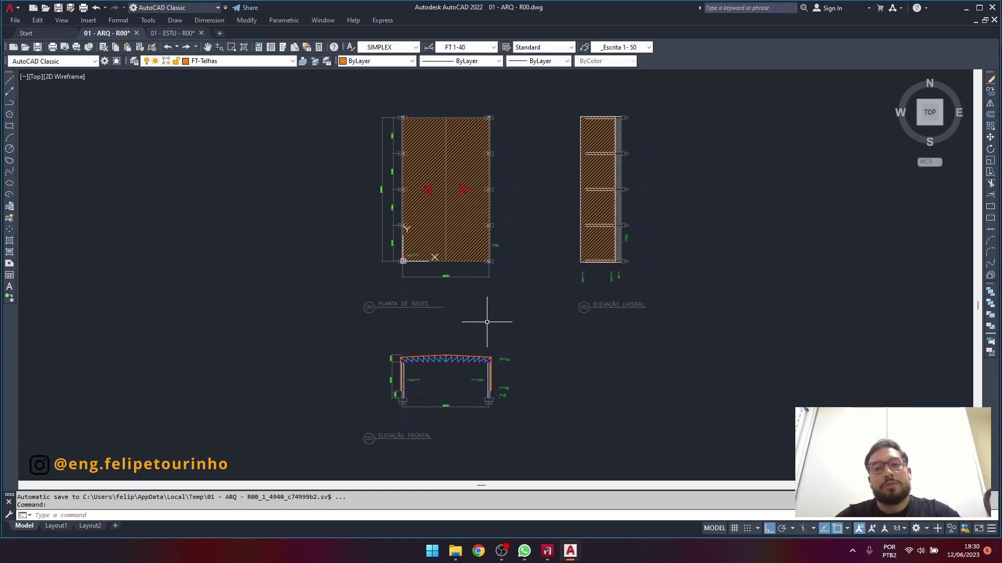
Examine the base plan, checking its column spacing and overall dimensions.
key(Escape)
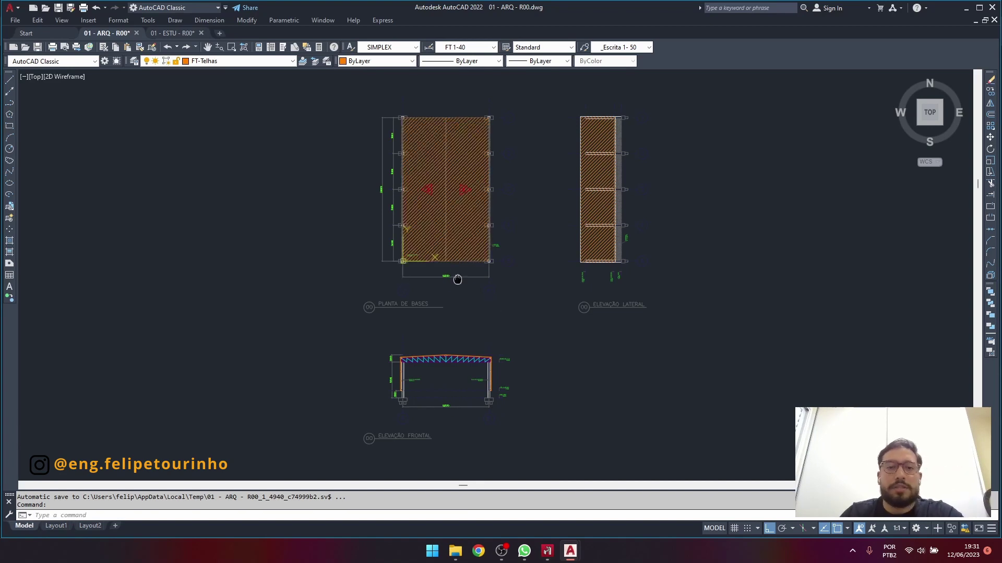
scroll(458, 201, up, 3)
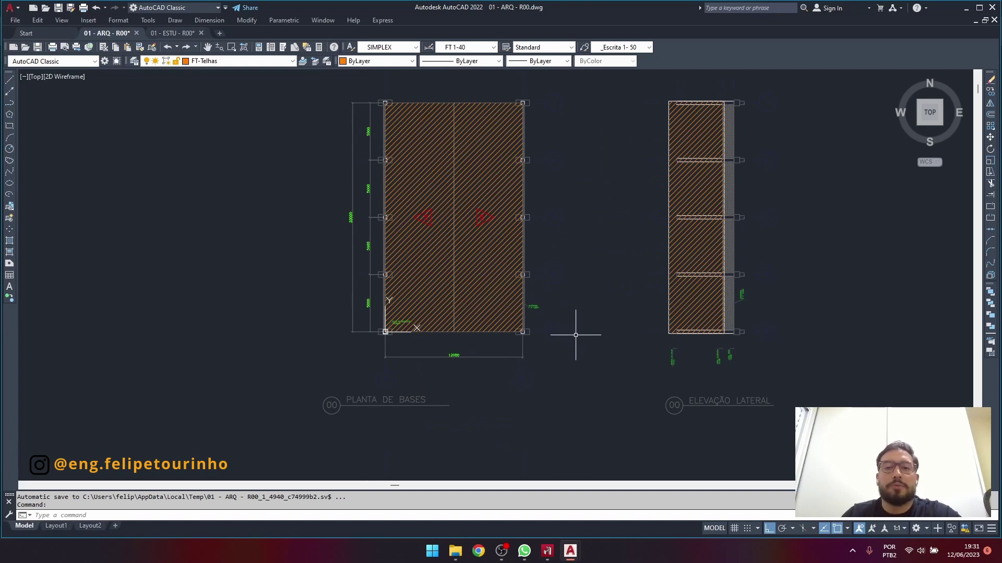
middle_drag(577, 331, 546, 352)
middle_drag(497, 376, 505, 370)
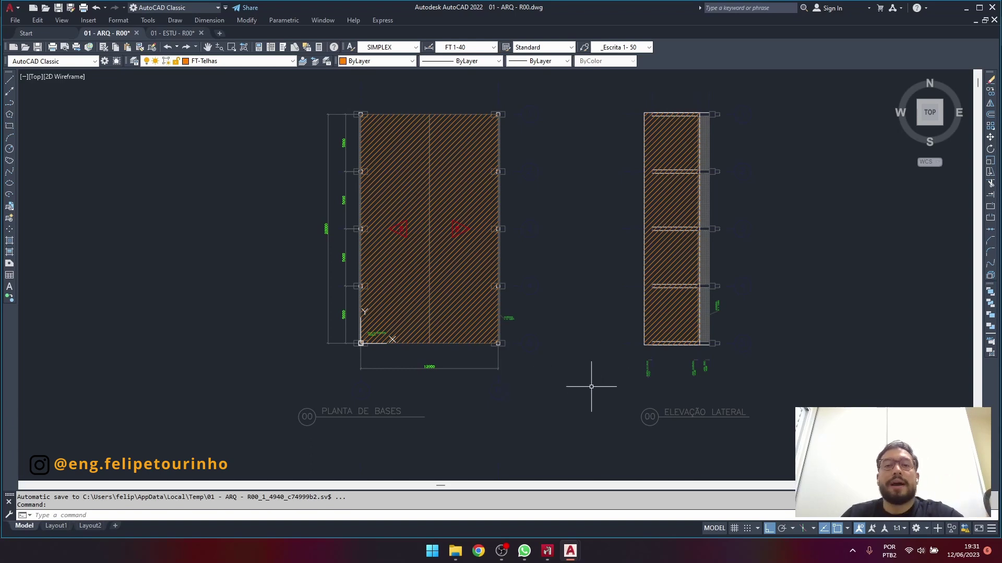
middle_drag(588, 391, 580, 411)
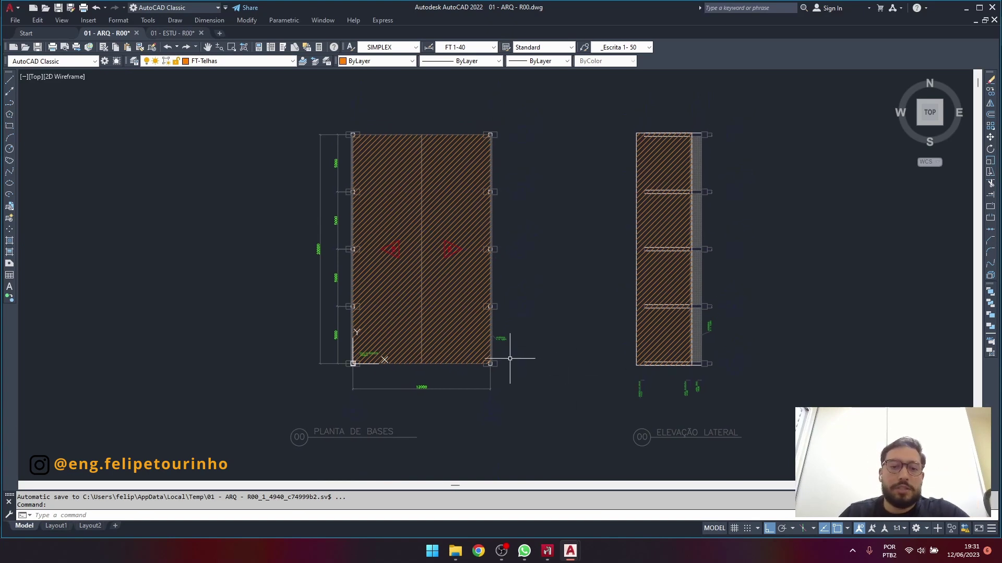
scroll(424, 408, up, 2)
mouse_move(459, 380)
middle_down()
mouse_move(484, 381)
mouse_move(452, 415)
mouse_move(423, 396)
middle_up()
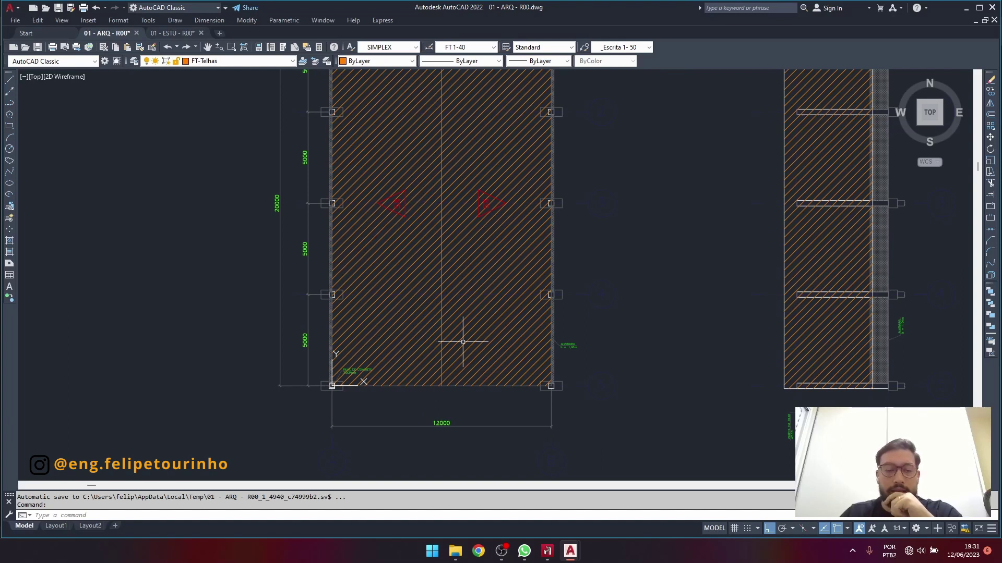
middle_drag(507, 248, 499, 311)
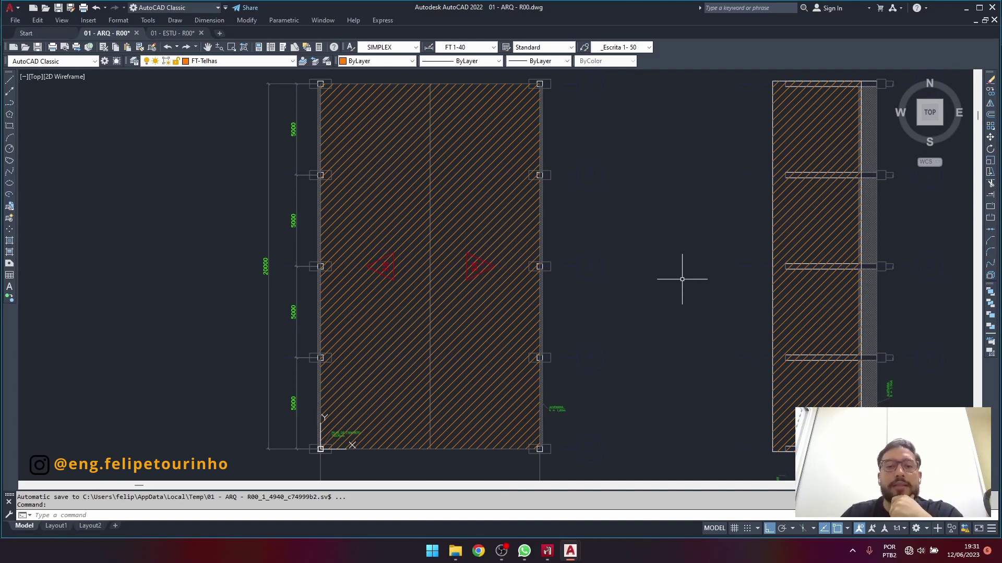
middle_drag(679, 280, 643, 280)
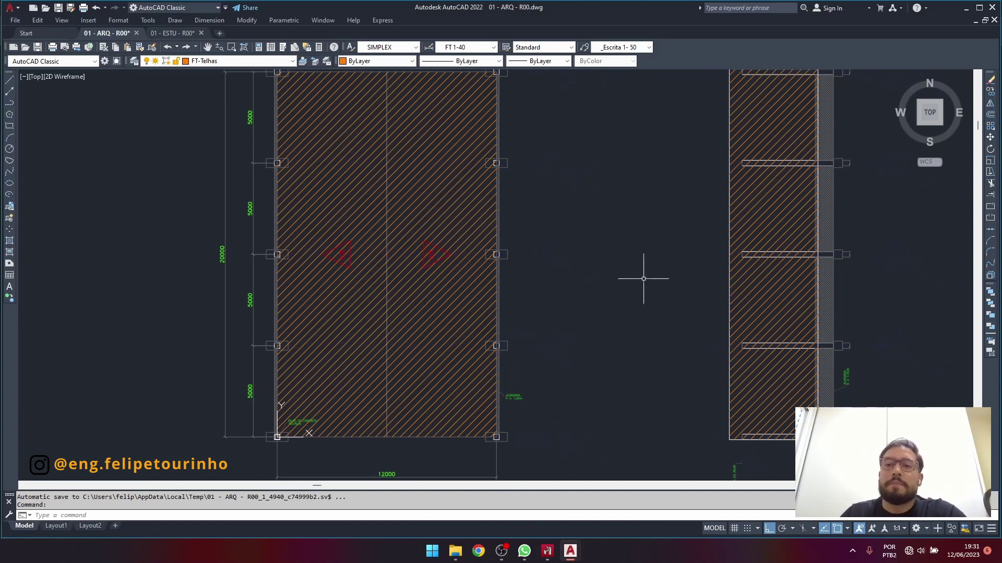
Review how the base plan, side elevation and front elevation of the shed relate to each other.
scroll(652, 365, down, 2)
middle_drag(711, 329, 628, 316)
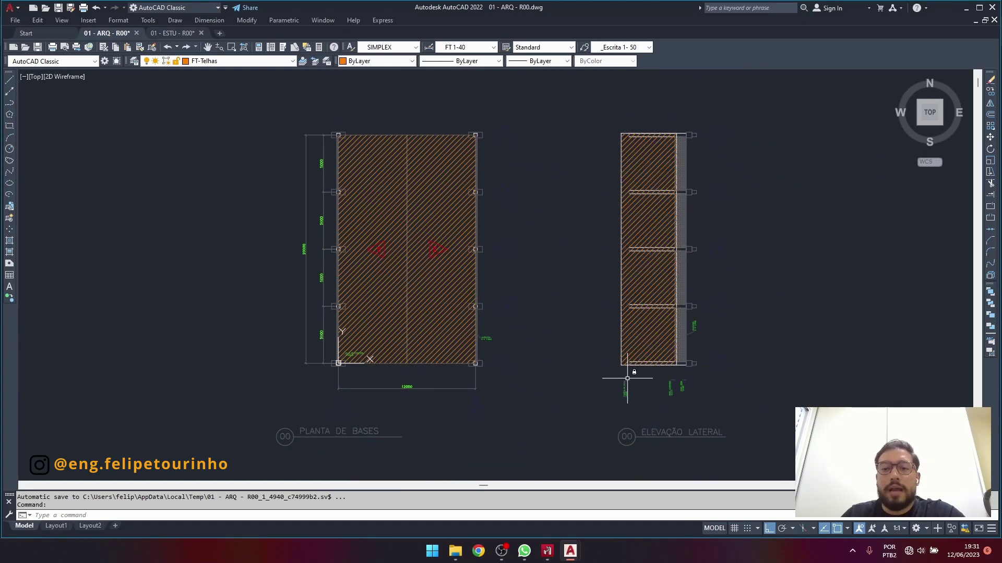
middle_drag(608, 379, 662, 204)
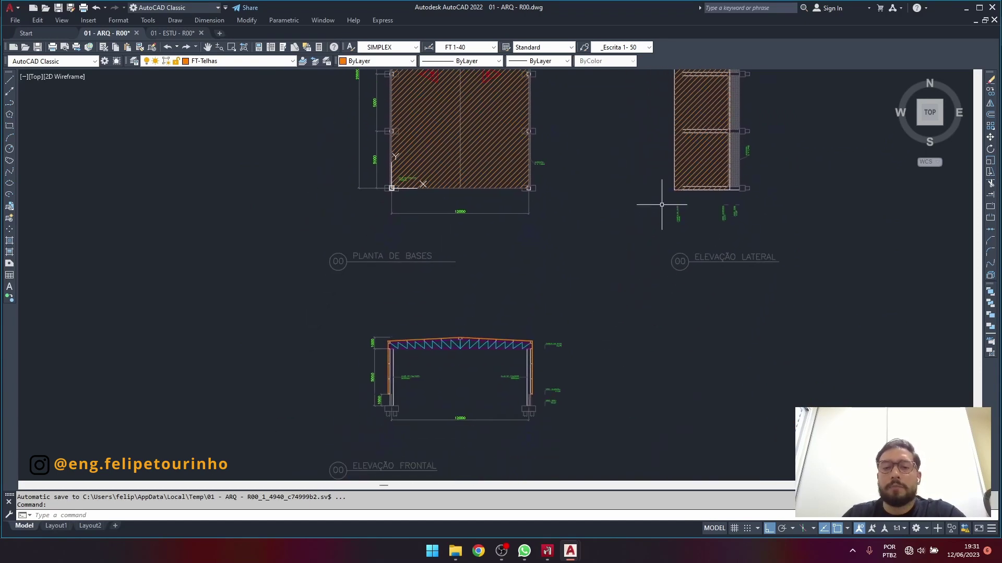
middle_drag(648, 407, 704, 280)
middle_drag(644, 326, 631, 351)
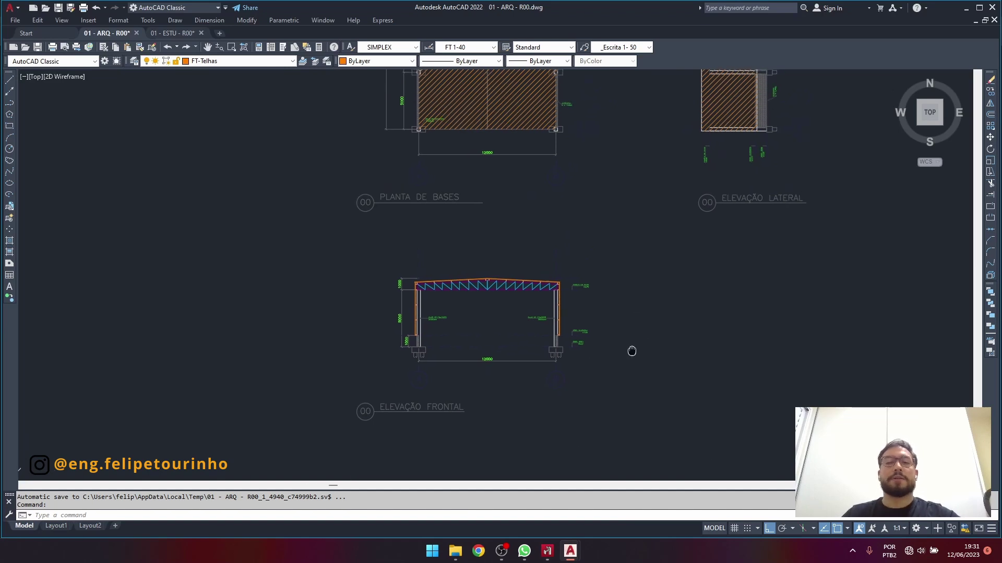
middle_drag(653, 264, 637, 327)
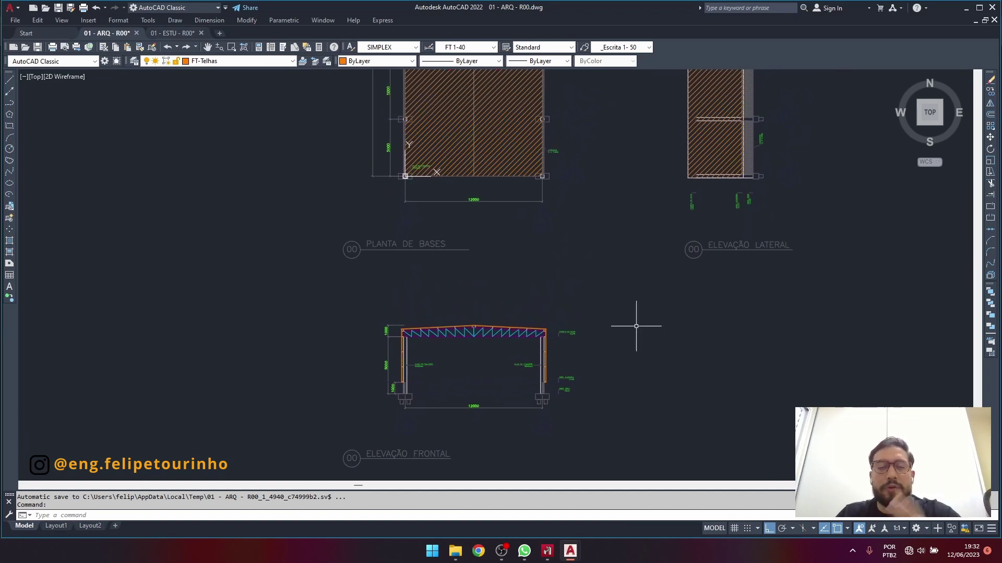
middle_drag(559, 190, 571, 248)
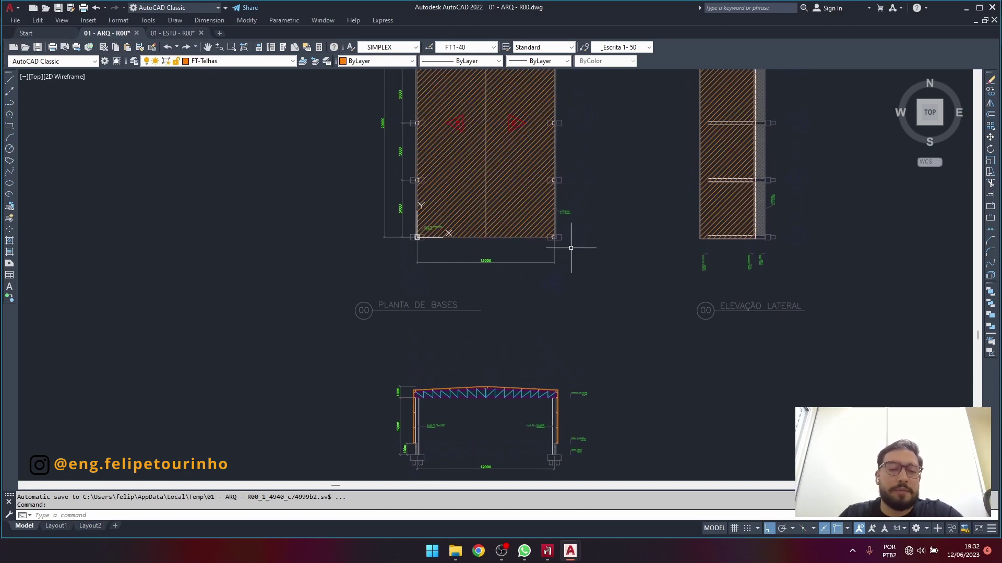
scroll(570, 249, down, 3)
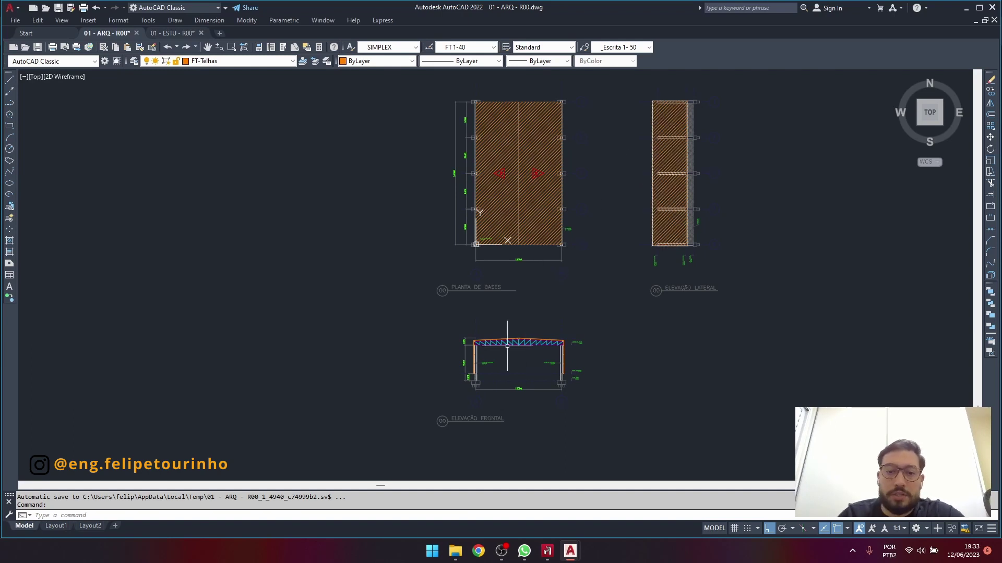
Inspect the front elevation's span, column height and truss height dimensions.
scroll(509, 365, up, 5)
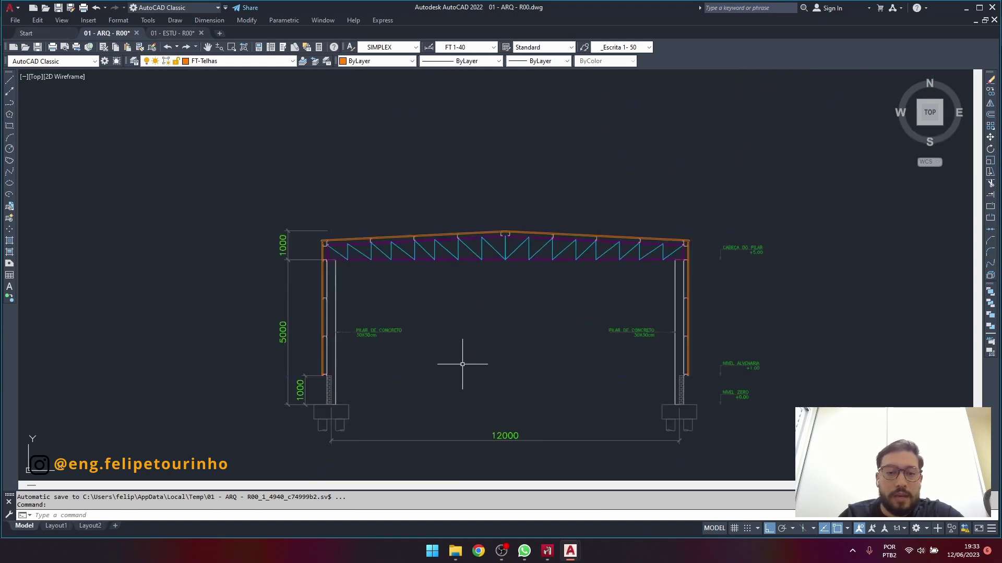
mouse_move(434, 372)
middle_down()
mouse_move(454, 335)
mouse_move(456, 264)
mouse_move(485, 270)
middle_up()
scroll(494, 251, up, 3)
click(574, 417)
click(498, 443)
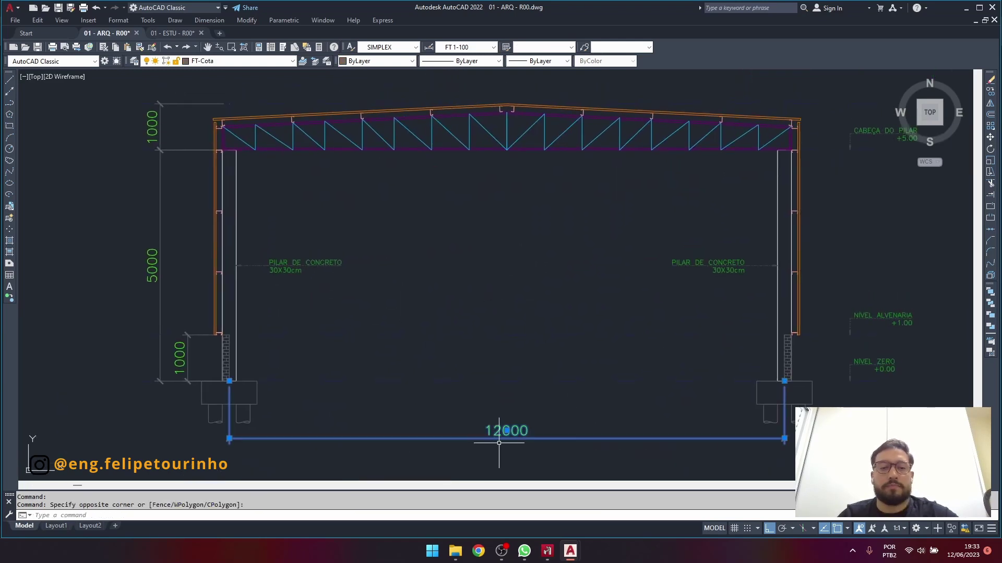
key(Escape)
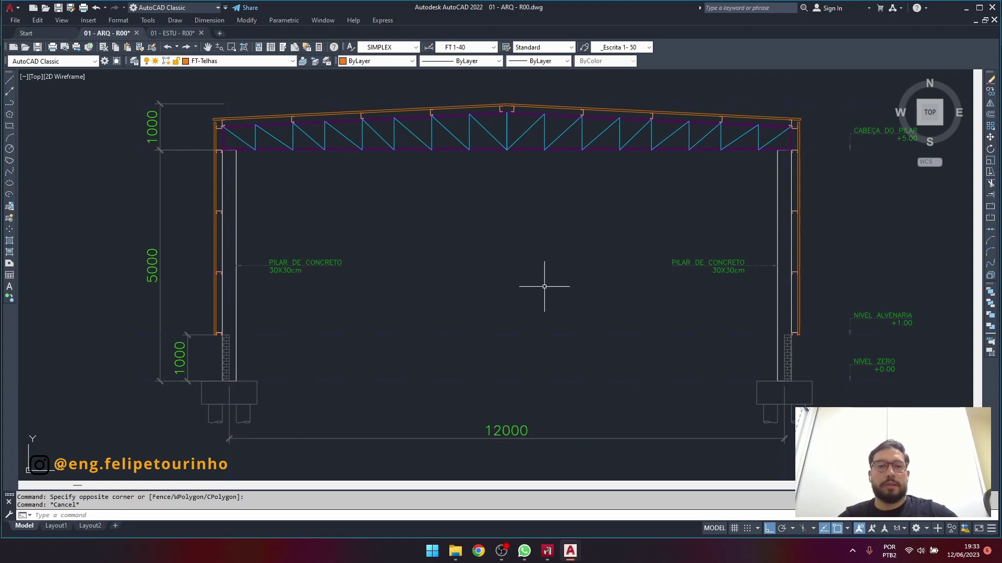
click(180, 190)
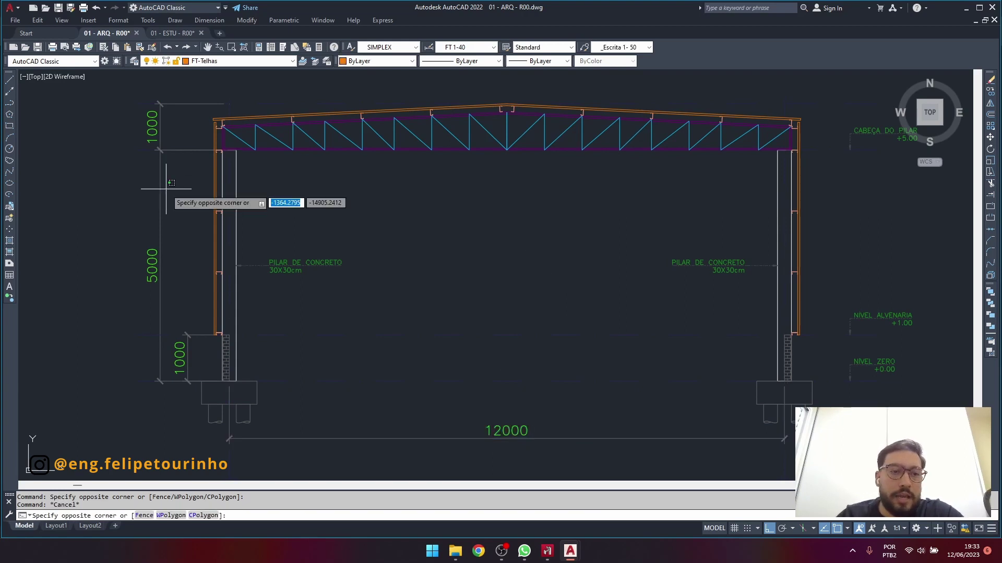
click(148, 212)
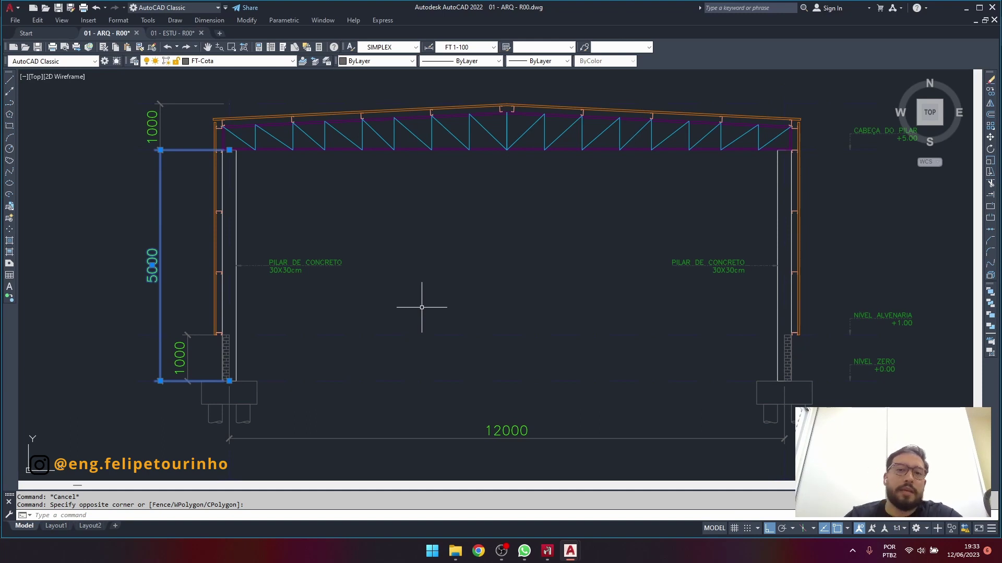
key(Escape)
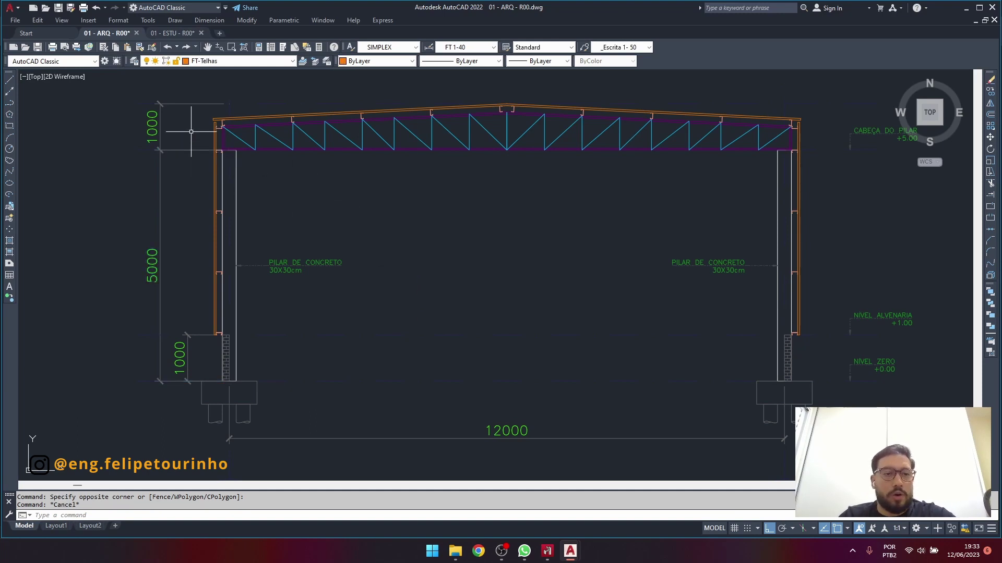
click(185, 125)
key(Escape)
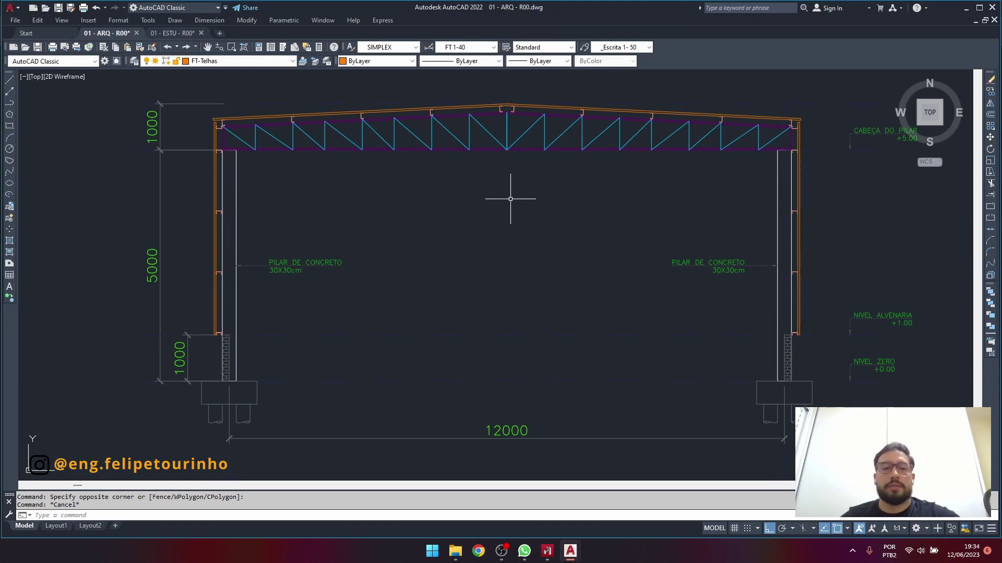
middle_drag(508, 187, 483, 208)
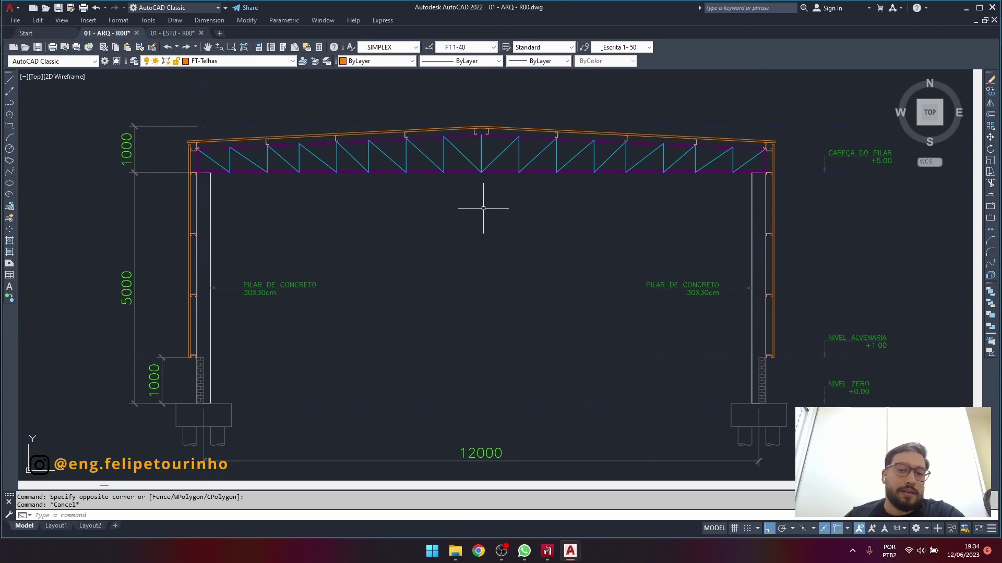
Copy the entire base plan, including its dimensions, axes and title, about 30,900 mm horizontally to the left of the original.
scroll(483, 208, down, 4)
middle_drag(483, 211, 449, 352)
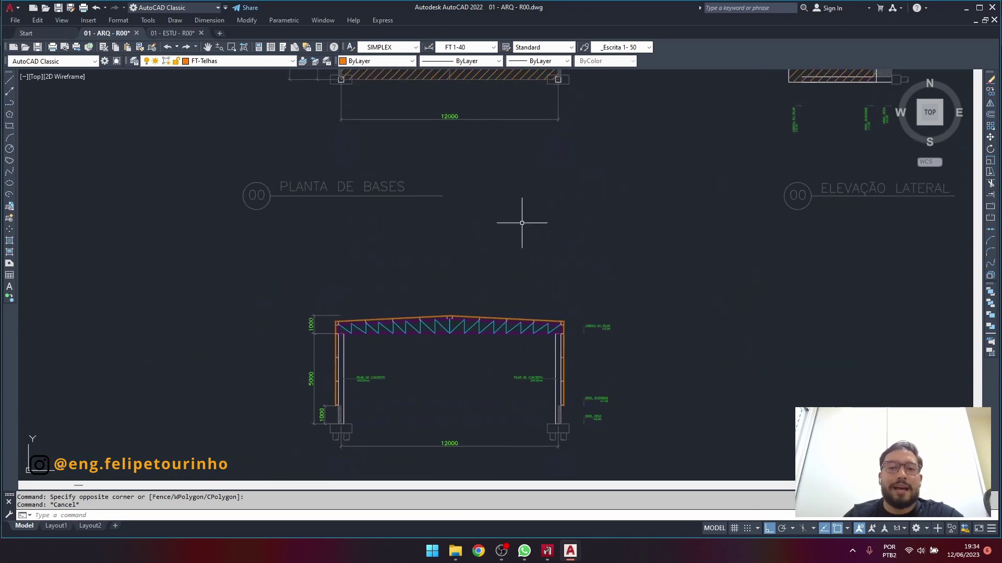
scroll(521, 223, down, 2)
middle_drag(521, 223, 463, 405)
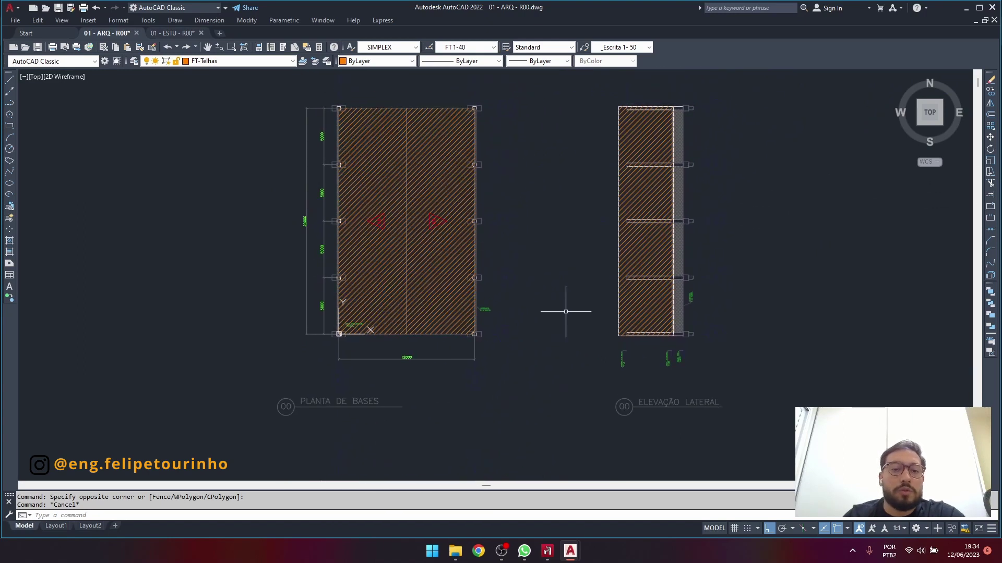
scroll(559, 303, up, 2)
middle_drag(558, 302, 653, 362)
scroll(620, 331, down, 2)
middle_drag(619, 331, 613, 315)
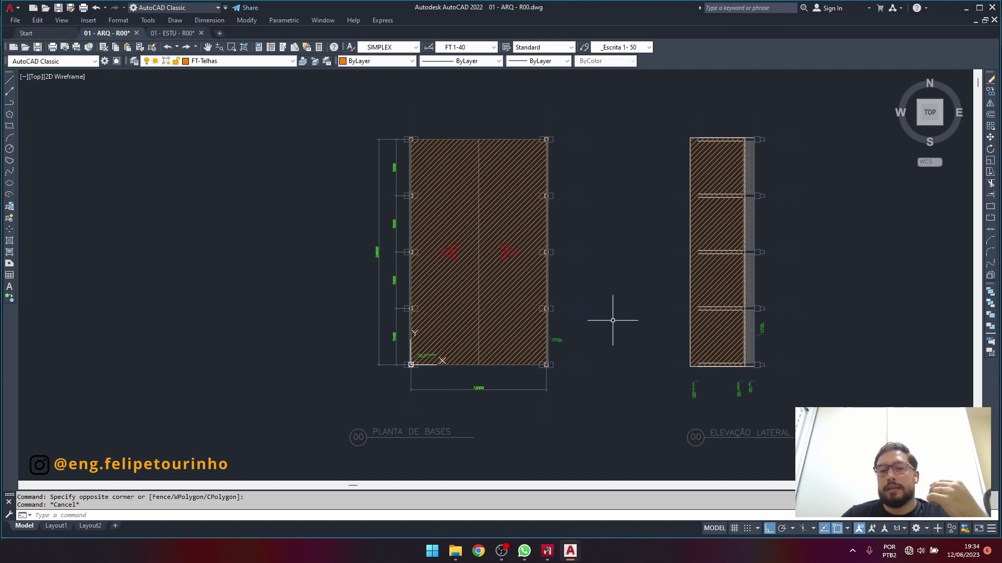
click(320, 85)
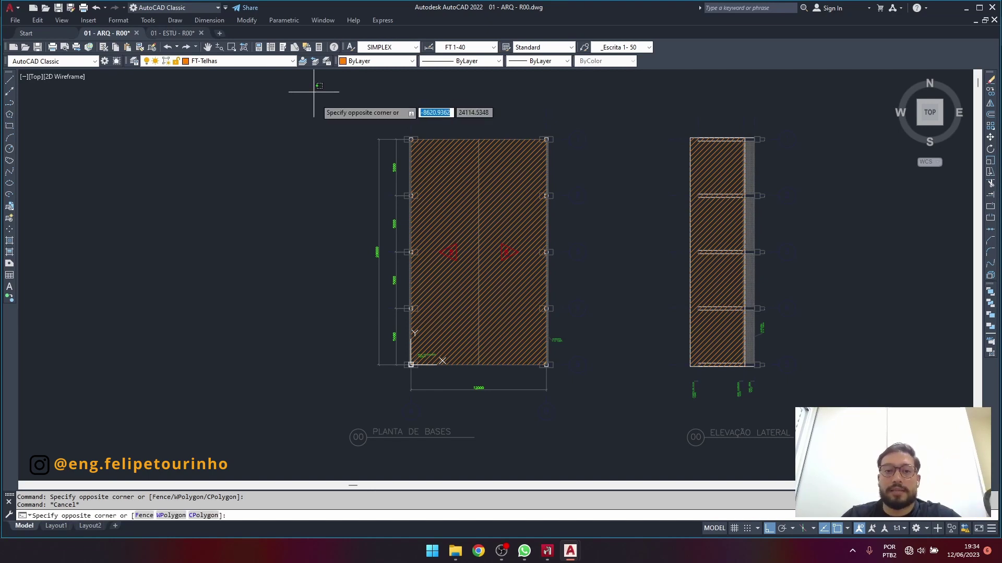
click(605, 443)
middle_drag(610, 421, 636, 393)
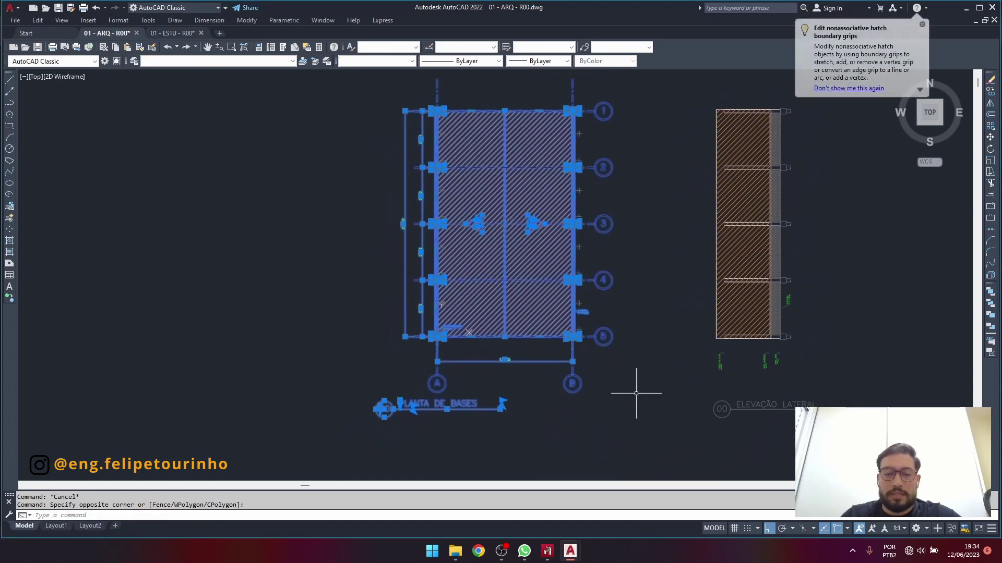
text(co)
key(space)
click(651, 398)
middle_drag(431, 387, 624, 371)
click(495, 369)
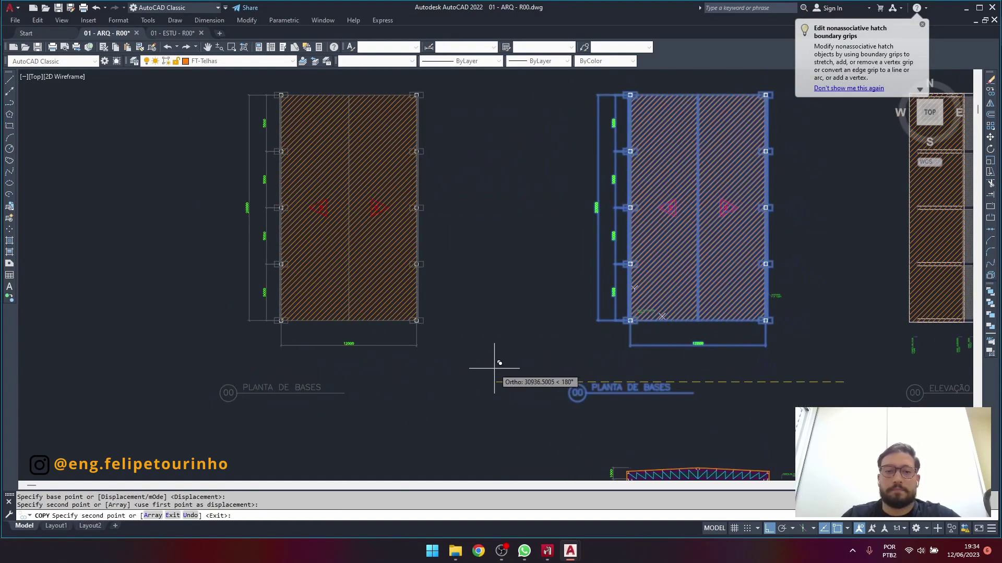
key(Escape)
Erase the roof tile hatch and the two red slope arrows from the copied base plan.
click(383, 275)
key(Delete)
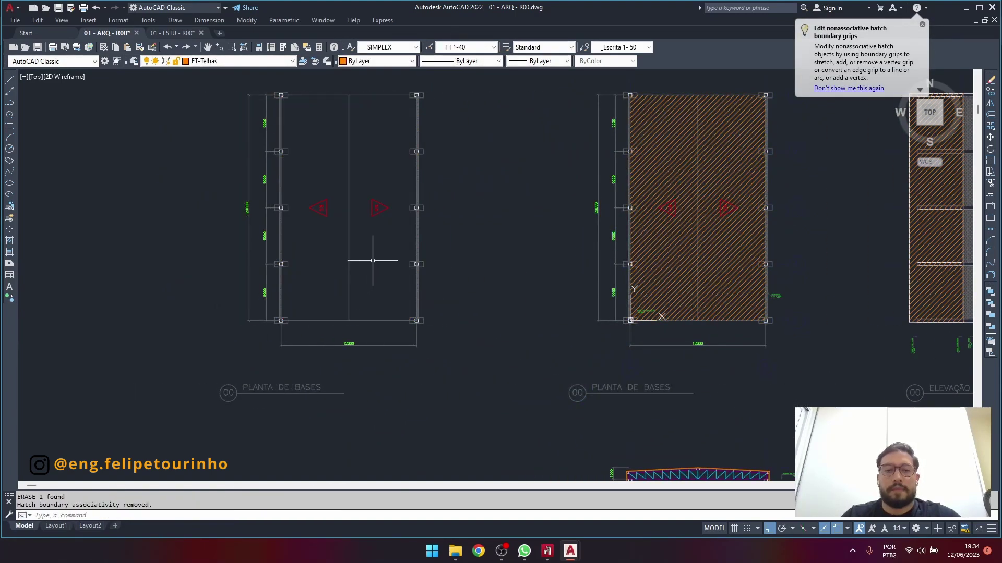
click(306, 193)
click(399, 229)
text(e)
key(space)
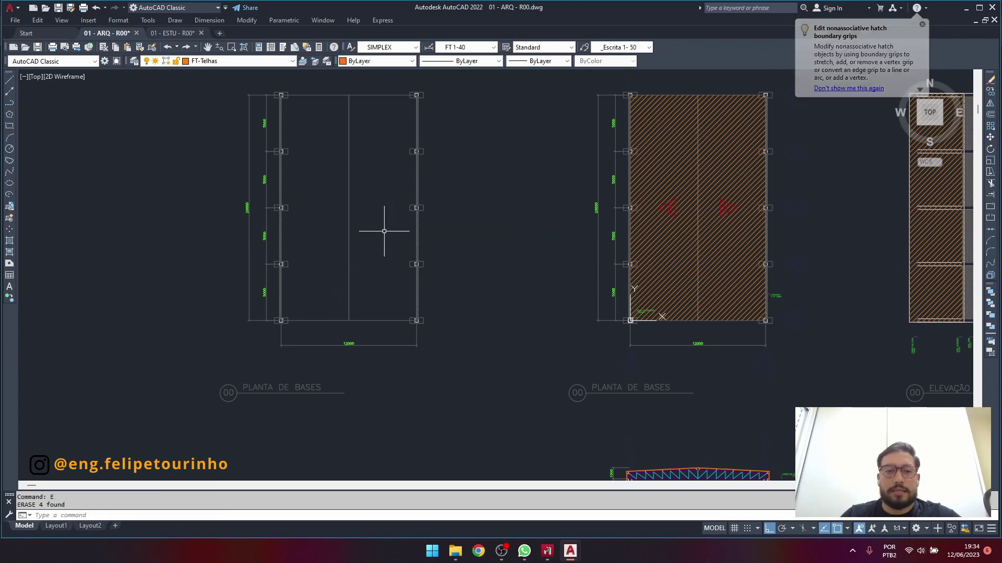
Erase the central ridge line and the remaining roof outlines from the copied base plan.
click(371, 230)
click(336, 261)
text(e)
key(space)
key(Escape)
middle_drag(452, 270, 495, 274)
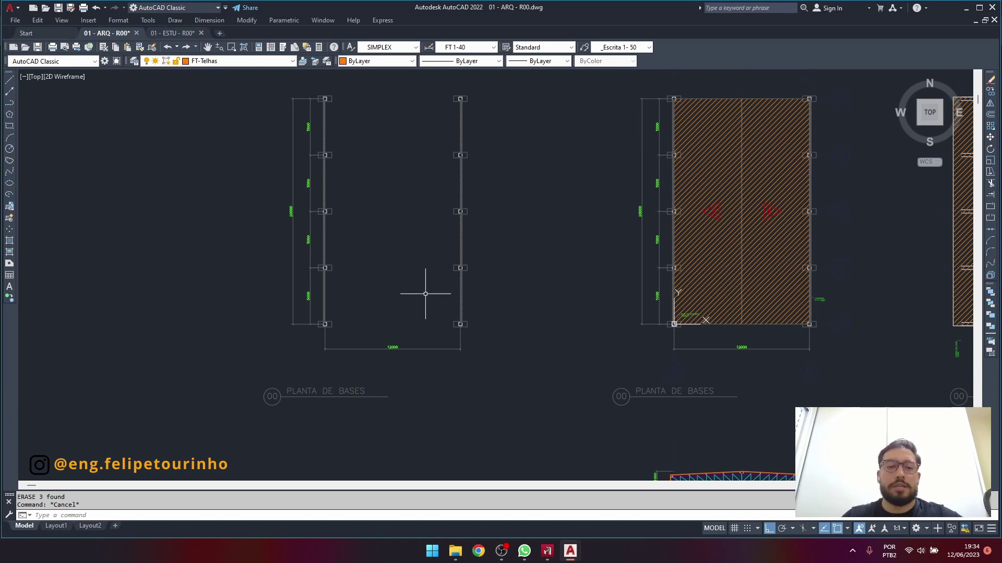
Draw a 12000 by 100 mm rectangle starting at the lower inner corner of the copied base plan's bottom-left column.
scroll(380, 324, up, 2)
text(r)
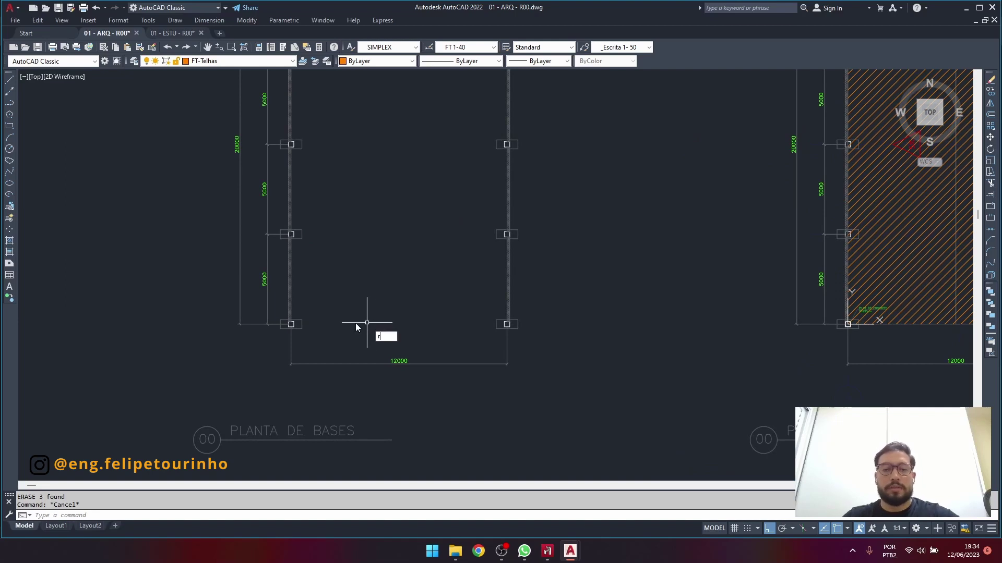
key(Return)
scroll(266, 320, up, 12)
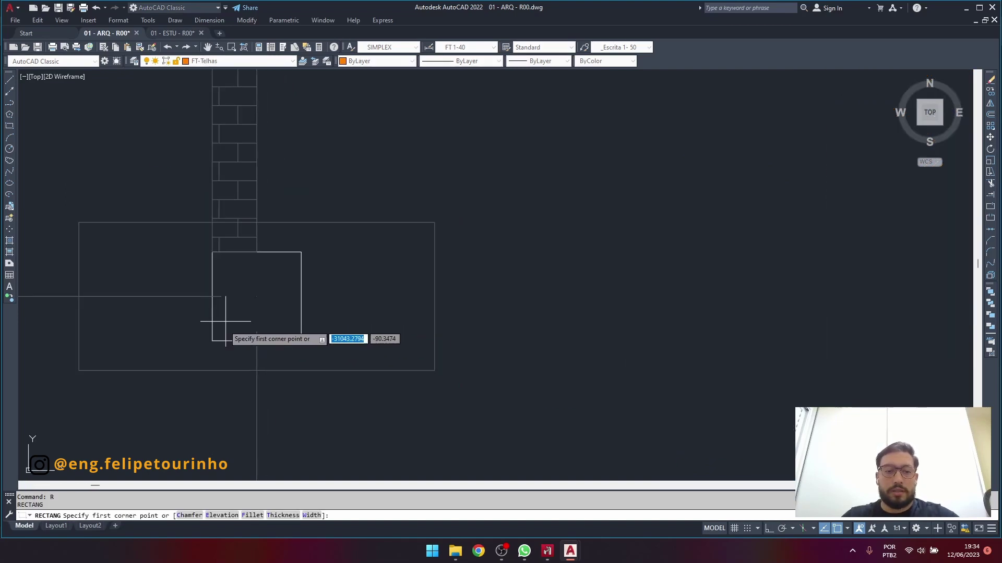
click(301, 340)
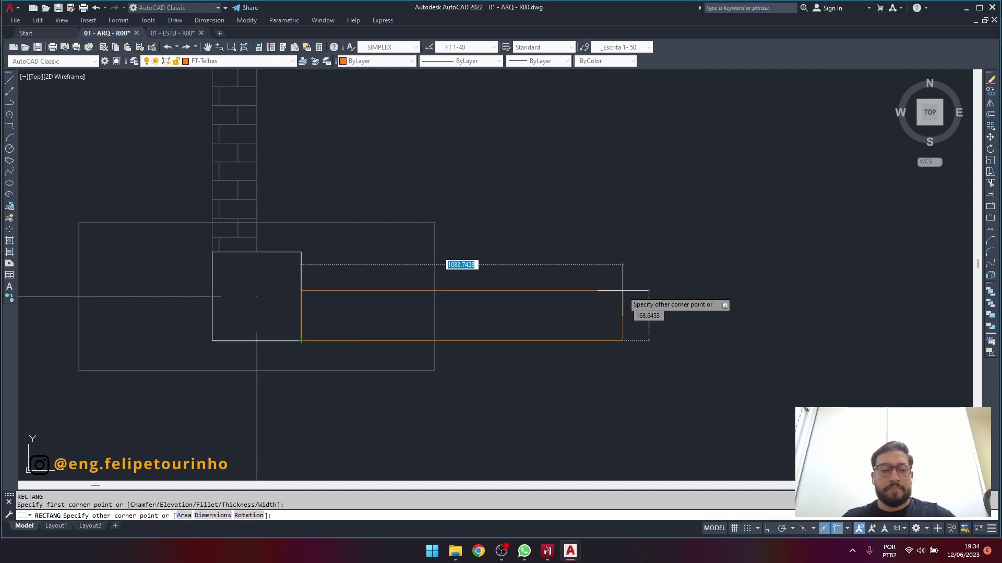
text(d)
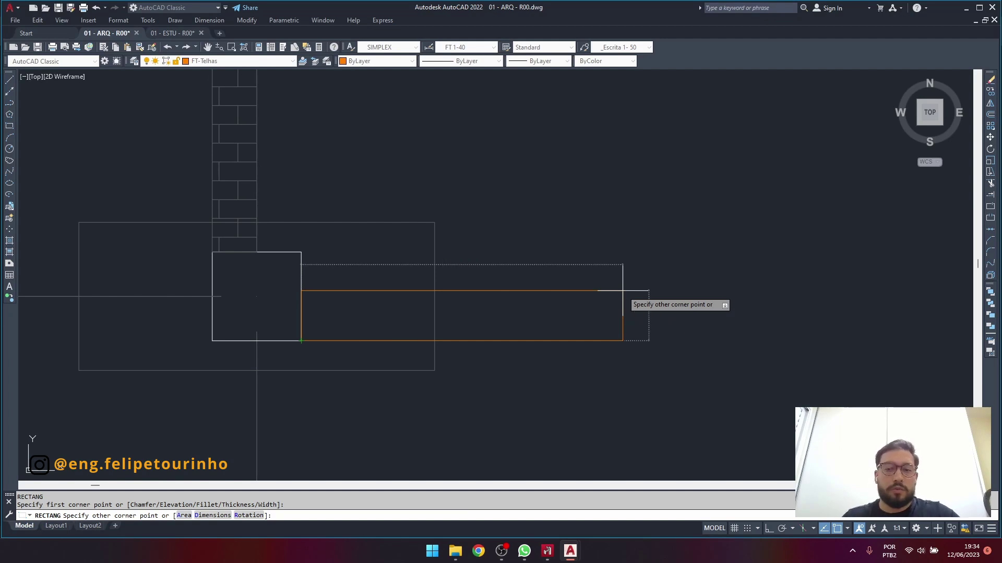
key(Return)
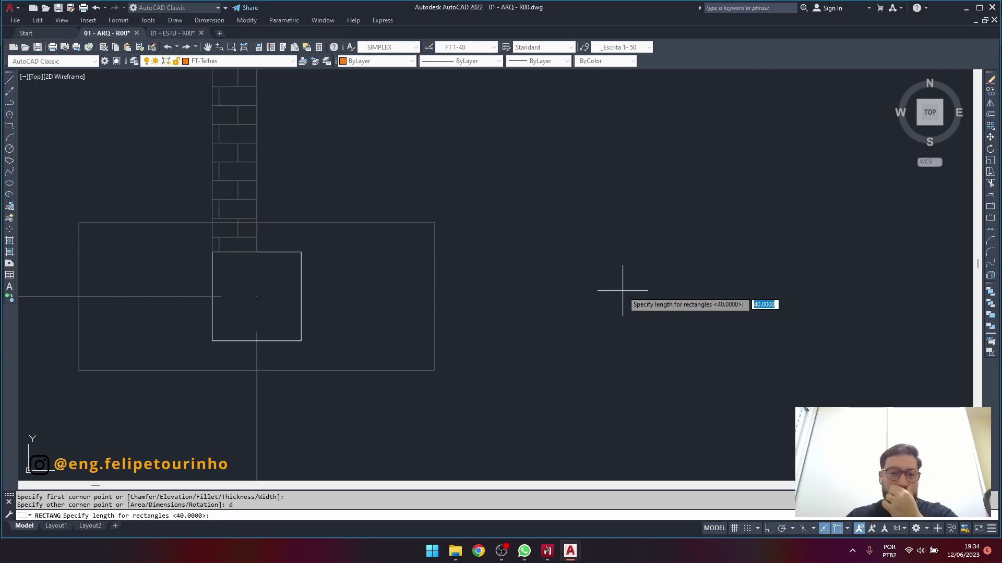
text(12)
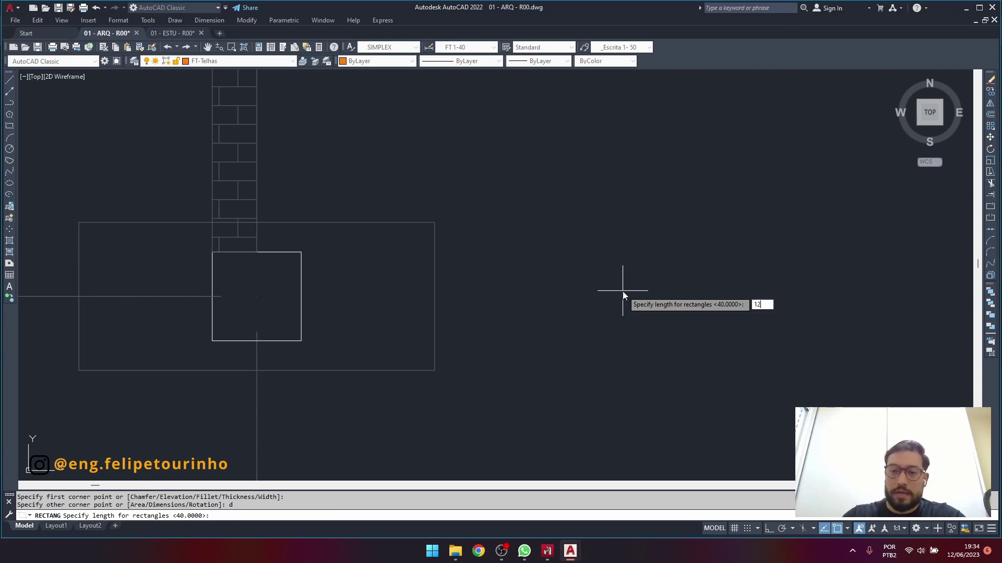
text(000)
key(Return)
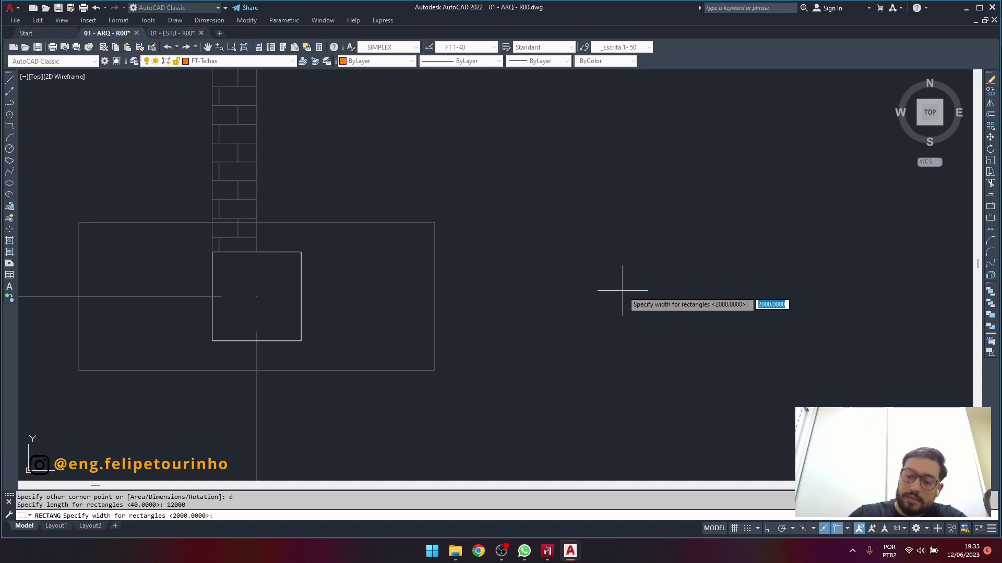
text(100)
key(Return)
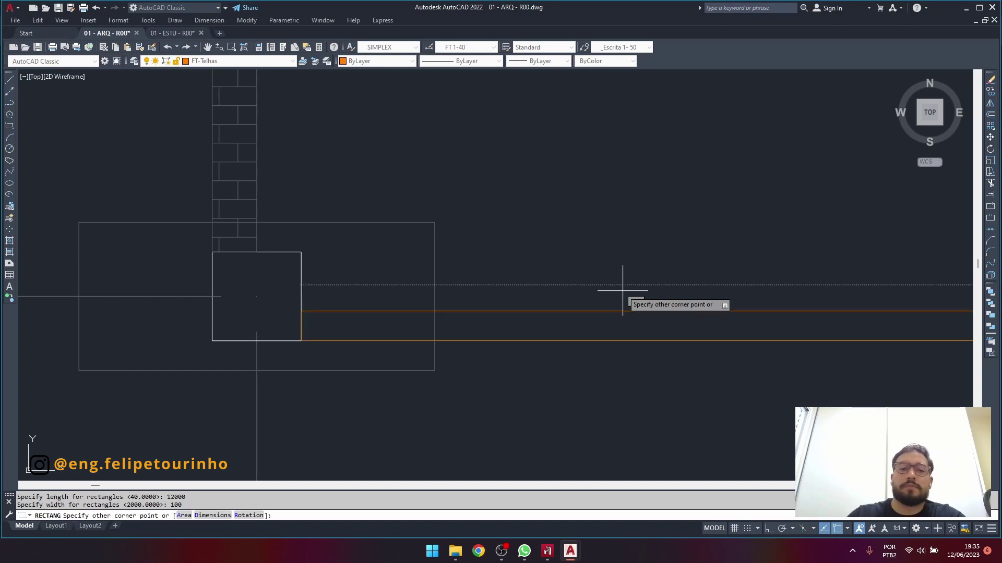
click(696, 250)
Move the rectangle by its left end's midpoint to the middle of the bottom-left column's lower edge.
click(716, 233)
click(636, 332)
middle_drag(581, 343, 621, 324)
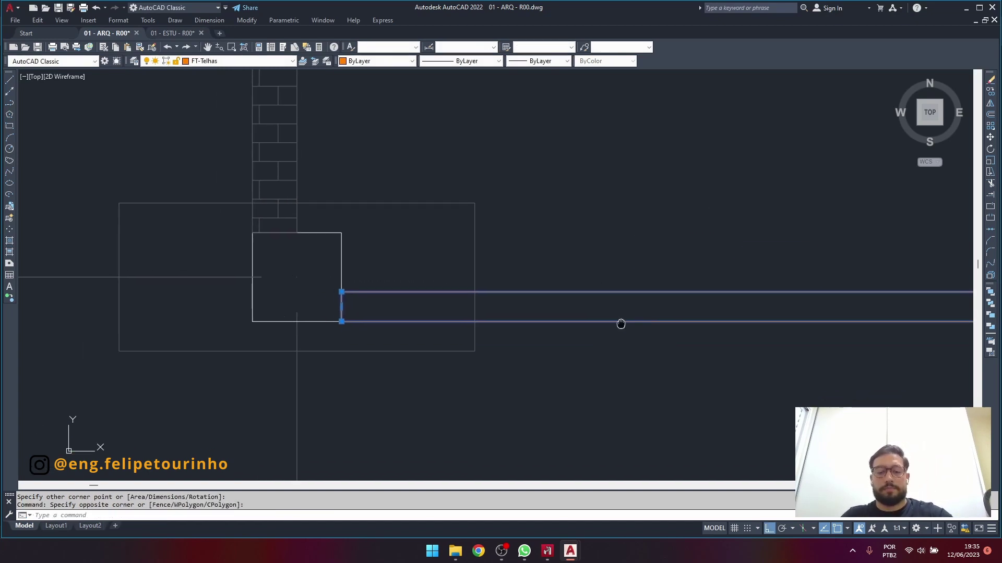
text(m)
key(Return)
click(341, 306)
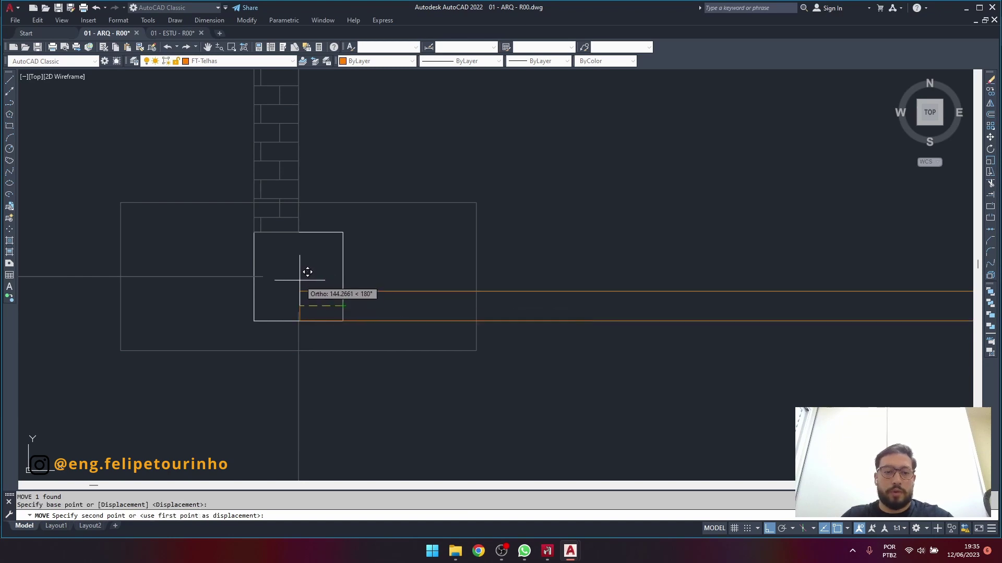
key(Escape)
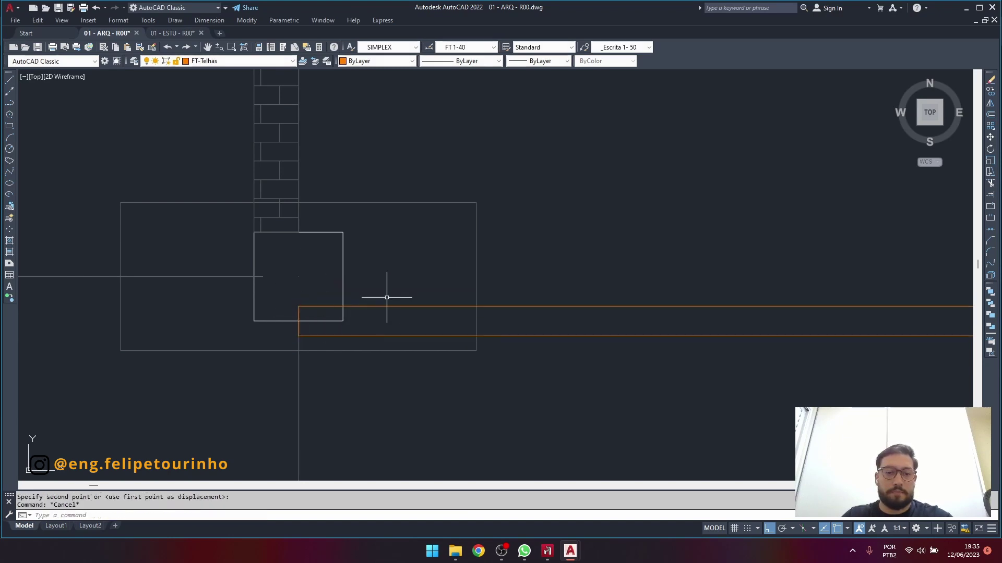
Move the rectangle vertically by half the column's depth so it is centred on the bottom pair of columns.
click(386, 298)
click(347, 319)
text(m)
key(Return)
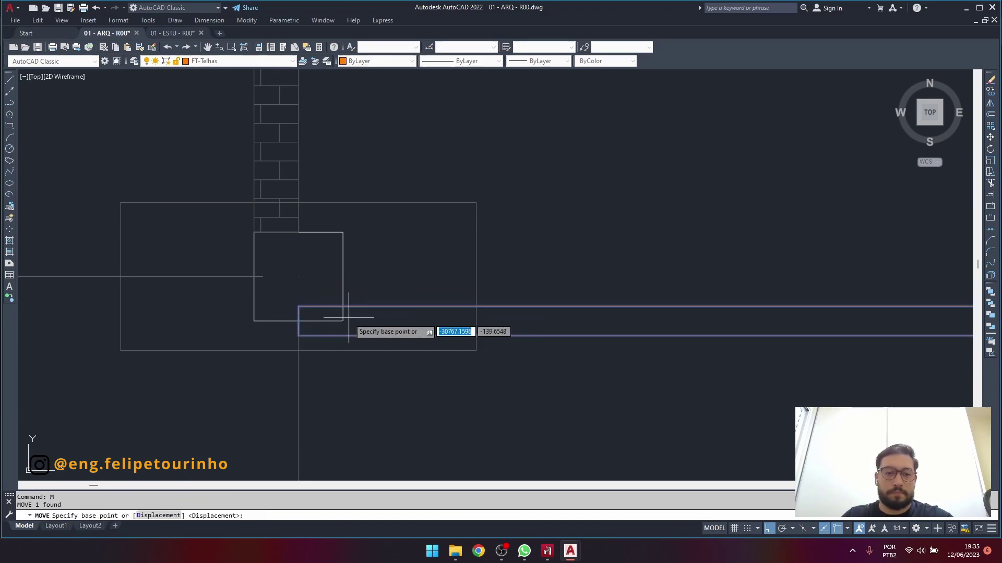
click(344, 320)
click(347, 287)
key(Escape)
scroll(611, 264, down, 8)
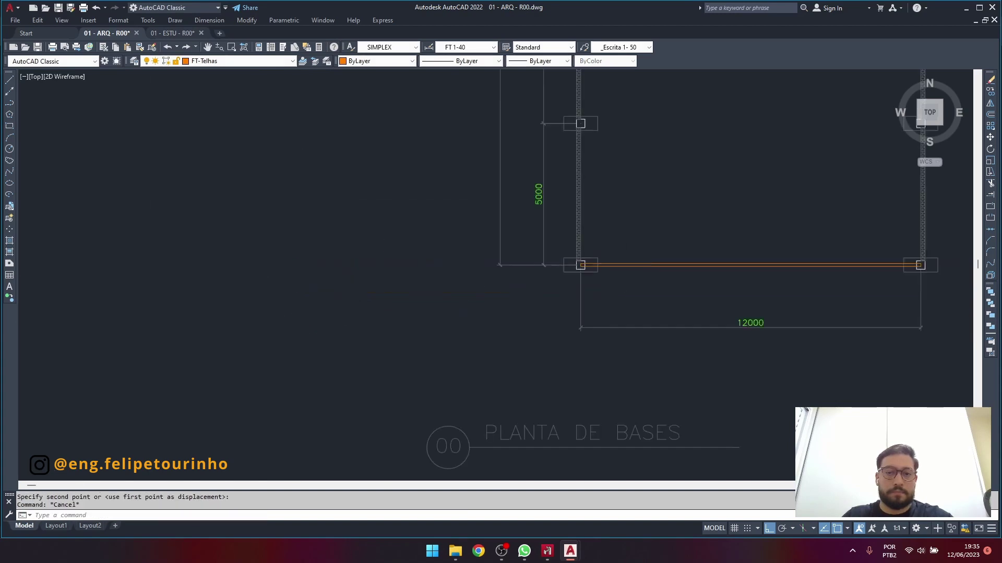
middle_drag(655, 265, 378, 311)
scroll(377, 311, down, 2)
scroll(460, 301, up, 2)
middle_drag(505, 302, 581, 332)
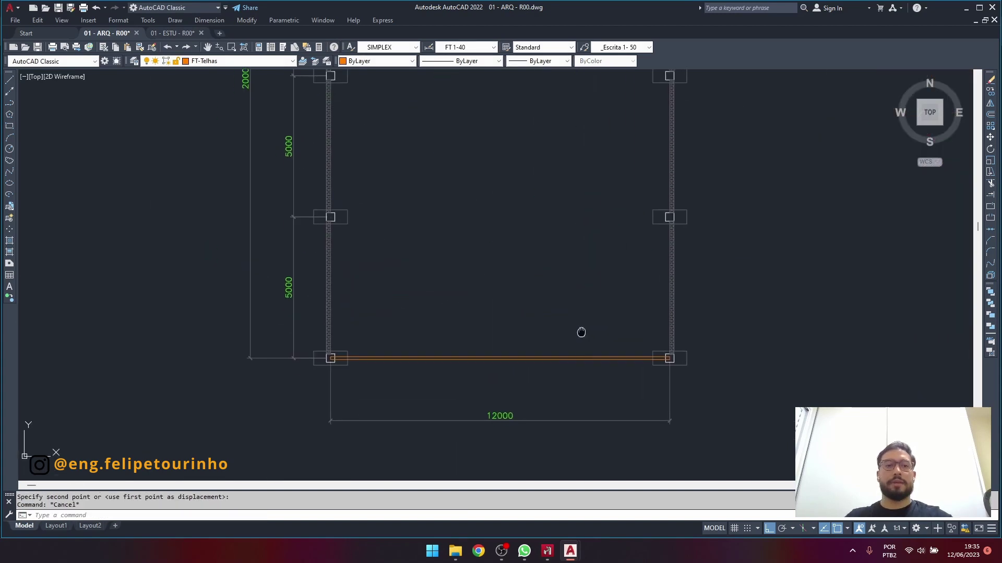
Assign the 12000 by 100 mm rectangle to the FT-Banzo layer.
click(548, 342)
click(529, 361)
click(223, 63)
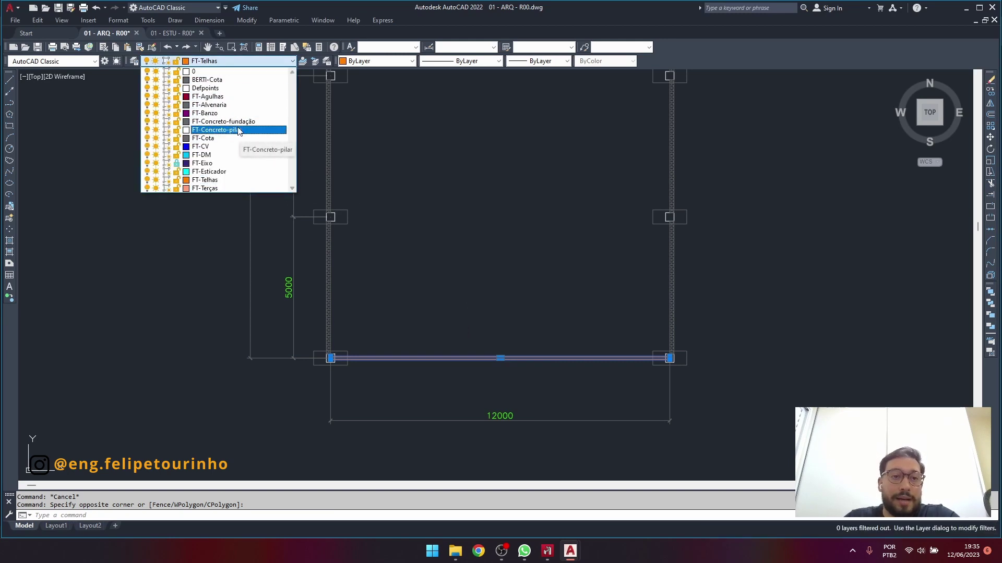
key(Escape)
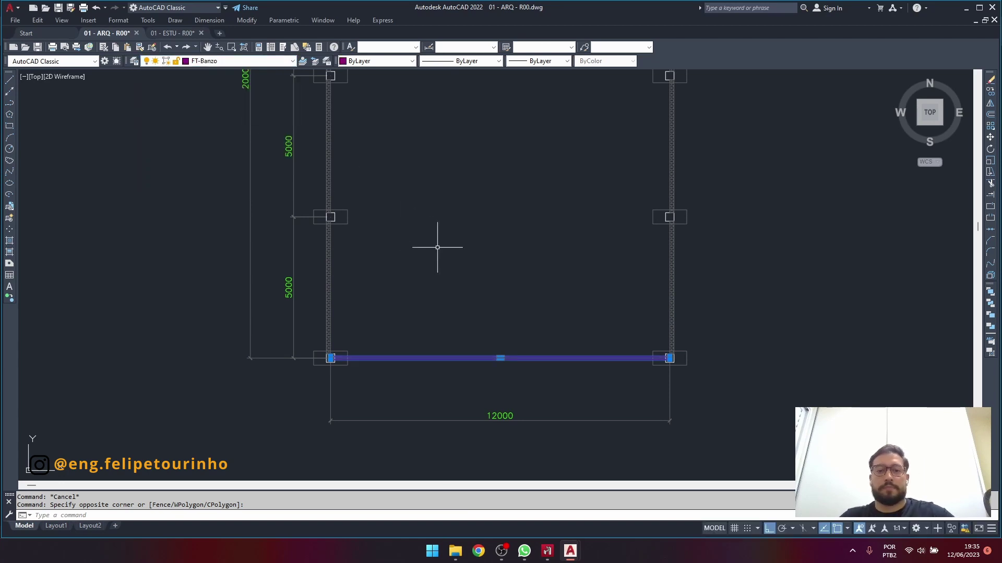
key(Escape)
click(519, 327)
click(487, 359)
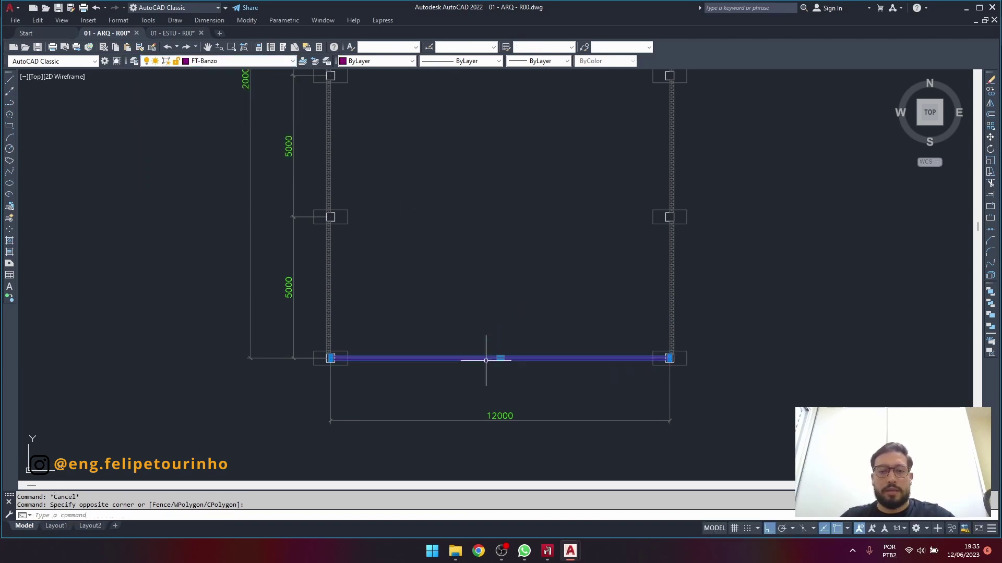
text(co)
scroll(660, 365, up, 6)
key(Return)
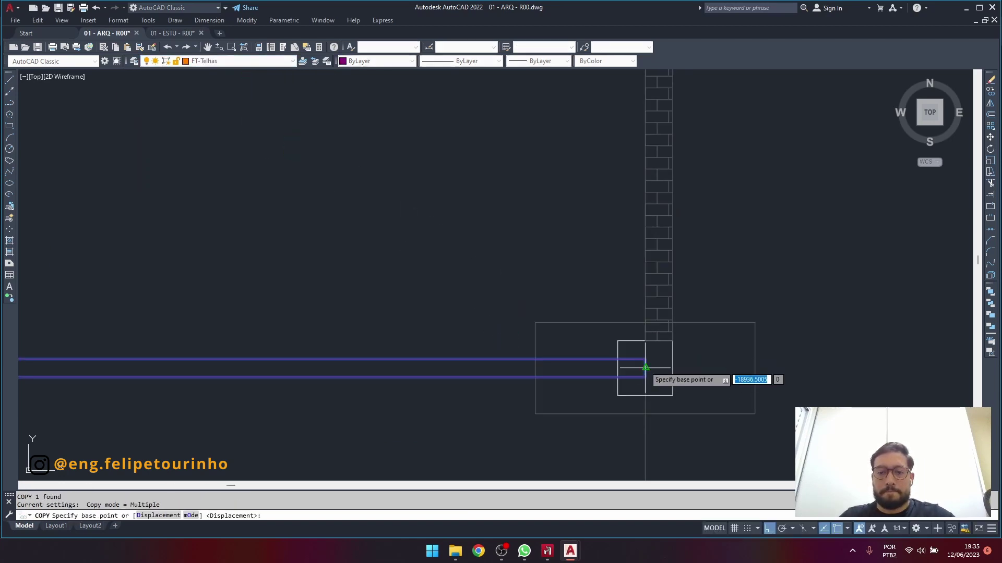
click(669, 358)
scroll(650, 362, down, 6)
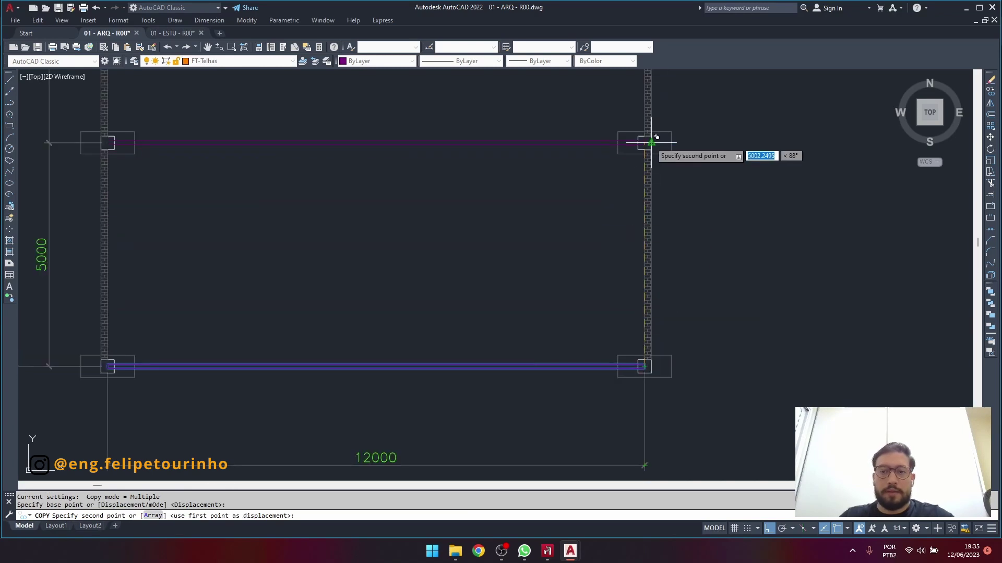
key(Escape)
scroll(650, 143, down, 6)
middle_drag(625, 174, 409, 302)
middle_drag(356, 270, 380, 263)
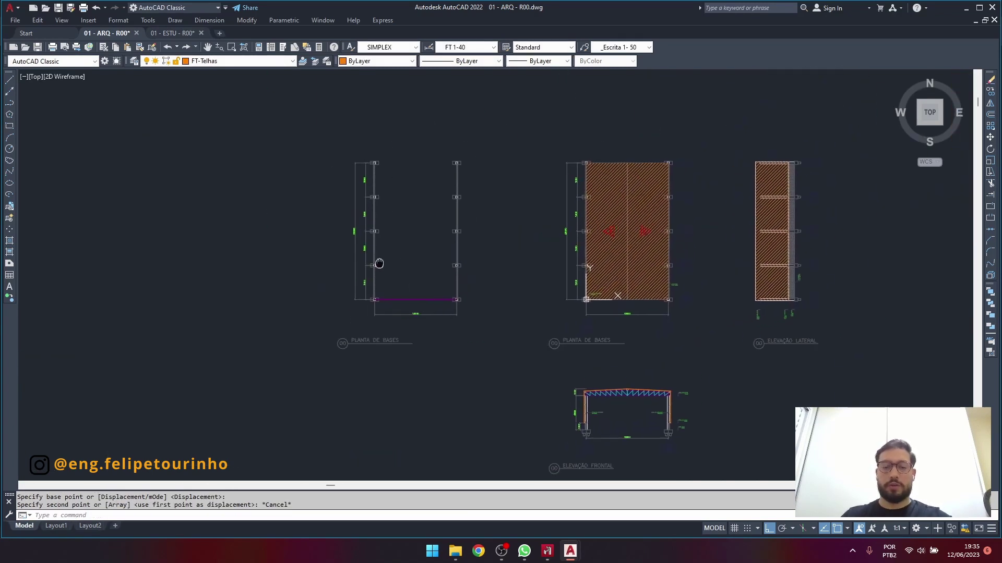
Copy the FT-Banzo rectangle 5000 mm upward to the second column row, using matching column corners as reference points.
scroll(379, 264, up, 8)
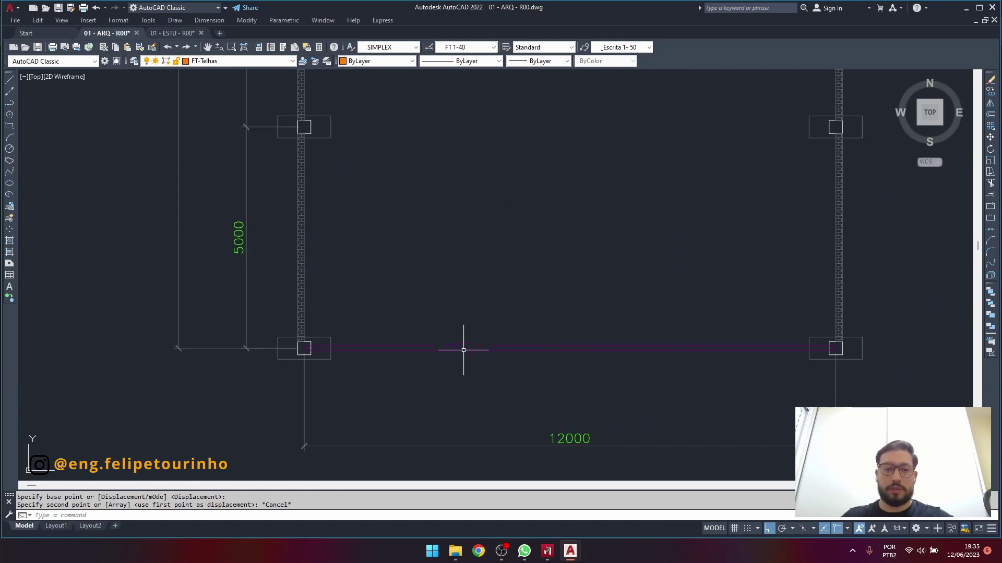
click(463, 347)
scroll(297, 358, up, 8)
text(co)
key(space)
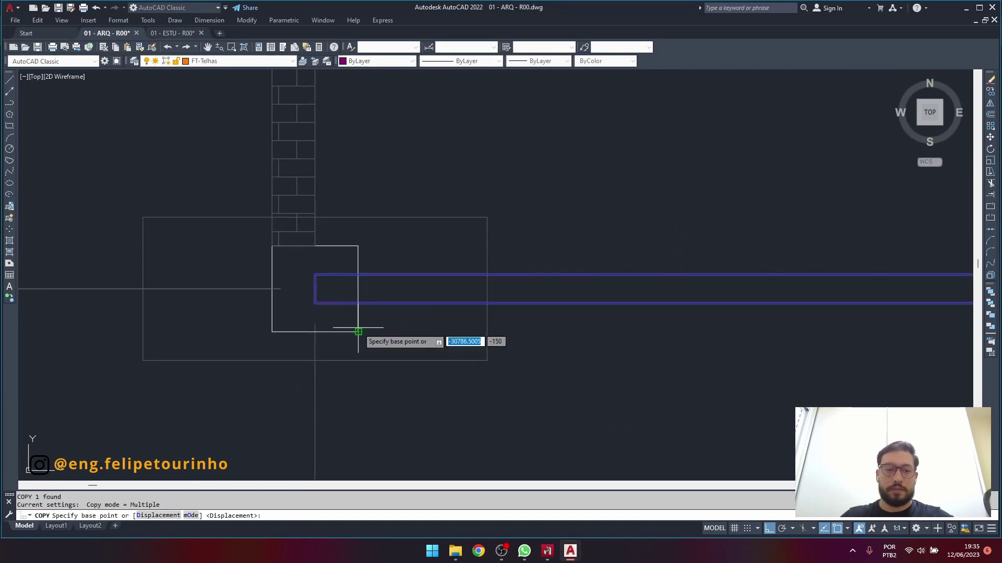
click(357, 332)
scroll(420, 313, down, 8)
scroll(425, 207, up, 8)
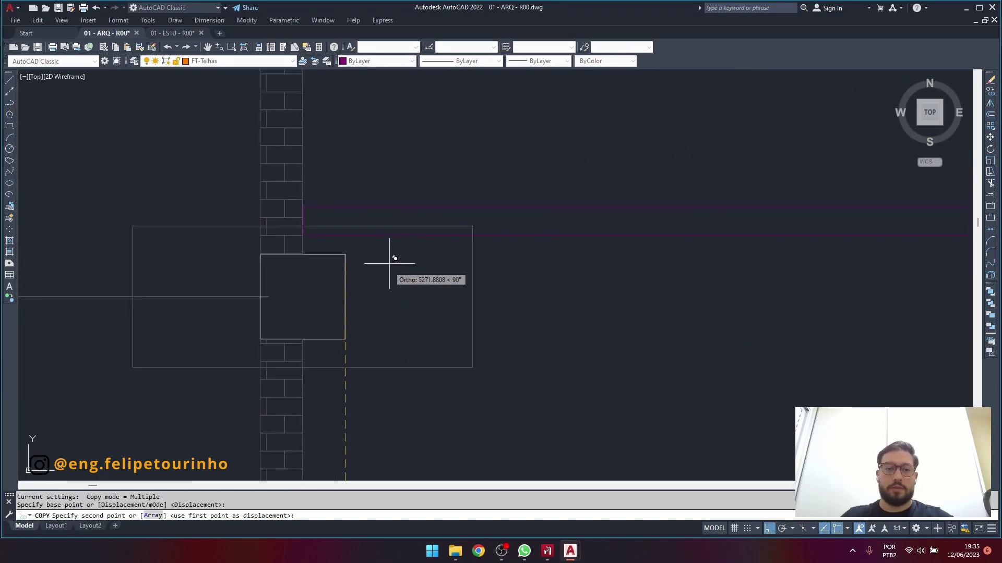
click(346, 339)
Place further copies of the FT-Banzo rectangle on the remaining three column rows, up to the top of the plan.
scroll(425, 235, down, 8)
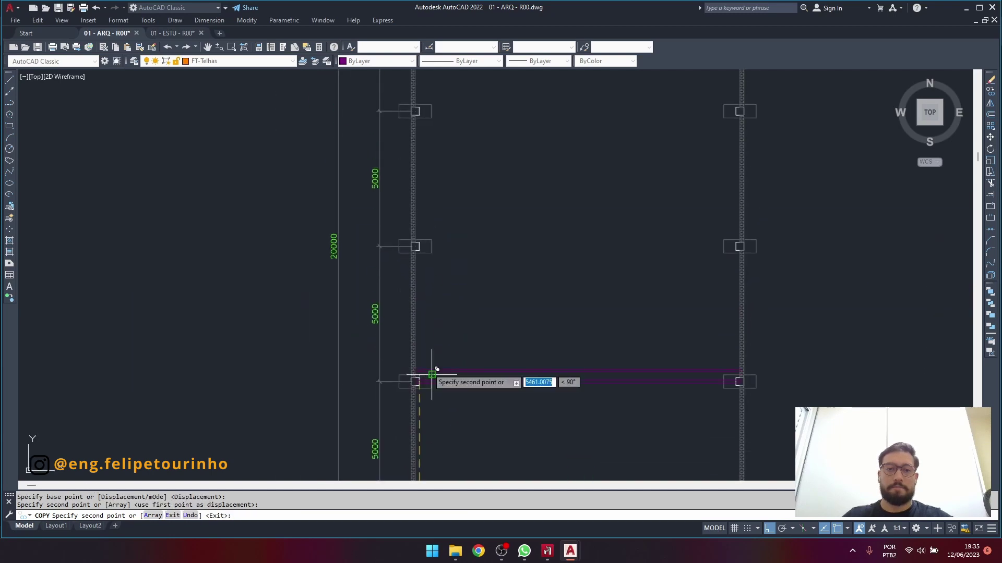
scroll(425, 242, up, 2)
scroll(417, 256, up, 3)
click(411, 268)
scroll(469, 198, down, 5)
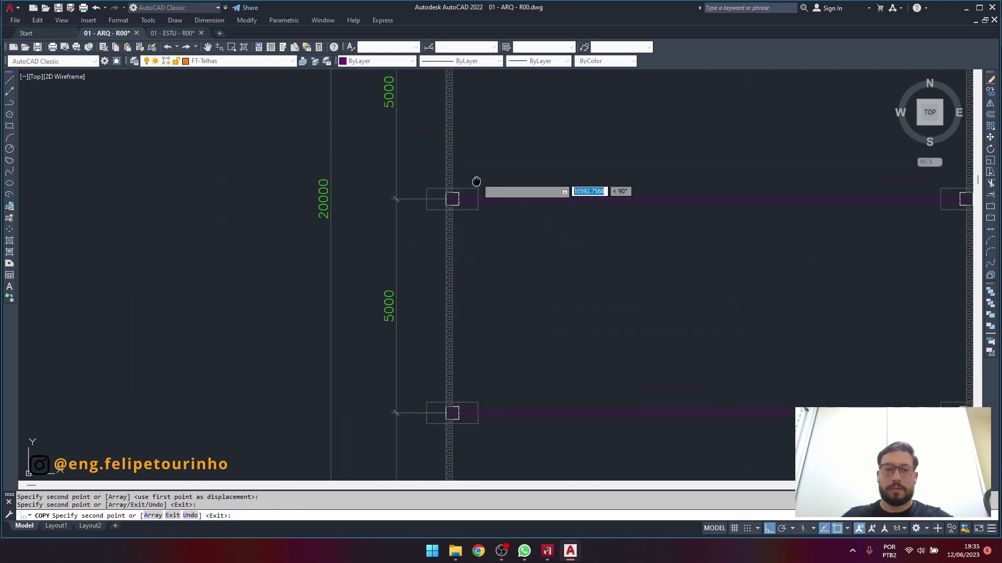
scroll(448, 228, up, 8)
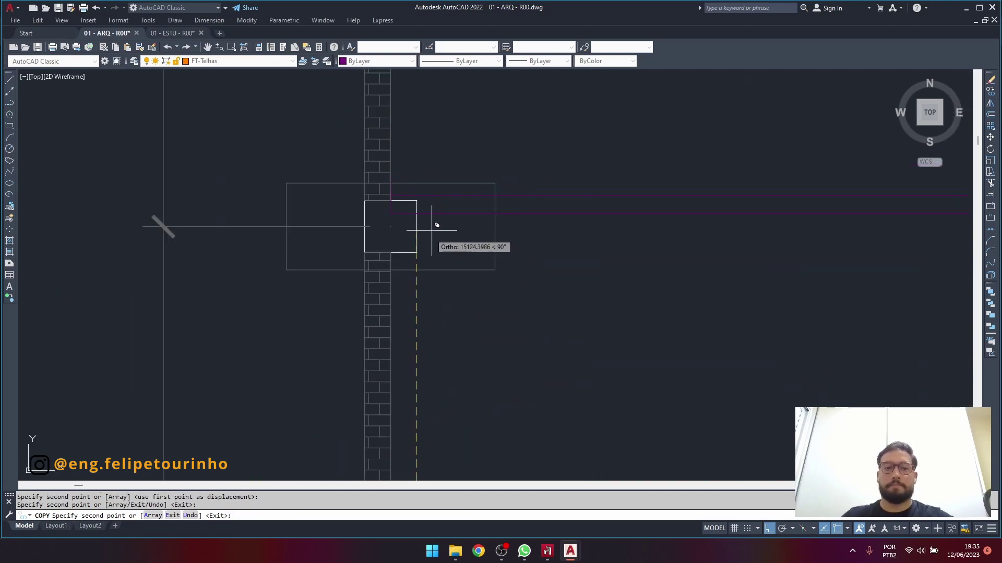
click(411, 256)
scroll(470, 245, down, 5)
scroll(481, 286, up, 6)
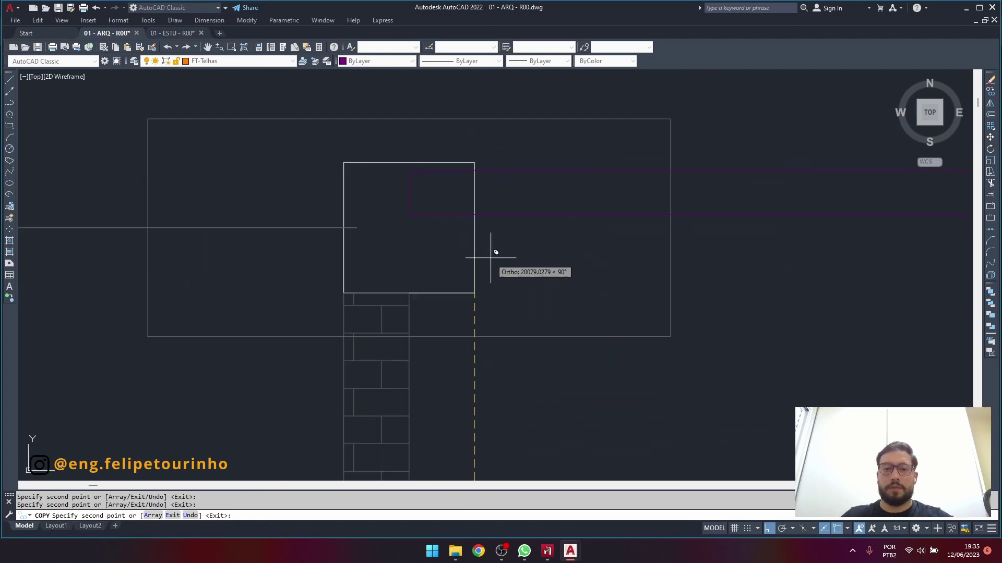
key(Escape)
scroll(414, 184, down, 6)
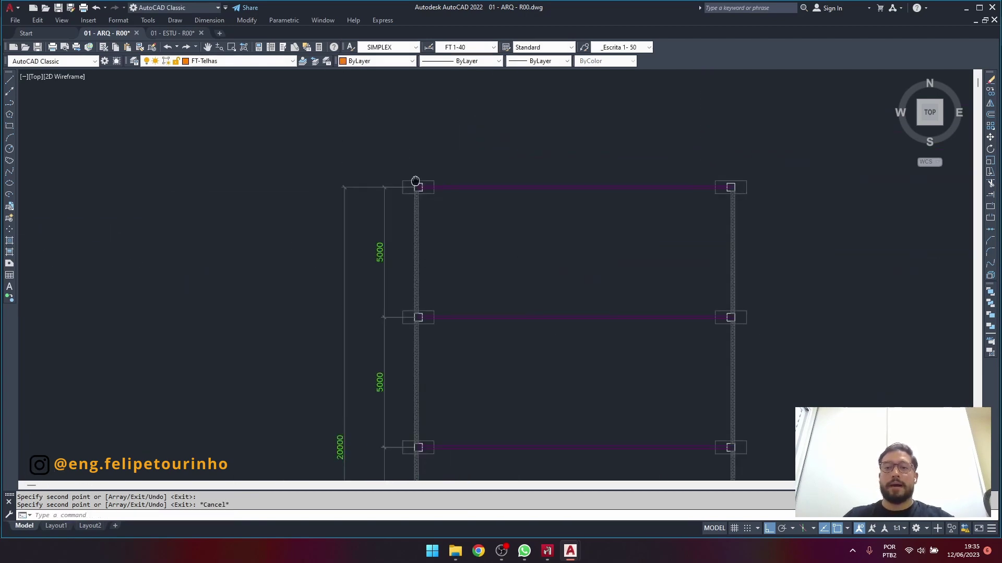
mouse_move(483, 369)
middle_down()
mouse_move(460, 159)
mouse_move(449, 242)
middle_up()
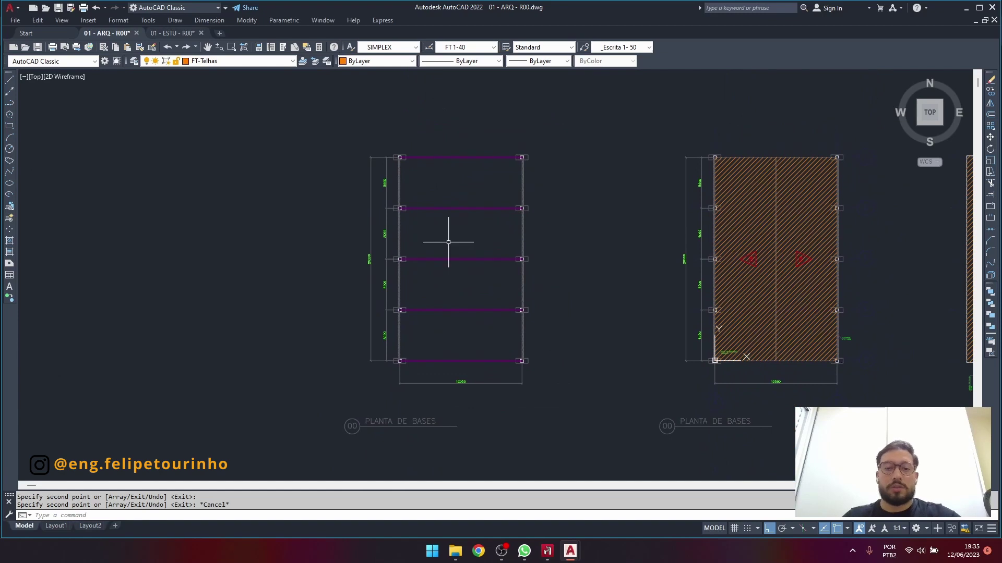
click(477, 138)
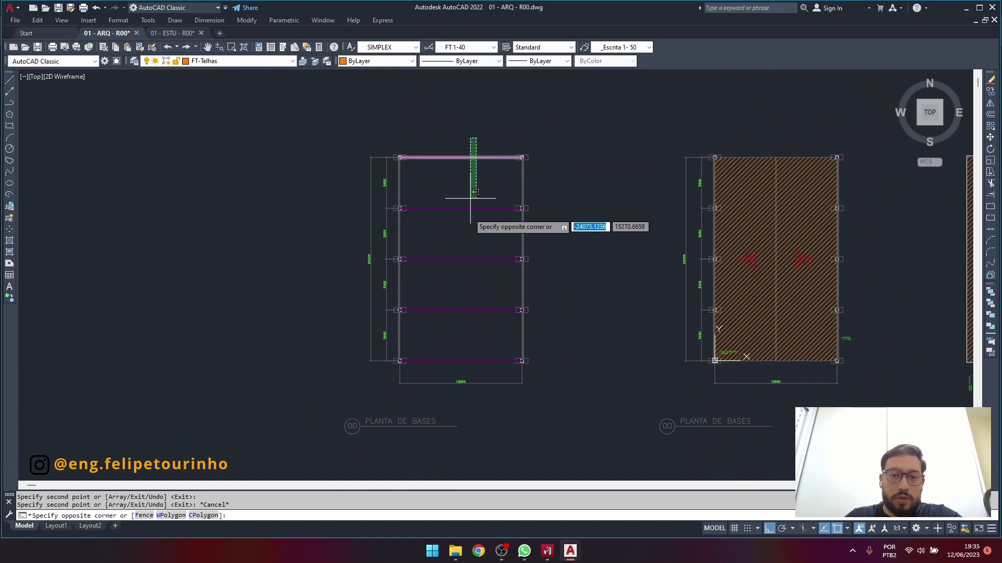
click(449, 358)
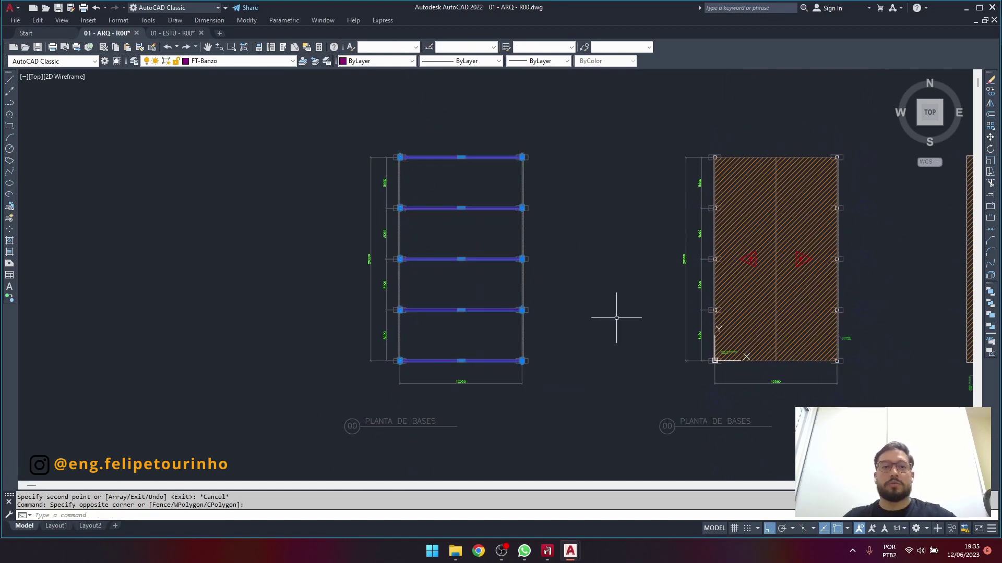
key(Escape)
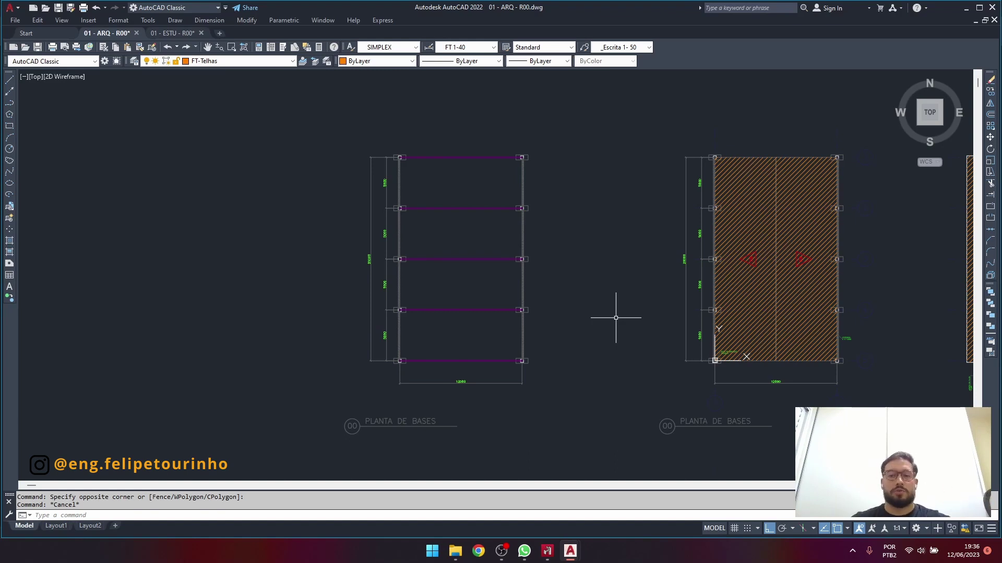
Draw a vertical ridge line through the plan copy, from the midpoint of the bottom truss chord to the midpoint of the top one.
scroll(616, 317, down, 3)
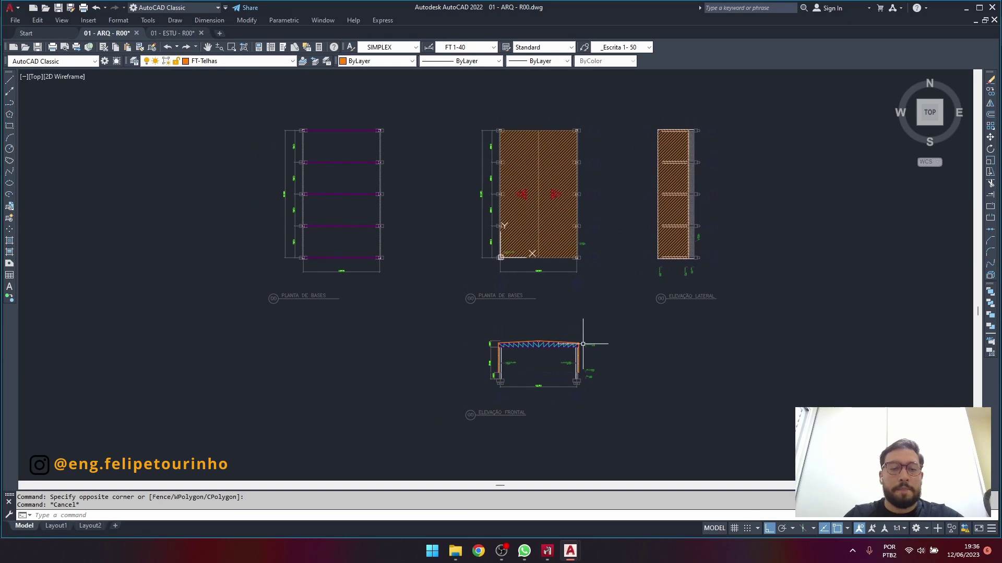
scroll(412, 244, up, 2)
middle_drag(459, 240, 604, 268)
text(L)
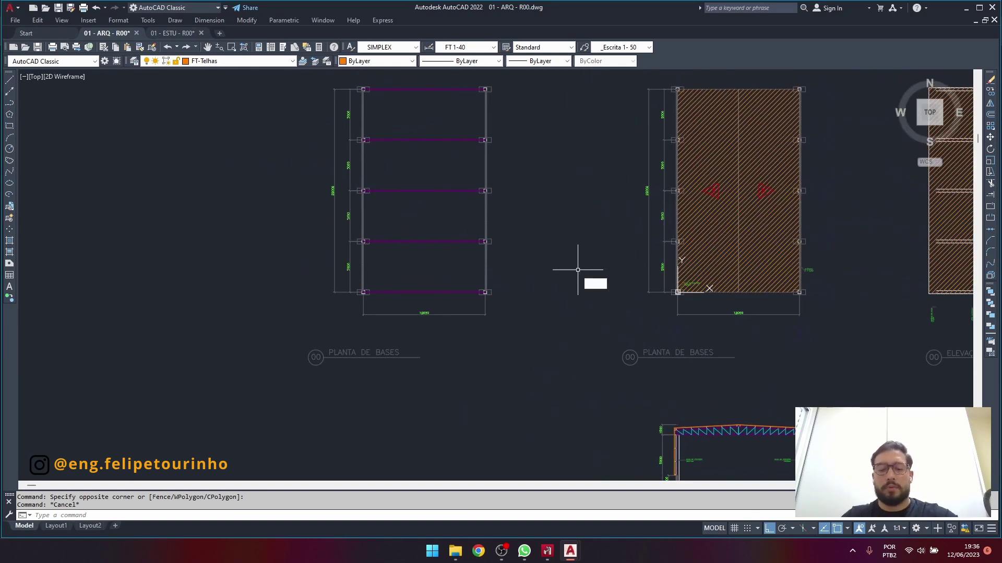
key(Return)
scroll(431, 280, up, 6)
click(399, 328)
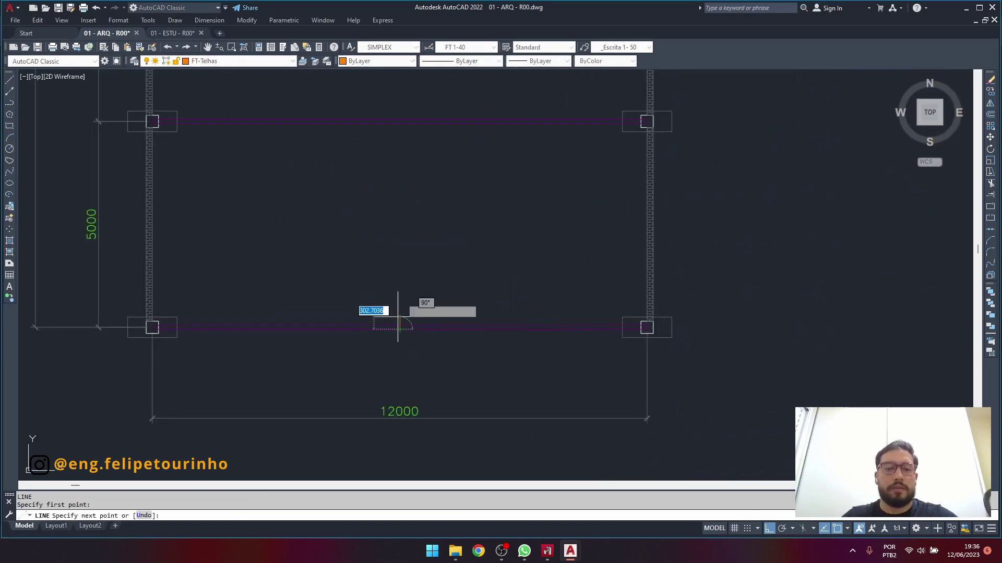
scroll(426, 242, down, 4)
middle_drag(427, 242, 426, 444)
scroll(420, 157, up, 5)
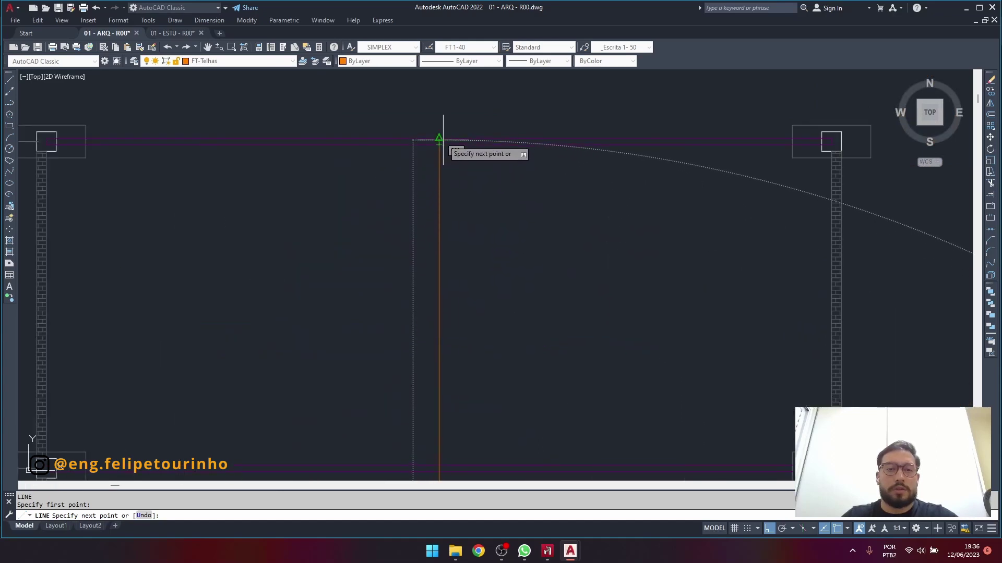
click(439, 139)
key(Escape)
Examine the truss diagonals, purlins and roofing around the ridge in the front elevation.
scroll(505, 278, down, 4)
middle_drag(506, 278, 470, 139)
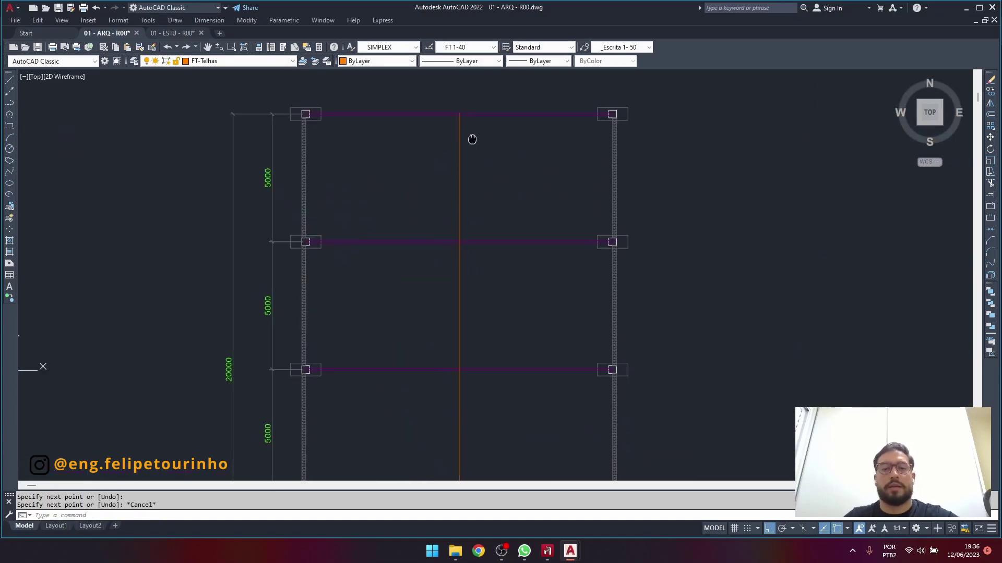
scroll(470, 138, down, 4)
mouse_move(547, 207)
middle_down()
mouse_move(515, 166)
mouse_move(541, 104)
mouse_move(459, 206)
middle_up()
scroll(493, 164, down, 2)
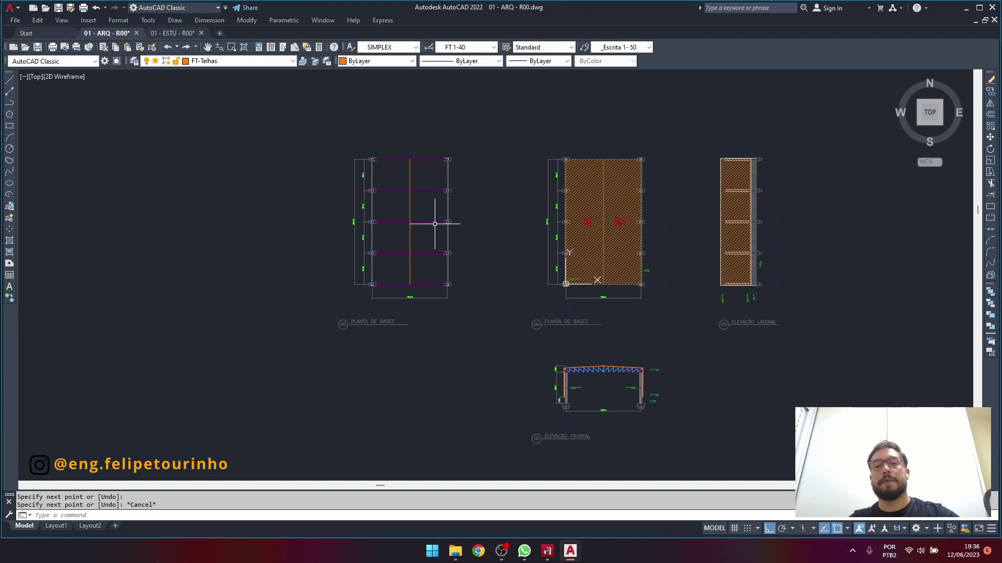
scroll(408, 261, up, 4)
scroll(461, 297, down, 1)
middle_drag(451, 265, 406, 209)
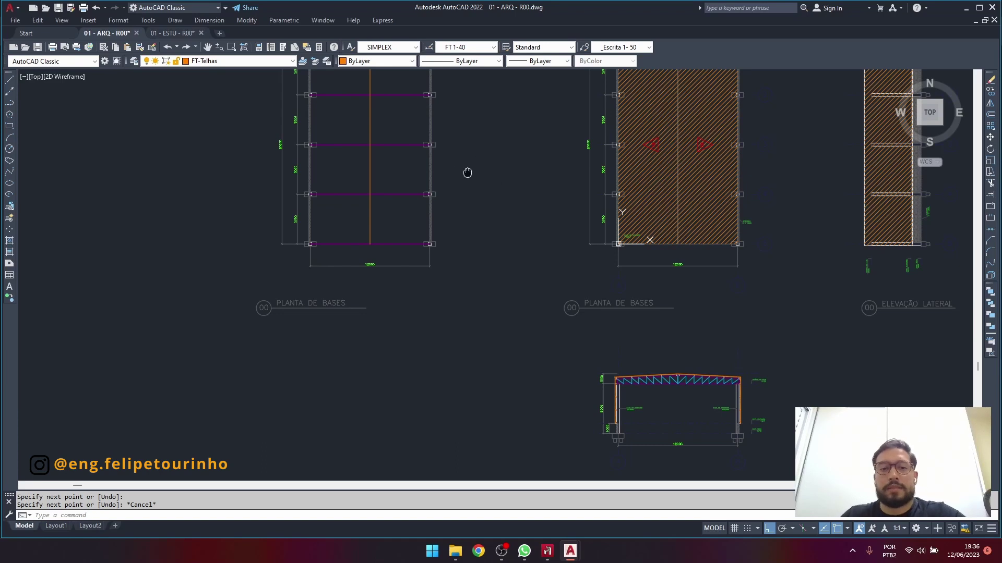
scroll(487, 264, down, 5)
scroll(440, 297, up, 5)
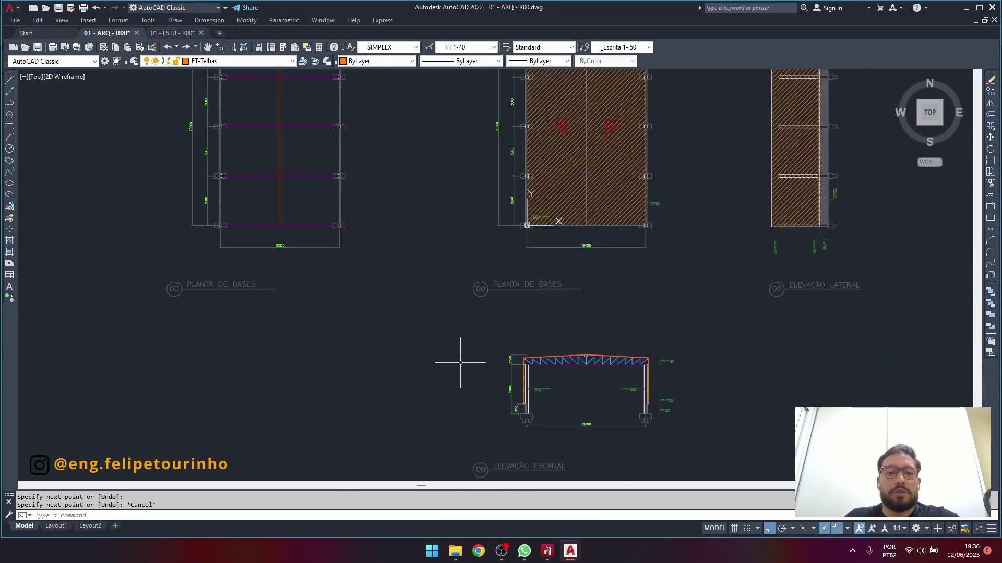
scroll(647, 381, up, 2)
scroll(570, 351, down, 2)
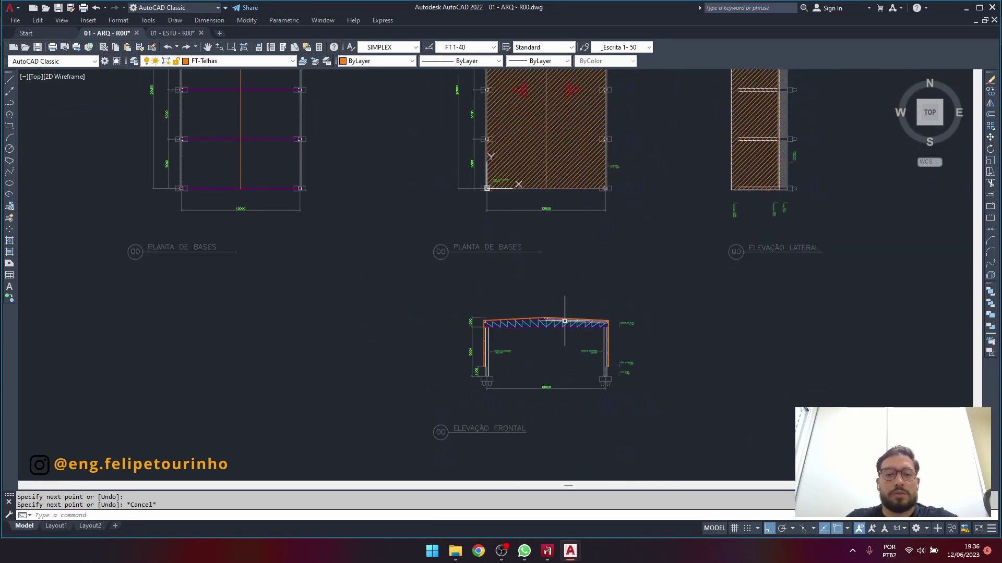
mouse_move(565, 321)
middle_down()
mouse_move(600, 288)
mouse_move(638, 285)
middle_up()
right_click(649, 298)
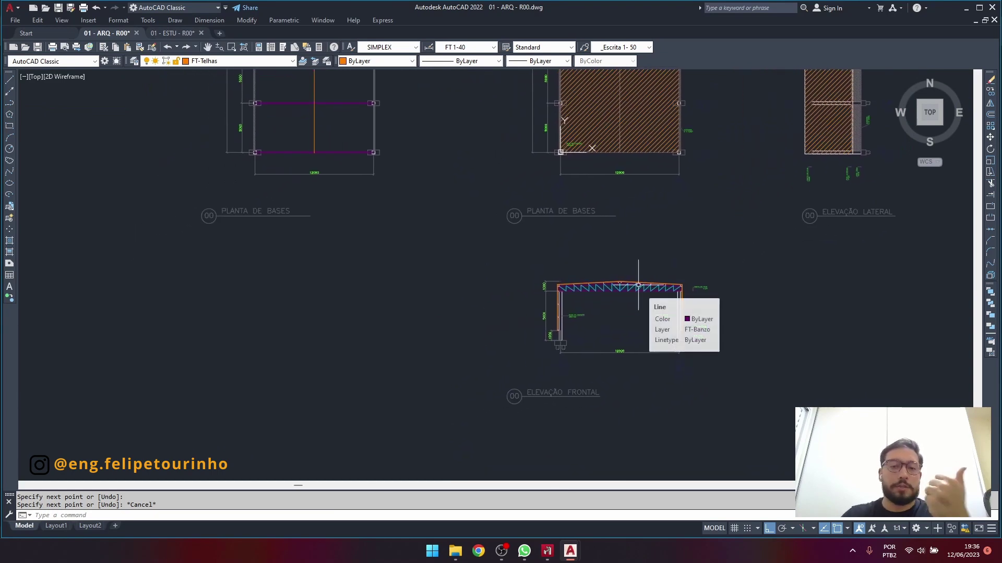
click(673, 345)
scroll(643, 323, up, 2)
middle_drag(644, 323, 644, 323)
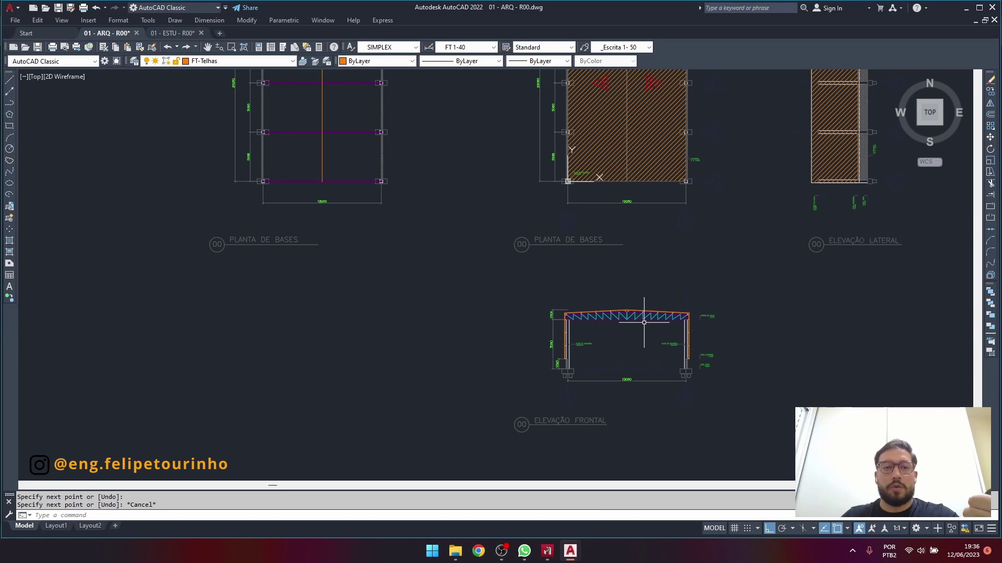
scroll(644, 348, up, 3)
scroll(581, 308, up, 2)
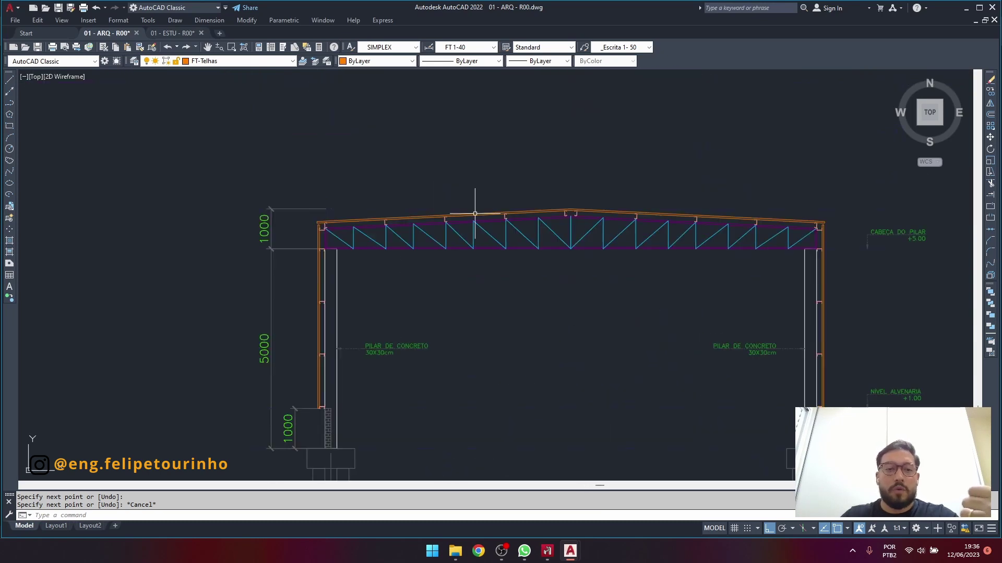
scroll(579, 264, up, 4)
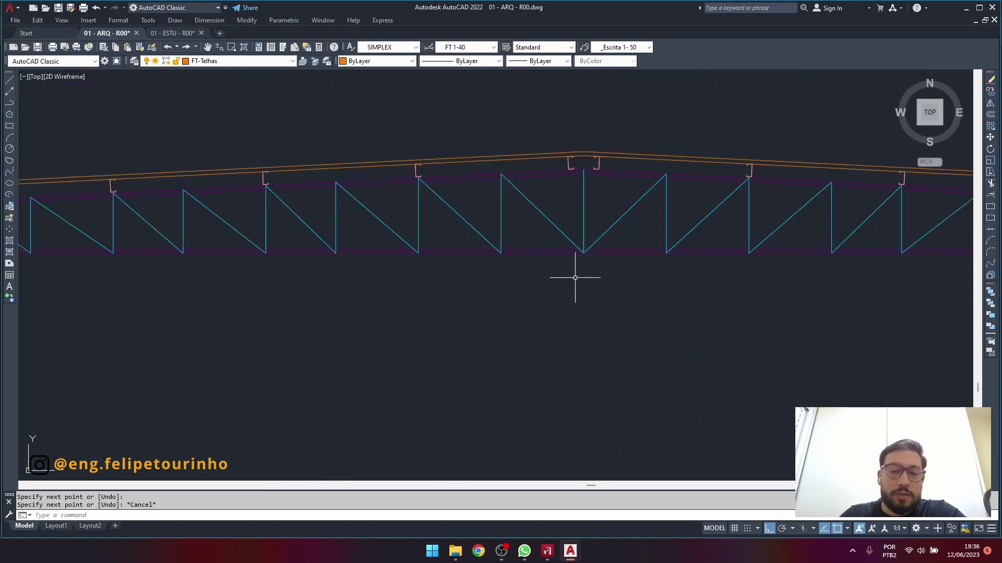
scroll(596, 155, down, 4)
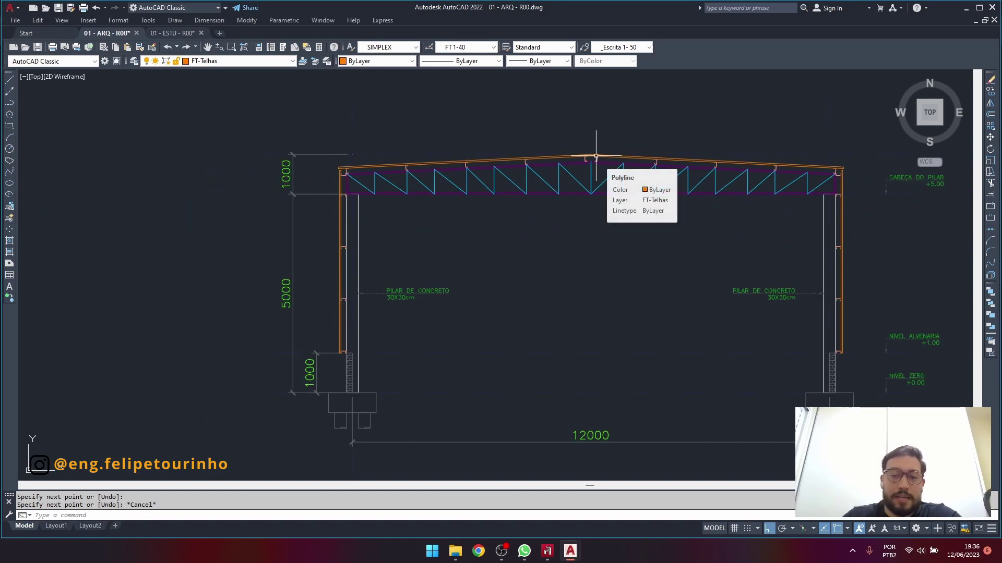
scroll(596, 156, down, 6)
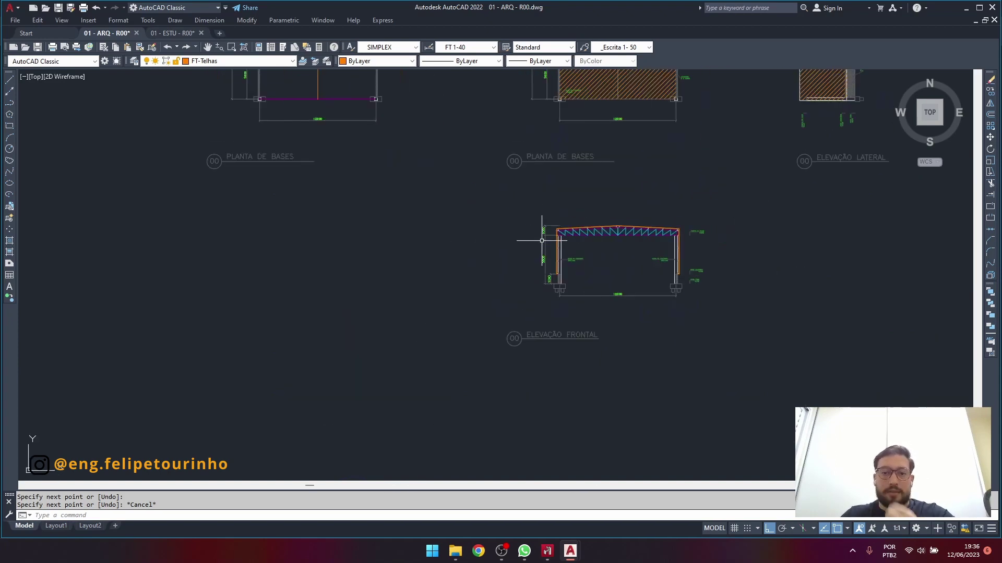
Copy the front elevation without its title to below the plan copy, using matching bottom-edge midpoints of the corner column as reference.
click(518, 185)
click(736, 347)
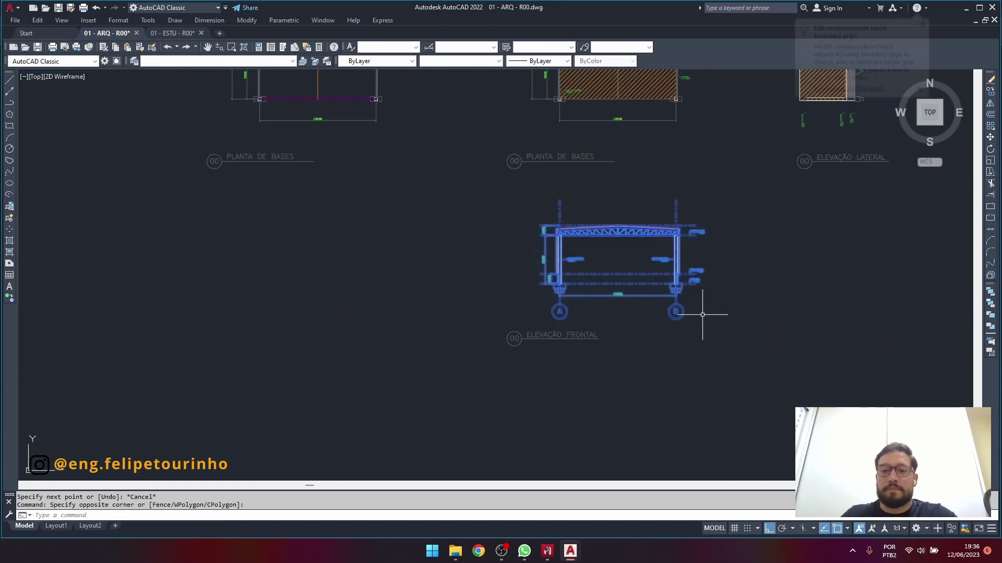
scroll(563, 117, up, 4)
middle_drag(563, 117, 569, 251)
text(co)
key(Return)
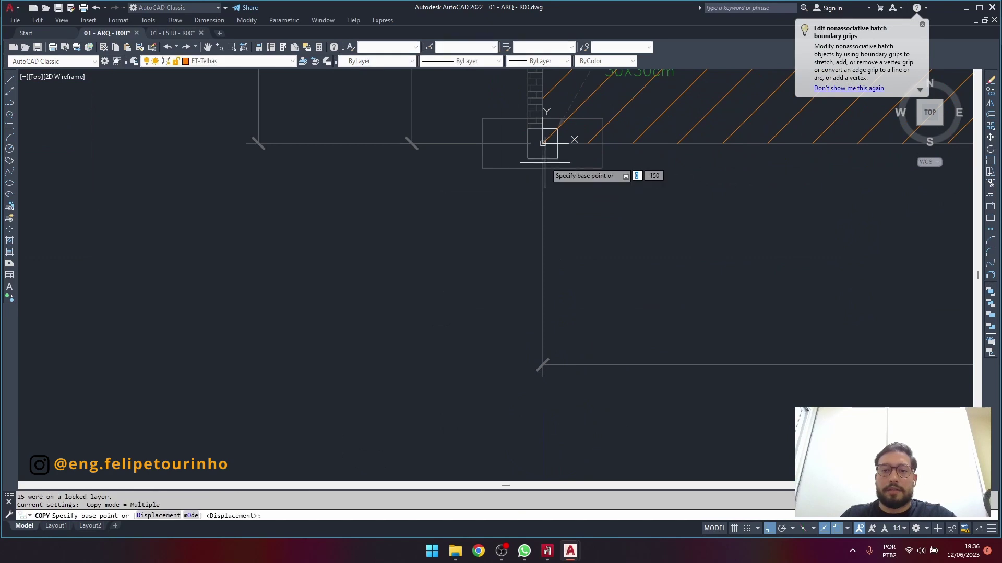
click(543, 159)
scroll(406, 215, down, 10)
middle_drag(407, 214, 620, 196)
scroll(324, 188, up, 10)
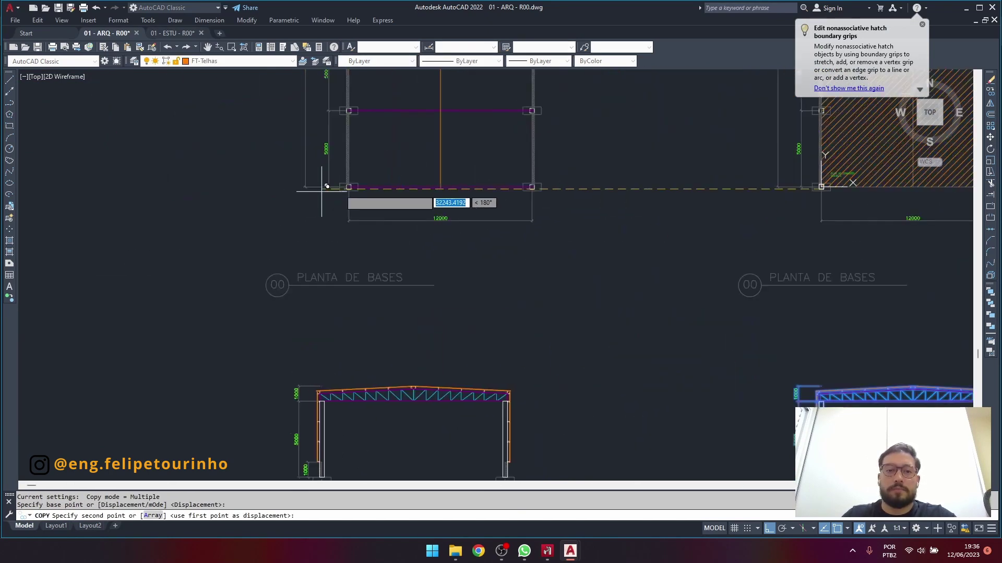
click(292, 191)
key(Escape)
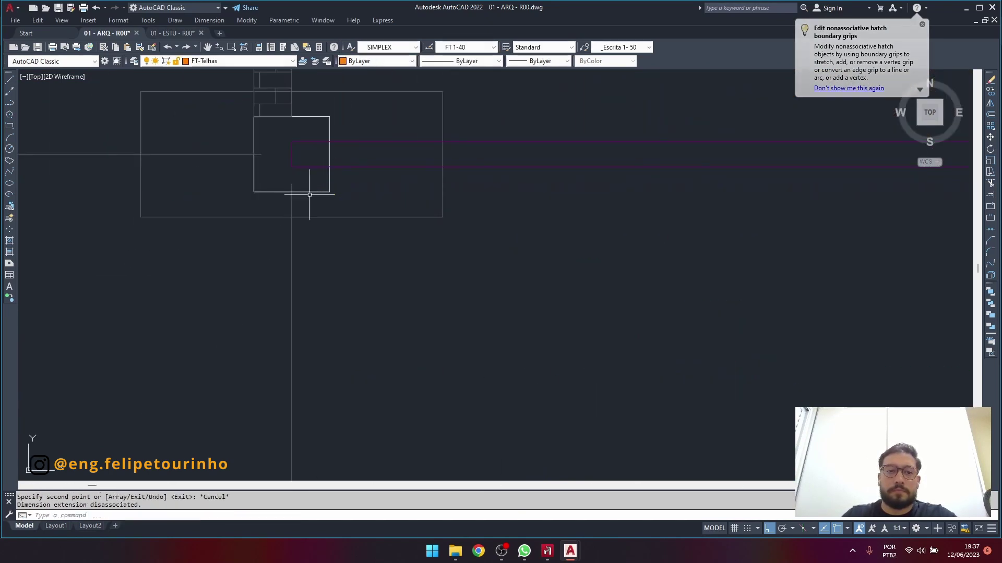
Examine the truss and purlins of the copied front elevation and compare the copy with the original.
scroll(309, 195, down, 10)
middle_drag(319, 188, 347, 72)
middle_drag(493, 215, 533, 167)
scroll(459, 224, up, 8)
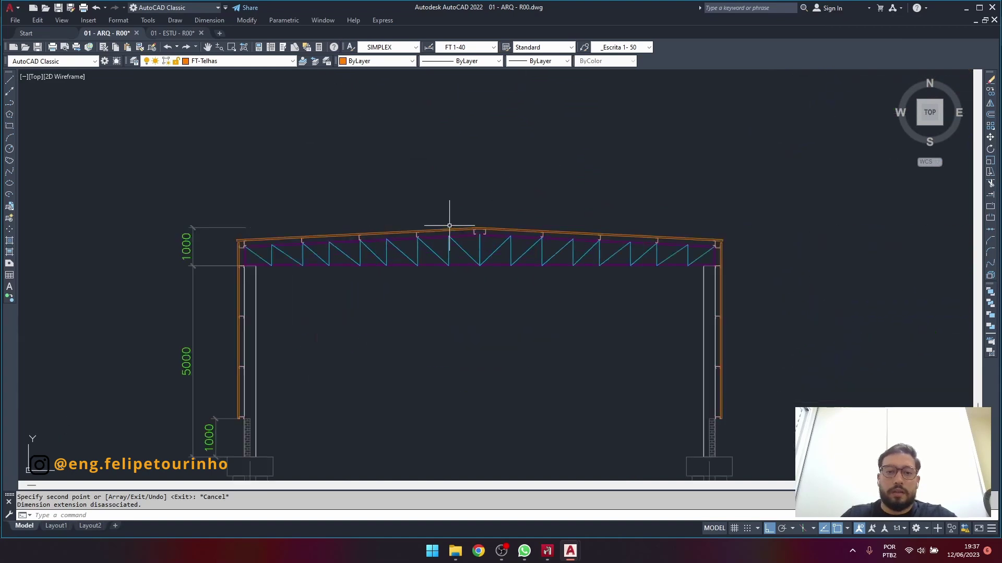
scroll(516, 246, down, 3)
scroll(536, 260, up, 3)
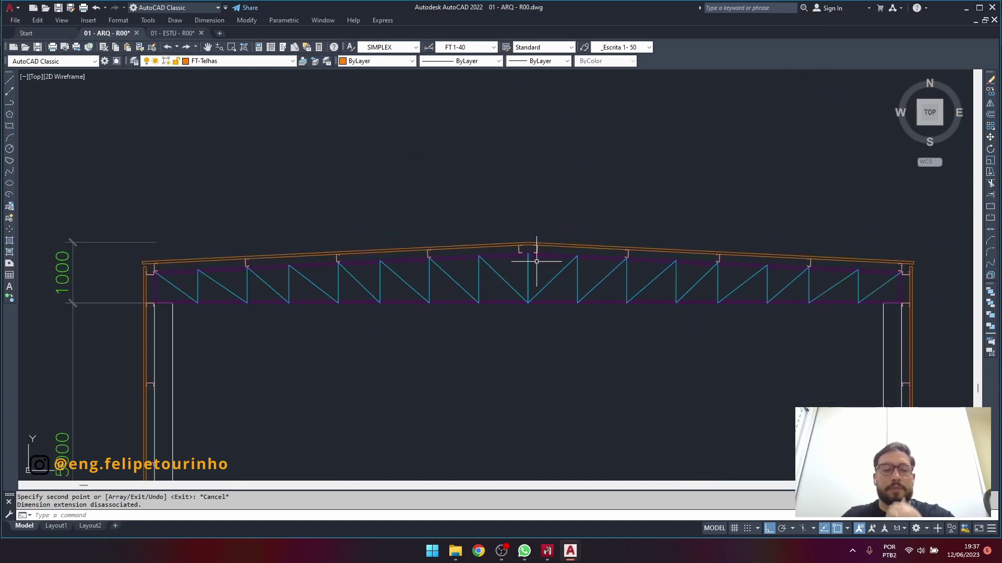
scroll(536, 262, down, 2)
middle_drag(537, 261, 448, 185)
middle_drag(442, 230, 488, 253)
scroll(487, 252, down, 2)
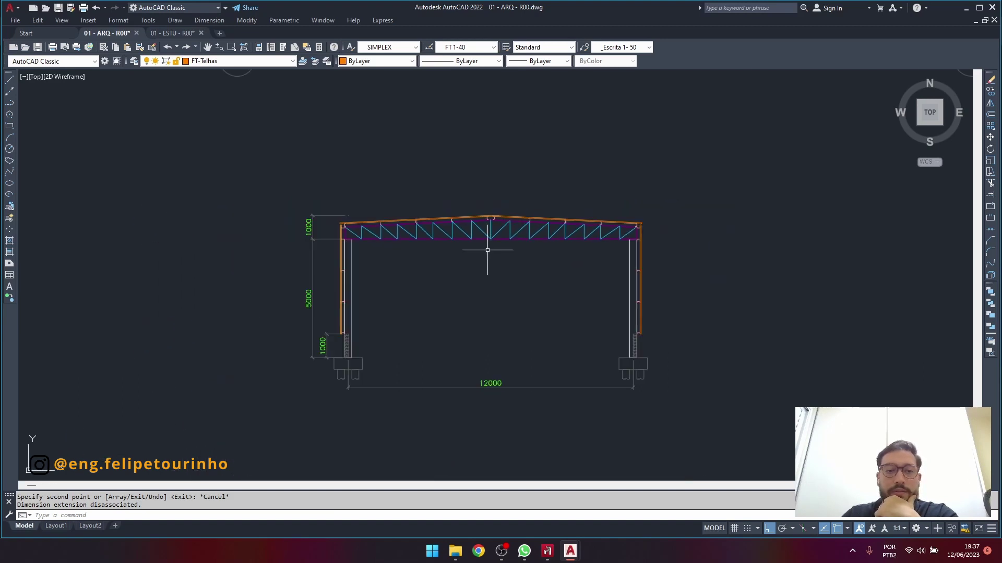
scroll(520, 237, up, 2)
scroll(634, 242, up, 2)
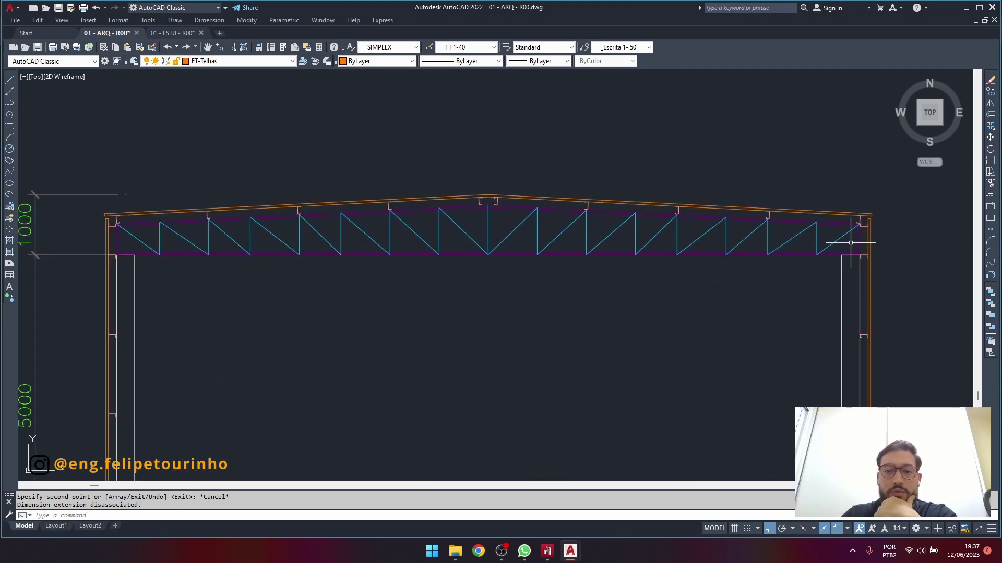
scroll(850, 243, down, 5)
middle_drag(816, 236, 454, 226)
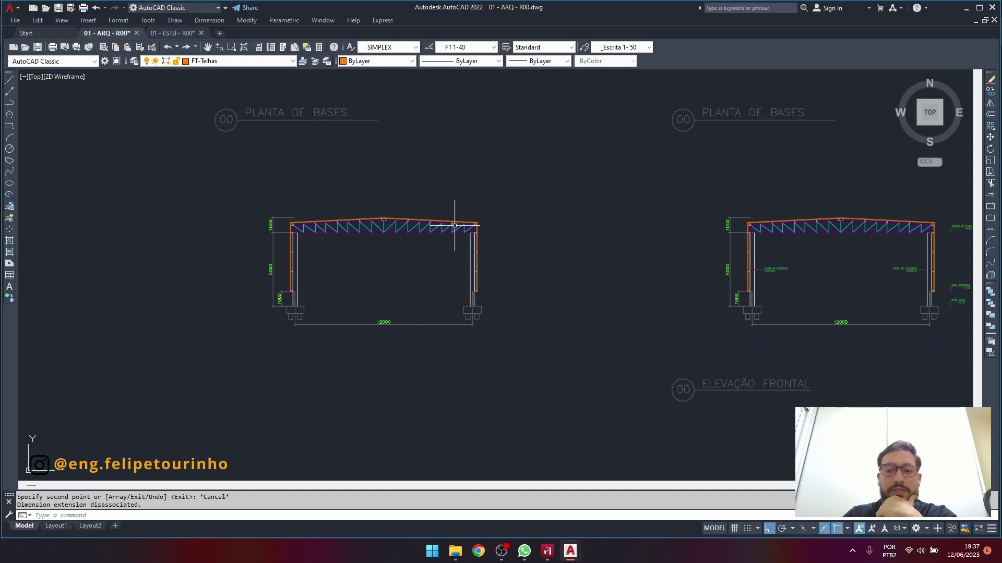
Unlock the FT-Eixo layer.
click(133, 61)
scroll(142, 158, down, 2)
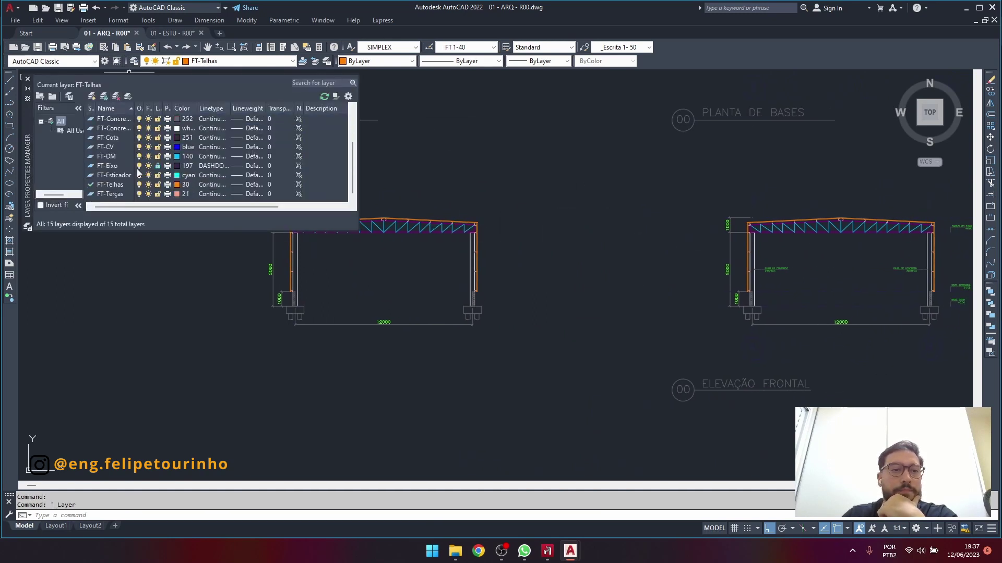
click(157, 167)
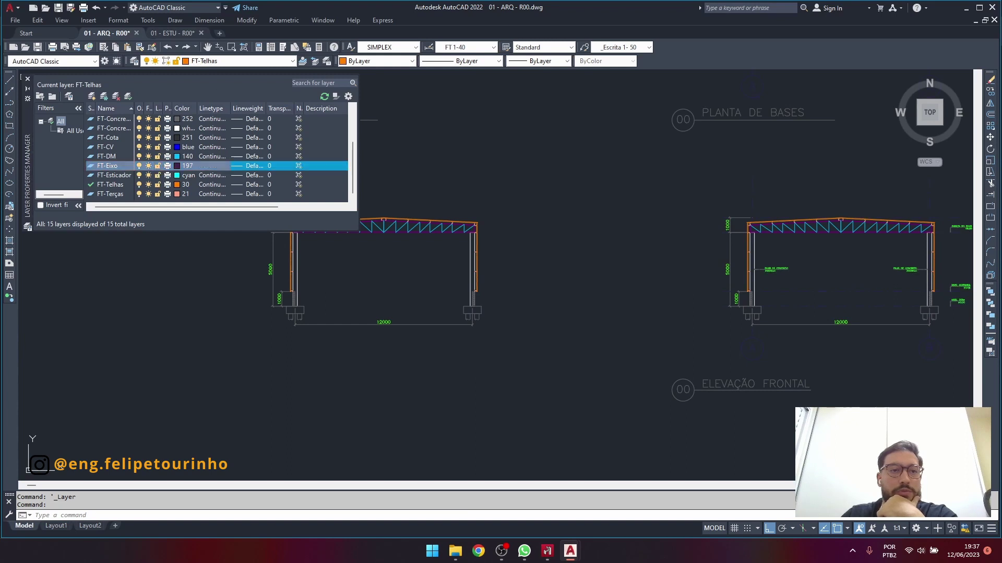
click(27, 81)
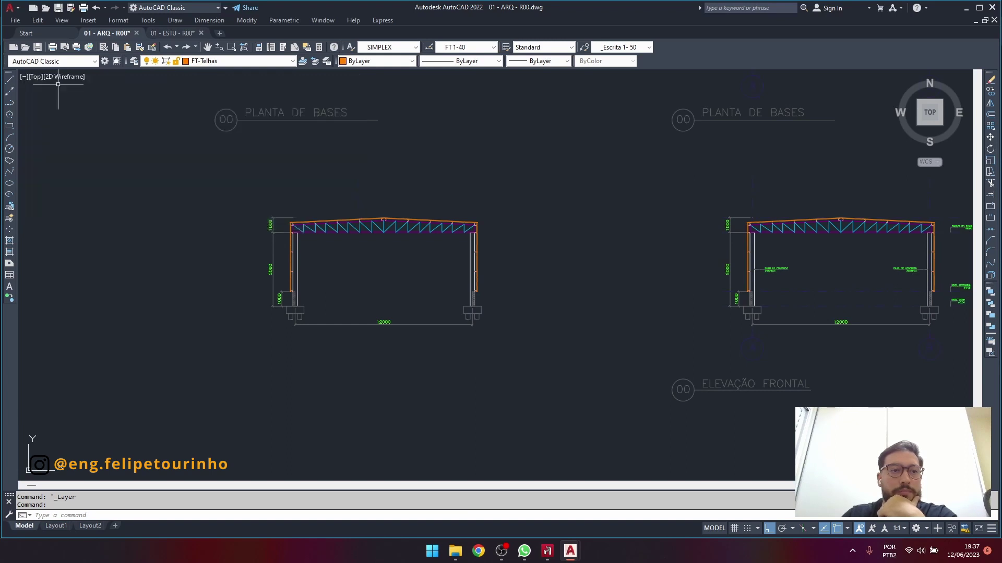
Erase the copied front elevation below the plan copy.
click(229, 175)
click(537, 430)
key(Delete)
Copy the original front elevation with its axes and title to below the plan copy, using matching bottom-edge midpoints of the corner column.
scroll(512, 256, down, 2)
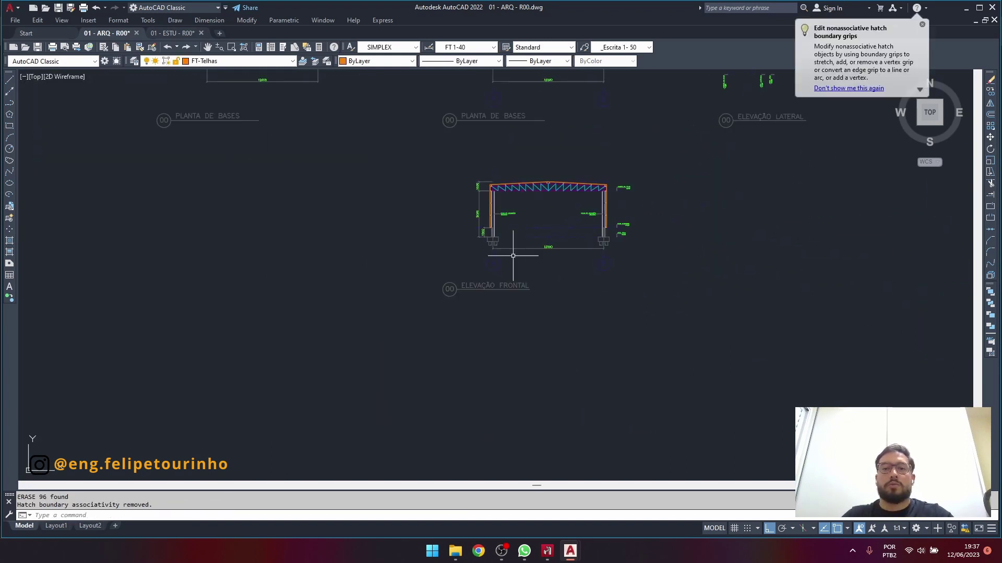
click(681, 146)
click(469, 295)
middle_drag(432, 306, 513, 391)
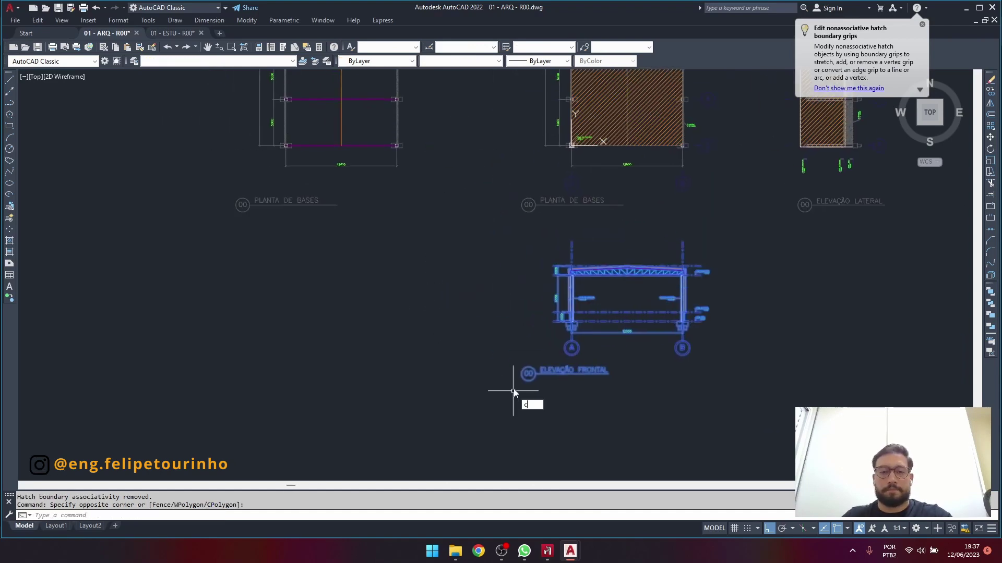
text(o)
key(Return)
scroll(571, 146, up, 5)
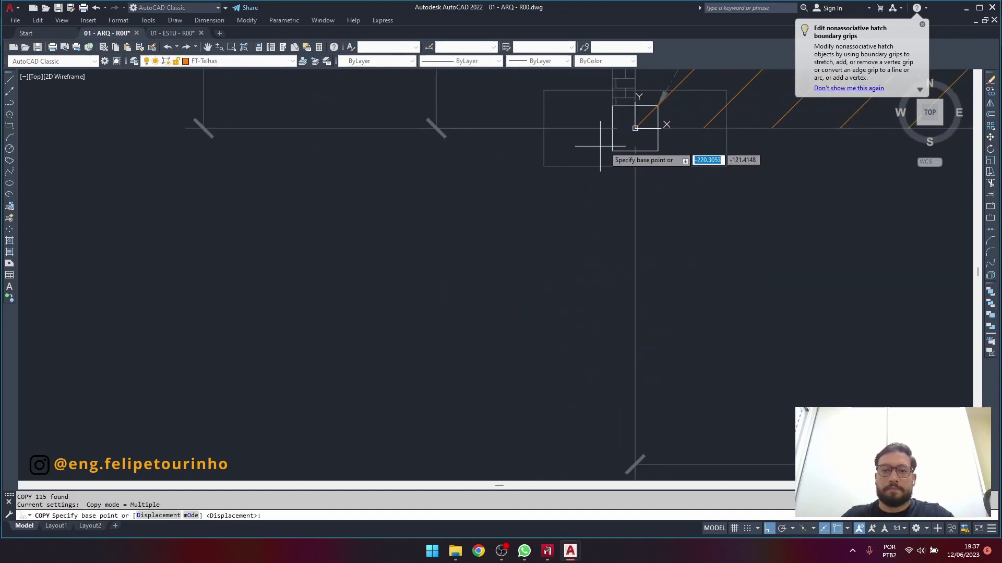
click(635, 151)
scroll(427, 219, down, 6)
middle_drag(172, 228, 445, 221)
middle_drag(209, 209, 701, 199)
scroll(511, 203, up, 6)
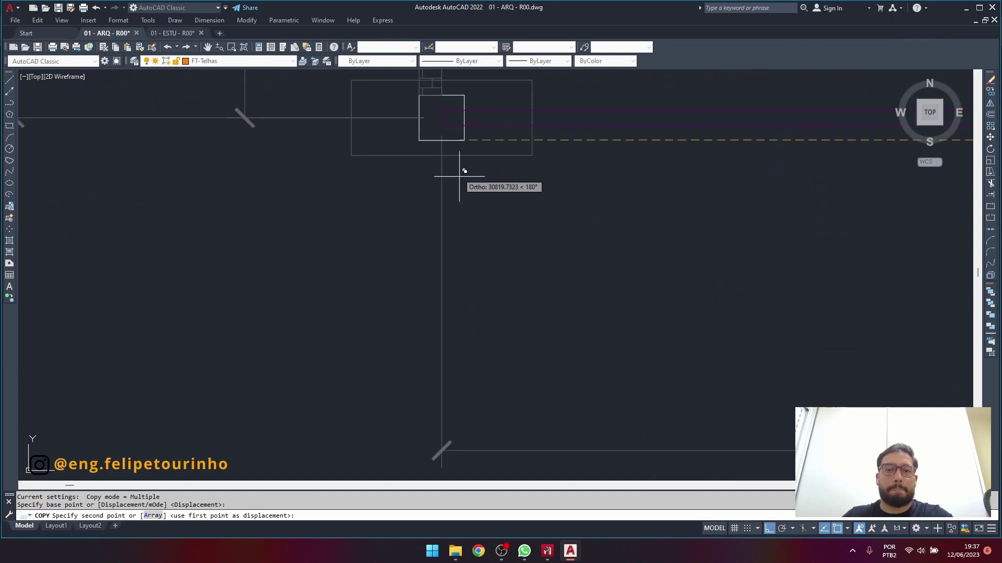
scroll(463, 159, up, 4)
click(406, 111)
key(Escape)
scroll(493, 166, down, 11)
middle_drag(532, 250, 250, 120)
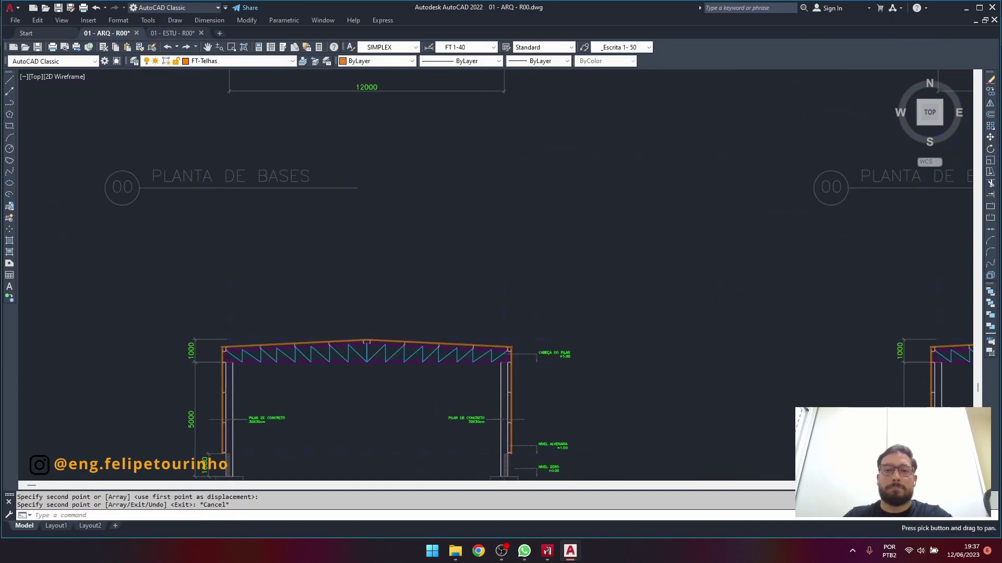
scroll(339, 226, down, 3)
scroll(309, 313, up, 5)
scroll(581, 332, up, 2)
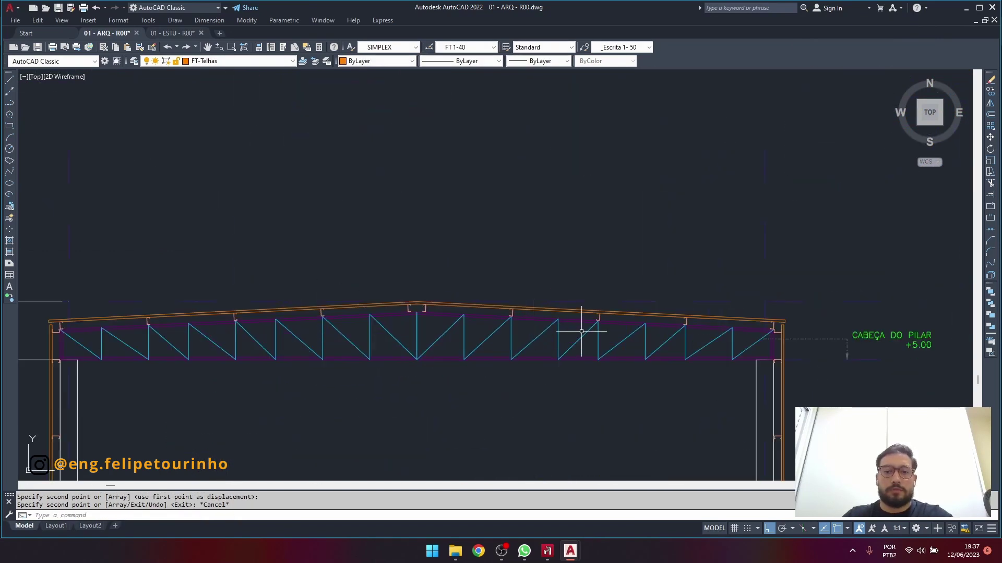
click(609, 334)
click(564, 333)
key(Escape)
Erase the roof purlins along the right slope and the top wall girt at the right eave of the copied front elevation.
middle_drag(578, 316, 633, 193)
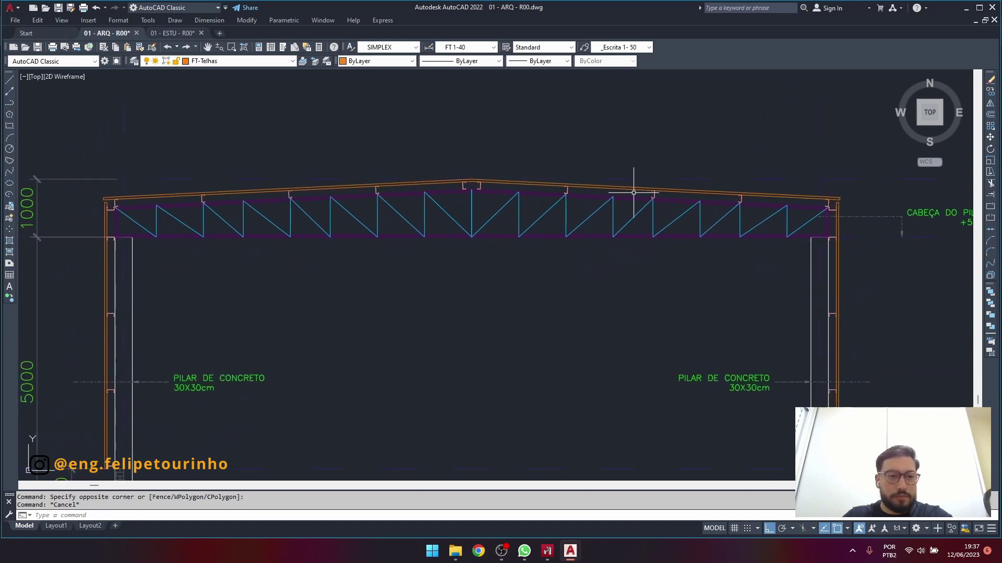
scroll(633, 193, down, 2)
click(269, 175)
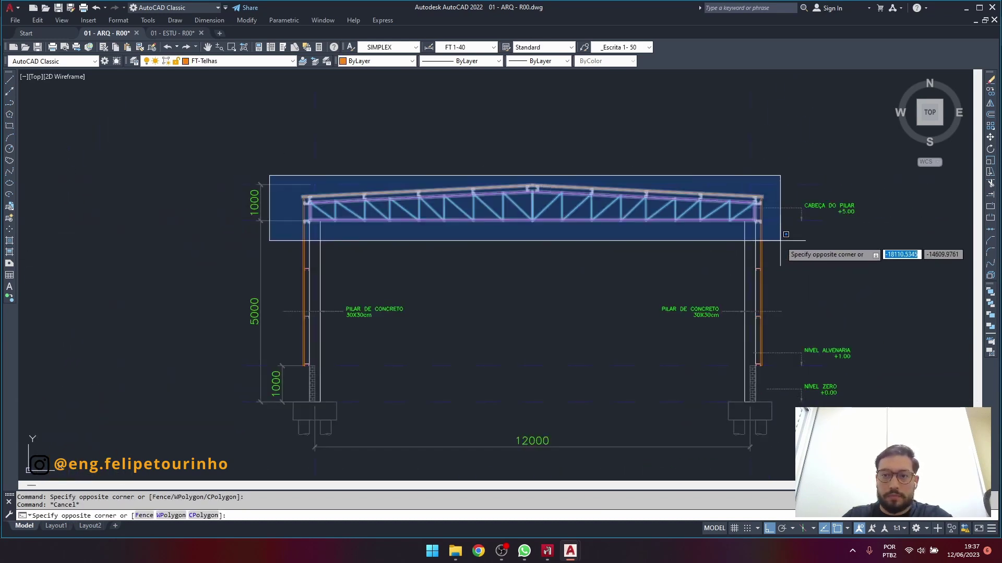
key(Escape)
scroll(602, 182, up, 4)
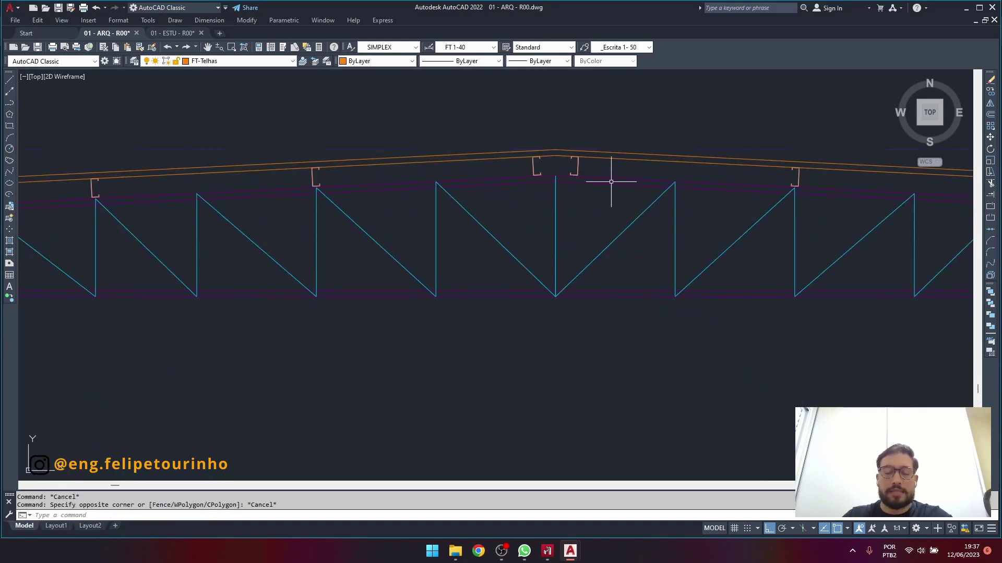
scroll(603, 183, down, 2)
middle_drag(897, 229, 833, 210)
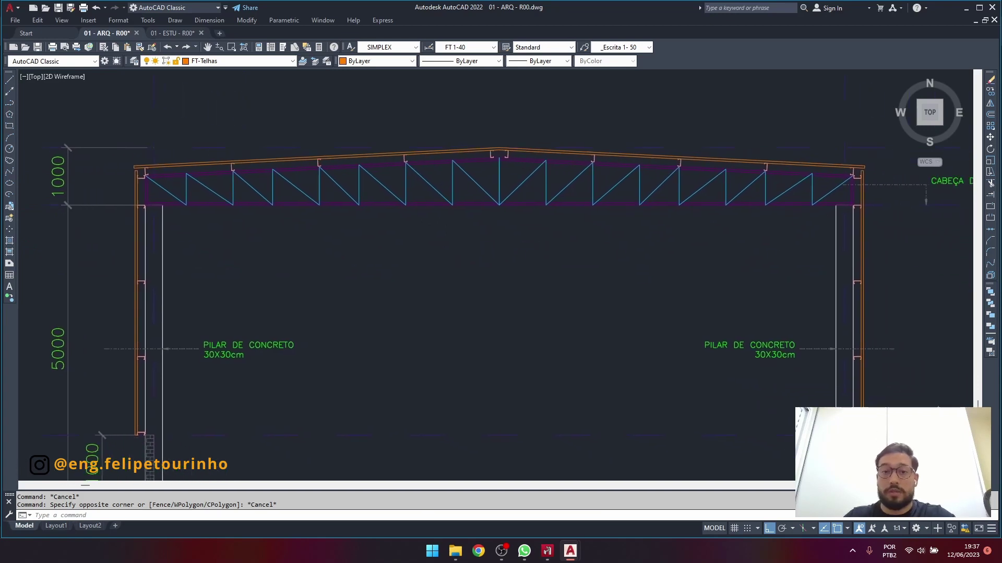
scroll(834, 177, up, 4)
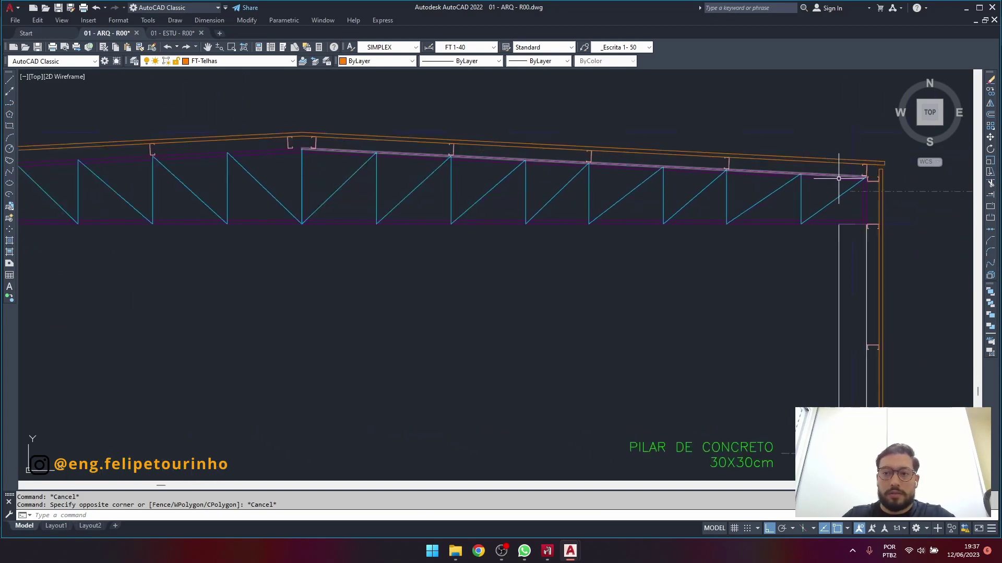
scroll(836, 177, down, 4)
click(481, 128)
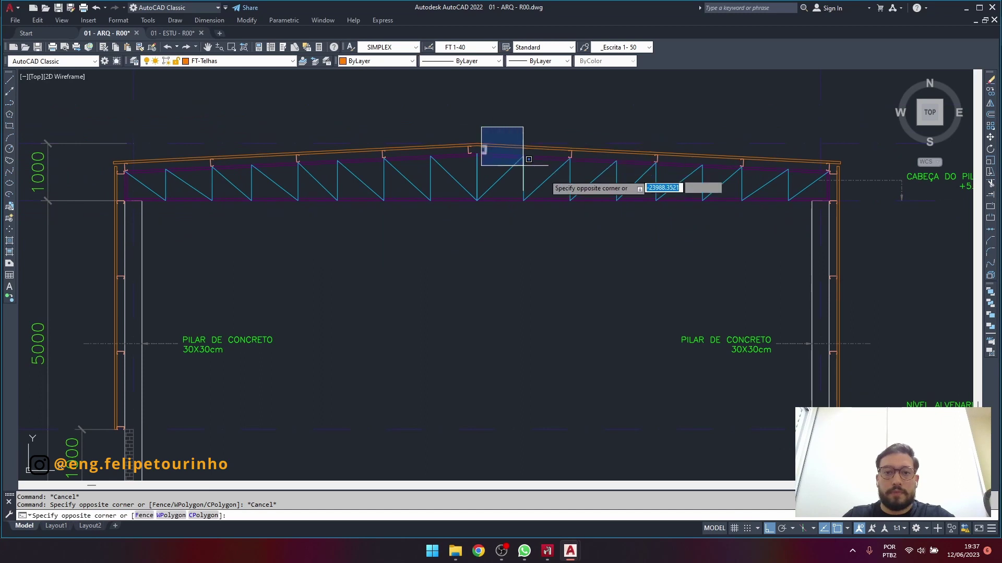
click(805, 188)
text(E)
key(Return)
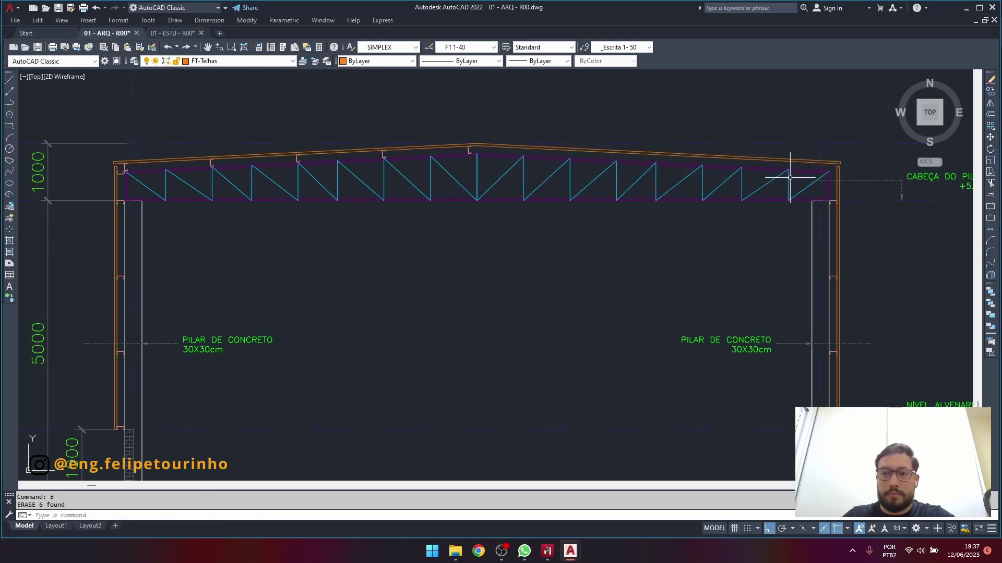
Erase the truss's right-hand top chord, bottom chord and right-end web members in the copied front elevation.
scroll(800, 169, up, 3)
click(808, 166)
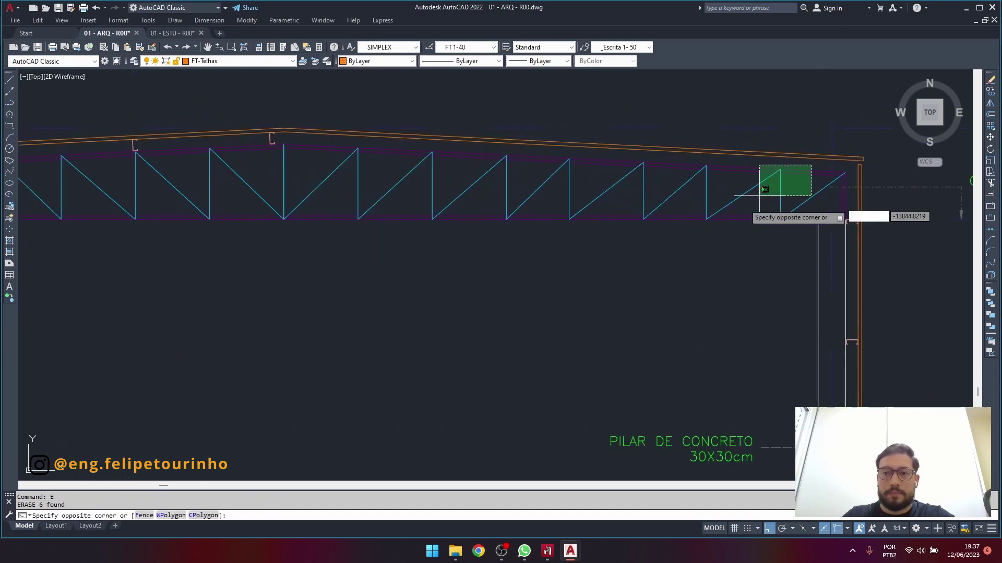
click(658, 219)
scroll(844, 199, up, 3)
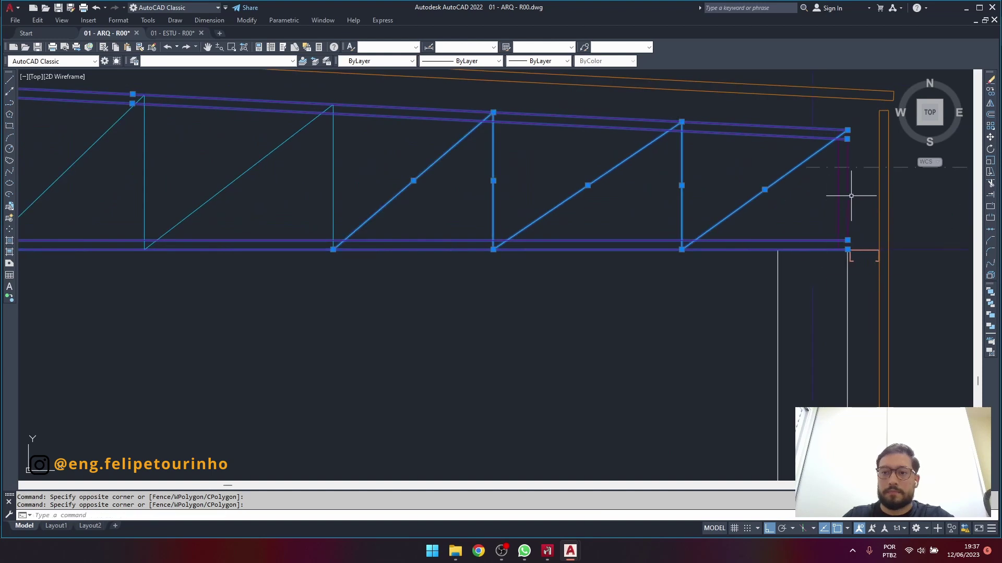
text(E)
key(Return)
Erase the remaining vertical and diagonal web members of the truss, including the last diagonal at the left end.
scroll(835, 198, down, 4)
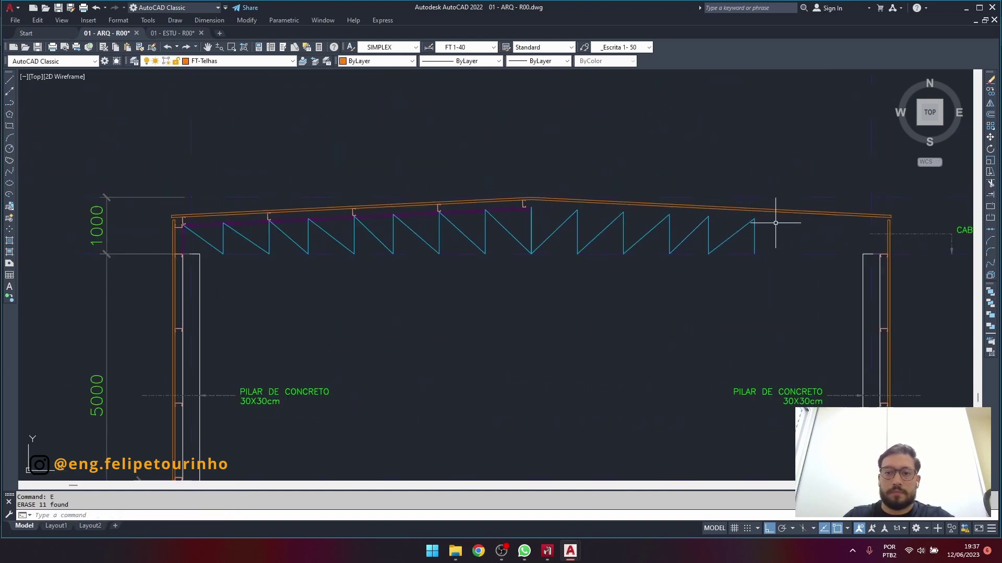
click(775, 222)
click(215, 237)
text(E)
key(Return)
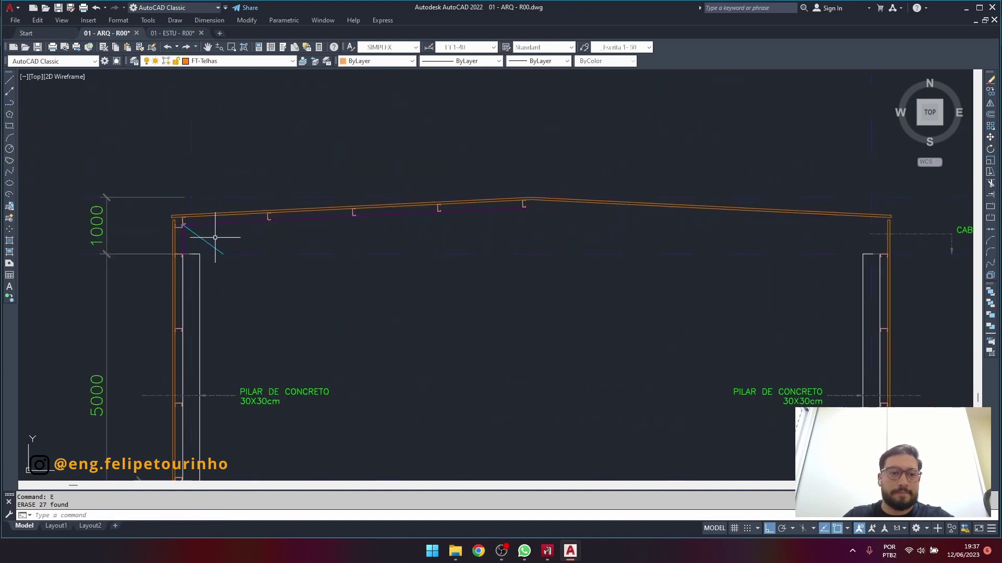
click(215, 237)
click(202, 234)
text(E)
key(Return)
Erase the upper wall girts on the left side, from the eave down past the column head.
scroll(193, 242, up, 4)
click(160, 202)
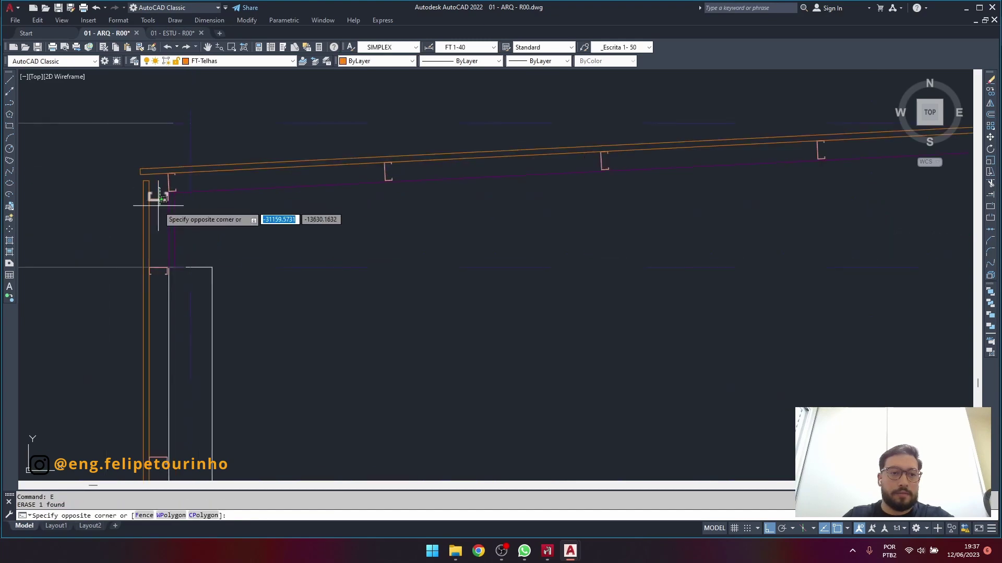
click(158, 205)
text(E)
key(Return)
click(156, 270)
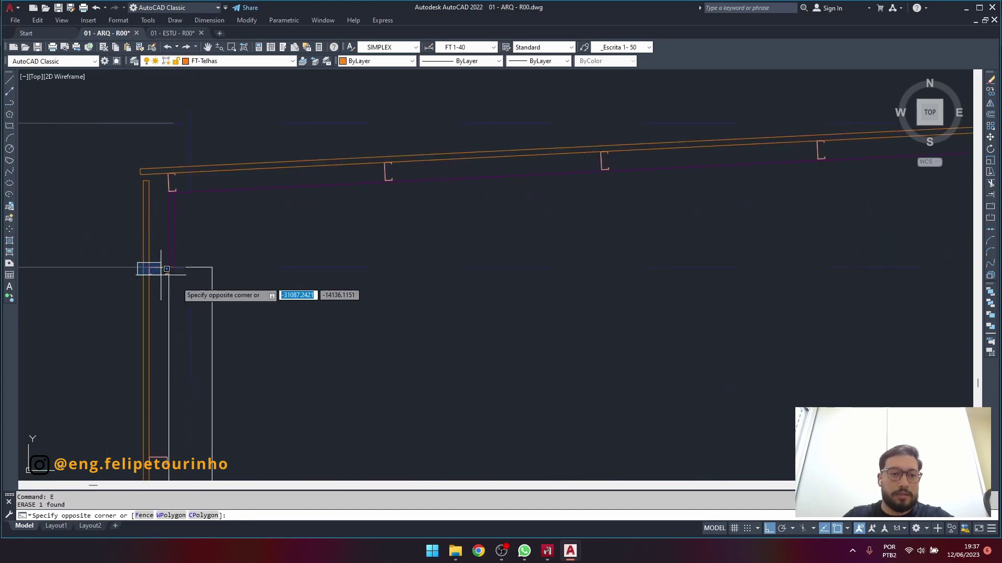
scroll(292, 209, down, 4)
click(271, 225)
text(E)
key(Return)
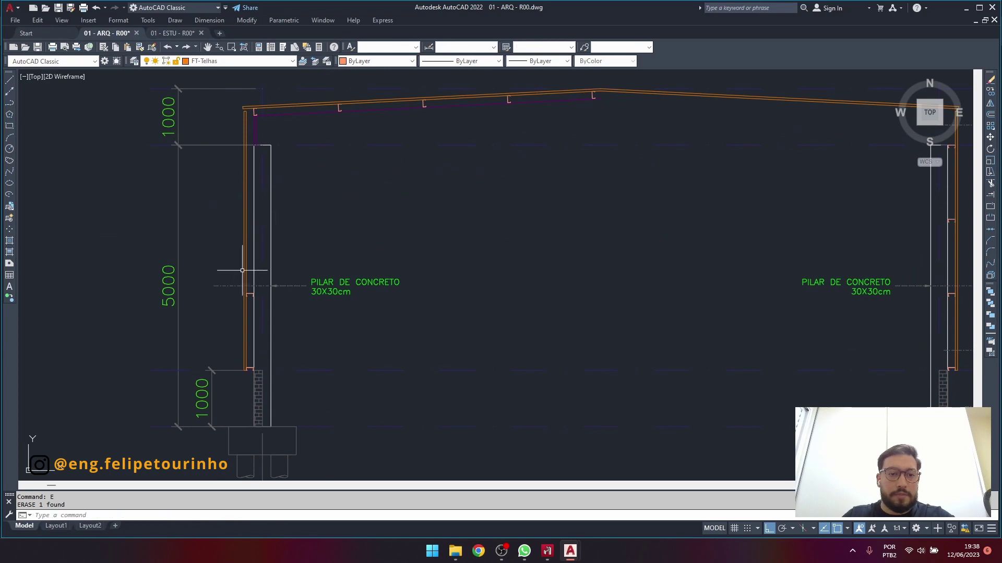
Erase the two lower wall girts on the left side, down to the top of the masonry.
click(226, 280)
click(274, 312)
text(E)
key(Return)
scroll(247, 353, up, 3)
click(247, 352)
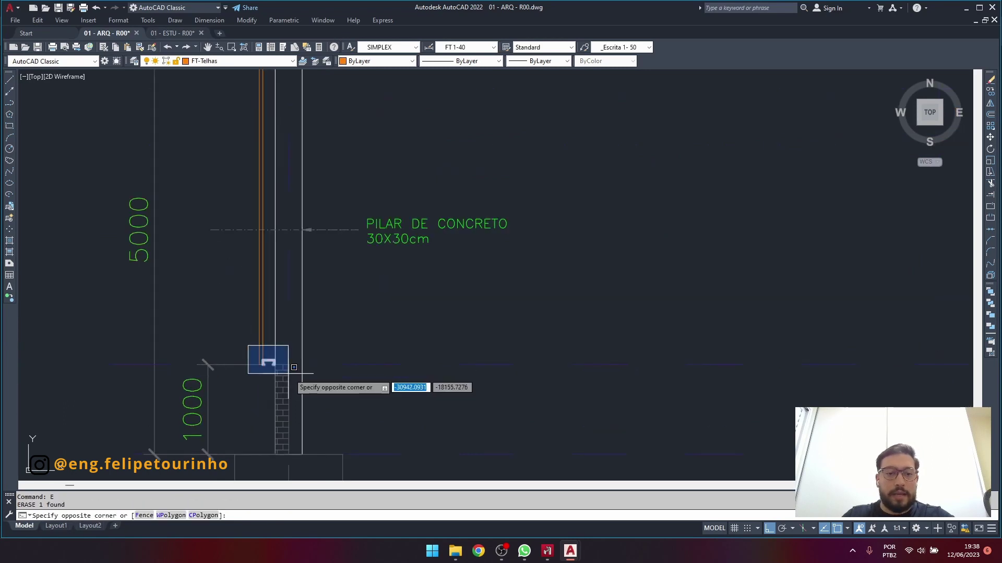
click(292, 381)
text(E)
key(Return)
Erase the wall girt at the right column head and the next one below it.
scroll(292, 381, down, 5)
scroll(597, 195, up, 5)
click(582, 157)
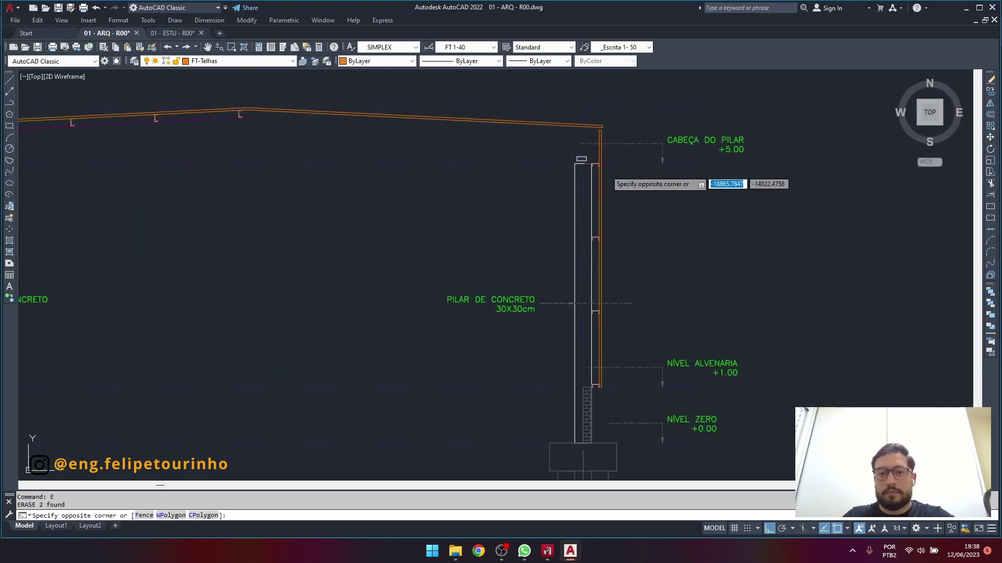
click(629, 186)
text(E)
key(Return)
scroll(592, 222, up, 4)
click(586, 228)
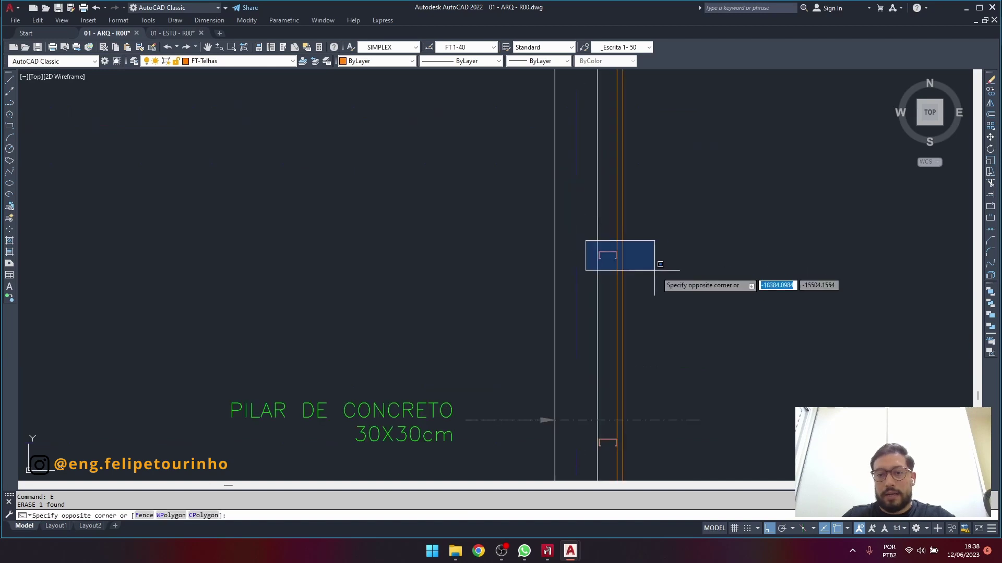
click(656, 273)
text(E)
key(Return)
Erase the two remaining wall girts on the right side, down to the masonry level.
scroll(570, 300, up, 4)
click(569, 292)
click(661, 343)
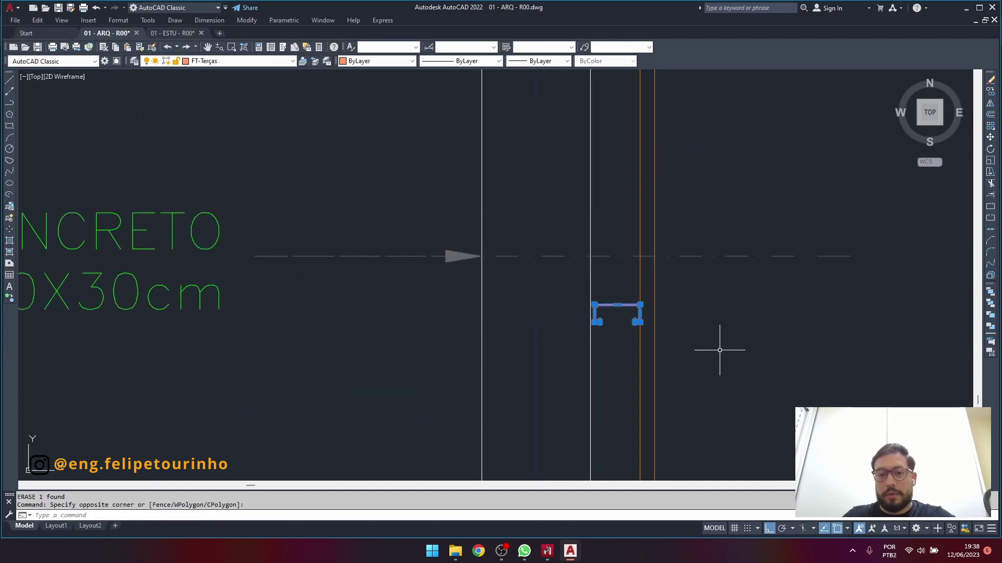
text(E)
key(Return)
scroll(633, 190, down, 5)
scroll(644, 279, up, 5)
click(648, 325)
click(777, 393)
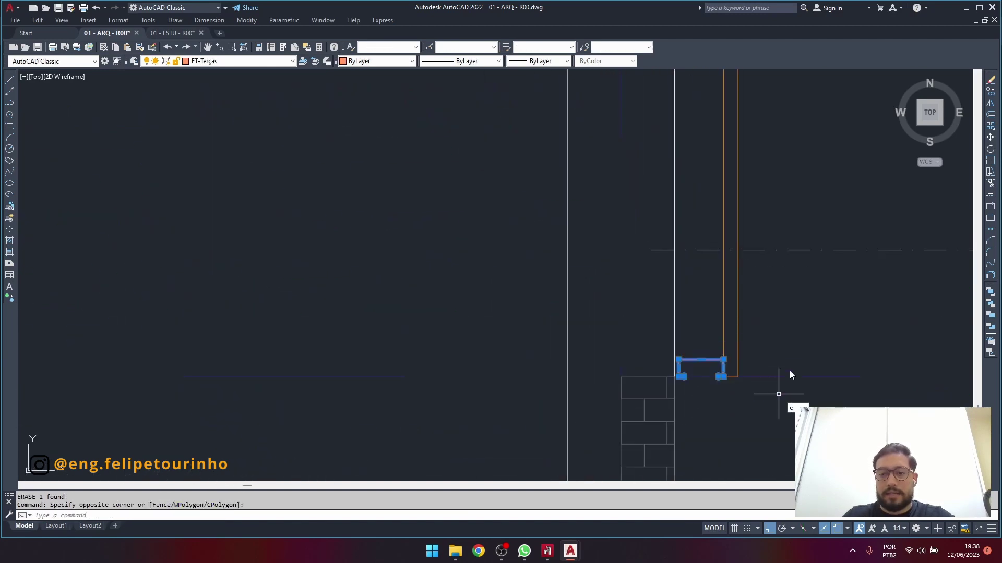
text(E)
key(Return)
key(Escape)
Measure the horizontal distance between the right side cladding's inner edge and the outer face of the masonry wall.
middle_drag(770, 360, 644, 290)
scroll(646, 295, up, 4)
text(D)
key(Return)
click(518, 319)
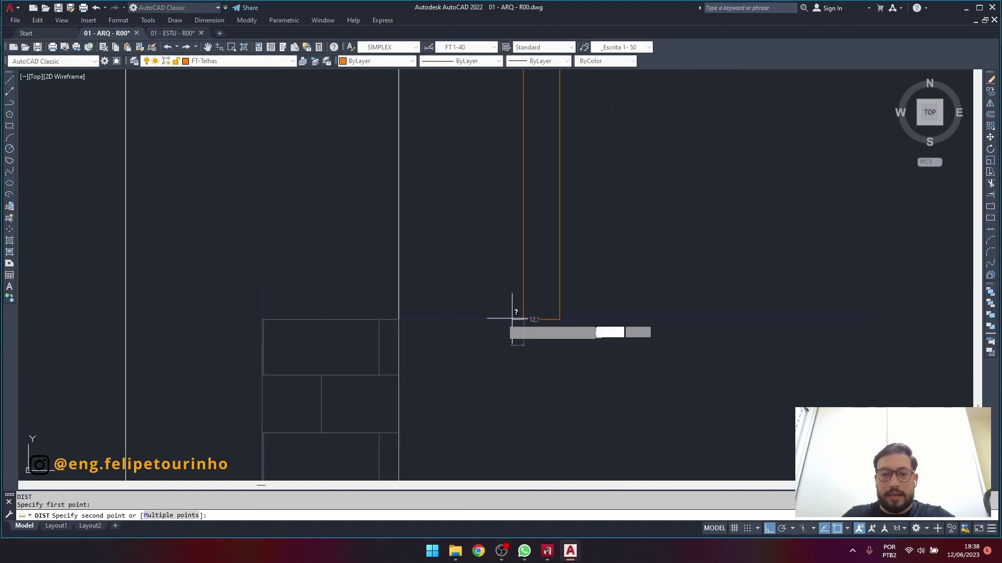
click(399, 318)
key(Escape)
scroll(398, 317, down, 6)
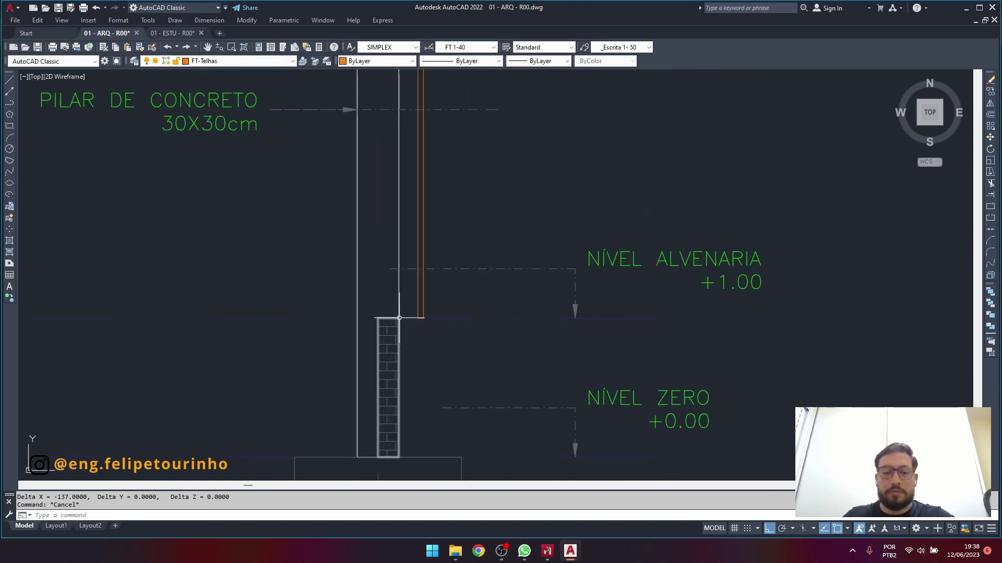
Erase the remaining roof purlins along the left slope, including the one at the left eave.
scroll(586, 314, up, 3)
scroll(600, 314, down, 2)
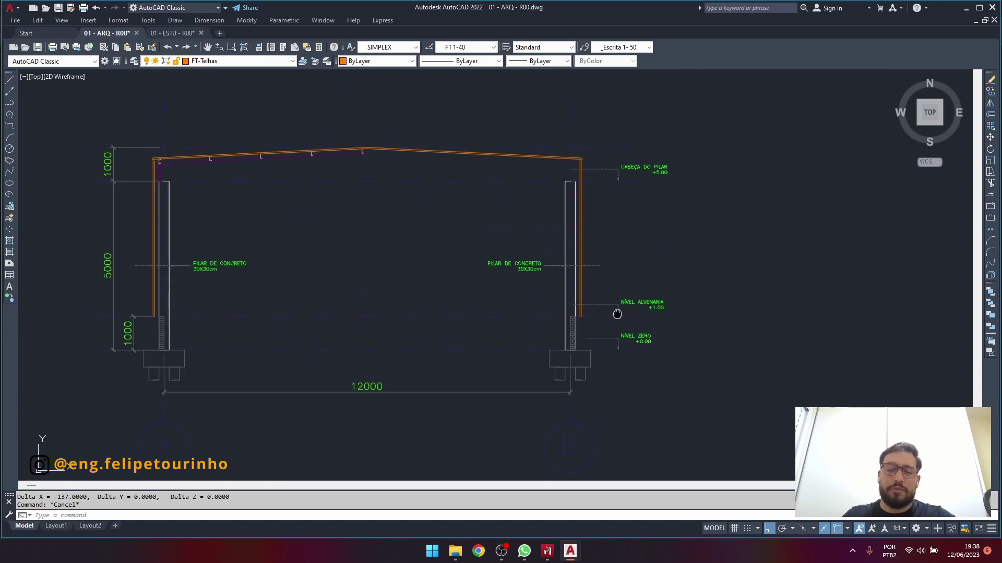
mouse_move(617, 313)
middle_down()
mouse_move(724, 336)
mouse_move(717, 329)
middle_up()
scroll(716, 329, down, 3)
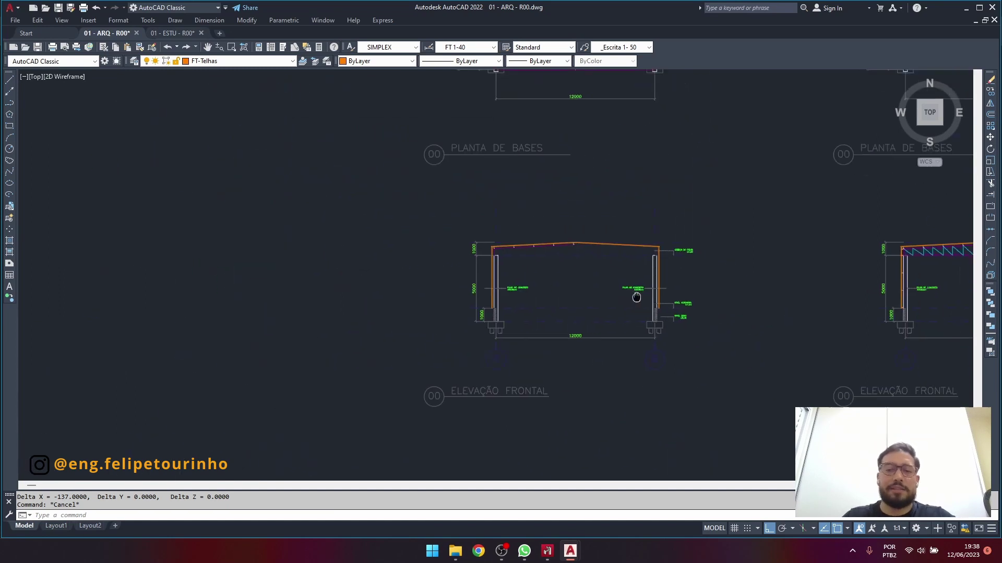
scroll(490, 219, up, 6)
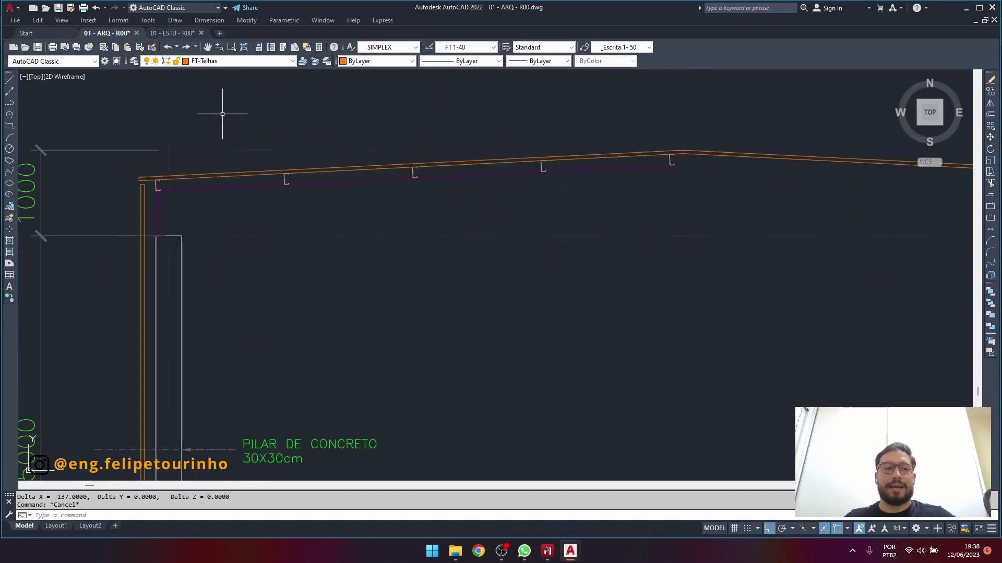
click(222, 114)
click(692, 230)
text(e)
key(Return)
scroll(152, 159, up, 3)
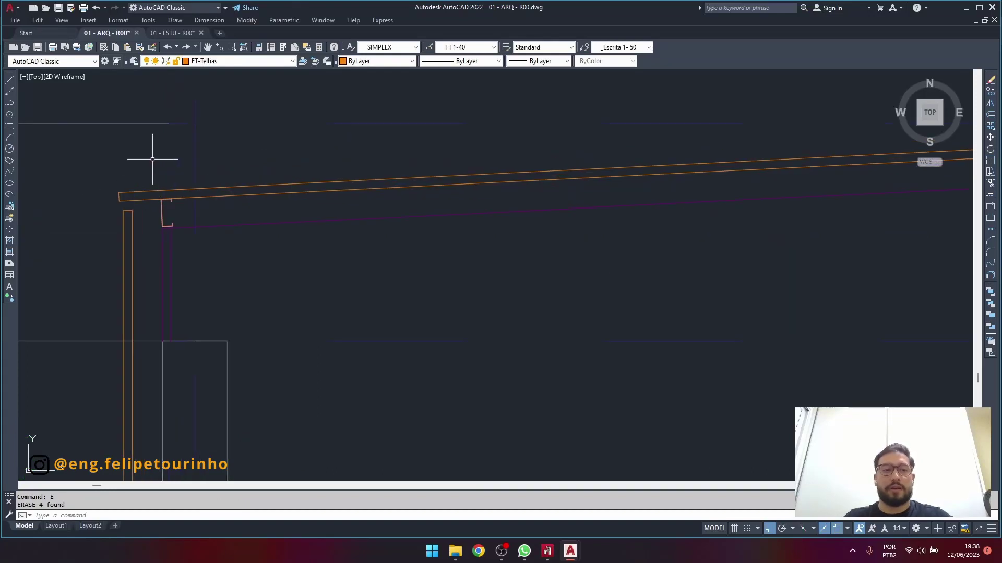
click(151, 160)
click(207, 260)
text(e)
key(Return)
Erase the leftover truss top chord and end post beneath the left roof slope.
click(177, 211)
click(160, 240)
text(e)
key(Return)
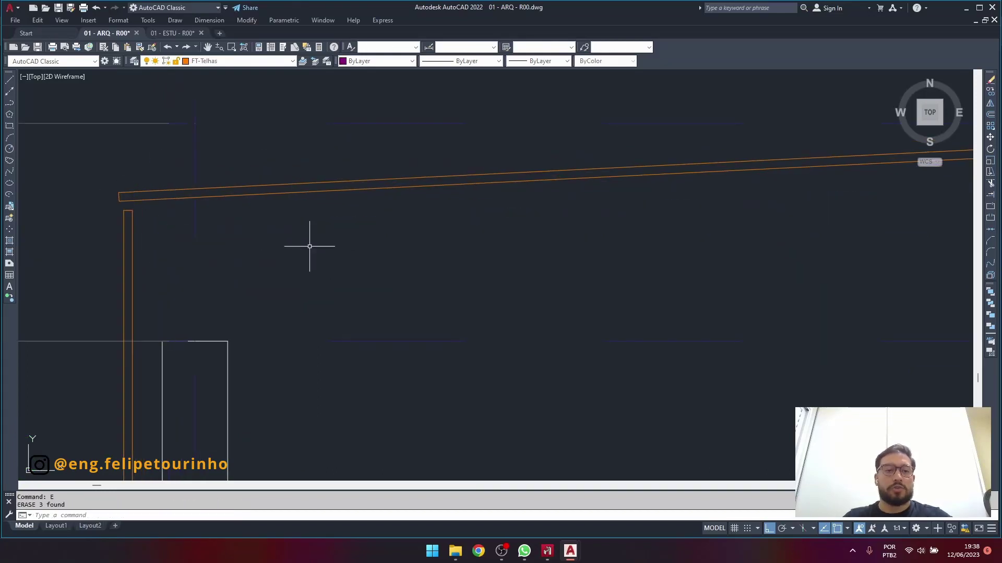
key(Escape)
Erase the PILAR DE CONCRETO 30X30cm labels beside both columns of the copied elevation.
scroll(306, 225, down, 4)
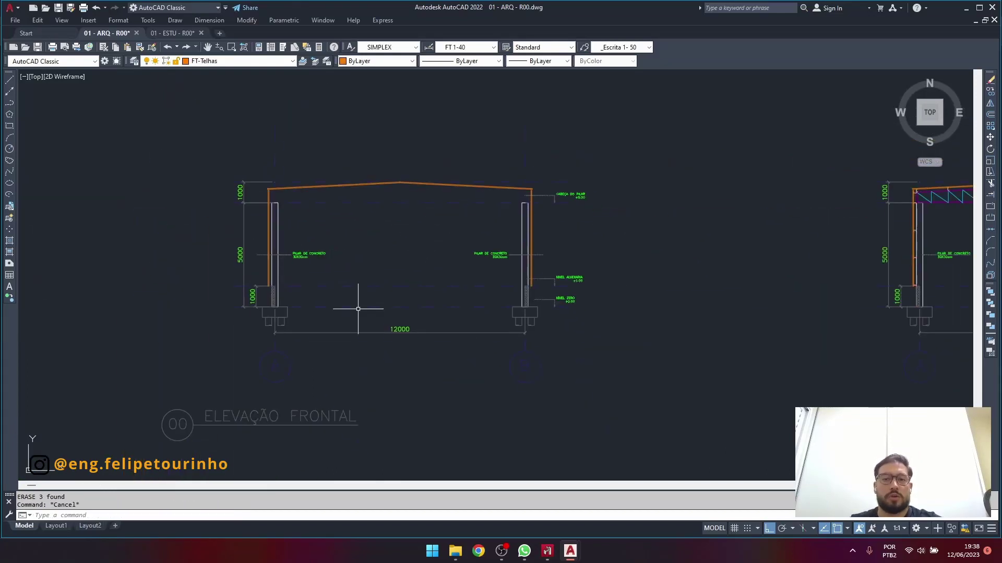
scroll(316, 250, up, 4)
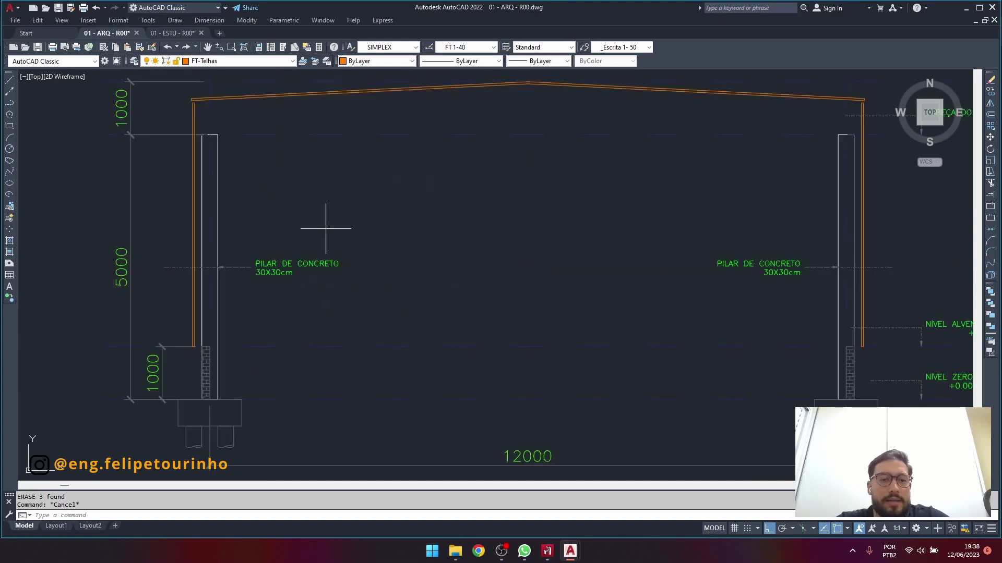
click(329, 230)
click(246, 284)
text(e)
key(Return)
scroll(243, 282, down, 6)
scroll(425, 302, up, 5)
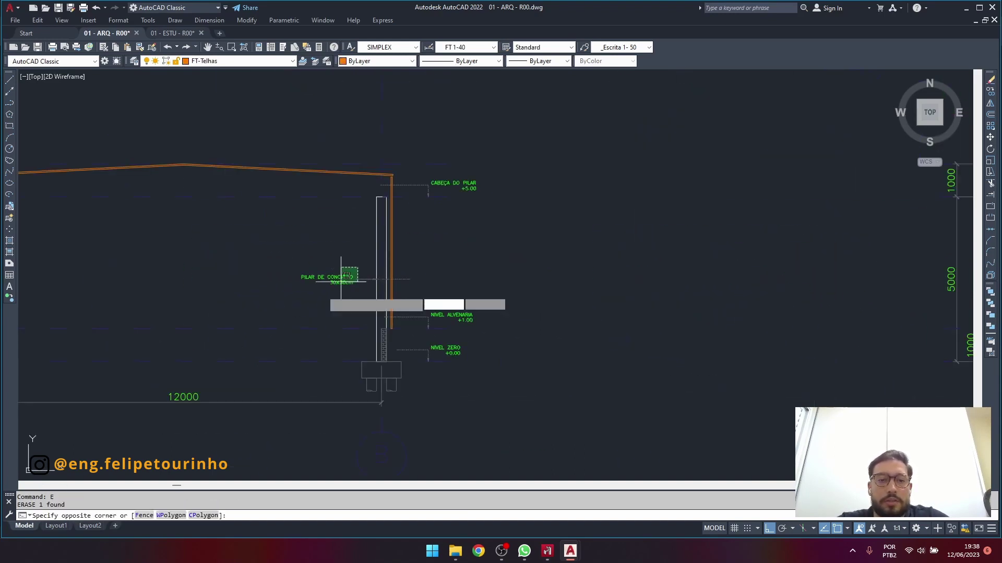
Erase the CABEÇA DO PILAR, NÍVEL ALVENARIA and NÍVEL ZERO level markers from the copied elevation.
click(477, 86)
click(439, 114)
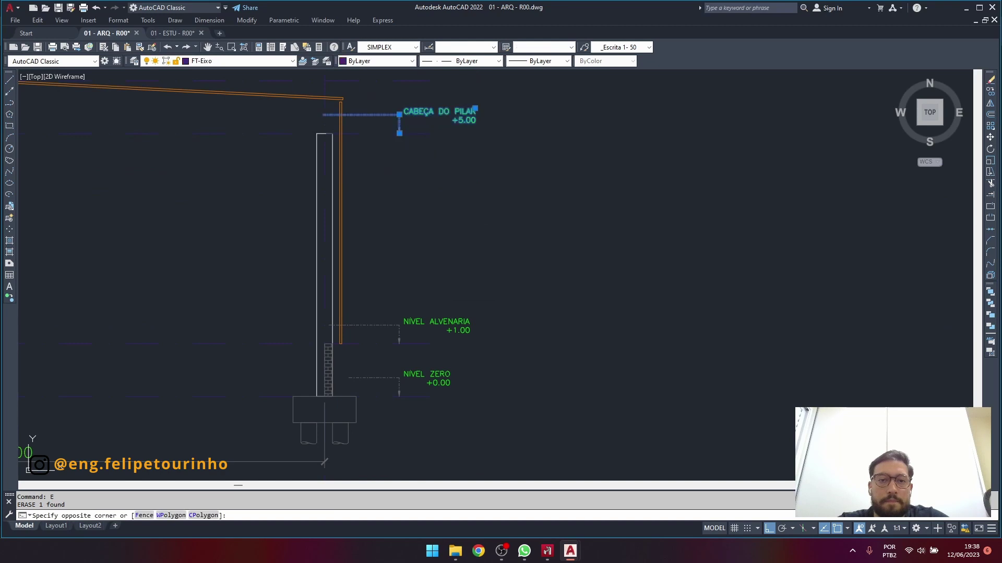
text(e)
key(Return)
click(476, 281)
click(399, 326)
text(e)
key(Return)
click(430, 364)
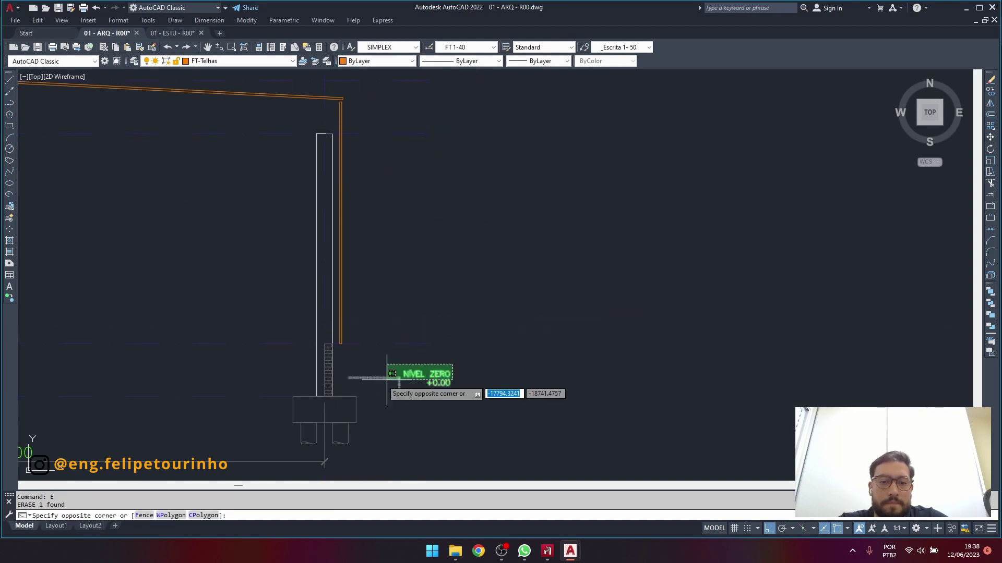
key(Escape)
scroll(420, 370, down, 5)
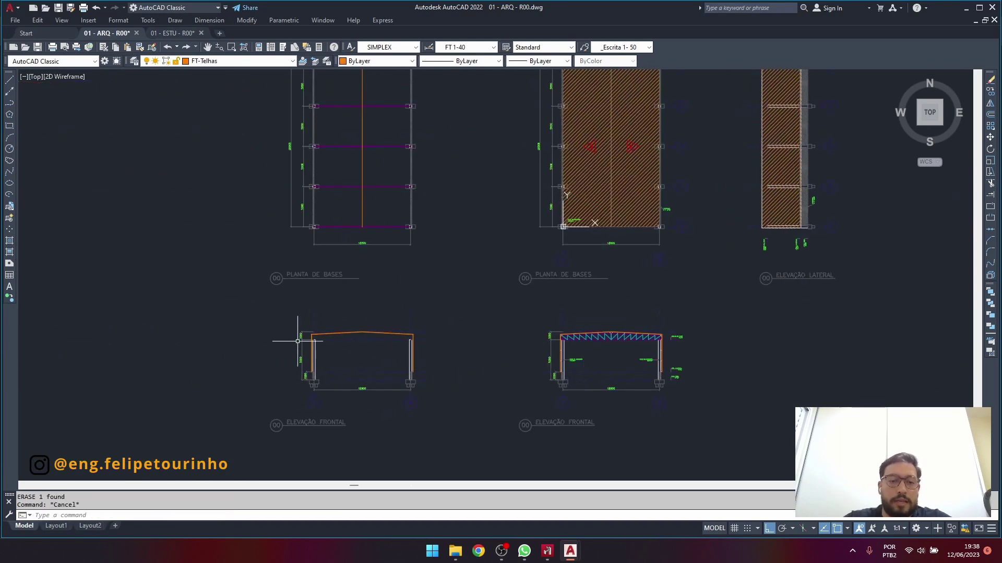
scroll(298, 341, up, 6)
scroll(398, 297, down, 3)
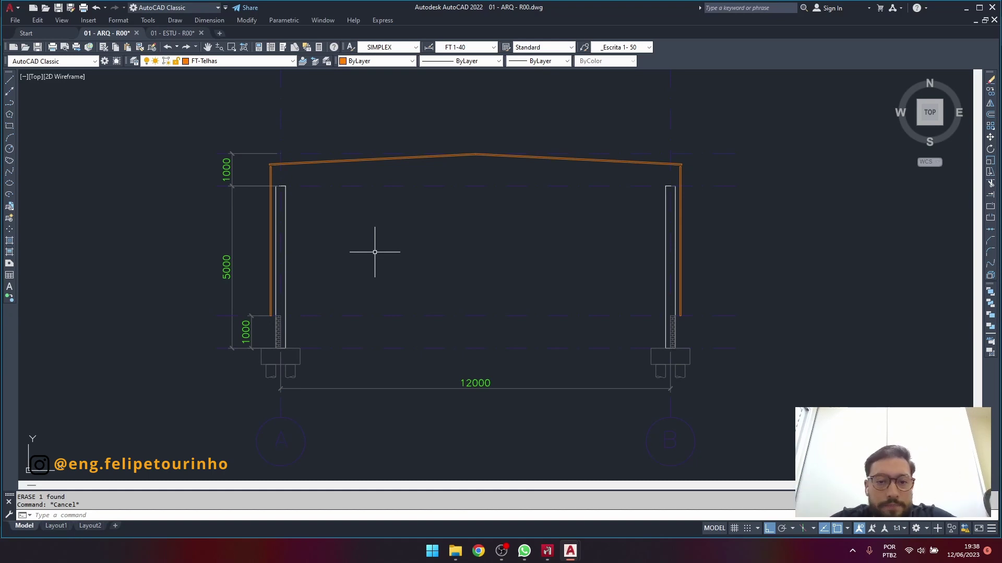
scroll(374, 252, down, 2)
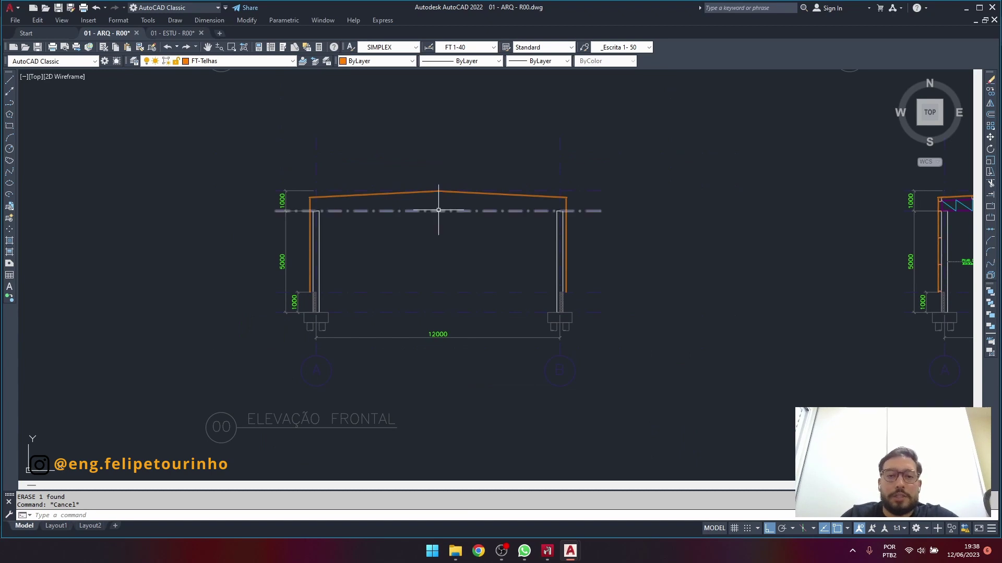
scroll(438, 210, up, 5)
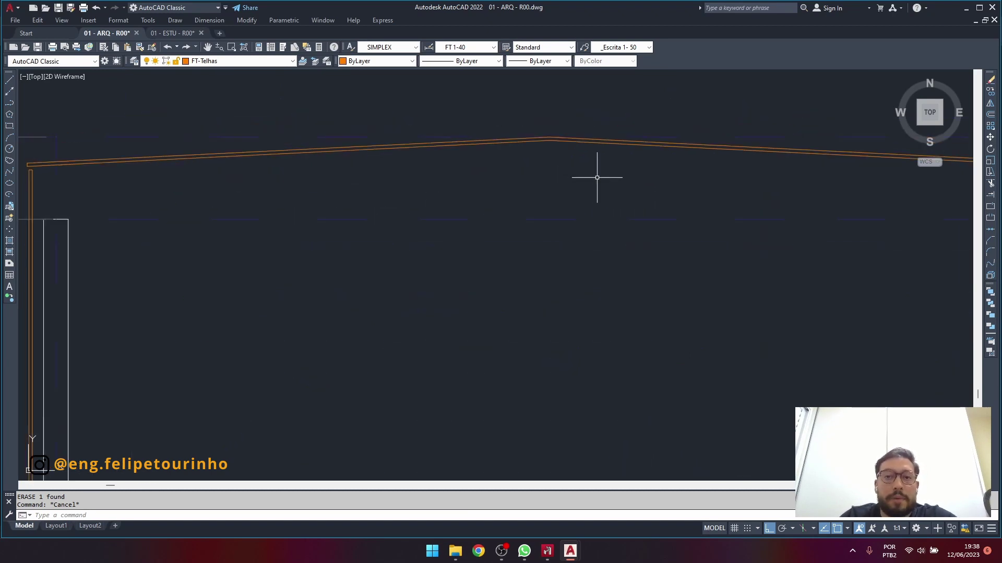
Make FT-Banzo the current layer for drawing the truss chords on the cleaned front elevation.
scroll(597, 178, down, 2)
mouse_move(574, 188)
middle_down()
mouse_move(548, 125)
mouse_move(532, 130)
mouse_move(521, 157)
middle_up()
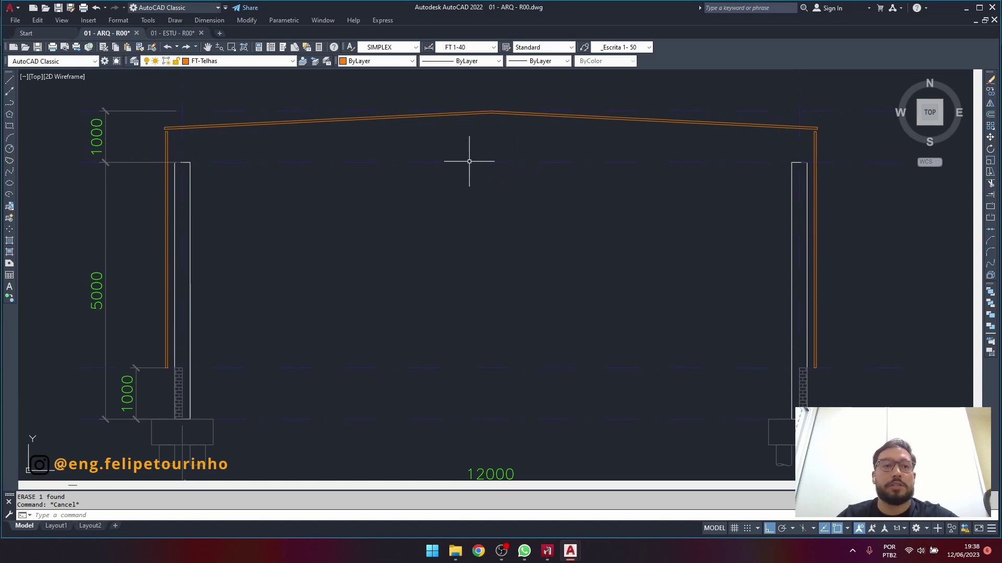
click(260, 63)
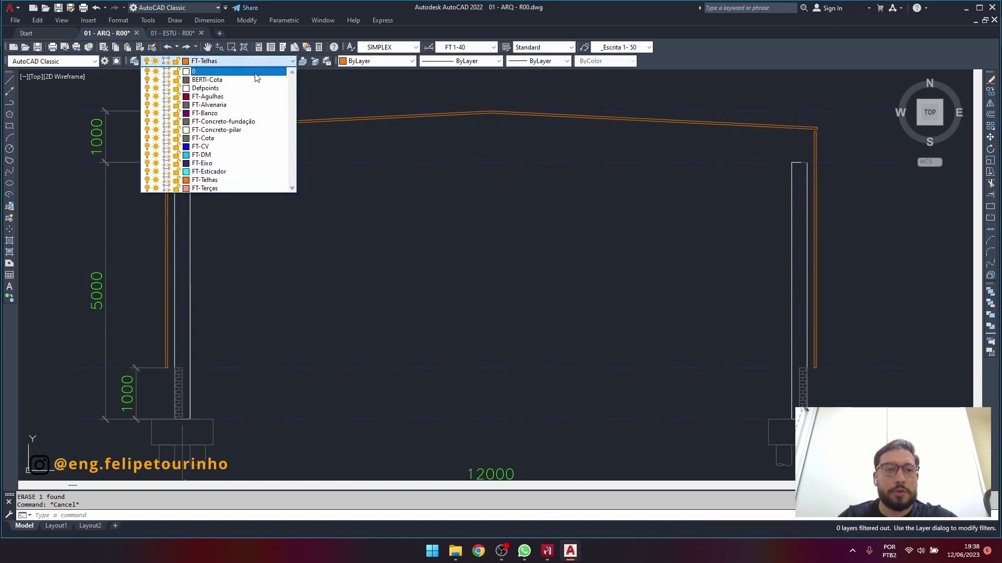
click(256, 114)
middle_drag(329, 159, 305, 163)
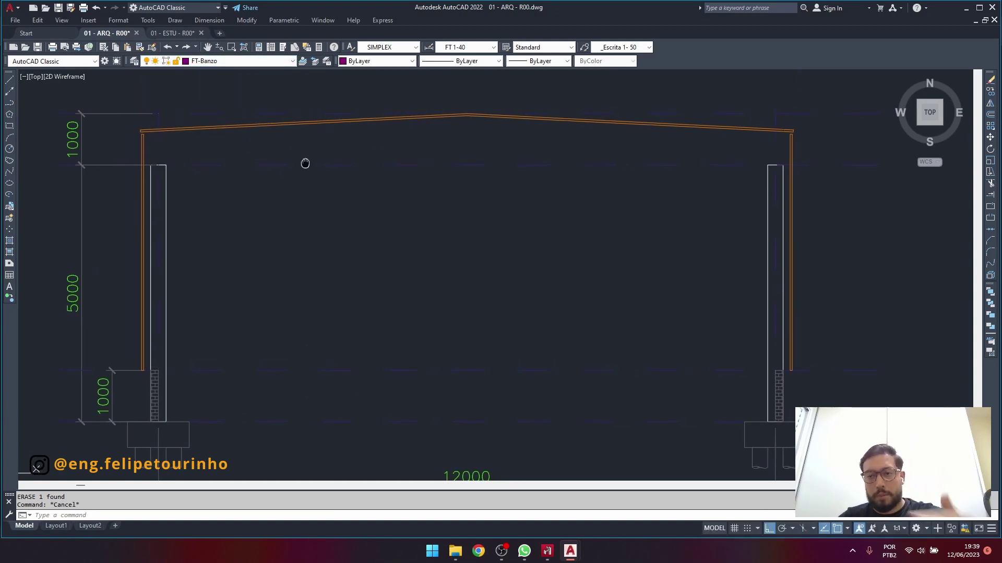
Draw a 12600 by 40 rectangle for the bottom chord, starting at the left column's outer top corner and resting on the columns.
key(Return)
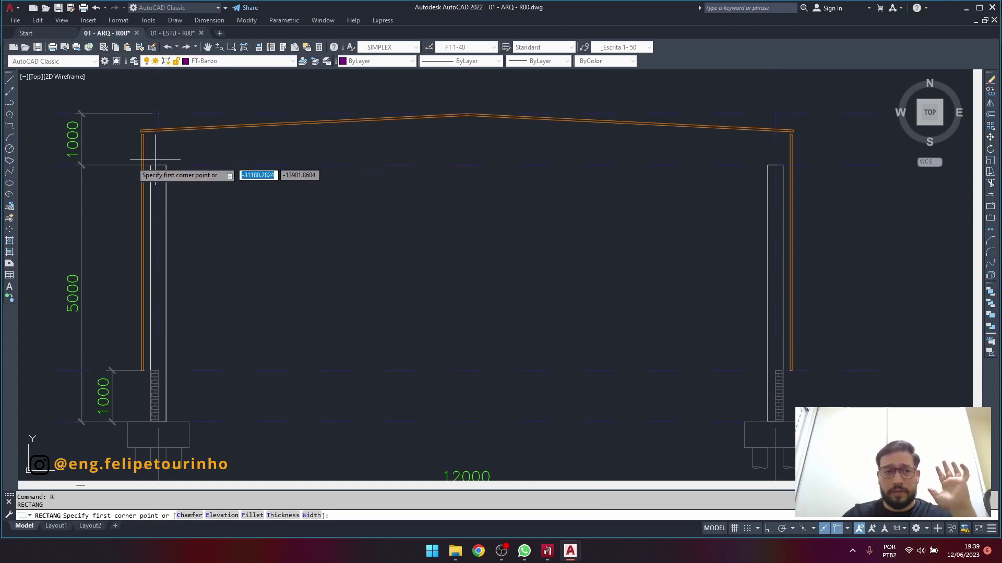
scroll(159, 167, up, 2)
scroll(155, 161, up, 2)
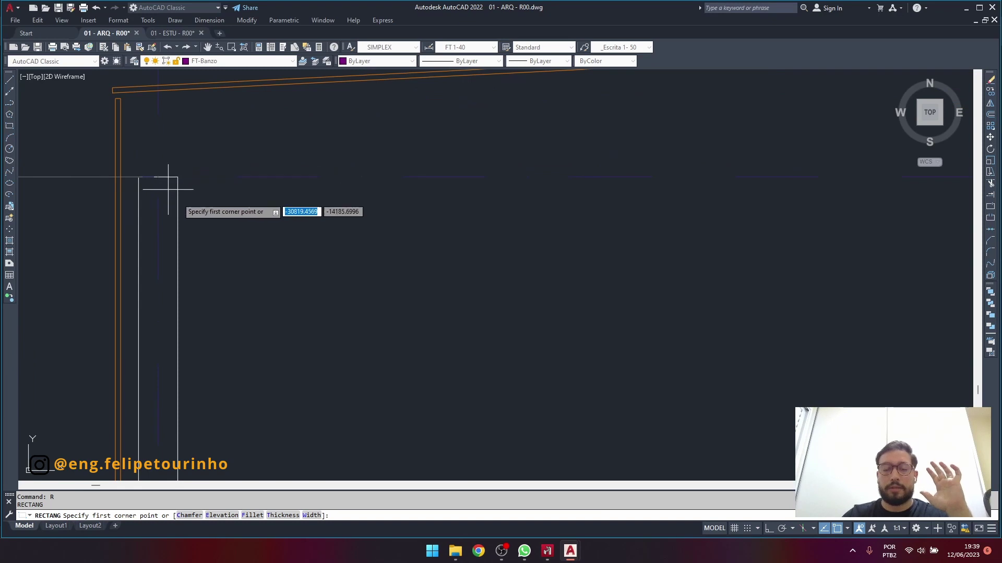
scroll(170, 190, down, 3)
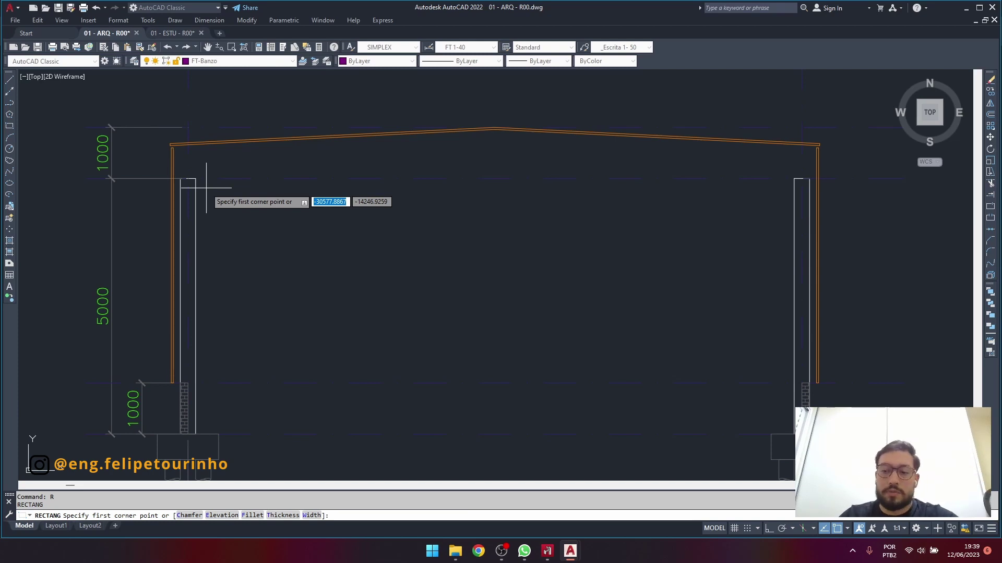
scroll(178, 175, up, 8)
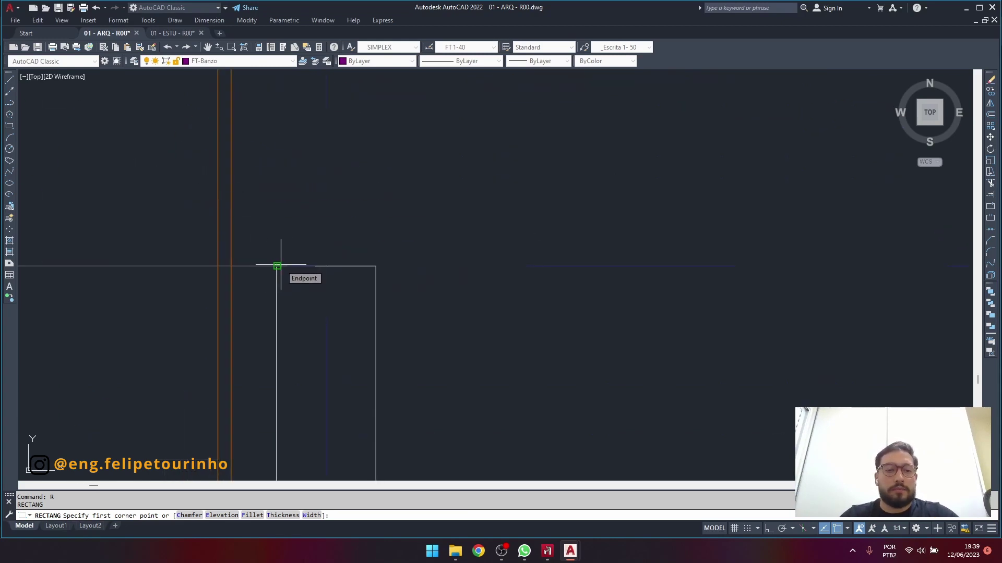
click(277, 267)
scroll(284, 264, down, 3)
text(d)
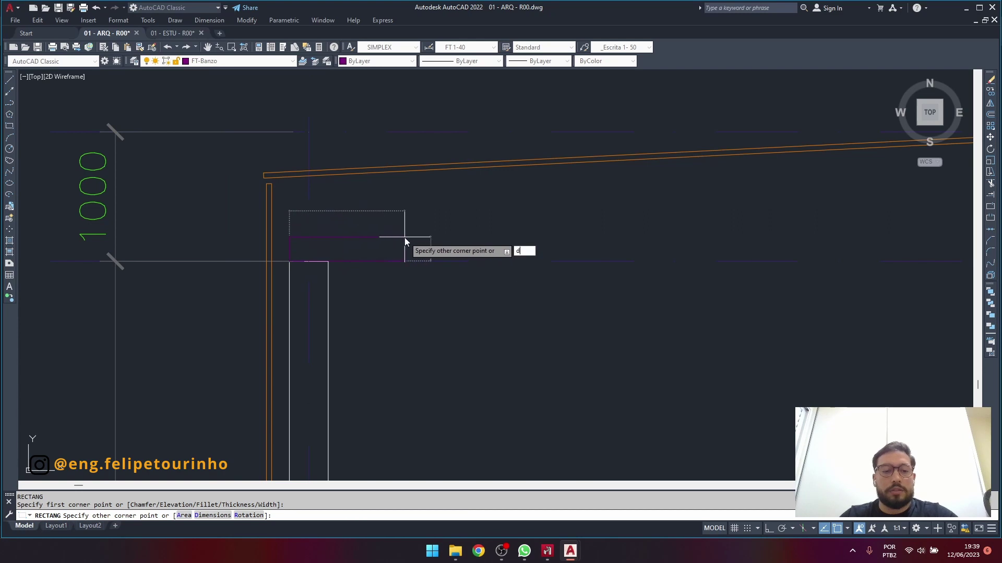
key(Return)
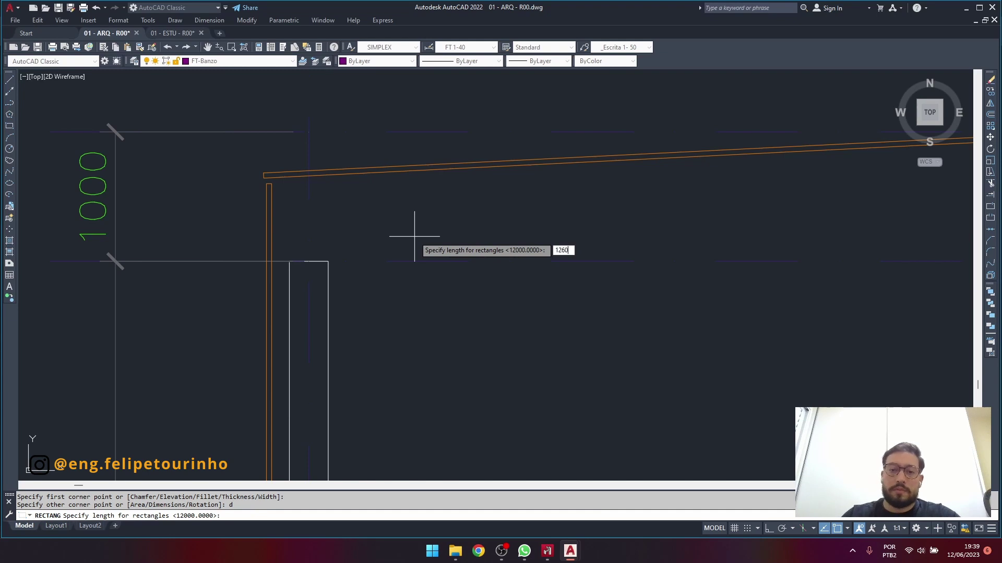
key(Return)
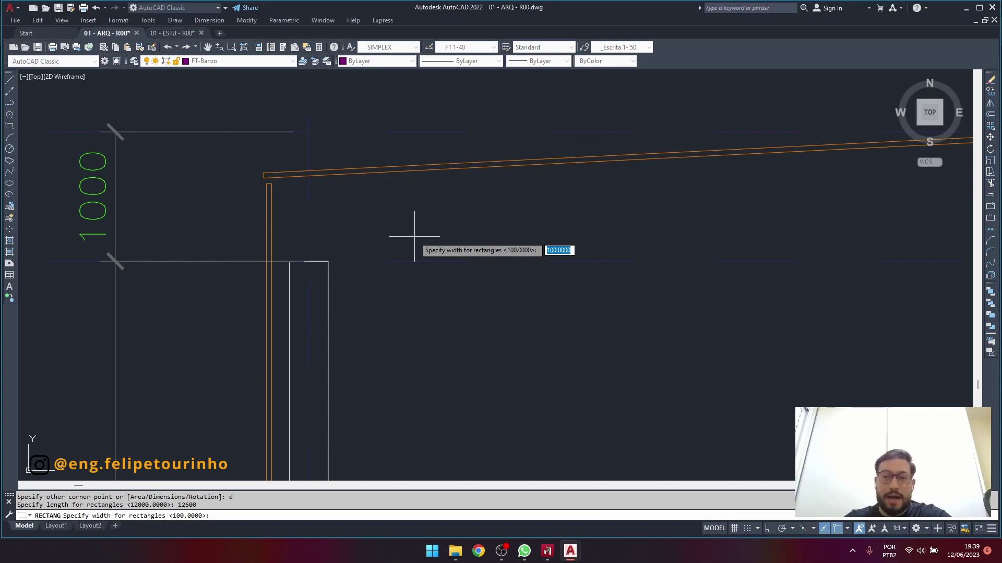
text(40)
key(Return)
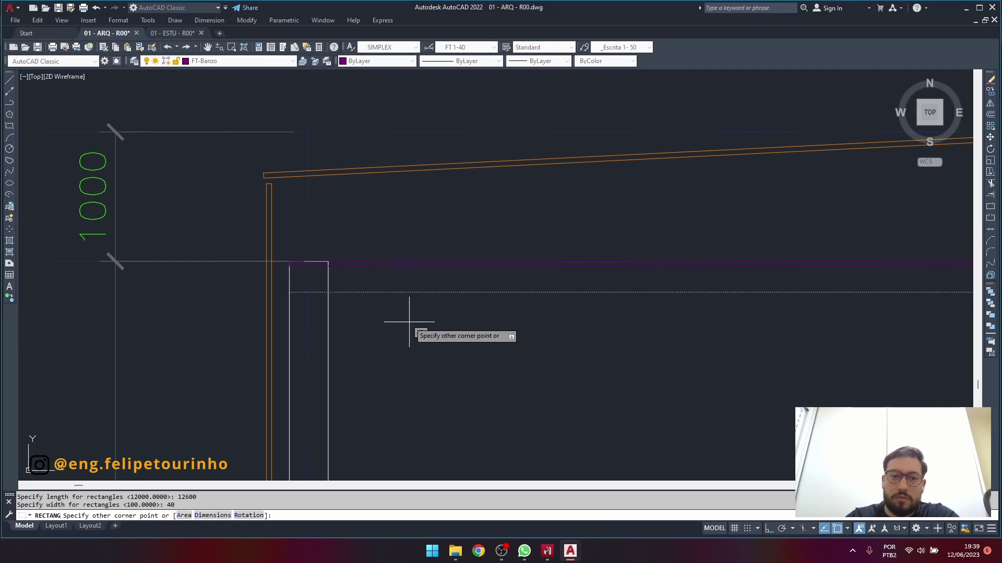
scroll(666, 216, down, 5)
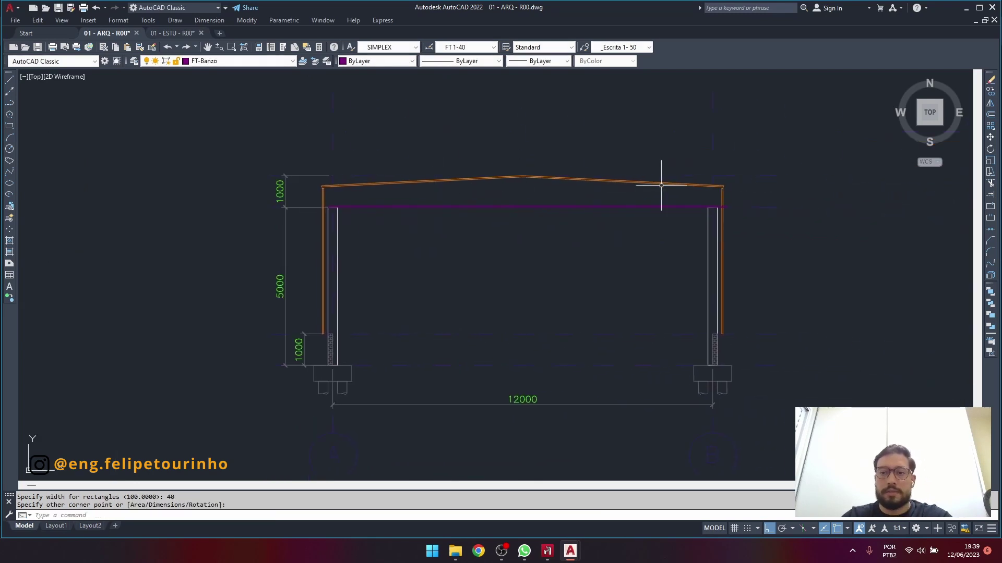
Stretch the chord's overhanging right end back to the outer top corner of the right column.
scroll(711, 208, up, 4)
scroll(549, 197, up, 2)
scroll(549, 198, up, 4)
middle_drag(579, 174, 621, 161)
key(Escape)
click(628, 150)
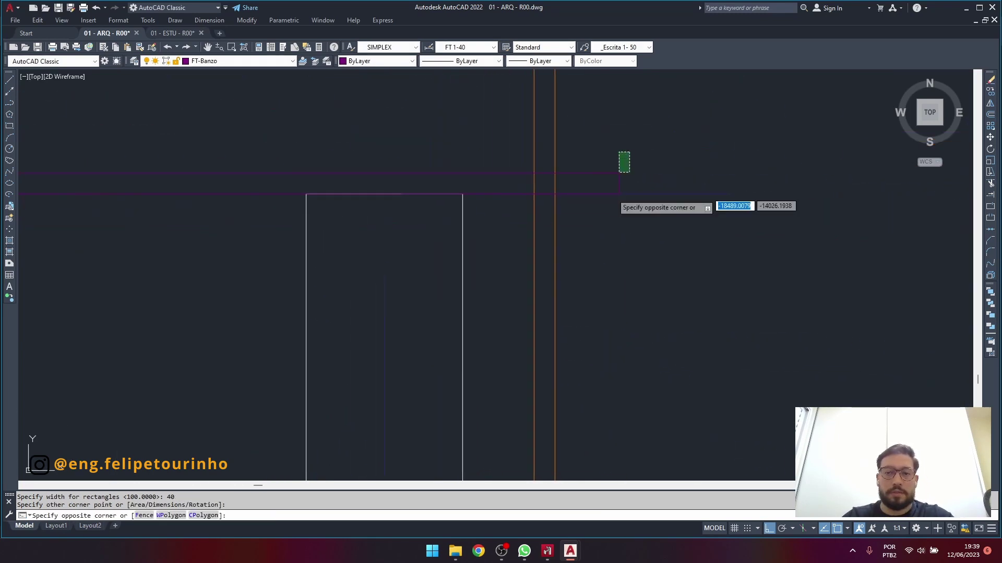
click(619, 203)
text(s)
key(Return)
click(619, 194)
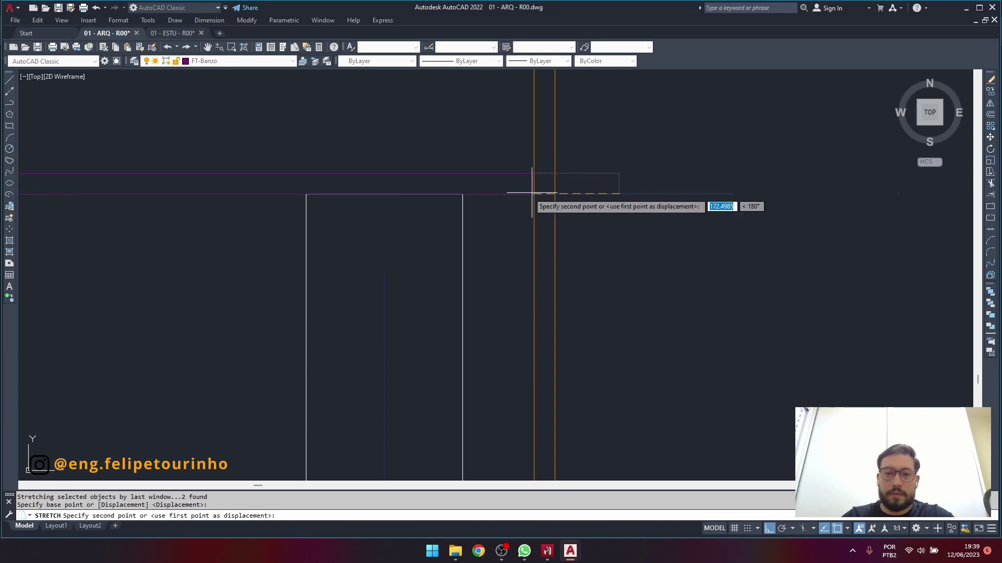
click(463, 195)
key(Escape)
Measure the distance between the chord's right and left bottom corners.
text(di)
key(Return)
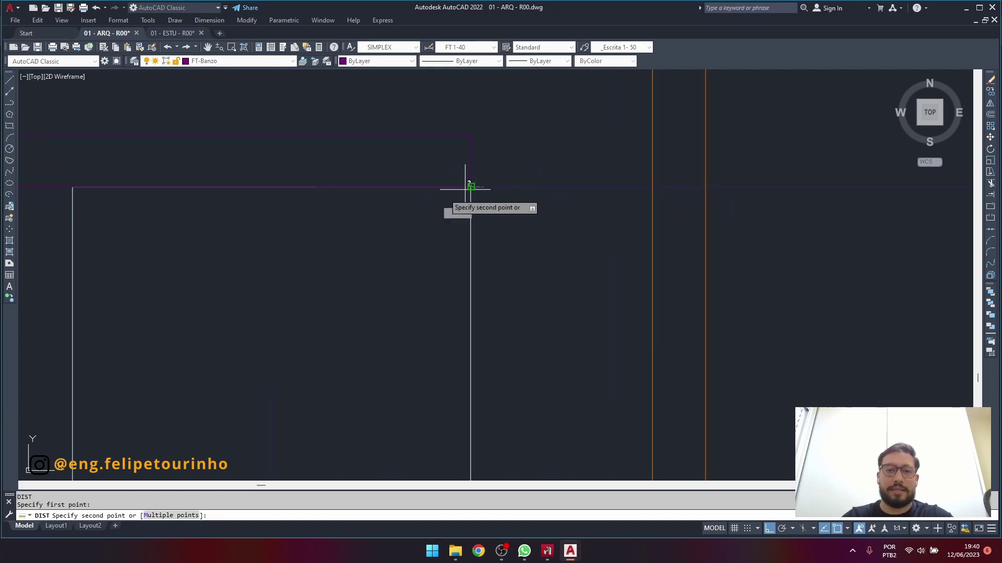
scroll(467, 185, down, 5)
middle_drag(402, 209, 936, 172)
click(901, 167)
scroll(573, 166, up, 8)
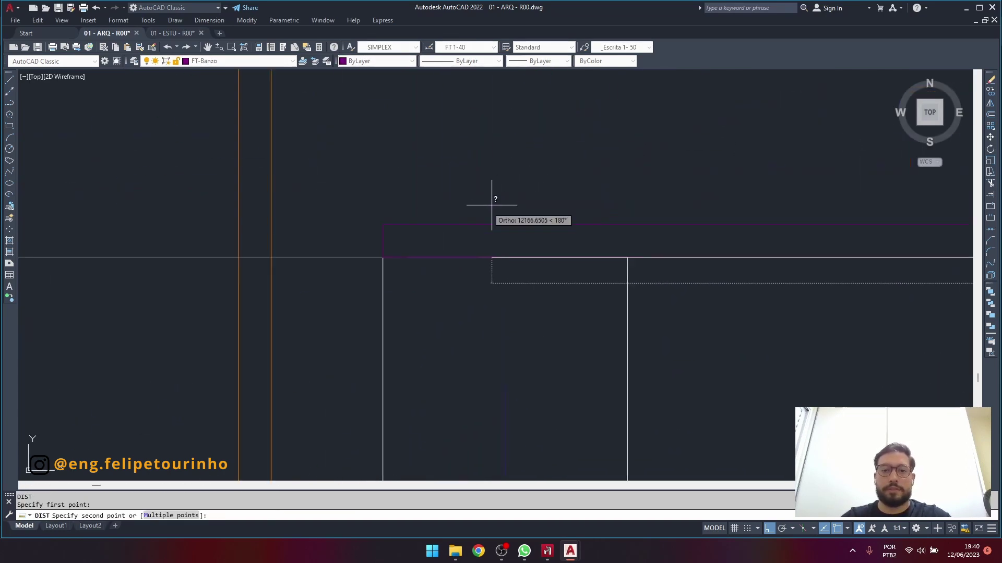
click(385, 260)
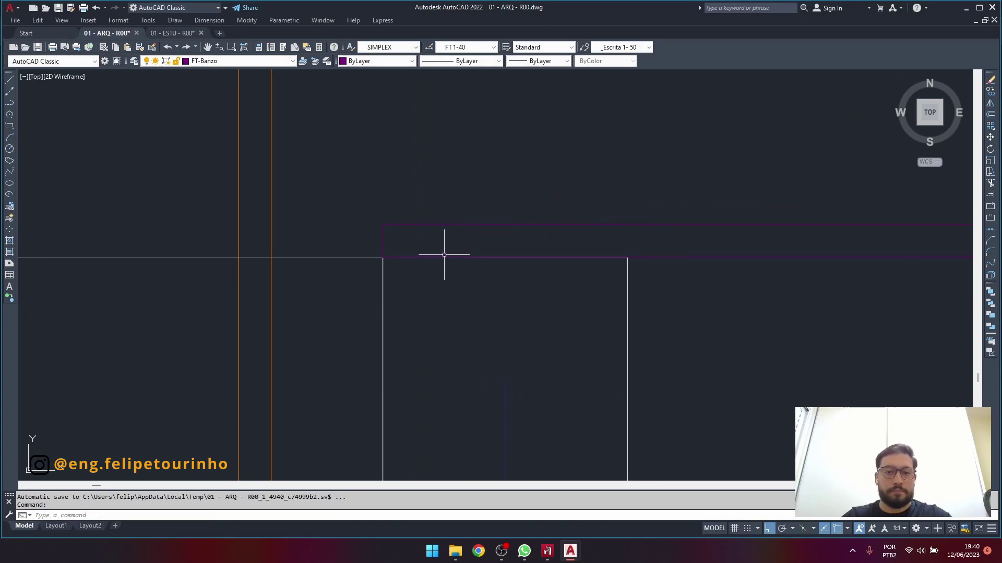
Add a linear dimension along the bottom chord between the outer top corners of the two columns.
scroll(443, 251, down, 6)
middle_drag(441, 250, 318, 228)
text(dd)
key(Return)
scroll(318, 229, up, 2)
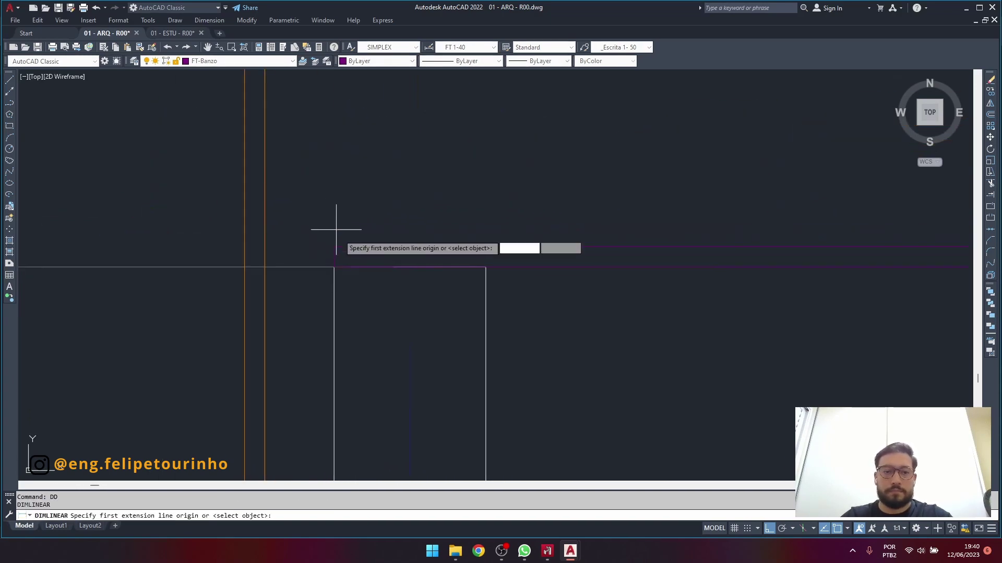
click(336, 267)
scroll(344, 269, down, 5)
scroll(595, 253, up, 5)
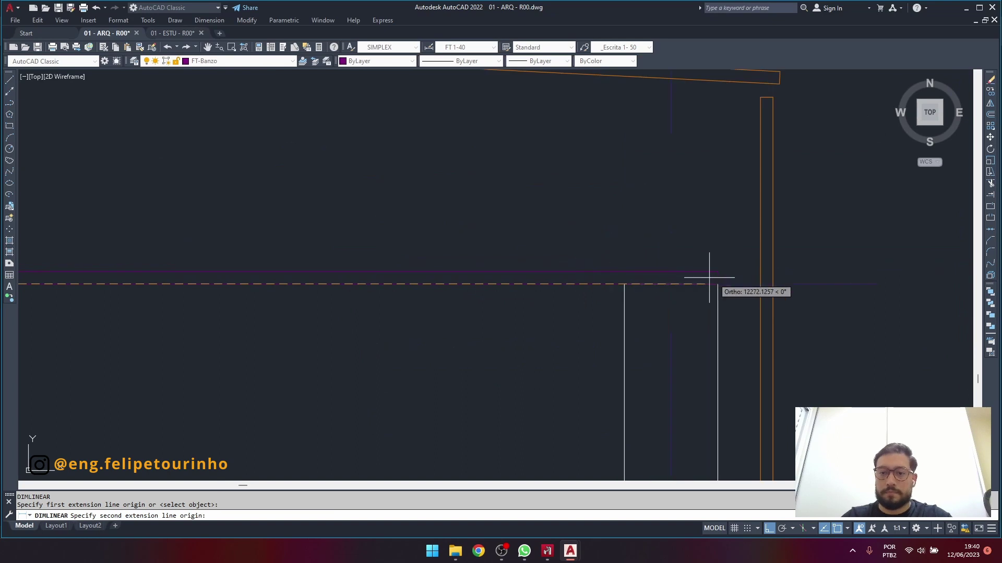
scroll(718, 283, down, 2)
click(685, 285)
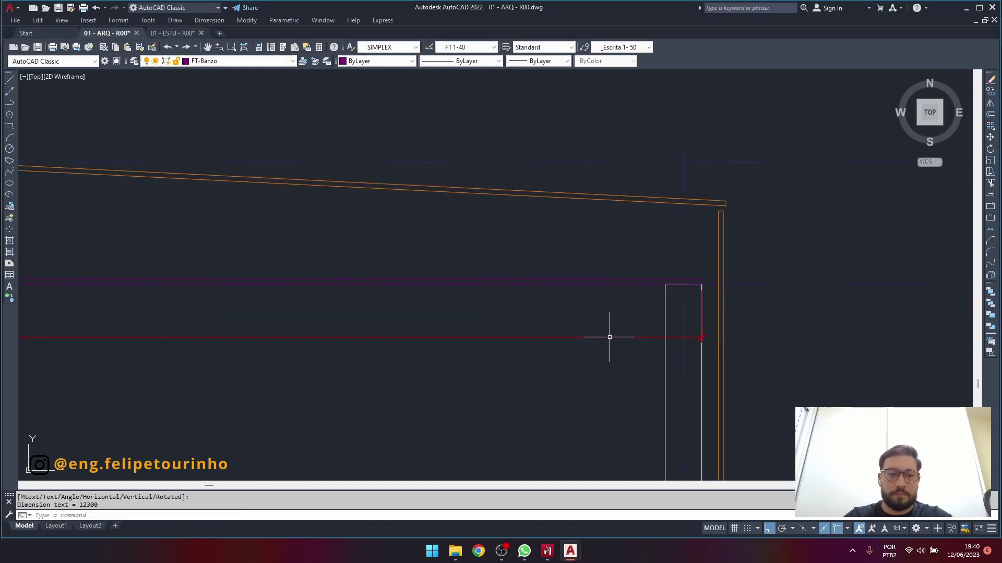
Erase the linear dimension placed below the bottom chord.
scroll(608, 335, down, 5)
click(559, 459)
scroll(452, 268, up, 5)
scroll(452, 269, up, 3)
click(346, 392)
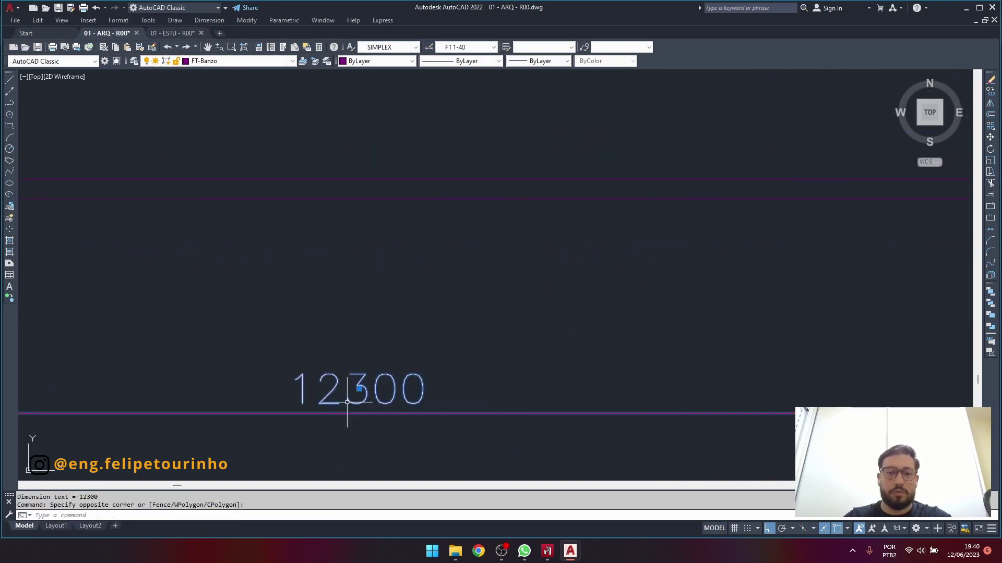
key(Delete)
scroll(442, 289, down, 5)
scroll(442, 290, up, 2)
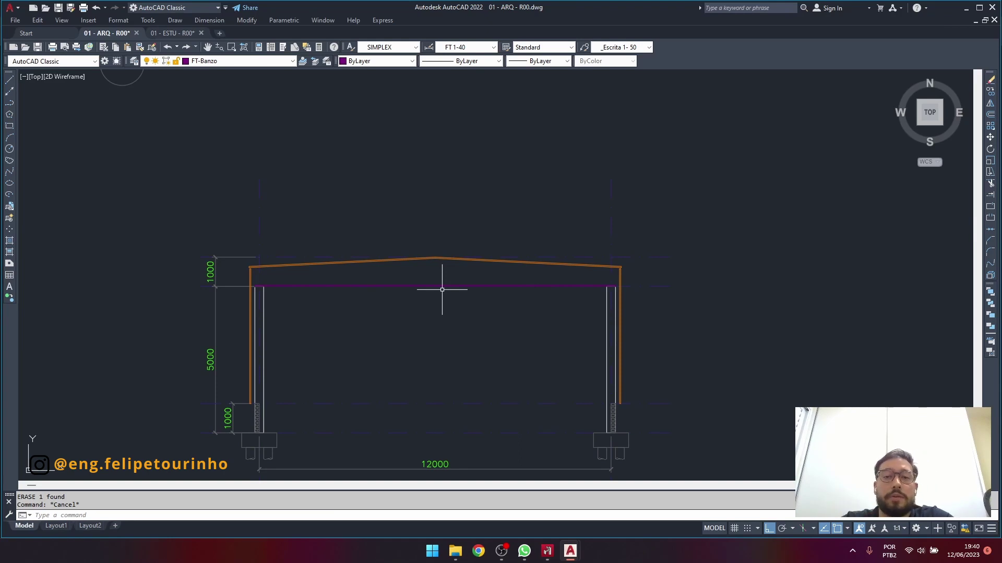
scroll(442, 289, up, 4)
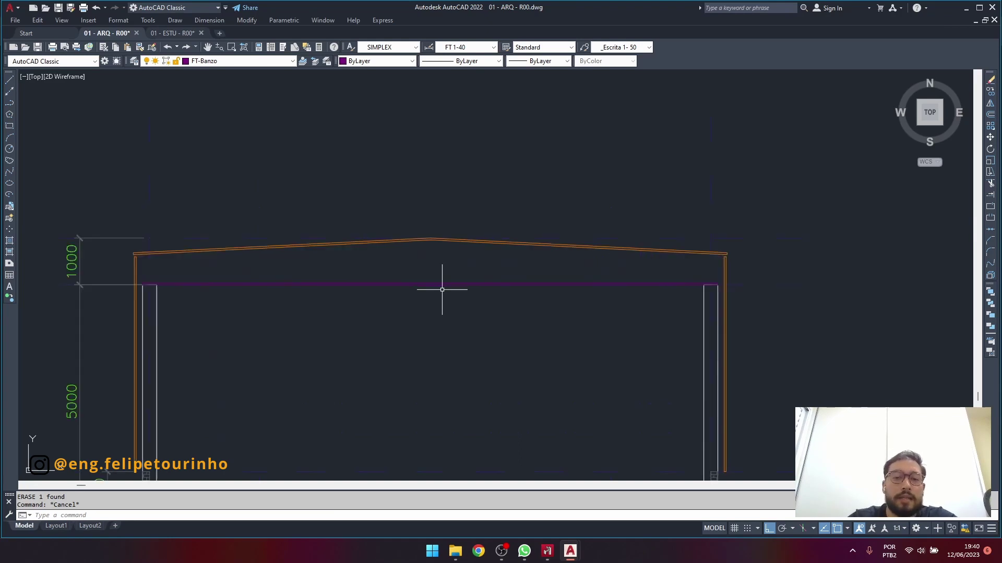
scroll(506, 227, down, 2)
scroll(506, 227, up, 2)
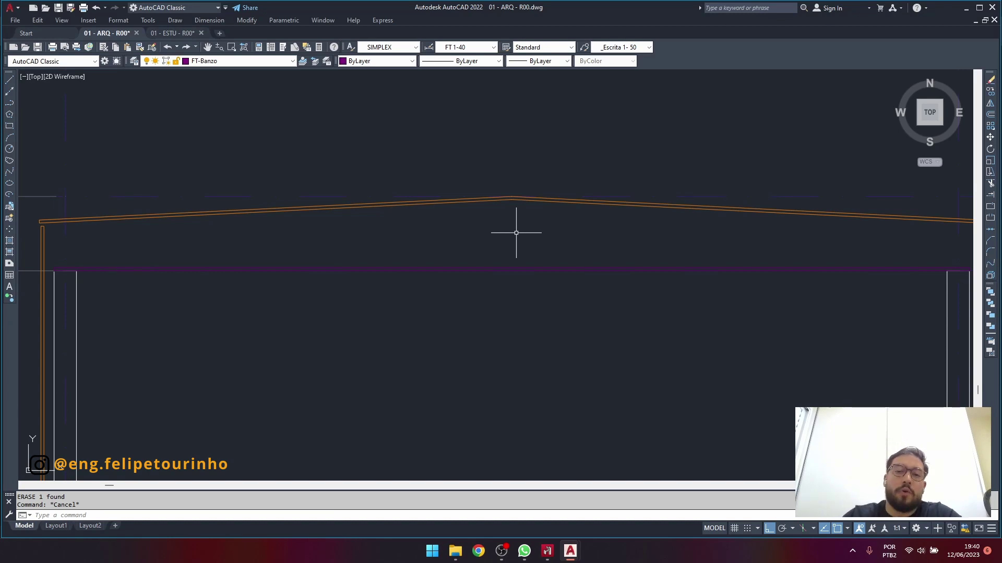
Copy the ELEVAÇÃO FRONTAL title text to the empty area left of the front elevation, with Ortho off.
scroll(516, 233, down, 6)
middle_drag(506, 252, 426, 376)
mouse_move(402, 240)
middle_down()
mouse_move(597, 347)
mouse_move(571, 374)
mouse_move(457, 238)
mouse_move(491, 164)
middle_up()
middle_drag(482, 291, 488, 204)
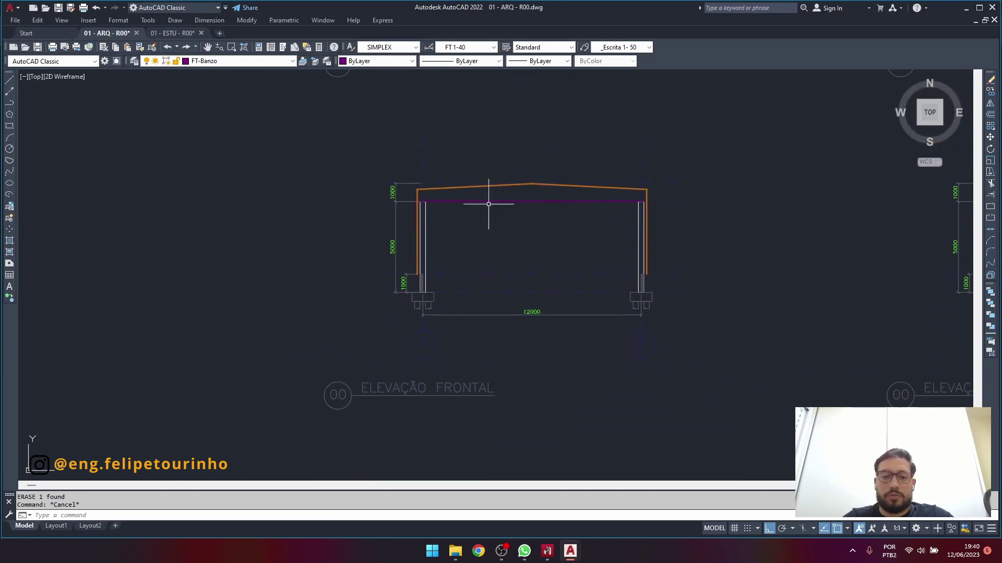
click(498, 375)
click(461, 388)
text(co)
key(space)
click(461, 386)
middle_drag(195, 239, 232, 258)
key(F8)
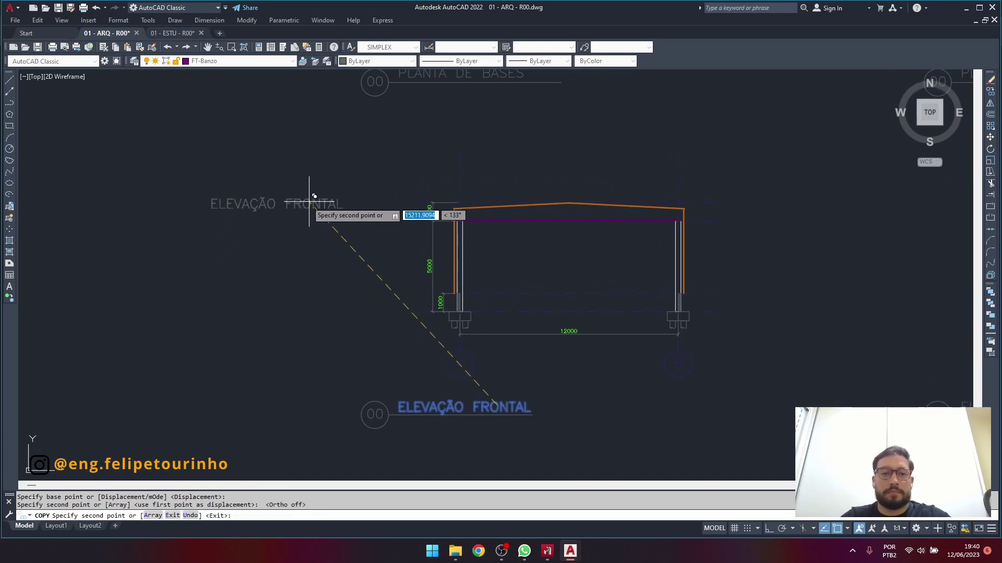
click(309, 203)
key(Escape)
Replace the copied title with a three-line note reading PRÉ-DIMENSIONAMENTO, TERÇA DE COBERTURA and ~L/40.
double_click(299, 205)
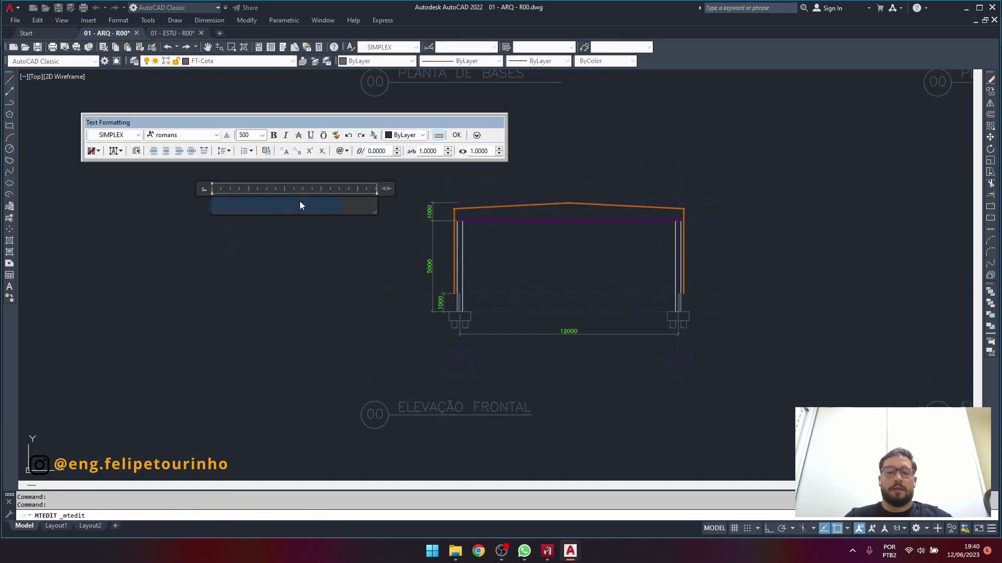
key(BackSpace)
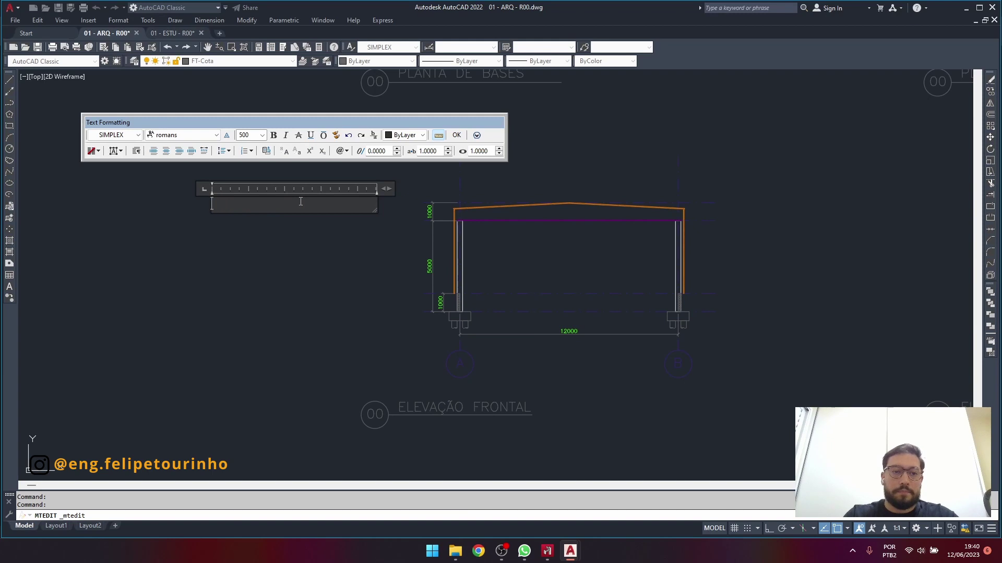
text(PRÉ DIMEN)
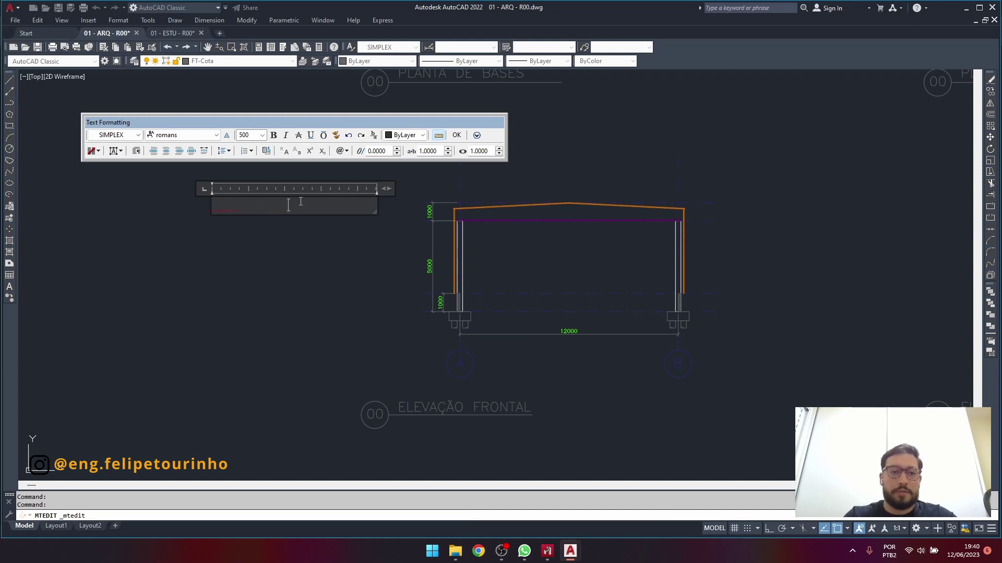
text(ENTO VIGAS )
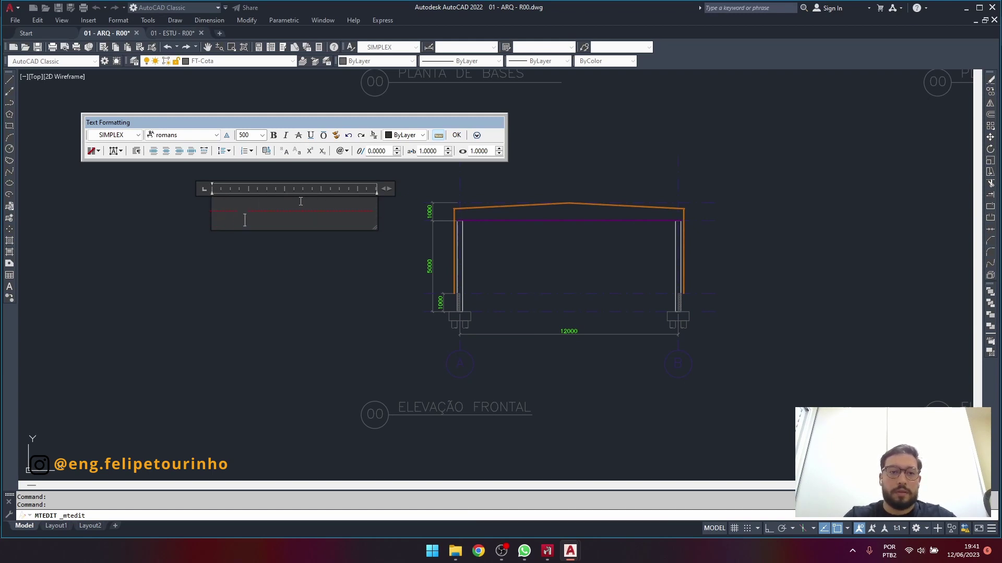
text(RA)
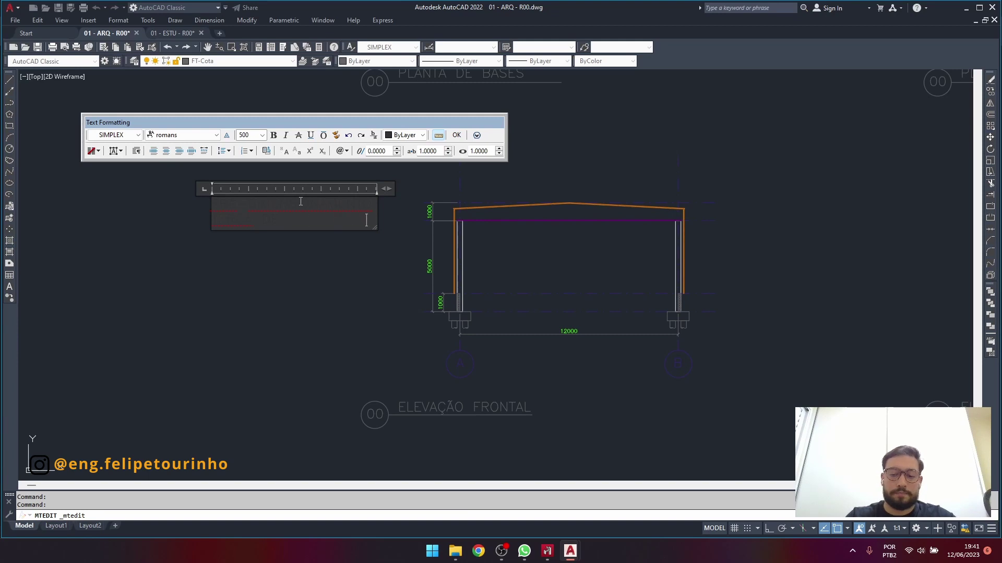
key(Return)
text(L)
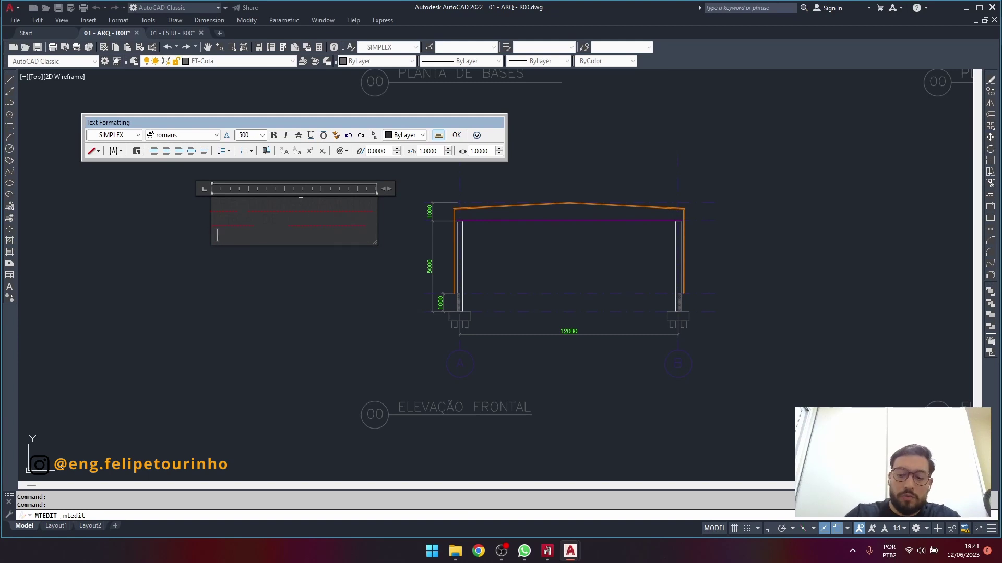
text(/20)
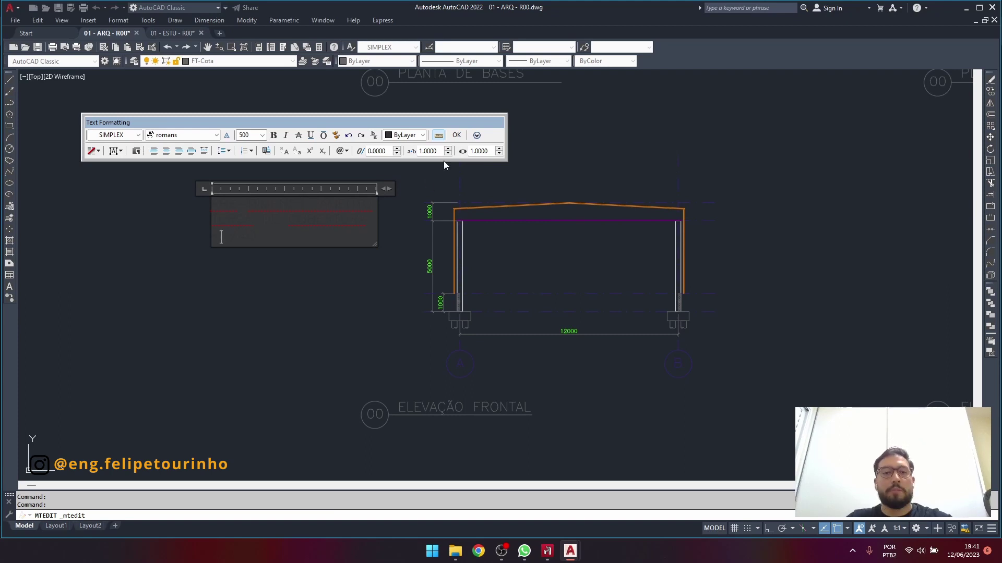
click(457, 135)
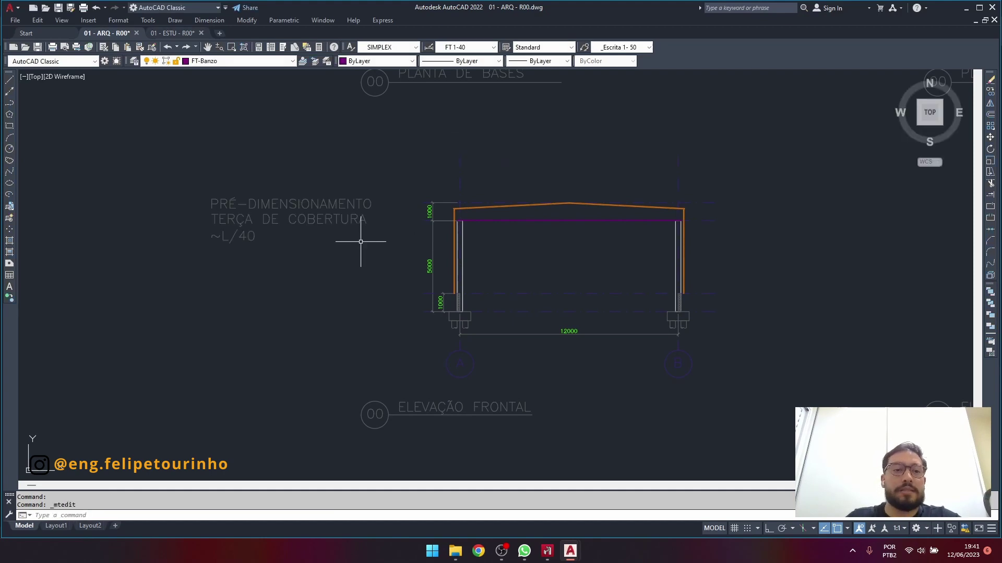
middle_drag(361, 242, 364, 263)
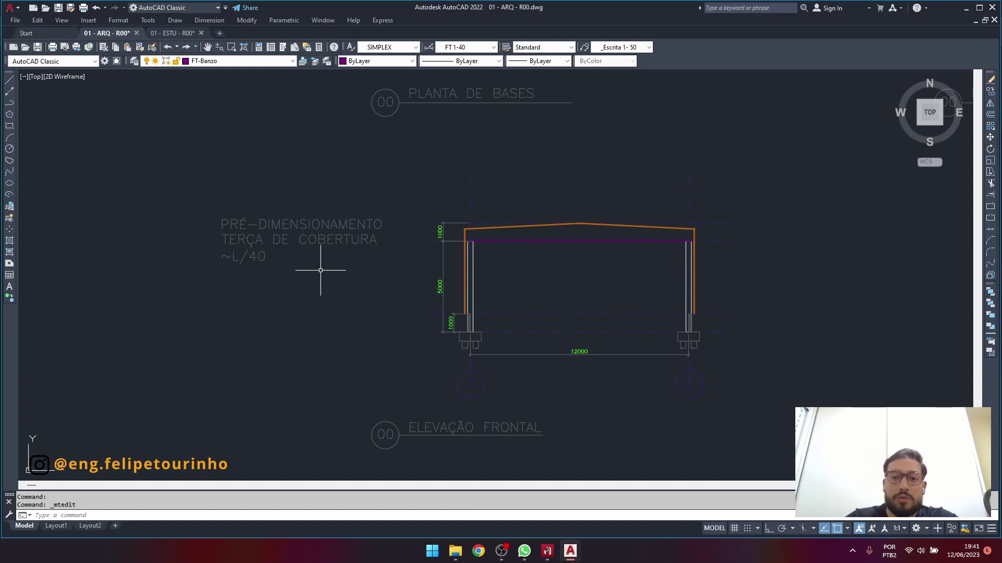
Examine the vertical dimension between adjacent columns in the base plan.
scroll(320, 270, down, 3)
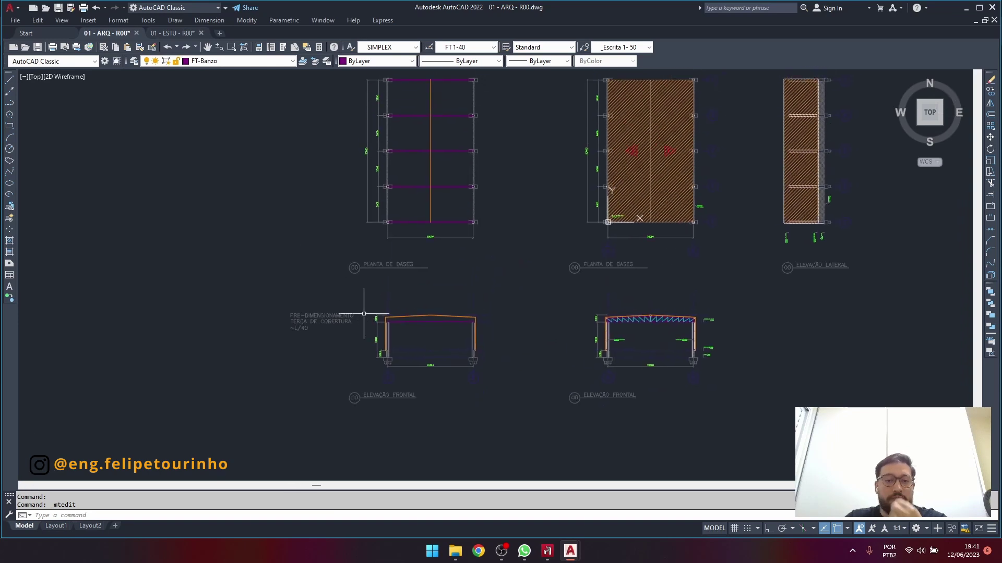
scroll(398, 190, up, 5)
scroll(367, 209, up, 4)
click(243, 233)
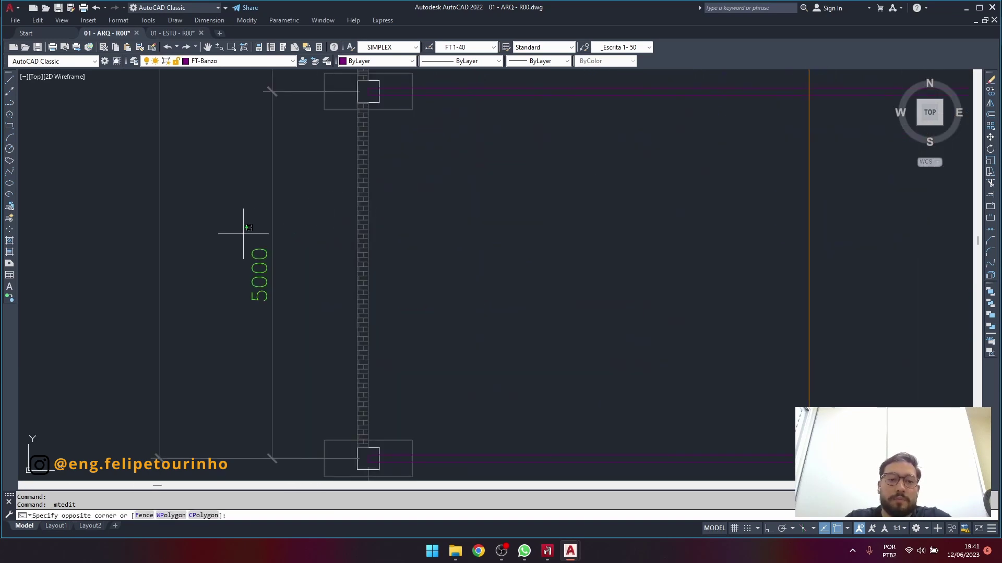
click(289, 327)
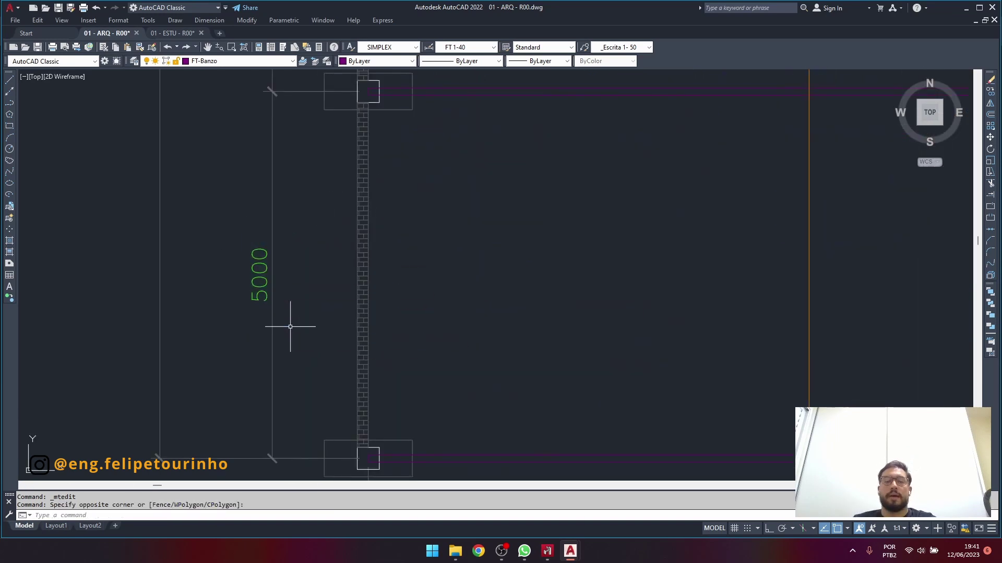
scroll(289, 327, down, 4)
middle_drag(300, 312, 364, 219)
scroll(331, 290, up, 5)
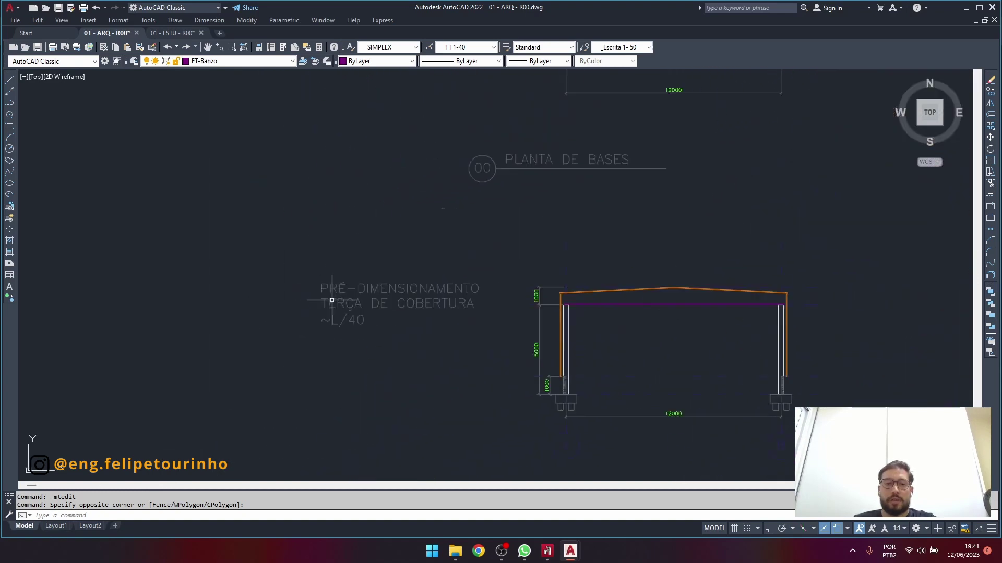
Move the purlin pre-sizing note a short distance left, away from the front elevation.
click(561, 273)
click(313, 346)
middle_drag(432, 311, 528, 257)
double_click(528, 258)
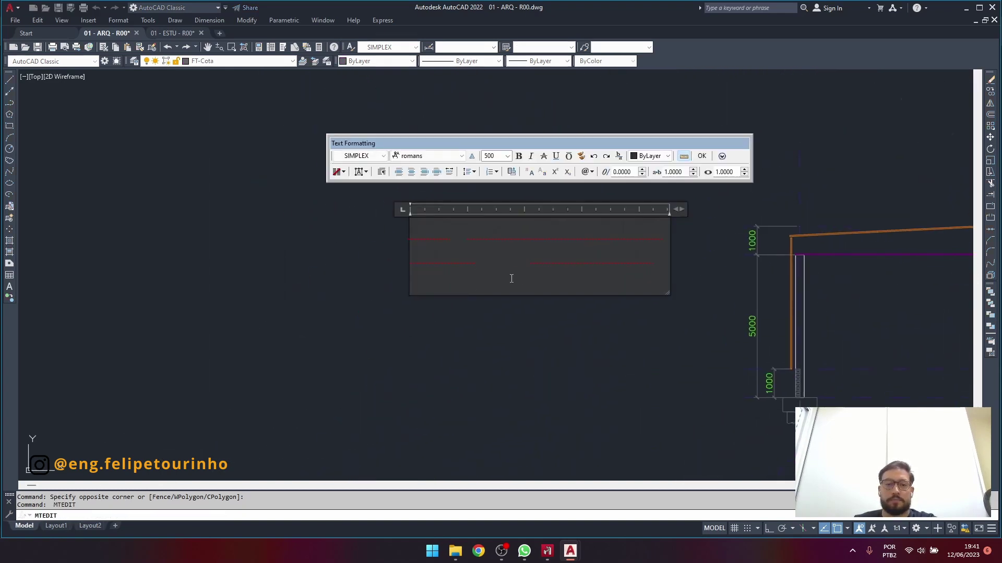
key(Escape)
key(Escape)
click(572, 315)
click(462, 259)
text(m)
key(Return)
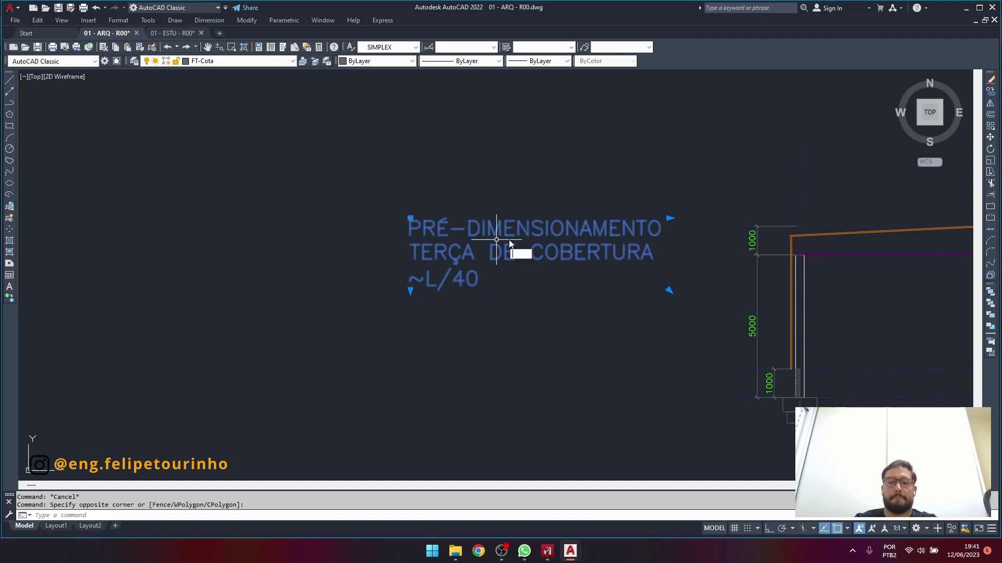
click(508, 240)
click(468, 239)
key(Escape)
Copy the three-line pre-sizing note straight down below the original, with Ortho on.
click(517, 313)
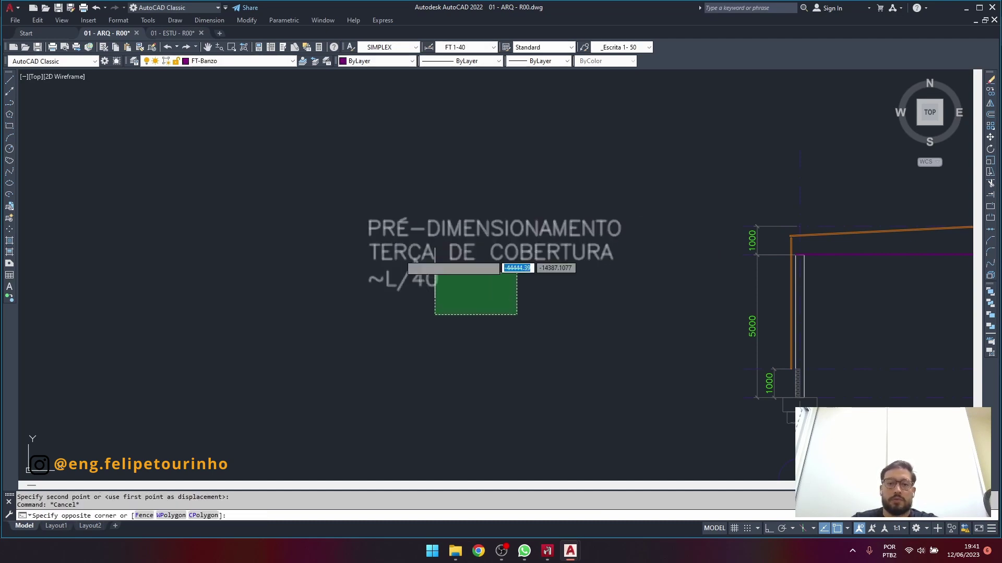
click(432, 272)
text(co)
key(Return)
click(552, 281)
key(F8)
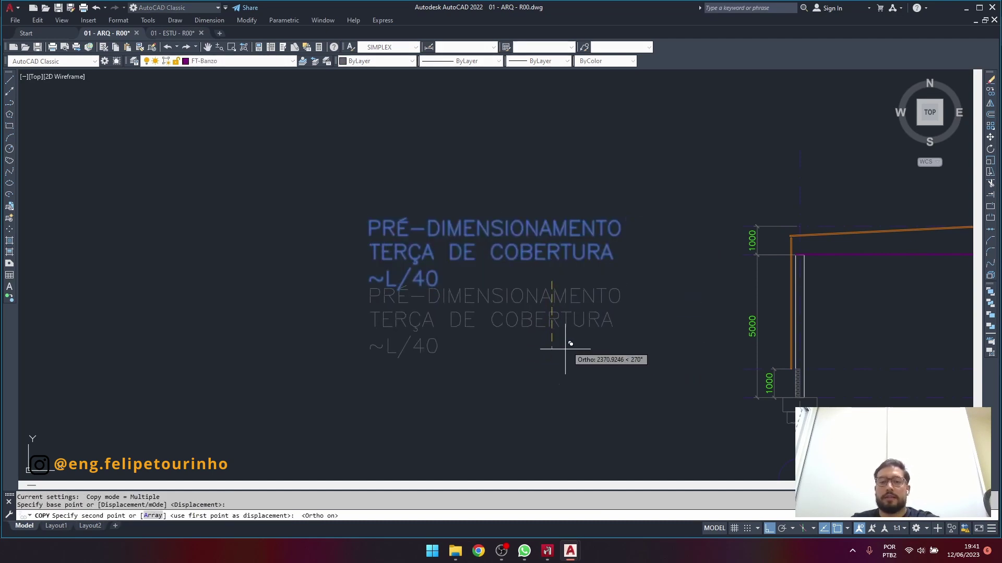
click(558, 367)
key(Escape)
Replace the copied note's entire text with the start of the purlin calculation, the stacked fraction 5000/40 followed by an equals sign.
double_click(519, 349)
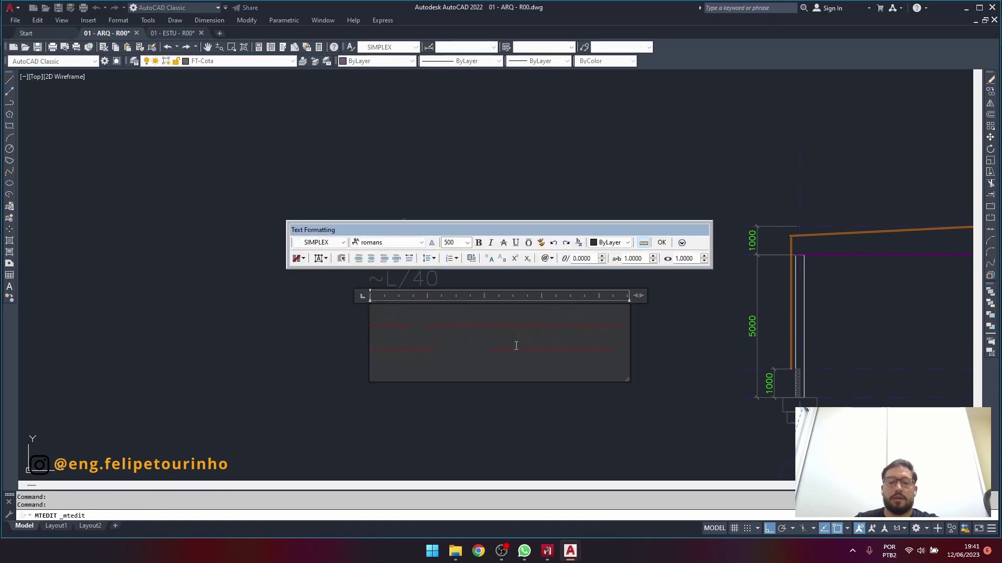
text(Co)
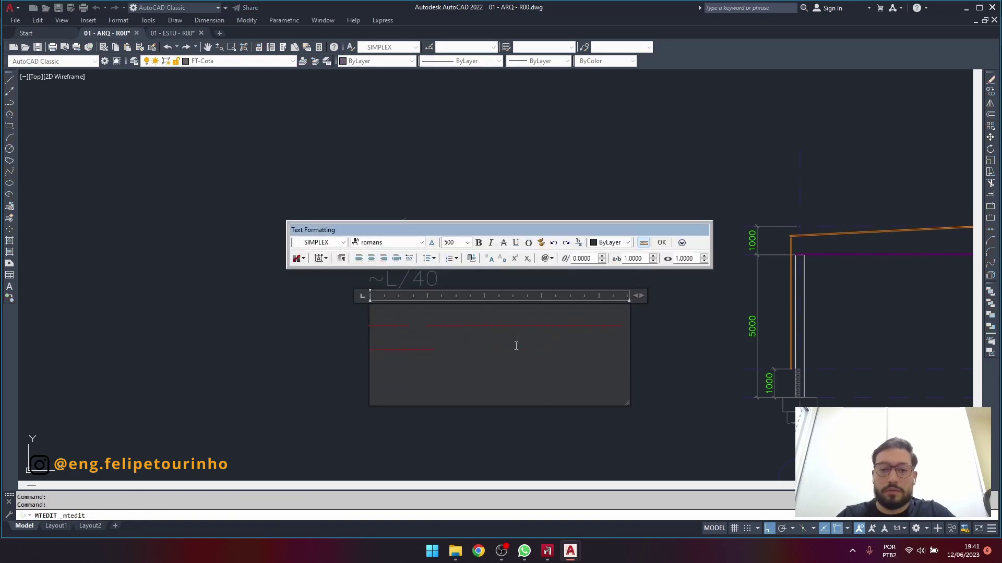
key(ctrl+a)
text(Con0/40)
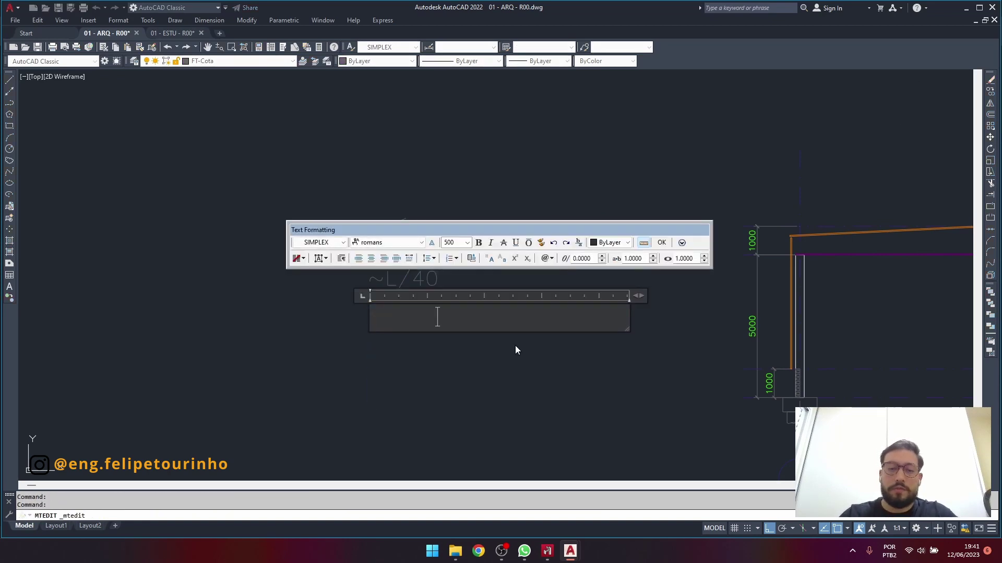
text(0 =)
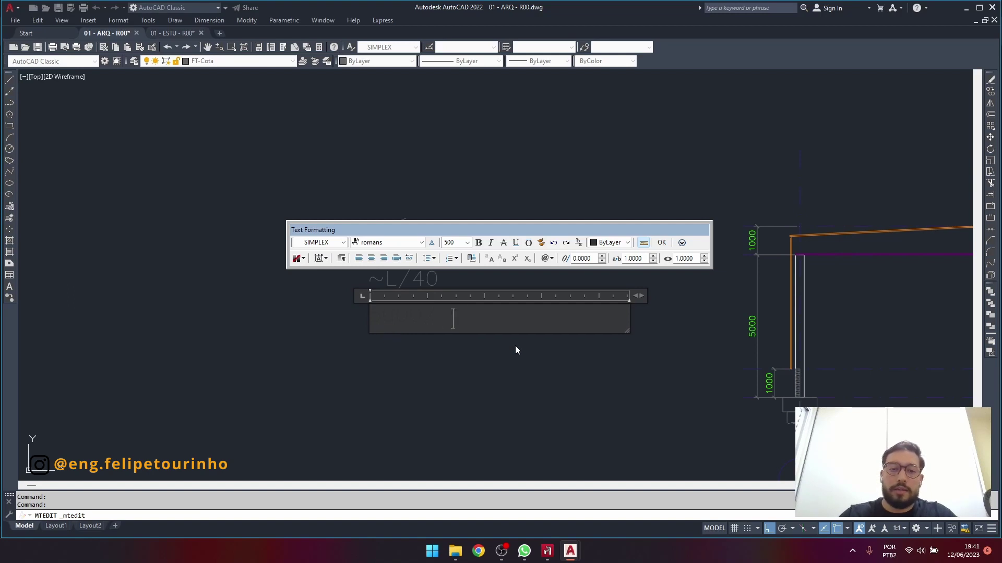
Switch to Calculator, divide 5000 by 40, and return to the AutoCAD note.
key(XF86Calculator)
text(5000/40)
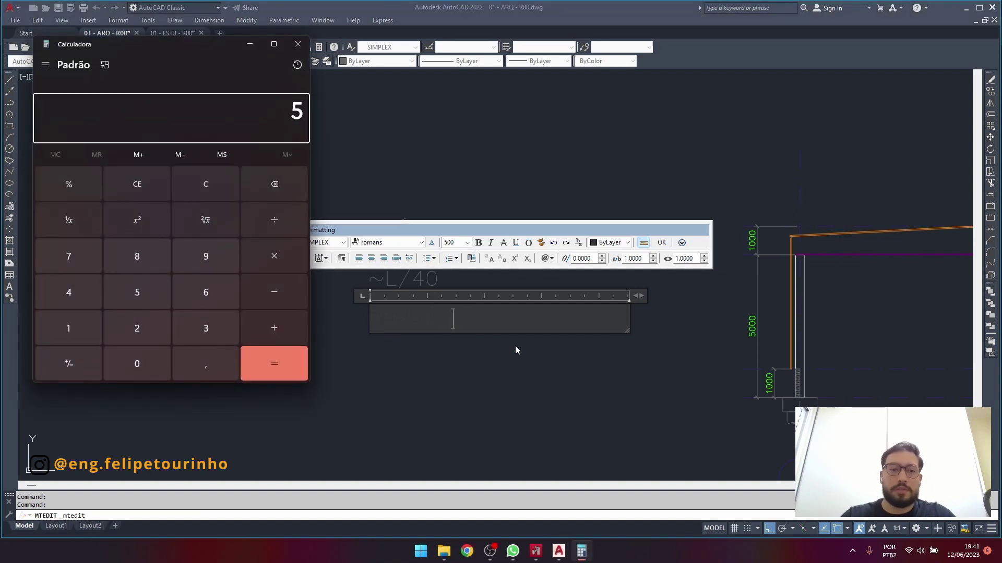
key(Return)
key(alt+Tab)
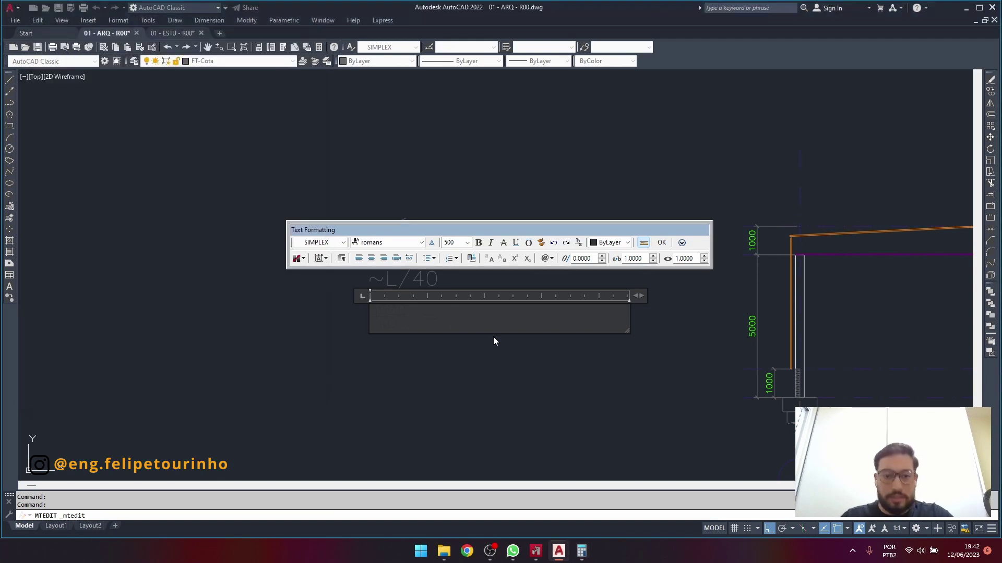
Complete the calculation note with 125mm -> 127mm and widen its text box so it fits on one line.
text(125mm )
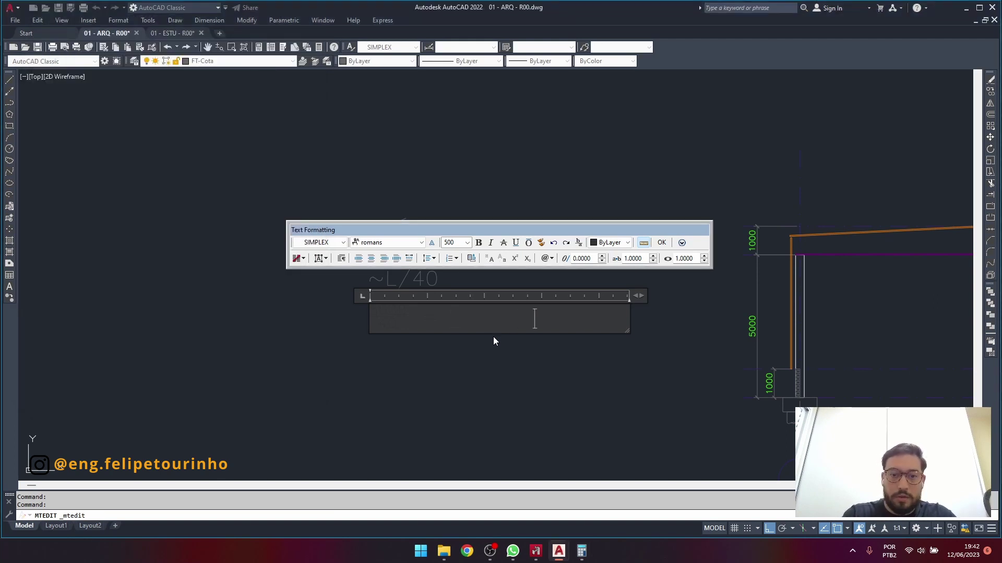
text(->)
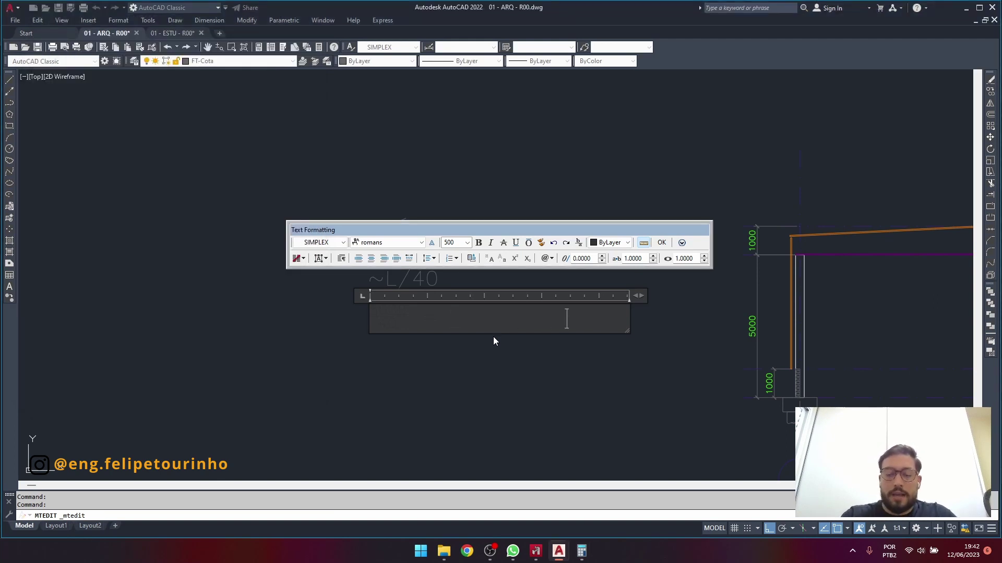
text( 150m)
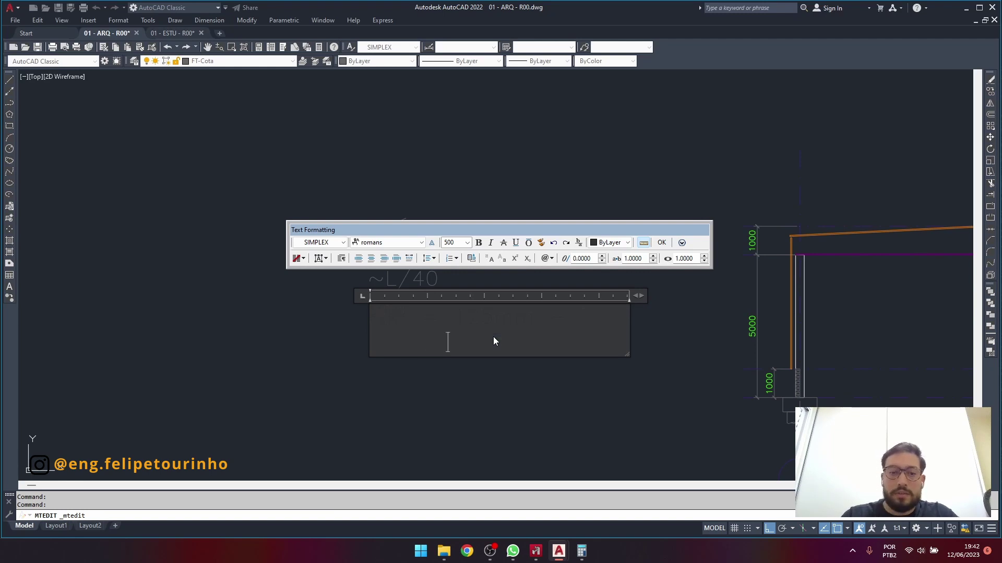
drag(647, 295, 694, 293)
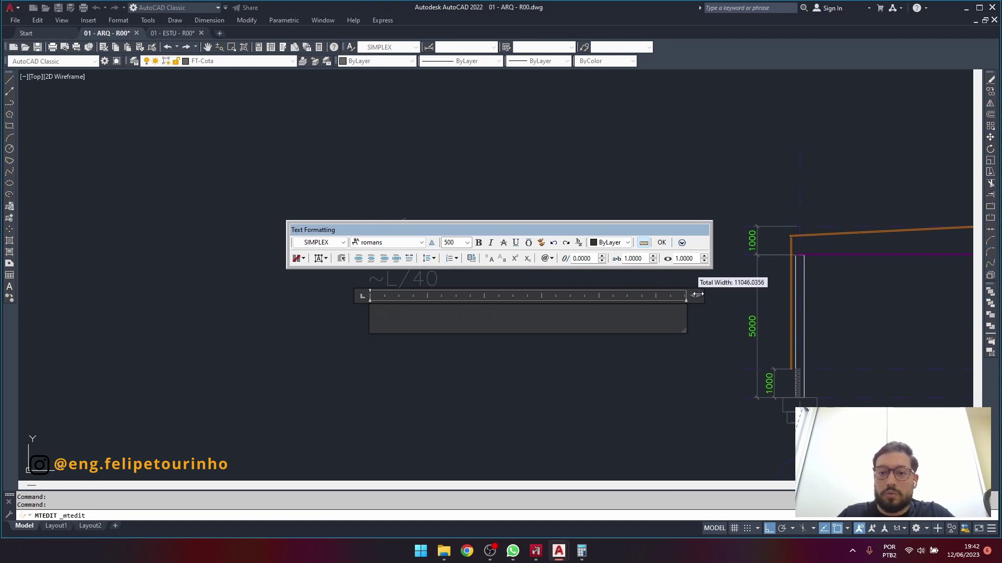
click(664, 376)
Move the pre-sizing note and its calculation line together farther left of the front elevation.
middle_drag(664, 376, 585, 364)
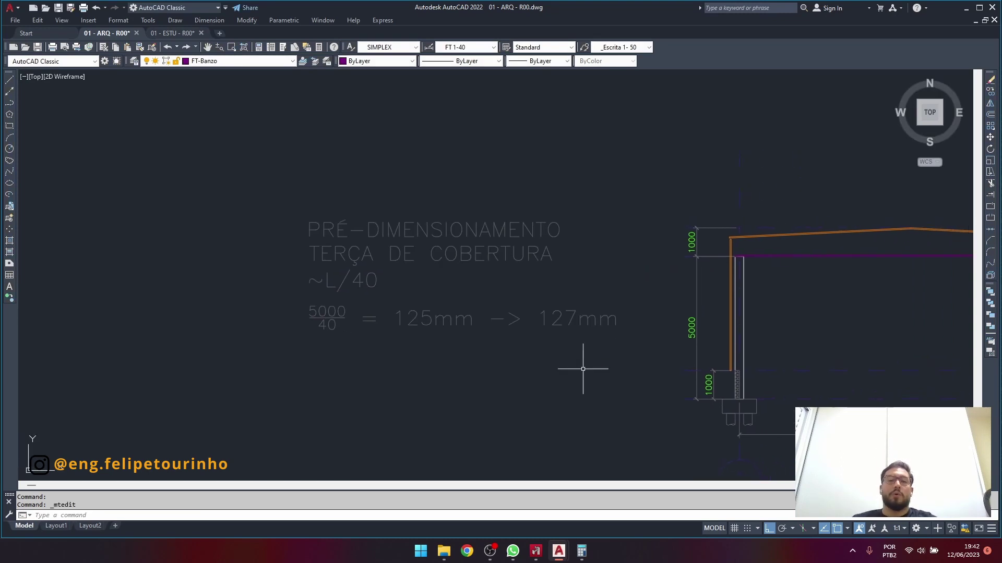
drag(585, 364, 307, 176)
middle_drag(344, 179, 409, 152)
text(m)
key(Return)
click(577, 328)
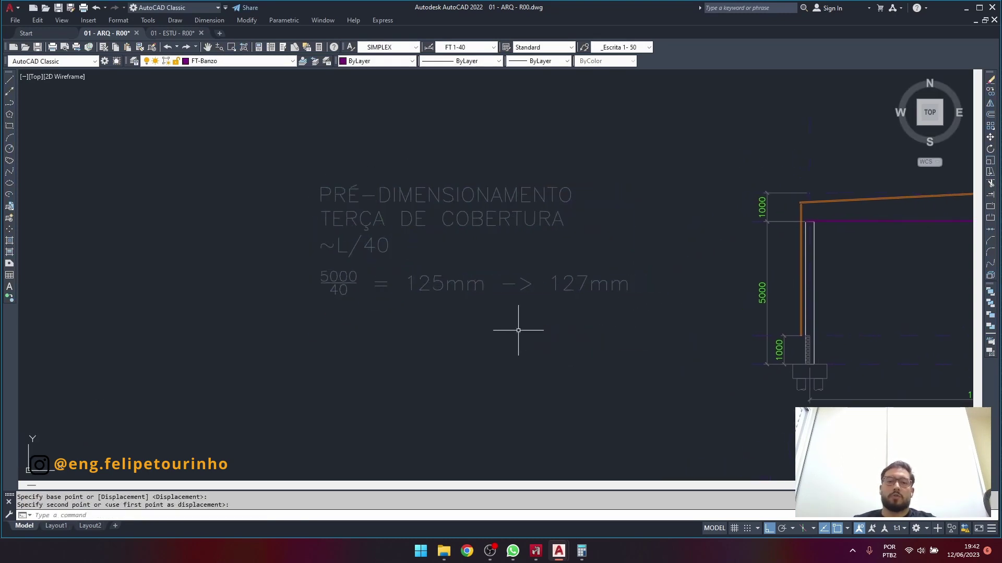
key(Escape)
middle_drag(519, 328, 204, 304)
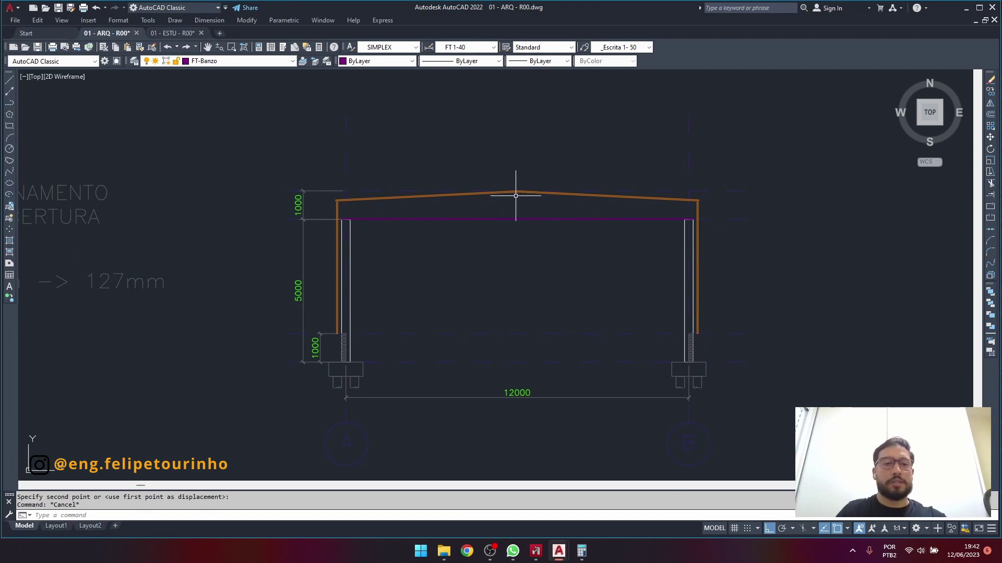
scroll(542, 183, up, 2)
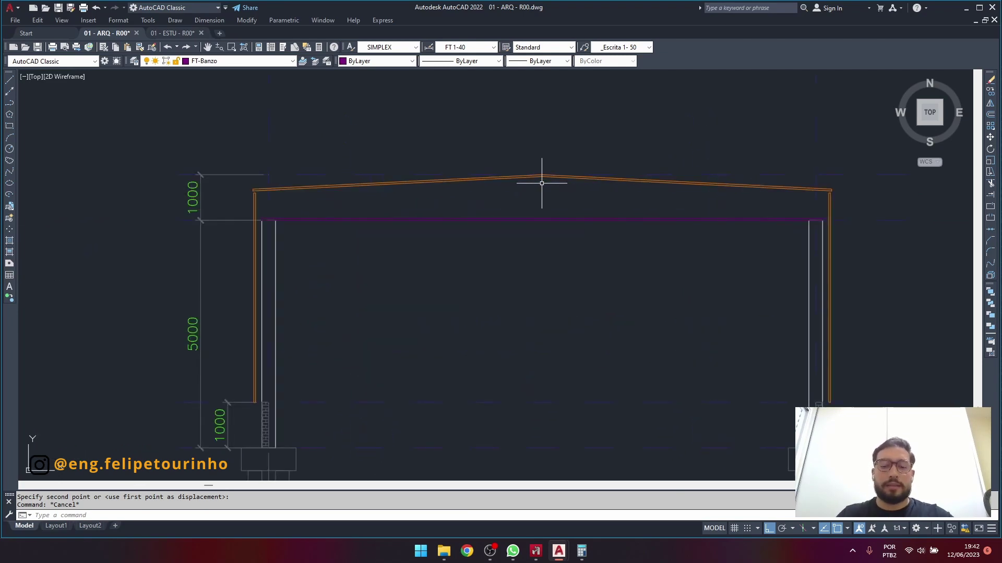
text(O)
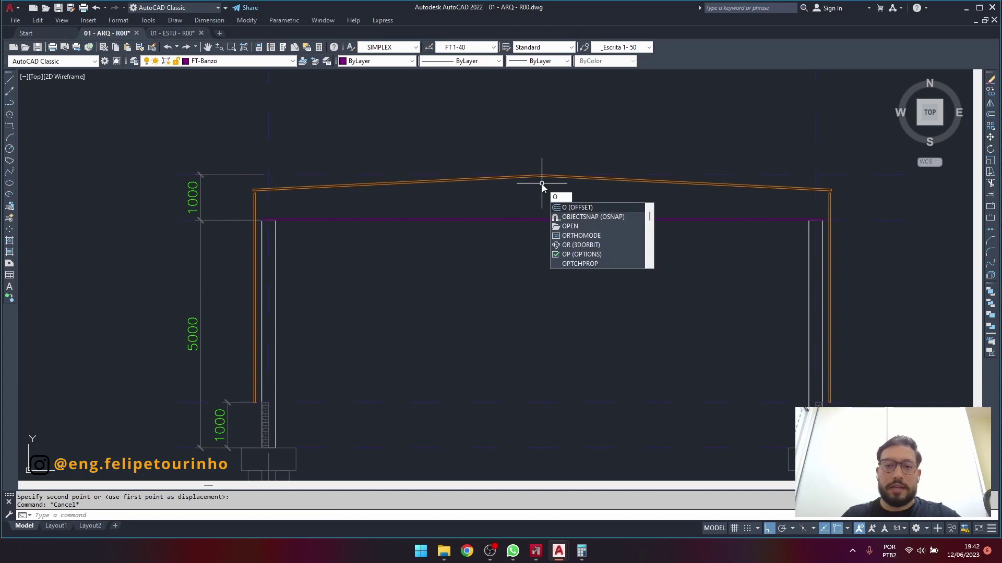
key(Return)
text(127)
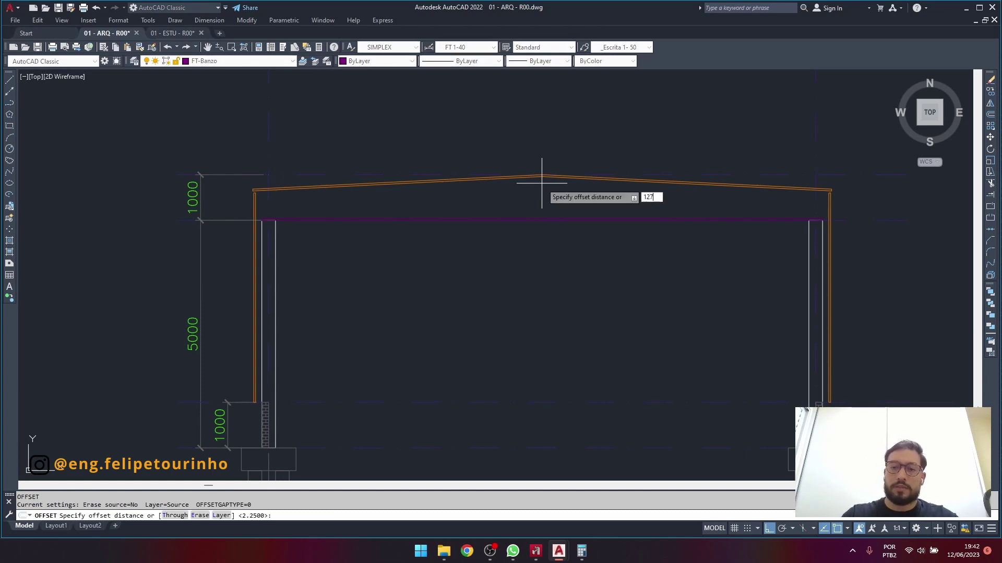
key(Return)
scroll(542, 183, up, 3)
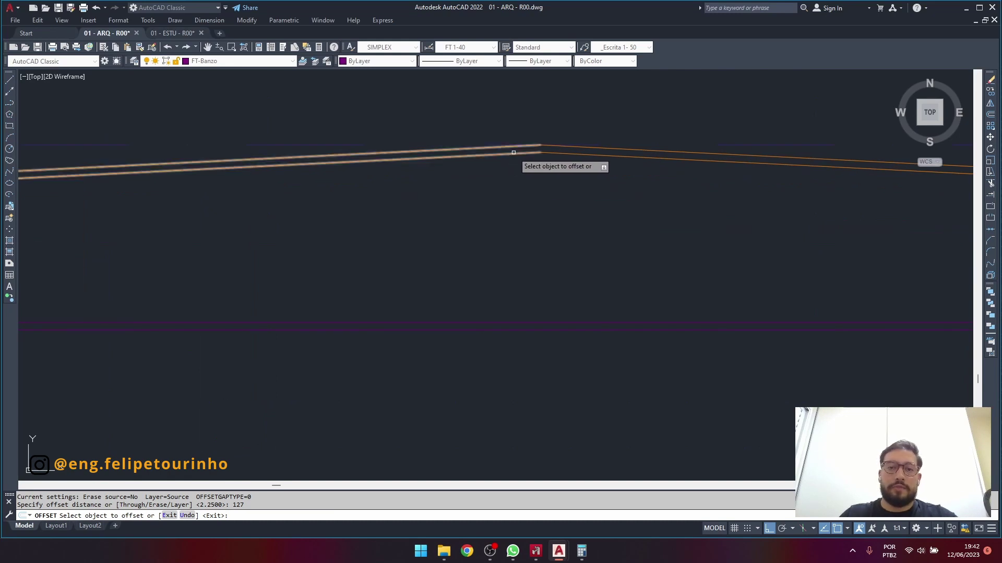
key(Escape)
Explode the two roof tile outlines at the ridge of the front elevation into separate lines.
scroll(514, 152, down, 8)
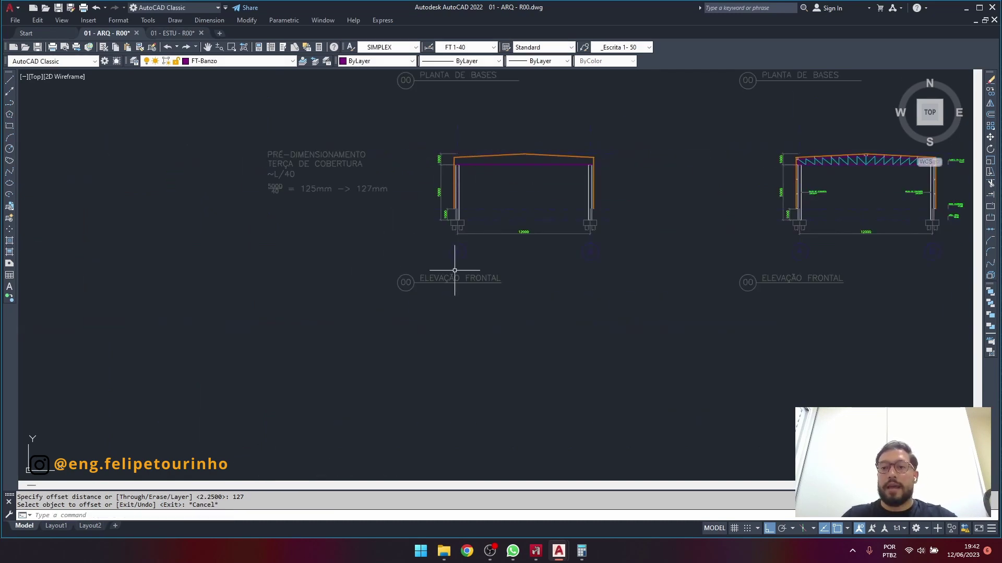
scroll(521, 139, up, 6)
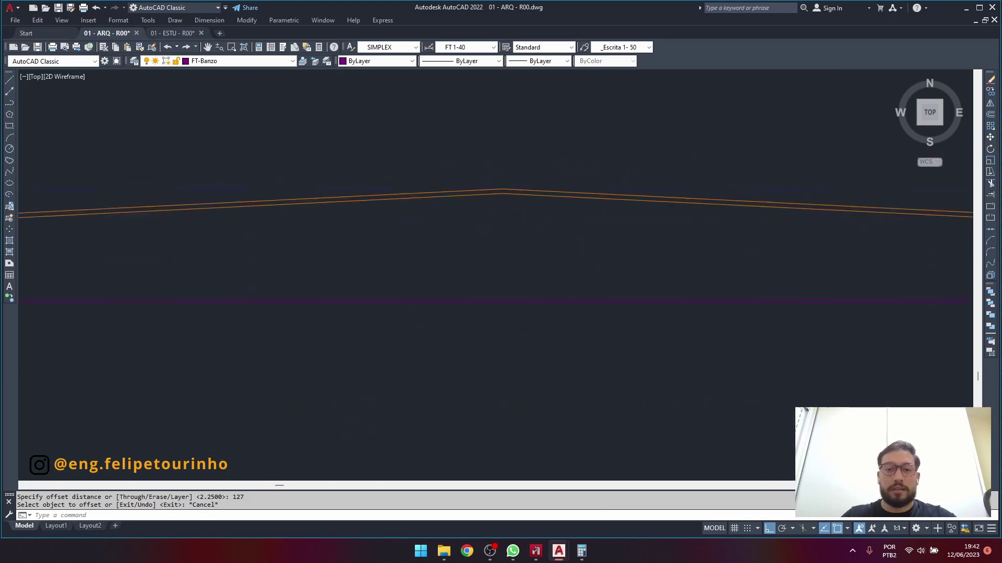
click(521, 219)
click(476, 210)
text(X)
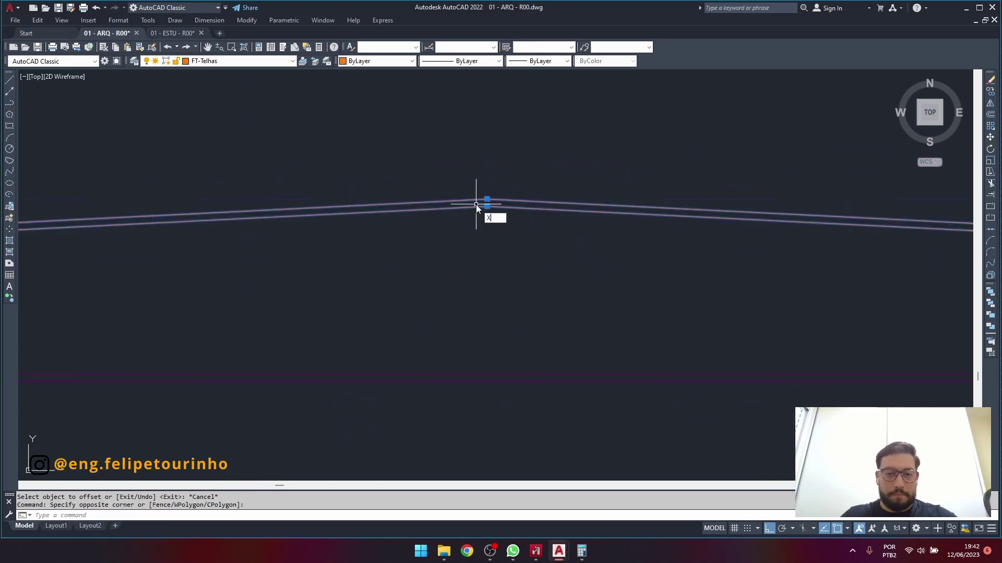
key(Return)
middle_drag(476, 204, 625, 191)
key(Escape)
Offset the lower roof tile line of the front elevation's left slope 127 mm downward.
scroll(564, 215, down, 3)
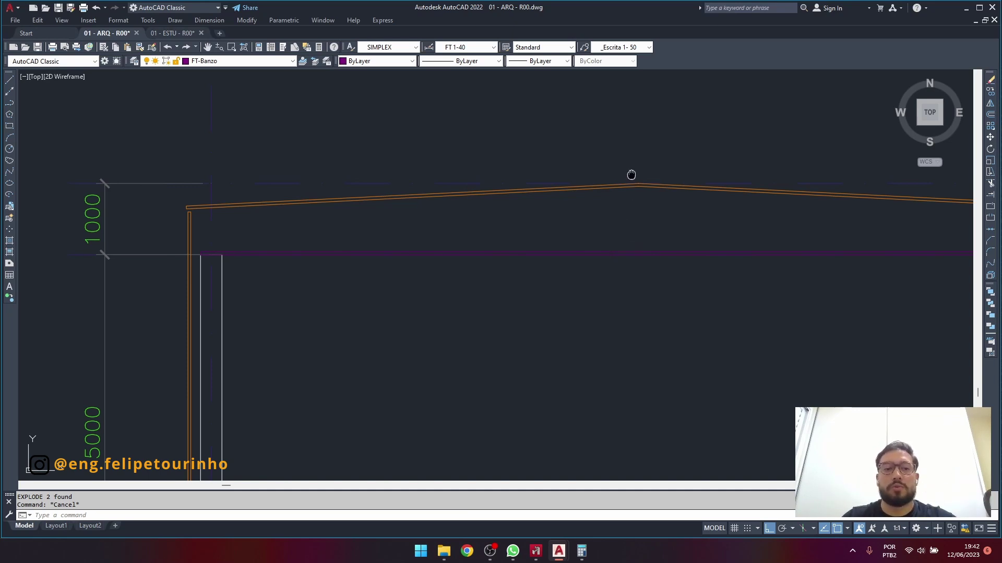
mouse_move(630, 174)
middle_down()
mouse_move(592, 175)
mouse_move(521, 201)
mouse_move(504, 188)
middle_up()
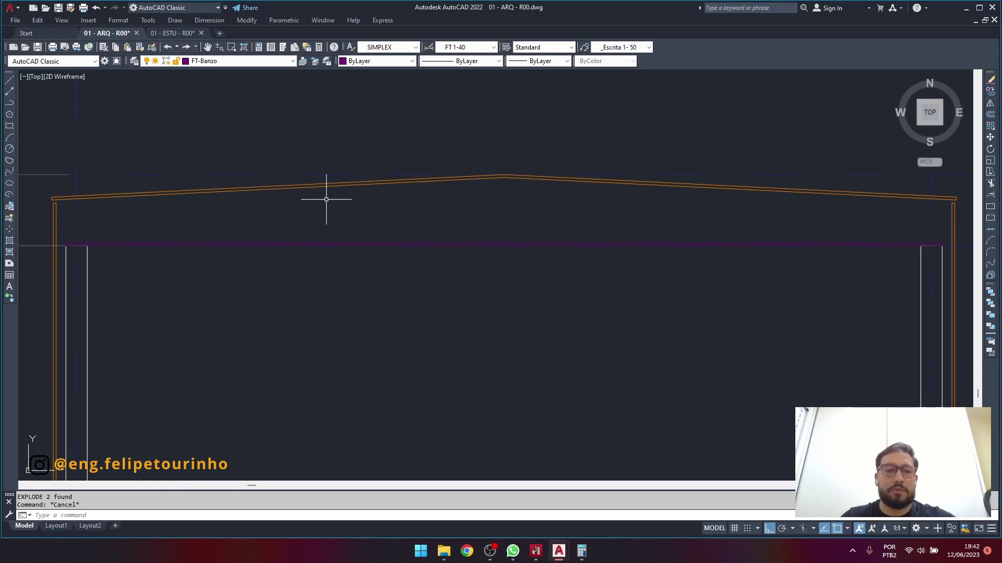
middle_drag(397, 183, 420, 184)
text(o)
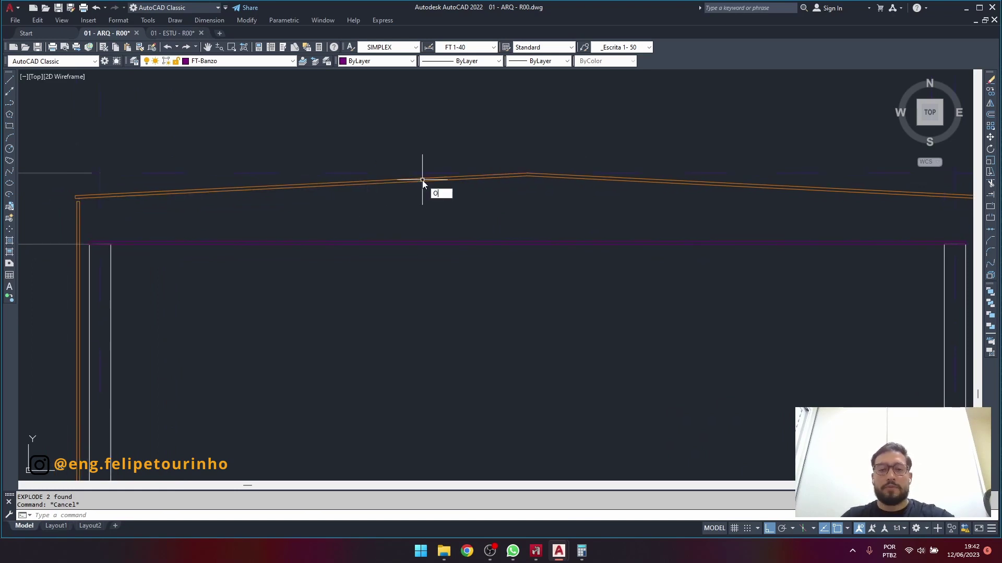
key(Return)
text(127)
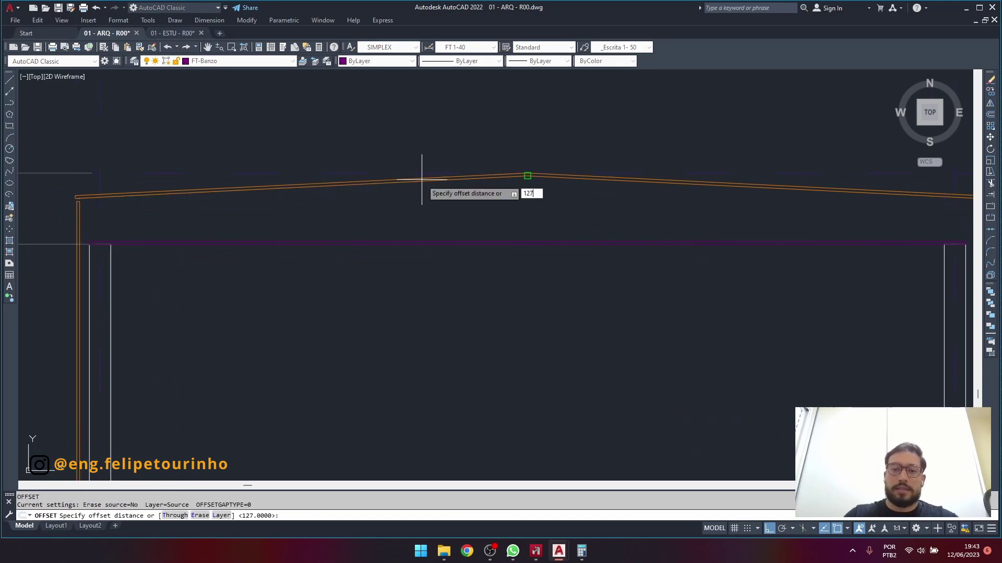
key(Return)
scroll(421, 179, up, 4)
click(421, 179)
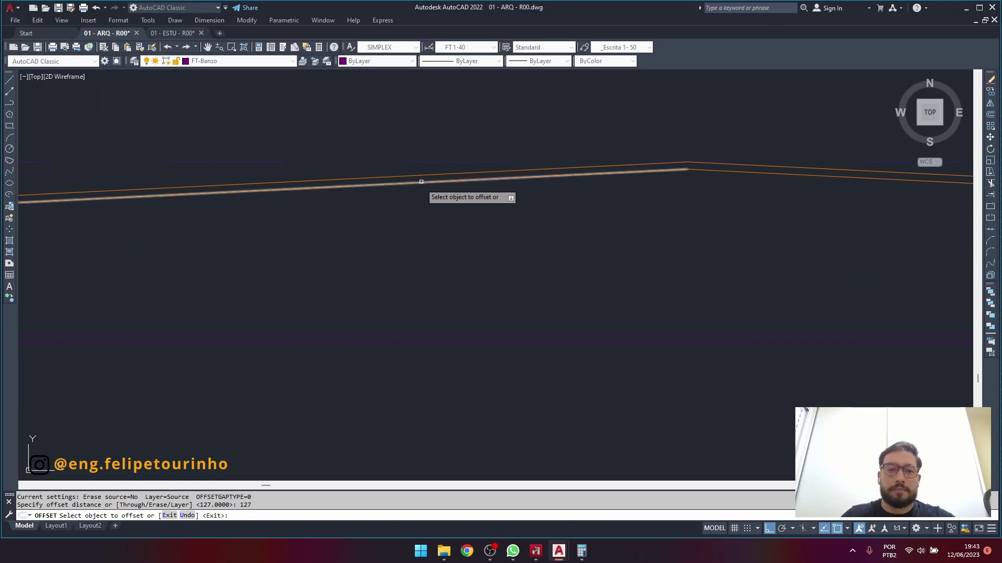
click(459, 233)
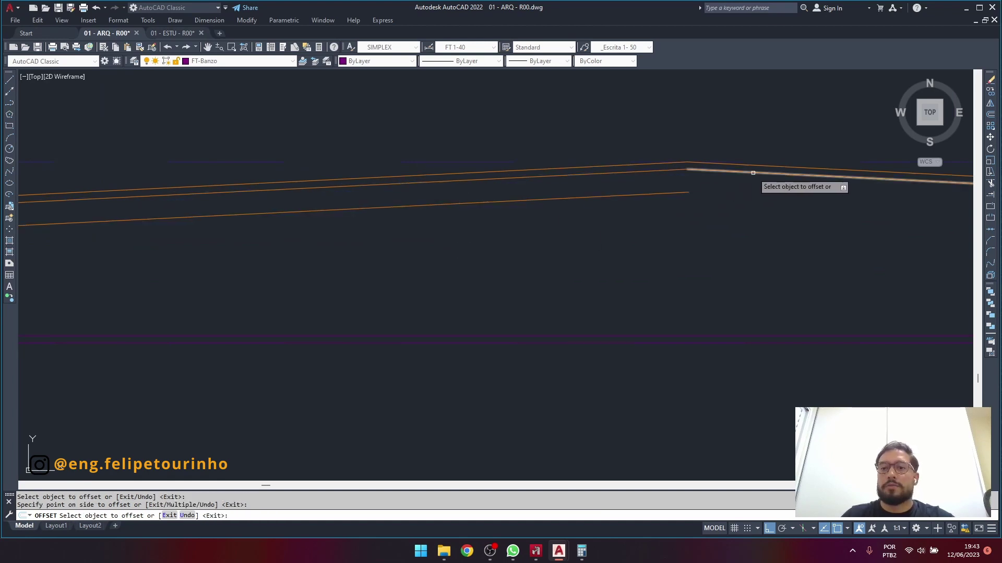
key(Escape)
scroll(707, 187, down, 3)
scroll(686, 193, up, 1)
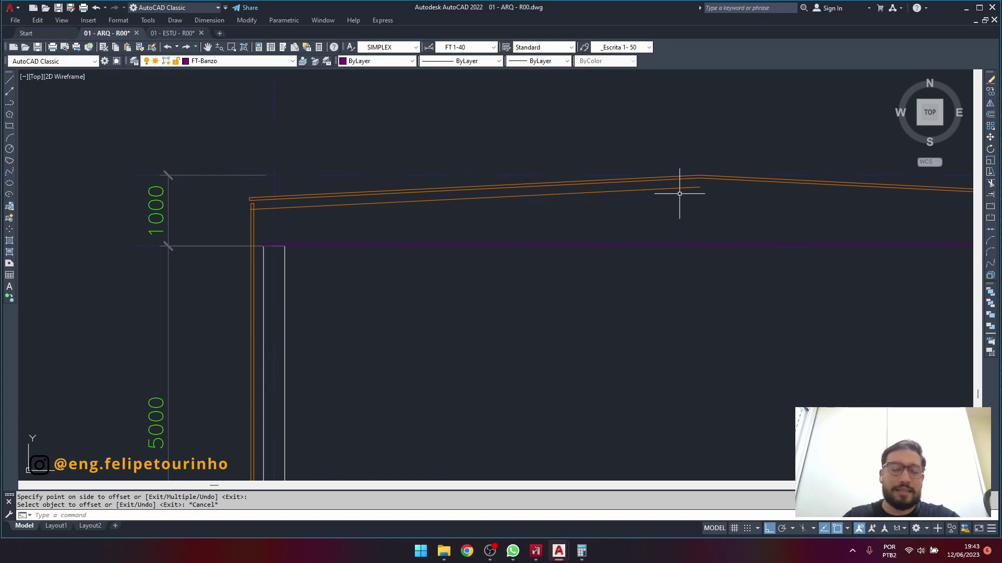
middle_drag(617, 200, 532, 202)
scroll(496, 201, down, 2)
middle_drag(458, 201, 443, 175)
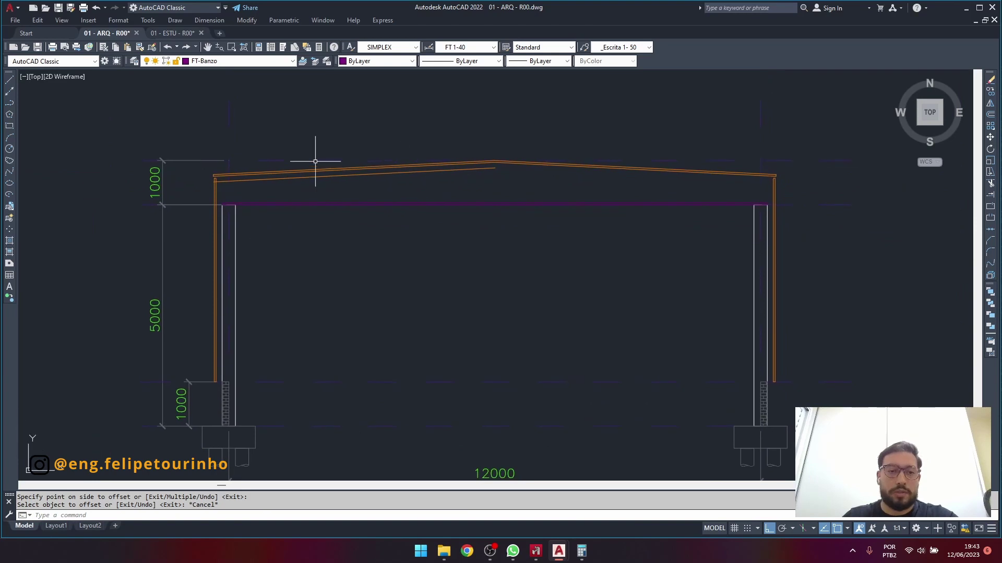
scroll(202, 161, up, 2)
middle_drag(328, 195, 241, 193)
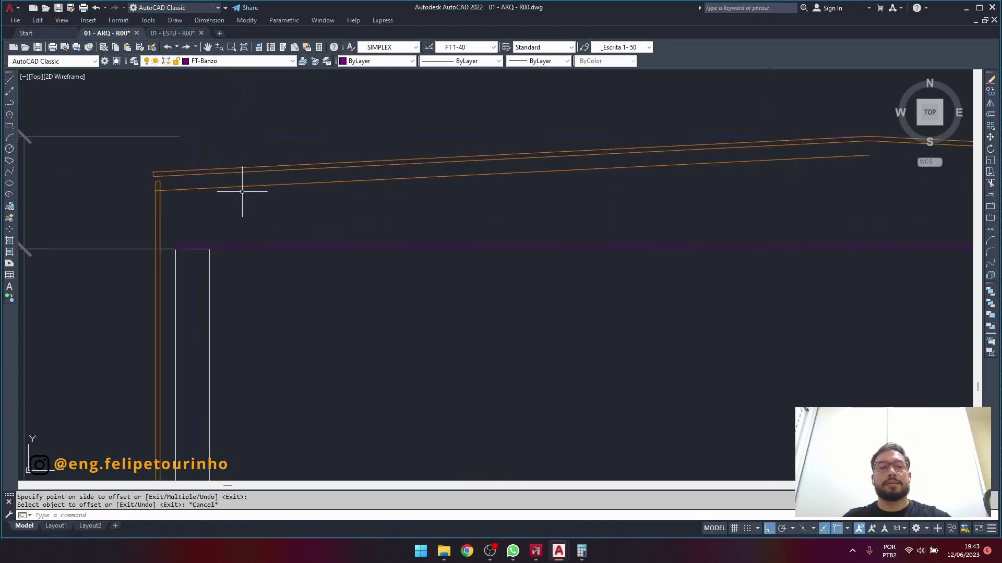
scroll(209, 209, up, 1)
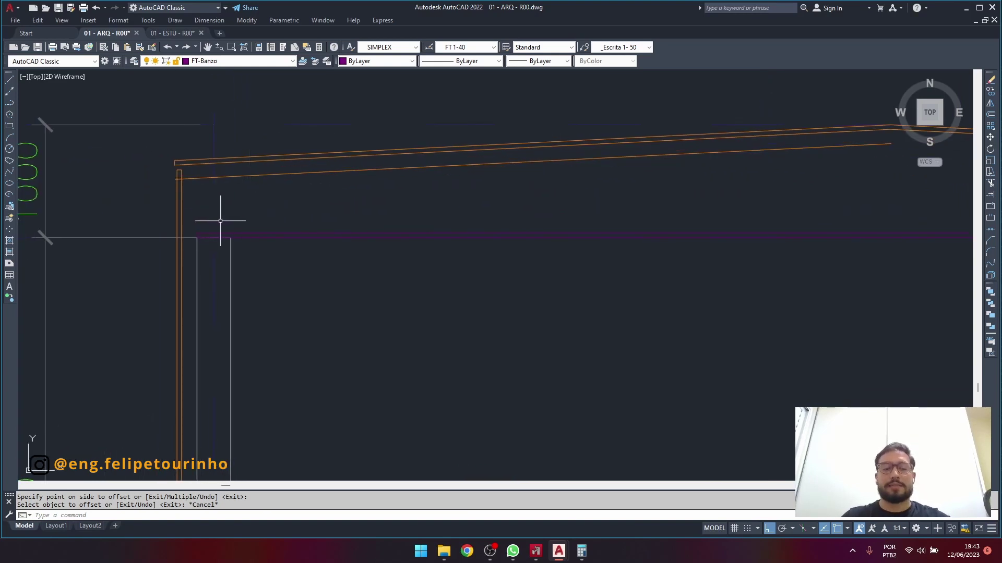
middle_drag(243, 217, 297, 215)
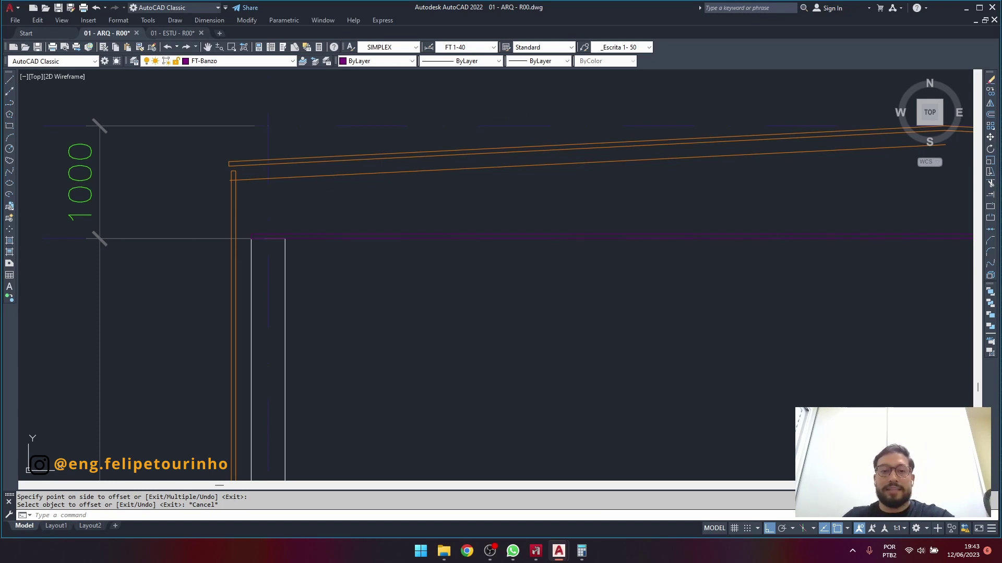
Offset the lowest sloped line under the left roof slope another 10 mm downward.
mouse_move(576, 148)
middle_down()
mouse_move(375, 181)
mouse_move(393, 181)
middle_up()
text(O)
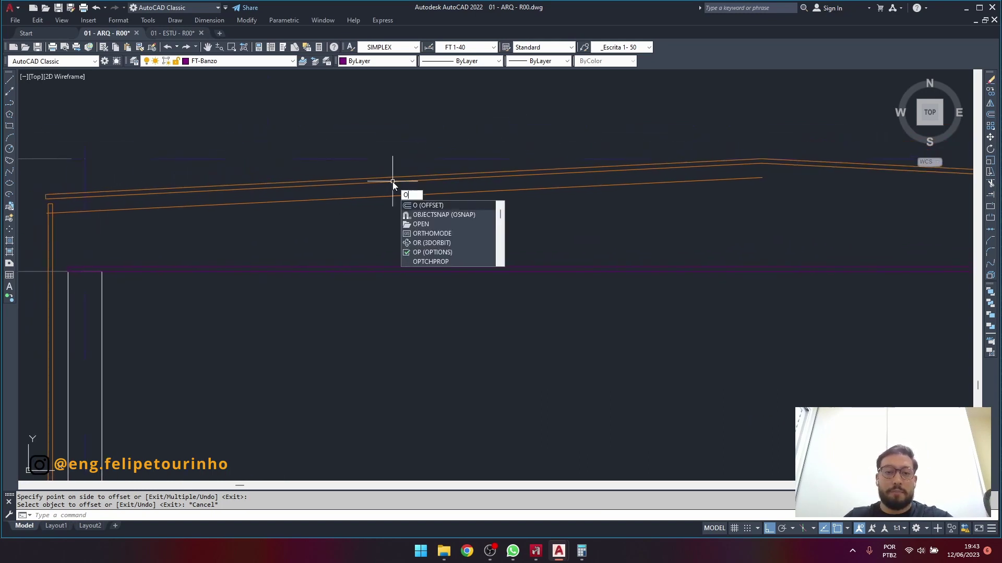
key(Return)
text(0)
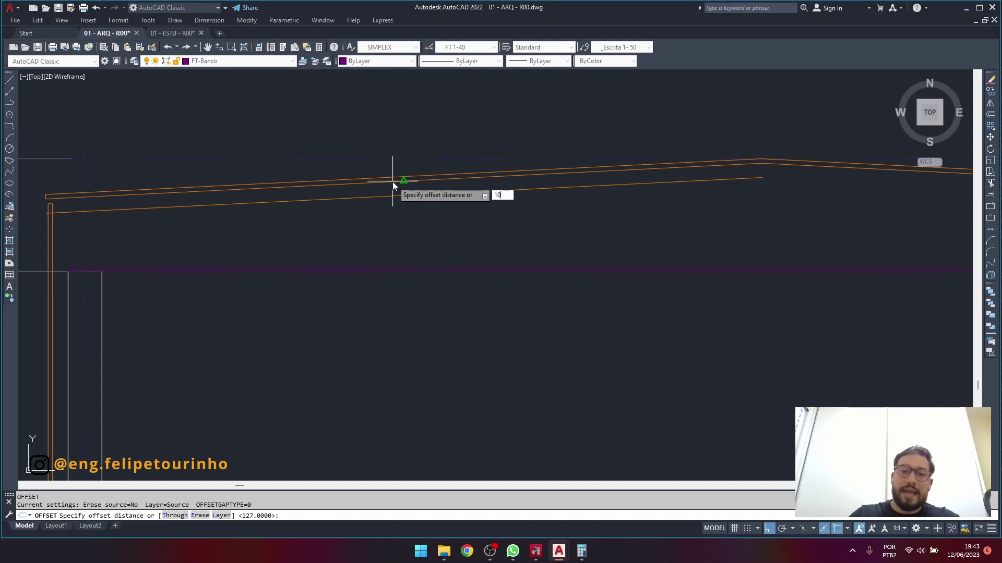
key(Return)
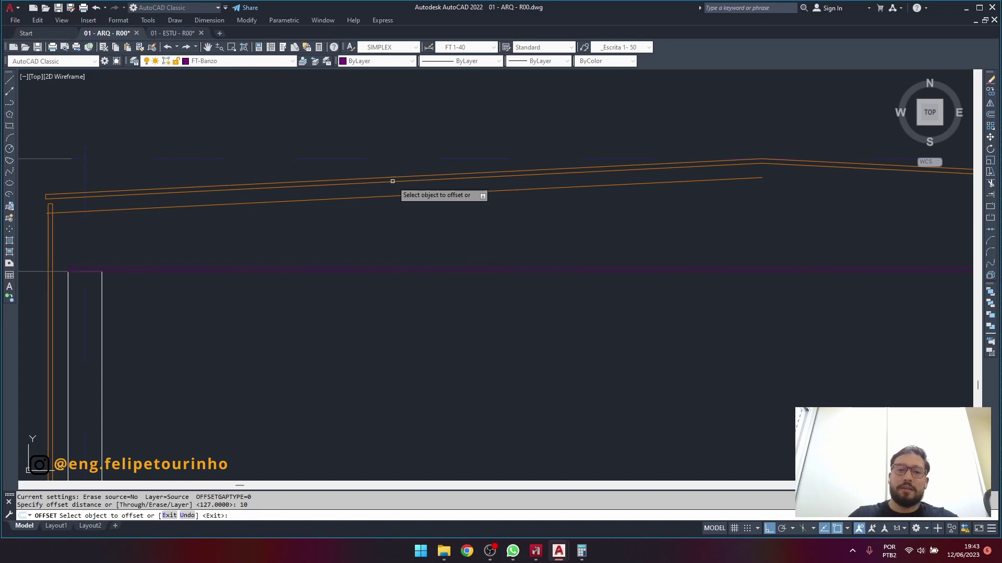
click(604, 186)
click(558, 217)
key(Escape)
key(Escape)
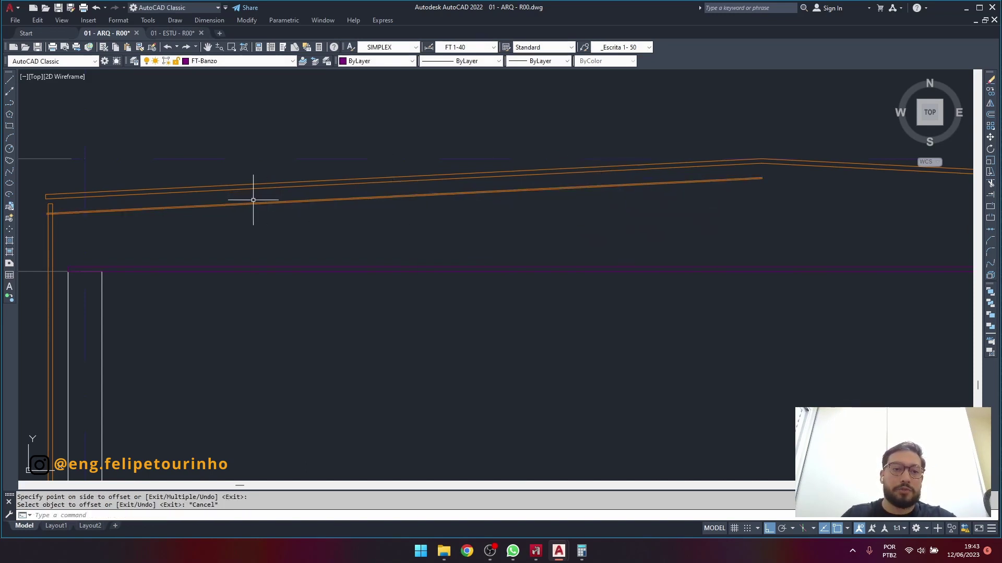
Examine the paired sloped lines at the ridge end and above the left column.
scroll(720, 168, up, 4)
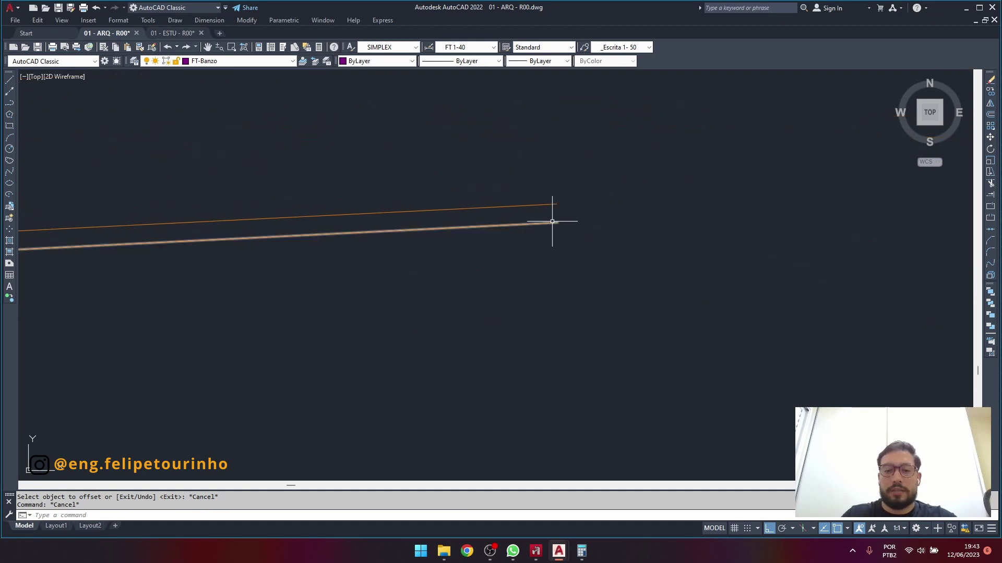
scroll(552, 221, down, 5)
middle_drag(573, 223, 809, 228)
scroll(809, 228, down, 3)
middle_drag(732, 240, 822, 195)
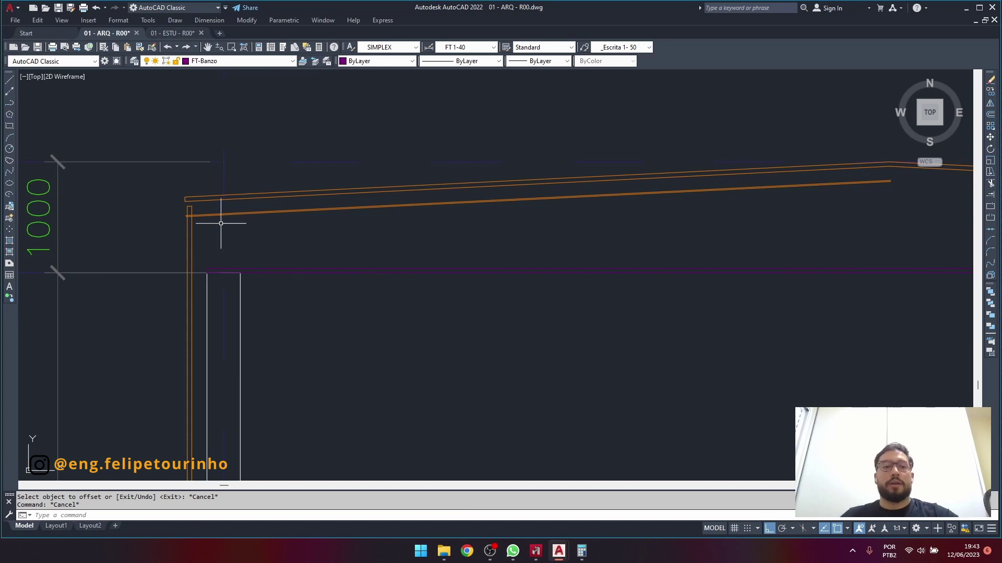
scroll(204, 278, up, 4)
scroll(225, 234, down, 4)
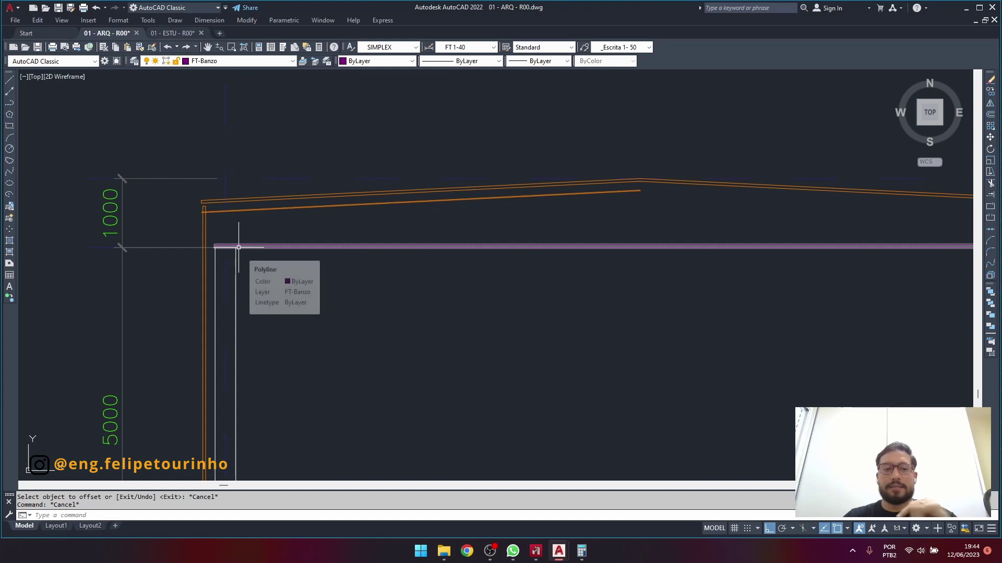
mouse_move(492, 215)
middle_down()
mouse_move(463, 217)
mouse_move(488, 215)
middle_up()
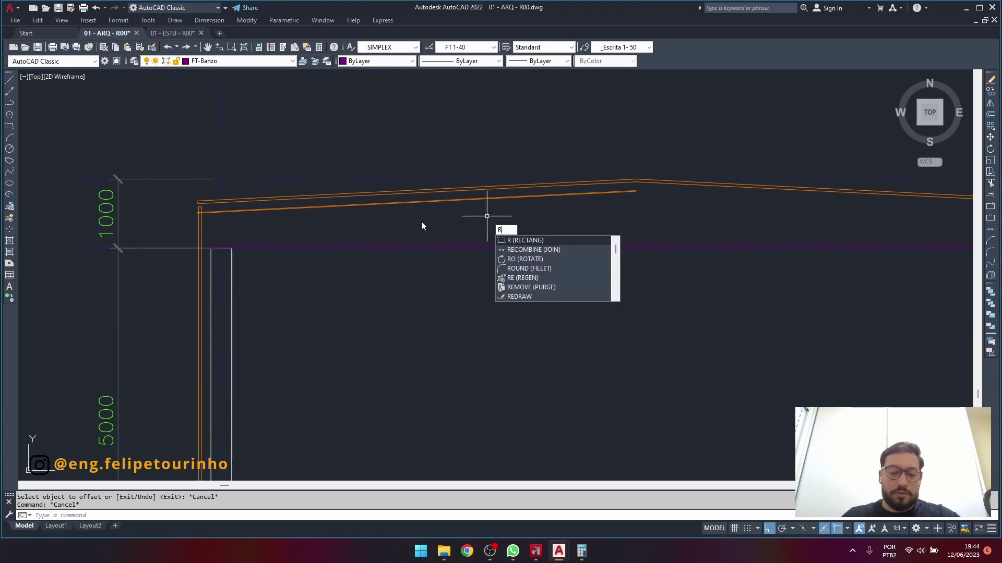
key(Return)
scroll(255, 242, up, 5)
click(250, 254)
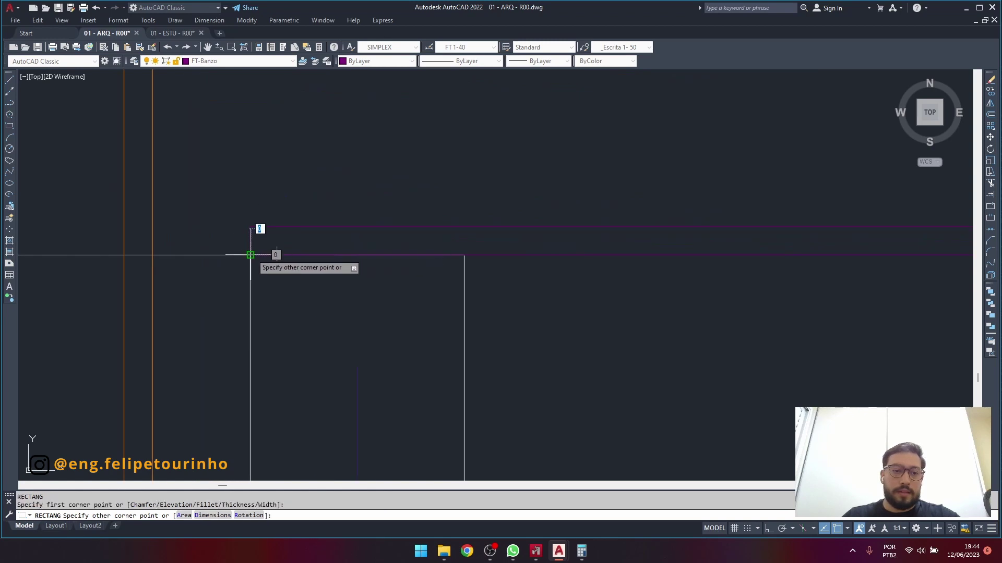
scroll(265, 246, down, 3)
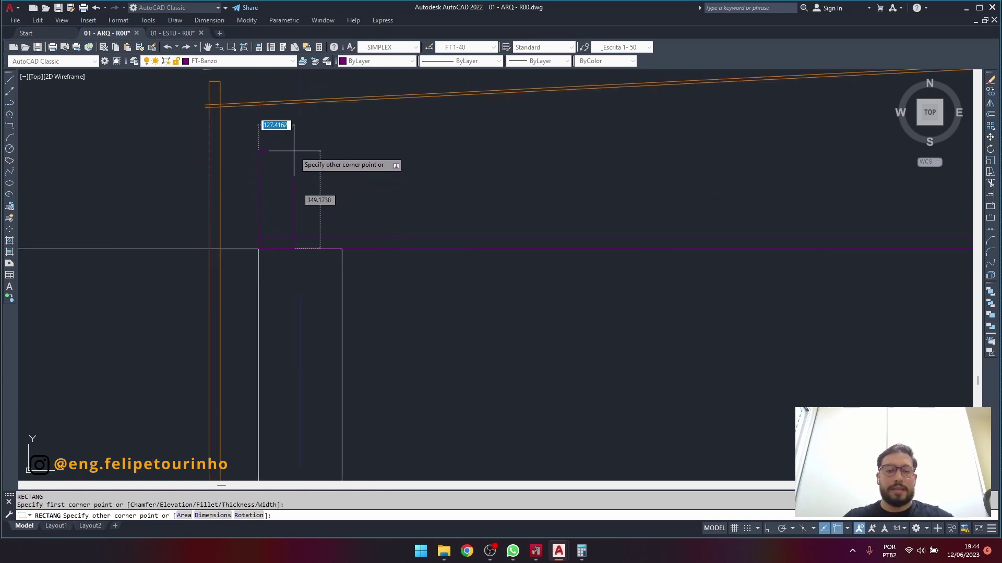
text(r)
key(Return)
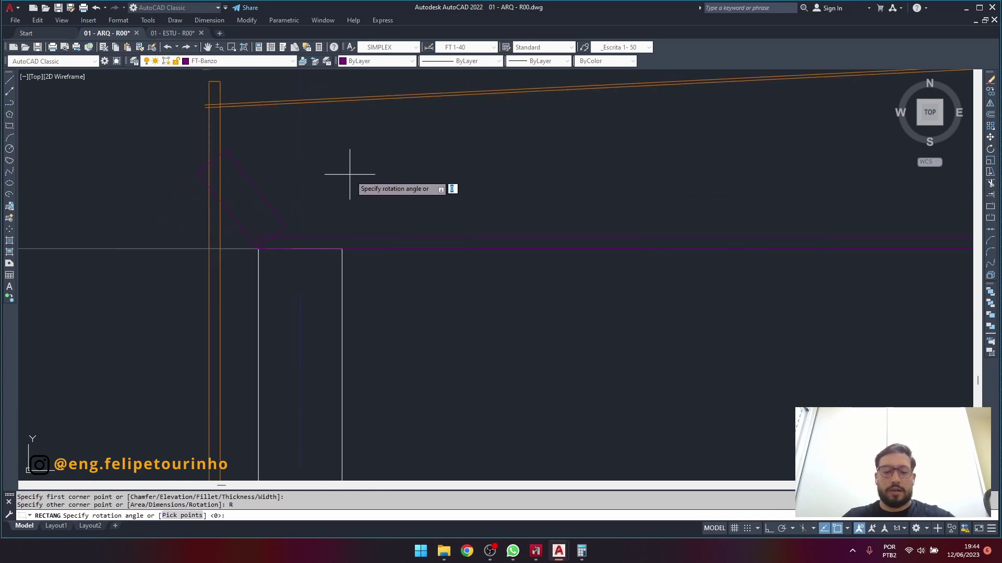
text(26)
key(Return)
key(Escape)
key(Return)
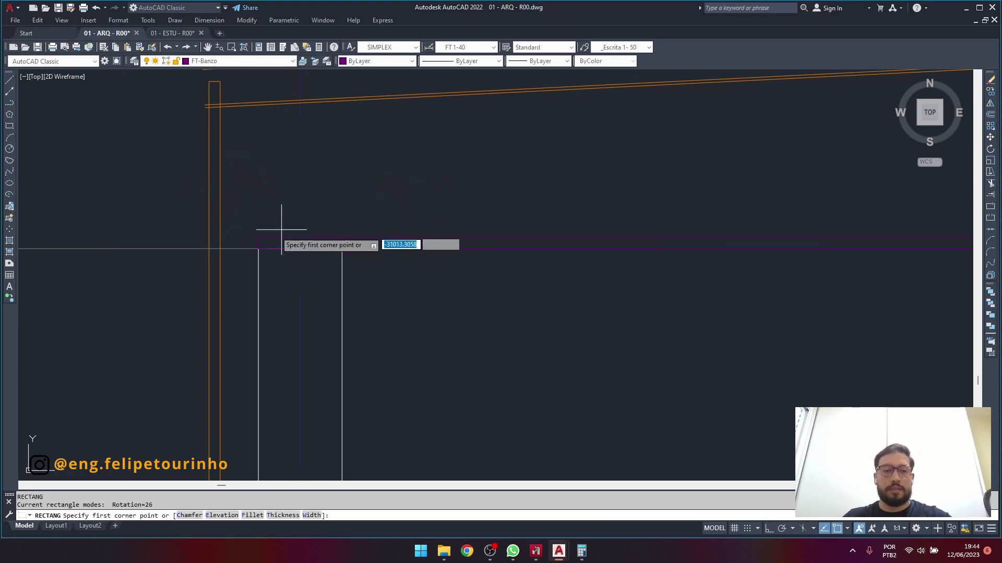
click(259, 249)
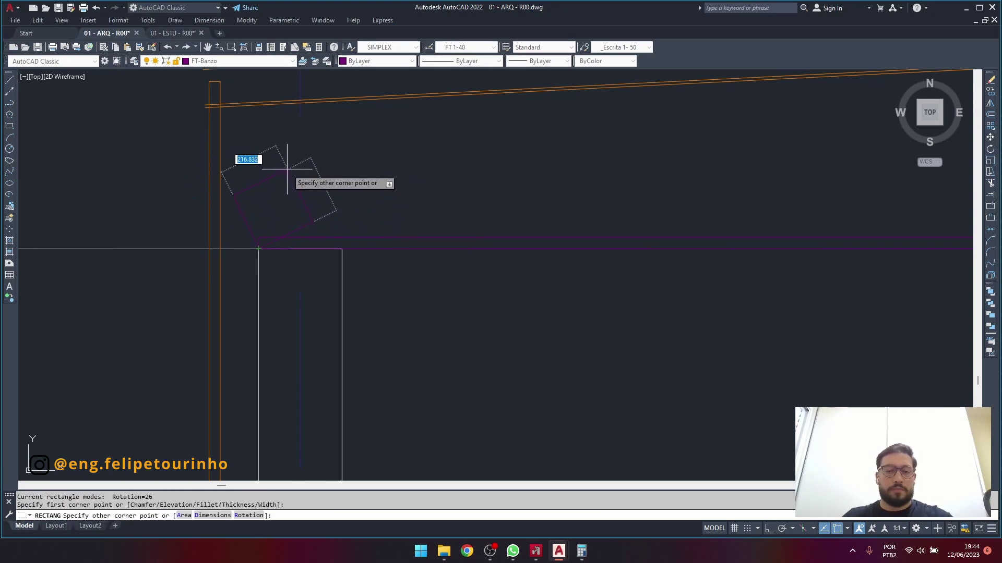
key(Escape)
key(Escape)
scroll(287, 169, down, 2)
key(Return)
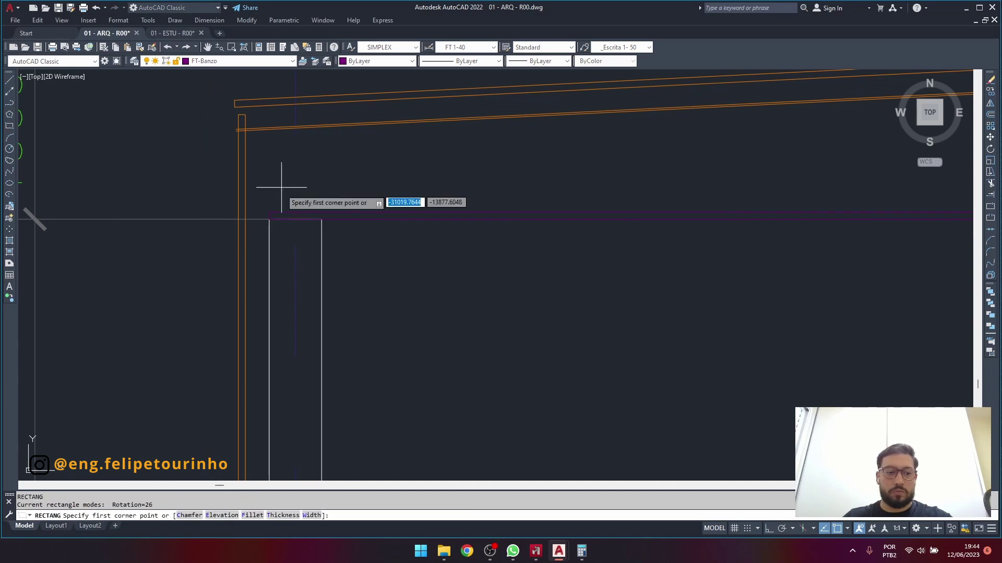
scroll(281, 193, up, 2)
click(262, 234)
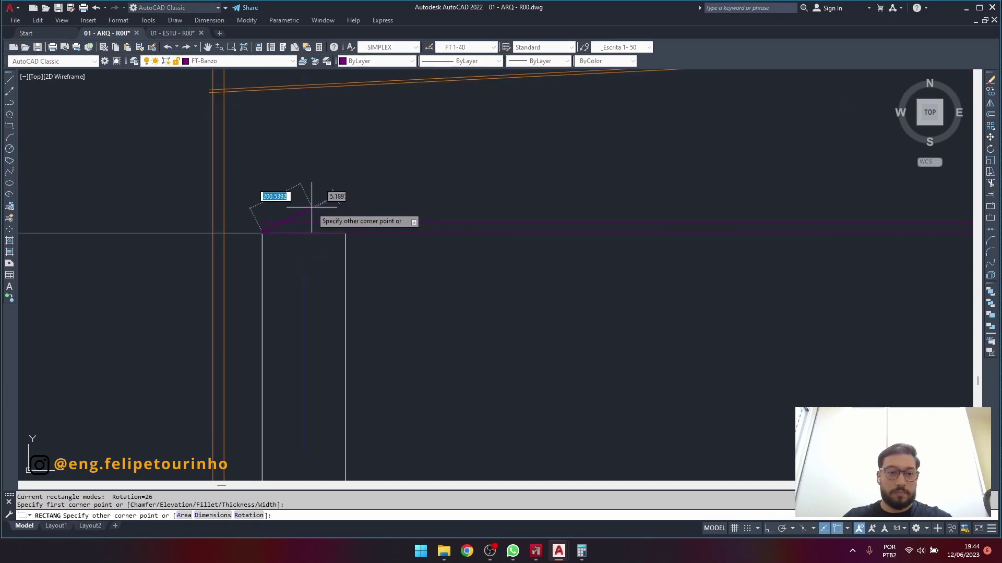
key(F8)
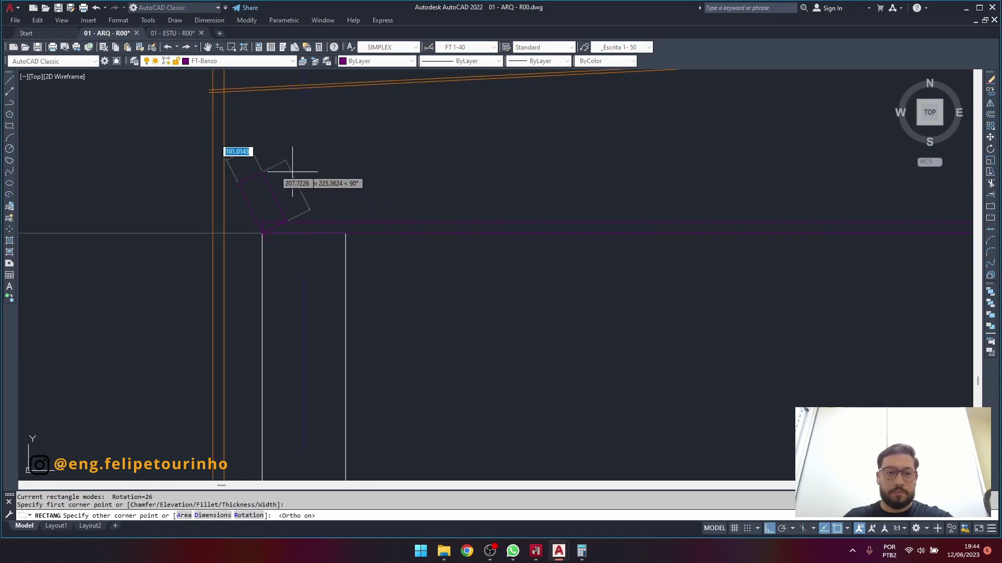
key(F8)
key(Escape)
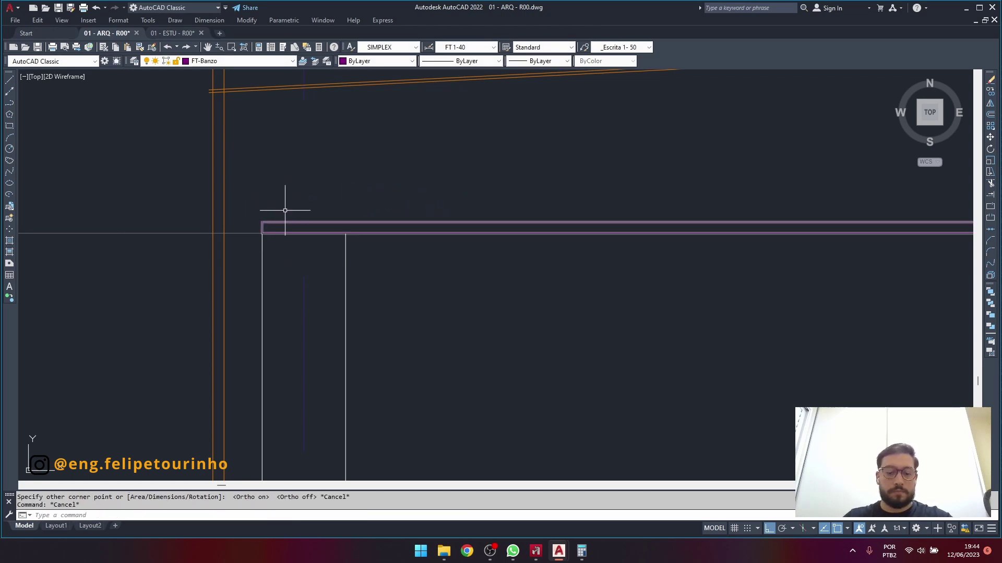
Draw a vertical line from the outer top corner of the left column up past the paired sloped lines.
text(l)
key(Return)
click(262, 233)
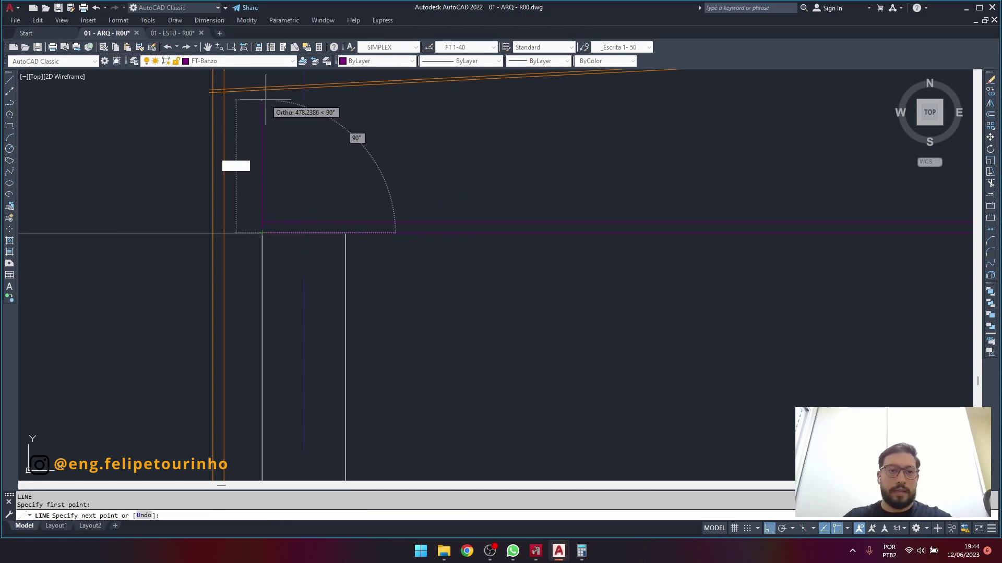
scroll(264, 91, up, 5)
middle_drag(262, 94, 251, 226)
click(256, 171)
key(Escape)
scroll(237, 219, up, 2)
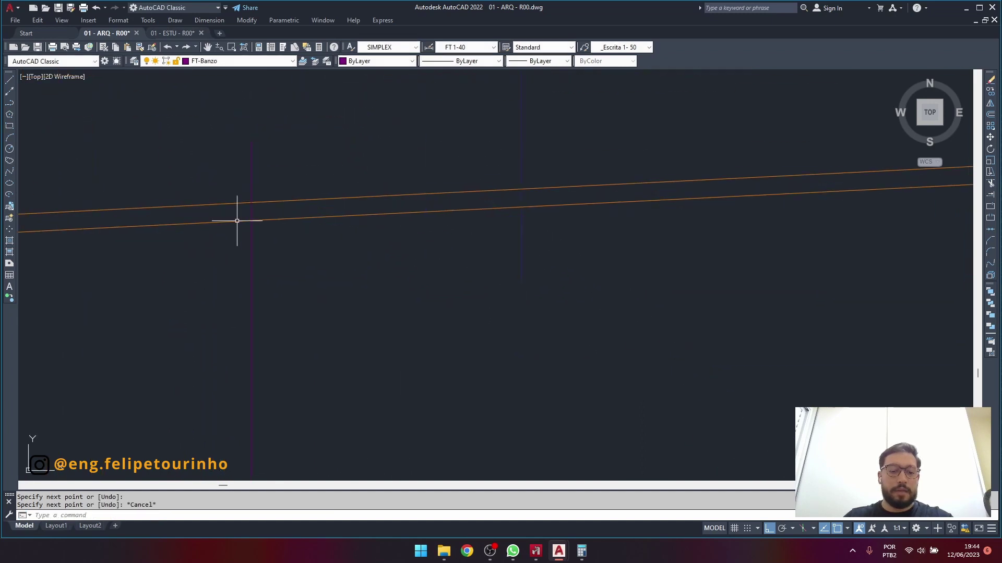
Trim the vertical line at the lower sloped line and erase the leftover piece above the paired lines.
text(tr)
key(Return)
scroll(258, 211, up, 4)
click(258, 210)
click(238, 211)
key(Escape)
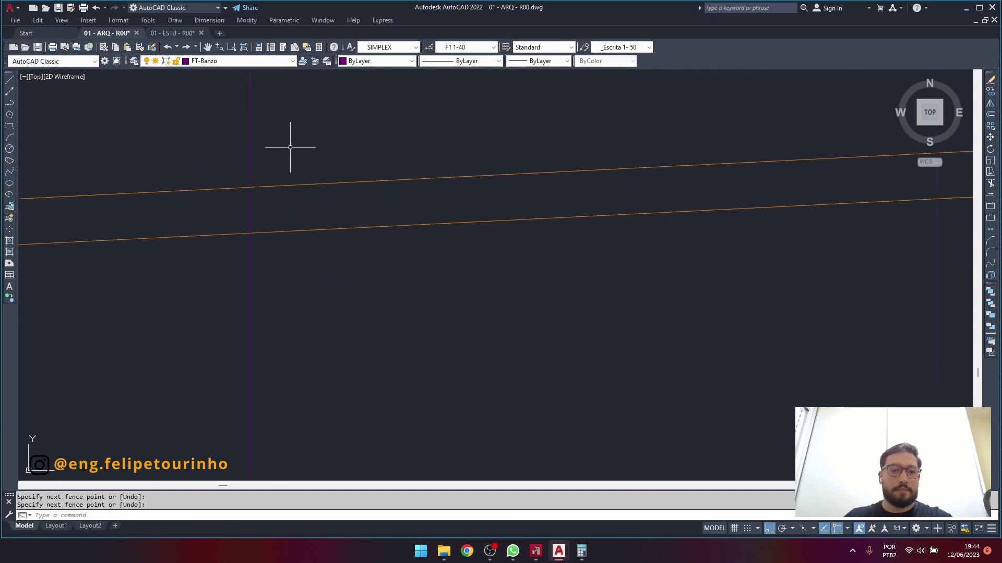
click(263, 203)
click(232, 215)
key(Escape)
click(277, 130)
click(236, 139)
text(e)
key(Return)
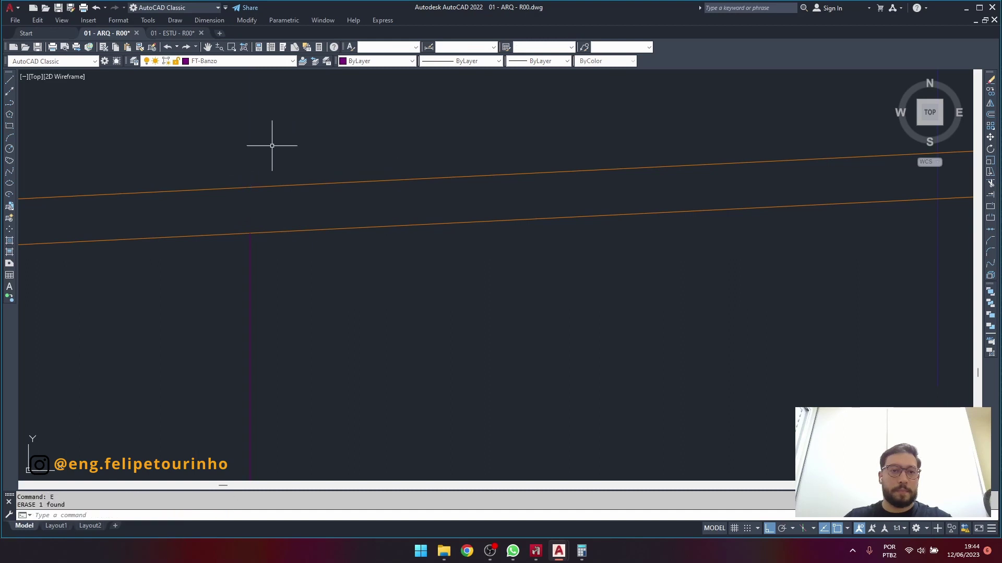
key(Escape)
Offset the vertical line above the left column 40 mm inward, toward the span.
scroll(313, 178, down, 2)
scroll(353, 224, up, 2)
middle_drag(349, 222, 343, 223)
click(287, 232)
click(269, 244)
key(Escape)
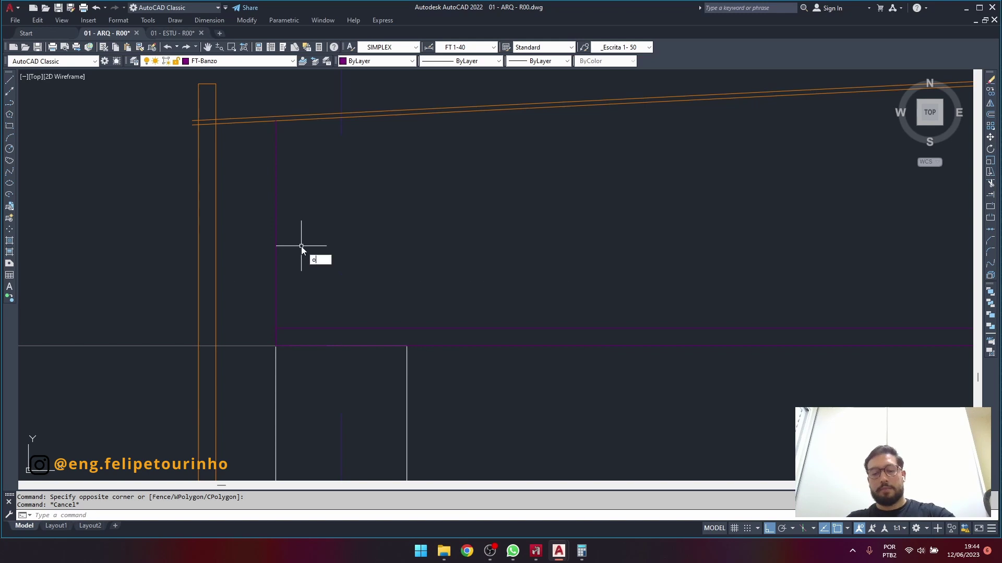
text(o)
key(Return)
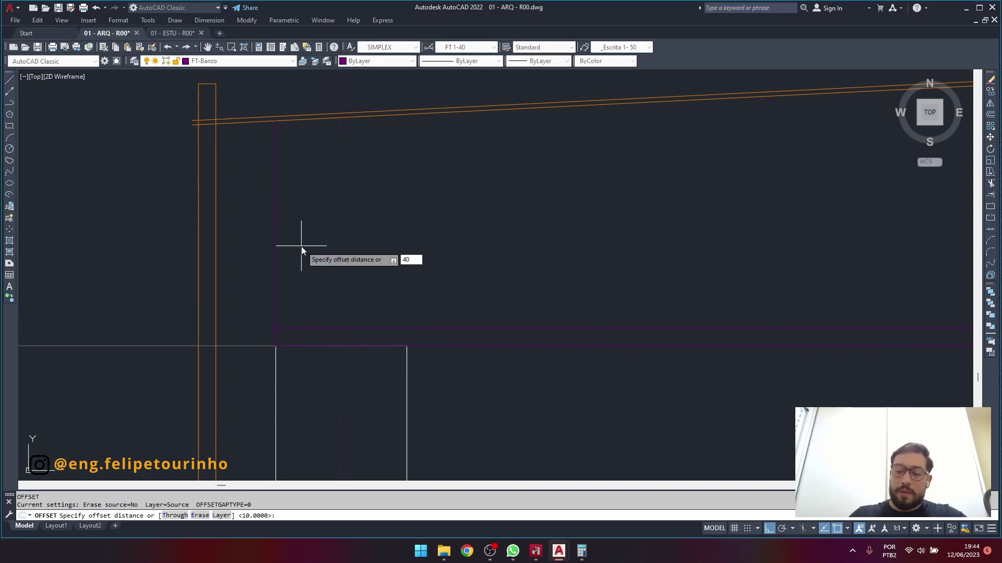
text(40)
key(Return)
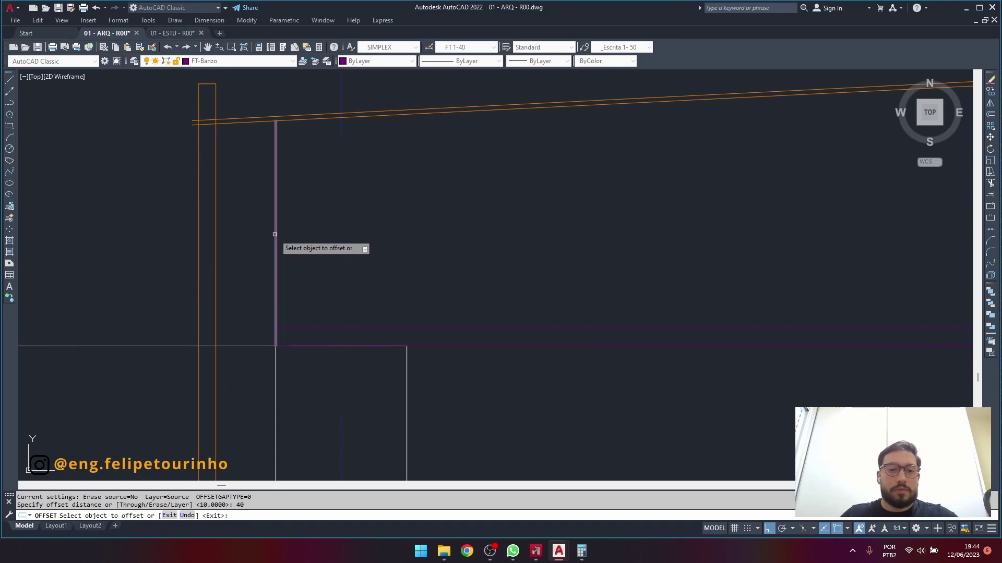
click(276, 239)
click(315, 231)
key(Escape)
Draw a vertical line from the bottom chord's midpoint below the ridge up past the lower sloped line.
scroll(316, 231, down, 2)
scroll(334, 231, down, 4)
middle_drag(384, 235, 286, 260)
scroll(355, 293, down, 2)
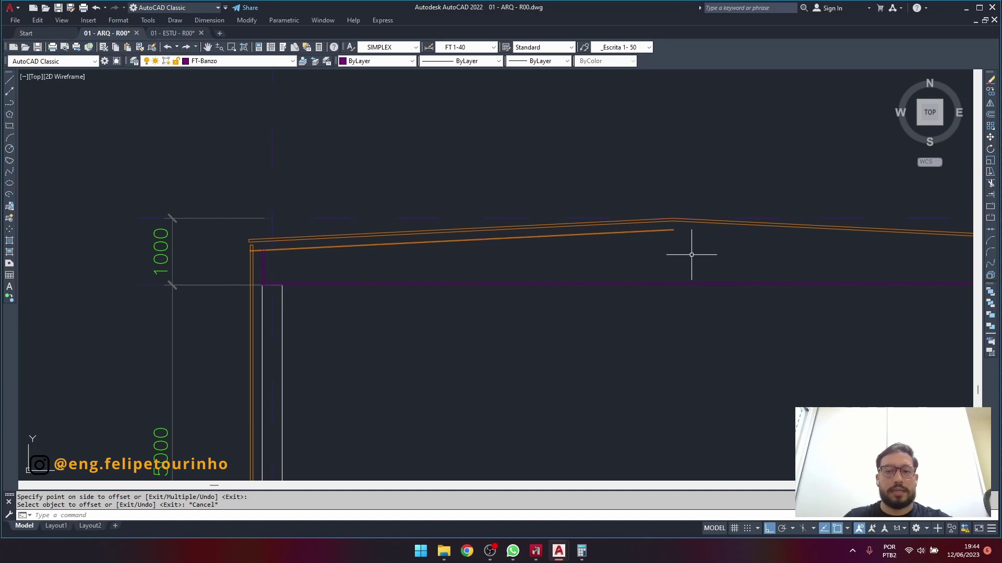
scroll(688, 252, up, 4)
text(l)
key(Return)
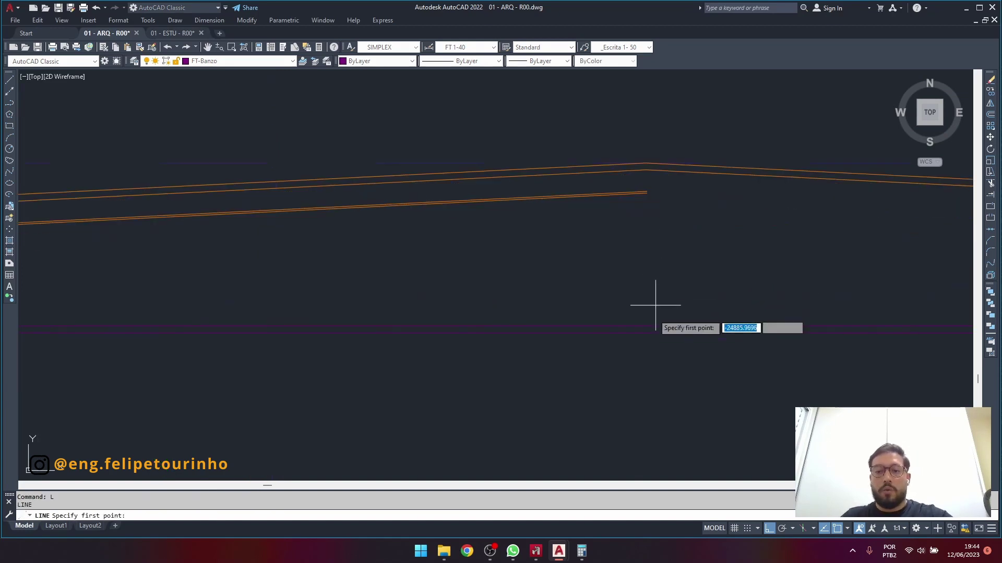
click(646, 332)
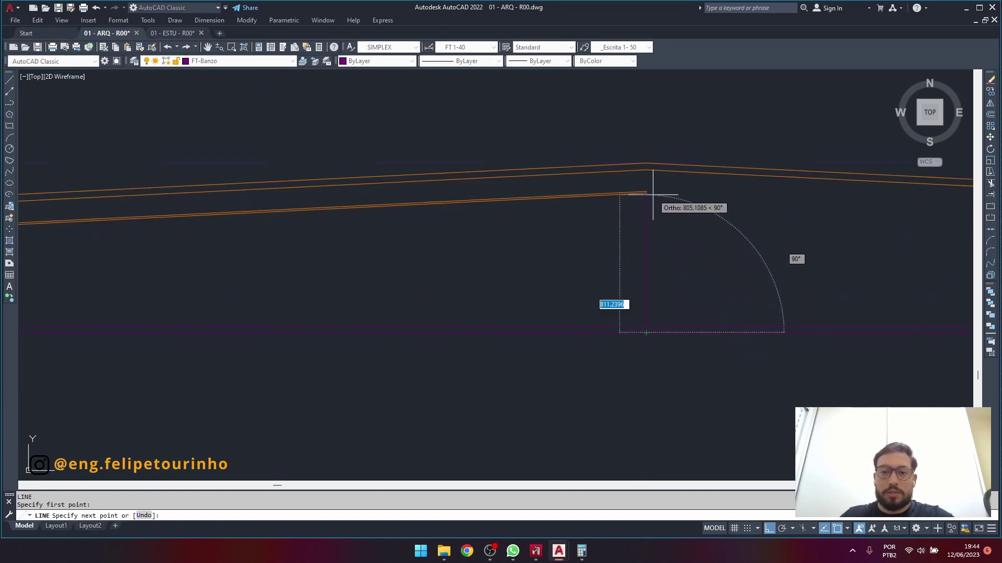
scroll(626, 189, up, 3)
scroll(552, 206, up, 1)
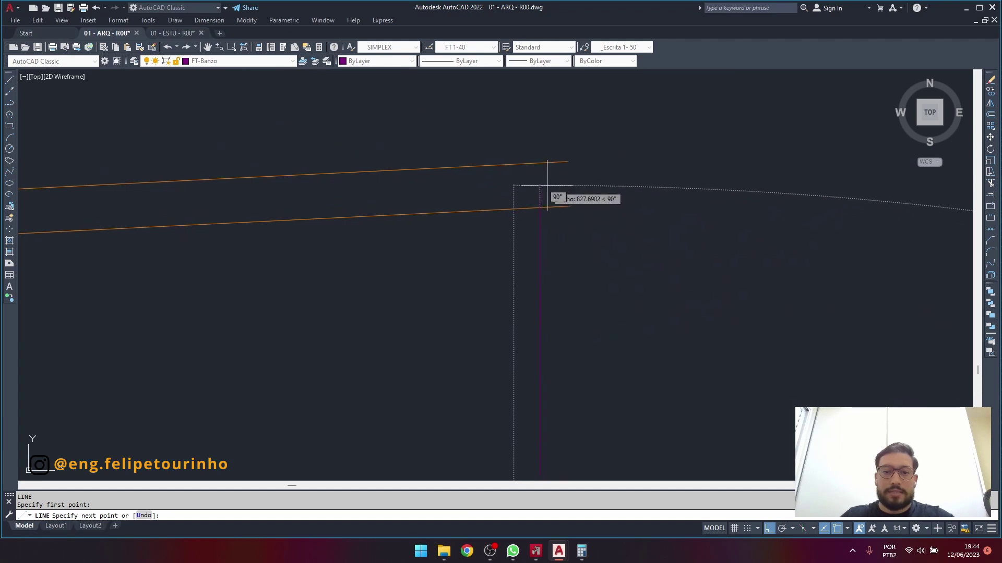
key(Escape)
Trim the end of the vertical line near the ridge that projects above the lower sloped line.
scroll(576, 224, down, 6)
middle_drag(578, 227, 543, 217)
scroll(562, 82, down, 4)
scroll(541, 202, up, 8)
middle_drag(508, 173, 516, 175)
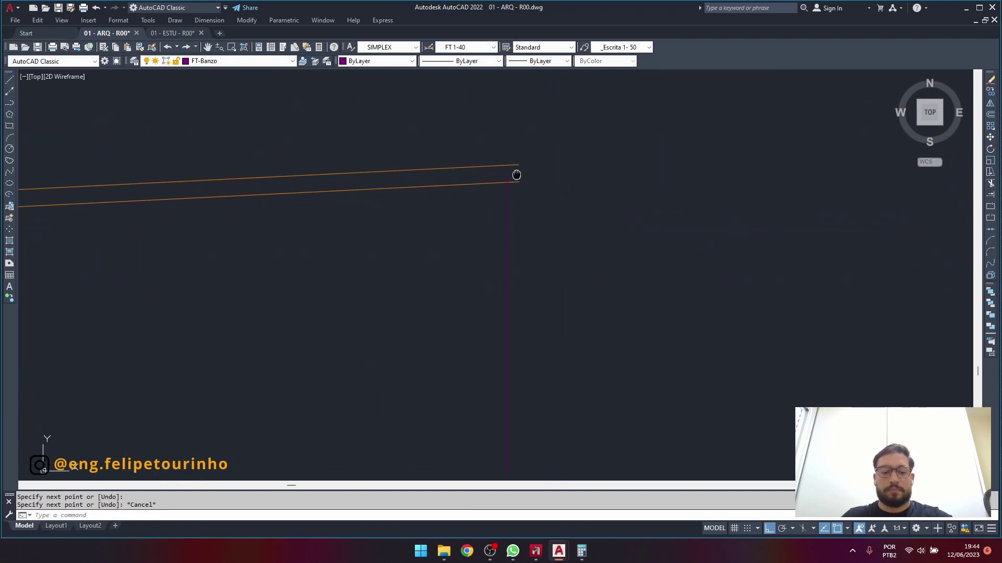
scroll(516, 159, up, 3)
text(tr)
key(Return)
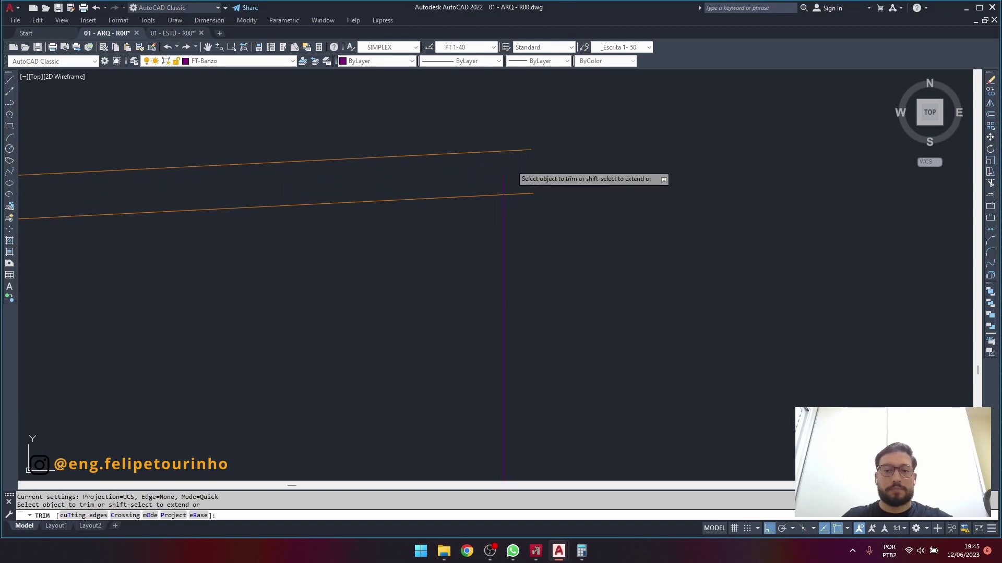
click(510, 166)
key(Escape)
scroll(566, 161, down, 5)
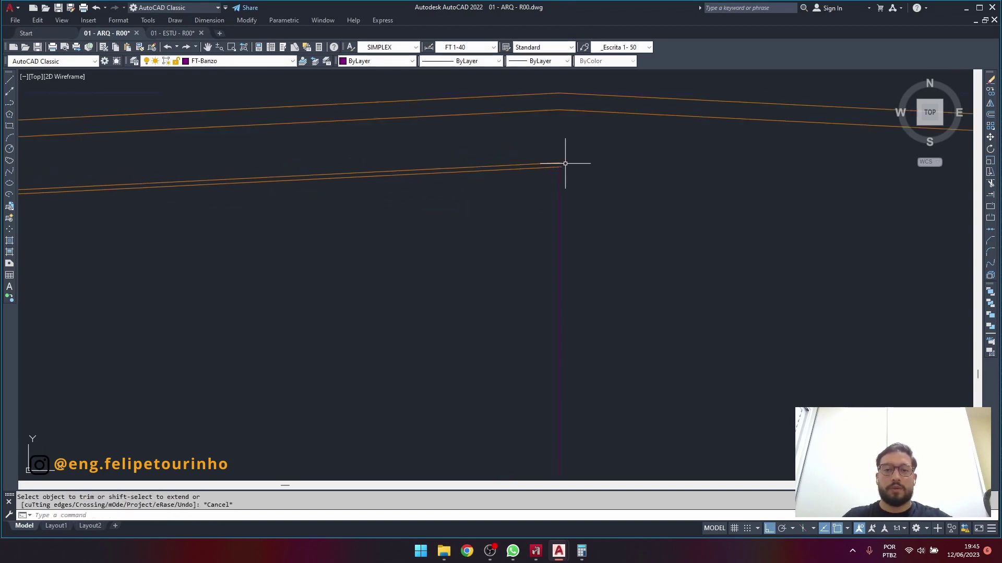
Draw the top chord line along the lower sloped line, from the outer vertical's upper end above the left column to the ridge vertical's upper end.
scroll(522, 156, up, 3)
middle_drag(493, 154, 561, 221)
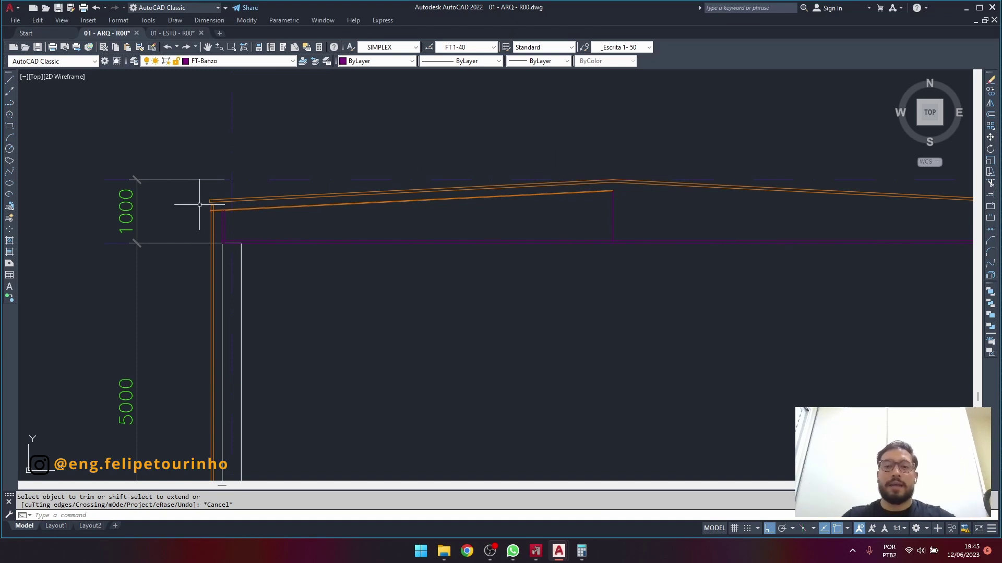
scroll(246, 213, up, 3)
middle_drag(199, 221, 262, 233)
scroll(215, 226, up, 2)
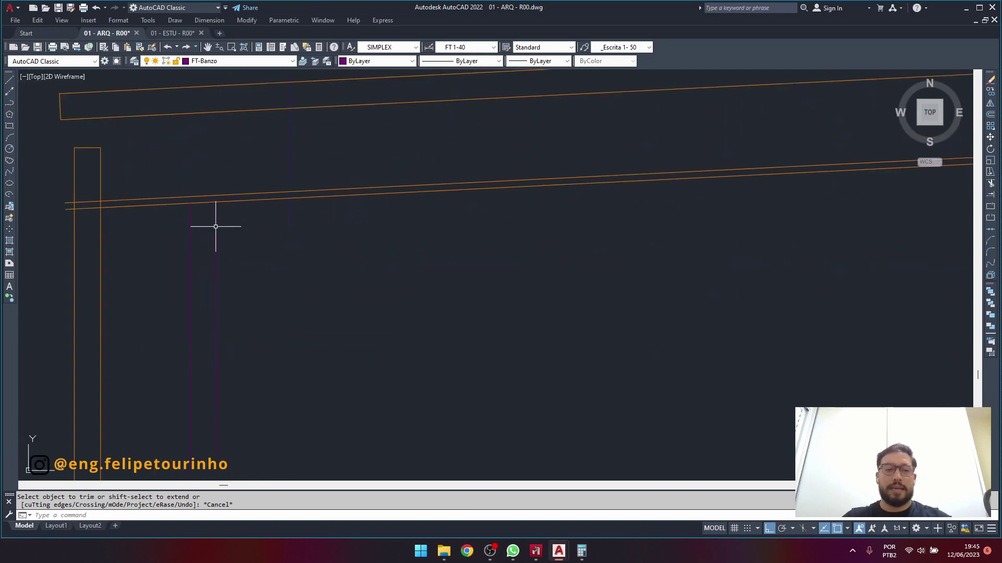
text(l)
key(Return)
click(189, 193)
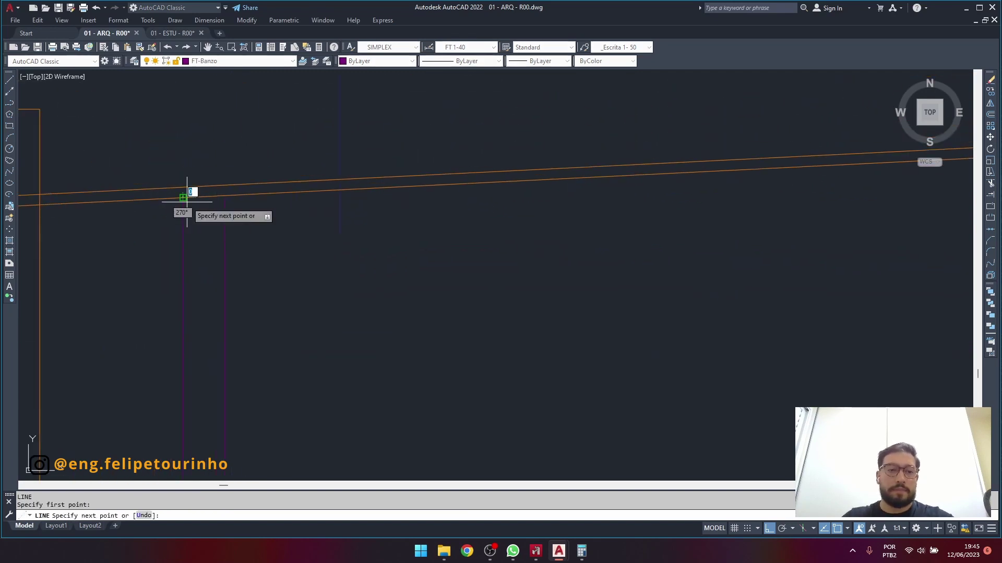
scroll(190, 192, up, 3)
scroll(656, 217, up, 2)
scroll(833, 128, up, 2)
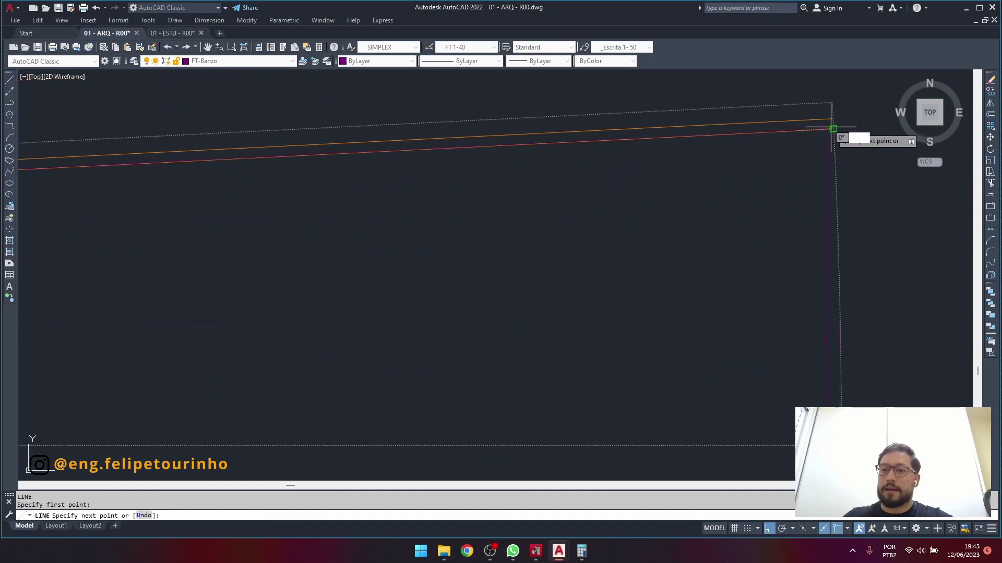
click(807, 136)
key(Escape)
key(Escape)
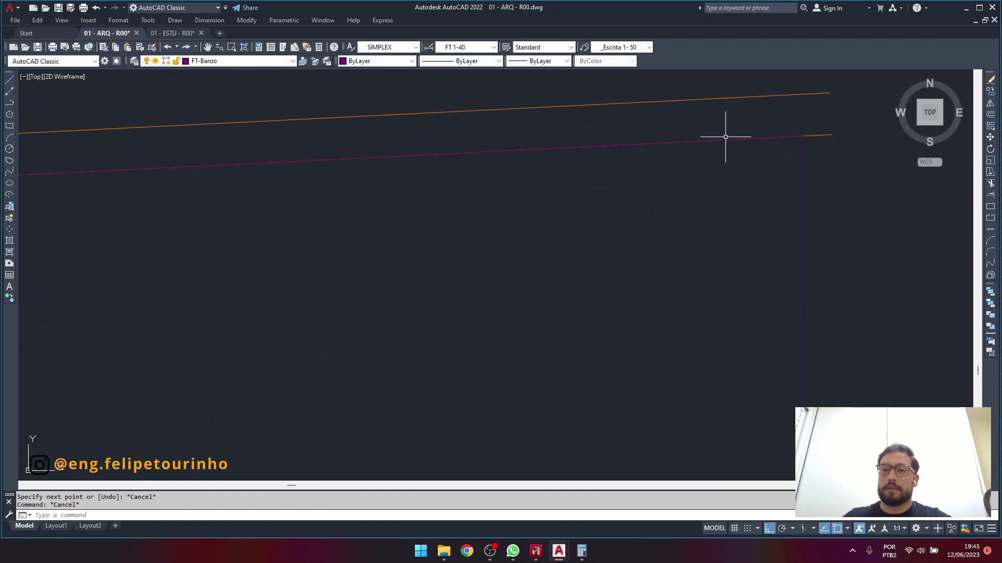
Copy the top chord line 40 mm straight down.
click(728, 140)
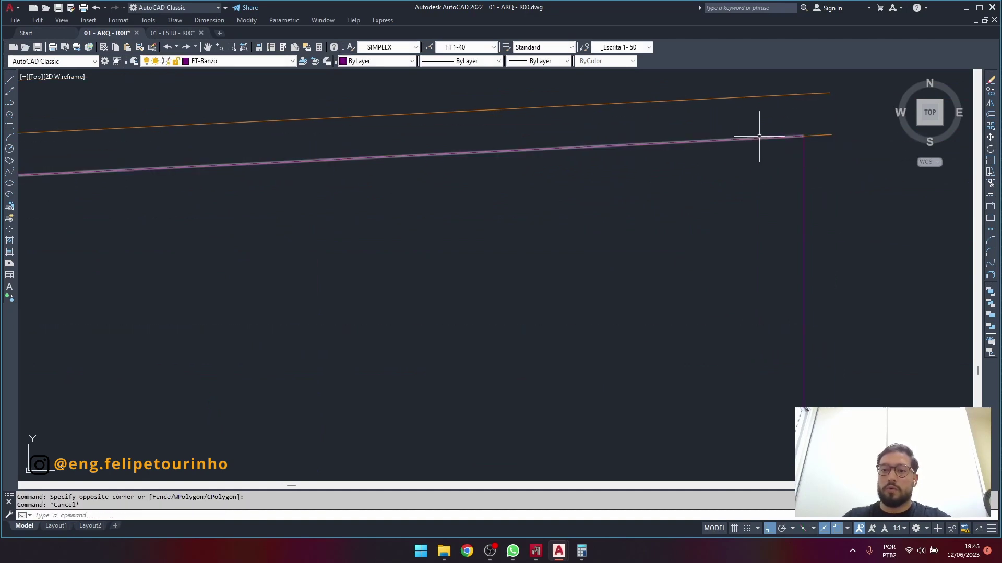
click(722, 171)
text(co)
key(Return)
click(720, 176)
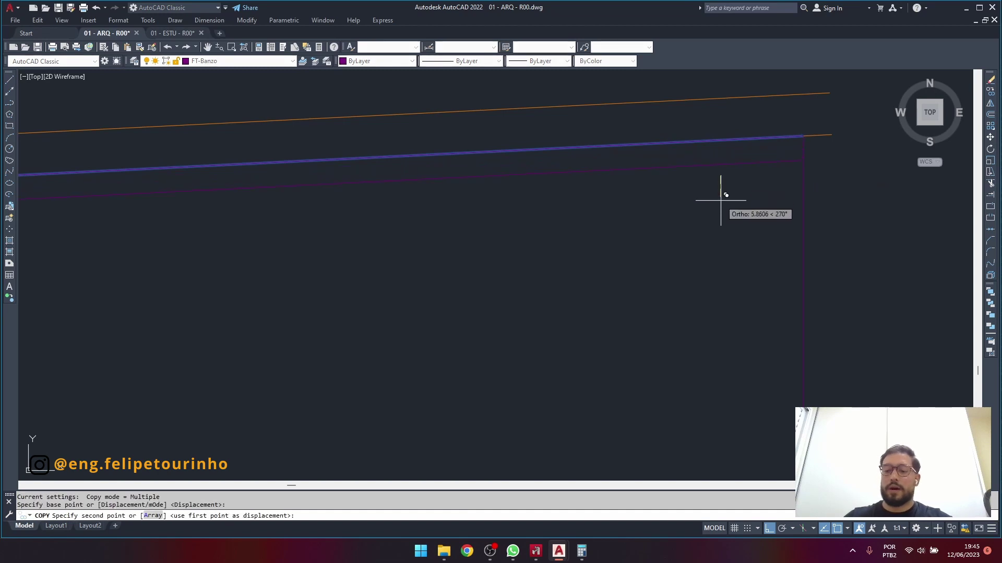
text(40)
key(Return)
key(Escape)
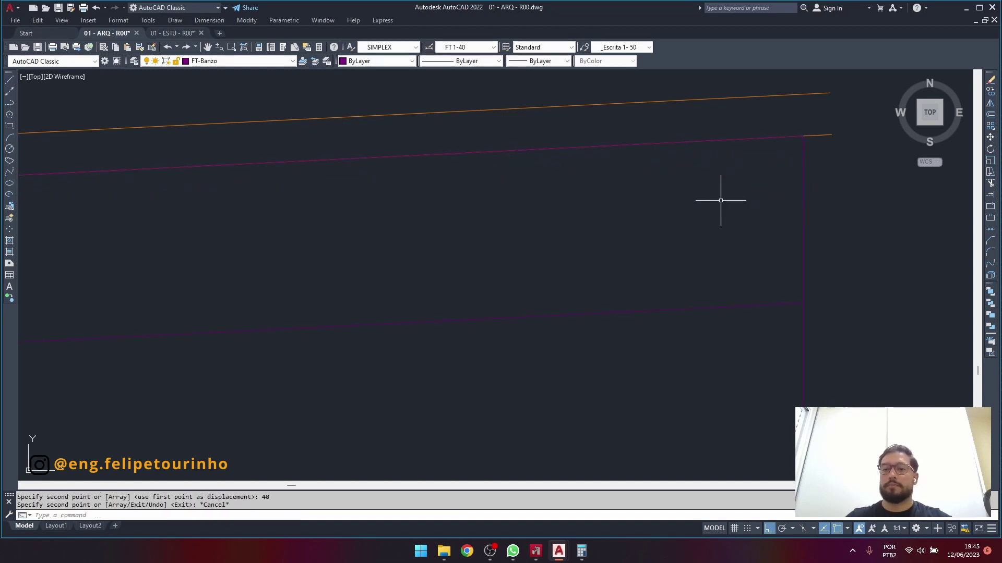
Examine the top chord between the left column and the ridge, along with the roof purlin pre-sizing note beside the front elevation.
scroll(720, 201, down, 5)
scroll(375, 214, up, 6)
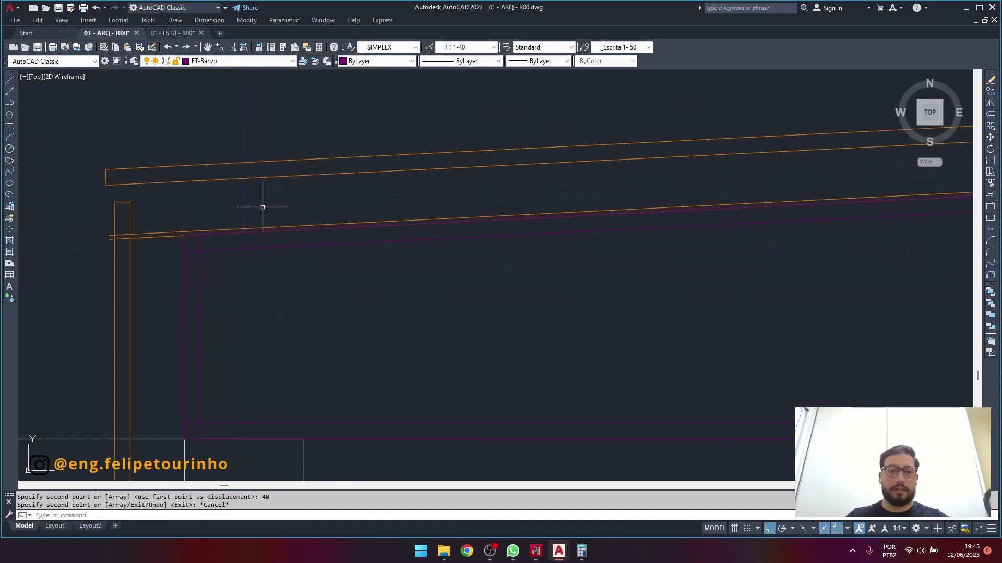
scroll(458, 216, down, 6)
middle_drag(626, 214, 512, 227)
scroll(695, 206, up, 3)
scroll(659, 238, down, 4)
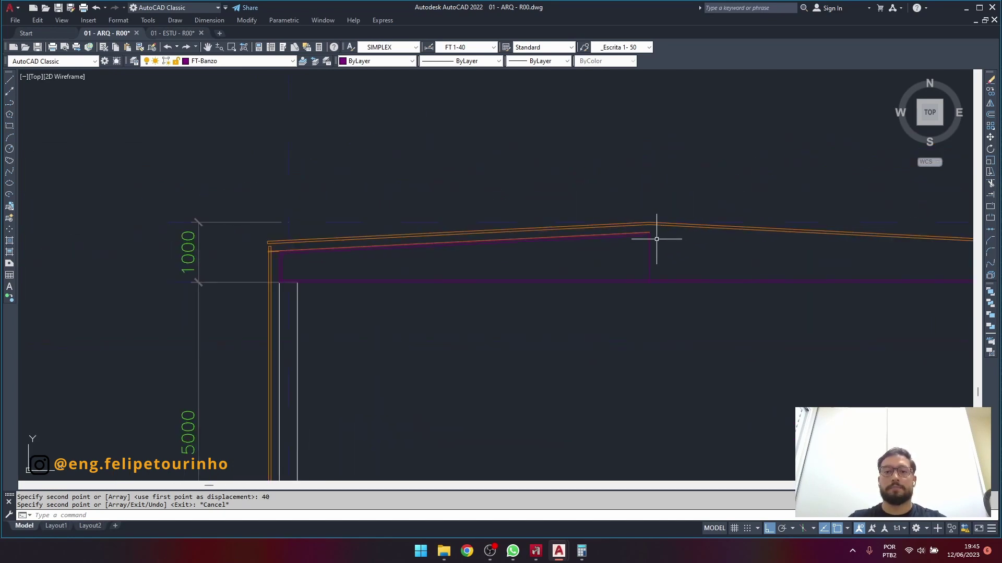
scroll(660, 234, up, 3)
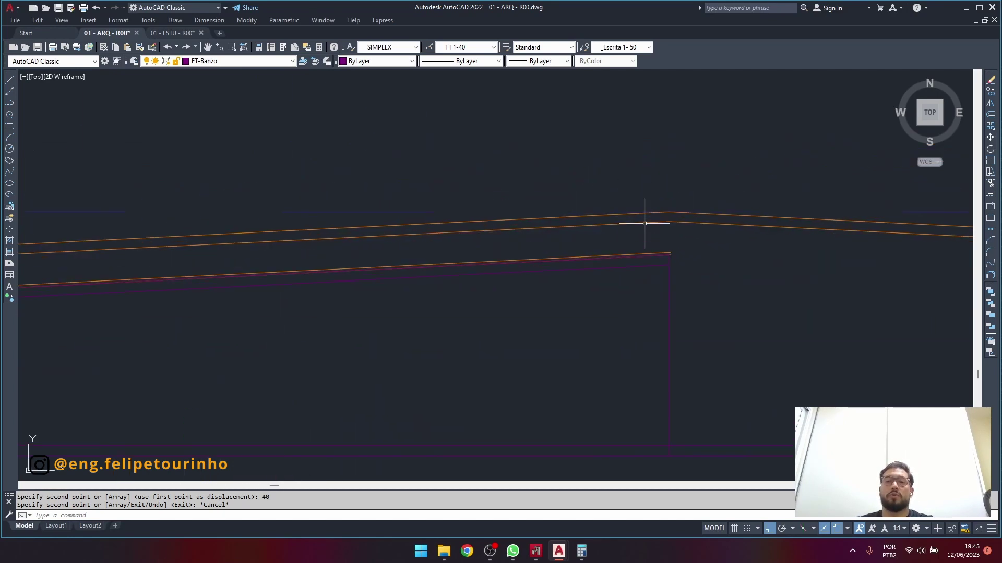
scroll(642, 256, up, 6)
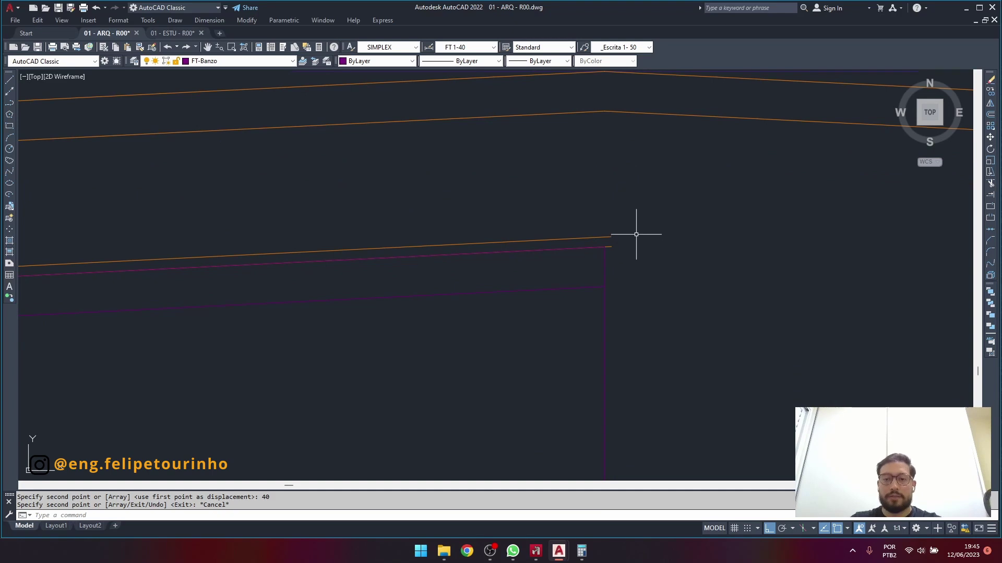
scroll(629, 239, up, 2)
scroll(605, 247, down, 5)
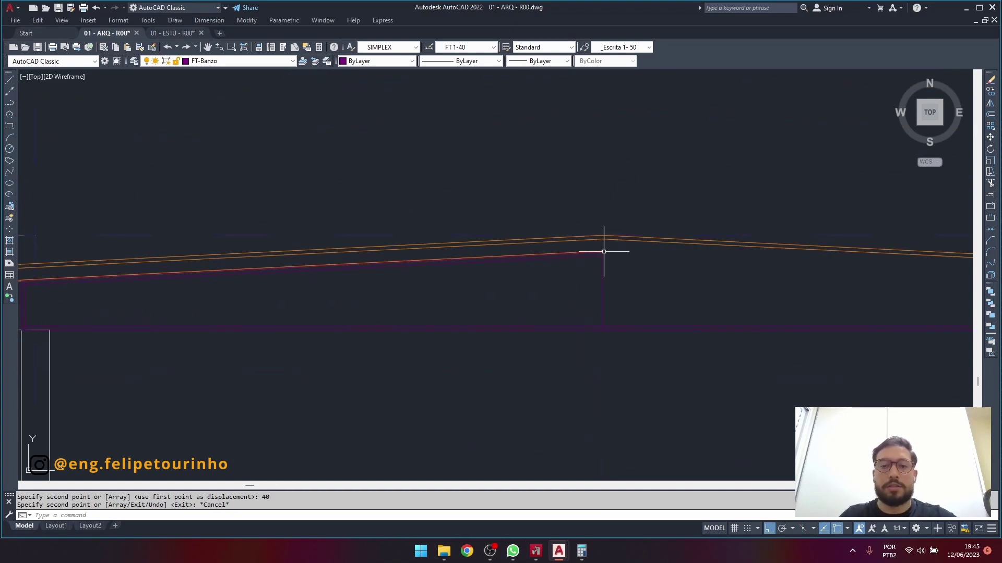
scroll(548, 250, up, 4)
middle_drag(545, 253, 393, 246)
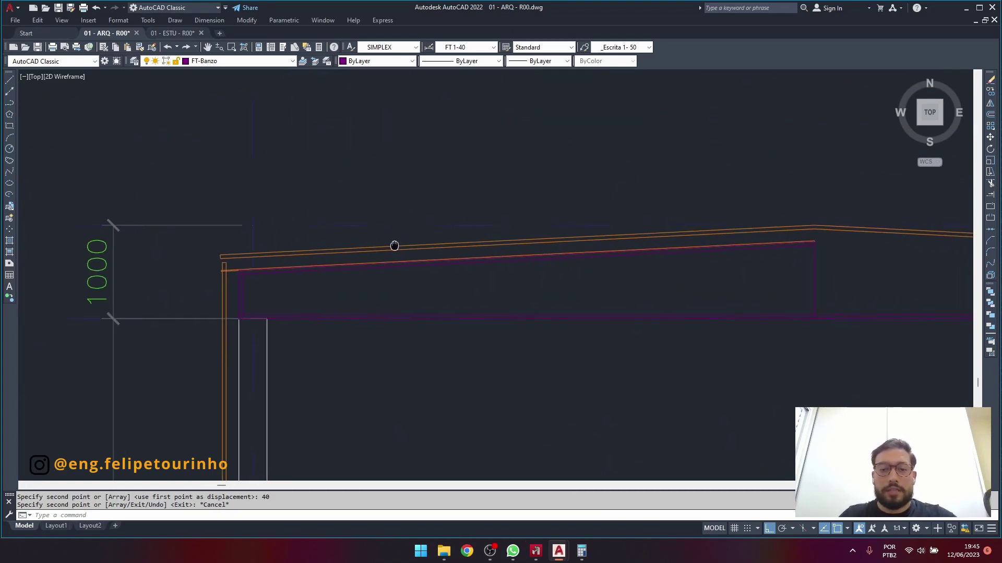
scroll(232, 284, up, 4)
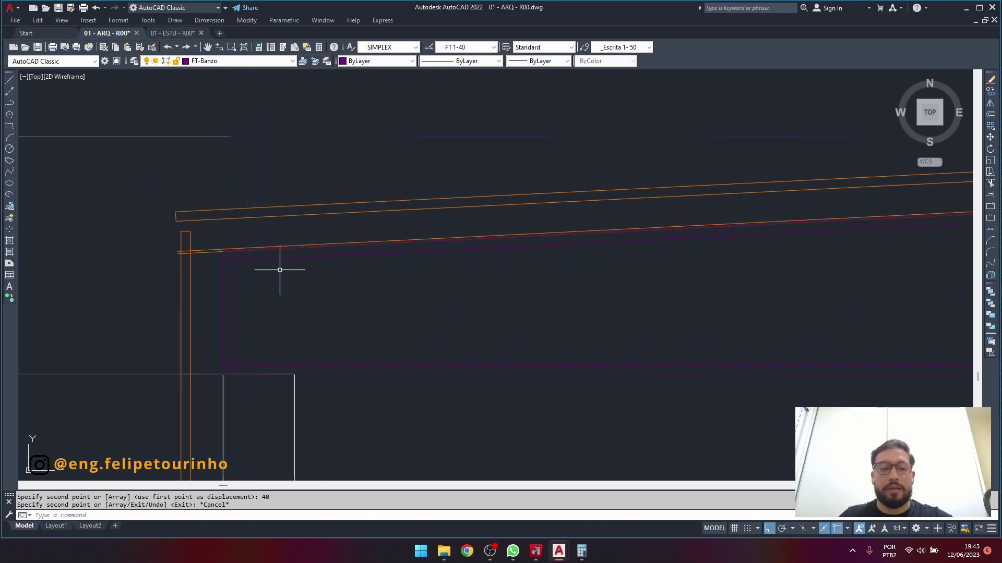
scroll(280, 268, down, 3)
middle_drag(280, 268, 265, 270)
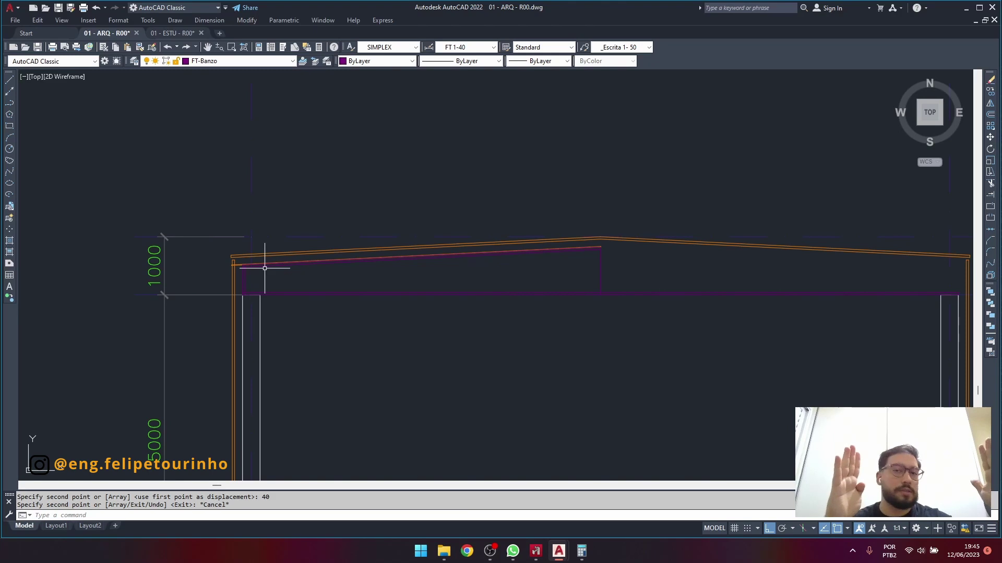
scroll(264, 269, up, 8)
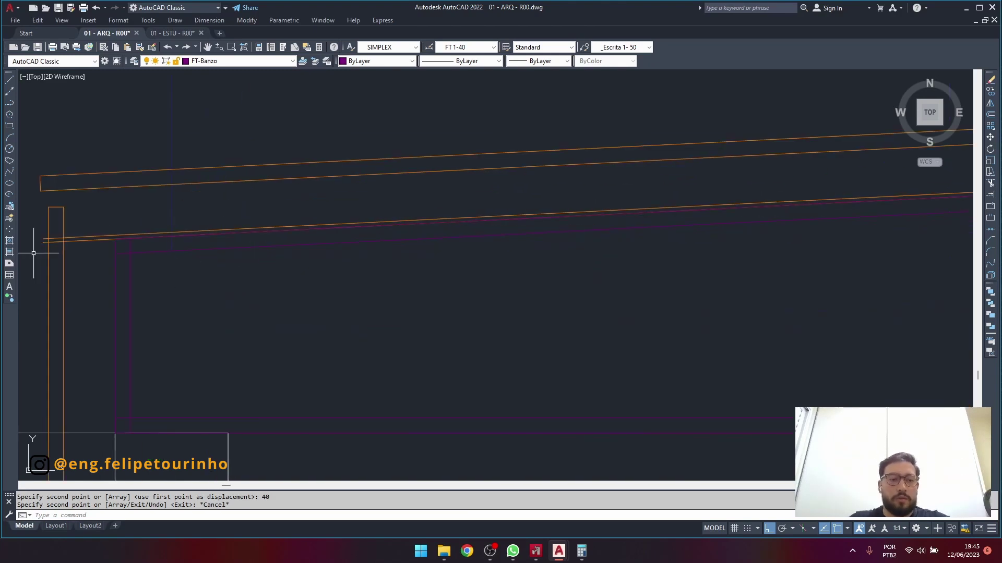
middle_drag(47, 253, 192, 283)
scroll(253, 252, down, 6)
scroll(270, 252, down, 7)
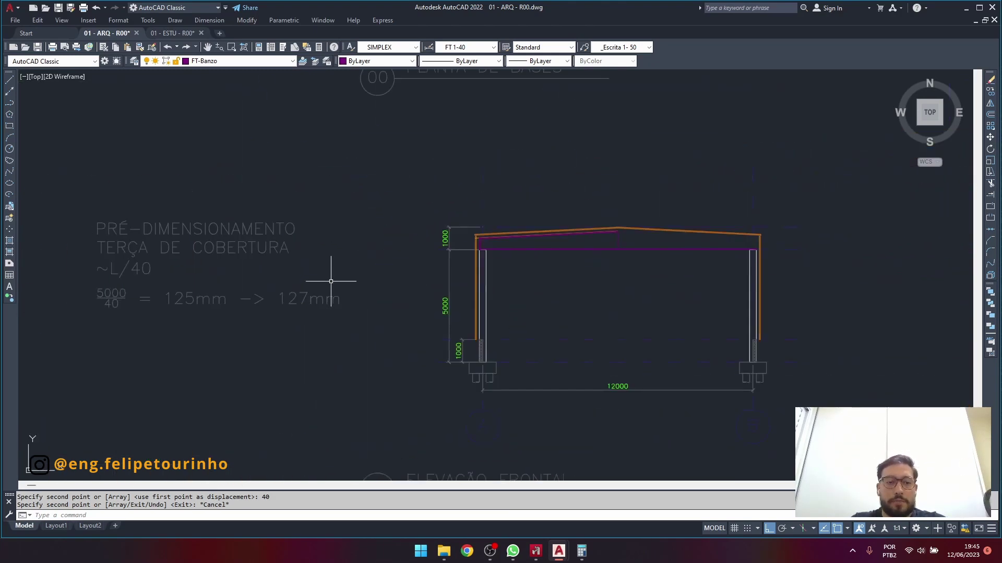
click(273, 270)
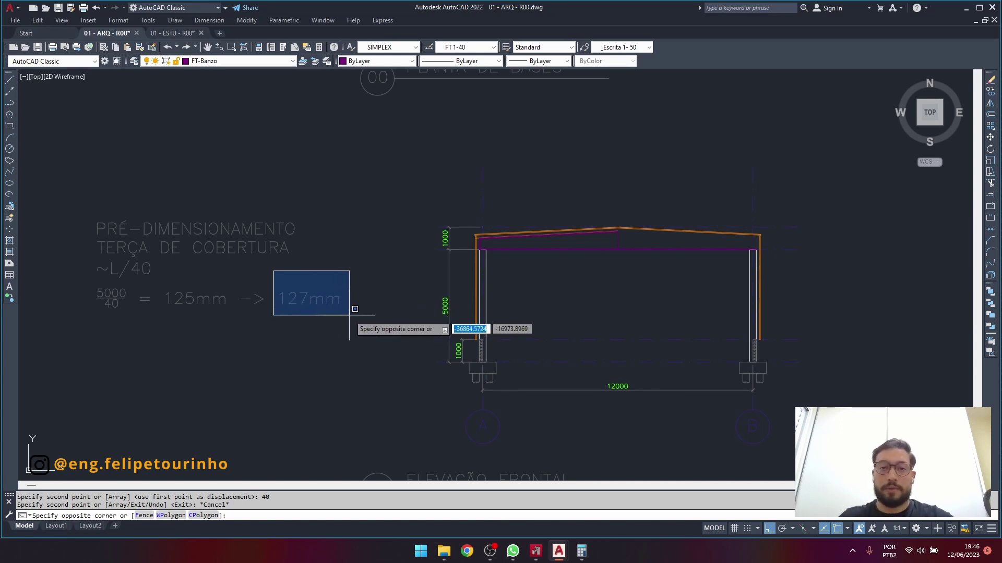
key(Escape)
Set the UCS origin at the top chord's start above the left column, with the X axis aligned along the chord toward the ridge.
scroll(425, 287, up, 6)
middle_drag(445, 279, 350, 242)
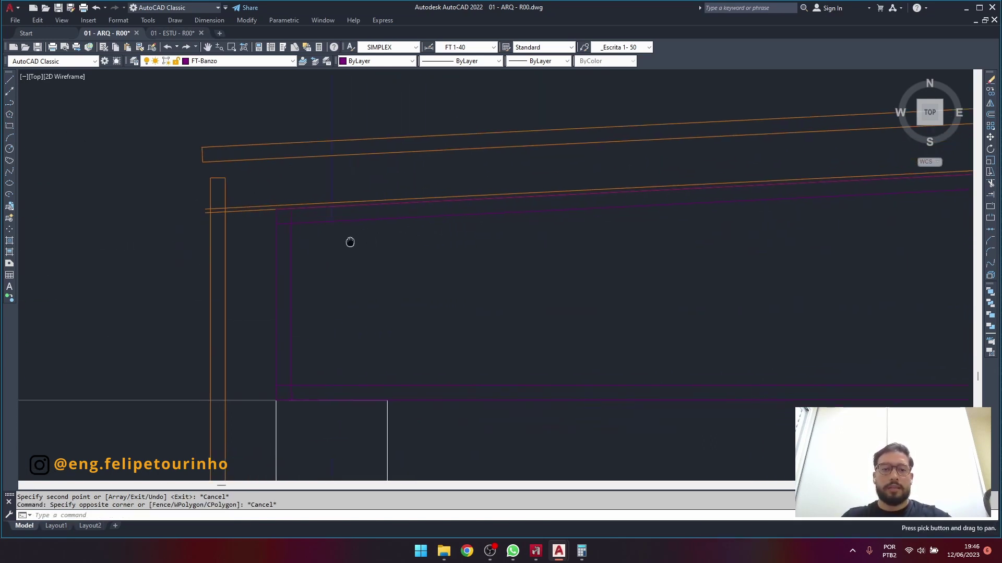
scroll(290, 201, up, 4)
text(UCS)
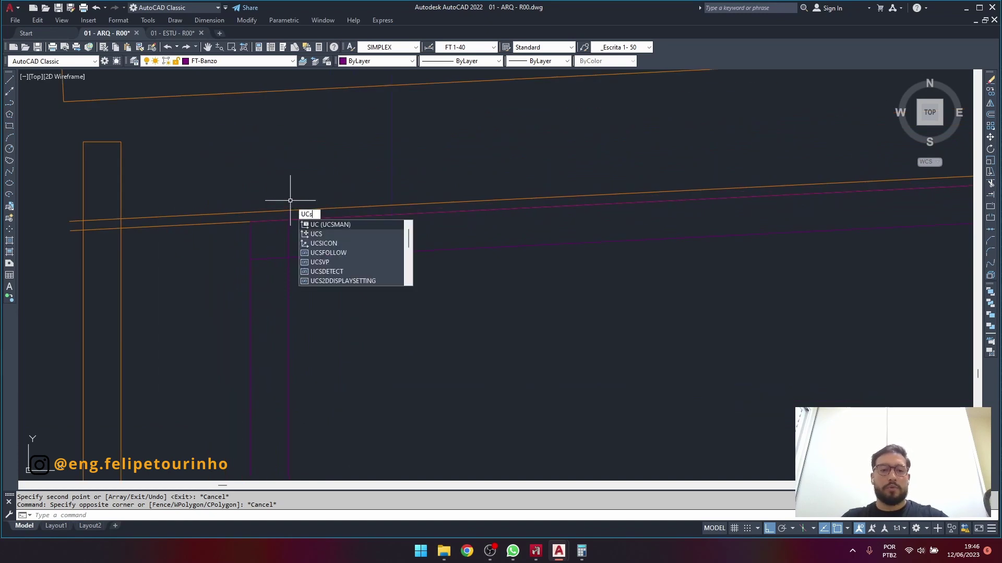
key(Return)
click(250, 221)
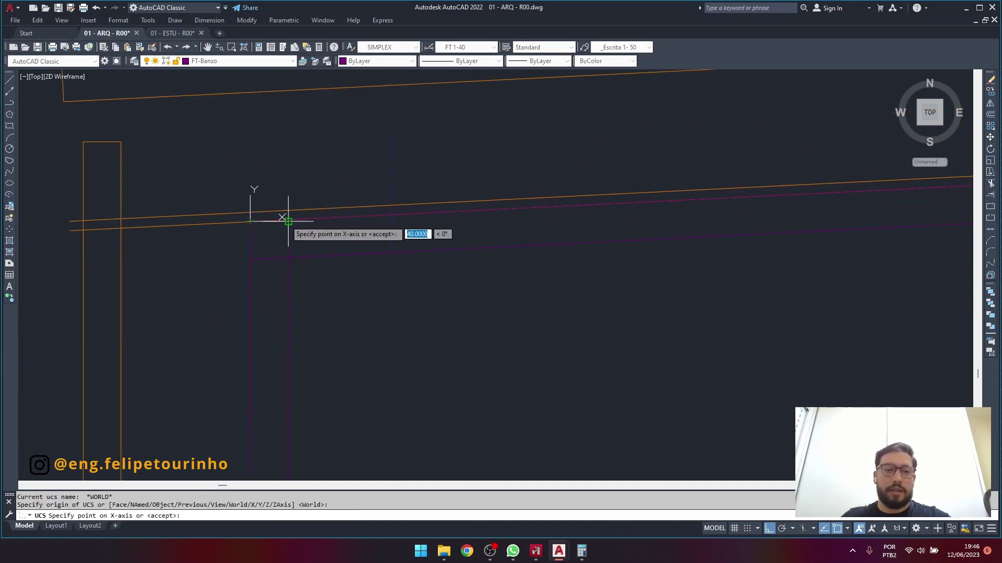
scroll(290, 214, down, 2)
scroll(295, 209, down, 3)
scroll(594, 205, up, 4)
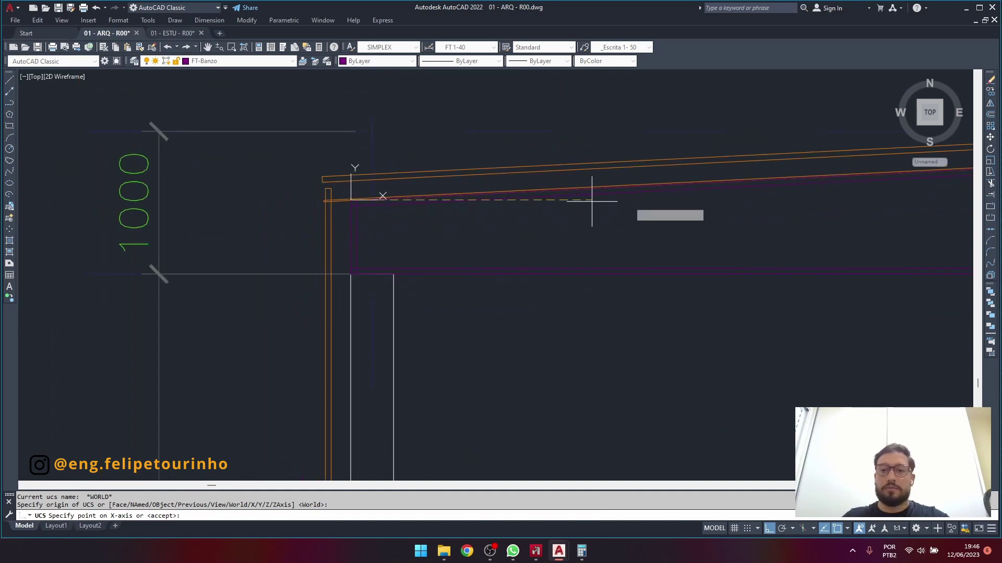
scroll(738, 197, down, 4)
scroll(656, 208, up, 1)
scroll(656, 209, up, 6)
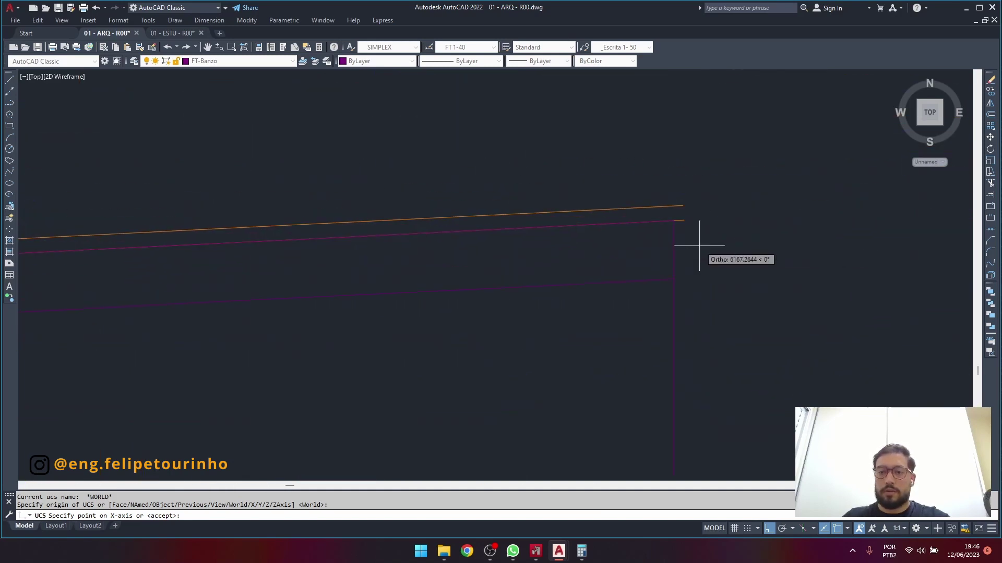
click(647, 191)
key(Return)
Start the purlin profile polyline at the UCS origin with a 50 mm bottom flange running outward along the slope and a 127 mm web perpendicular upward.
scroll(600, 195, down, 3)
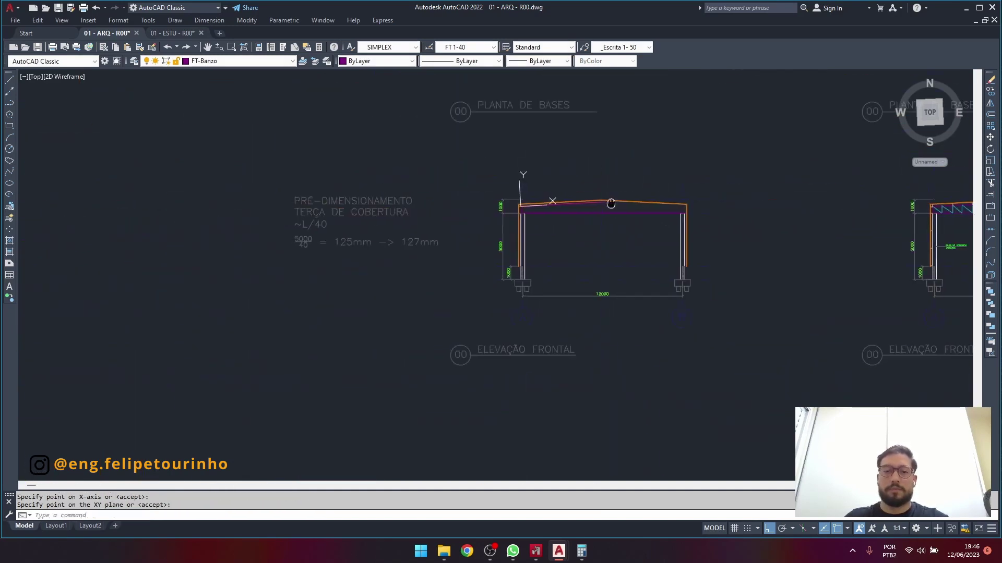
scroll(652, 168, up, 5)
scroll(576, 165, up, 6)
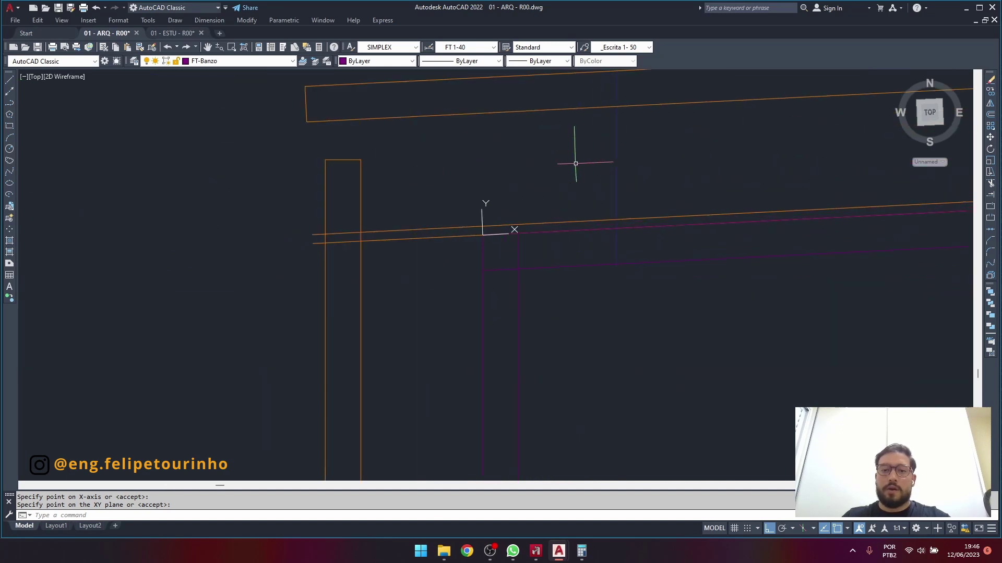
scroll(503, 217, up, 2)
scroll(599, 201, down, 2)
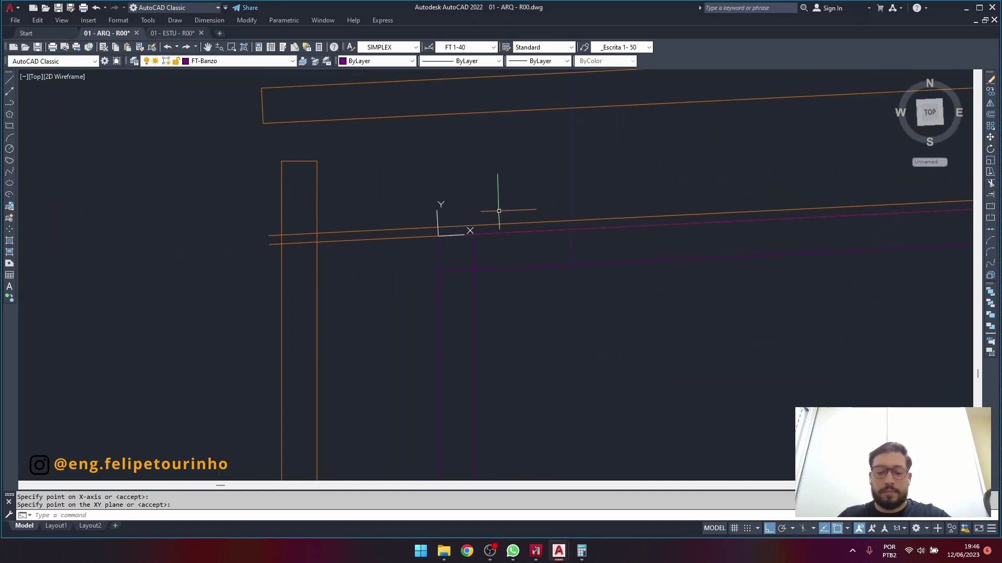
text(pl)
key(Return)
scroll(475, 225, up, 4)
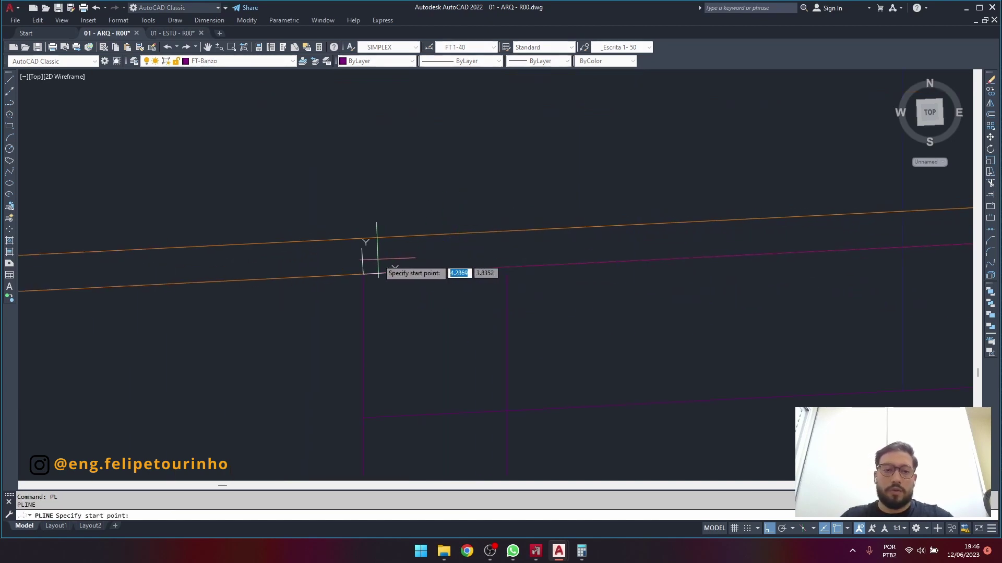
click(364, 273)
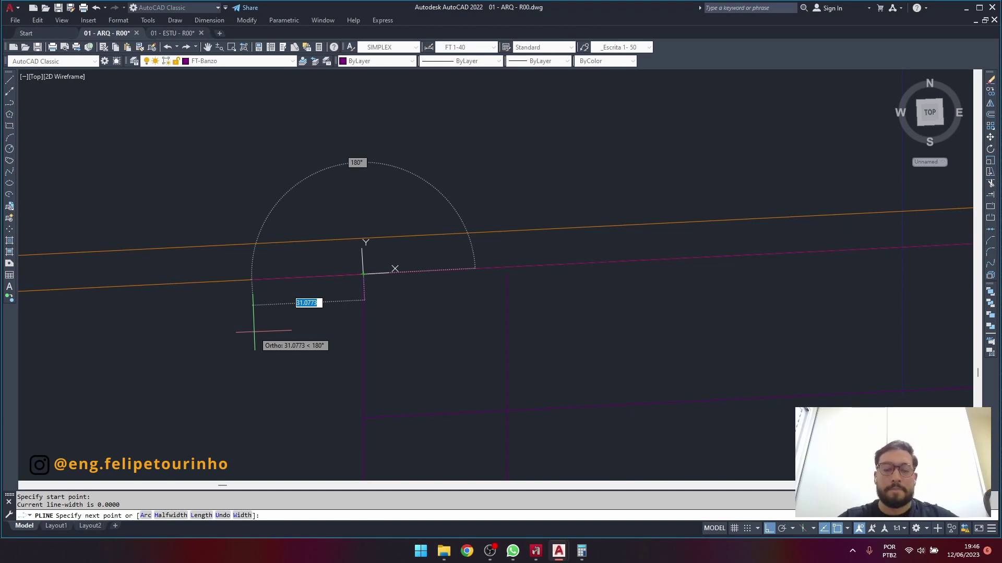
text(50)
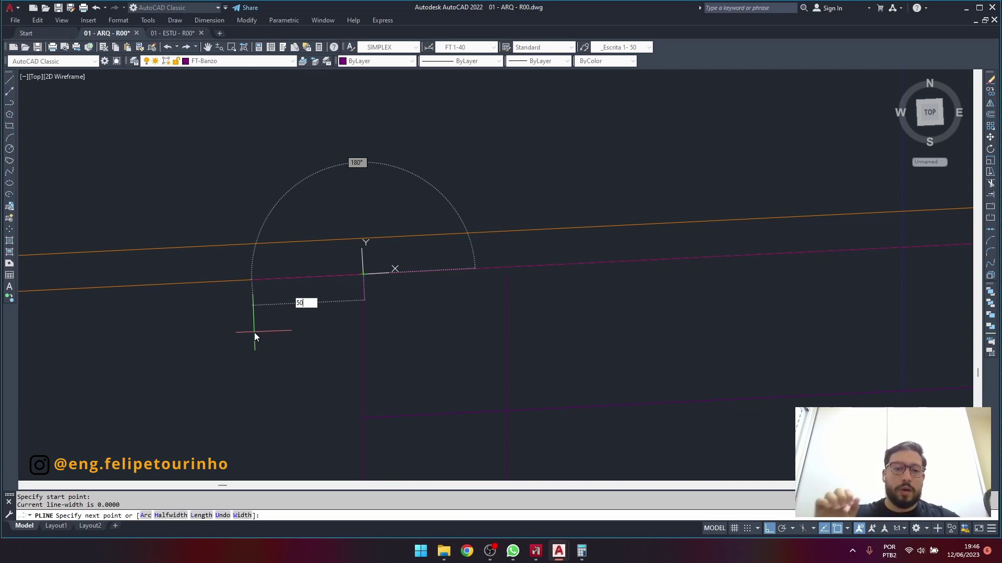
key(Return)
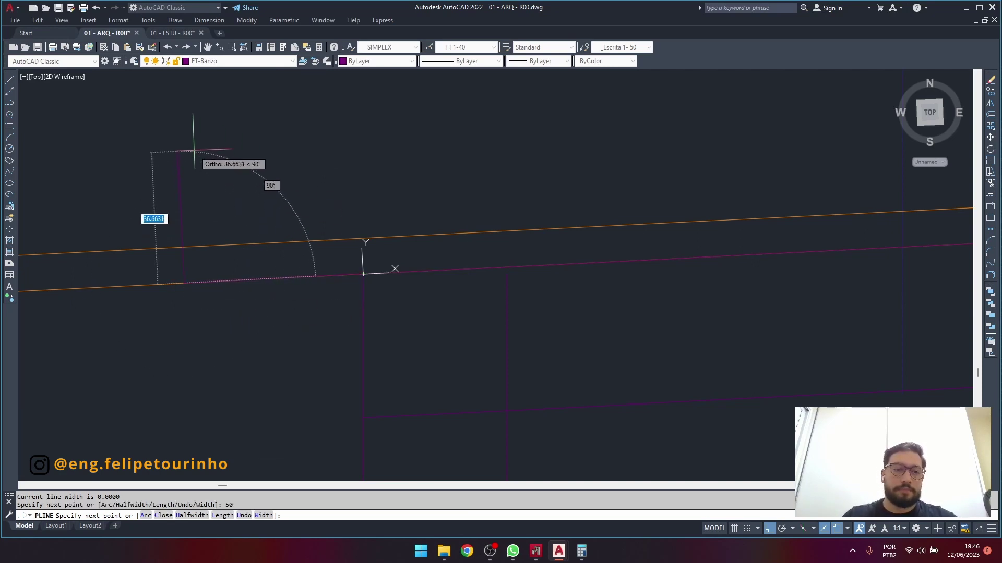
middle_drag(194, 139, 555, 284)
scroll(555, 284, down, 2)
text(127)
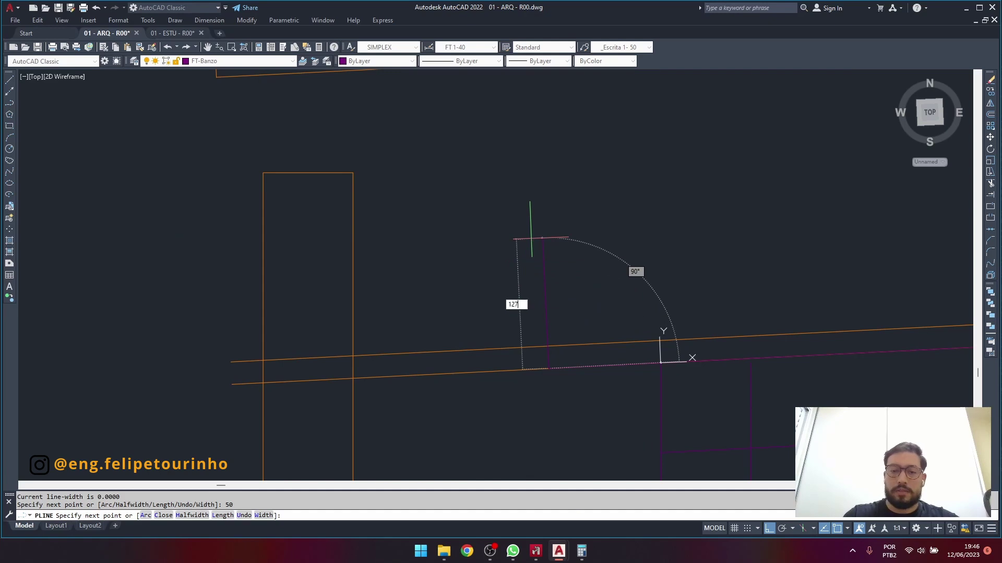
key(Return)
middle_drag(655, 154, 472, 225)
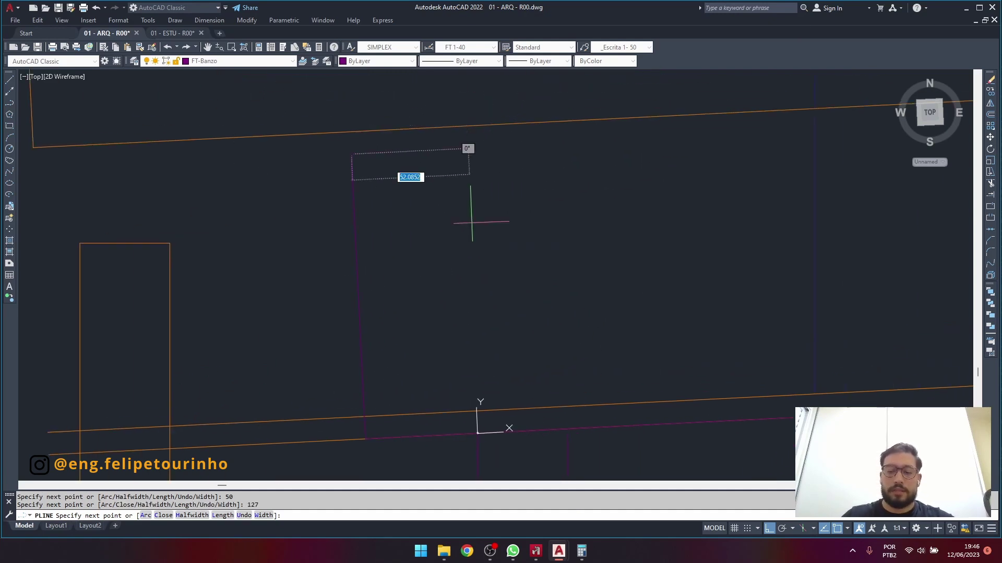
Finish the purlin polyline with a 50 mm top flange running back toward the span and a 15 mm lip pointing down.
text(50)
key(Return)
text(15)
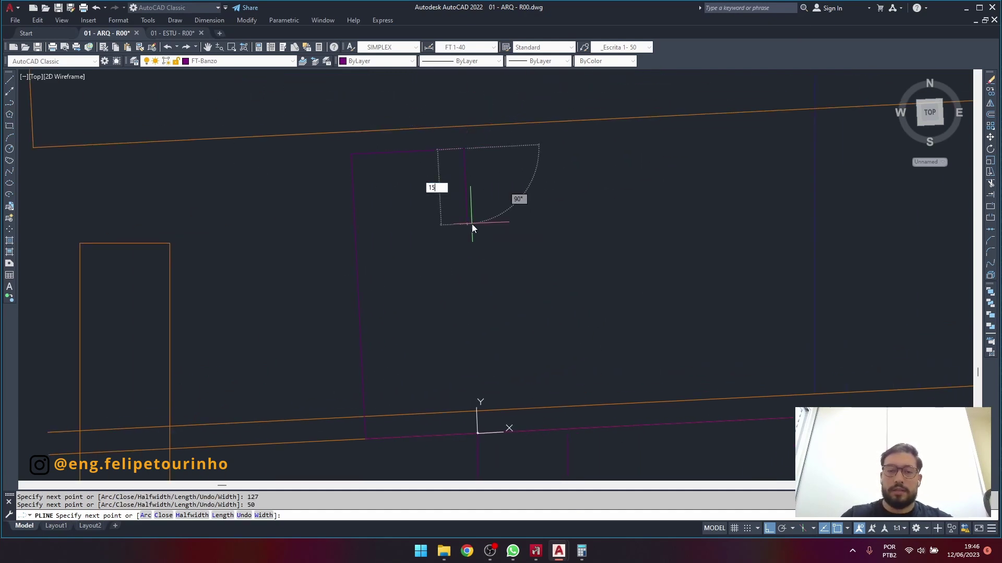
key(Return)
key(Return)
key(Return)
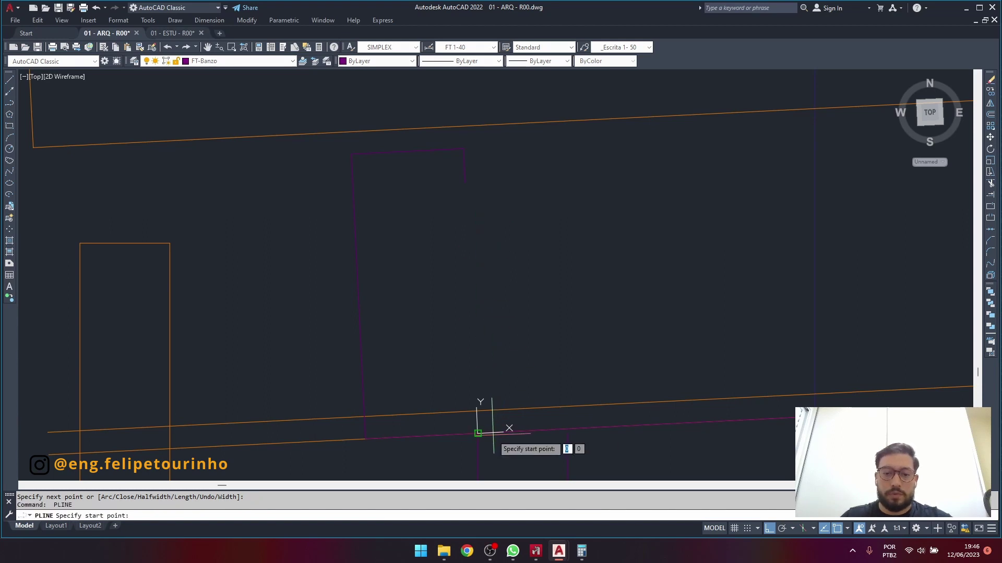
Draw the purlin's bottom lip as a 15 mm segment perpendicular upward from the UCS origin.
click(478, 433)
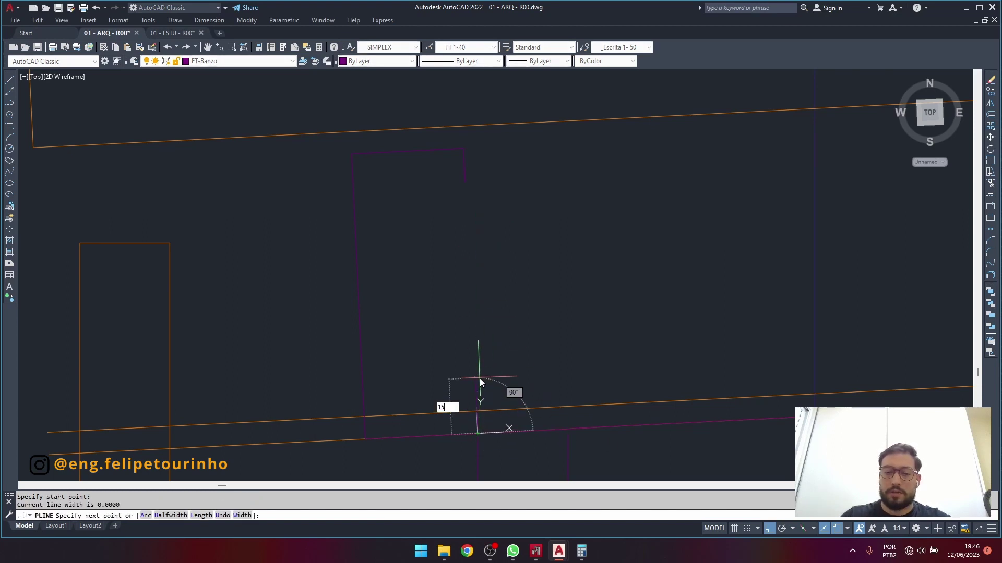
key(Return)
key(Escape)
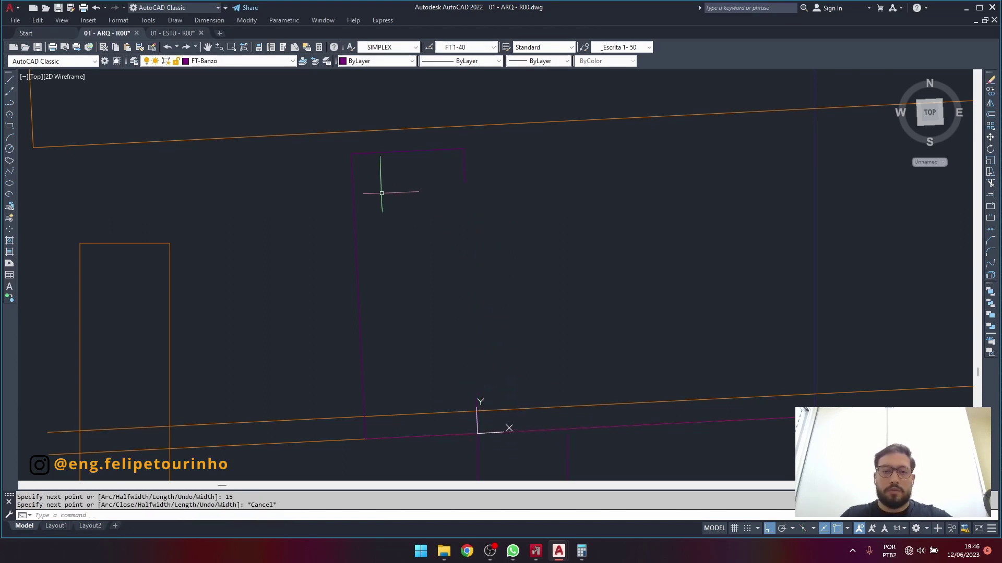
Assign all purlin profile segments to the FT-Terças layer and join them into one polyline.
click(339, 146)
click(510, 428)
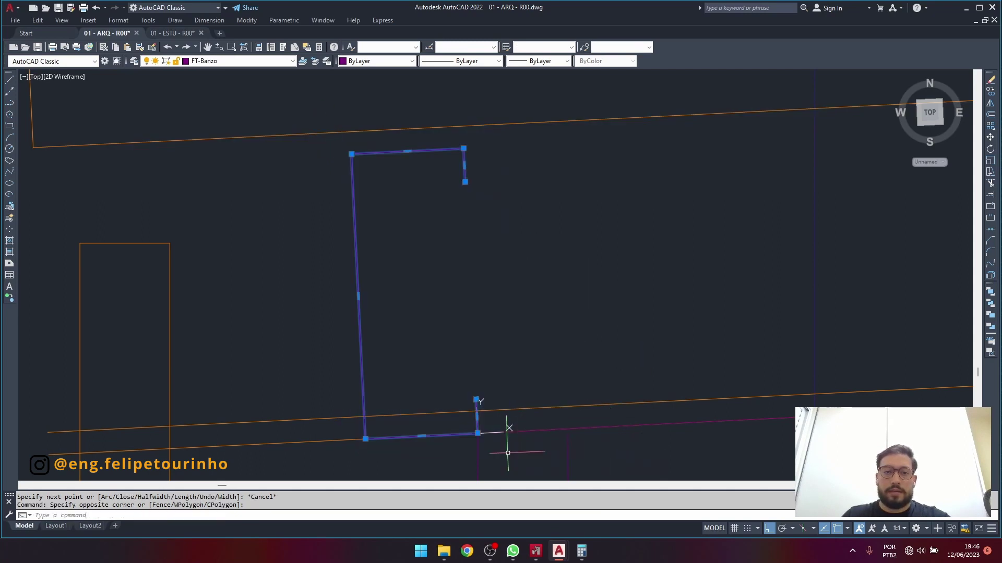
click(238, 62)
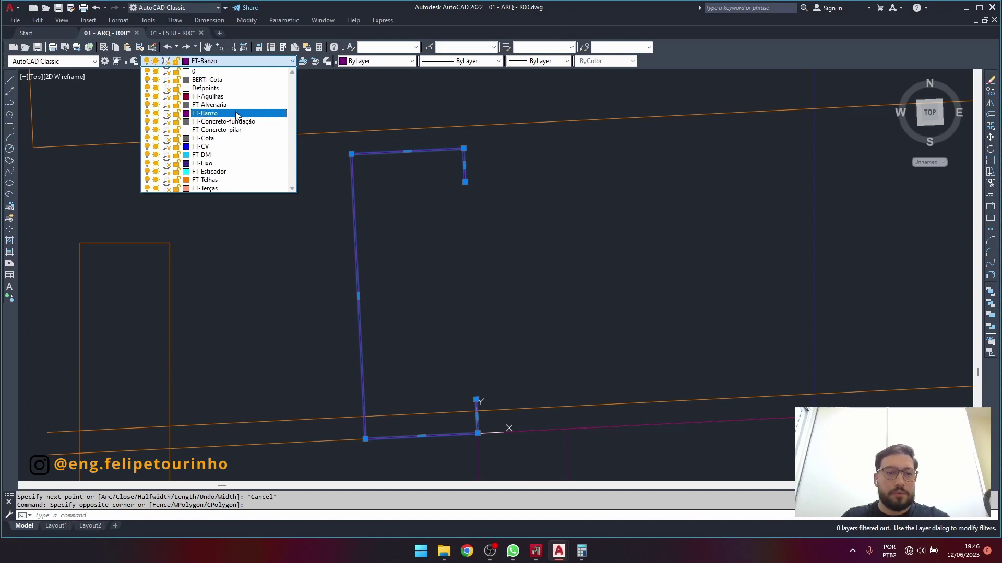
click(215, 187)
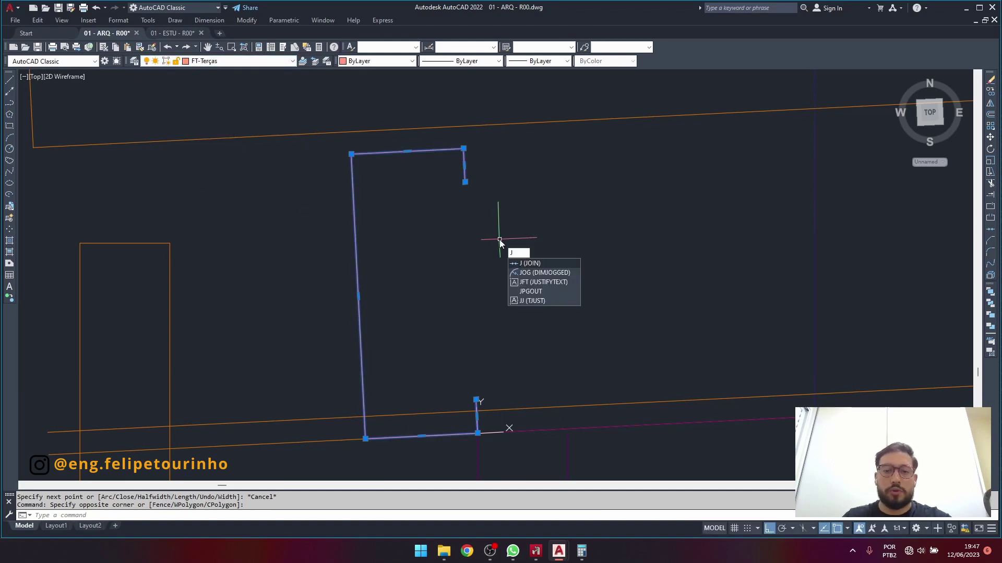
key(Return)
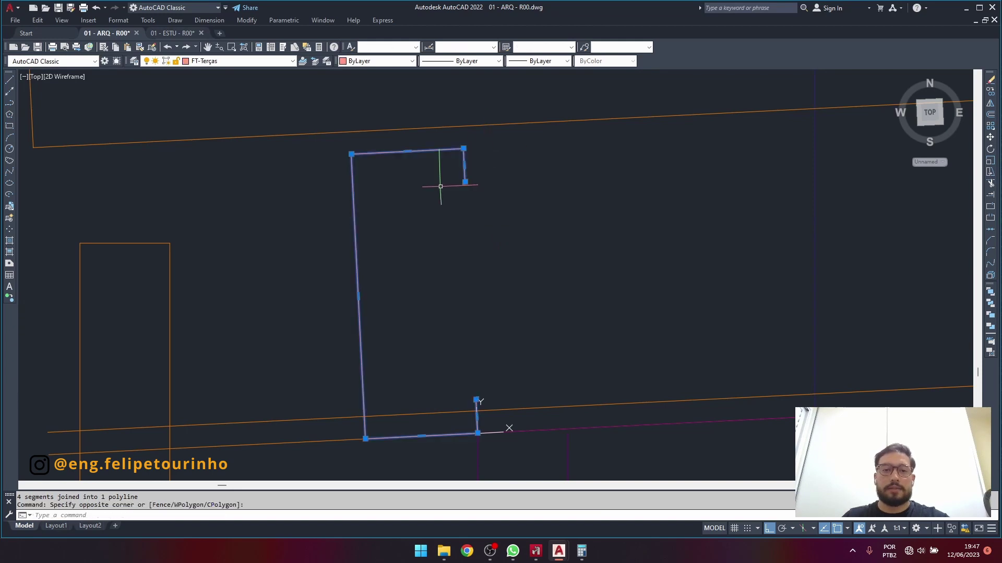
Offset the purlin polyline 2.25 mm toward the inside of the profile to form its wall thickness.
key(Escape)
key(Escape)
text(o)
key(Return)
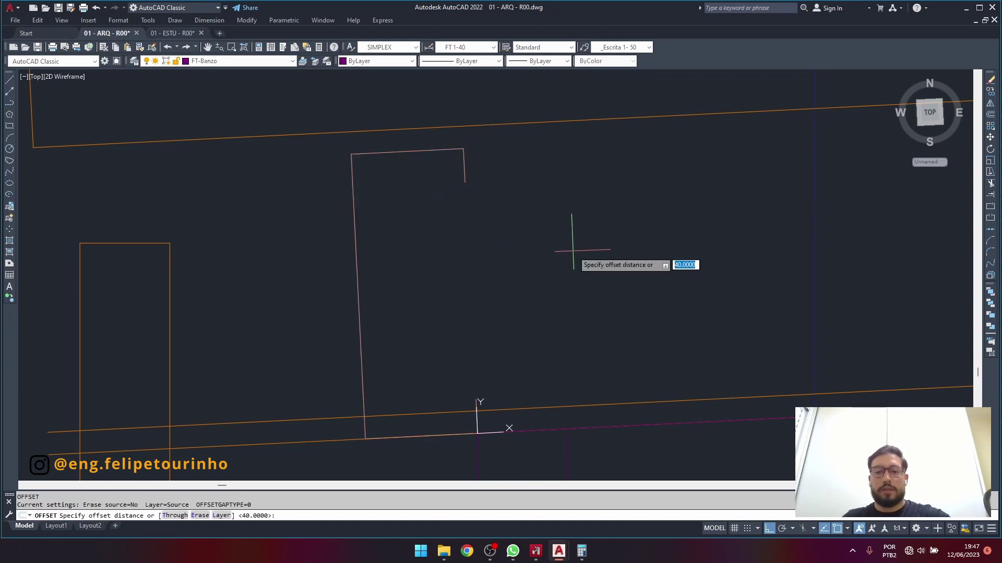
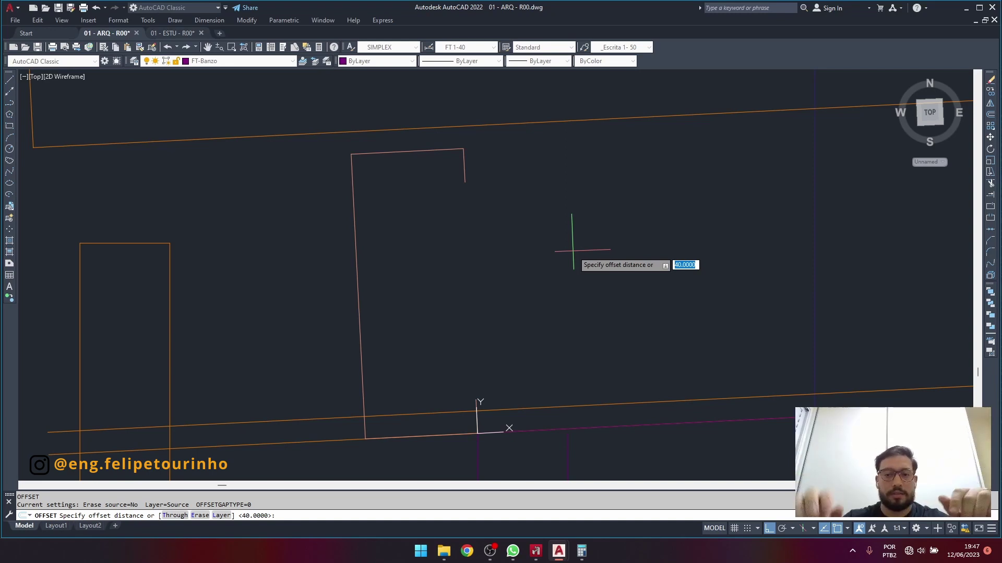
text(2.25)
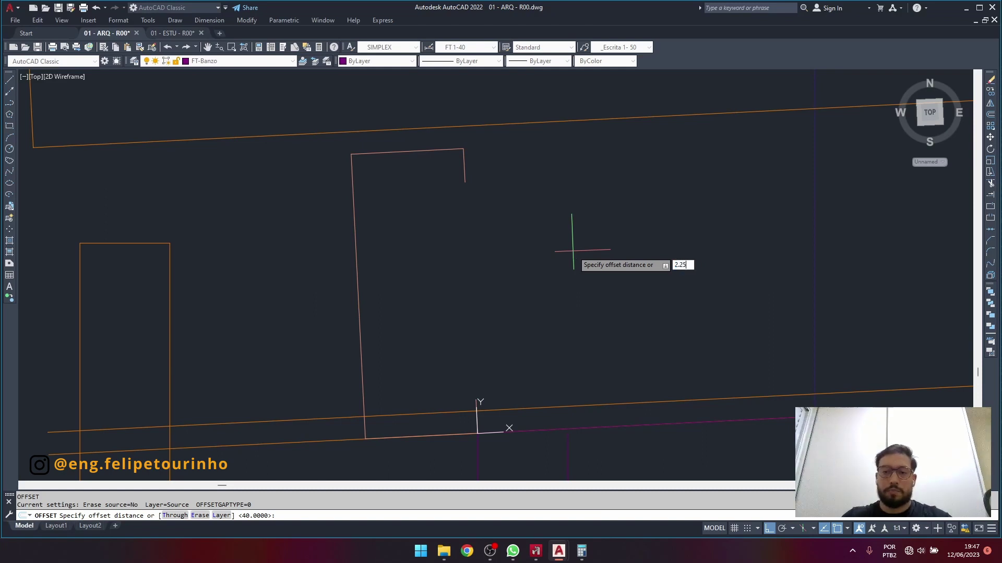
key(Return)
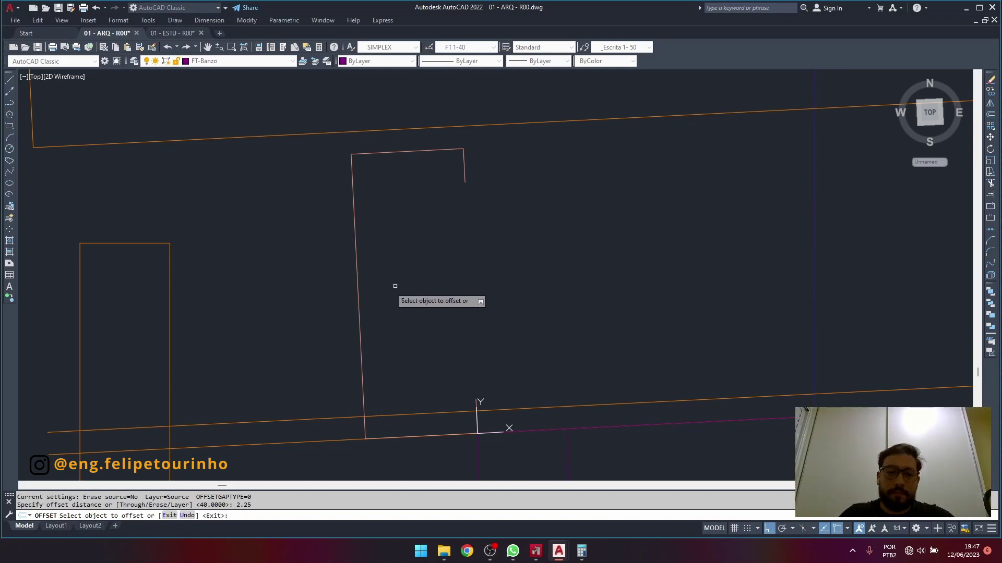
click(358, 292)
click(422, 299)
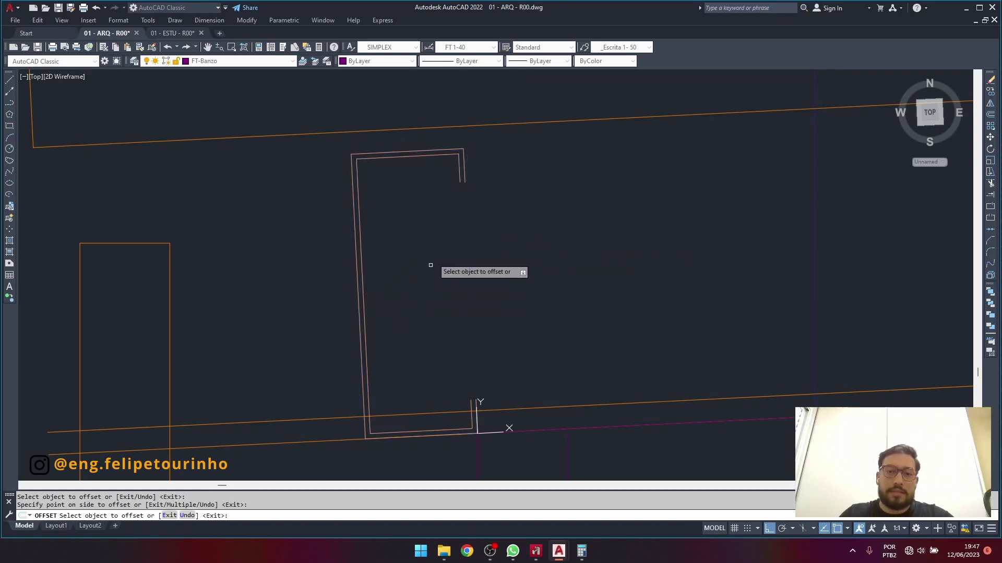
Close the open ends of both purlin lips with short lines between the outer and inner contours.
key(Escape)
key(Return)
scroll(460, 208, up, 5)
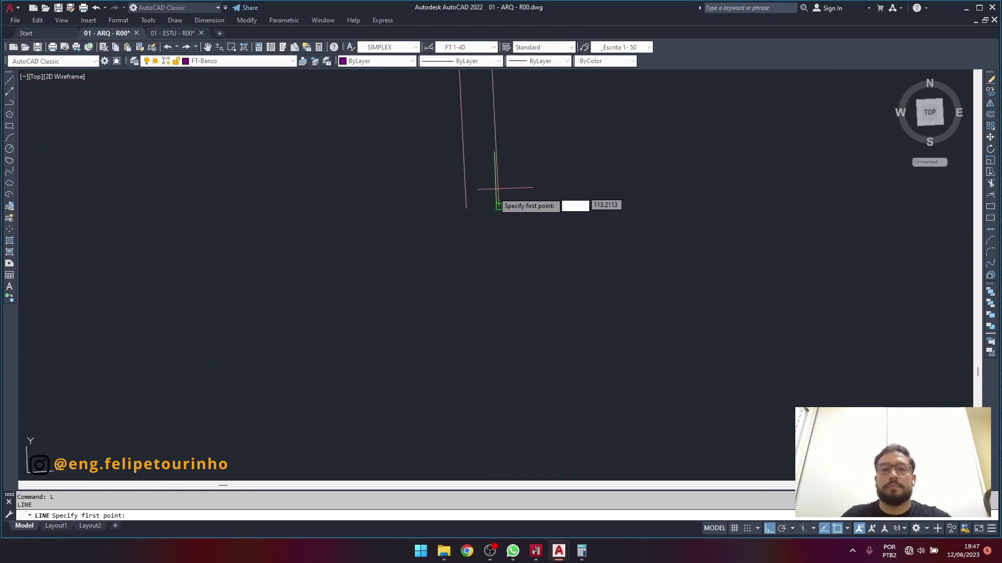
click(499, 206)
key(Escape)
scroll(537, 213, down, 3)
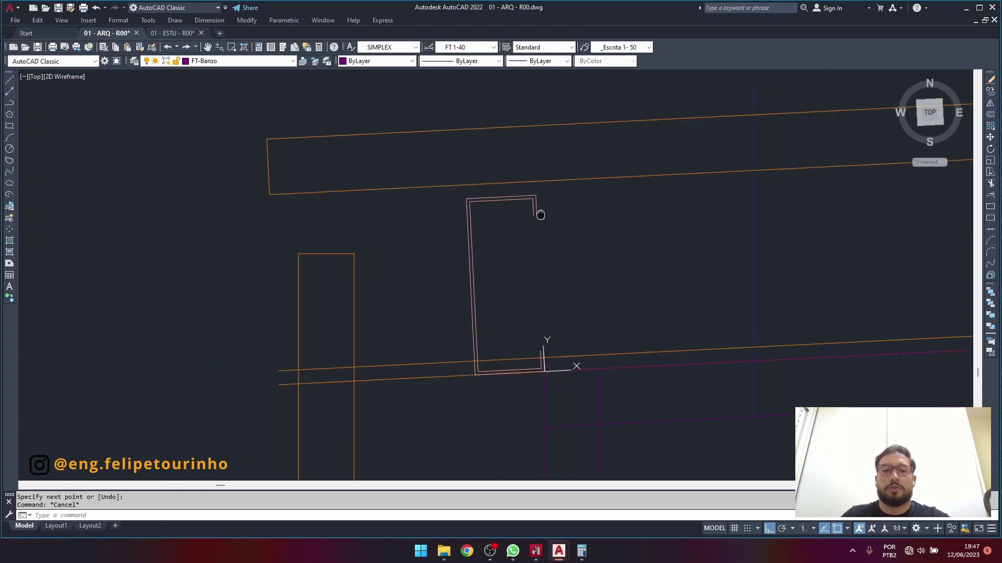
scroll(527, 261, up, 3)
text(l)
key(Return)
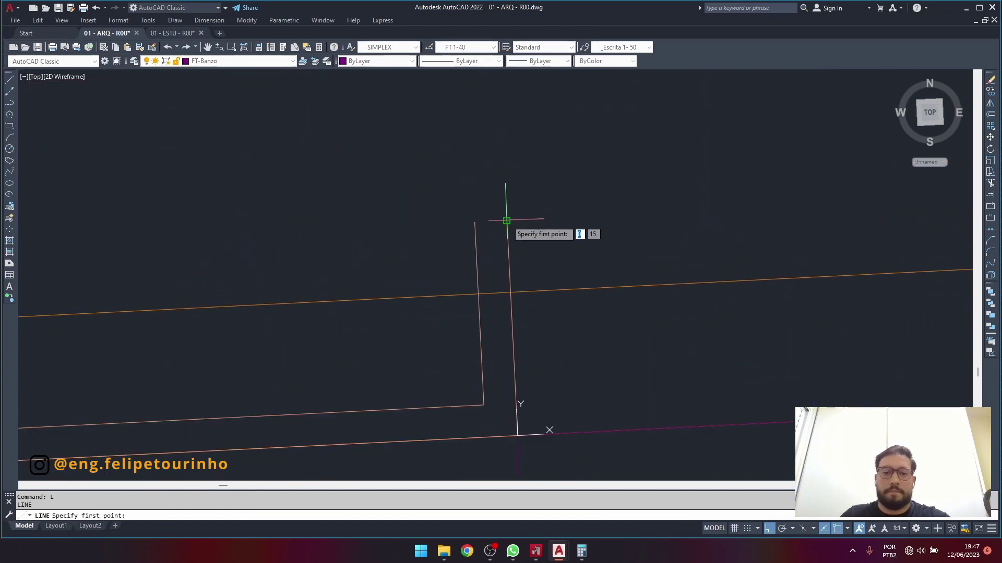
click(508, 223)
click(473, 225)
Match the two lip closing lines to the properties of the purlin polyline.
text(n)
key(Return)
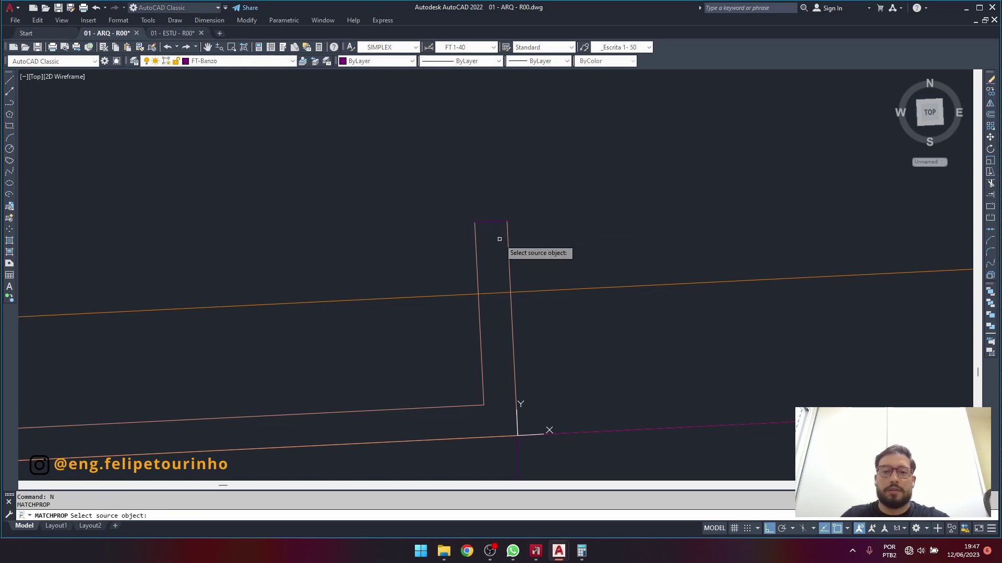
click(508, 235)
click(519, 193)
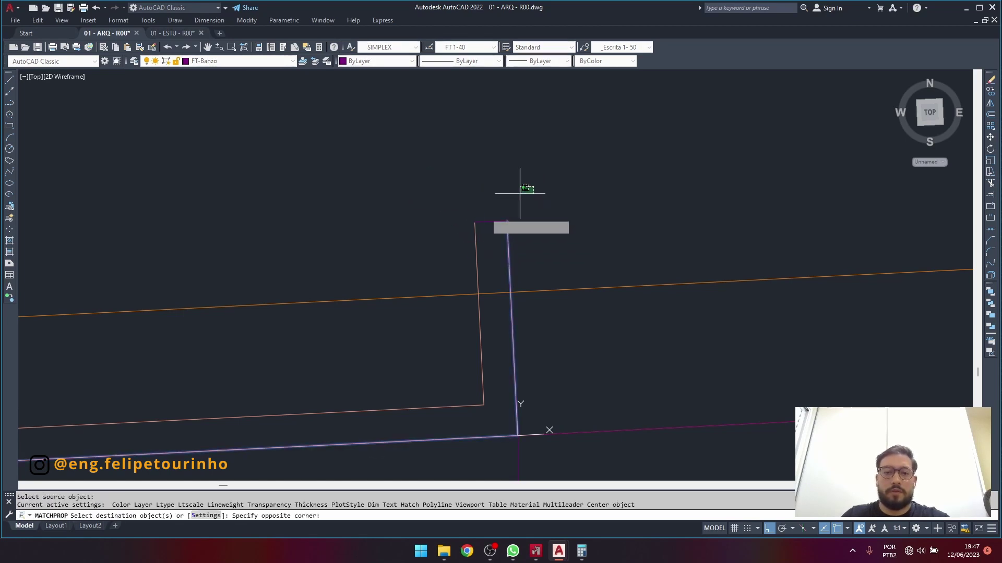
click(446, 242)
scroll(447, 282, down, 6)
middle_drag(447, 285, 436, 344)
scroll(427, 95, up, 4)
click(471, 119)
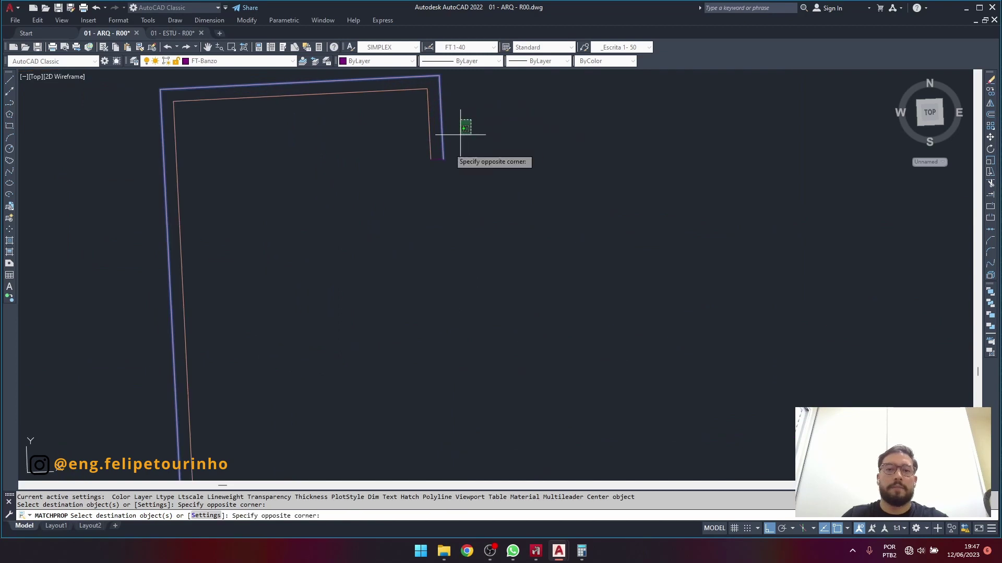
click(417, 173)
key(Return)
Join the purlin's outer and inner contours and the closing lines into one closed polyline.
scroll(416, 174, down, 6)
middle_drag(417, 174, 449, 179)
scroll(378, 151, up, 2)
click(377, 150)
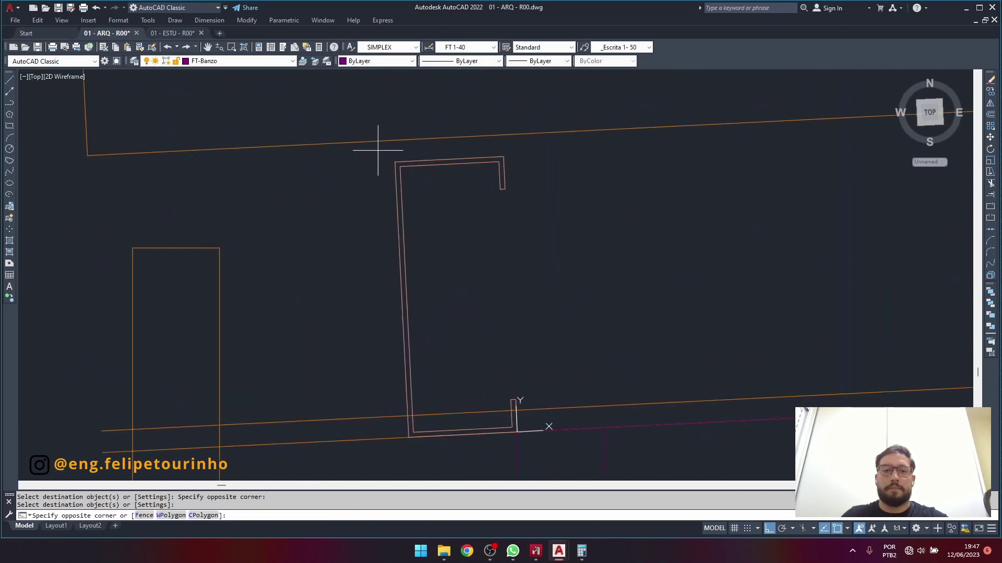
click(561, 465)
key(Return)
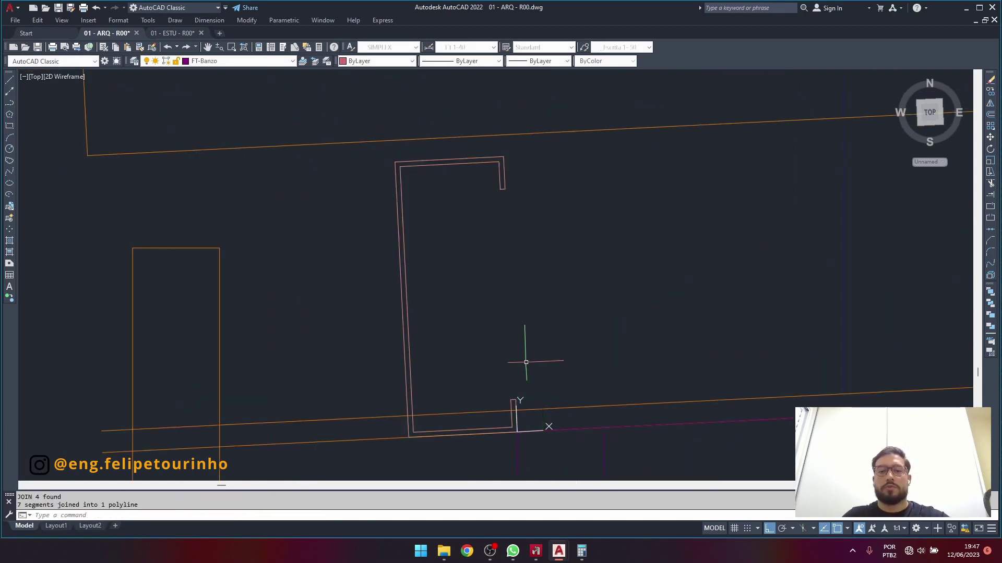
Move the purlin profile along the slope so its outer bottom web corner sits on the top chord's start point.
scroll(488, 274, down, 3)
middle_drag(488, 275, 424, 236)
click(358, 264)
text(m)
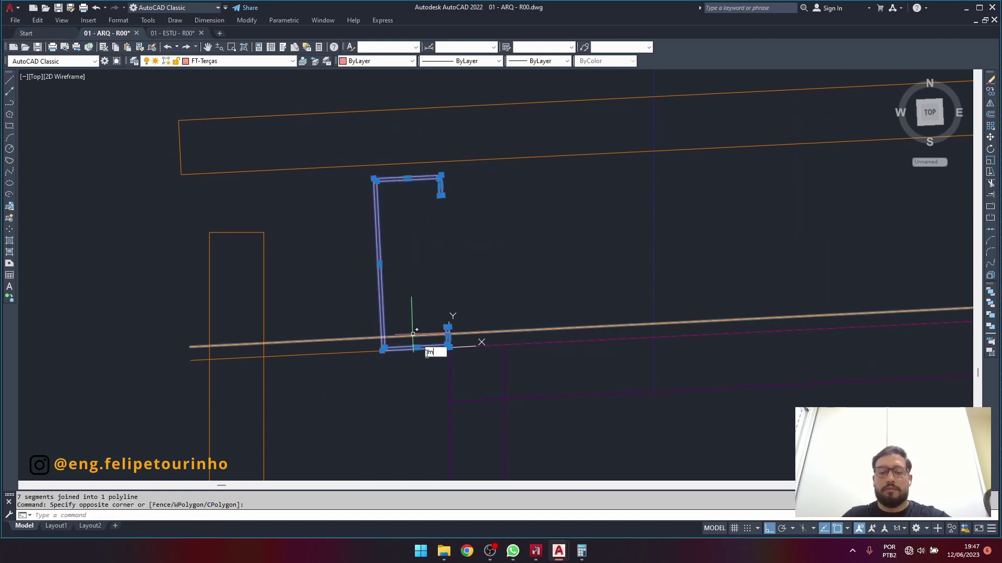
key(Return)
scroll(394, 344, up, 3)
click(370, 352)
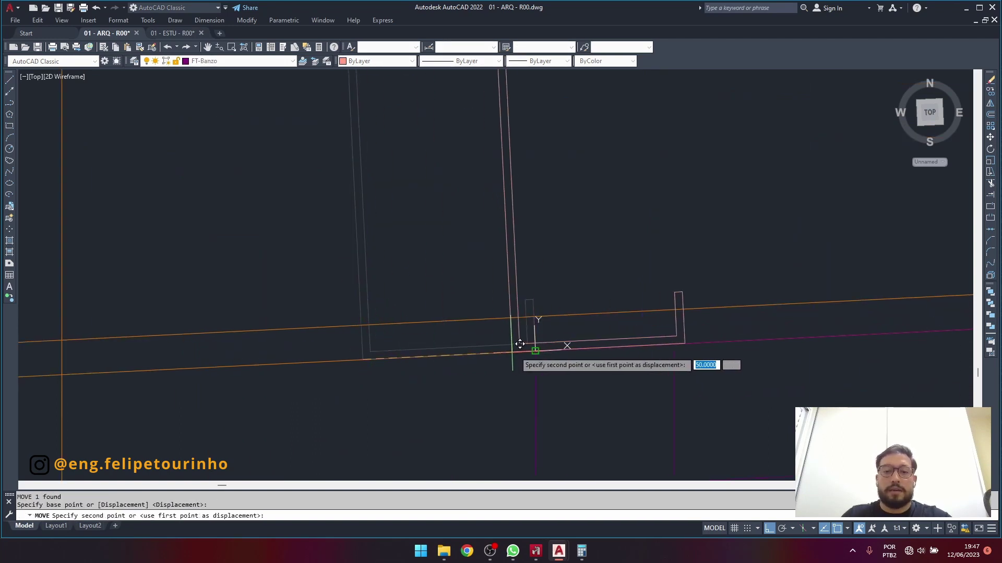
click(533, 351)
Measure the perpendicular distance from the purlin's bottom web corner to the orange slope line just above it.
scroll(561, 292, down, 6)
middle_drag(565, 286, 399, 318)
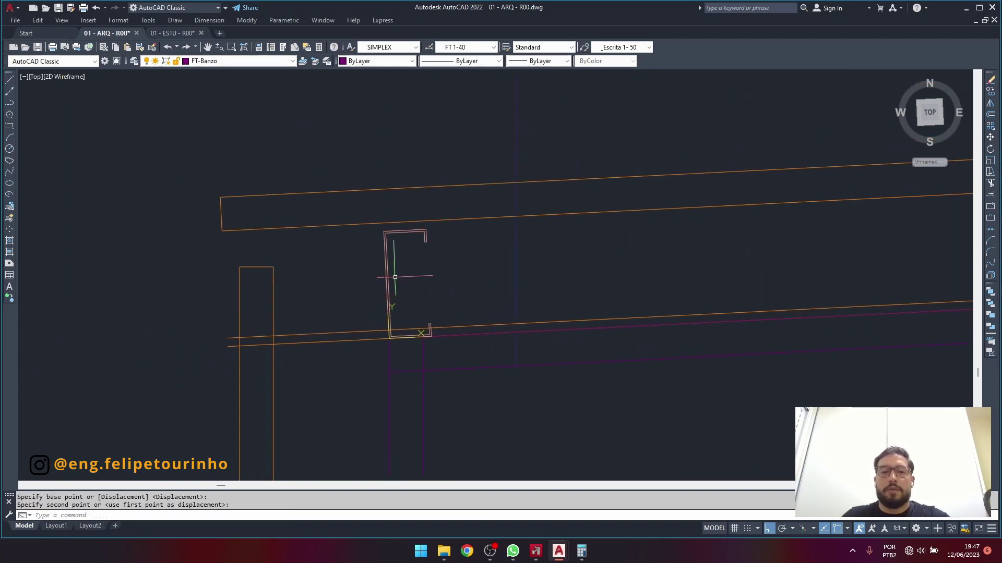
click(395, 274)
click(376, 281)
scroll(380, 347, up, 5)
scroll(403, 324, down, 5)
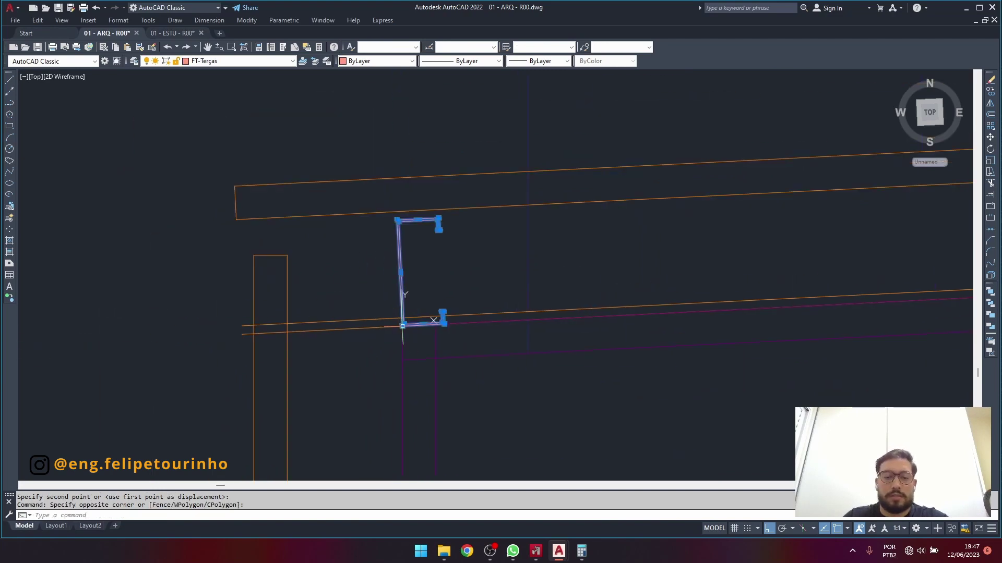
scroll(428, 333, up, 2)
key(Escape)
scroll(383, 320, up, 6)
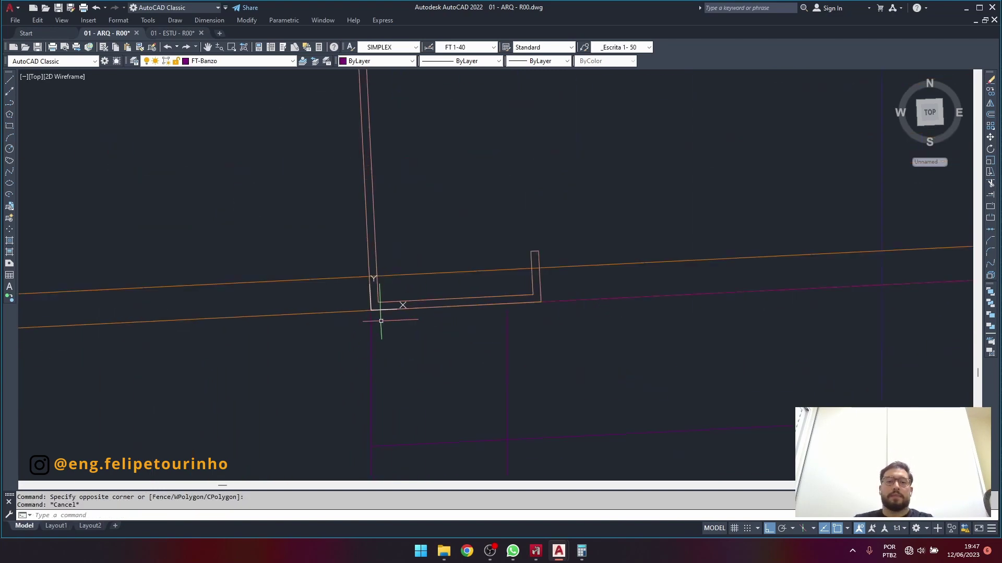
text(d)
key(Return)
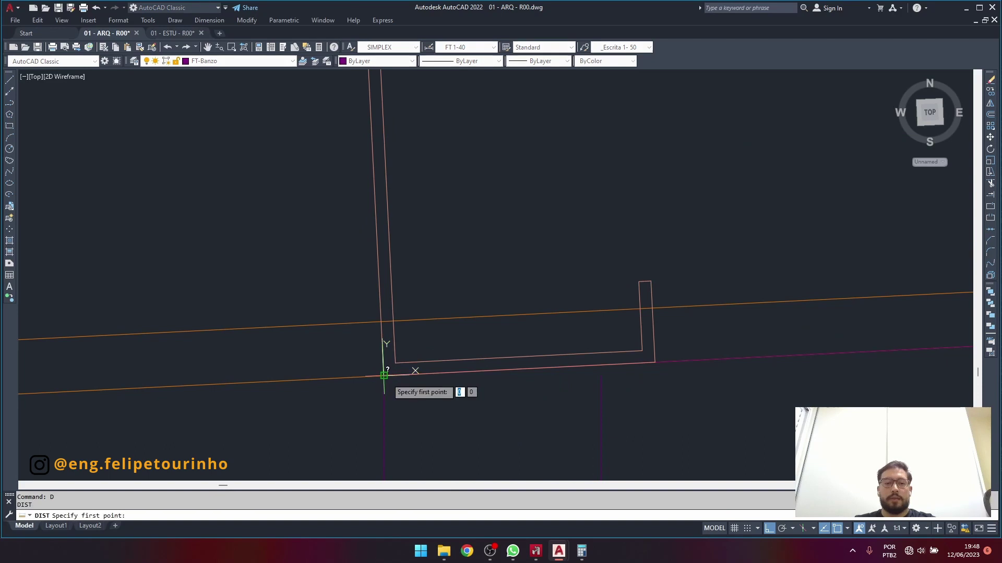
click(384, 376)
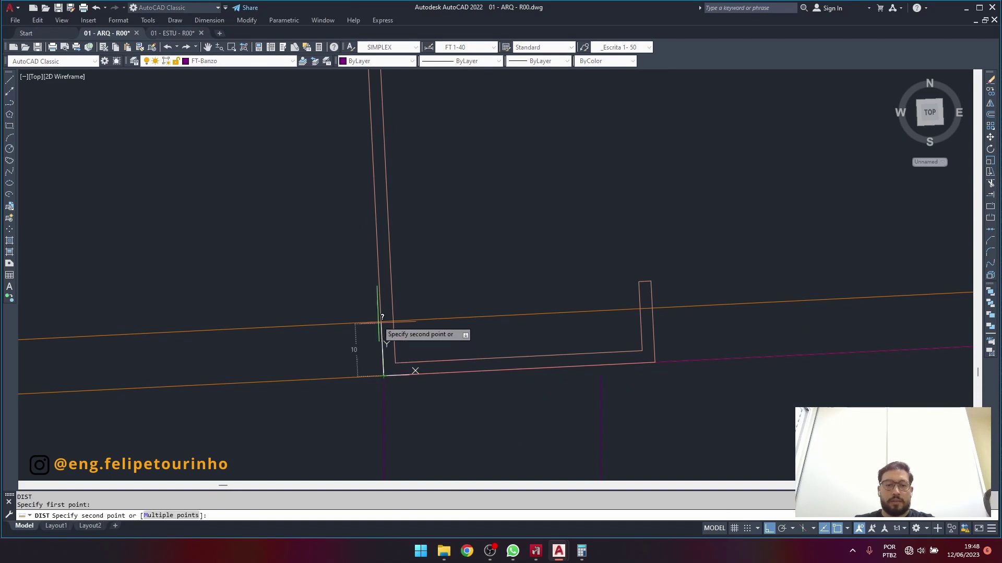
click(380, 322)
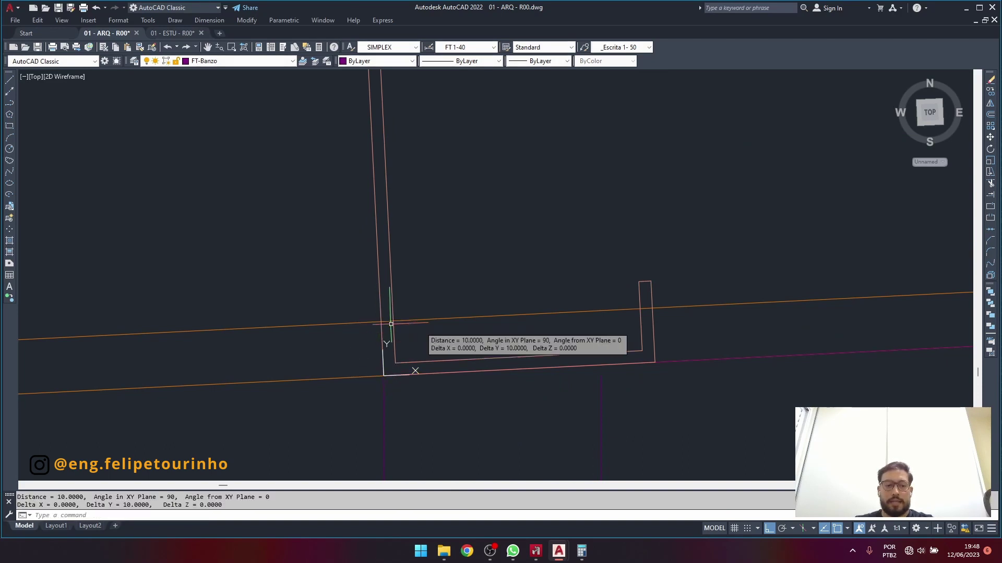
key(Escape)
Try moving the purlin profile 10 mm upward, perpendicular to the top chord.
click(431, 235)
scroll(375, 368, down, 6)
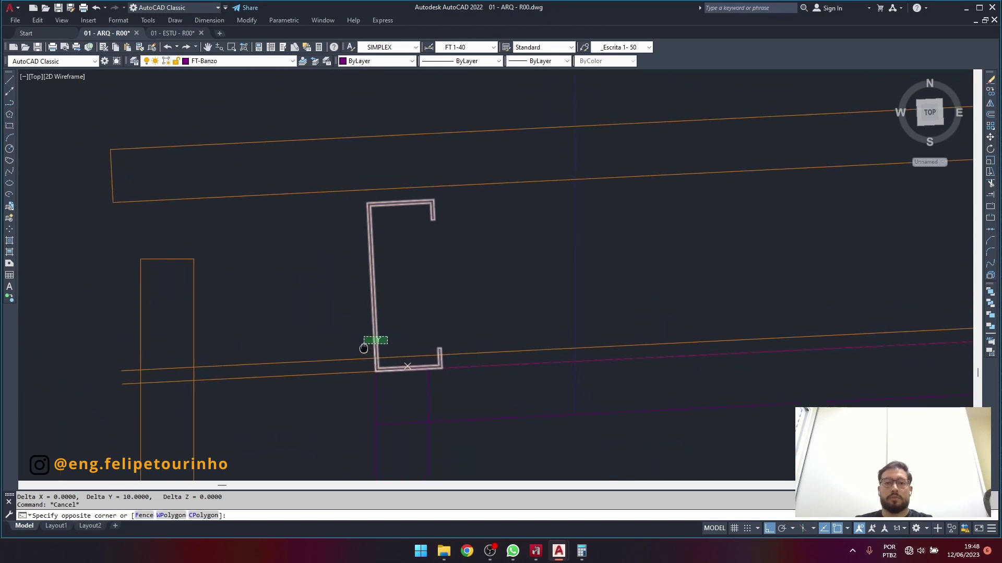
click(336, 336)
text(m)
key(Return)
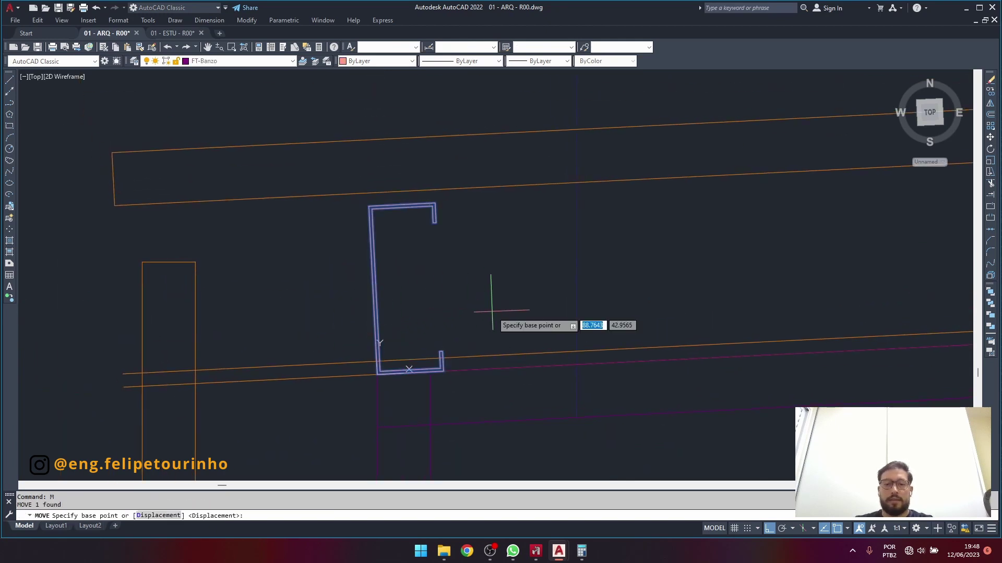
click(489, 308)
text(10)
key(Return)
key(Escape)
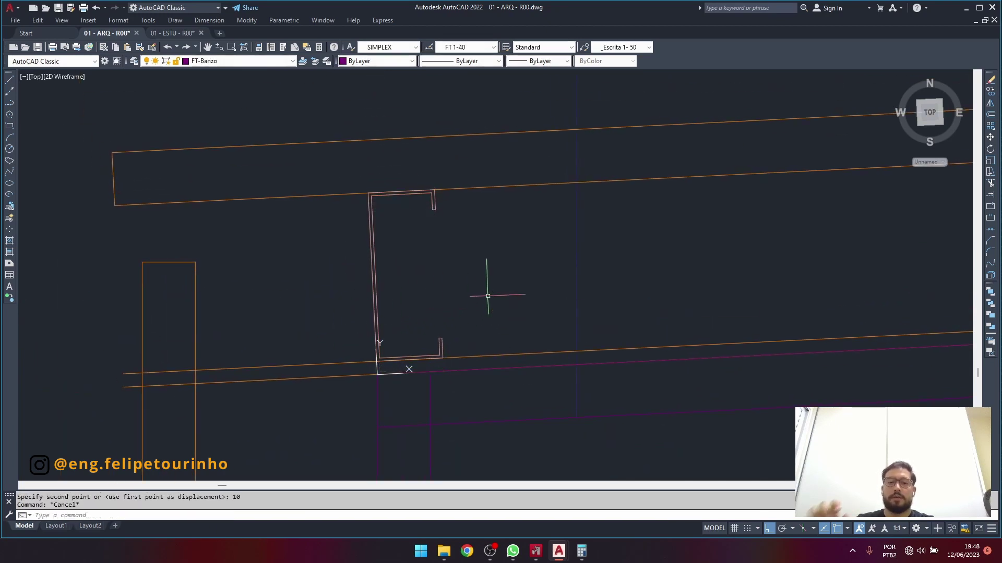
Check the purlin's base against the slope line, and undo the last 10 mm move.
scroll(459, 284, up, 2)
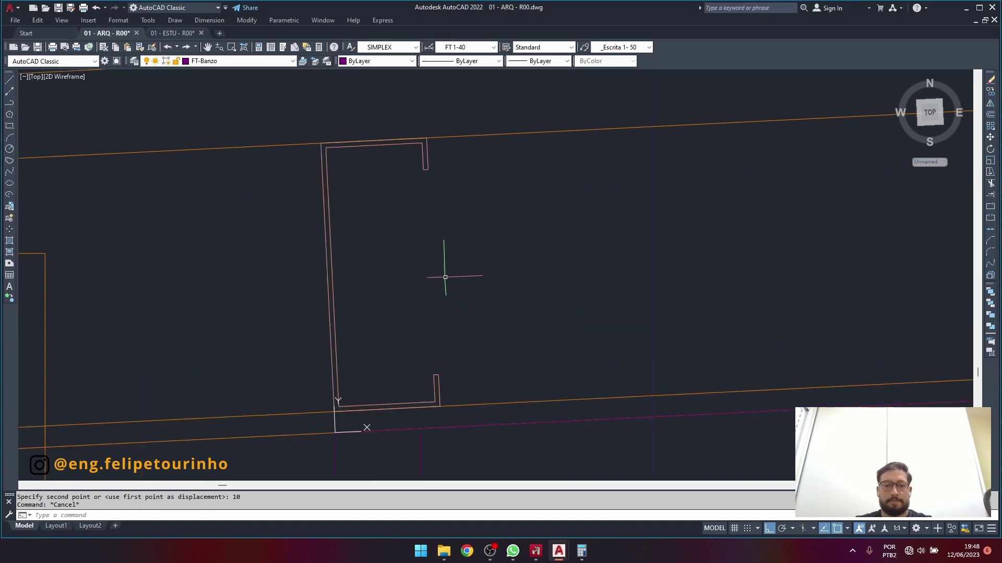
click(395, 291)
click(287, 319)
scroll(344, 425, up, 7)
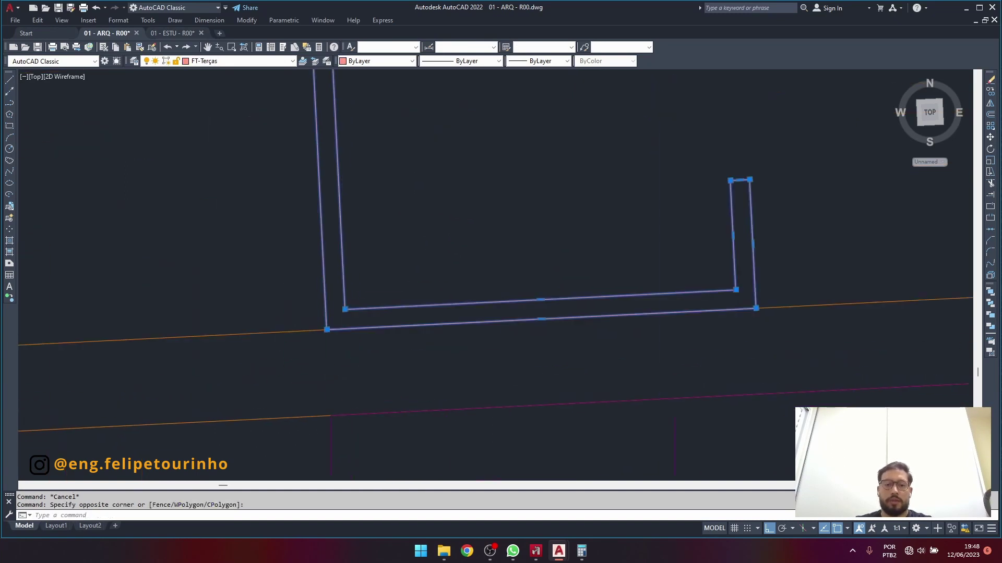
scroll(361, 395, down, 4)
key(Escape)
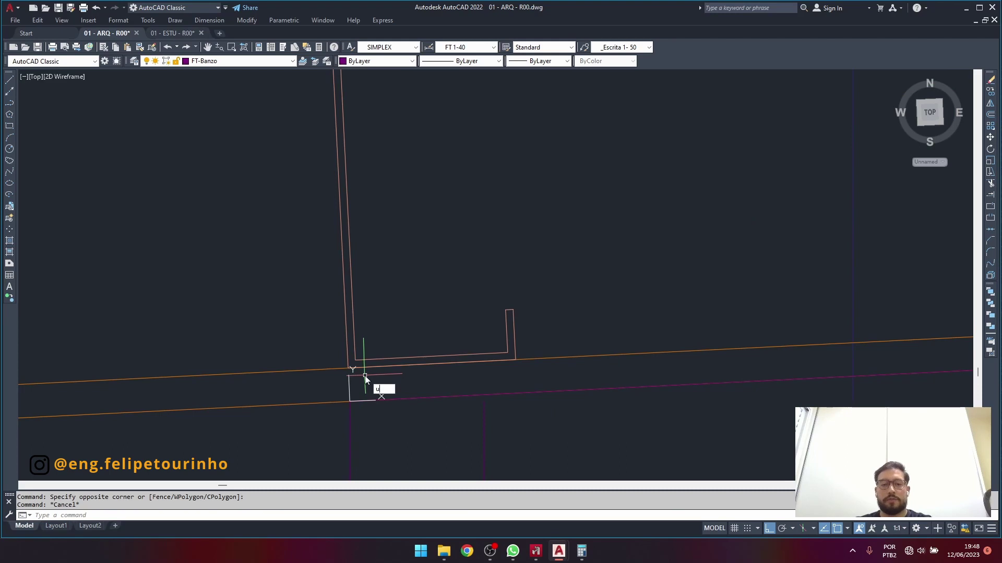
key(Return)
key(Return)
scroll(389, 350, up, 4)
key(Escape)
click(414, 301)
click(287, 315)
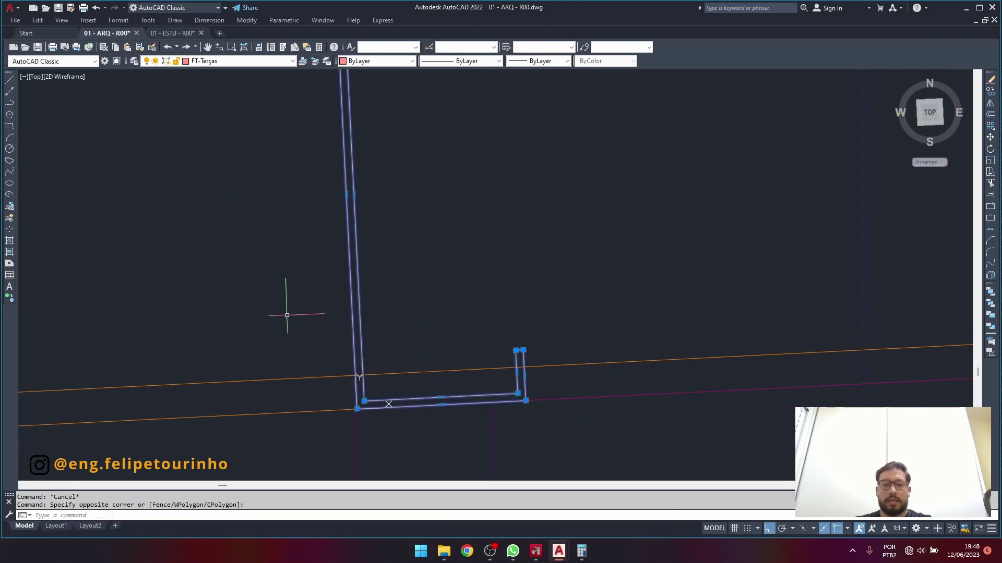
scroll(323, 308, down, 4)
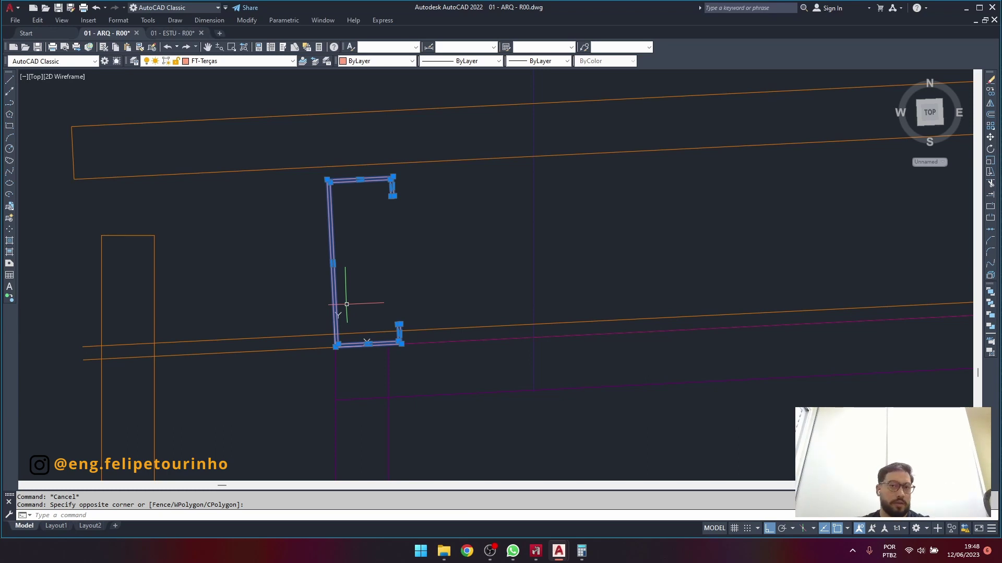
key(Escape)
Copy the purlin profile from its outer bottom lip corner to the ridge end of the top chord.
click(397, 240)
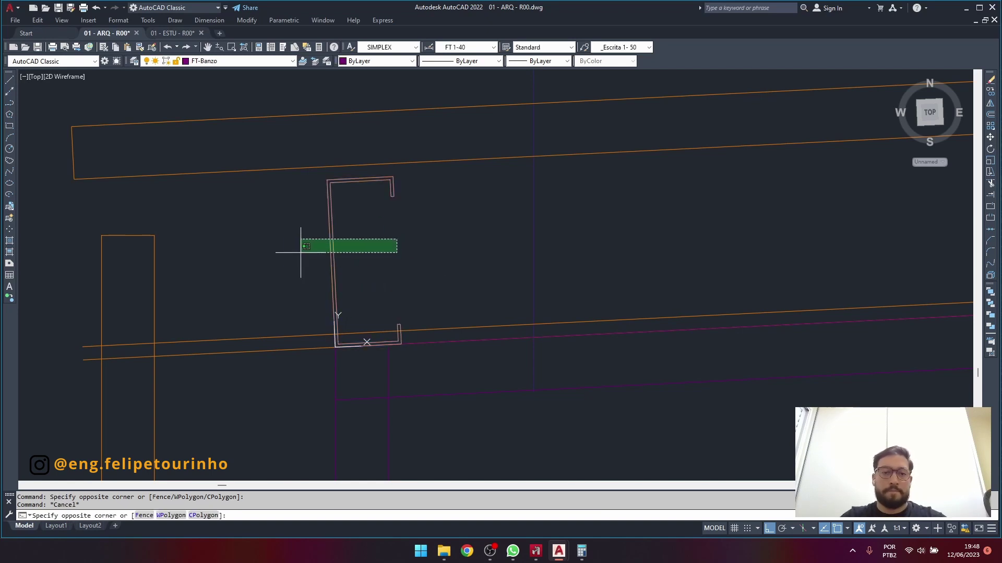
click(295, 246)
scroll(373, 310, up, 3)
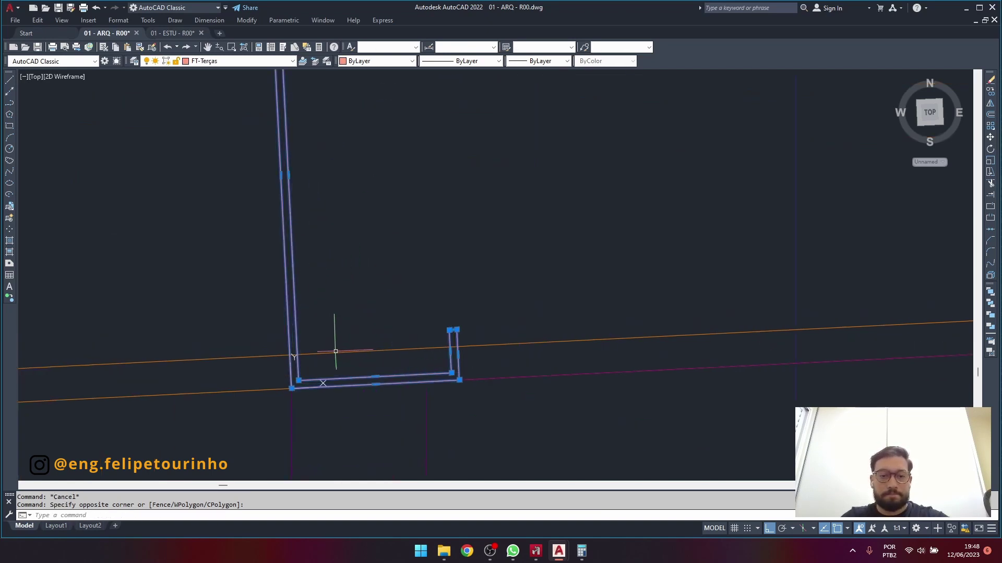
text(co)
key(Return)
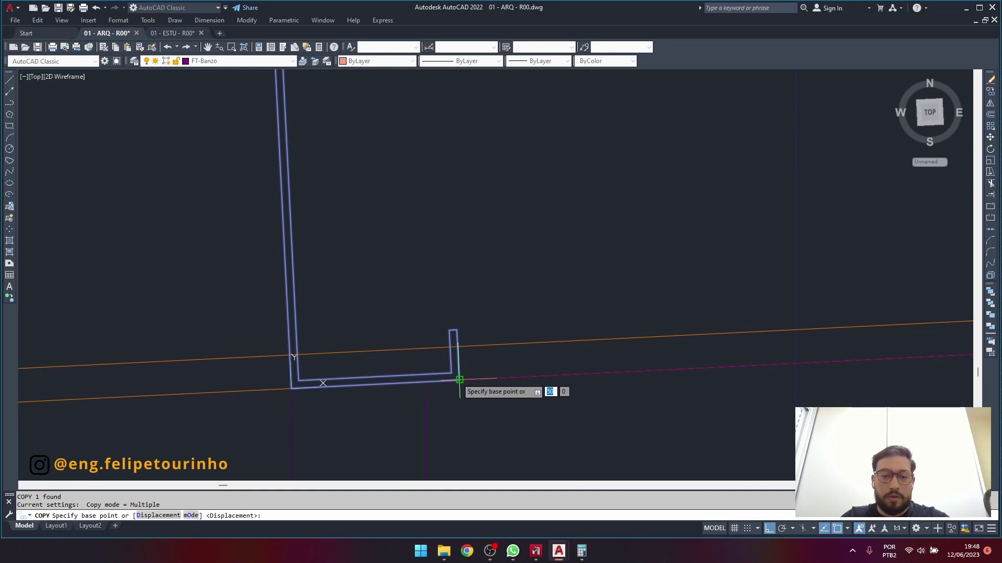
click(460, 379)
scroll(459, 380, down, 5)
scroll(649, 347, up, 5)
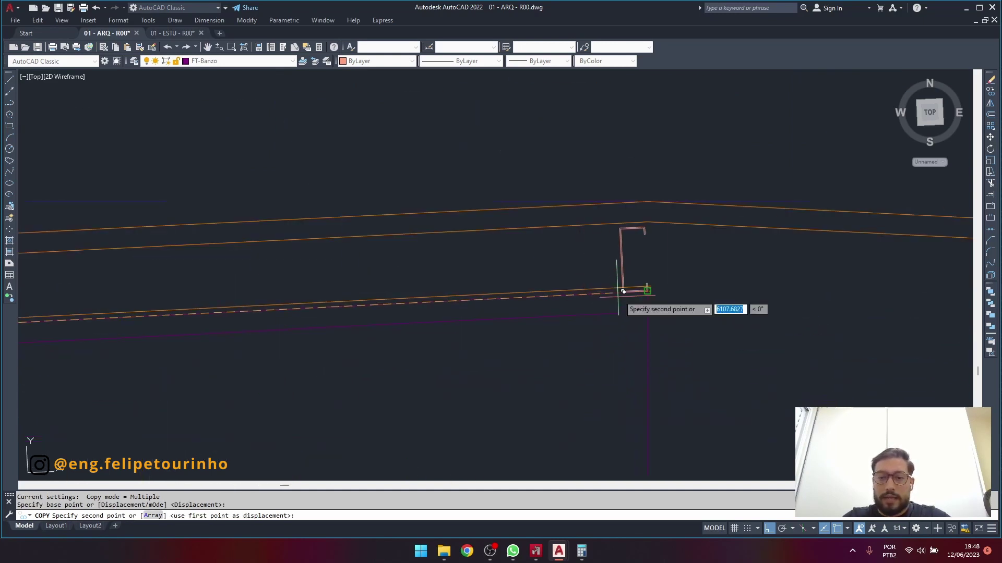
scroll(645, 289, up, 3)
scroll(642, 301, down, 2)
click(639, 310)
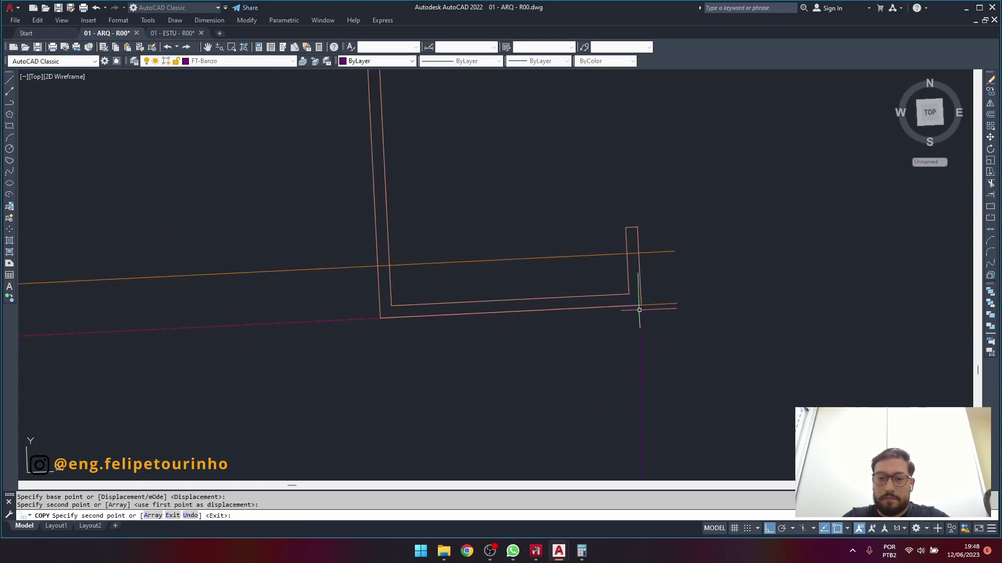
key(Escape)
scroll(639, 309, down, 4)
click(655, 323)
key(Escape)
scroll(631, 281, up, 4)
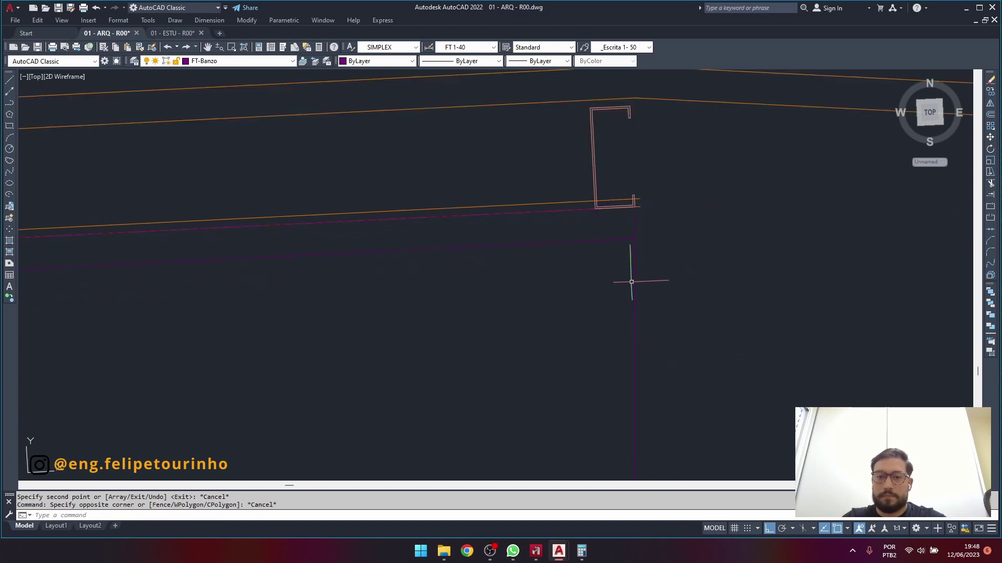
scroll(632, 282, up, 2)
click(722, 312)
click(611, 333)
middle_drag(577, 340, 544, 393)
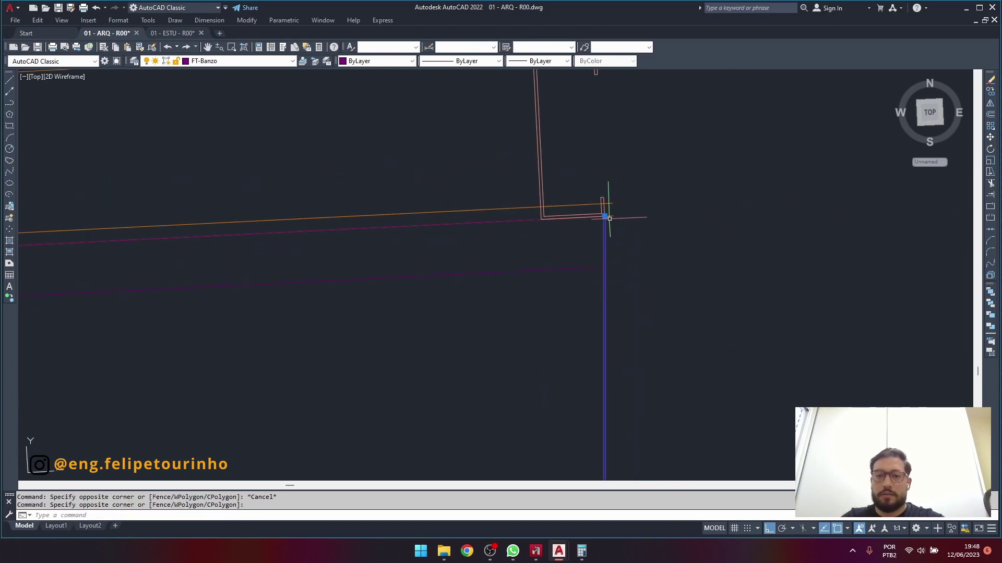
scroll(603, 217, down, 2)
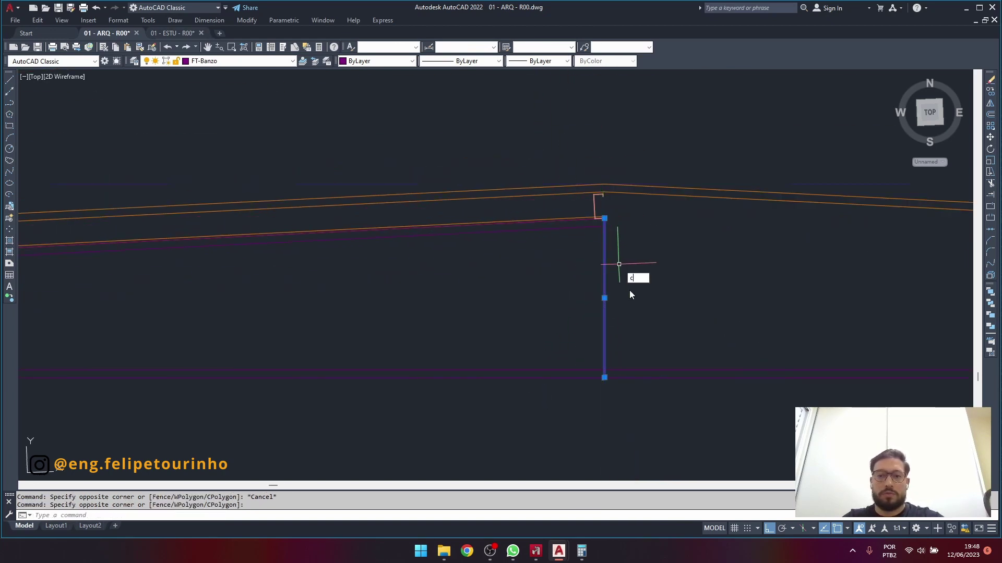
key(Escape)
key(Escape)
Reset the coordinate system to World.
text(ucs)
key(Return)
text(w)
key(Return)
key(Escape)
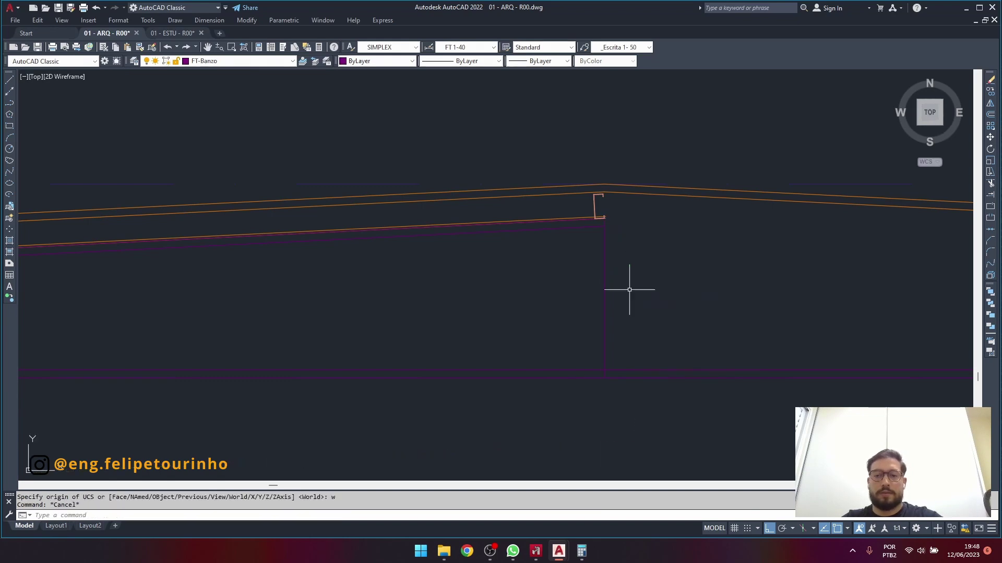
Stretch the upper end of the vertical line at the ridge straight up past the roof covering.
scroll(610, 213, up, 6)
click(580, 271)
click(554, 261)
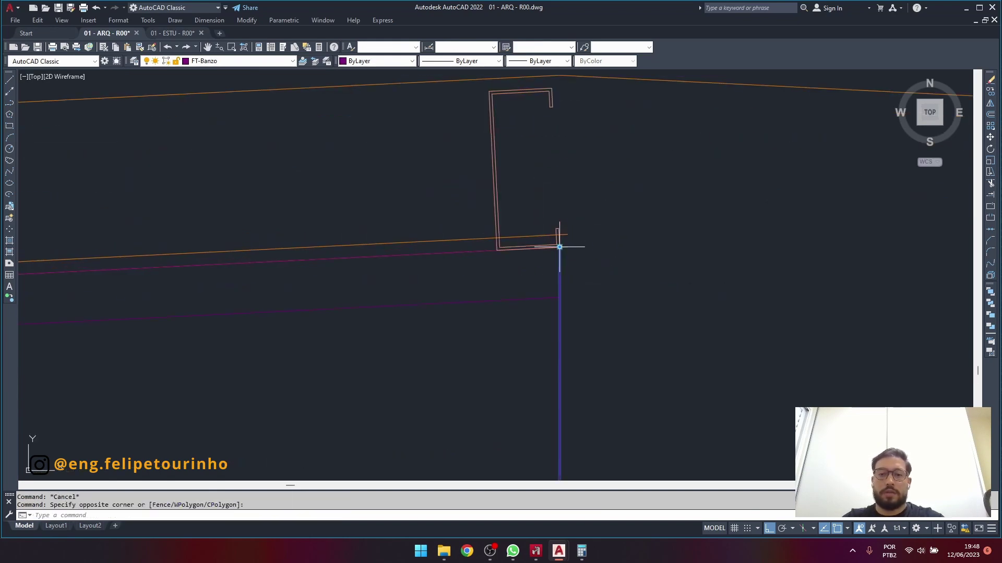
click(559, 247)
middle_drag(579, 186, 585, 295)
click(586, 174)
scroll(610, 190, down, 5)
key(Escape)
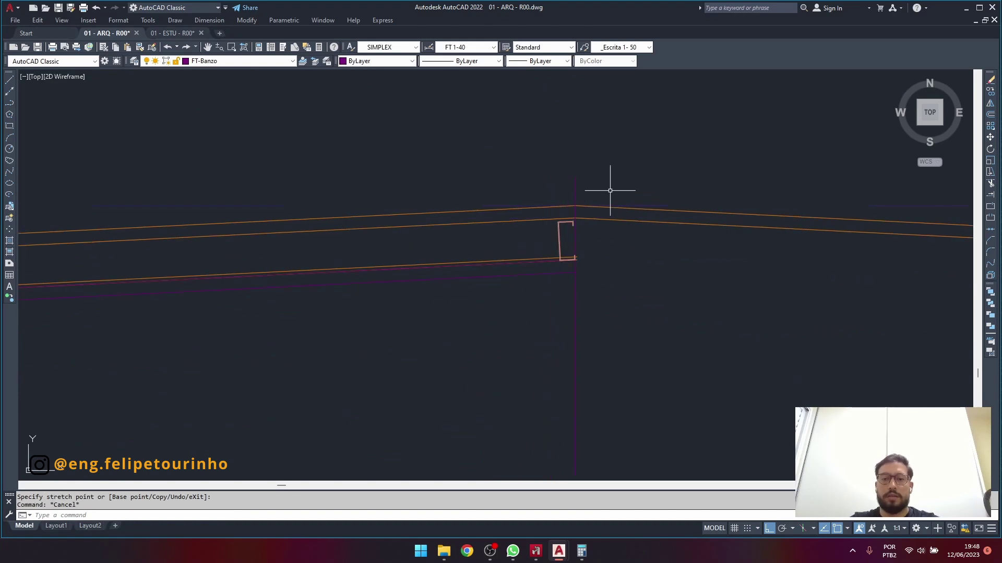
Delete the vertical line at the ridge.
click(605, 328)
click(553, 334)
key(Delete)
Measure the distance between the ridge ends of the two orange slope lines at the purlin's base.
scroll(604, 275, up, 4)
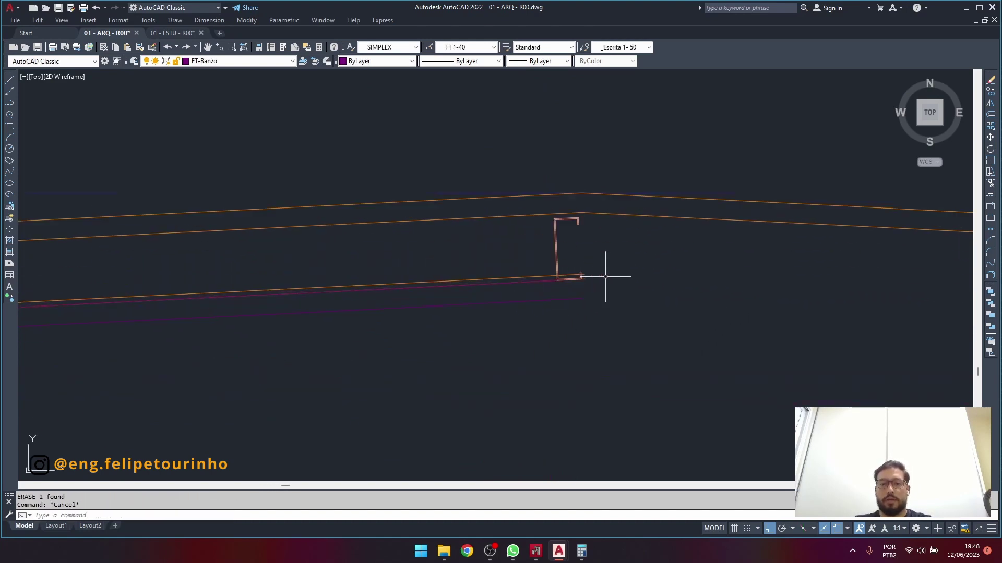
scroll(606, 277, up, 3)
scroll(710, 331, down, 3)
scroll(738, 338, up, 3)
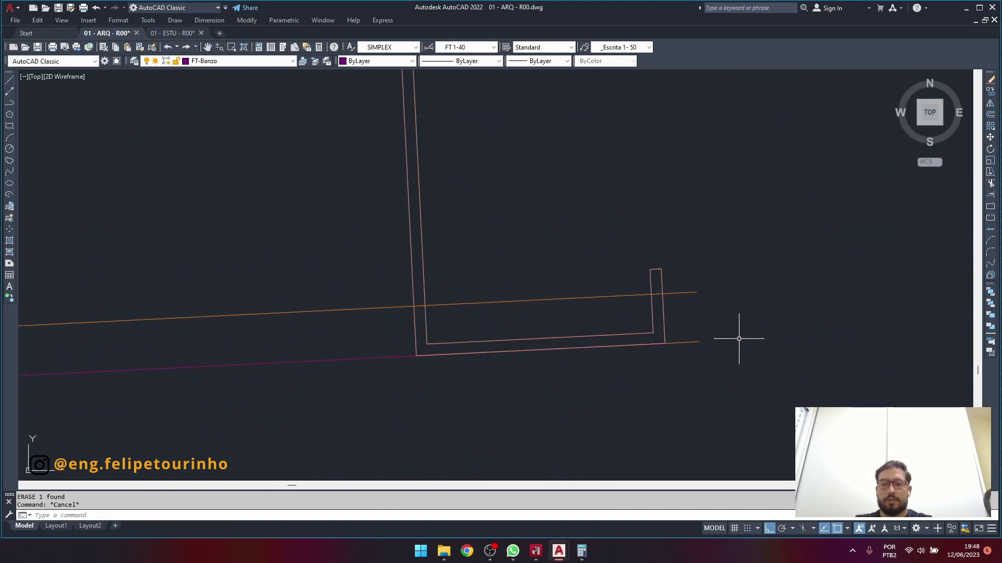
click(712, 342)
click(697, 335)
scroll(720, 331, down, 3)
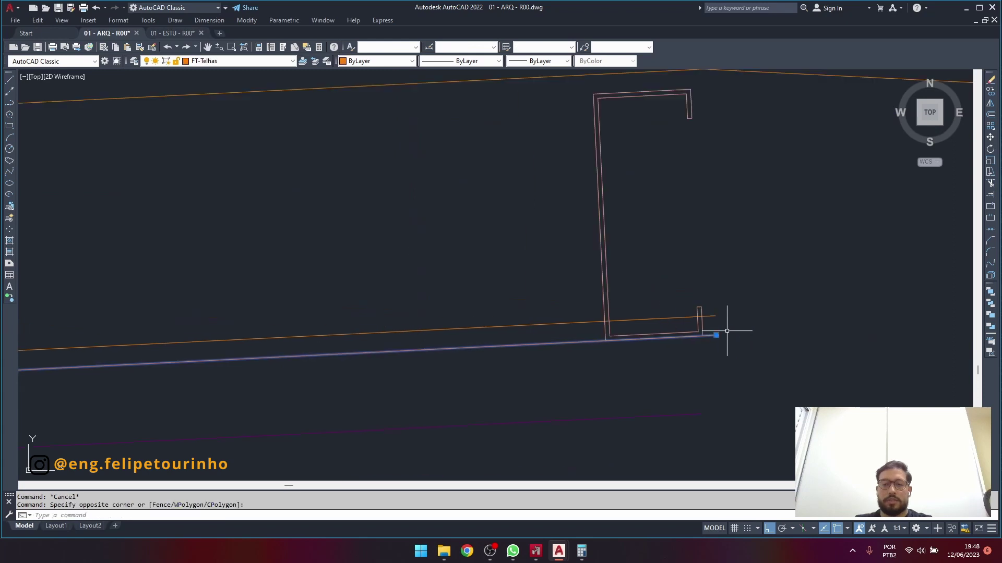
scroll(727, 331, up, 2)
key(Escape)
scroll(727, 331, up, 4)
text(di)
key(Return)
click(668, 349)
click(663, 271)
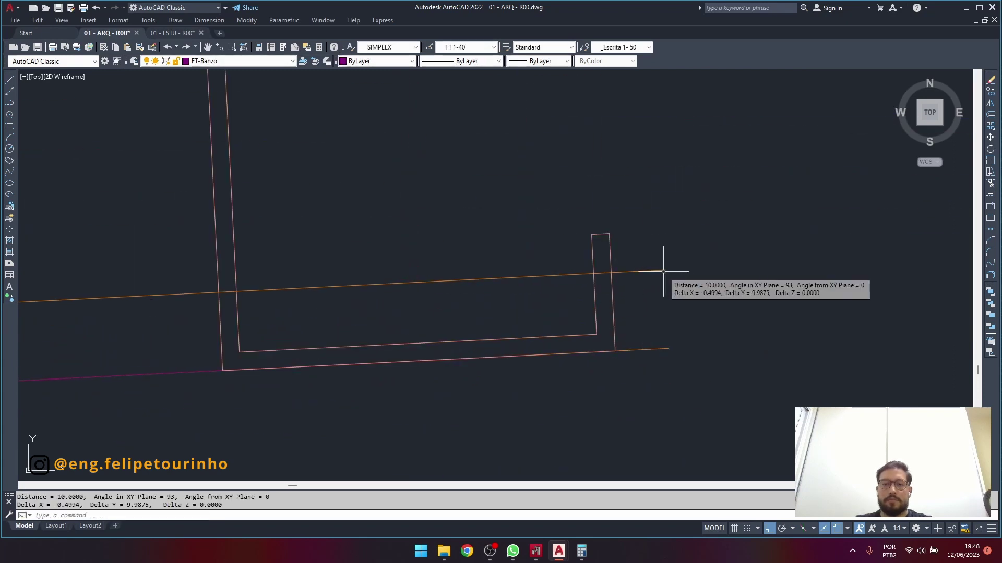
key(Escape)
Delete the two orange slope lines running along the base of the purlins.
scroll(662, 271, down, 4)
scroll(662, 282, up, 4)
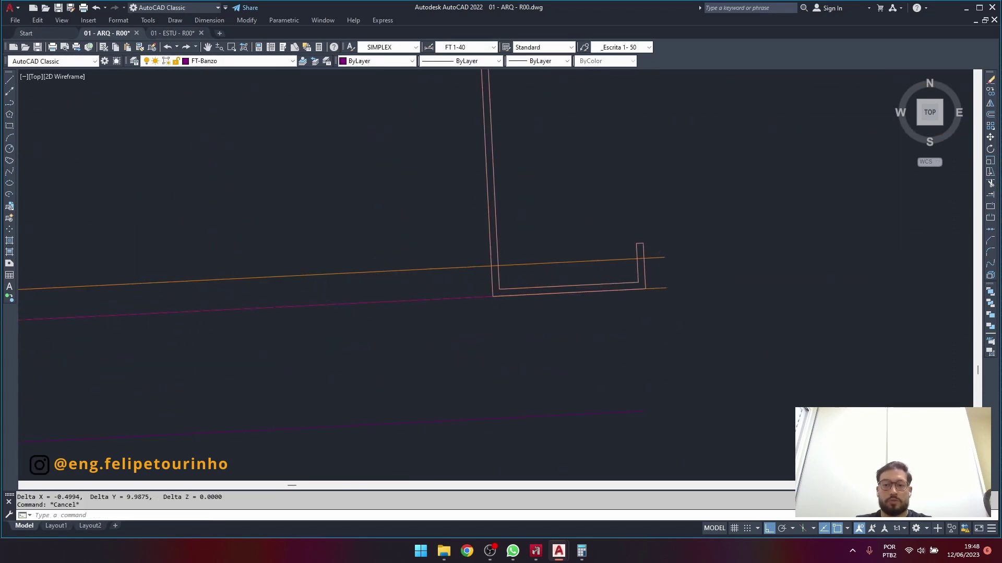
click(704, 206)
click(654, 359)
key(Delete)
scroll(651, 352, down, 3)
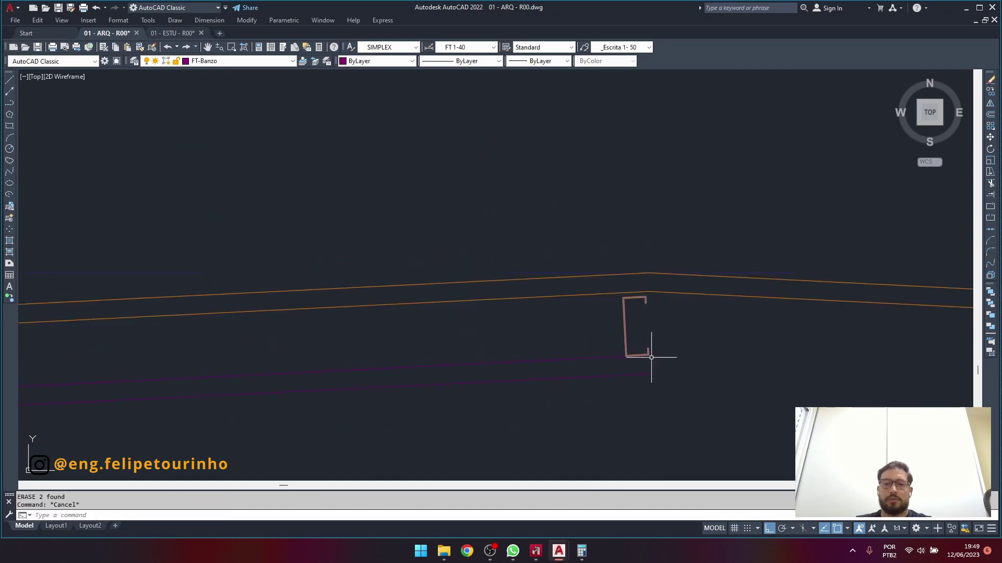
scroll(746, 231, down, 5)
mouse_move(726, 246)
middle_down()
mouse_move(523, 239)
mouse_move(428, 251)
mouse_move(455, 240)
middle_up()
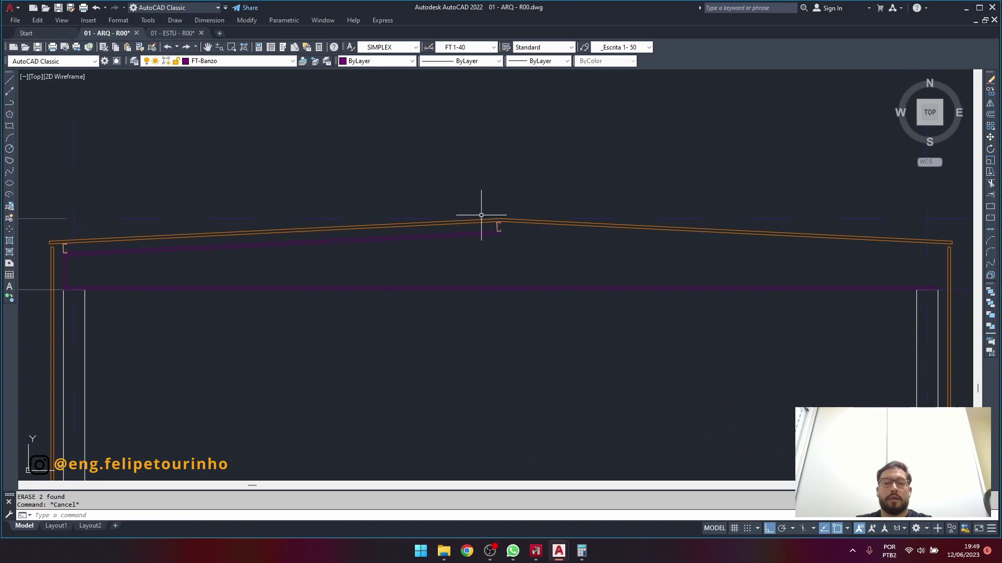
click(476, 204)
click(515, 240)
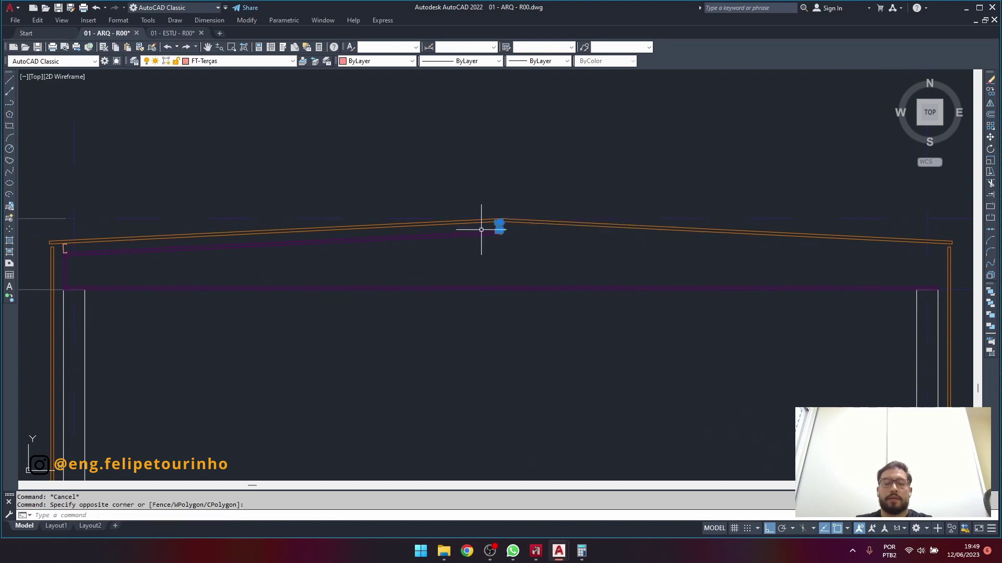
scroll(503, 228, up, 5)
middle_drag(559, 238, 609, 236)
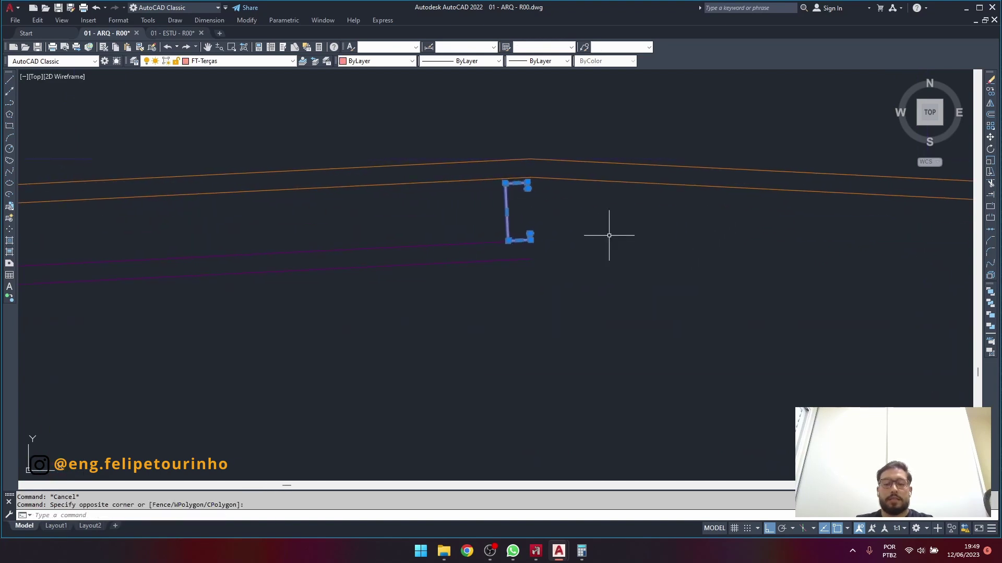
text(m)
key(space)
key(Escape)
scroll(526, 249, down, 6)
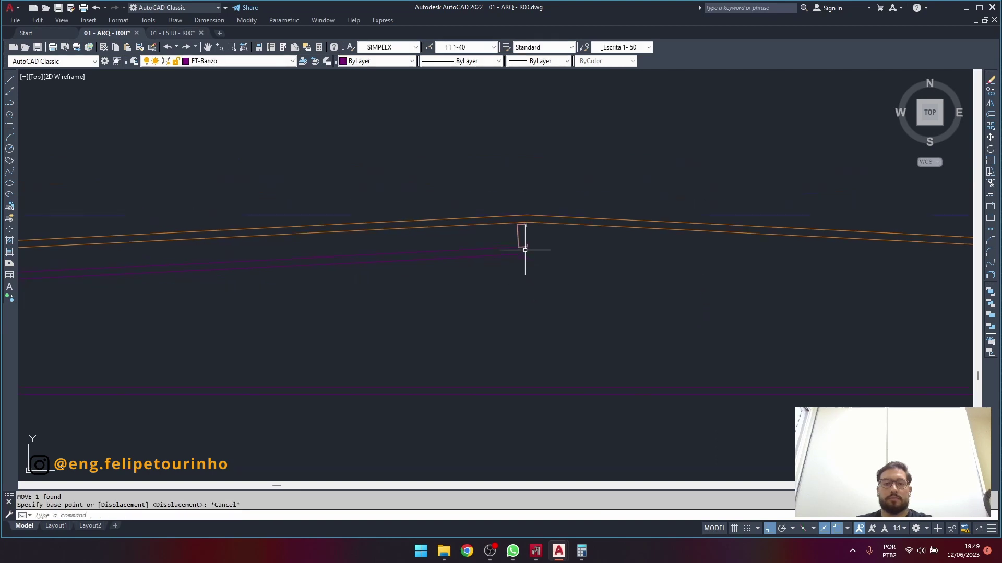
Align the coordinate system with the top chord, with its origin at the eave purlin's outer bottom corner and X toward the chord's ridge end.
middle_drag(525, 248, 706, 219)
text(ucs)
key(Return)
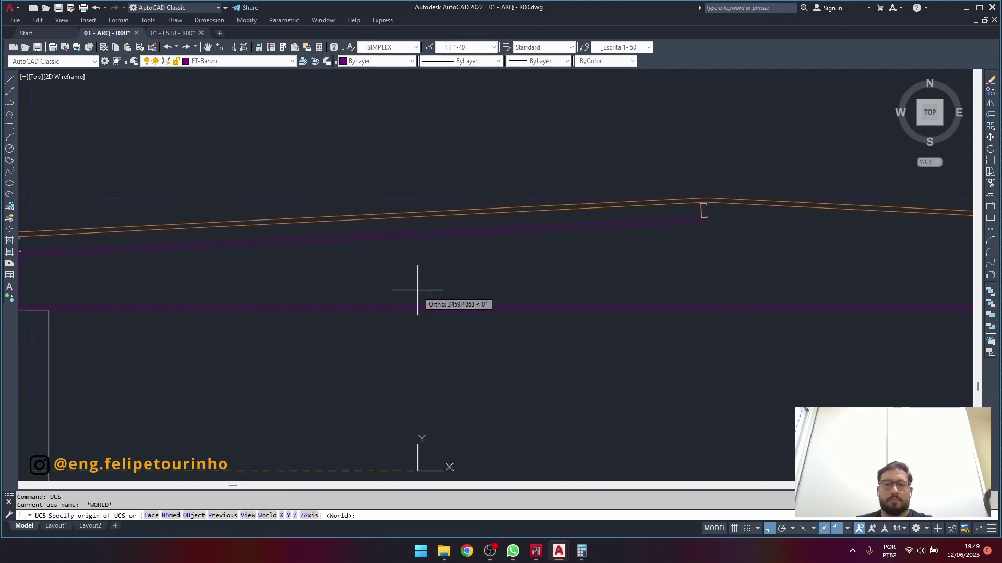
scroll(409, 284, down, 3)
scroll(412, 263, up, 8)
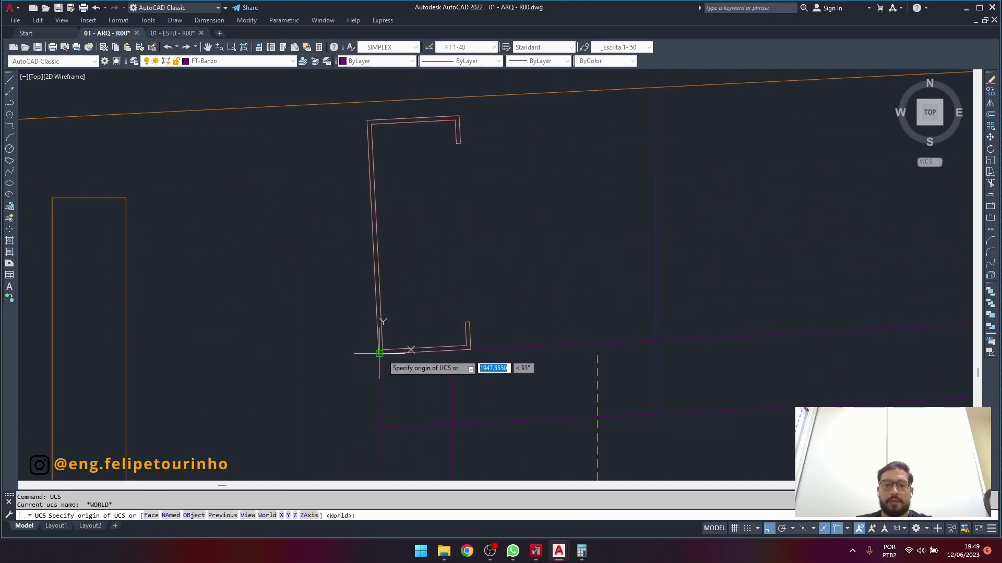
click(382, 354)
scroll(412, 349, down, 8)
scroll(581, 331, up, 8)
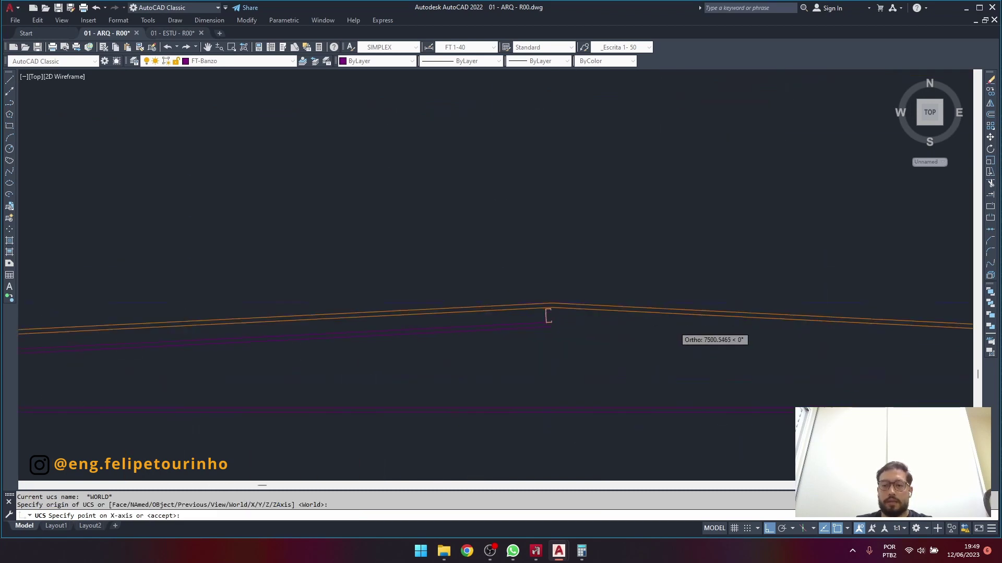
scroll(521, 311, down, 5)
scroll(603, 300, up, 5)
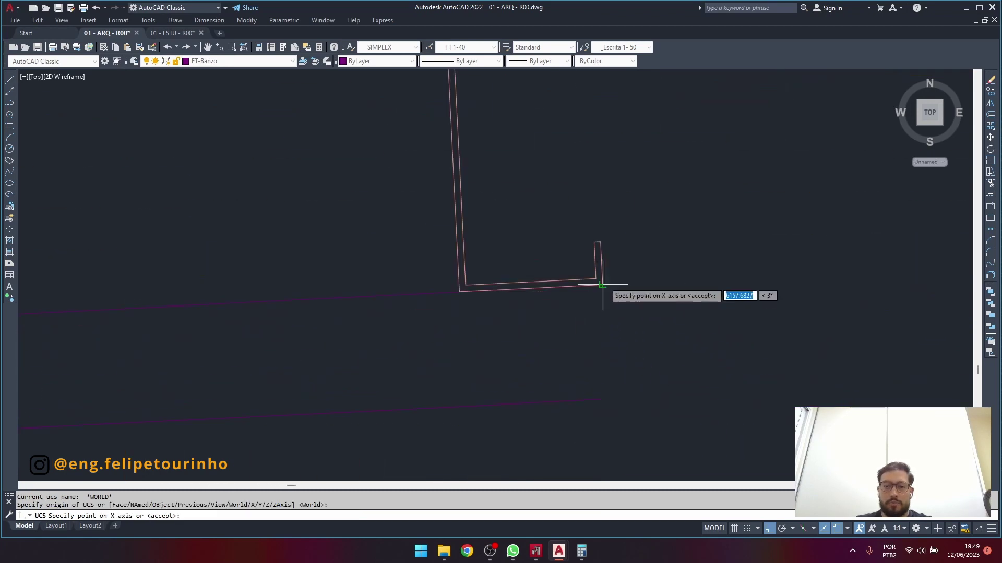
click(602, 285)
key(Return)
Move the ridge purlin 150 mm down the slope along the top chord, away from the ridge.
scroll(603, 285, down, 8)
middle_drag(603, 285, 535, 297)
scroll(578, 291, up, 2)
click(604, 307)
click(536, 318)
text(m)
key(Return)
click(664, 331)
text(150)
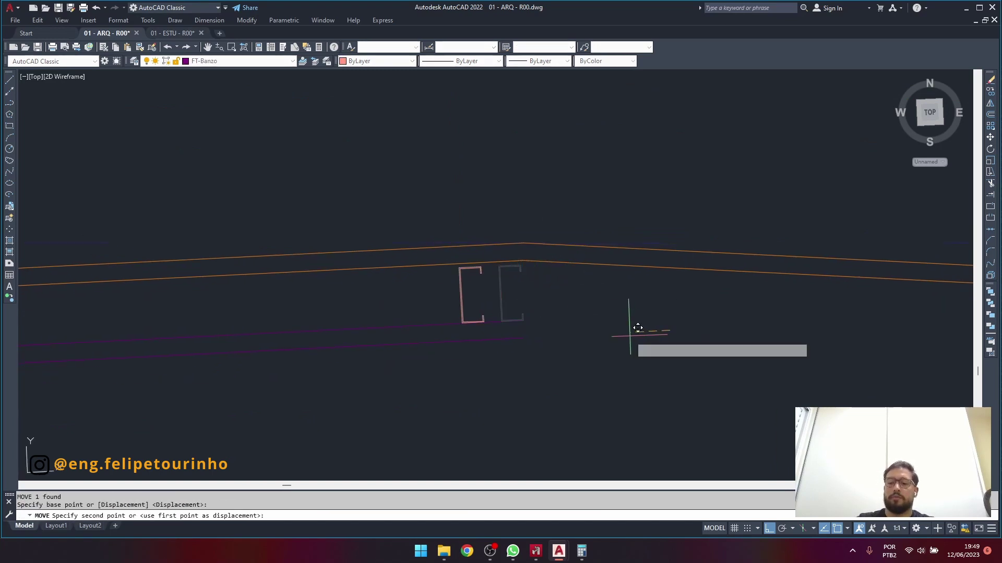
key(Return)
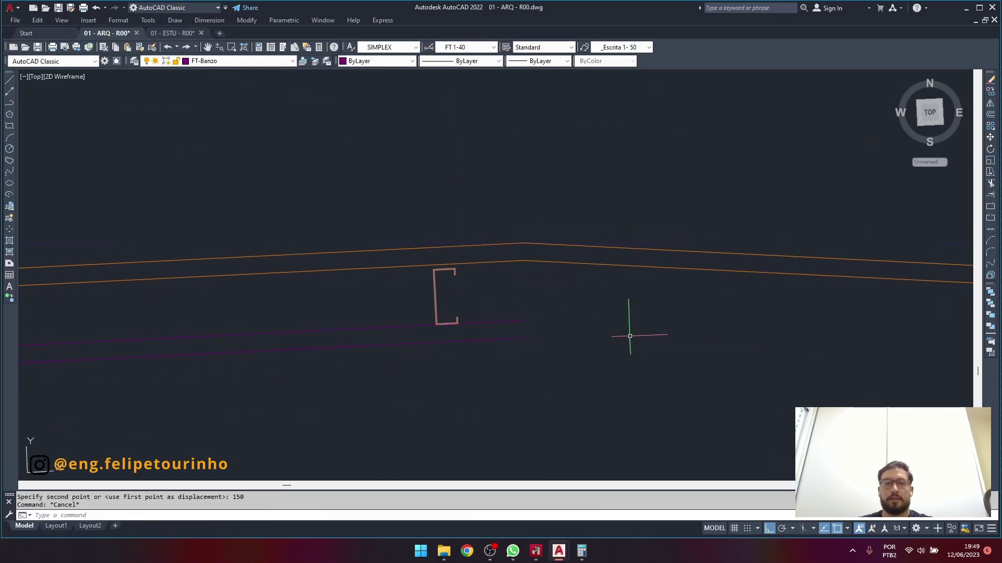
Restore the World coordinate system after aligning the ridge purlin.
scroll(630, 336, down, 5)
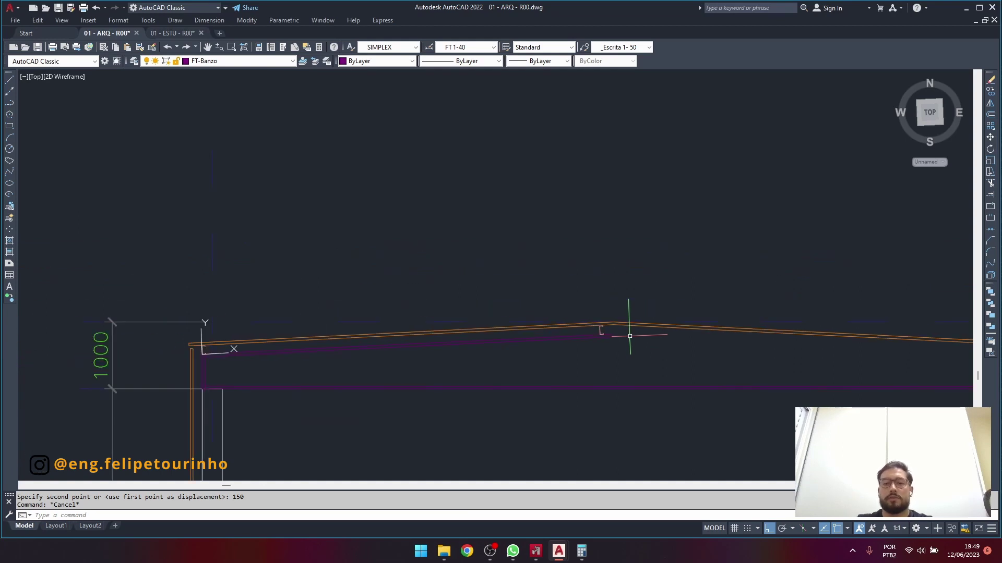
text(ucs)
key(Return)
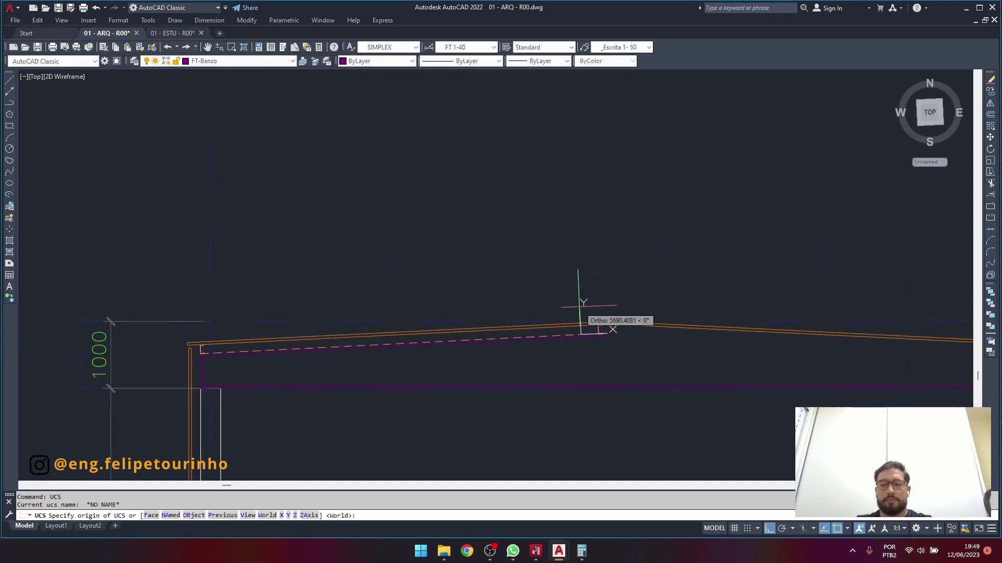
key(Escape)
text(ucs)
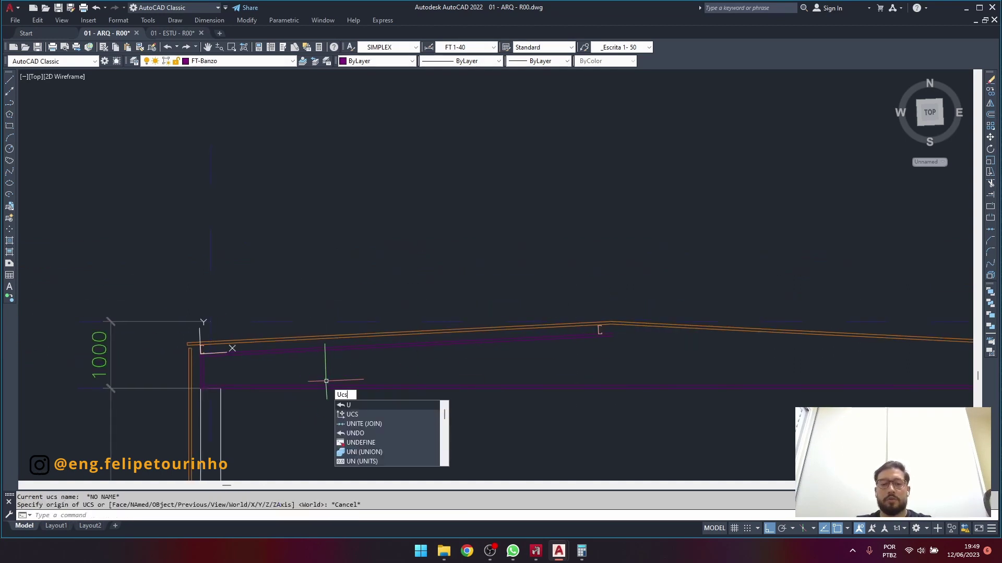
key(Return)
text(w)
key(Return)
key(Escape)
click(586, 299)
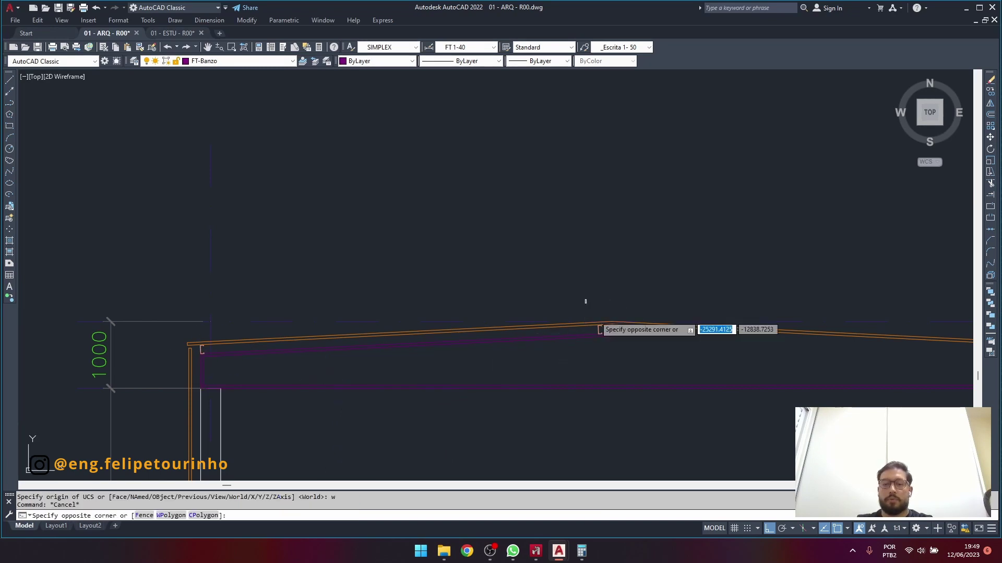
click(610, 350)
key(Escape)
scroll(206, 348, up, 7)
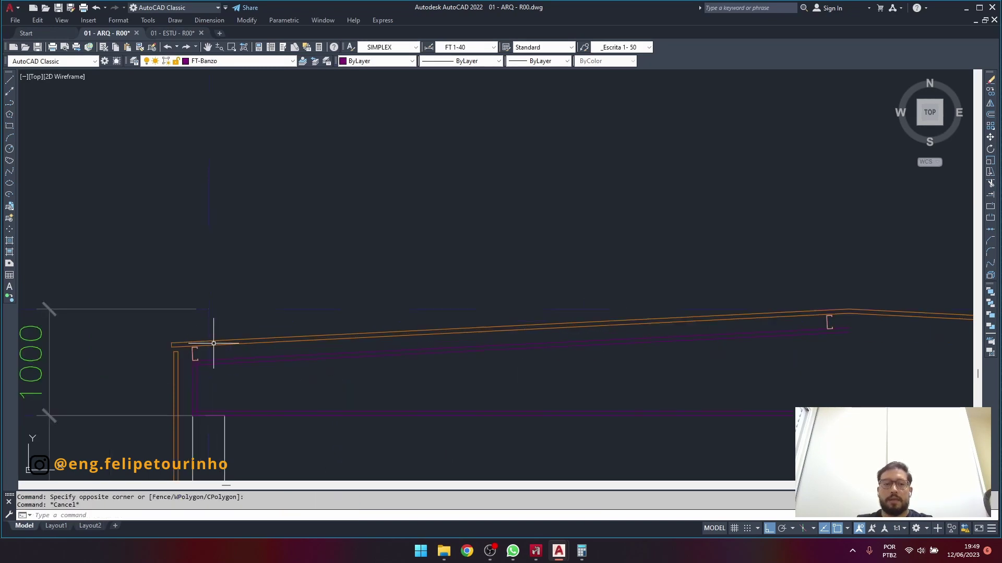
click(149, 342)
click(199, 414)
key(Escape)
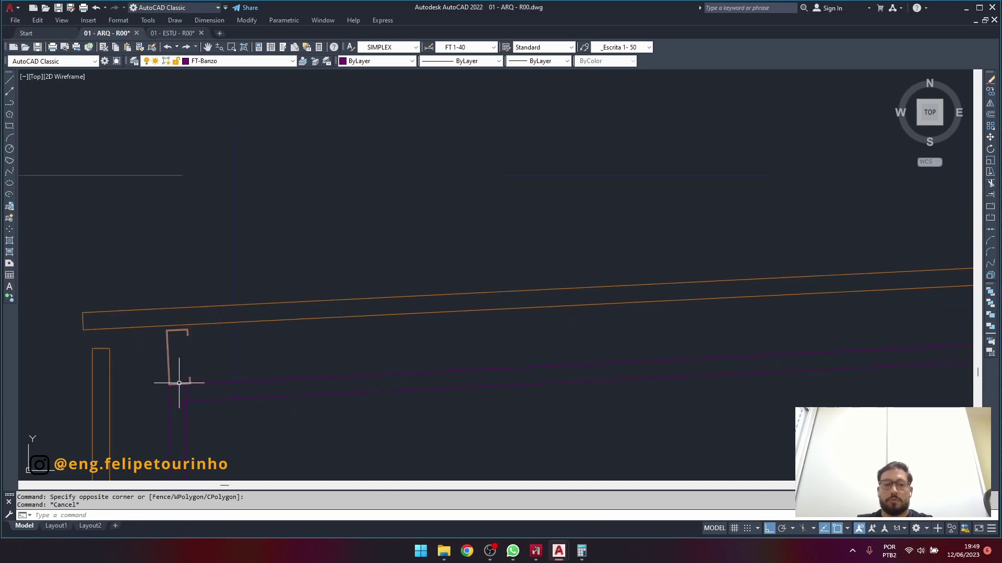
scroll(179, 381, up, 5)
middle_drag(194, 378, 424, 340)
click(391, 272)
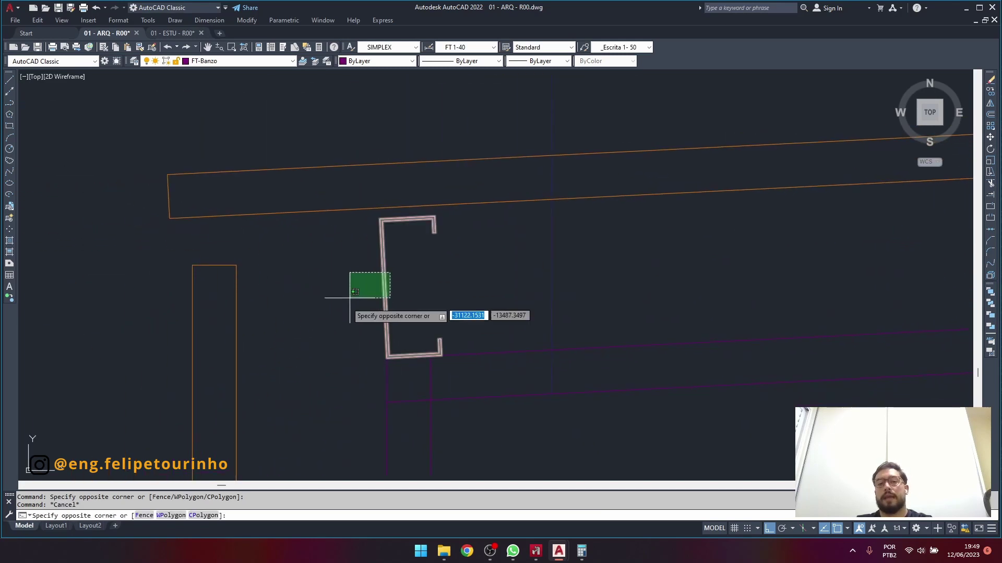
click(346, 302)
key(Escape)
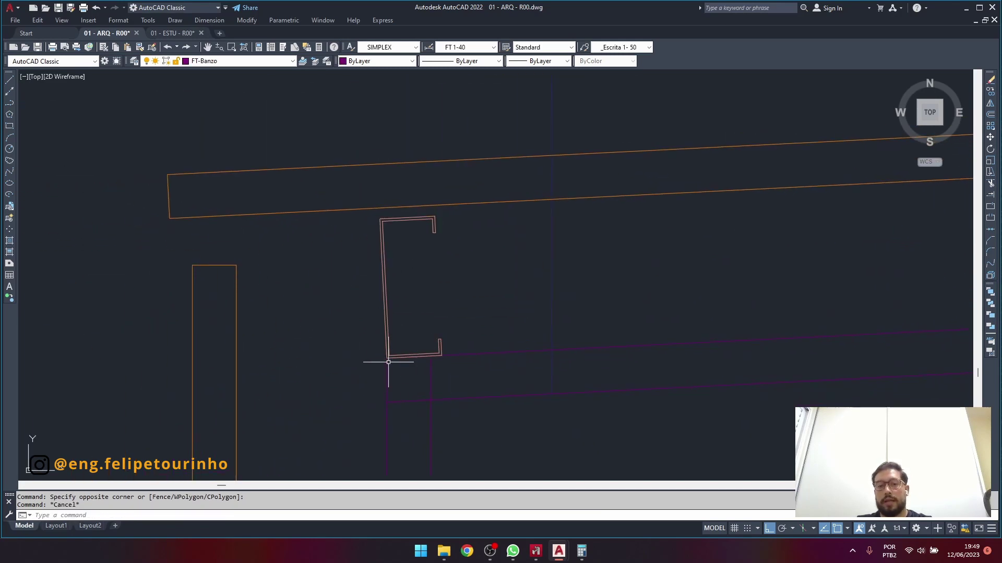
middle_drag(388, 362, 381, 356)
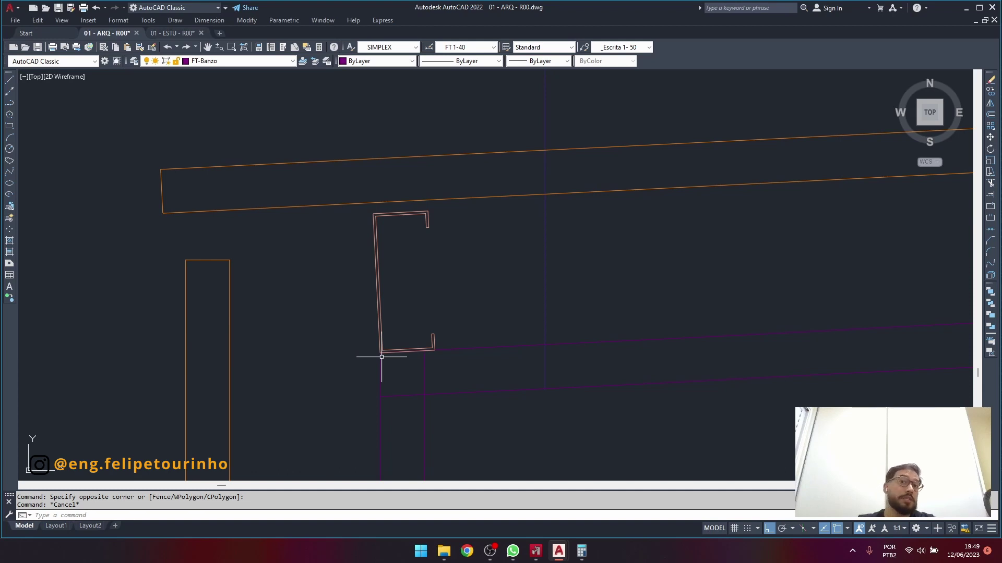
scroll(400, 363, up, 2)
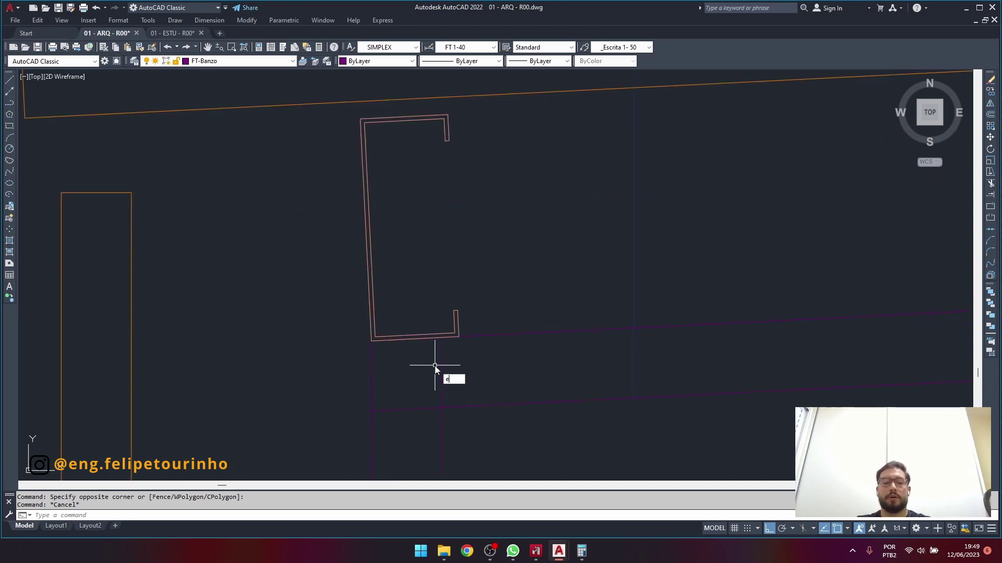
text(x)
key(Return)
key(Escape)
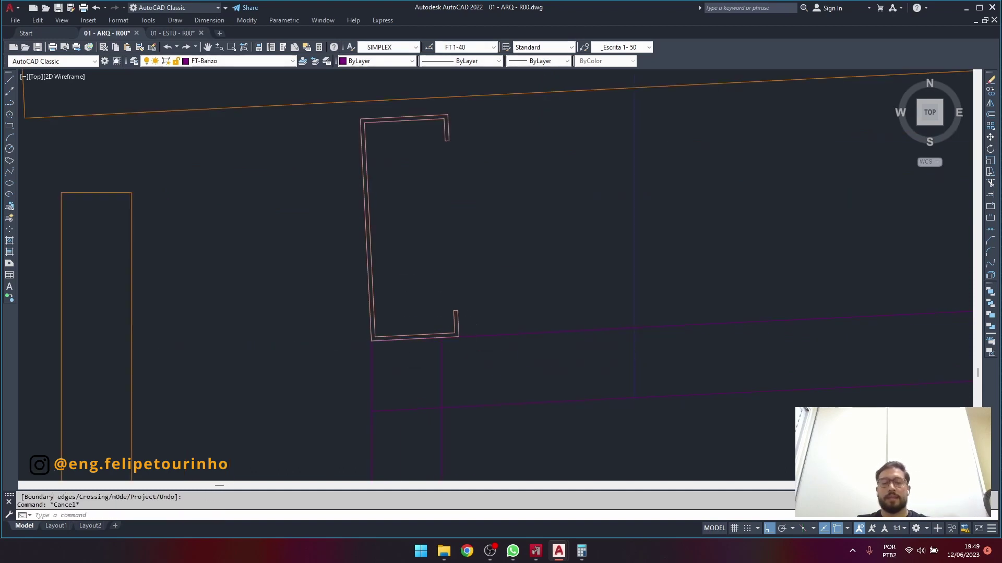
scroll(424, 378, down, 6)
scroll(361, 345, up, 2)
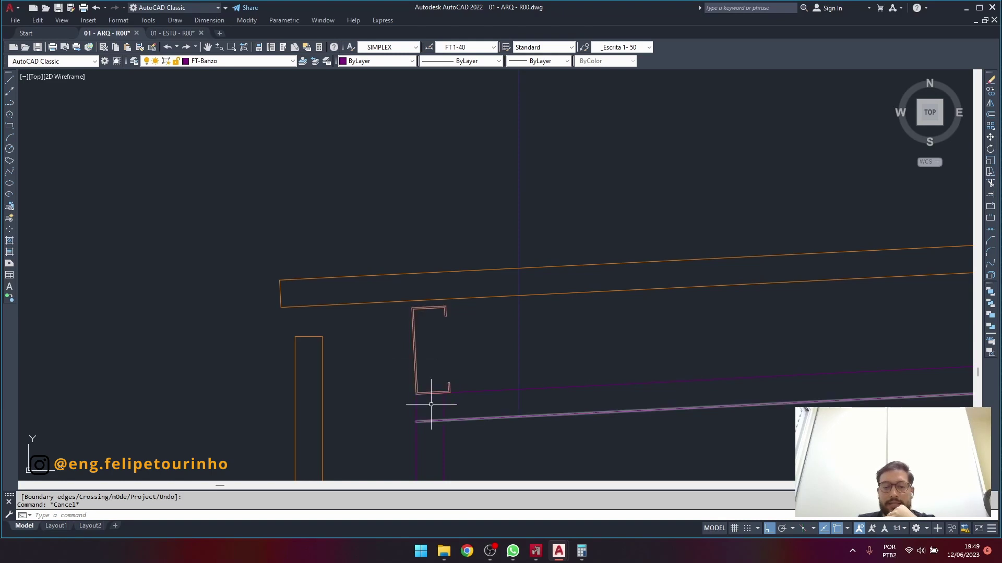
scroll(415, 395, up, 4)
middle_drag(417, 394, 489, 366)
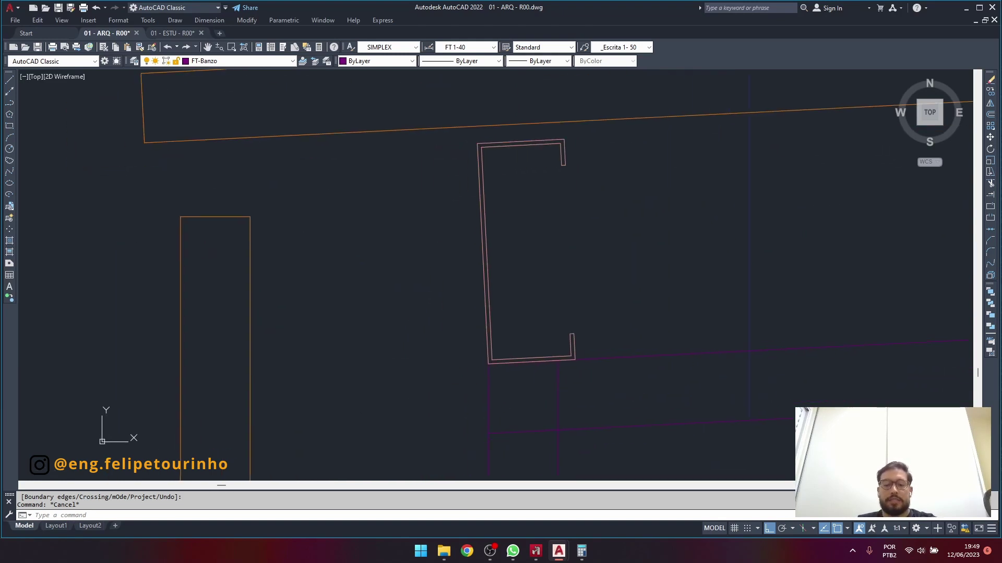
Draw a trial polyline from the middle of the eave purlin's web to its lower outer corner, and delete it.
text(l)
key(Return)
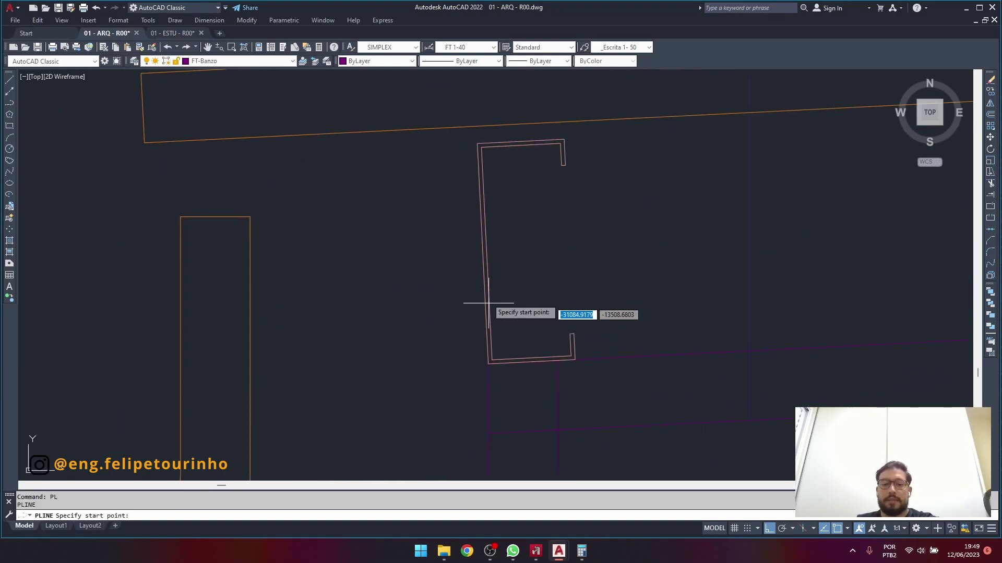
click(482, 254)
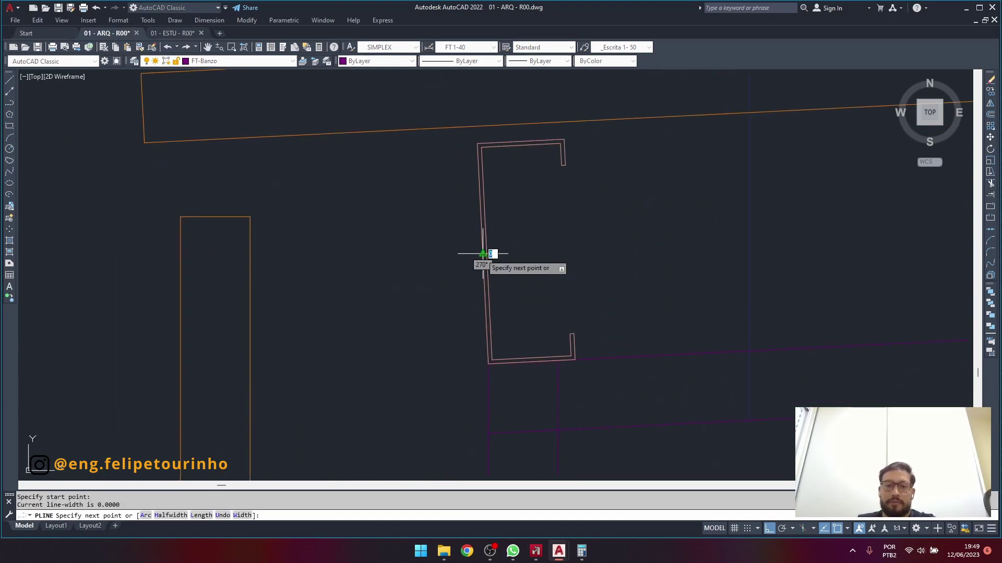
click(488, 362)
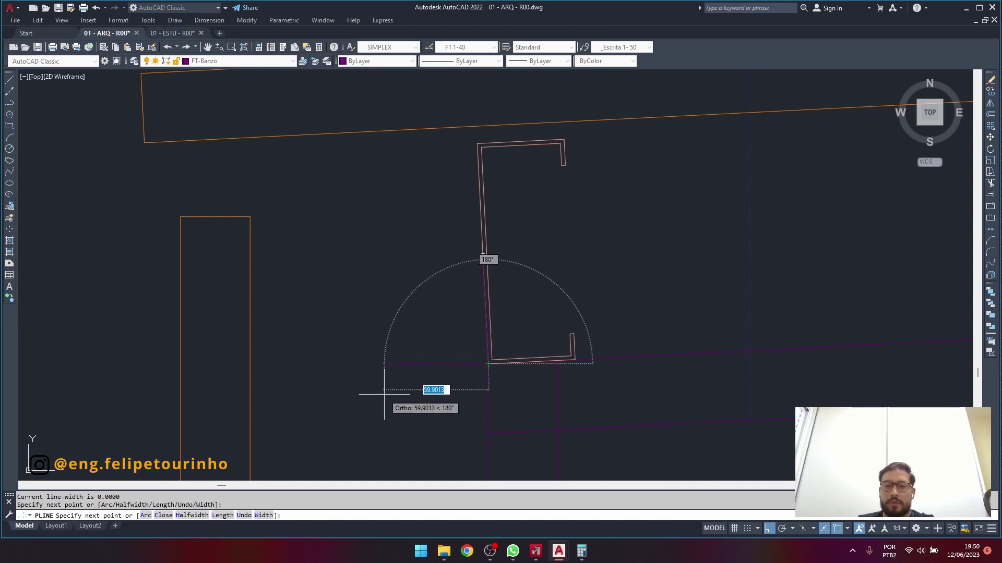
key(Escape)
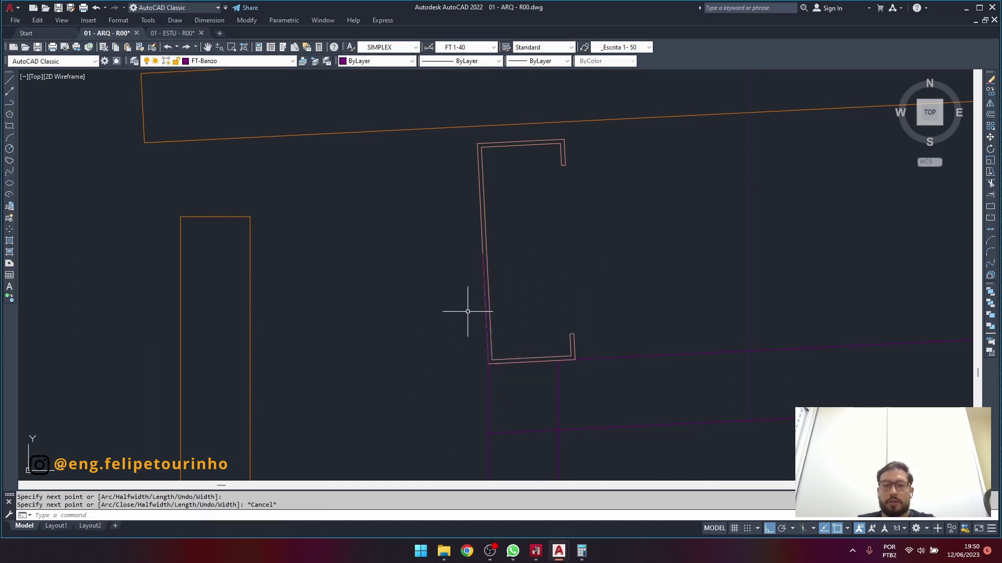
click(463, 224)
click(517, 376)
key(e)
key(Return)
key(Escape)
Align the coordinate system with the eave purlin, with its origin at the lower outer corner and X along the bottom flange.
scroll(514, 377, down, 4)
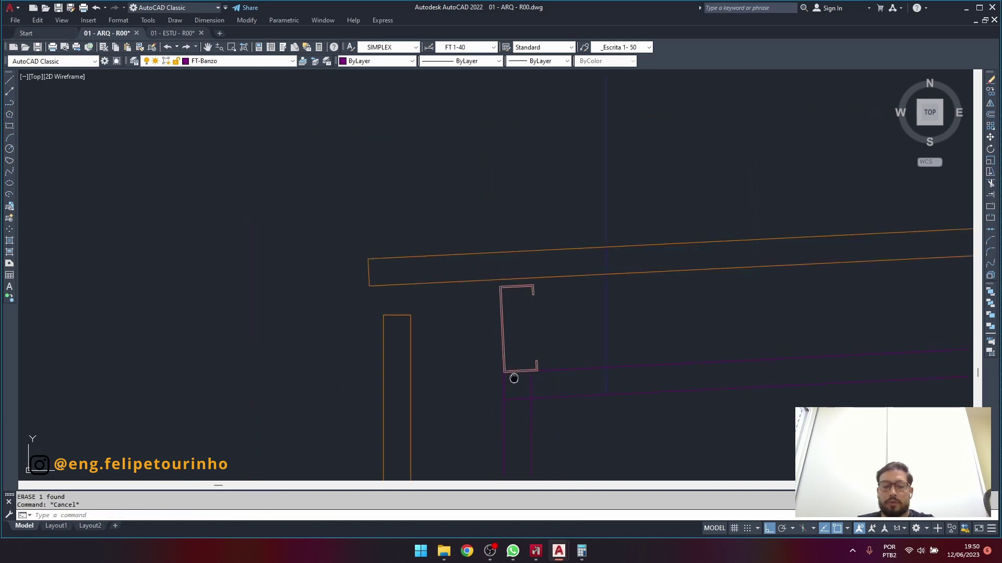
middle_drag(514, 378, 447, 358)
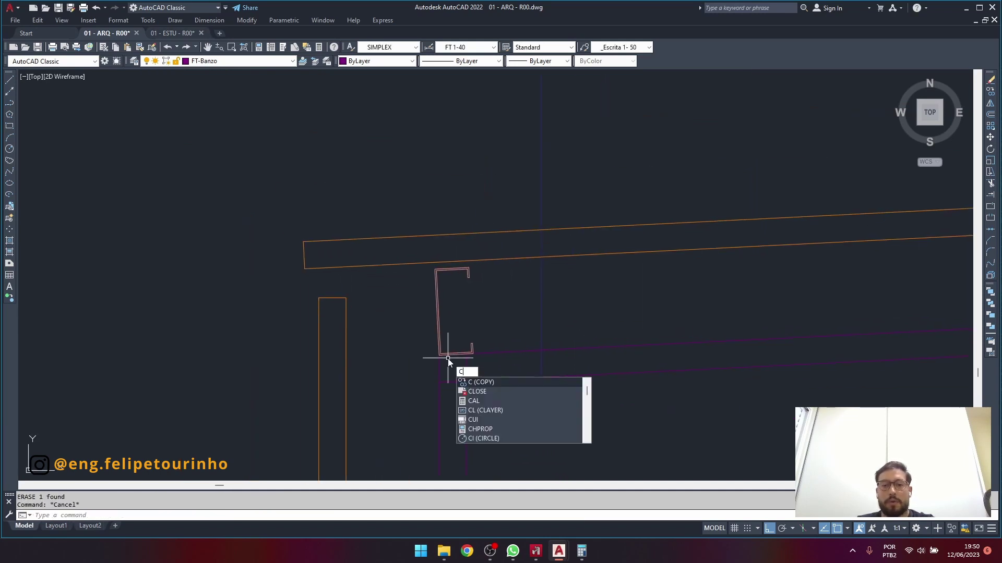
key(BackSpace)
text(Ucs)
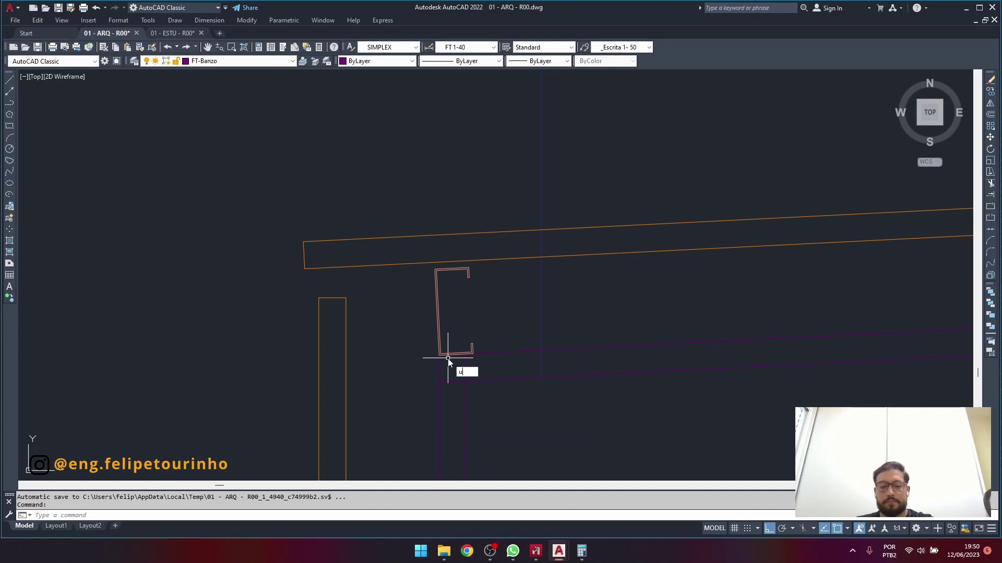
key(Return)
scroll(447, 358, up, 5)
click(409, 347)
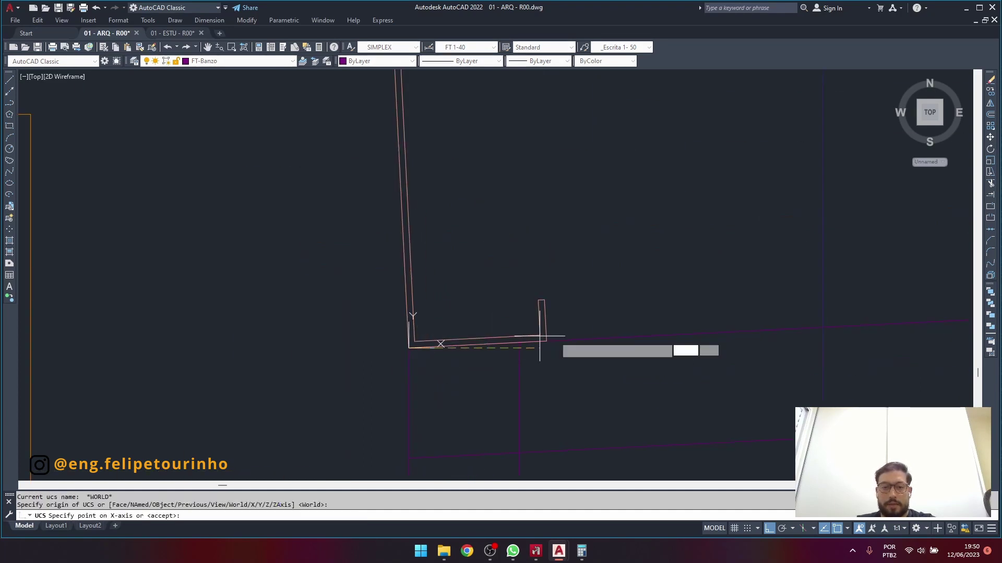
key(Return)
key(Return)
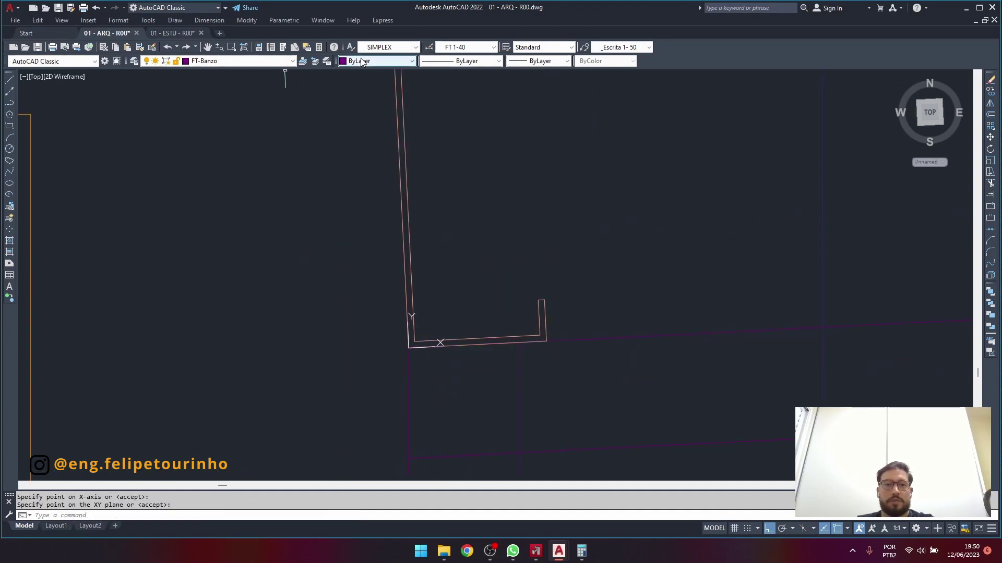
Draw a red L-shaped polyline from the eave purlin's upper outer corner down its web to the origin, continuing 60 mm outward parallel to the chord.
click(375, 61)
click(377, 97)
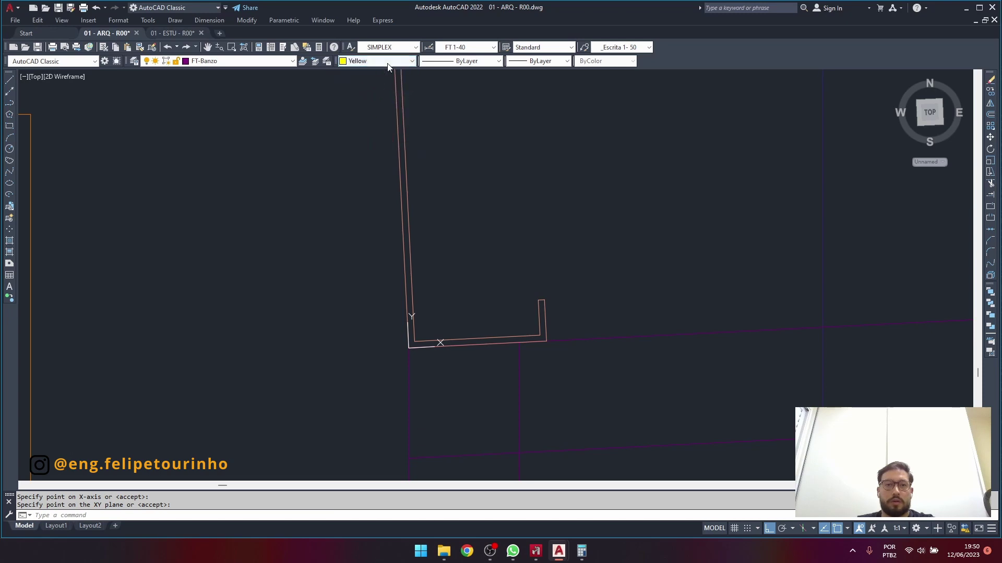
click(377, 61)
click(378, 88)
scroll(454, 230, down, 3)
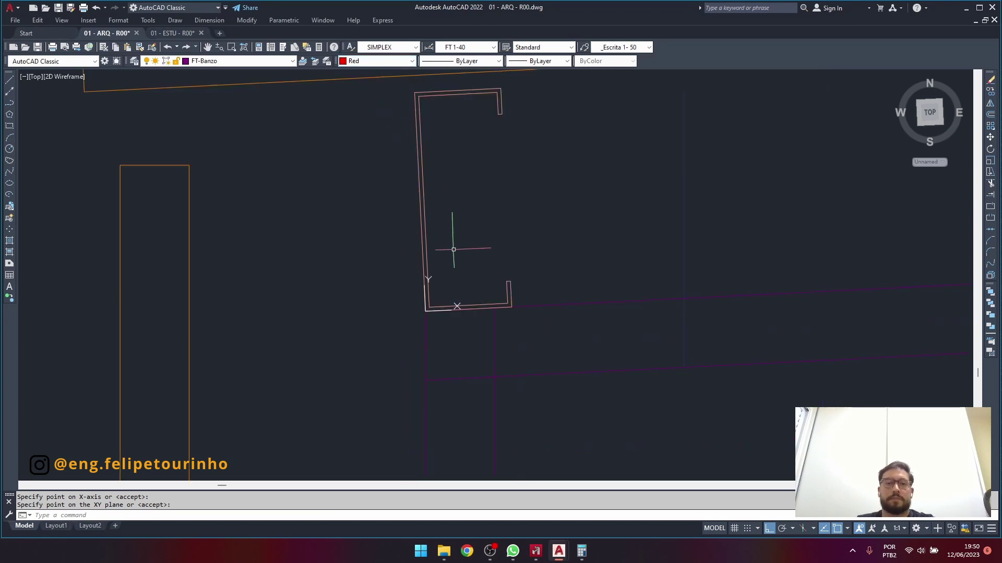
key(Return)
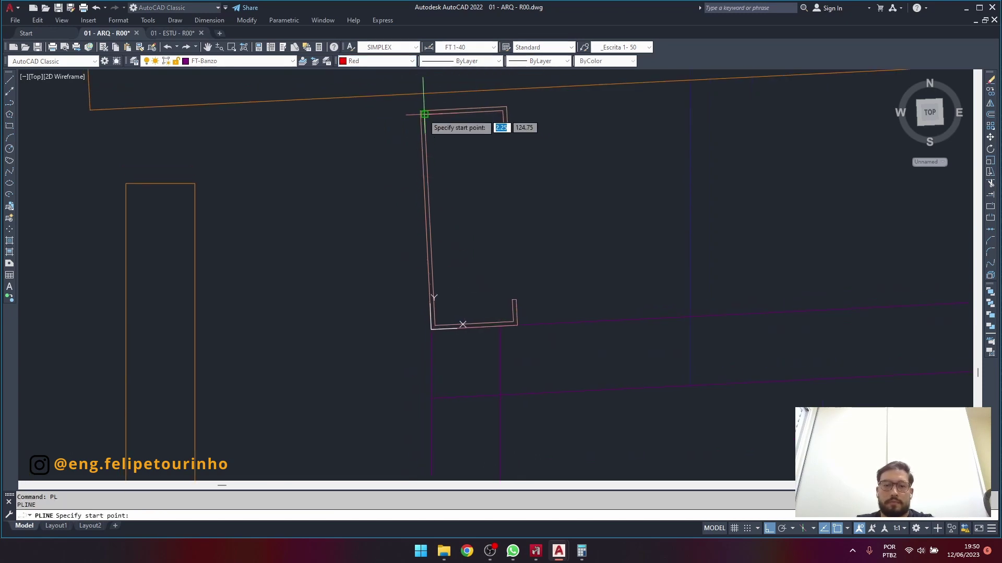
click(421, 111)
scroll(431, 332, up, 4)
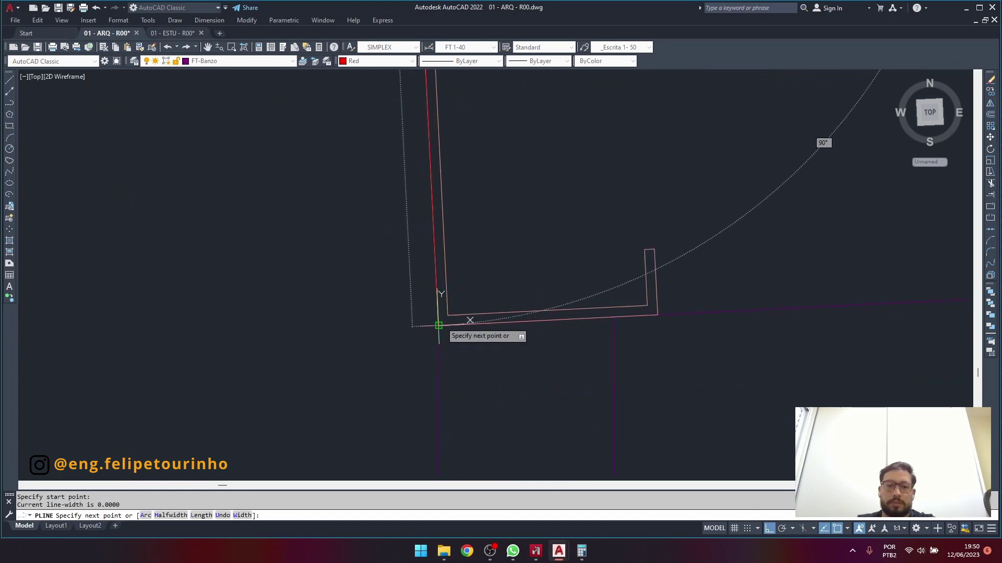
click(439, 326)
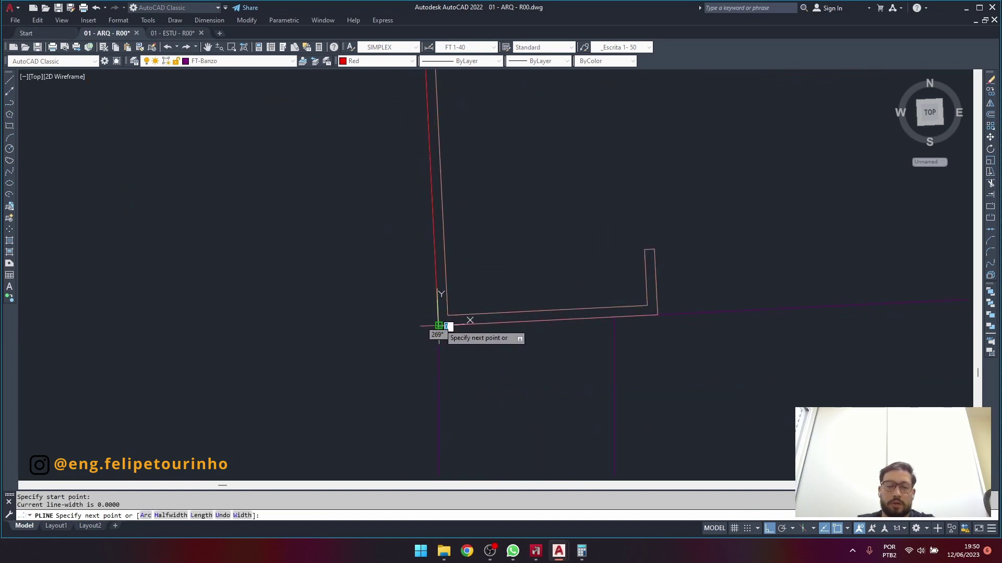
scroll(438, 326, down, 3)
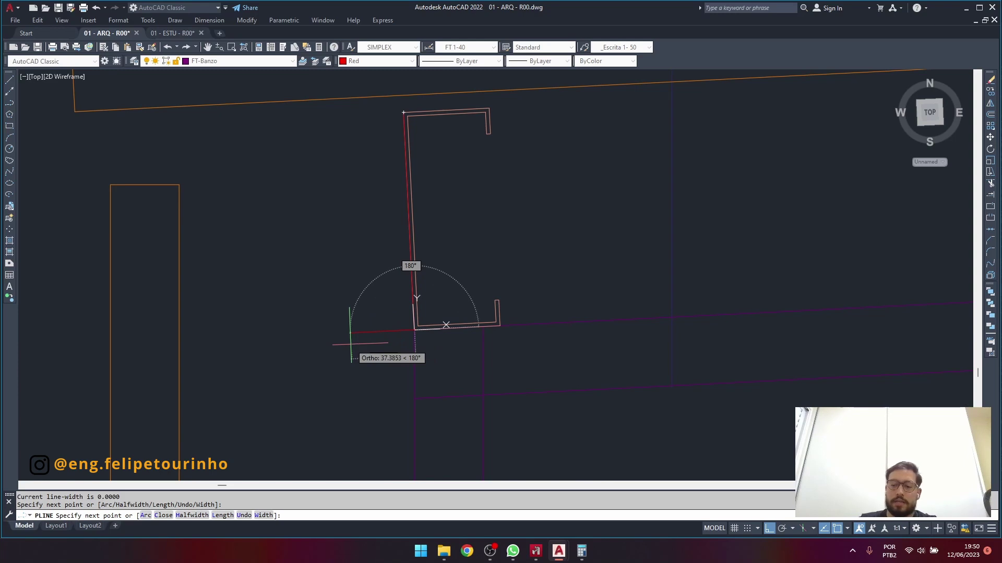
text(60)
key(Return)
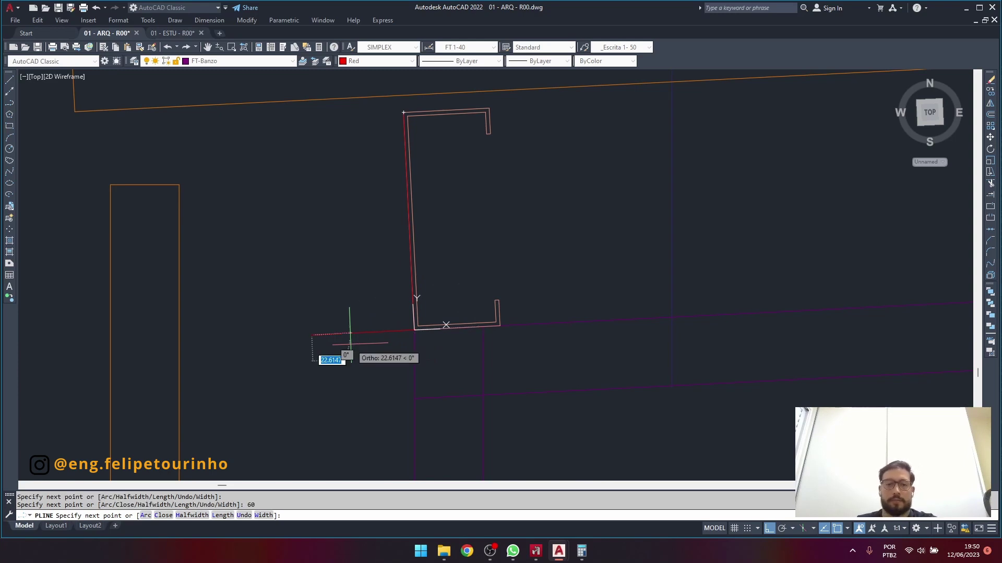
key(Return)
Move the eave purlin 10 mm away from the top chord, perpendicular to it, leaving the red polyline in place.
click(388, 304)
click(319, 350)
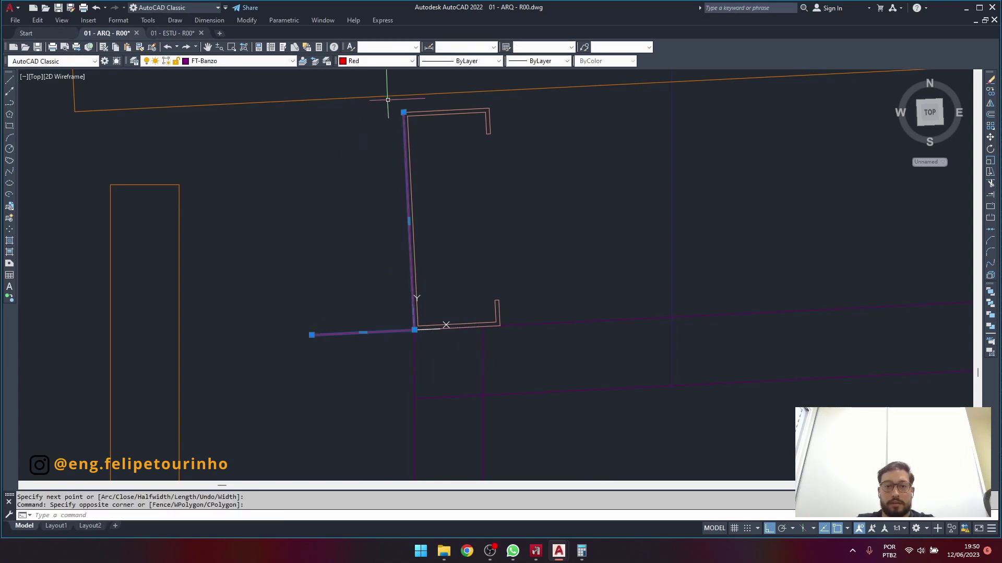
mouse_move(403, 113)
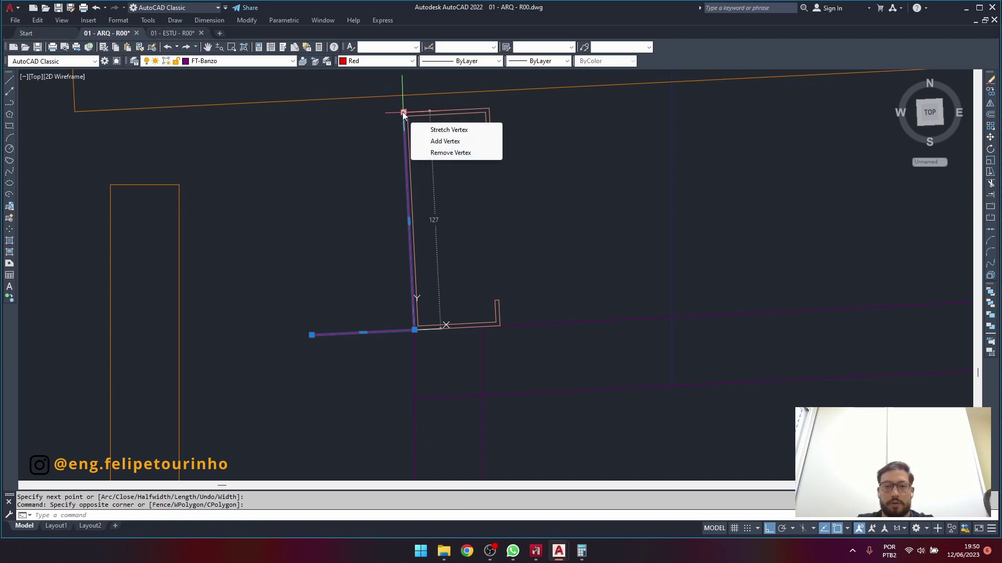
key(Escape)
click(507, 103)
click(466, 133)
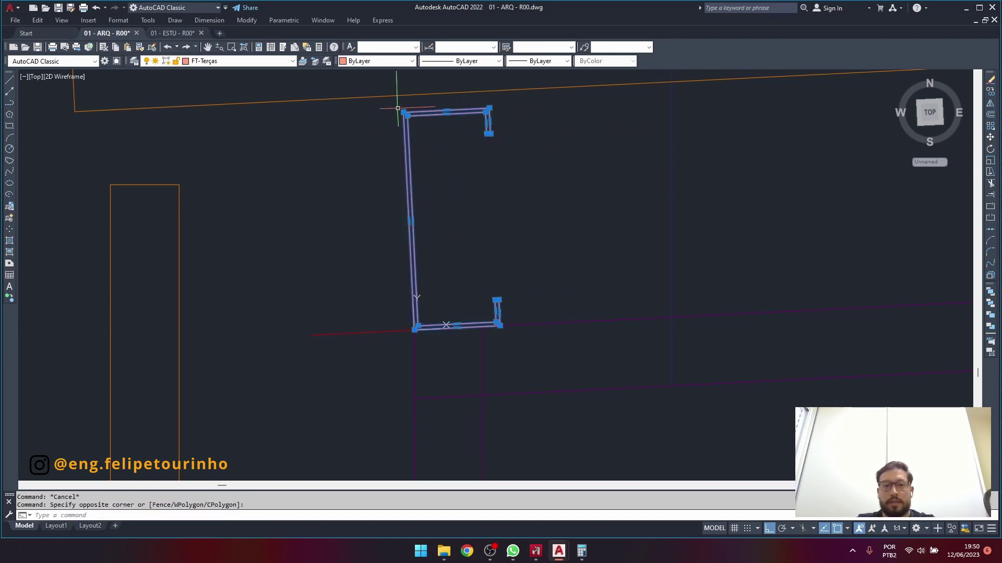
text(m)
key(Return)
click(546, 236)
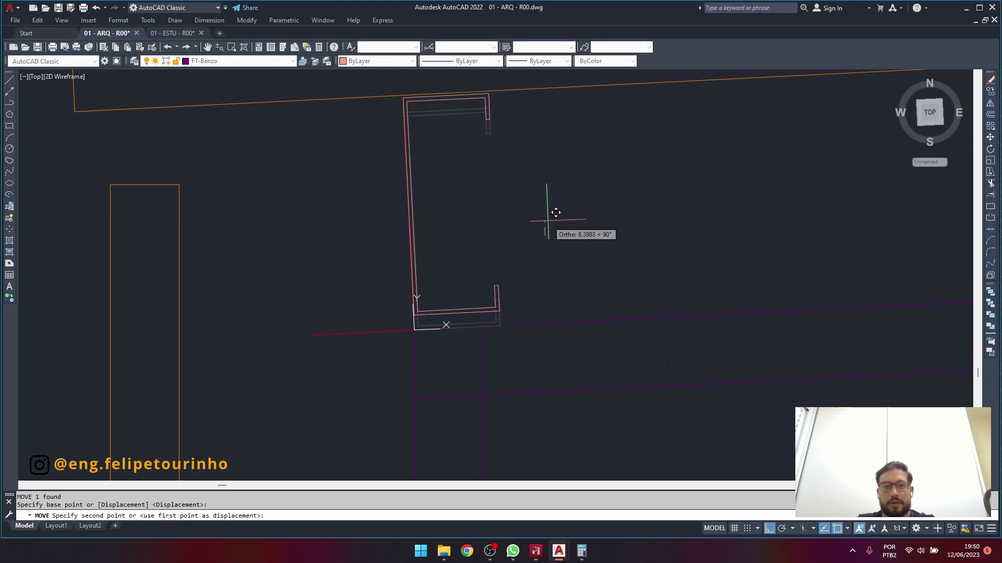
text(10)
key(Return)
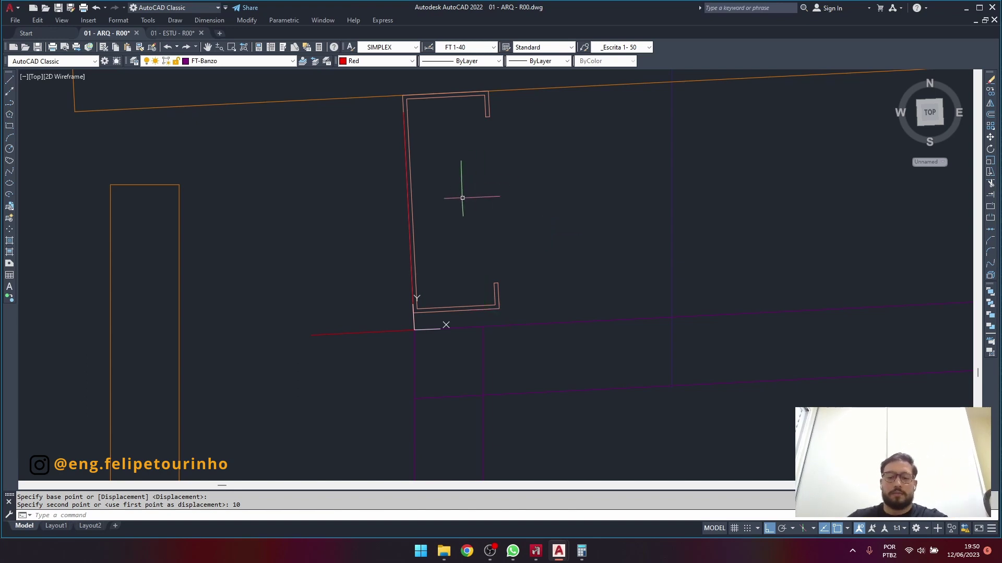
Offset the red L-shaped polyline by 4.75 mm toward the inside of its corner.
text(o)
key(Return)
text(4.75)
key(Return)
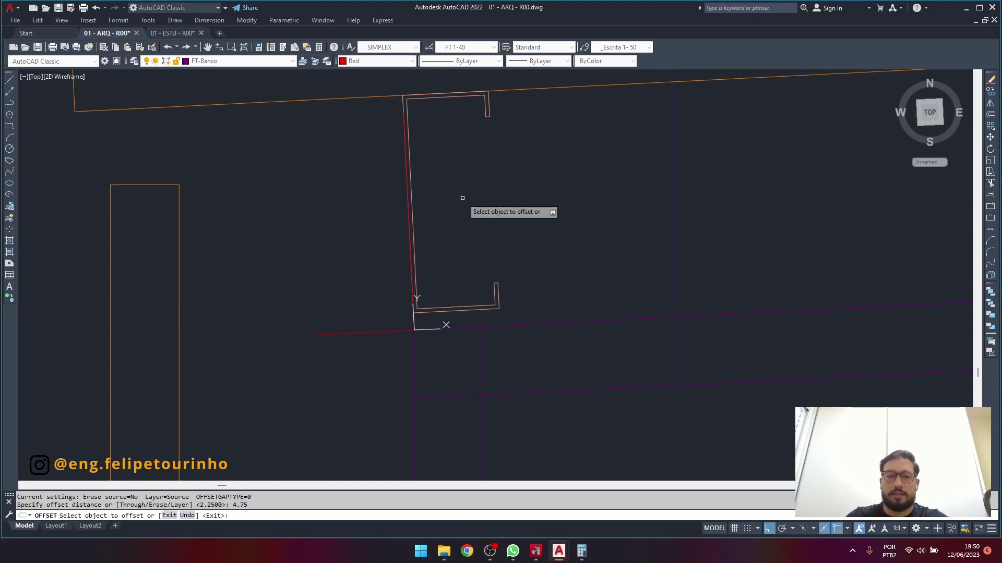
click(338, 334)
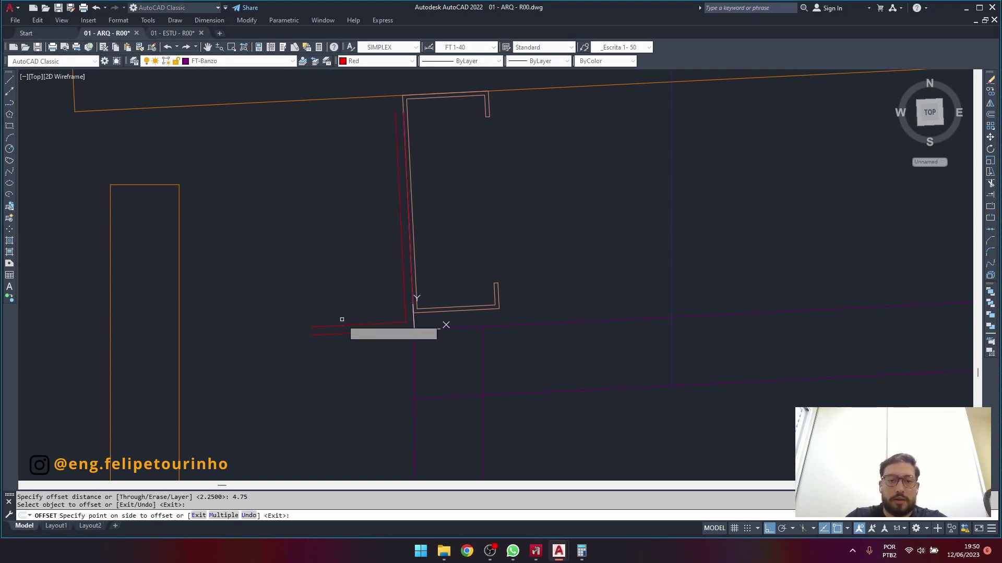
click(341, 318)
key(Escape)
key(Escape)
Close both open ends of the red angle profile with short lines between its two polylines.
scroll(317, 340, up, 2)
text(l)
key(Return)
scroll(316, 340, up, 2)
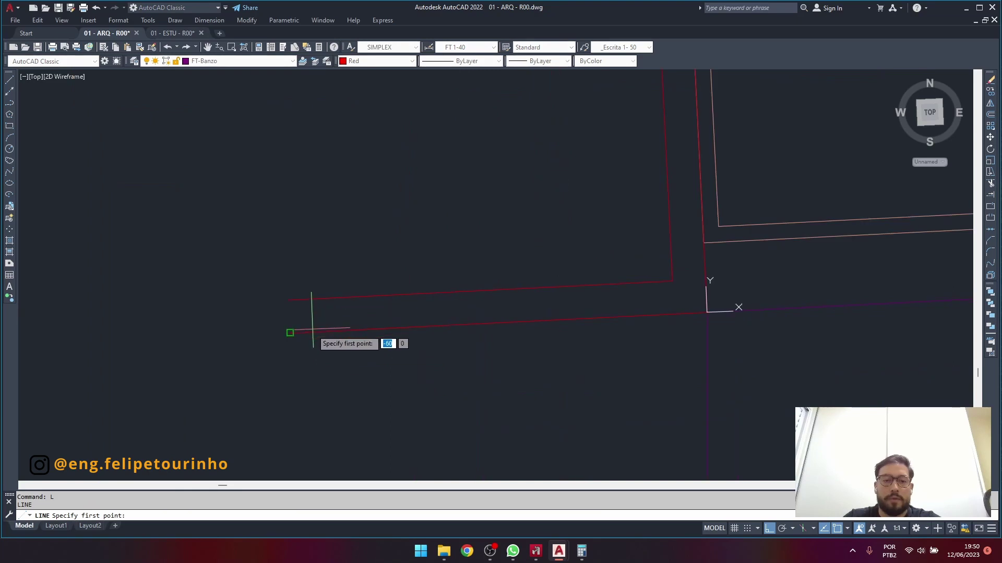
click(288, 300)
scroll(312, 287, down, 5)
middle_drag(327, 306, 422, 319)
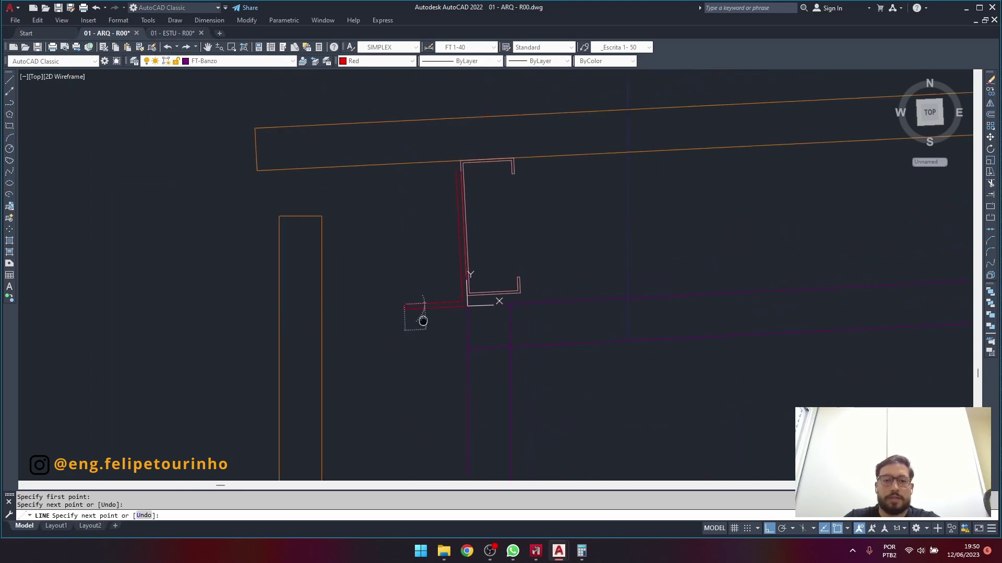
key(Return)
scroll(460, 155, up, 5)
key(Return)
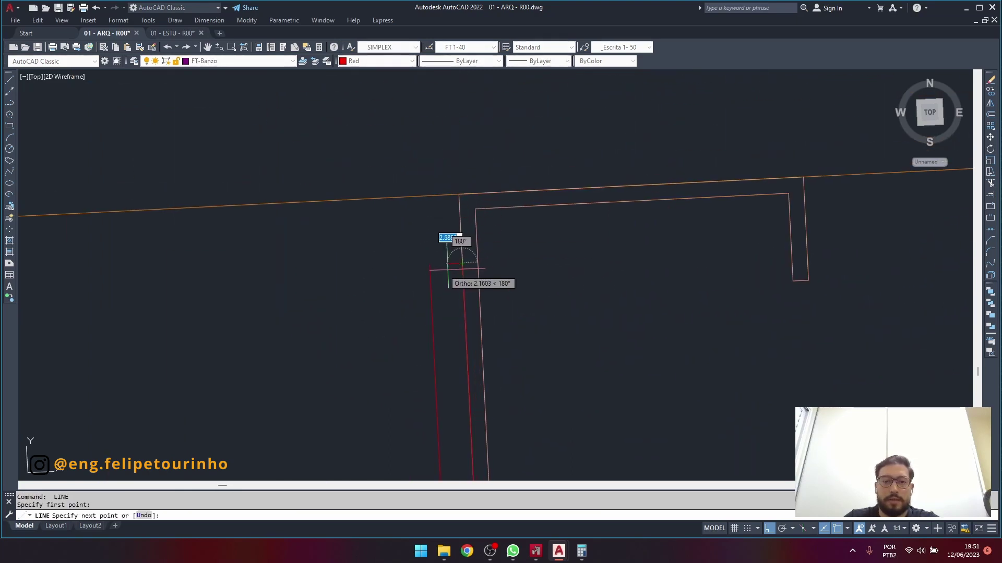
key(Escape)
scroll(331, 197, down, 3)
click(325, 309)
click(312, 319)
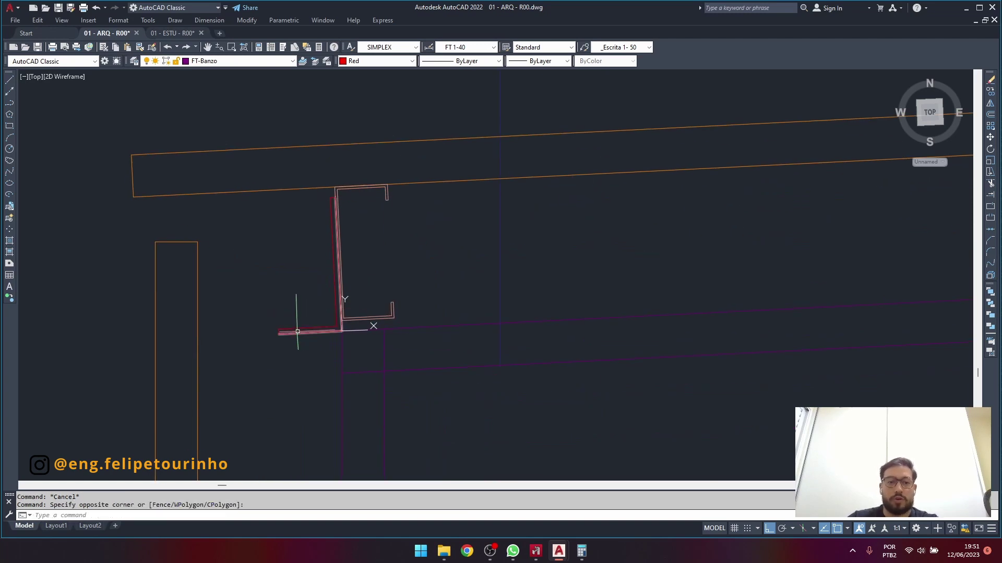
click(309, 308)
click(264, 364)
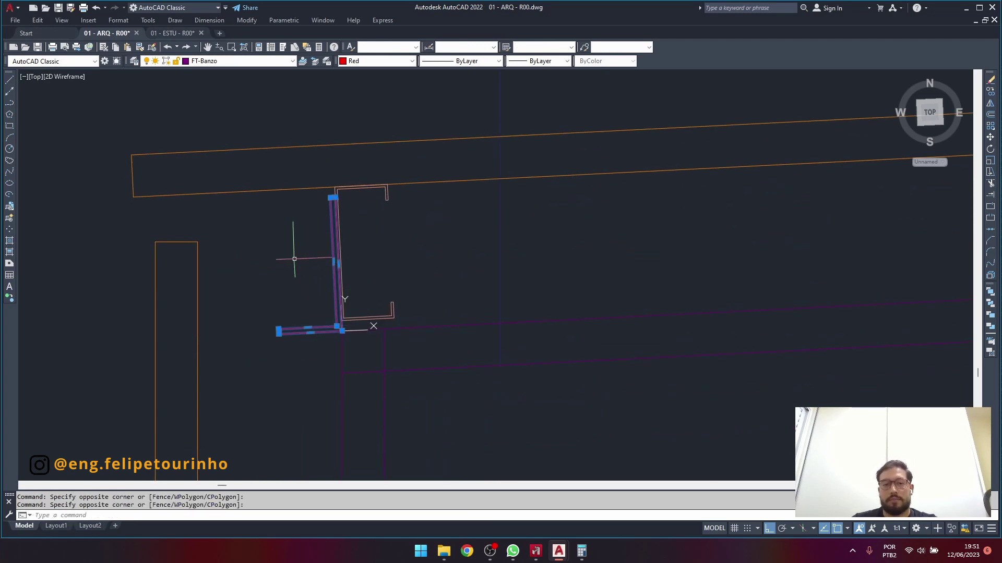
key(Escape)
Mirror the eave purlin and its red cleat angle about the line perpendicular to the chord through the origin, erasing the source objects.
scroll(347, 347, down, 4)
mouse_move(347, 347)
middle_down()
mouse_move(281, 265)
mouse_move(273, 217)
mouse_move(328, 237)
middle_up()
scroll(273, 217, down, 2)
scroll(290, 199, up, 4)
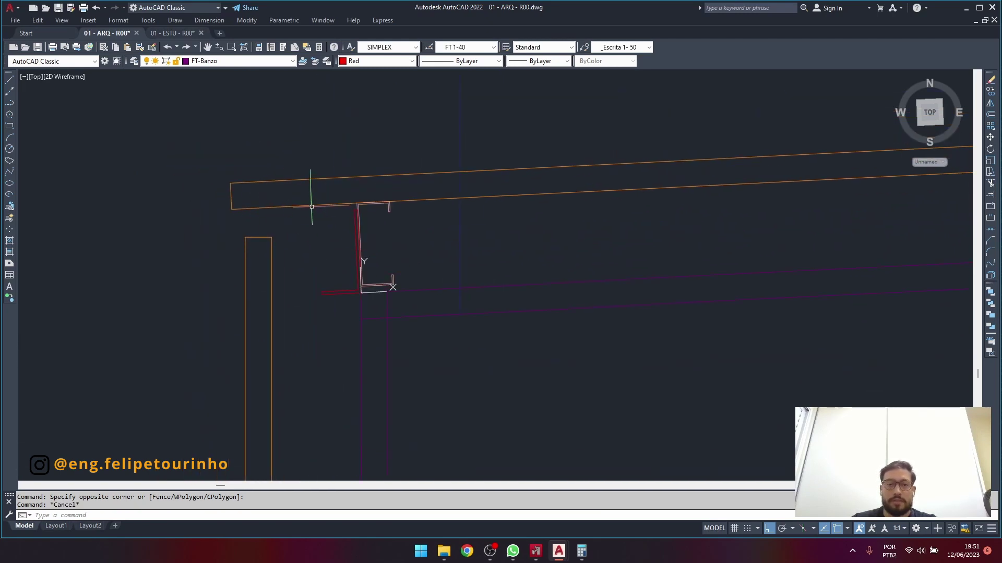
click(307, 196)
click(452, 348)
scroll(355, 285, up, 4)
scroll(360, 313, up, 3)
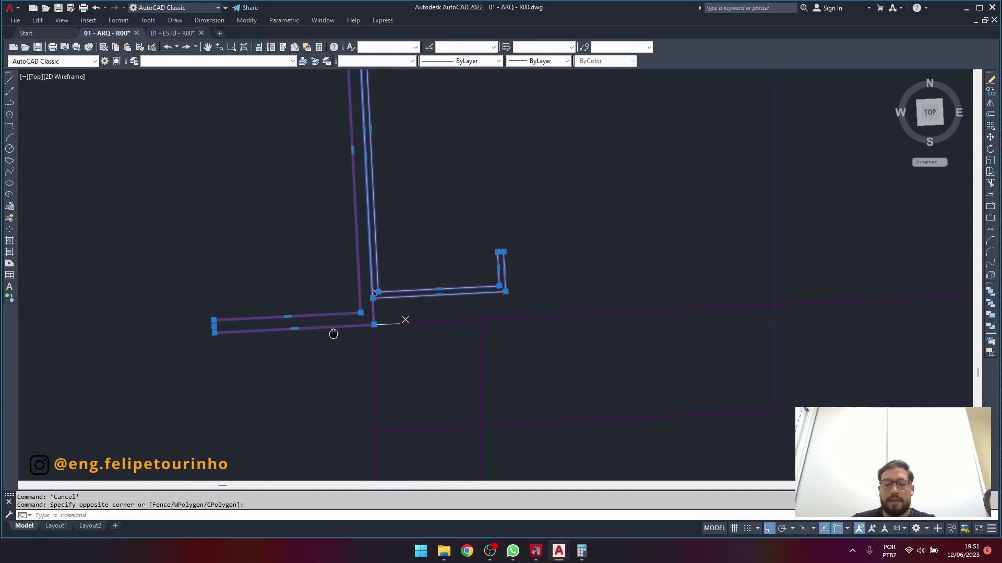
middle_drag(331, 333, 286, 380)
text(mi)
key(Return)
click(327, 374)
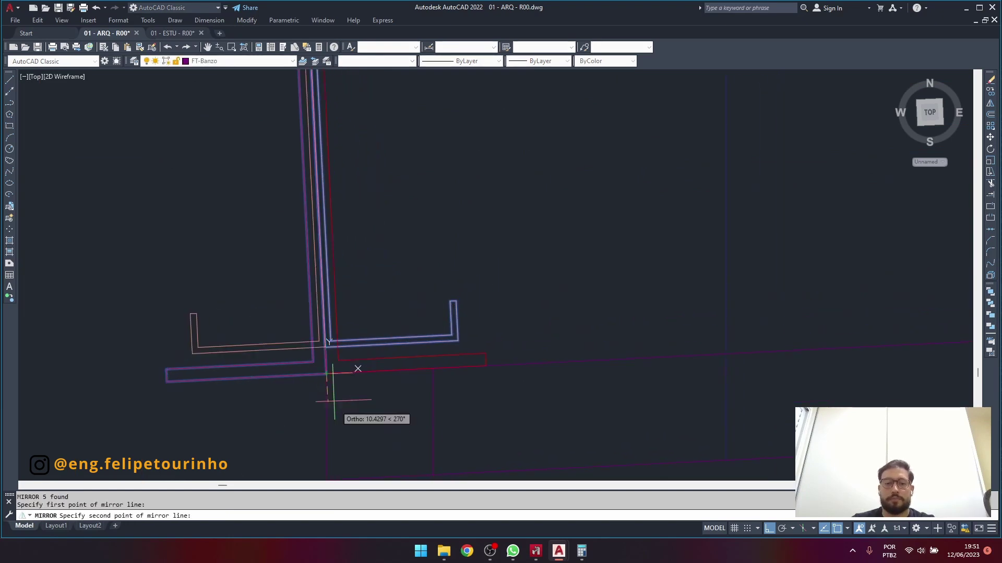
click(346, 410)
text(y)
key(Return)
scroll(365, 400, down, 3)
key(Escape)
scroll(365, 399, down, 2)
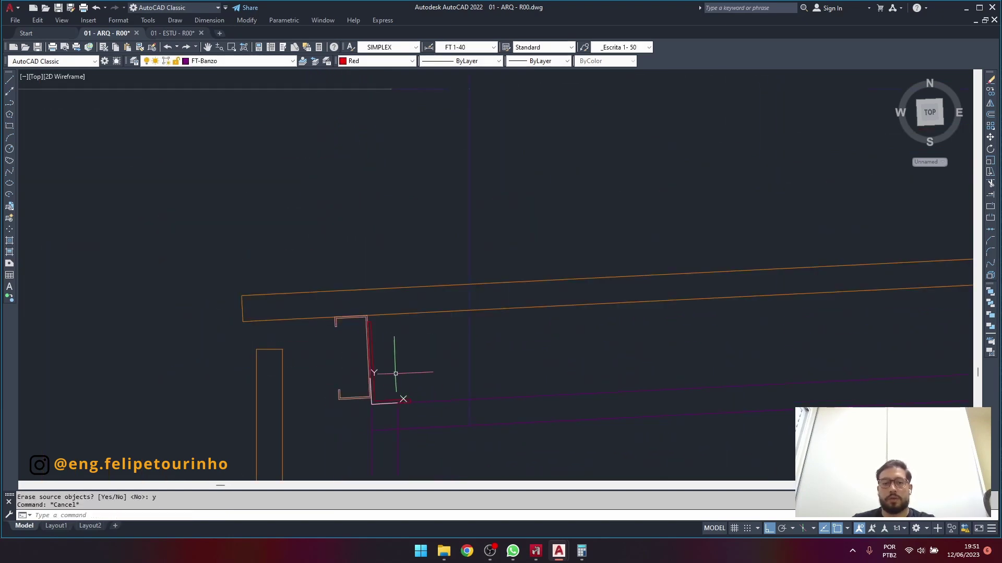
Move the mirrored eave purlin and cleat angle 50 mm inward along the top chord.
middle_drag(394, 358, 349, 259)
click(275, 213)
click(373, 321)
scroll(374, 320, up, 2)
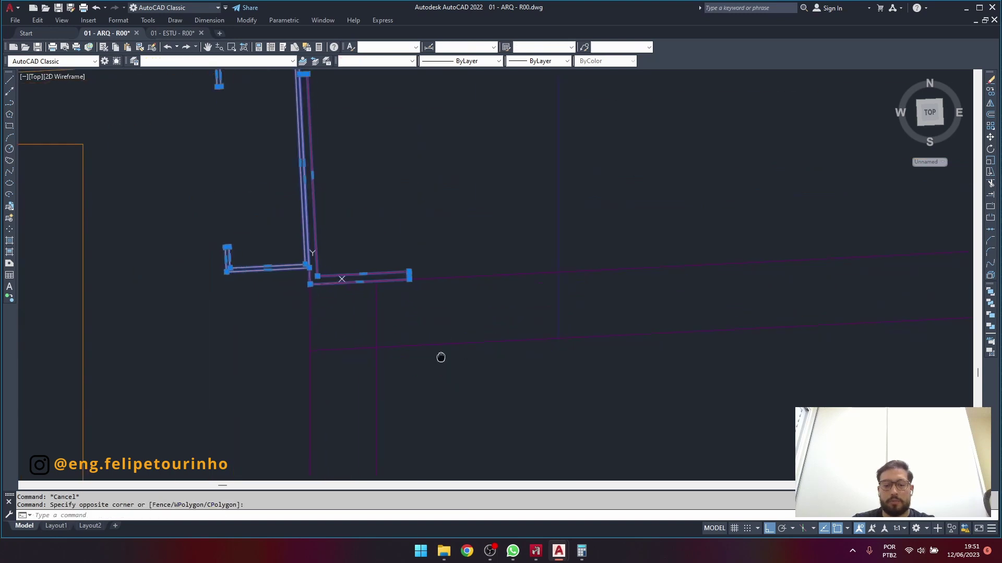
text(m)
key(Return)
click(528, 372)
text(50)
key(Return)
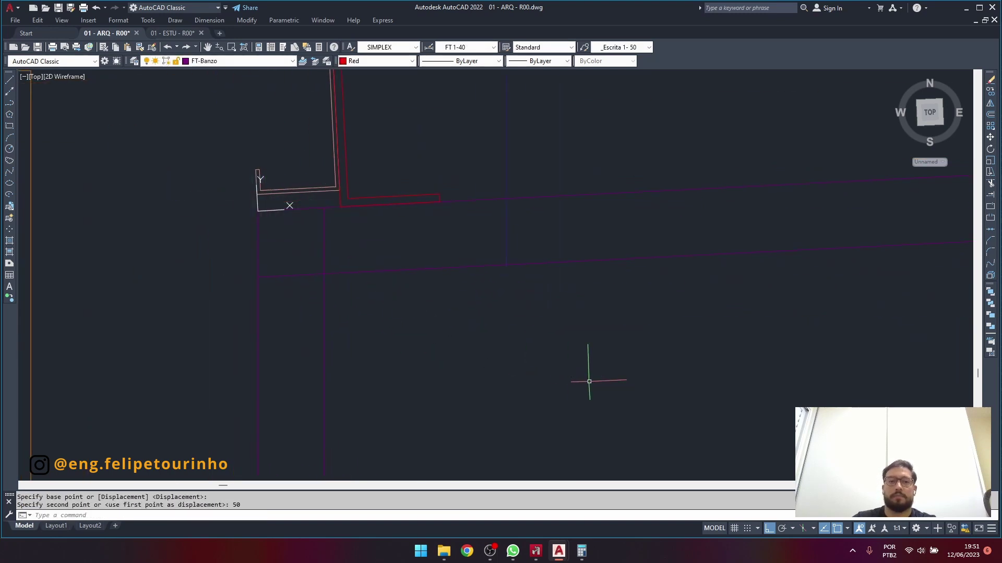
scroll(452, 339, up, 4)
middle_drag(390, 288, 362, 359)
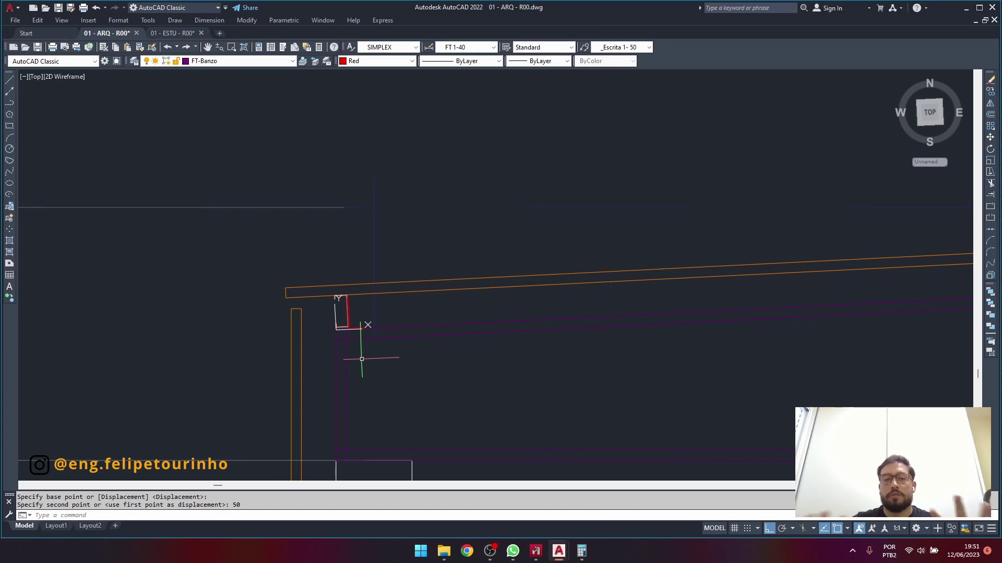
Undo the 50 mm move, the mirroring and the whole cleat angle drawing, back to the bare eave purlin on the top chord.
scroll(349, 334, up, 2)
key(ctrl+z)
key(ctrl+z)
key(ctrl+z)
key(ctrl+z)
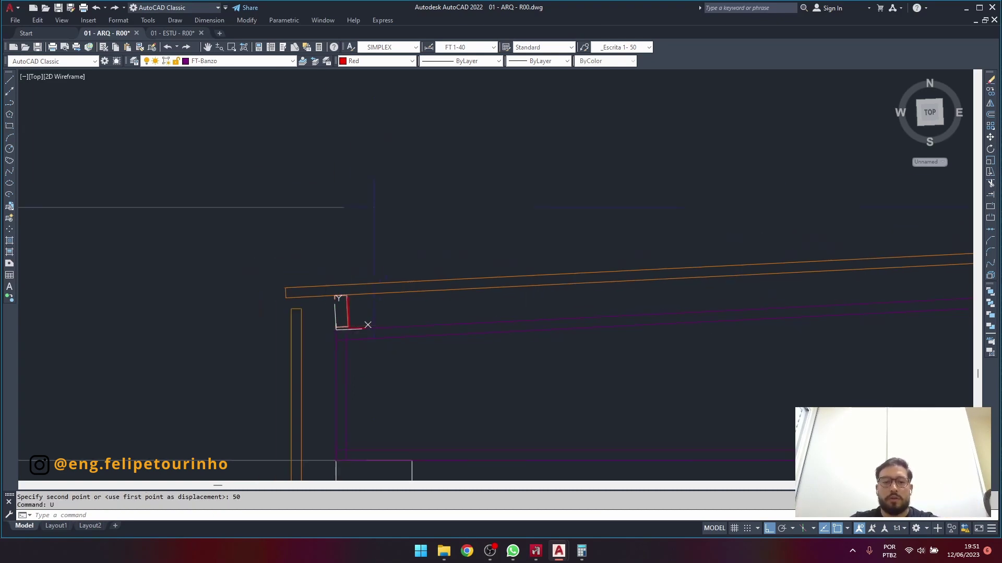
key(ctrl+z)
key(ctrl+z)
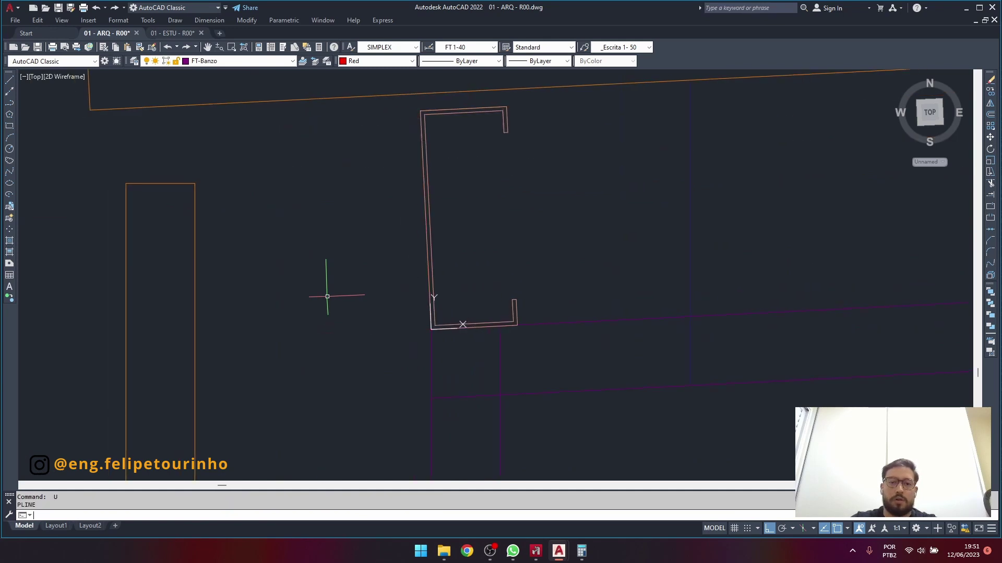
Examine the left roof slope from the eave purlin to the ridge purlin to consider the purlin spacing.
scroll(455, 329, down, 3)
scroll(455, 329, down, 1)
mouse_move(590, 302)
middle_down()
mouse_move(484, 234)
mouse_move(273, 284)
mouse_move(201, 262)
middle_up()
scroll(485, 234, down, 3)
scroll(179, 259, up, 5)
scroll(498, 329, down, 5)
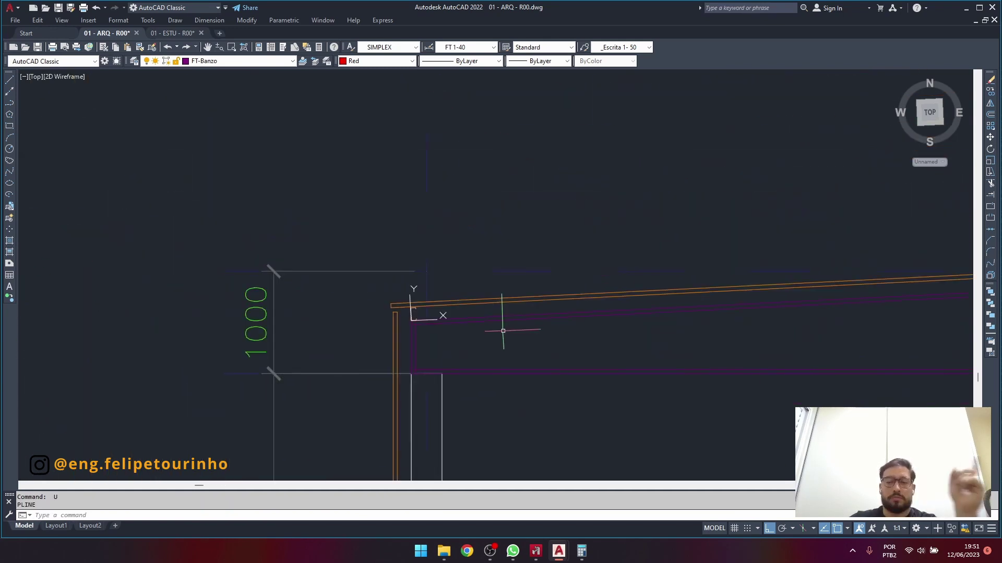
middle_drag(503, 332, 165, 291)
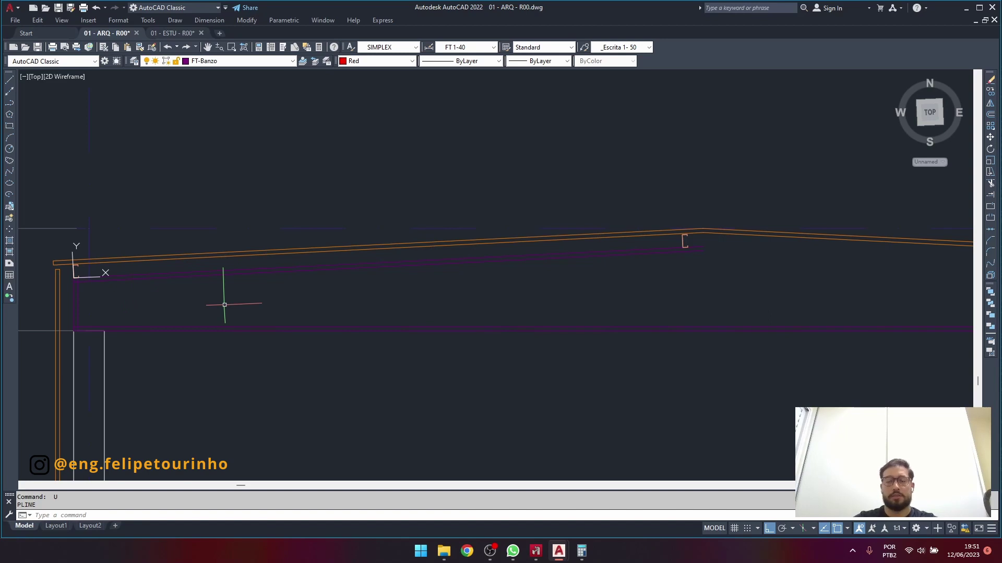
scroll(150, 264, down, 2)
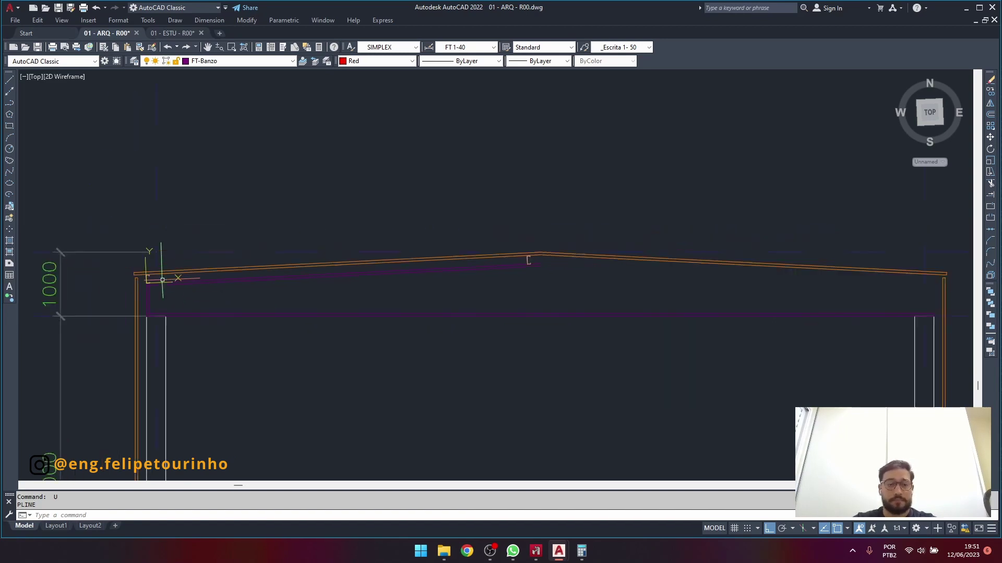
middle_drag(346, 284, 409, 227)
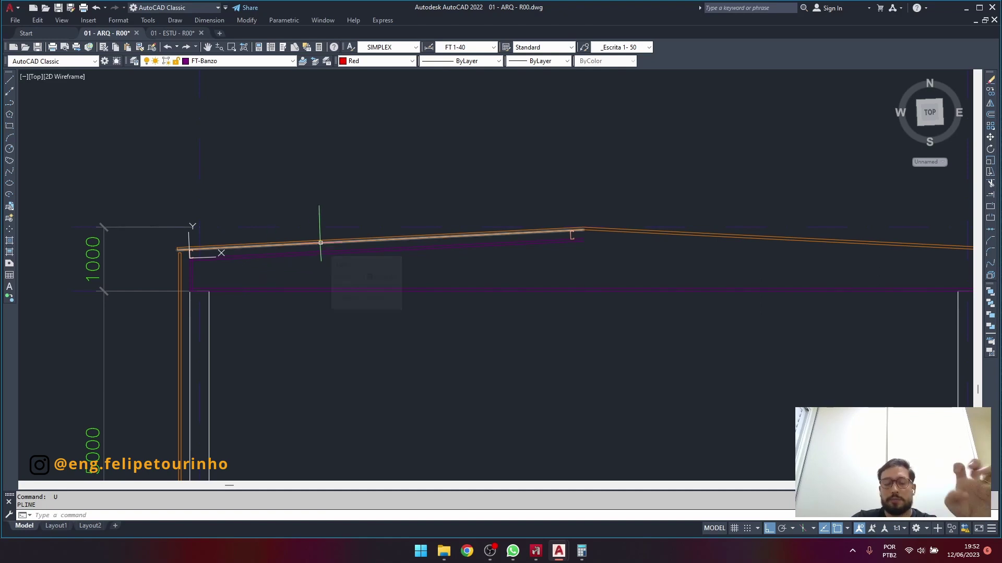
mouse_move(321, 243)
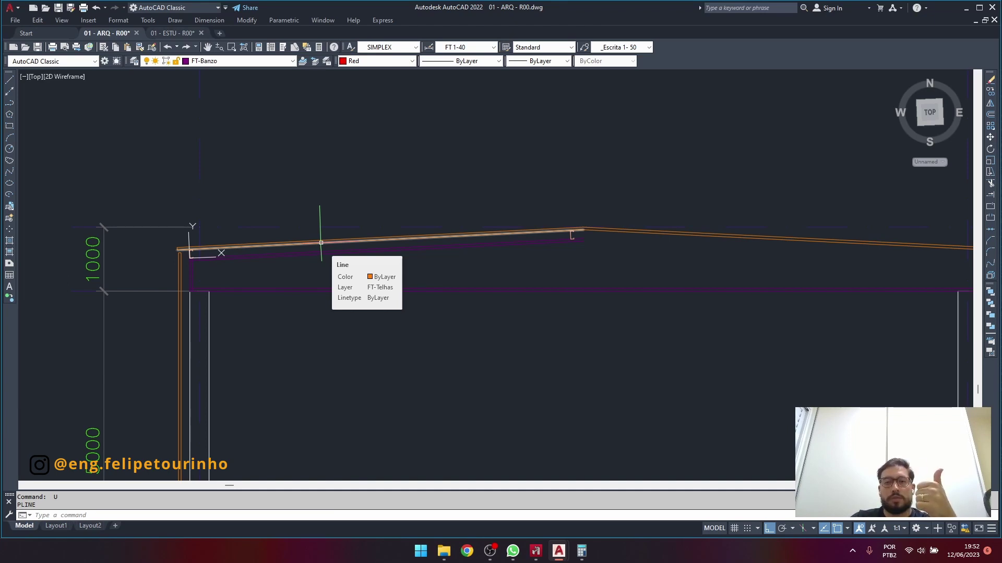
Add an aligned dimension above the left roof slope between the upper-flange midpoints of the eave purlin and the ridge purlin.
scroll(187, 272, up, 5)
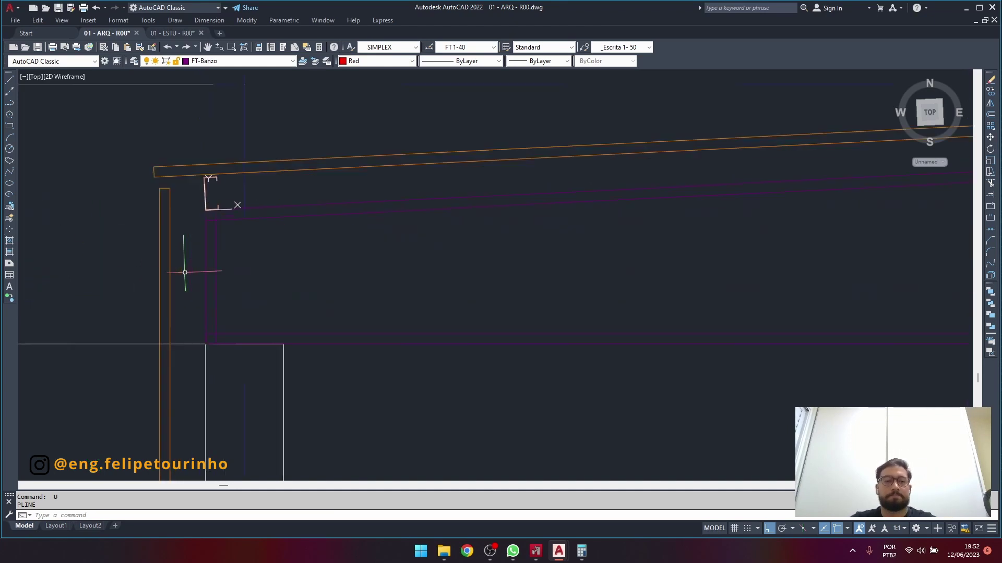
scroll(208, 188, down, 3)
scroll(224, 123, up, 4)
text(da)
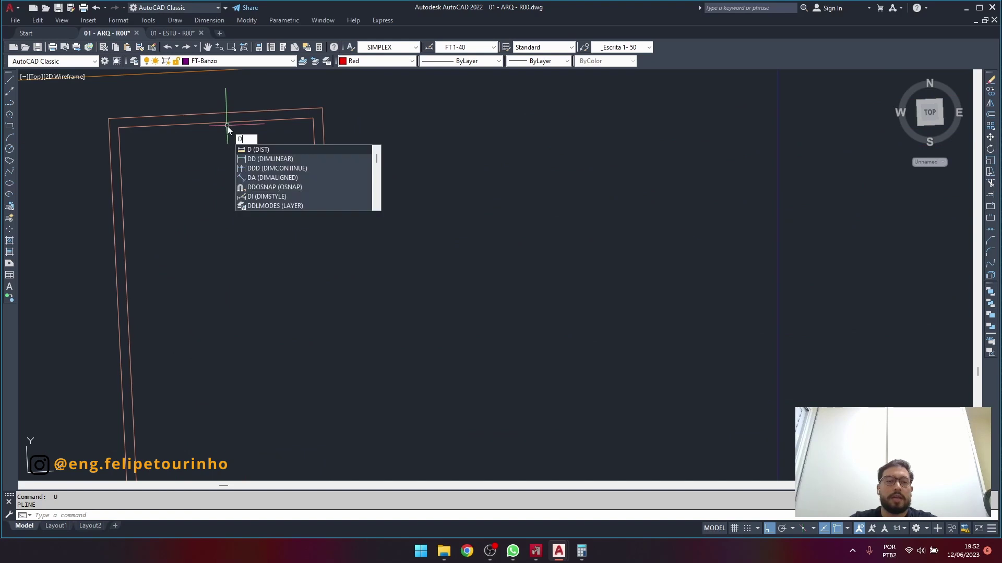
key(Return)
click(213, 113)
scroll(707, 179, down, 5)
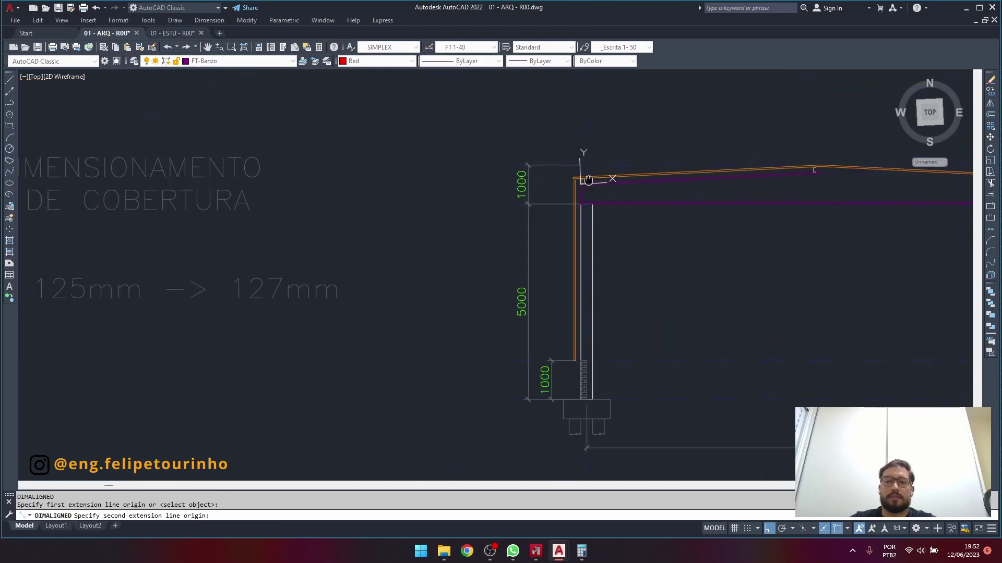
scroll(585, 180, up, 5)
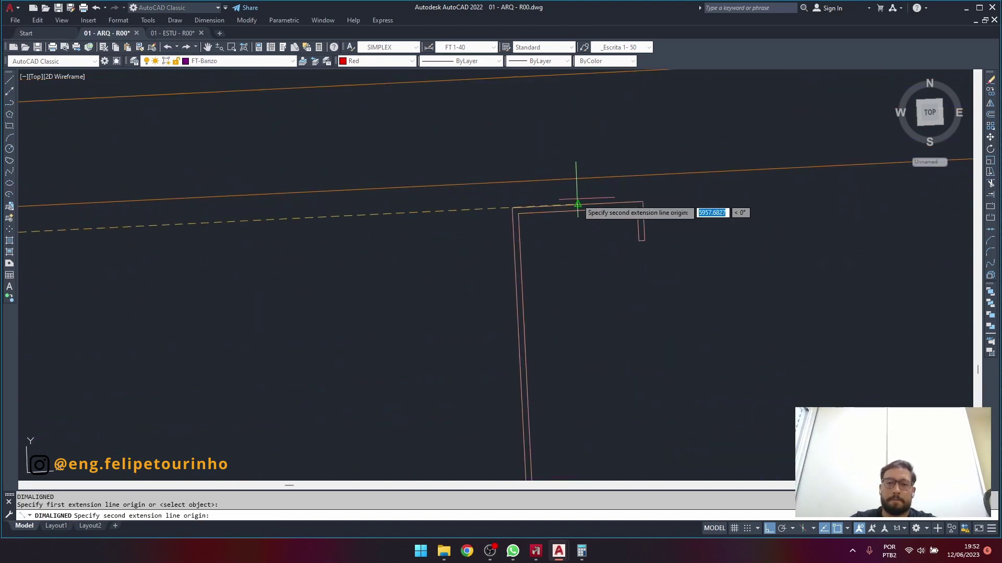
click(578, 204)
scroll(578, 206, down, 3)
scroll(577, 199, up, 3)
click(577, 196)
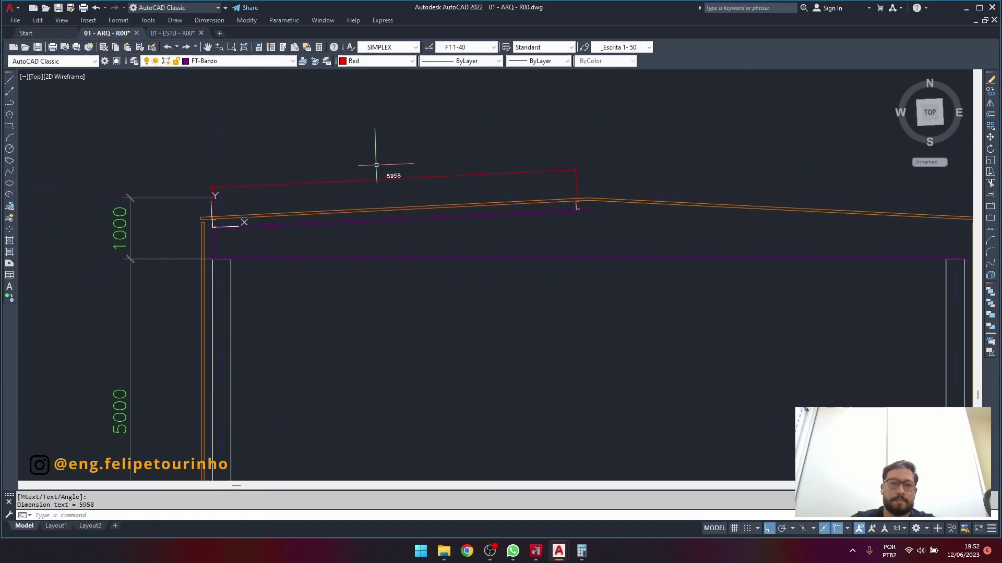
scroll(427, 193, up, 5)
scroll(595, 196, down, 5)
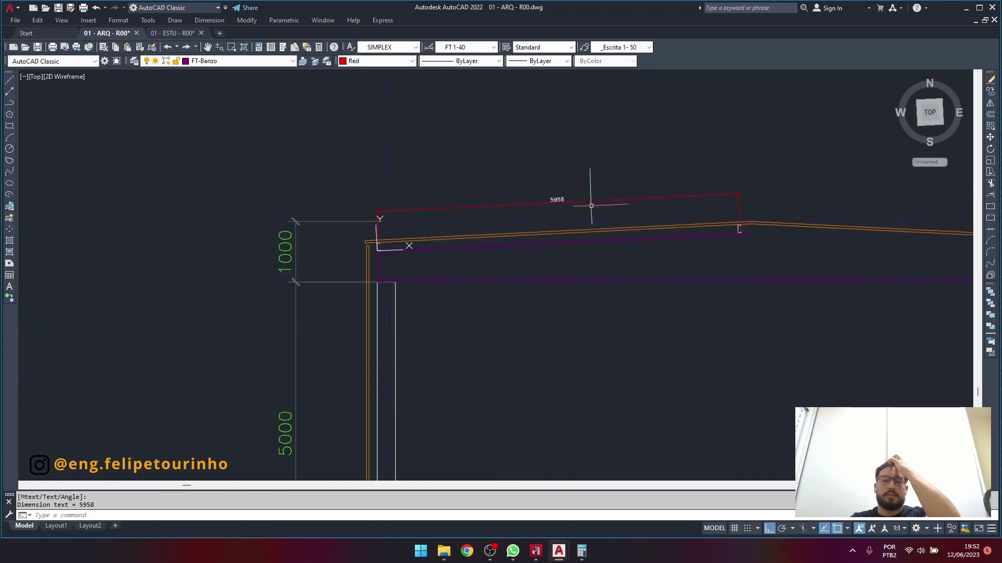
middle_drag(589, 205, 440, 176)
scroll(439, 175, up, 2)
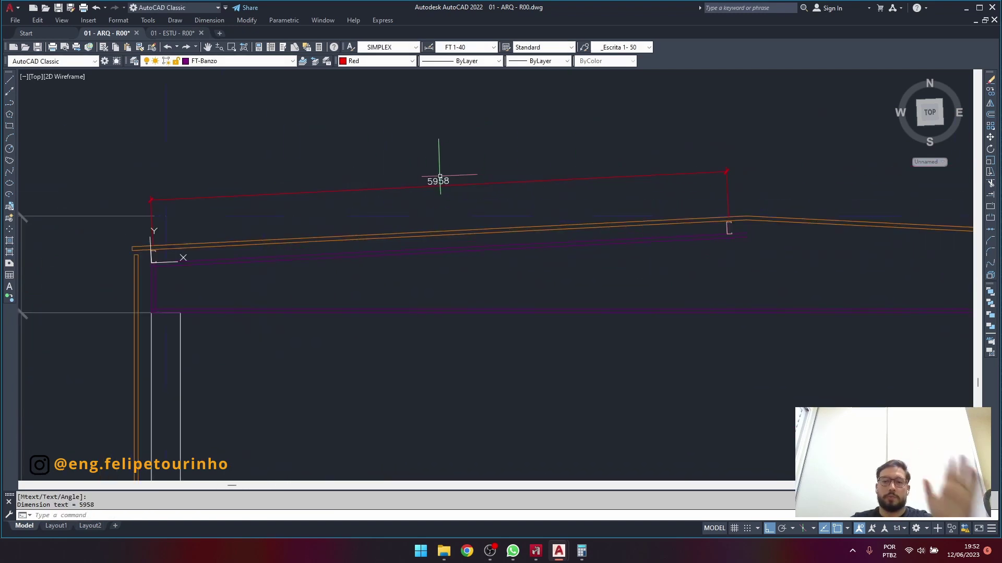
Erase the red aligned dimension above the left roof slope.
click(465, 199)
click(424, 170)
key(Escape)
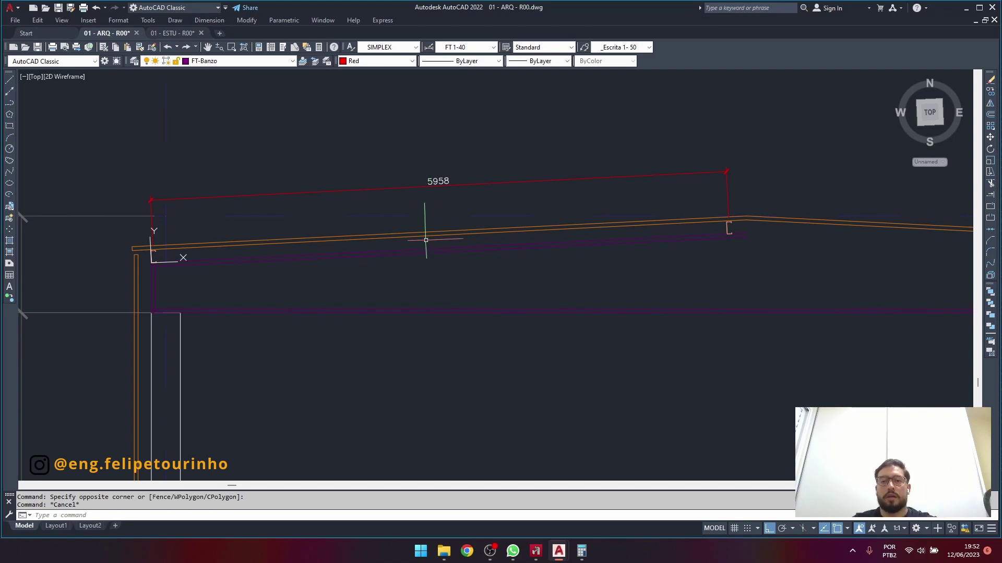
click(457, 192)
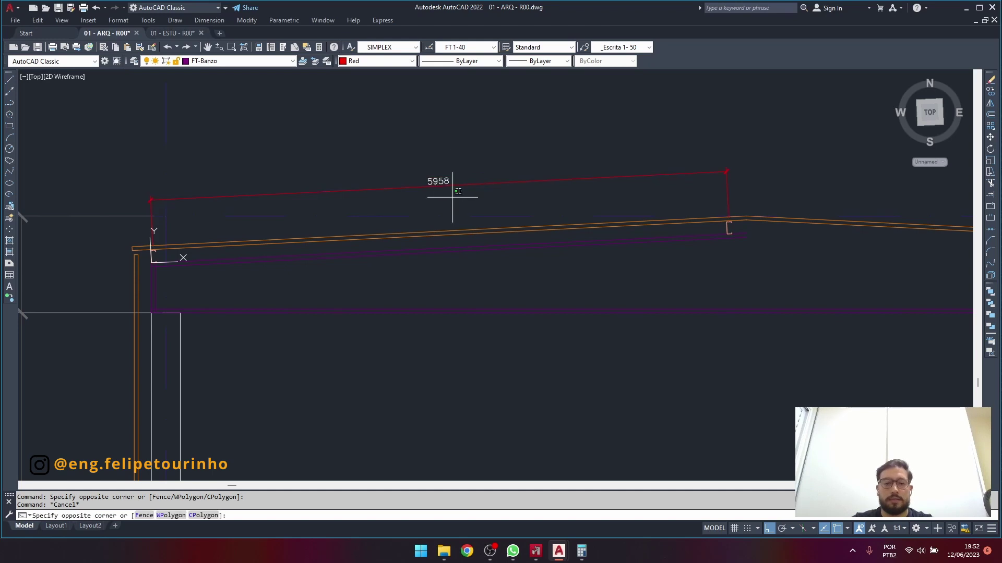
click(433, 165)
text(e)
key(Return)
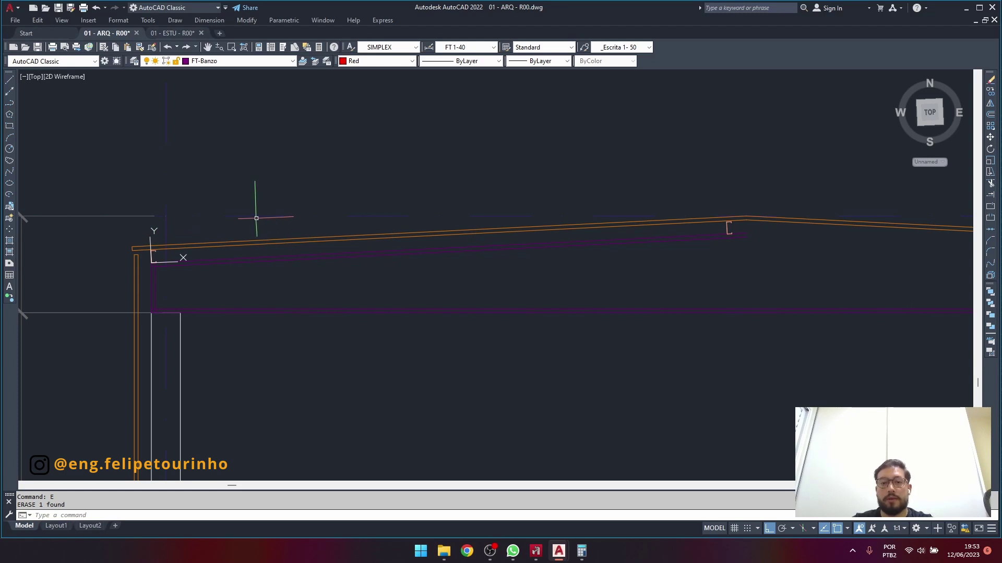
scroll(130, 251, up, 6)
click(256, 192)
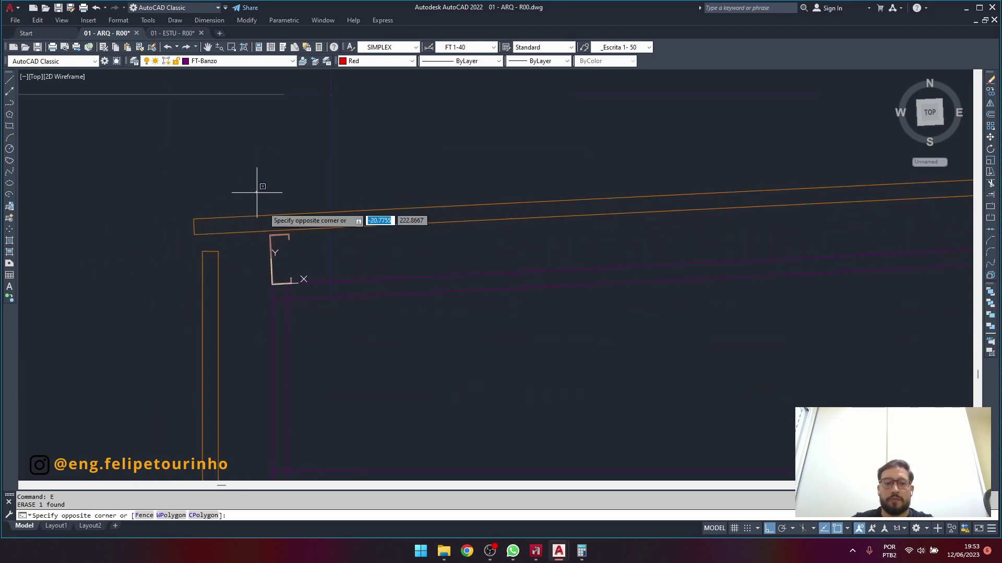
click(300, 294)
key(Escape)
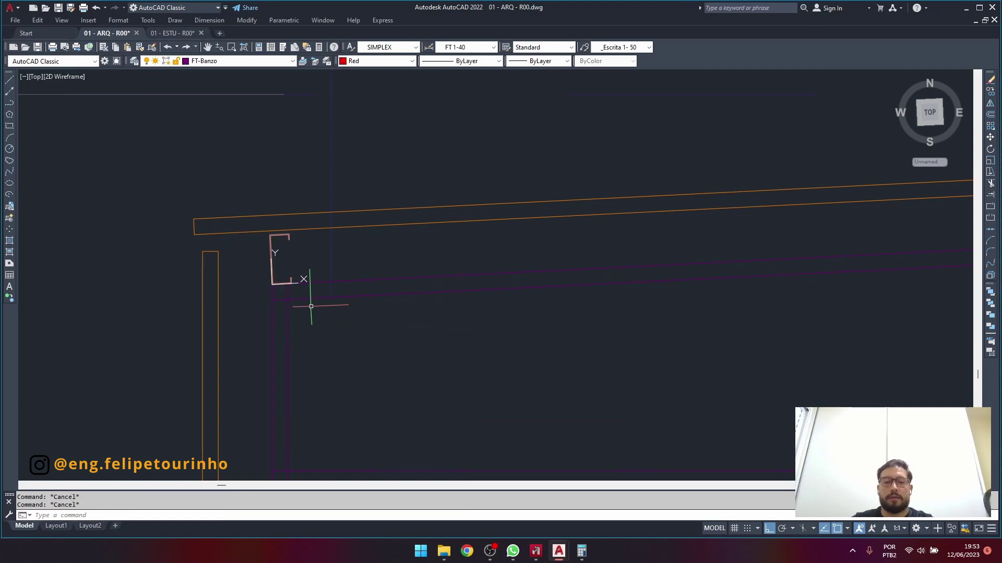
Add an aligned dimension between the top-flange midpoints of the eave and ridge purlins, placed above the roof line.
scroll(293, 261, up, 4)
text(da)
key(Return)
click(253, 224)
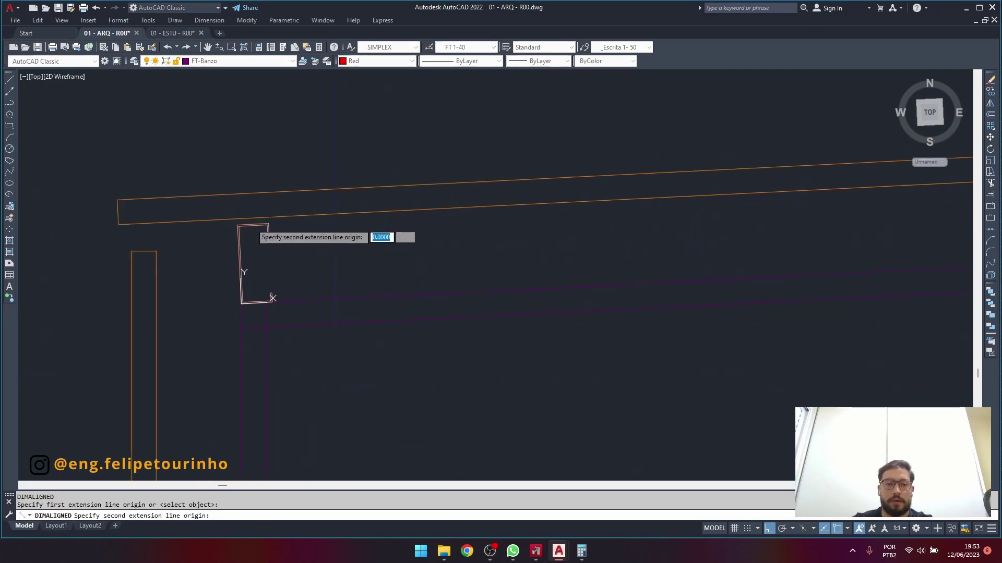
scroll(566, 190, down, 3)
scroll(682, 223, up, 3)
click(764, 224)
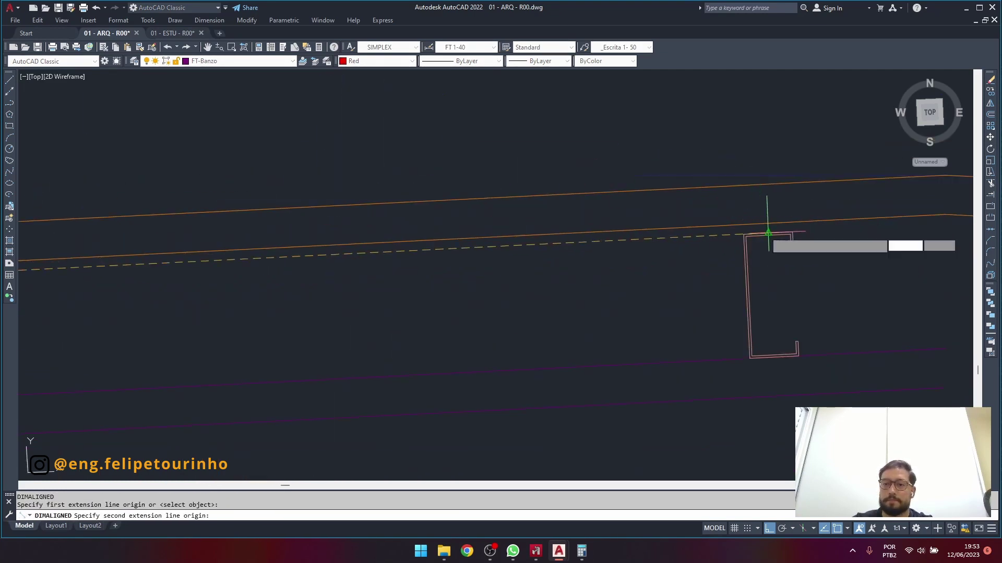
scroll(765, 228, down, 6)
click(751, 153)
scroll(665, 170, down, 4)
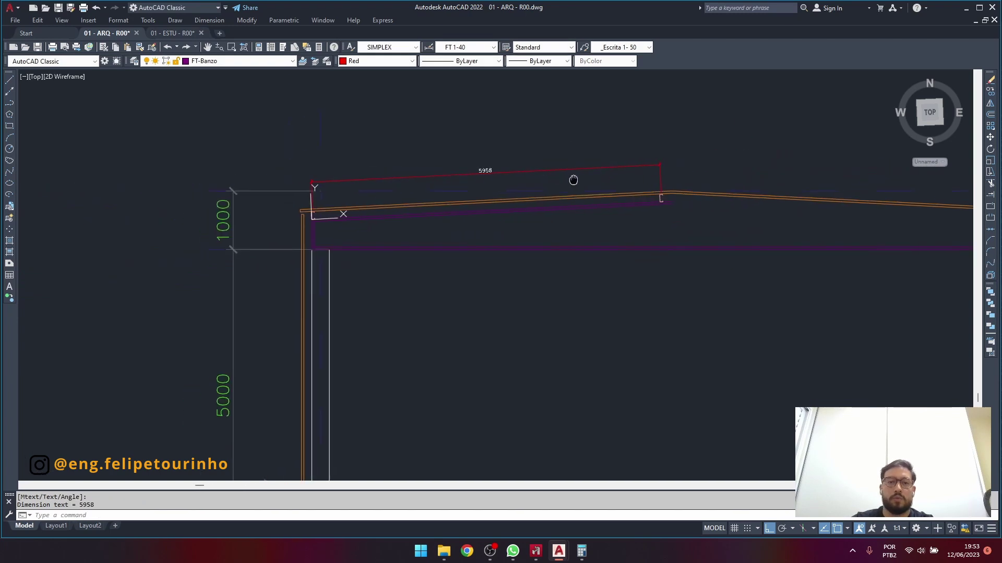
Divide the 5958 purlin distance by 4 in the Windows calculator, then return to the drawing.
scroll(509, 167, up, 2)
key(XF86Calculator)
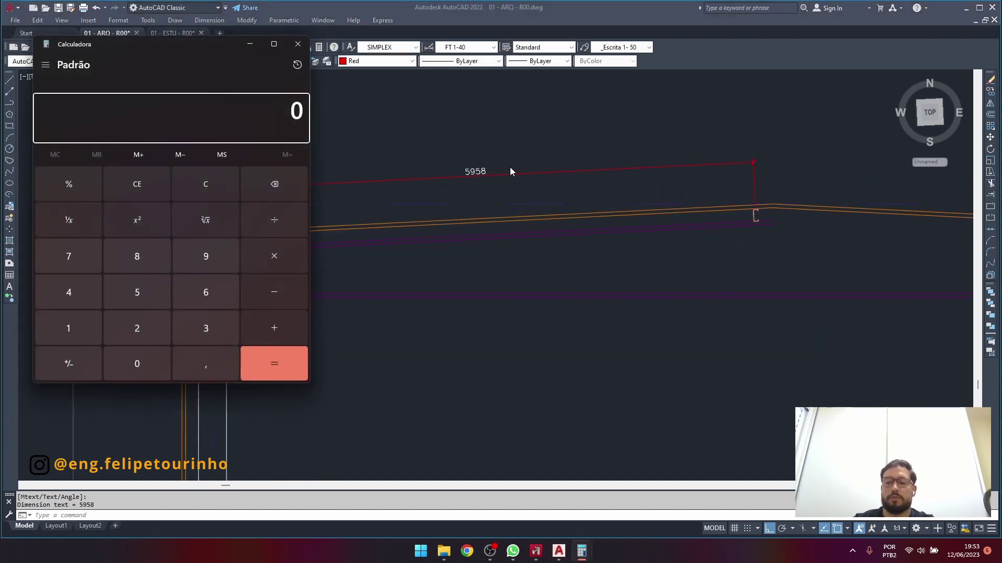
text(5958/4)
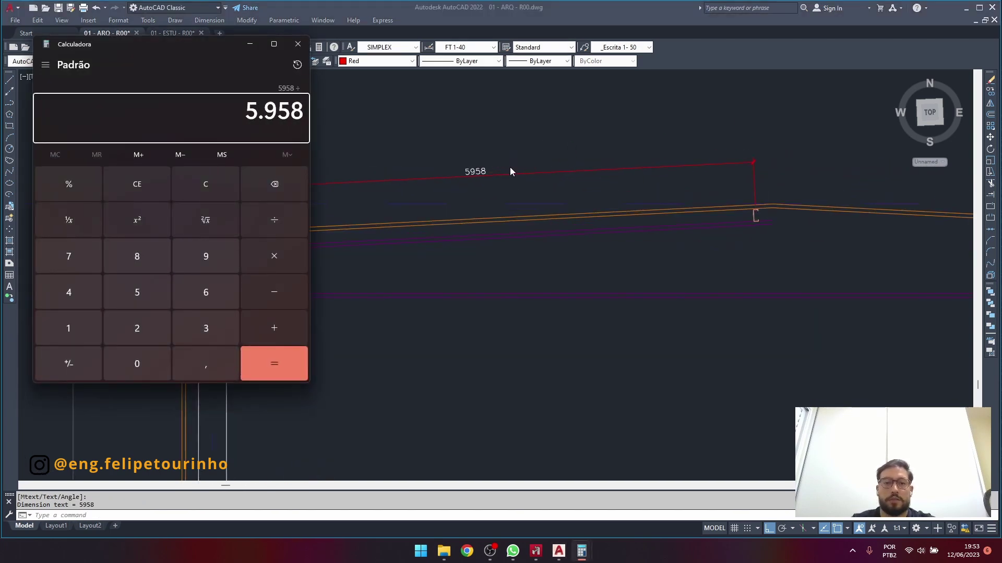
key(Return)
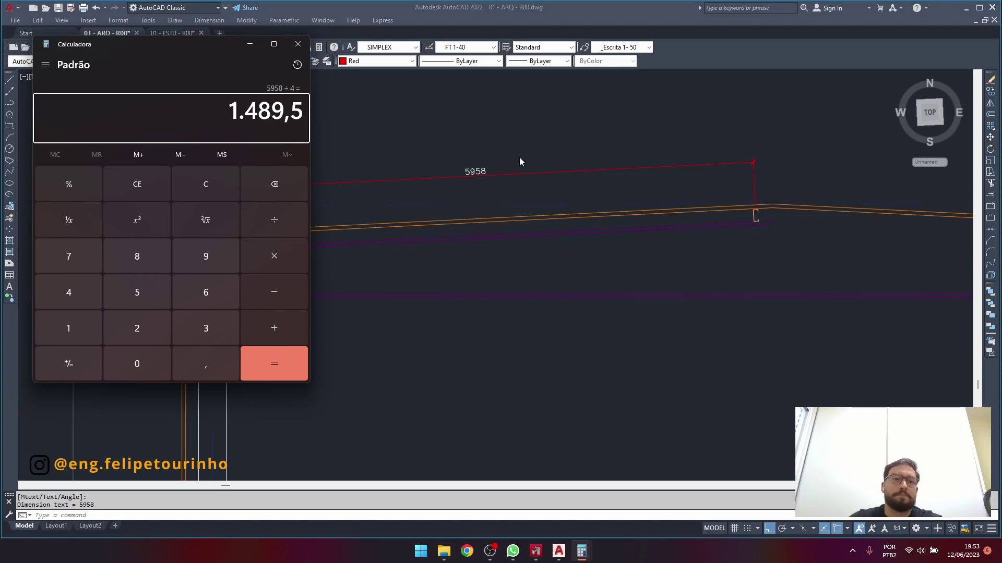
click(298, 44)
Copy the eave purlin from its bottom-flange midpoint as a 4-item array fitted up to the ridge purlin's bottom-flange midpoint.
scroll(217, 224, up, 4)
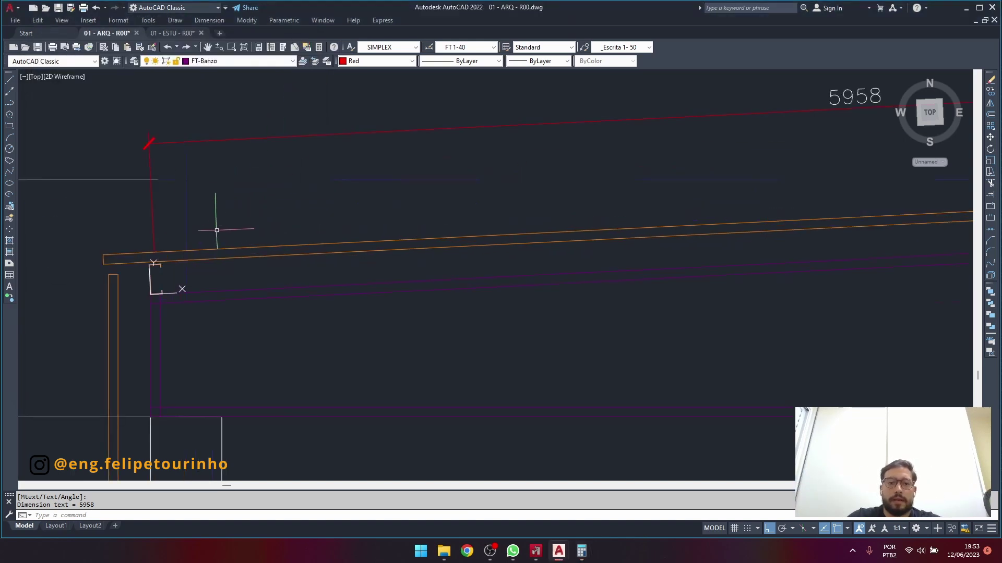
click(94, 240)
click(166, 331)
scroll(188, 328, down, 3)
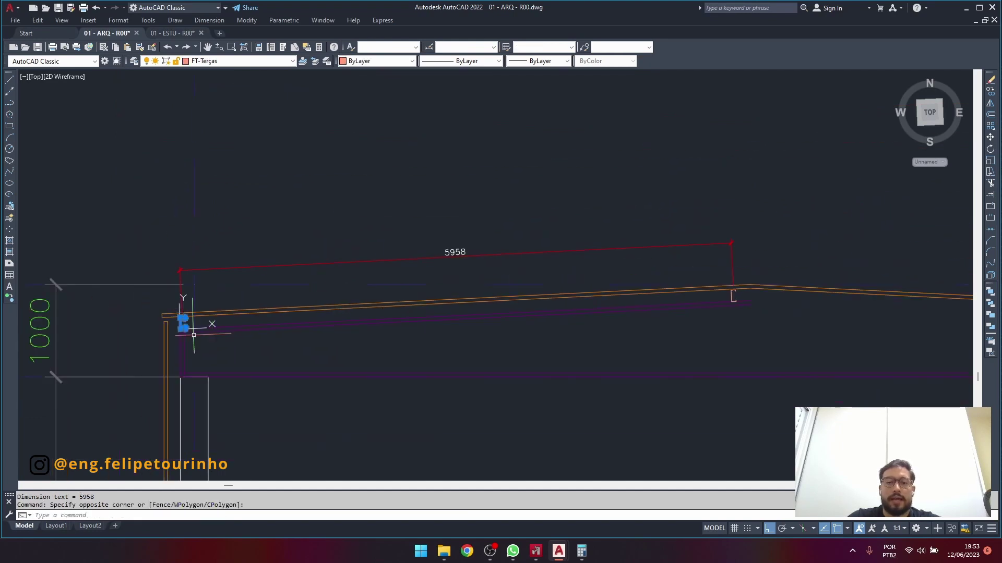
scroll(184, 337, up, 2)
text(C)
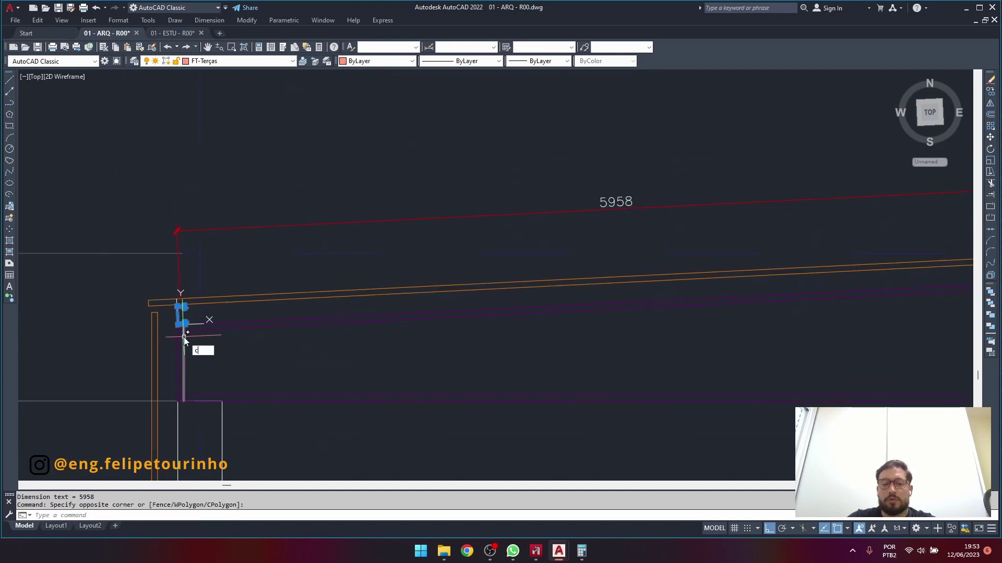
key(Return)
scroll(183, 333, up, 5)
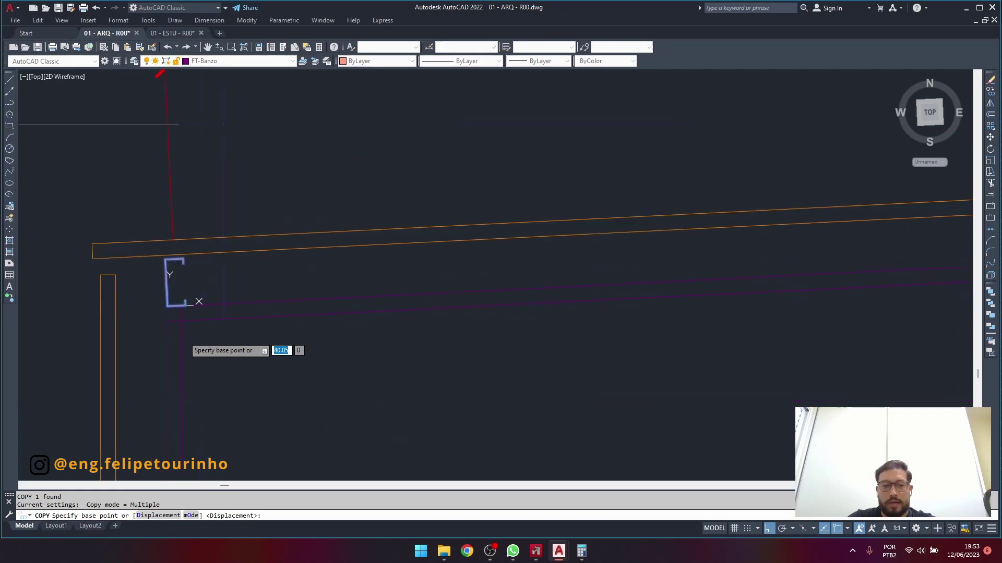
scroll(177, 249, up, 3)
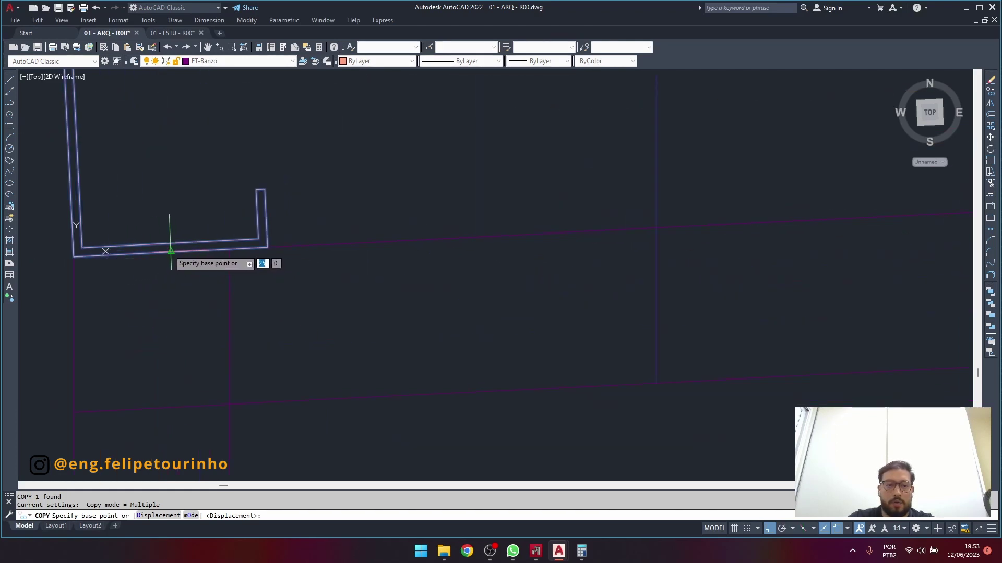
click(168, 243)
scroll(168, 245, down, 6)
text(a)
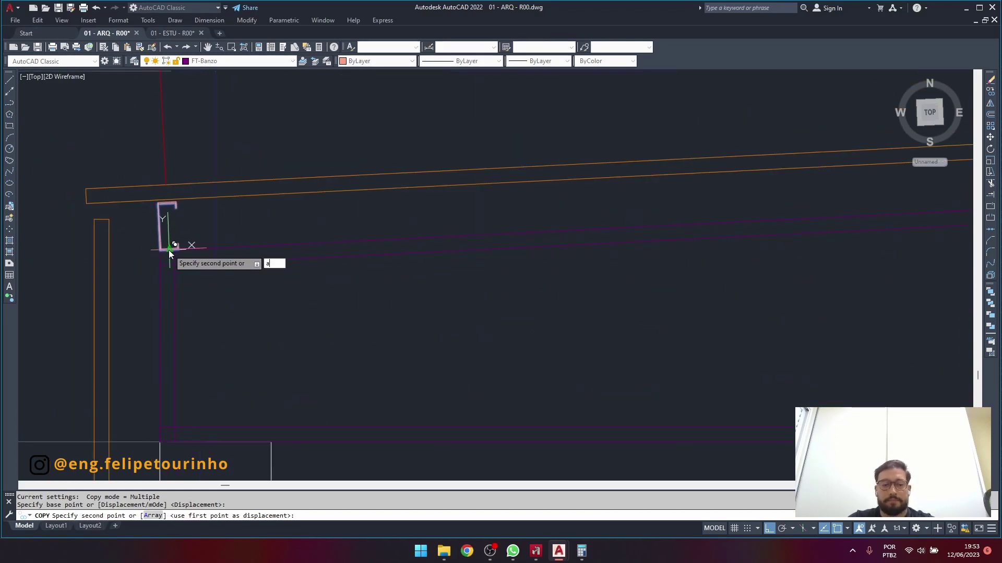
key(Return)
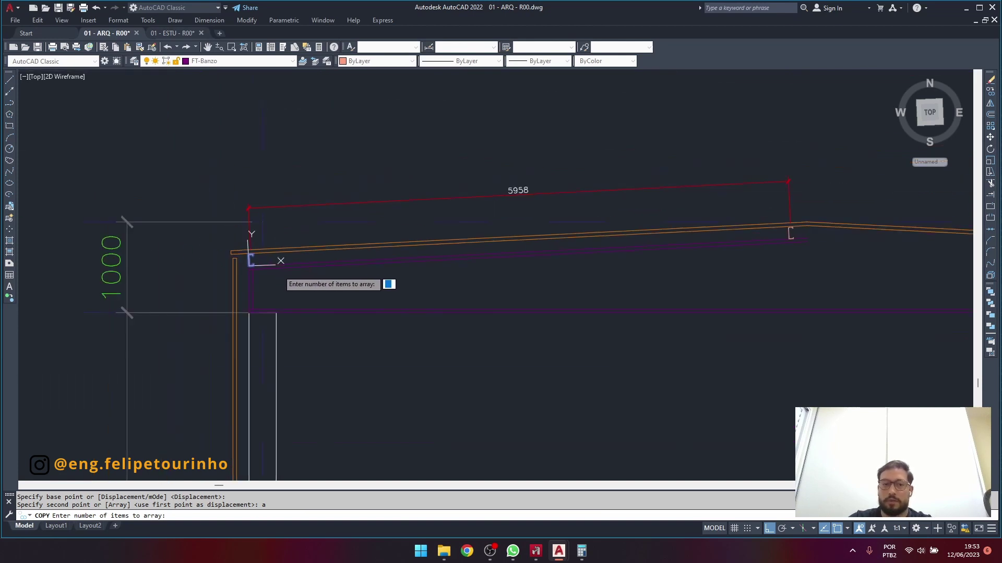
scroll(281, 267, down, 5)
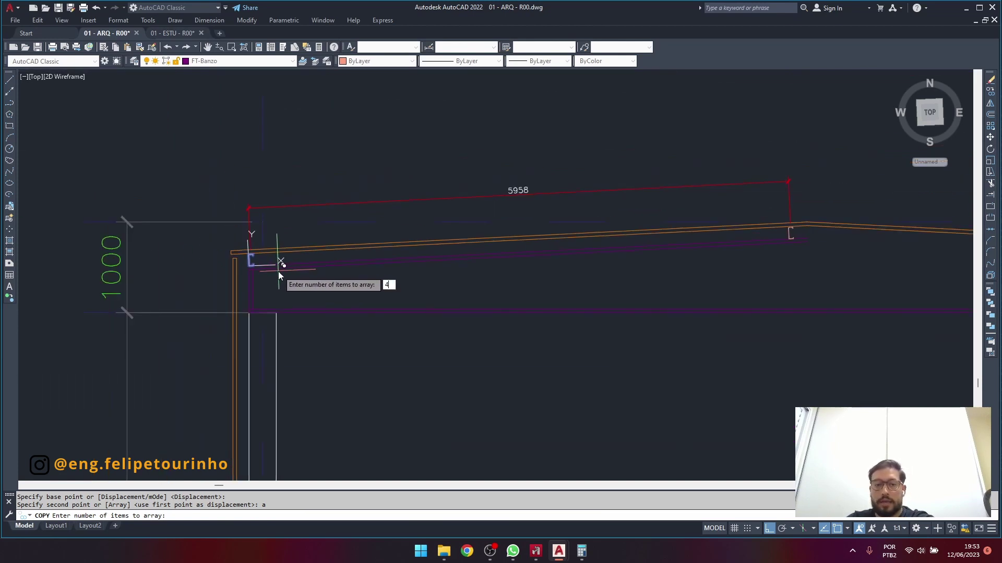
key(Return)
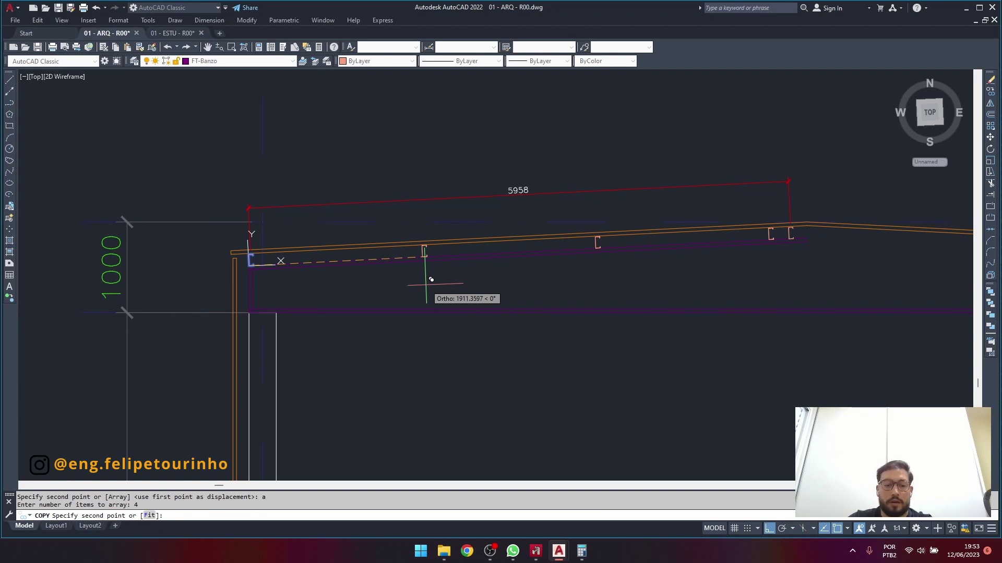
text(f)
key(Return)
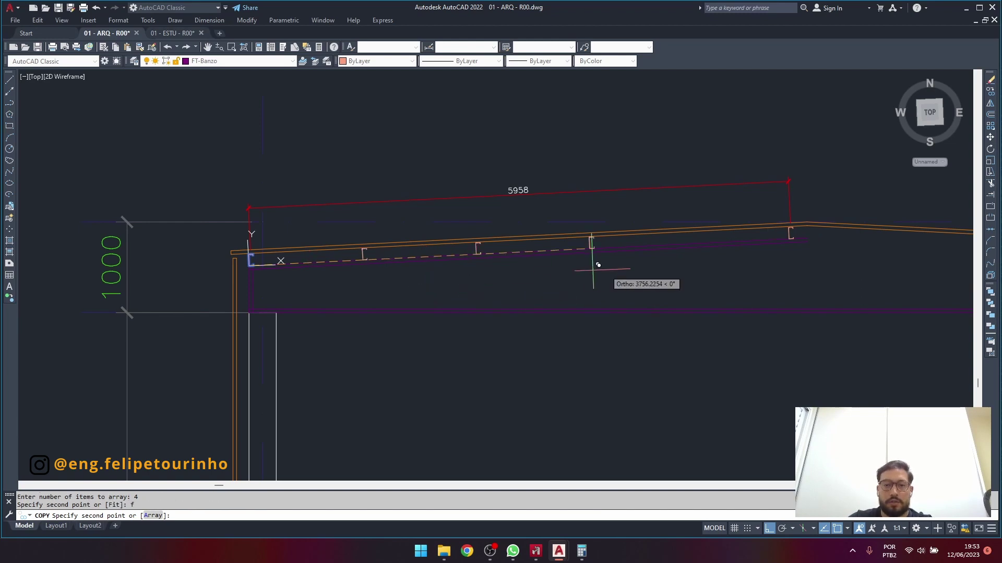
scroll(803, 242, up, 6)
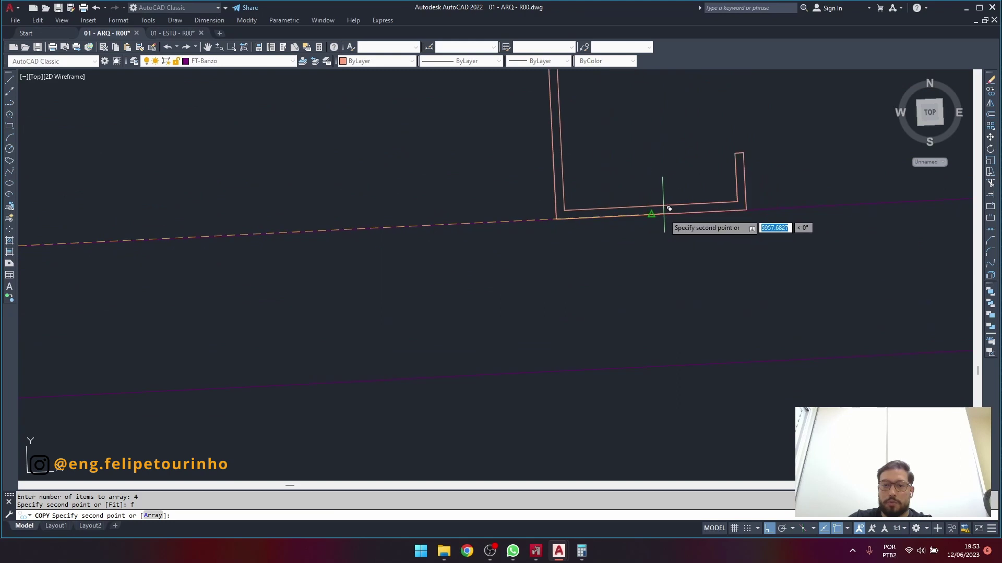
click(651, 211)
key(Escape)
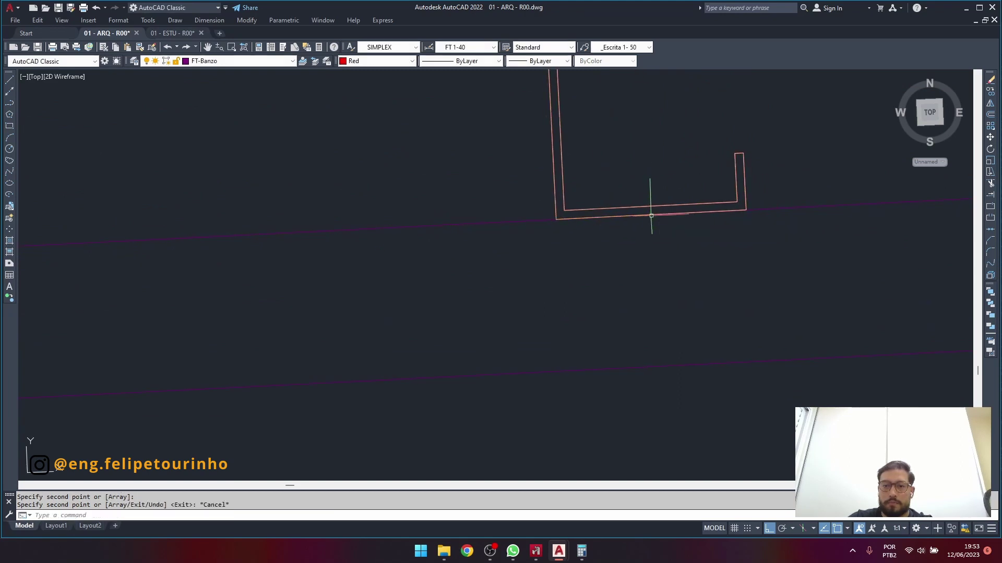
Measure the spacing between the eave purlin and the adjacent one with a temporary aligned dimension between their top flanges.
scroll(651, 214, down, 10)
scroll(568, 261, down, 3)
scroll(409, 223, up, 8)
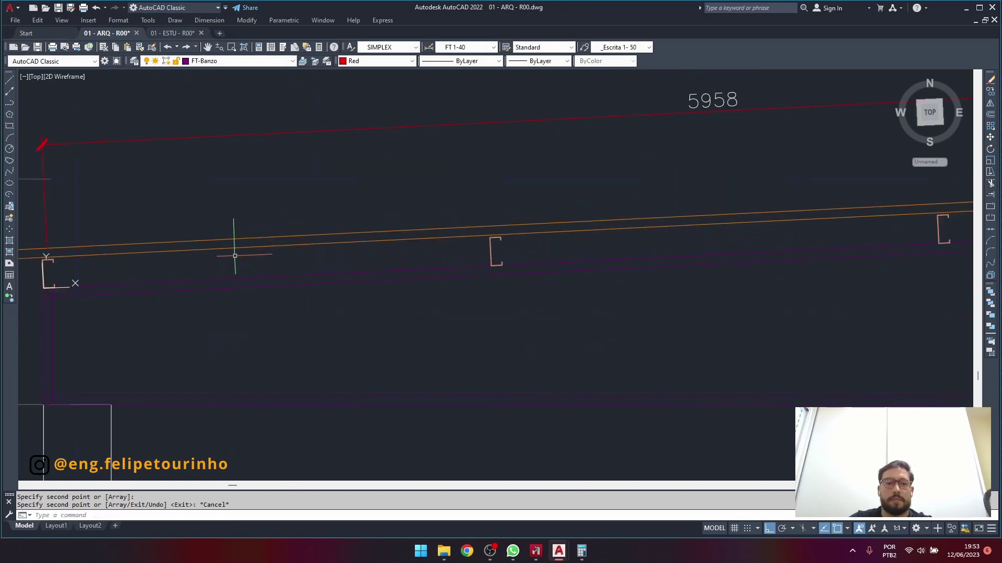
scroll(167, 245, up, 6)
text(dal)
key(Return)
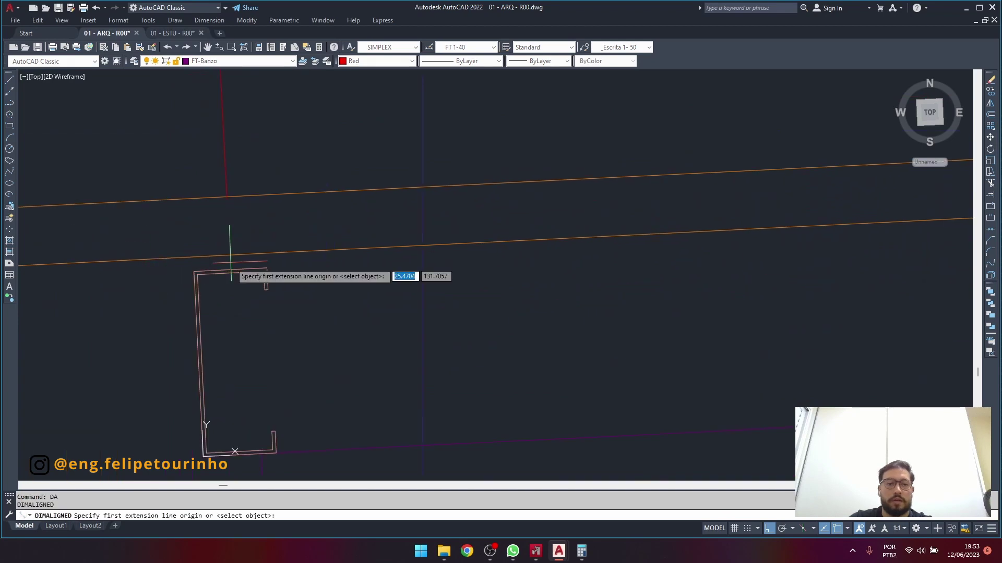
click(230, 269)
scroll(230, 269, down, 3)
scroll(665, 258, up, 4)
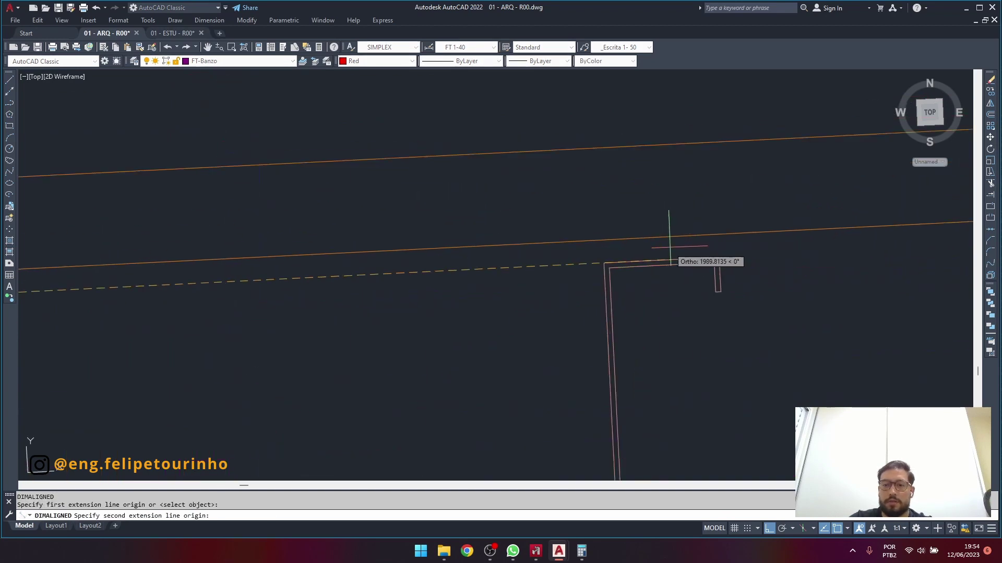
click(663, 260)
scroll(663, 230, down, 4)
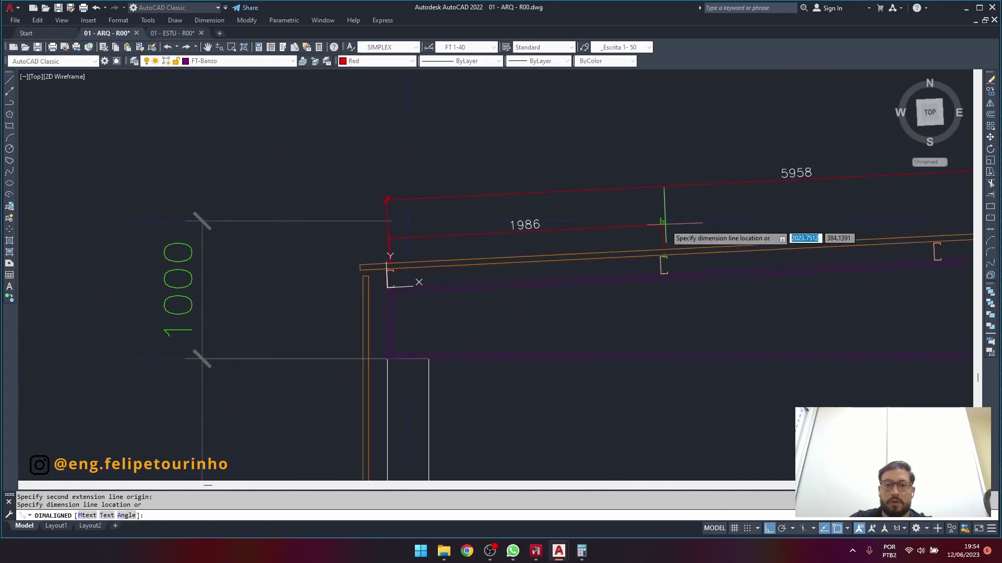
scroll(664, 224, up, 2)
key(Escape)
Delete the two intermediate purlins between the eave and the ridge.
scroll(522, 266, down, 6)
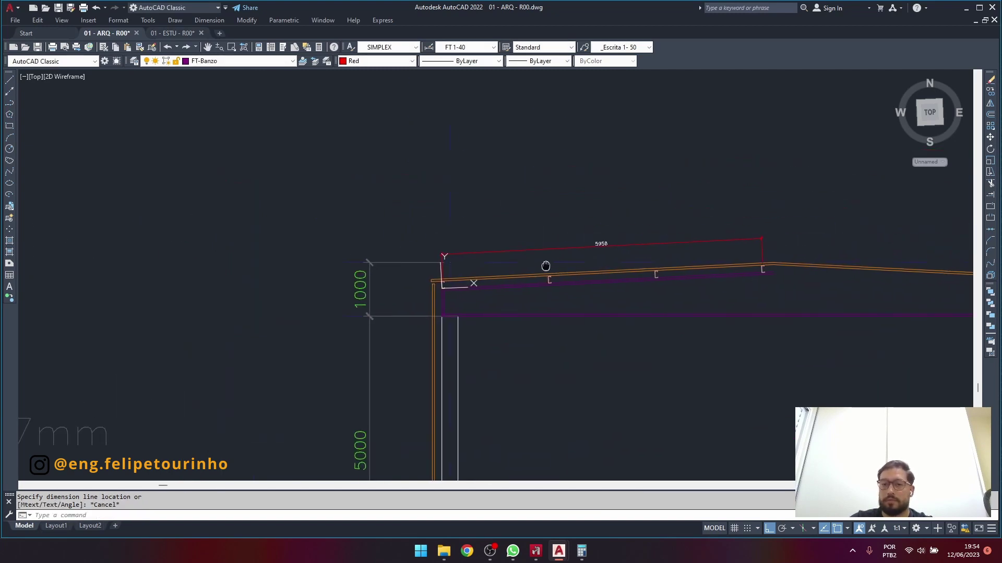
click(539, 251)
click(715, 326)
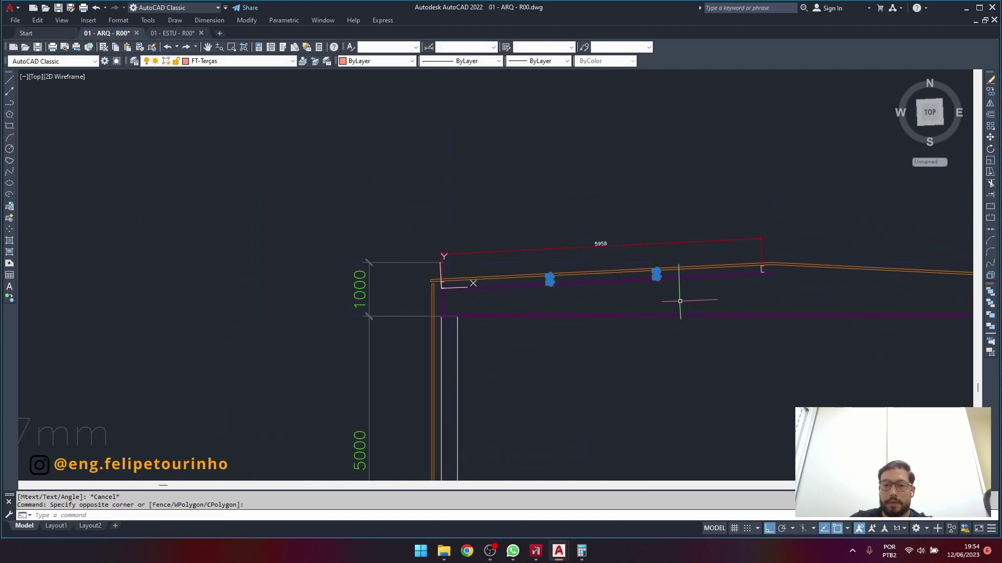
key(Delete)
Copy the eave purlin from its bottom-flange midpoint as a 5-item array fitted up to the ridge purlin's bottom-flange midpoint.
scroll(445, 286, up, 5)
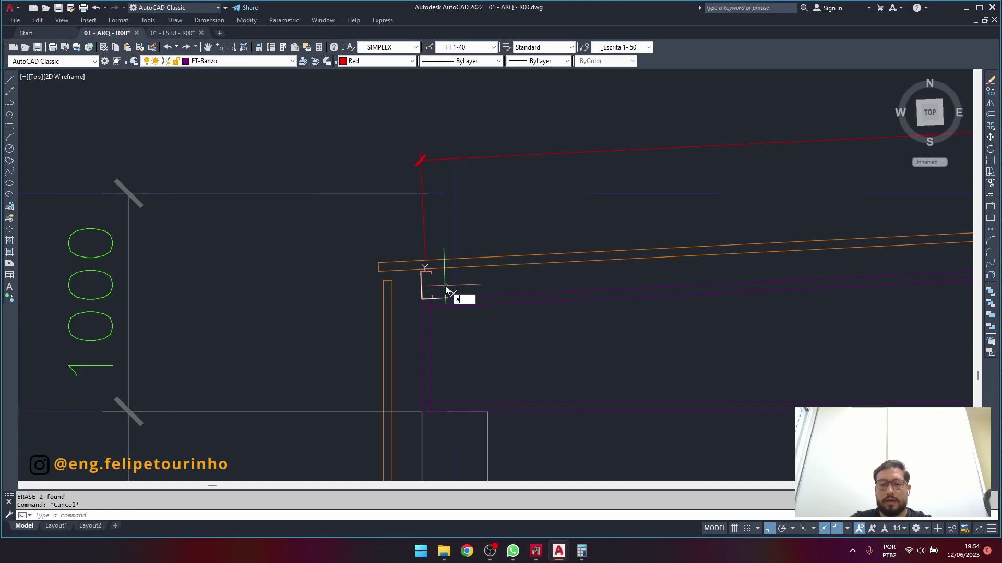
key(Escape)
scroll(412, 280, up, 6)
click(463, 290)
click(434, 301)
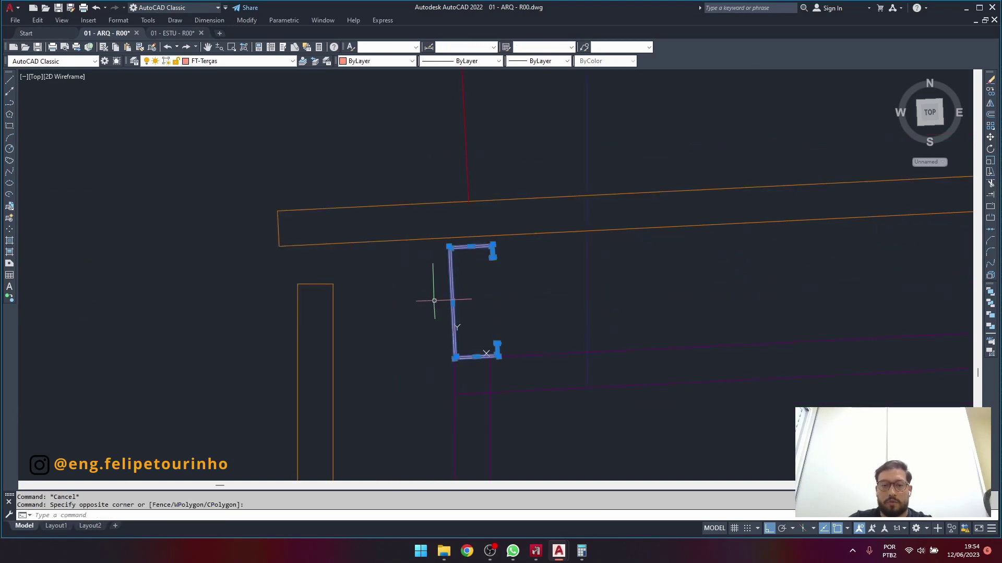
text(co)
key(Return)
scroll(495, 334, up, 3)
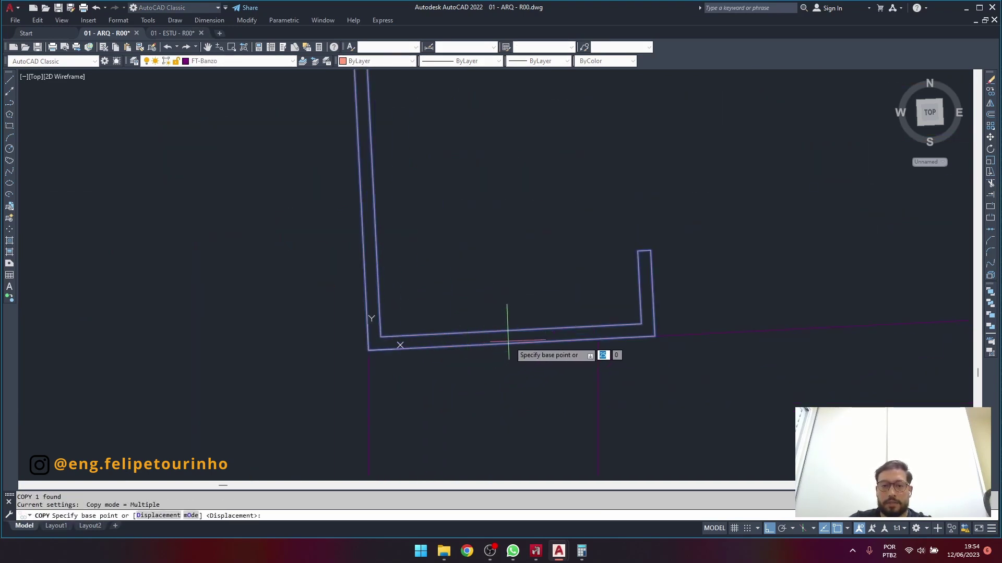
click(510, 343)
text(a)
key(Return)
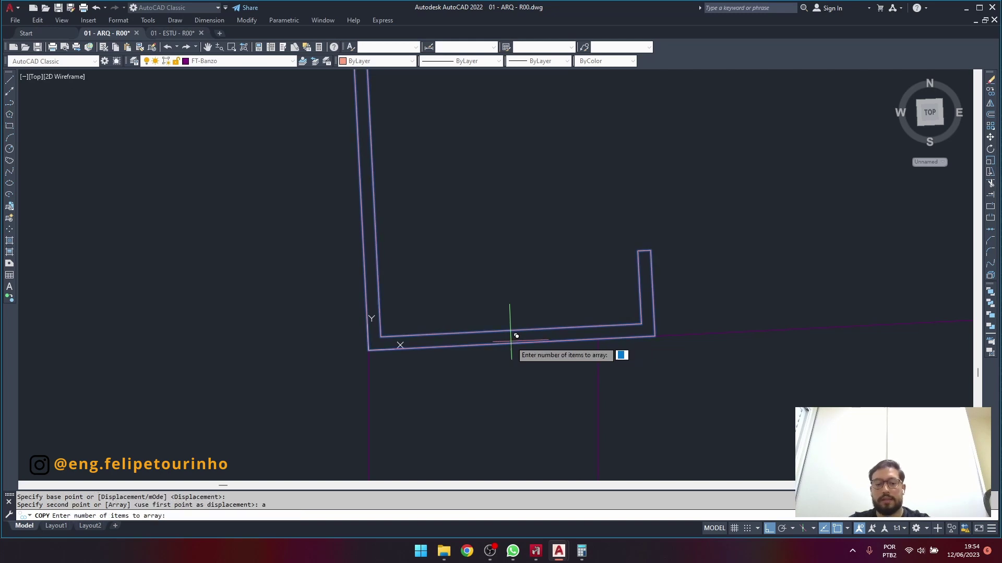
text(5)
key(Return)
scroll(514, 335, down, 6)
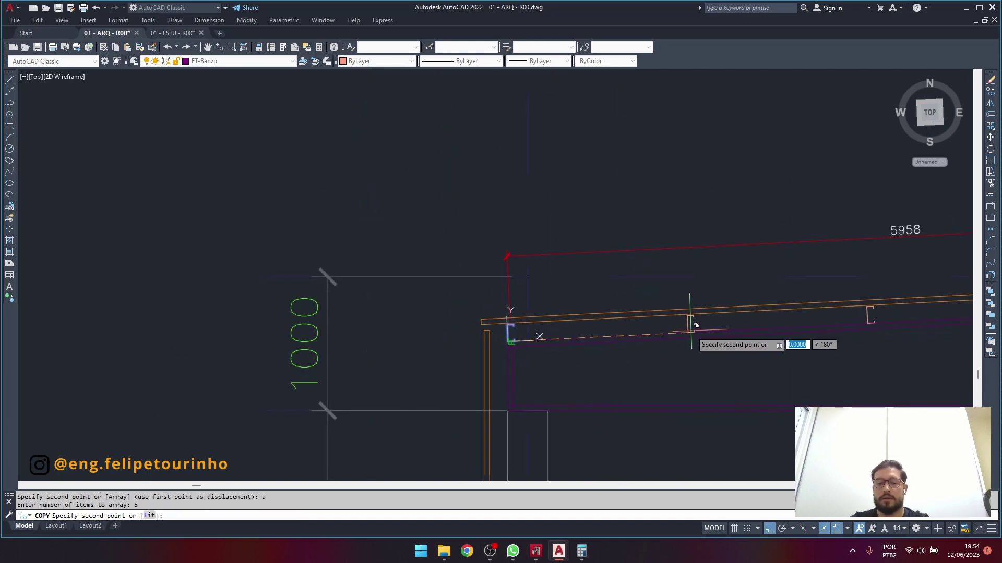
middle_drag(696, 325, 421, 329)
scroll(421, 330, down, 2)
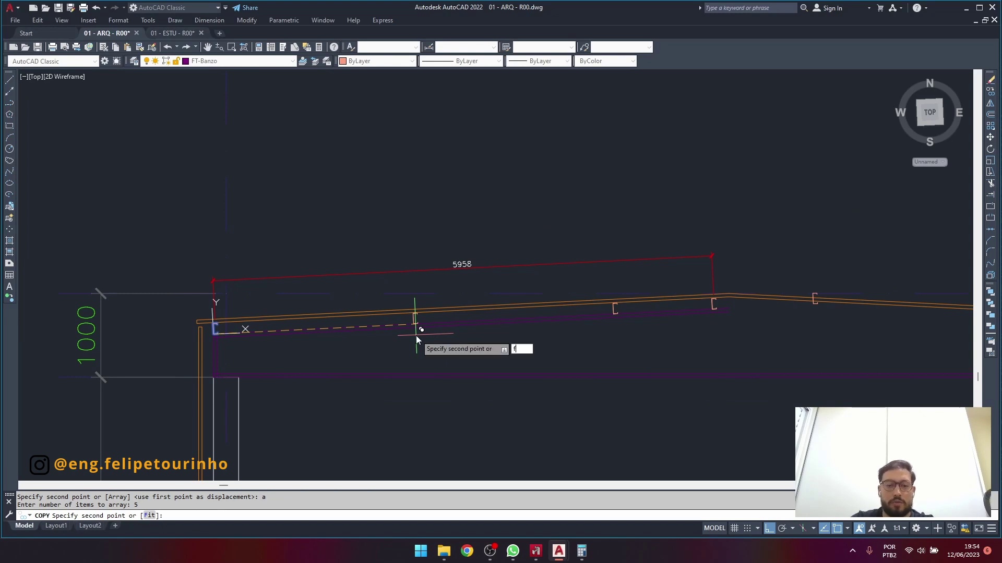
text(f)
key(Return)
scroll(735, 298, up, 6)
scroll(735, 298, up, 4)
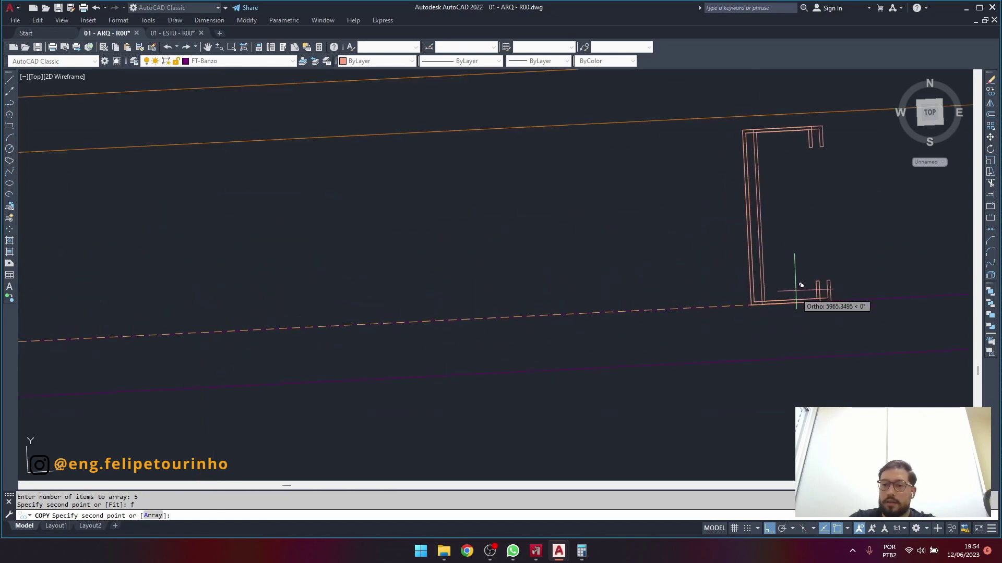
key(Escape)
scroll(735, 298, down, 5)
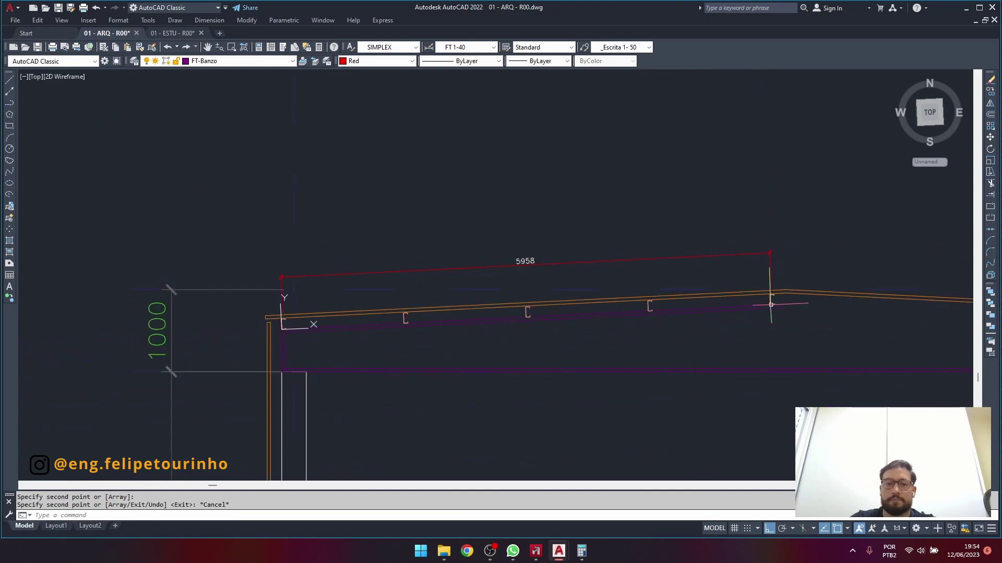
Add an aligned dimension between the top-flange midpoints of the eave purlin and the adjacent purlin, placed below the overall dimension.
scroll(510, 313, up, 2)
scroll(292, 311, up, 4)
scroll(292, 312, up, 5)
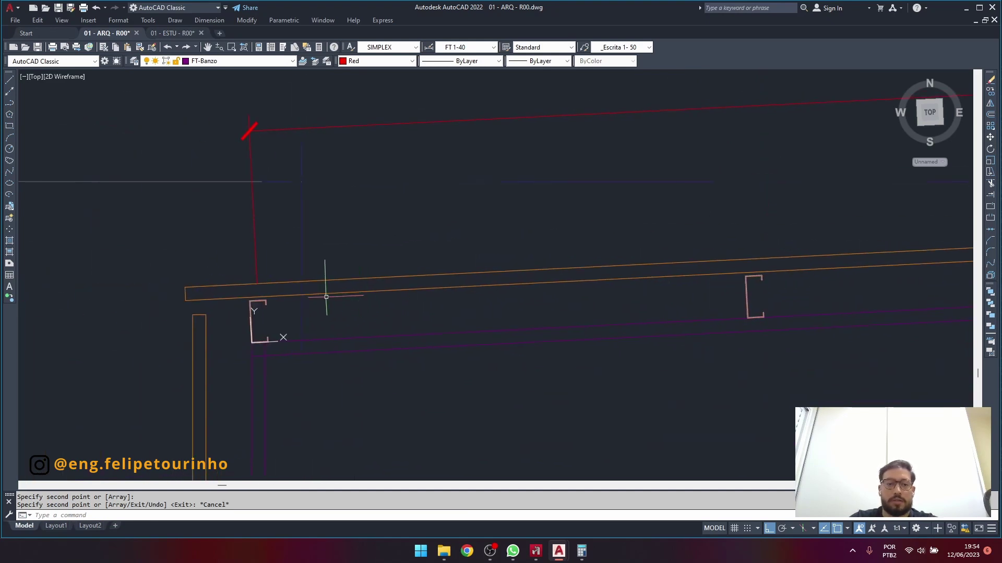
text(DA)
key(Return)
click(277, 320)
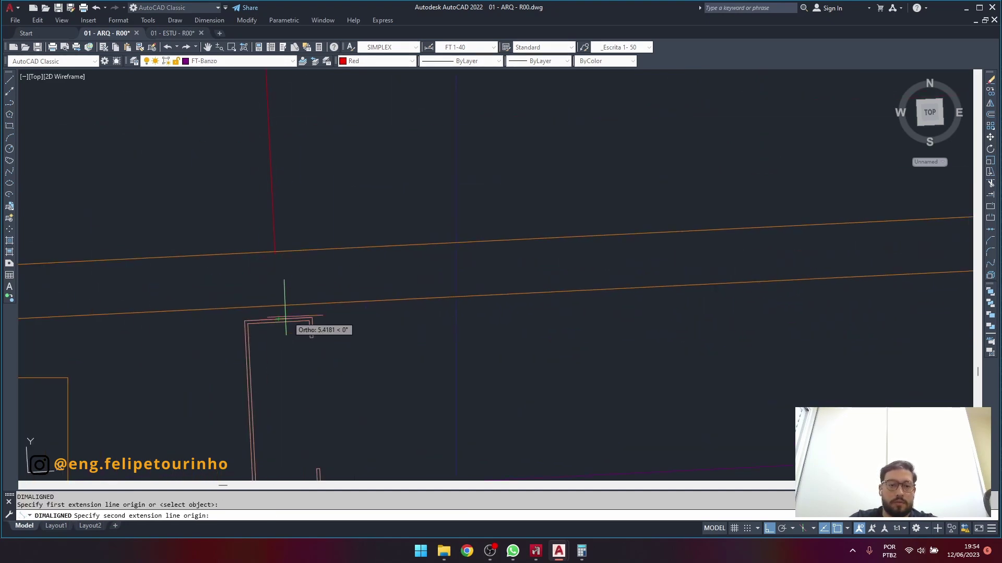
scroll(559, 292, down, 4)
scroll(483, 313, up, 5)
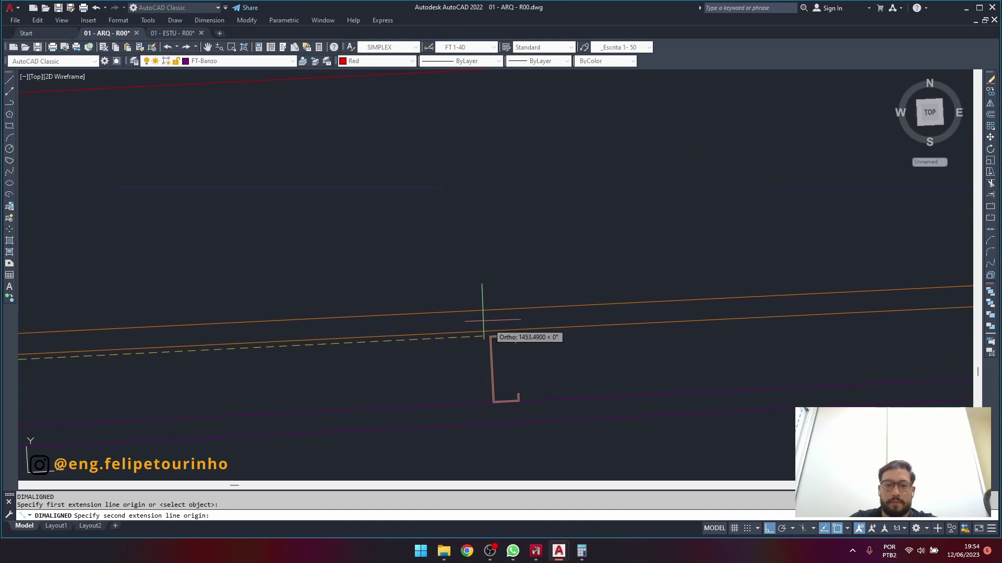
click(509, 331)
scroll(517, 331, down, 2)
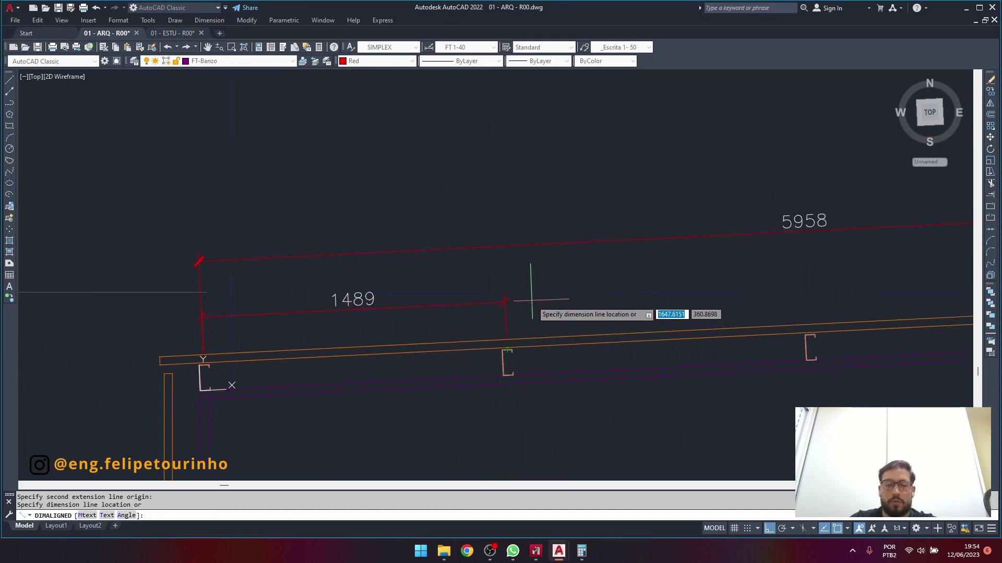
scroll(470, 298, down, 3)
scroll(373, 295, up, 2)
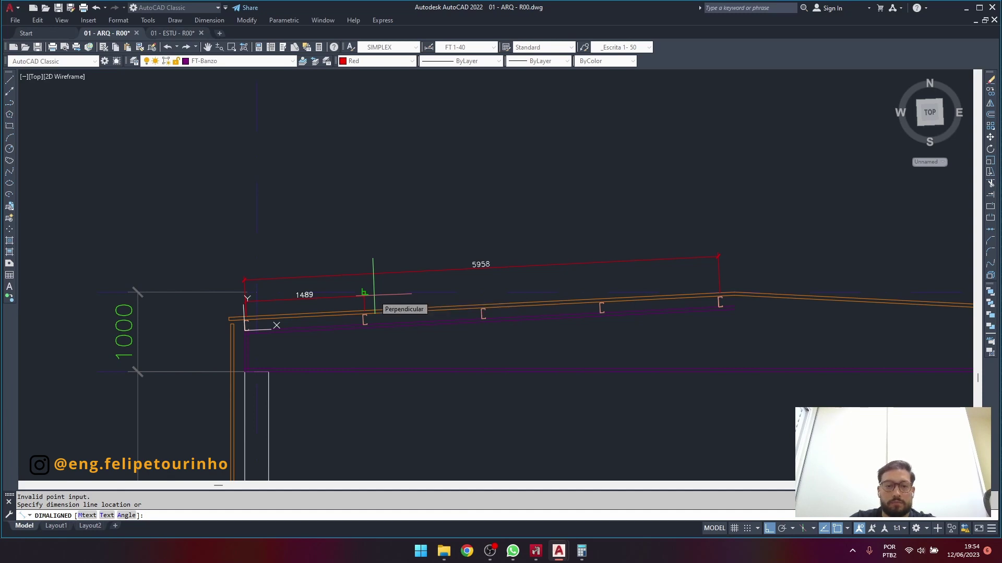
scroll(373, 295, up, 2)
click(345, 303)
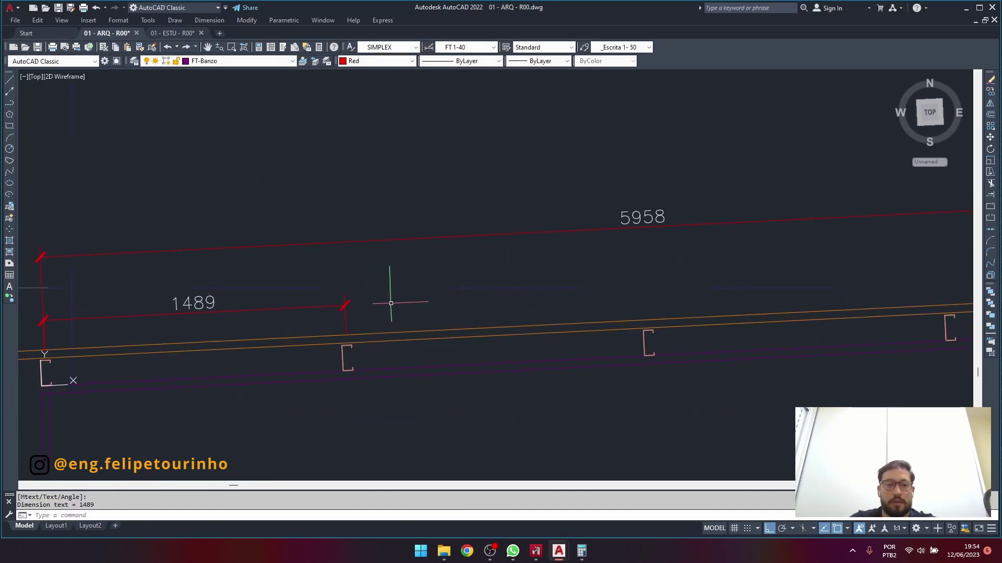
Continue the spacing dimension across the top-flange midpoints of the remaining purlins up to the ridge purlin.
key(Return)
scroll(634, 337, up, 4)
click(665, 337)
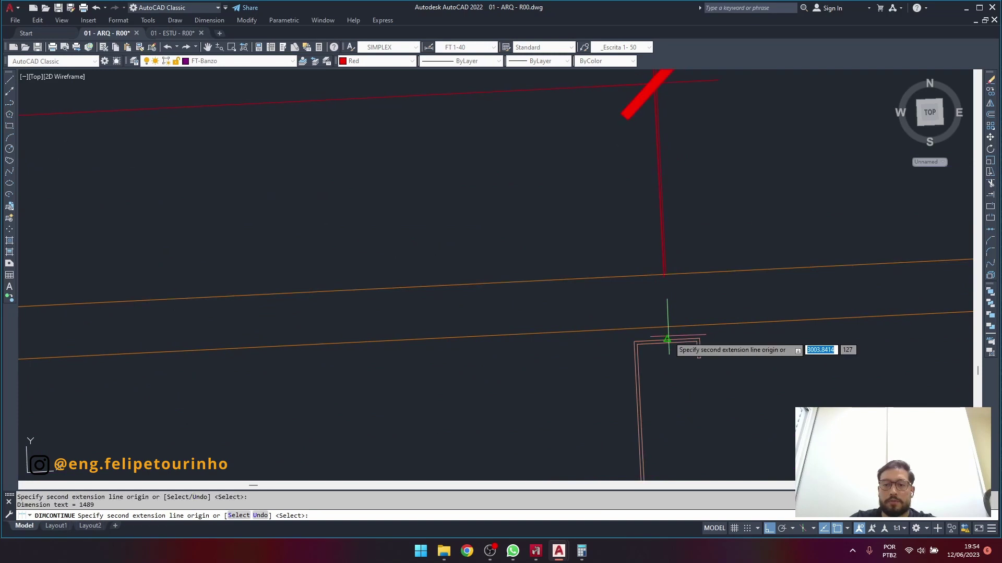
scroll(679, 336, down, 6)
scroll(850, 343, up, 5)
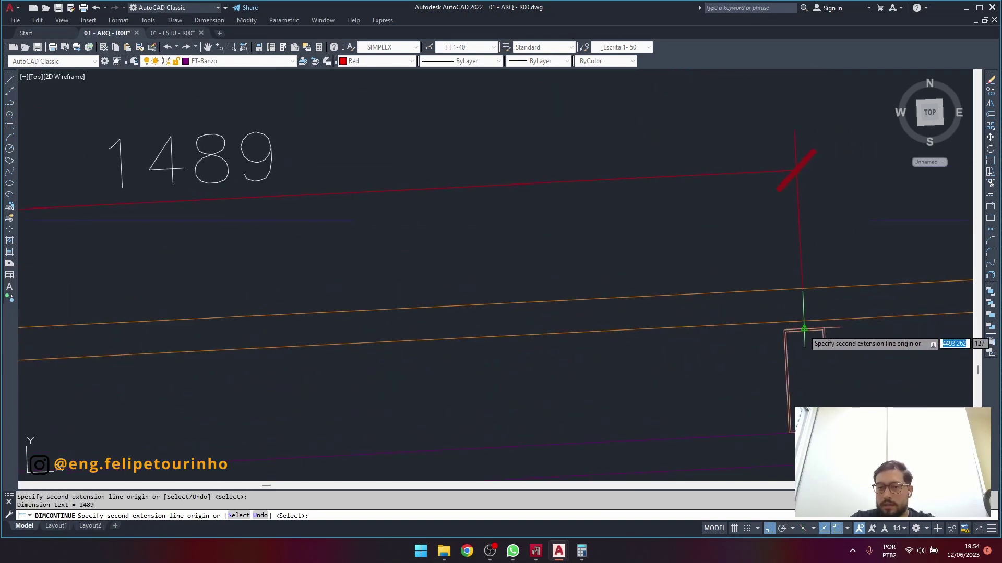
click(852, 323)
scroll(803, 328, down, 6)
middle_drag(904, 328, 497, 295)
scroll(510, 291, up, 9)
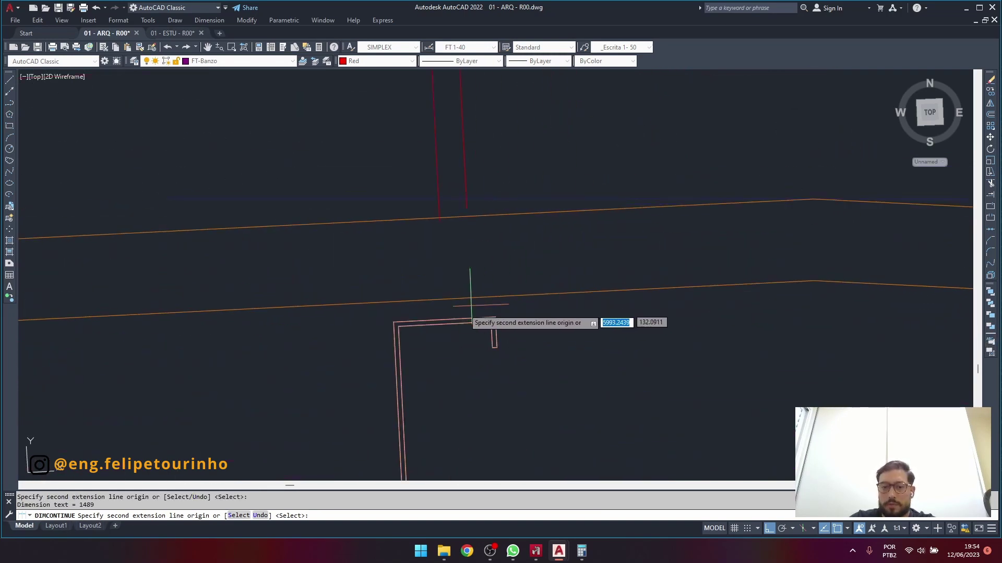
click(452, 316)
scroll(452, 318, down, 7)
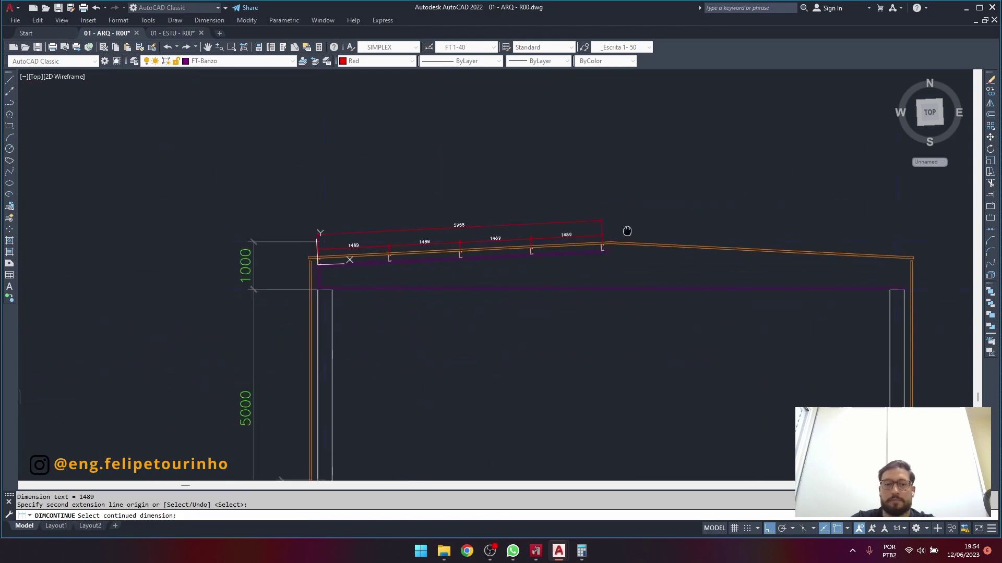
key(Return)
key(Escape)
middle_drag(566, 219, 640, 214)
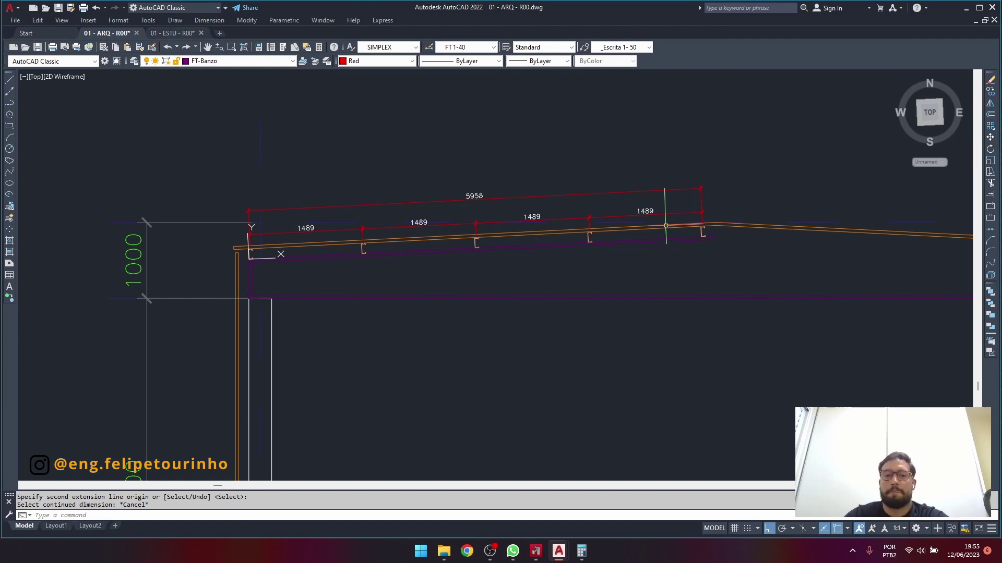
Reset the UCS to World.
scroll(665, 226, down, 2)
mouse_move(658, 225)
middle_down()
mouse_move(425, 179)
mouse_move(508, 221)
mouse_move(598, 213)
middle_up()
scroll(537, 245, up, 2)
text(UCs)
key(Return)
text(w)
key(Return)
key(Escape)
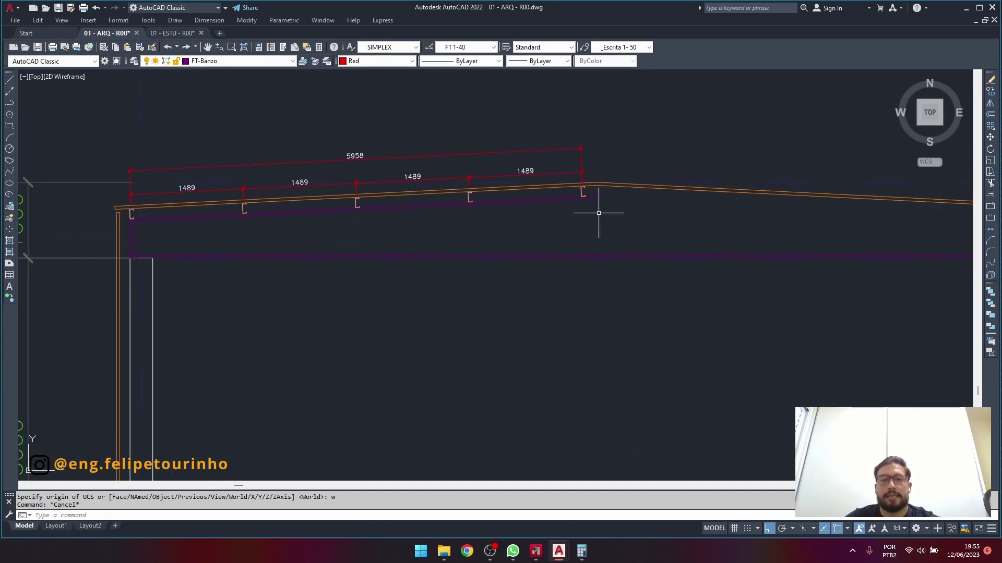
Make FT-DM the current layer and draw a vertical line from the top chord's ridge end down to the bottom chord.
click(268, 60)
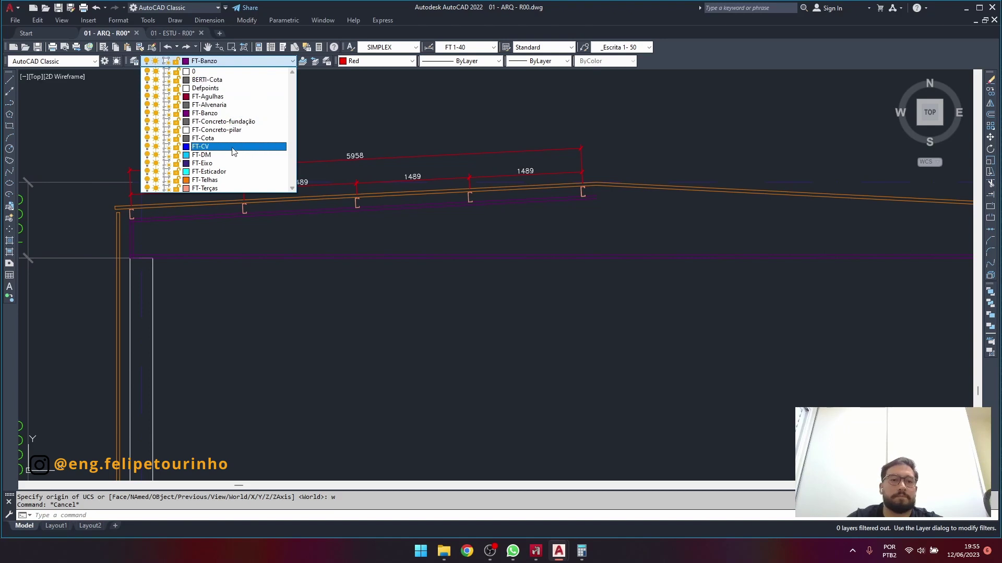
click(230, 155)
middle_drag(673, 236, 636, 219)
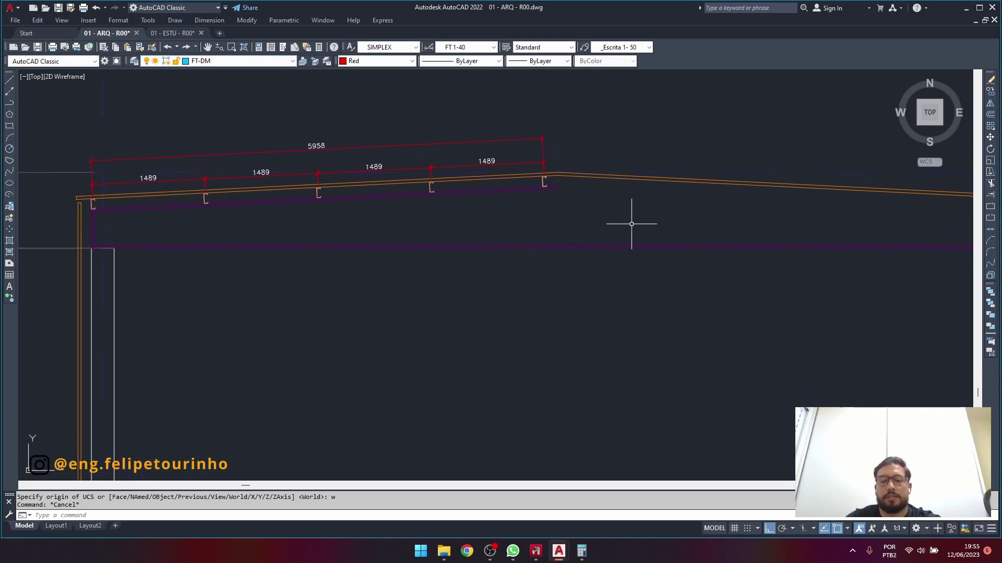
text(L)
key(Return)
scroll(572, 194, up, 6)
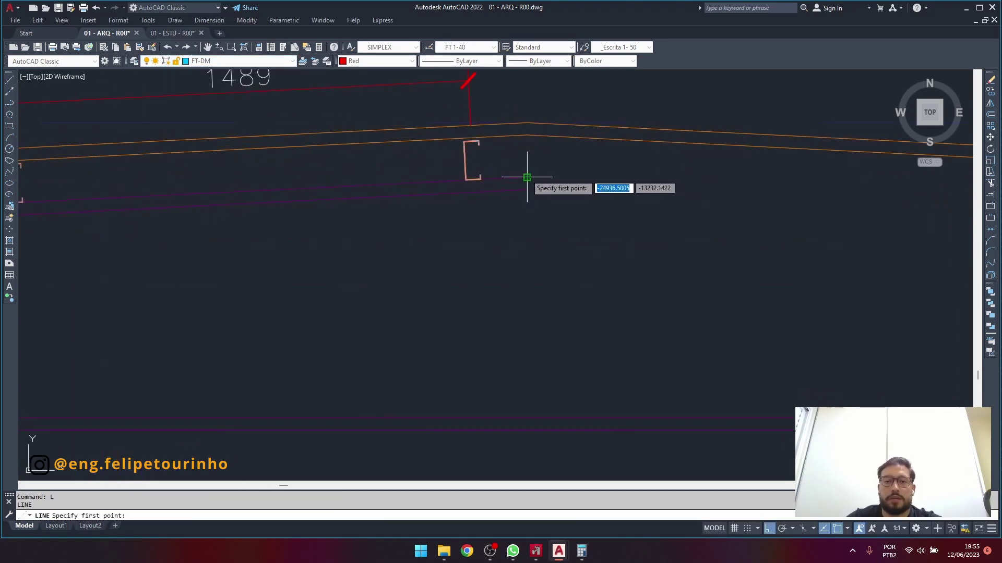
click(526, 177)
click(527, 429)
key(Escape)
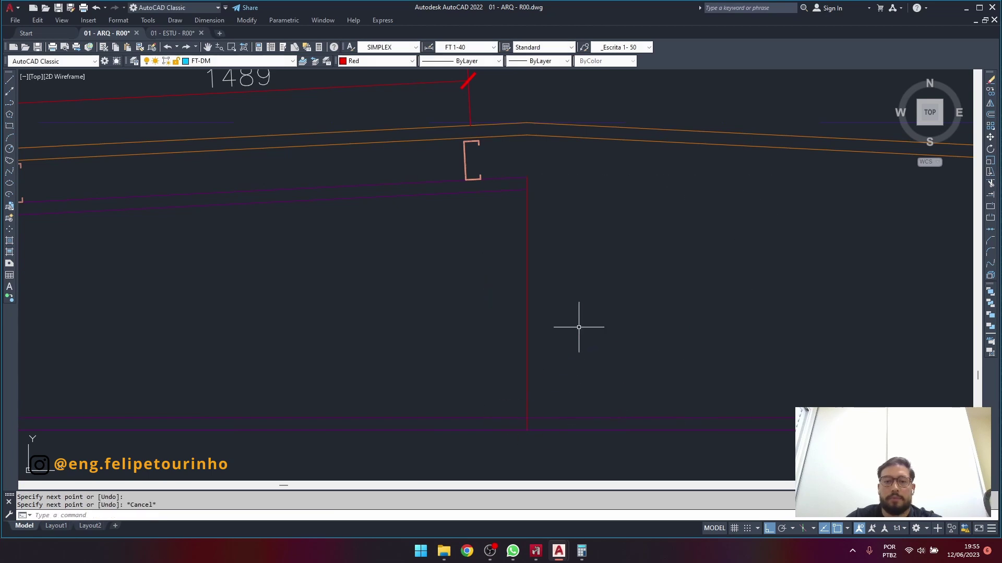
Set the color of the vertical line at the ridge to ByLayer.
click(577, 329)
click(458, 330)
click(376, 61)
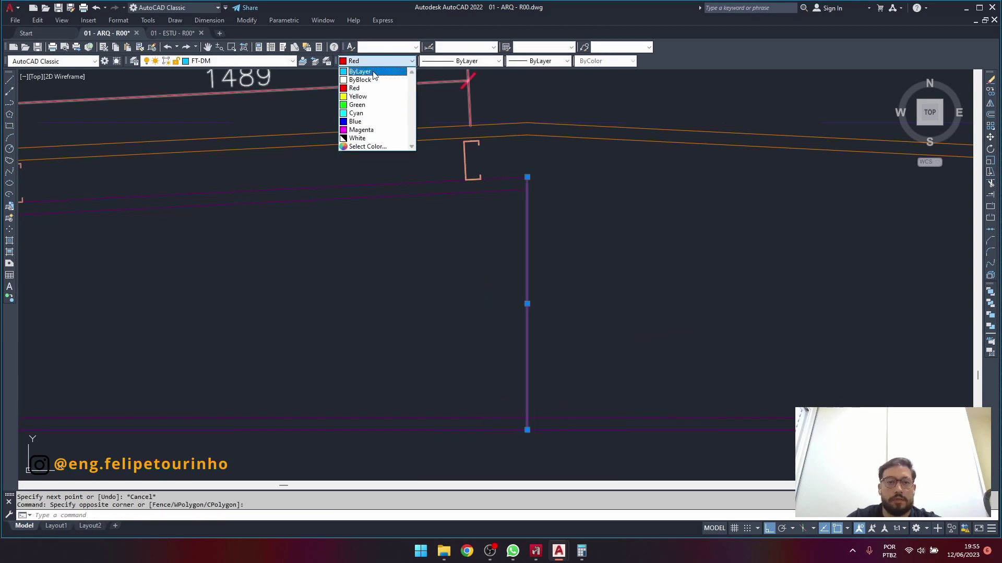
click(365, 104)
key(Escape)
scroll(639, 295, down, 4)
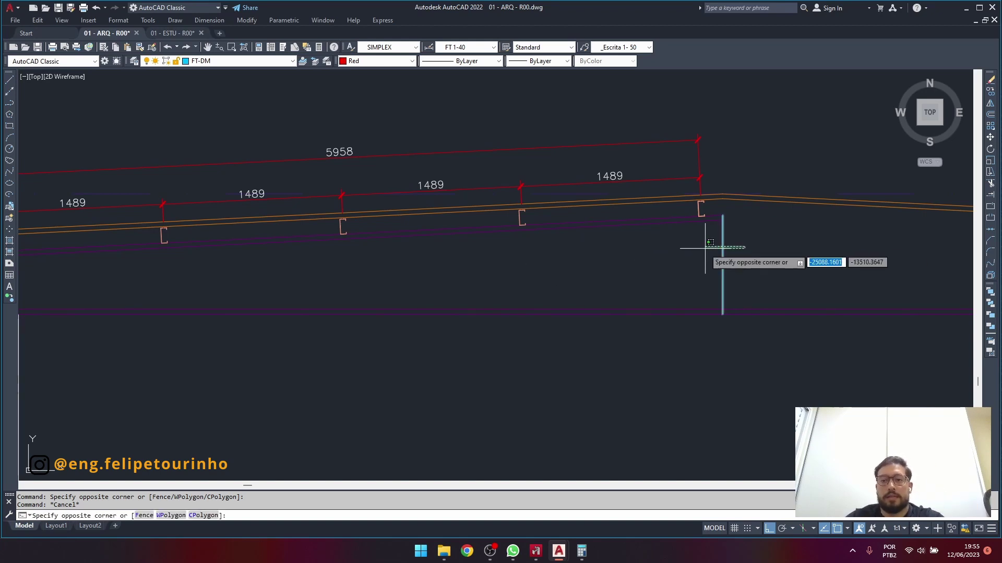
scroll(704, 249, down, 4)
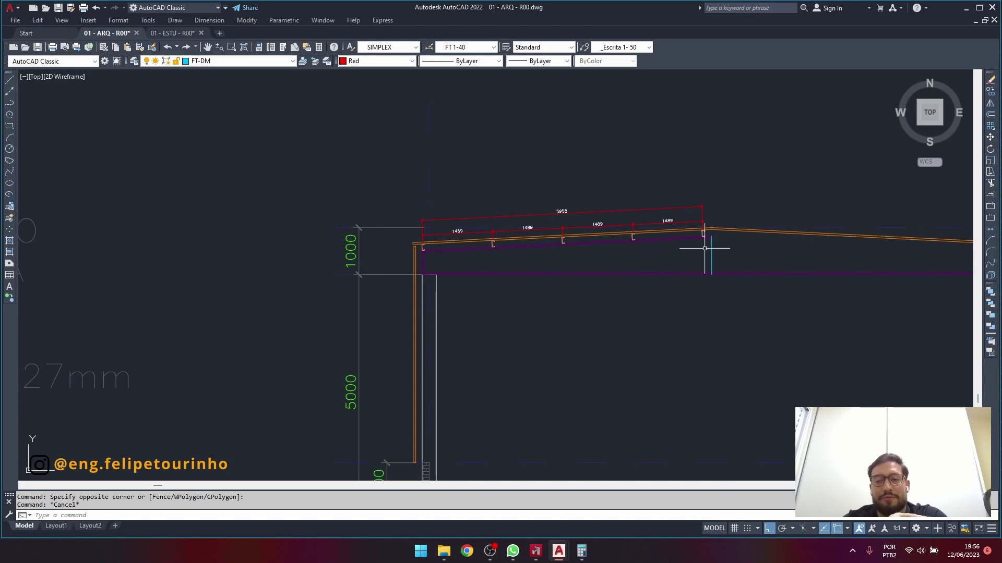
Copy the ridge vertical line from its upper endpoint to the bottom-flange midpoints of the three intermediate purlins.
scroll(704, 249, up, 6)
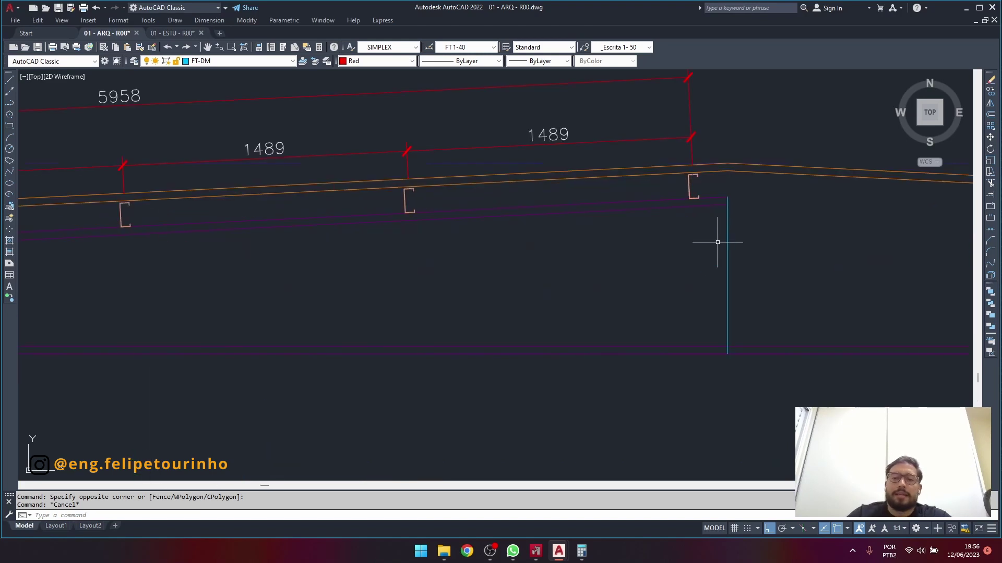
click(776, 245)
click(725, 212)
text(co)
key(Return)
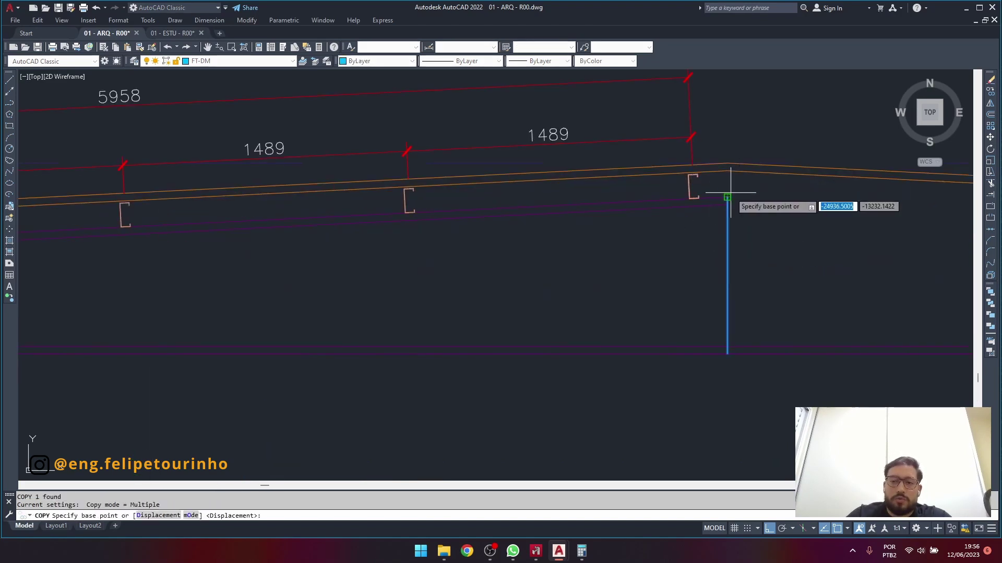
click(726, 197)
scroll(423, 230, up, 5)
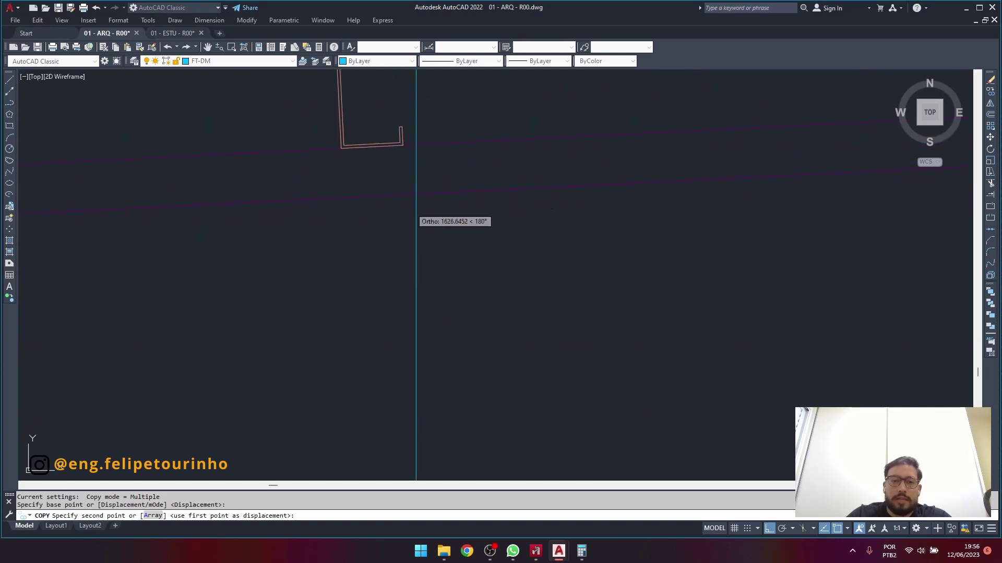
click(377, 142)
scroll(373, 146, down, 6)
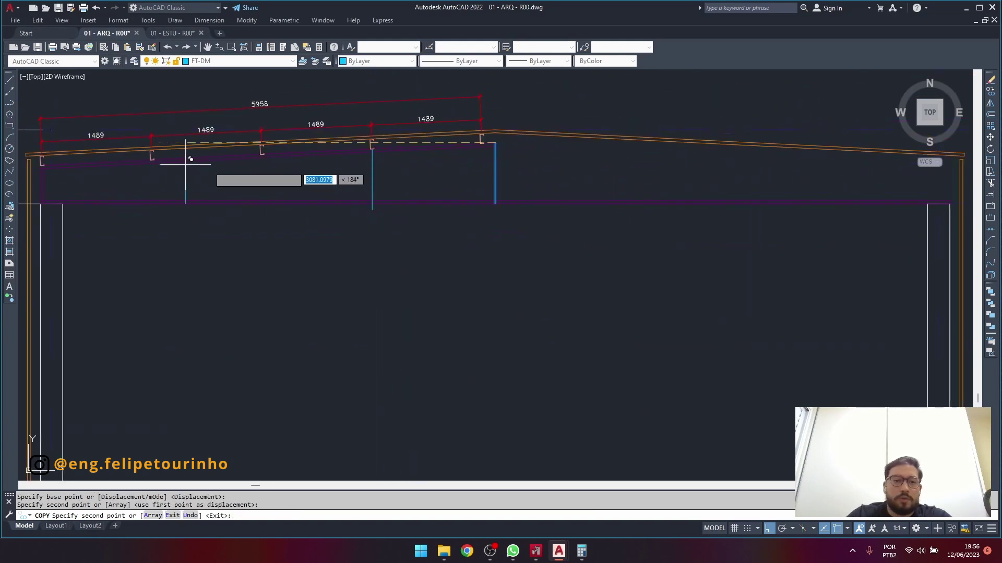
scroll(273, 146, up, 6)
click(204, 147)
scroll(268, 163, down, 6)
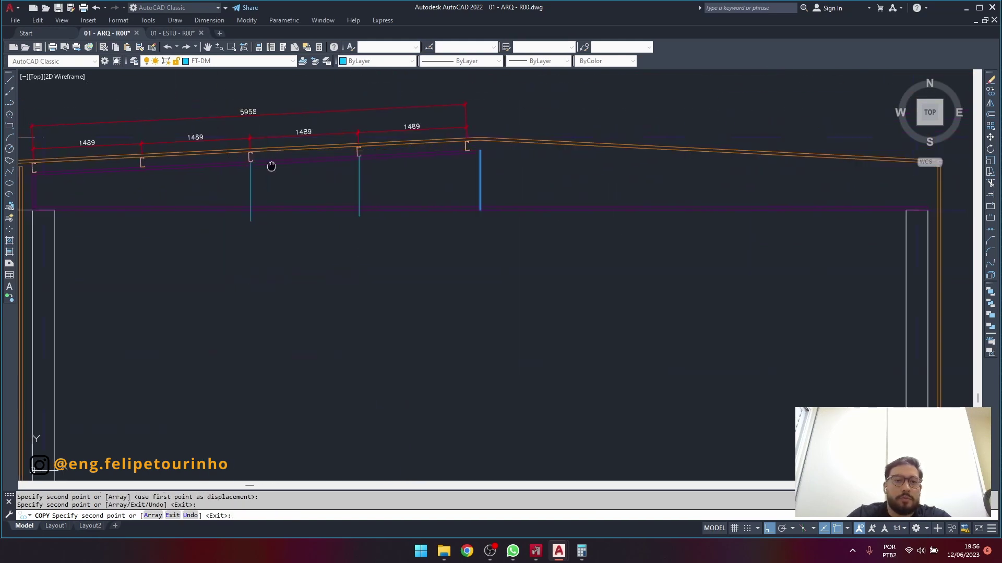
scroll(521, 163, up, 6)
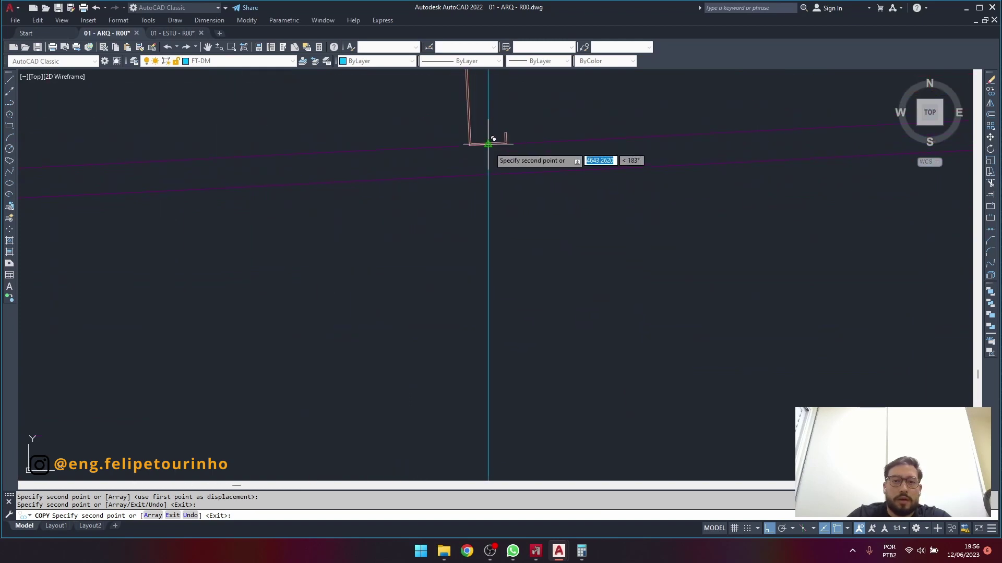
click(504, 140)
scroll(505, 143, down, 6)
key(Escape)
Examine the truss's left end post, the copied vertical members and the last purlin beside the ridge.
middle_drag(600, 268, 246, 291)
scroll(120, 206, up, 5)
scroll(119, 206, up, 2)
click(116, 109)
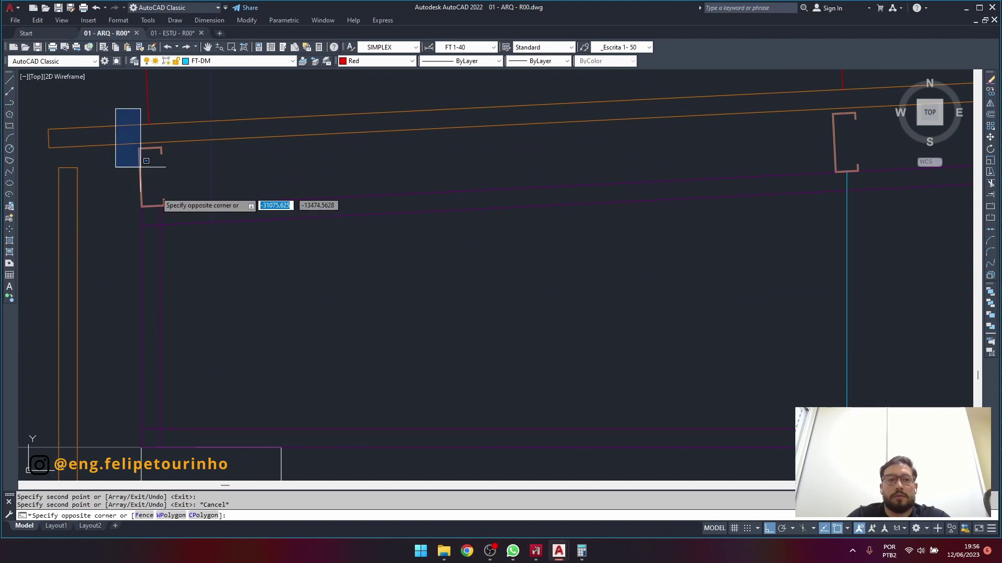
click(192, 230)
key(Escape)
click(188, 278)
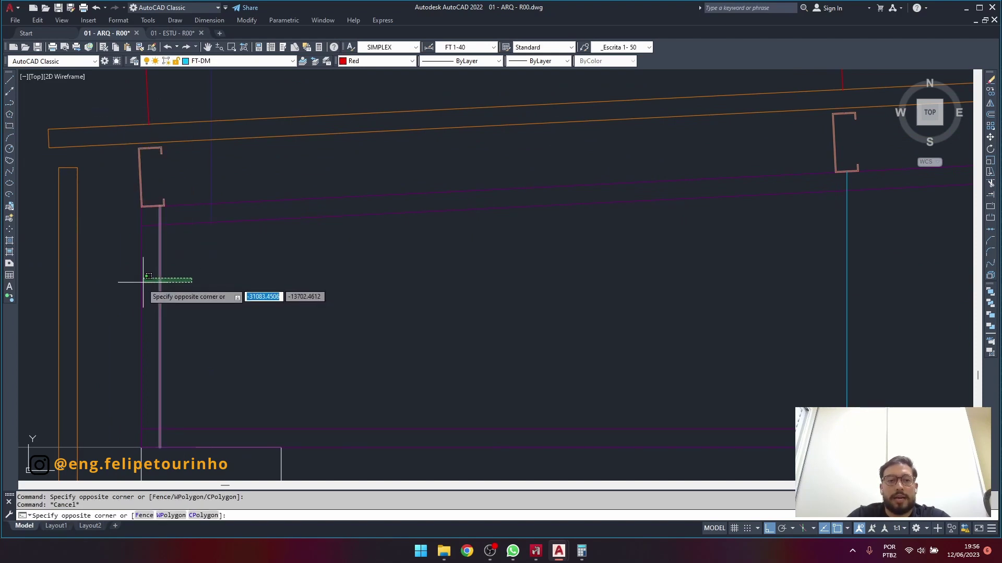
click(147, 290)
scroll(251, 285, down, 4)
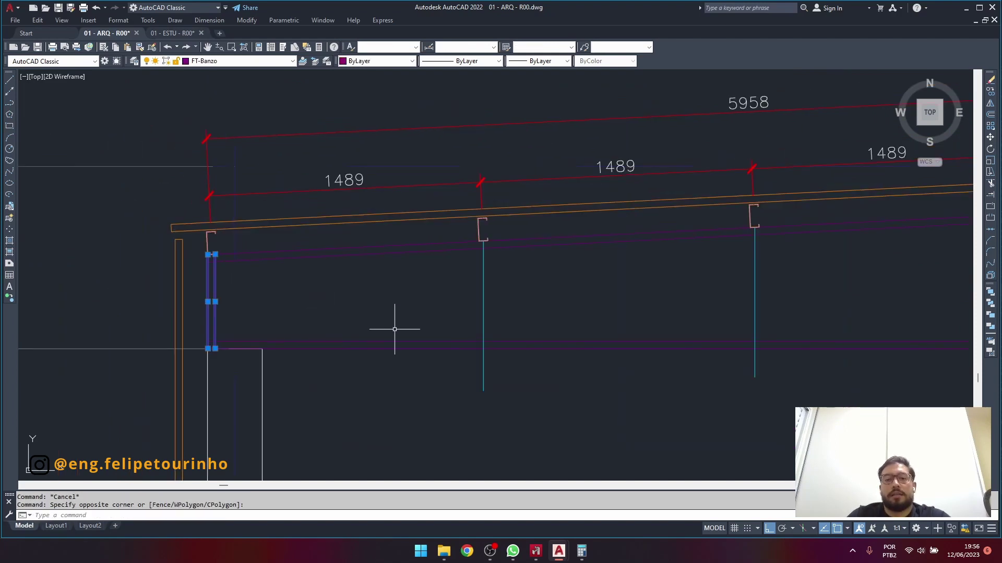
key(Escape)
middle_drag(463, 336, 246, 324)
scroll(246, 325, down, 2)
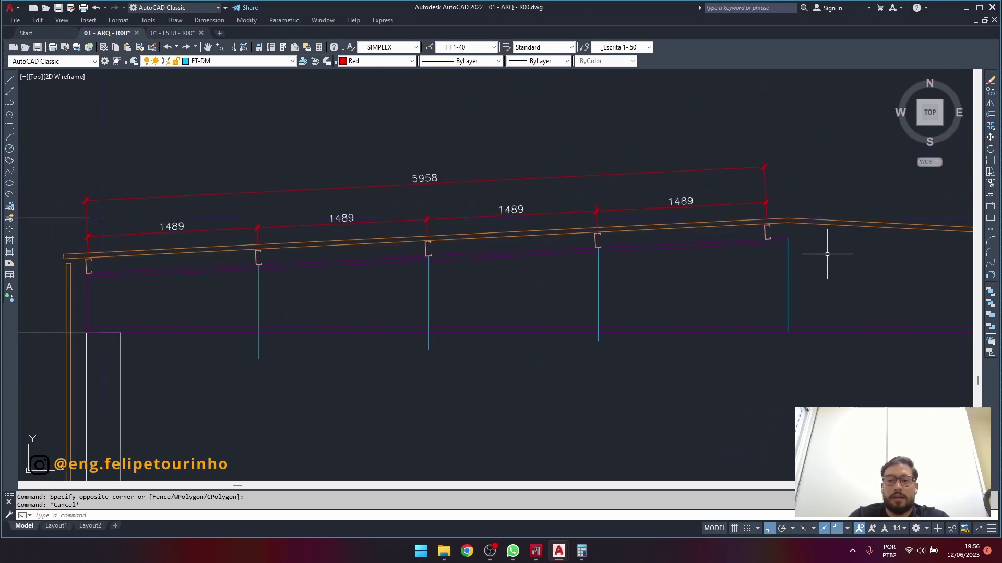
middle_drag(744, 233, 687, 213)
scroll(652, 213, up, 2)
click(660, 185)
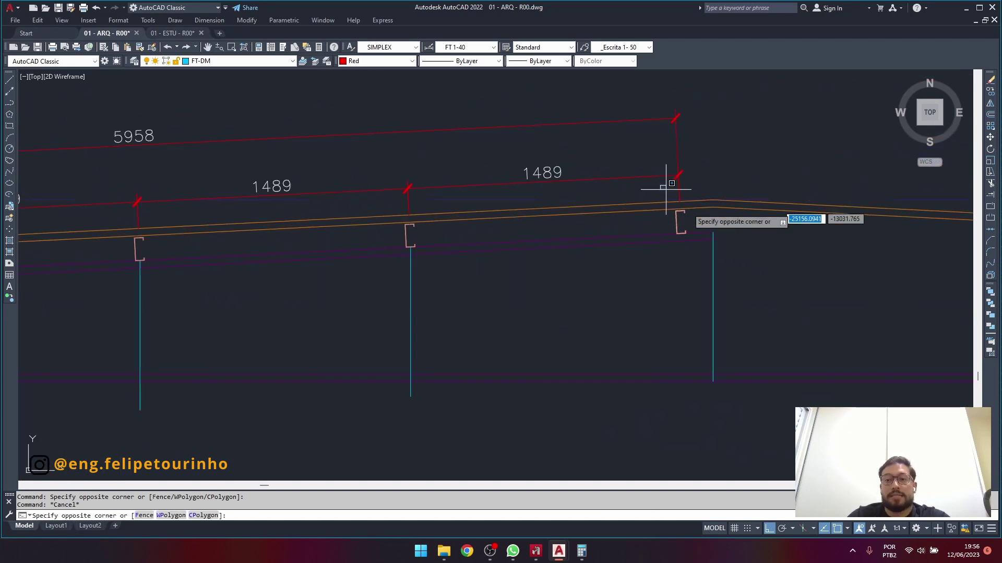
click(735, 262)
middle_drag(719, 289, 655, 281)
key(Escape)
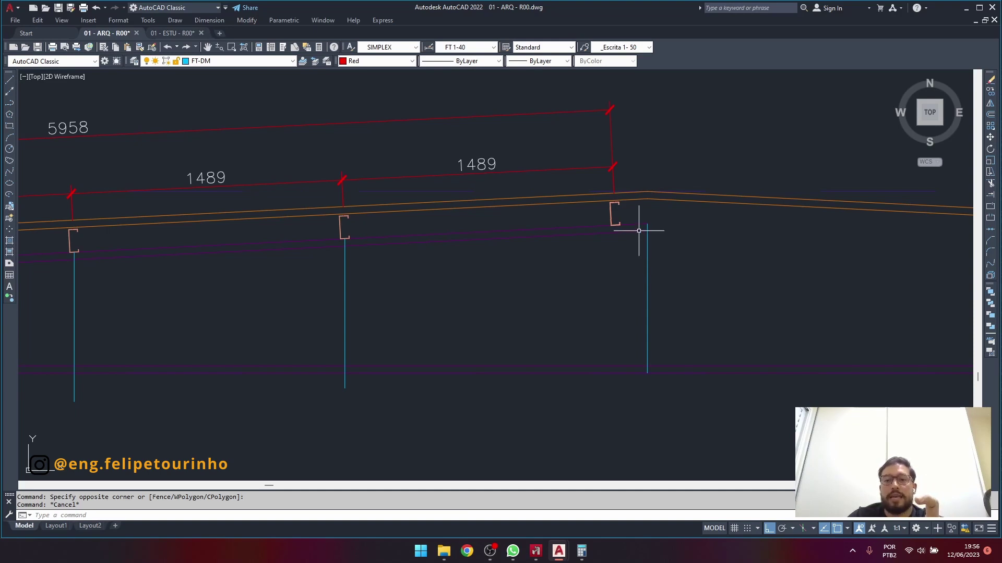
Add an aligned dimension from the bottom-flange midpoint of the purlin nearest the ridge to the ridge vertical's upper endpoint.
scroll(624, 216, up, 5)
text(dli)
key(Return)
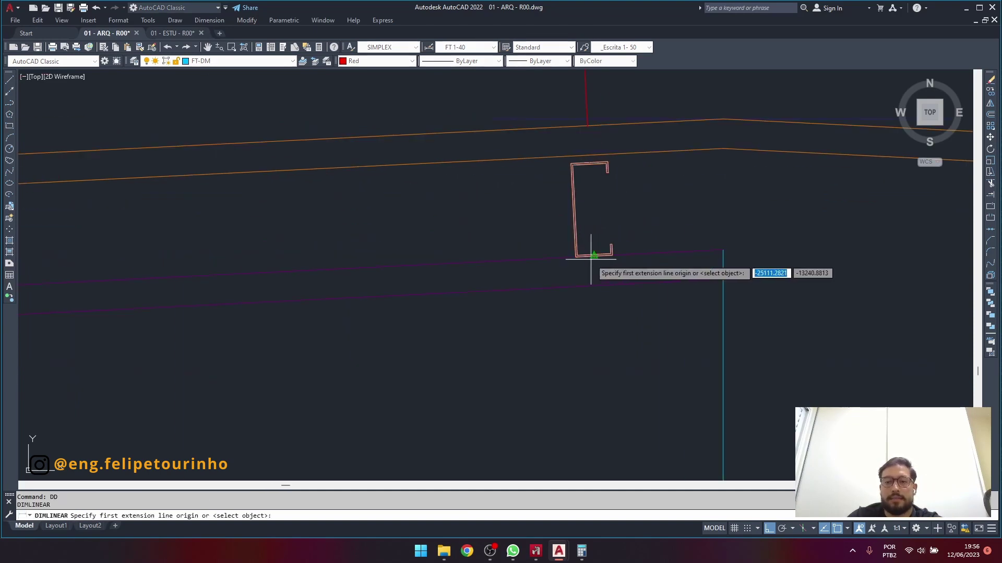
click(612, 255)
key(Escape)
text(da)
key(Return)
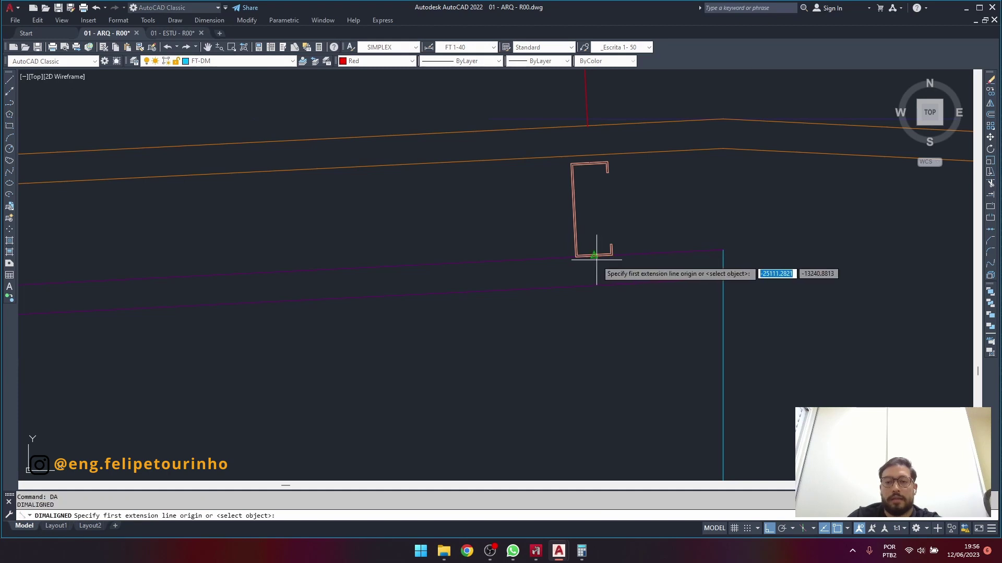
click(593, 256)
click(722, 250)
scroll(723, 250, down, 3)
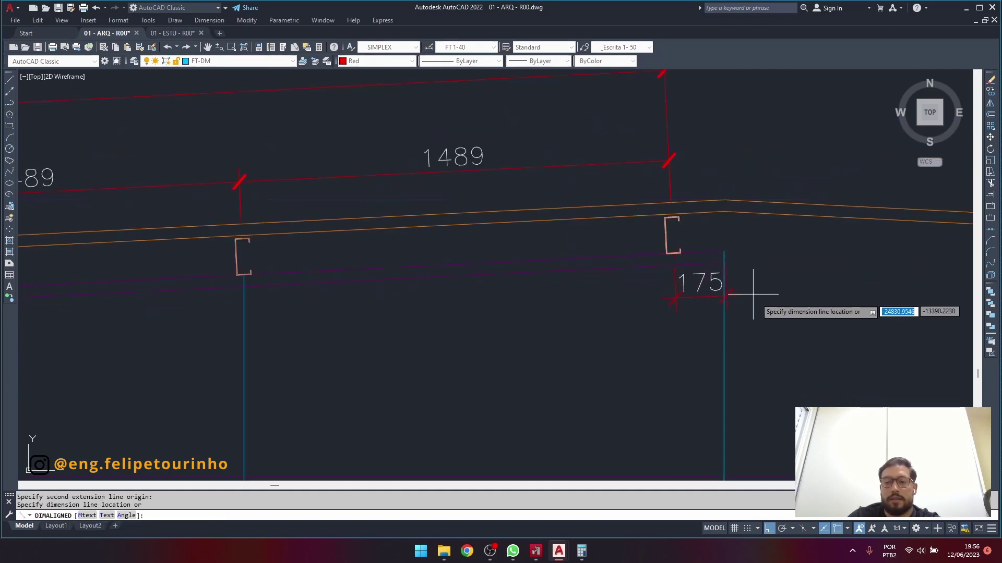
click(767, 311)
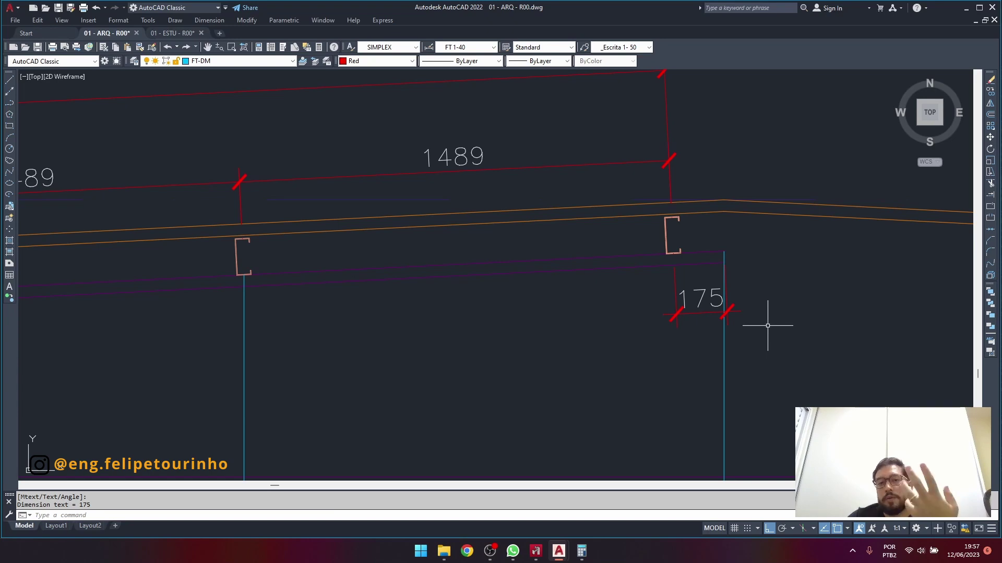
Erase the aligned dimension between the last purlin and the ridge vertical.
click(691, 324)
click(685, 307)
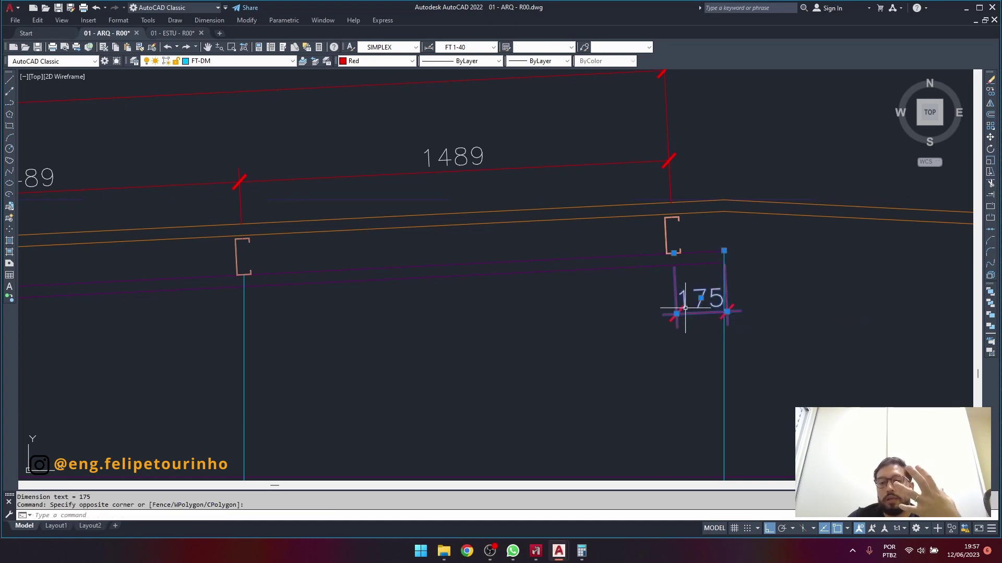
middle_drag(685, 307, 670, 303)
Copy the ridge vertical line from its upper endpoint to the bottom-flange midpoint of the purlin nearest the ridge.
click(726, 313)
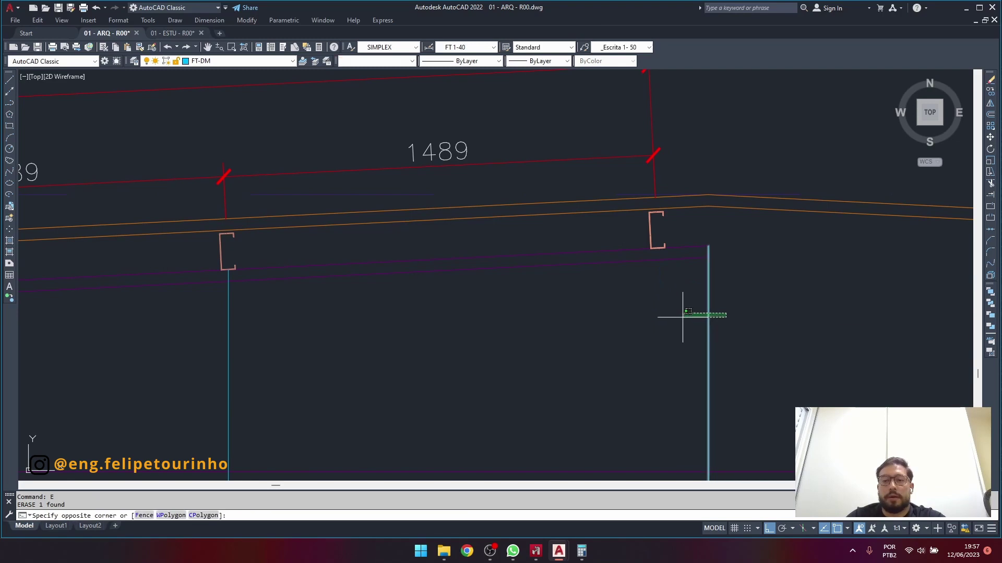
click(682, 316)
text(co)
key(space)
click(708, 245)
scroll(665, 246, up, 5)
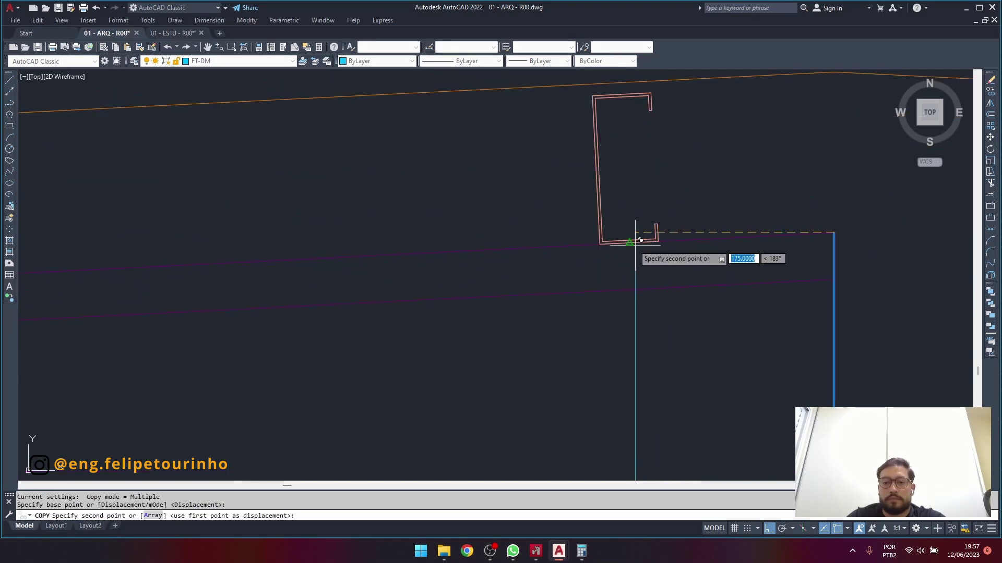
click(659, 246)
key(Escape)
scroll(660, 246, down, 8)
scroll(732, 317, up, 2)
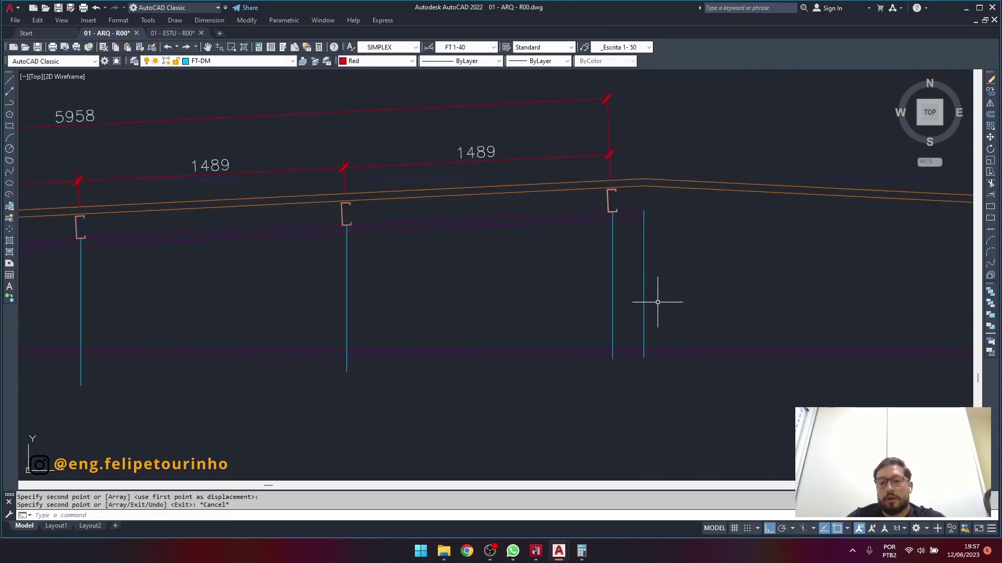
Copy the two verticals near the ridge across by their own spacing to add a matching vertical on the opposite side.
click(621, 286)
key(Escape)
click(682, 286)
click(579, 314)
text(co)
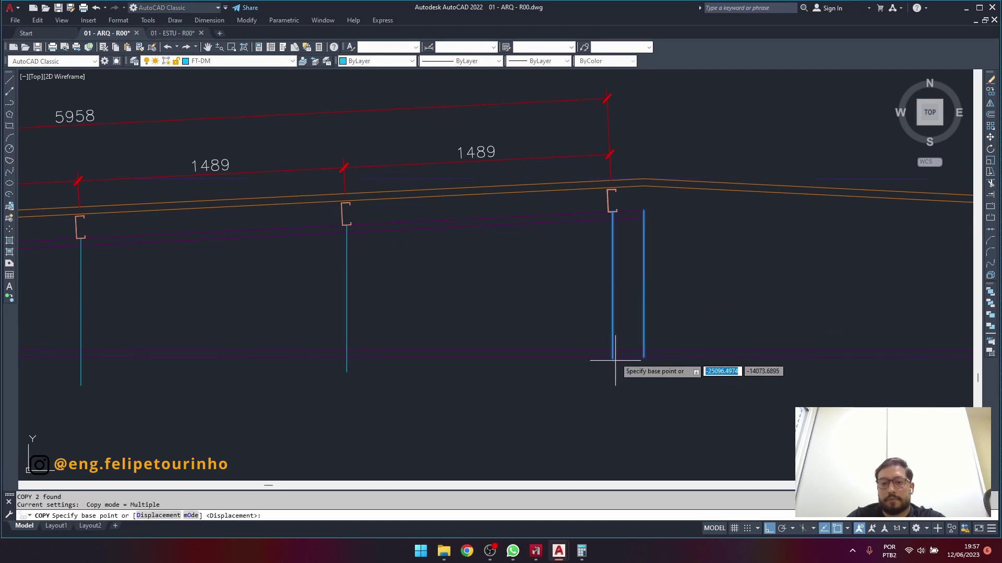
key(space)
click(613, 357)
click(643, 358)
key(Escape)
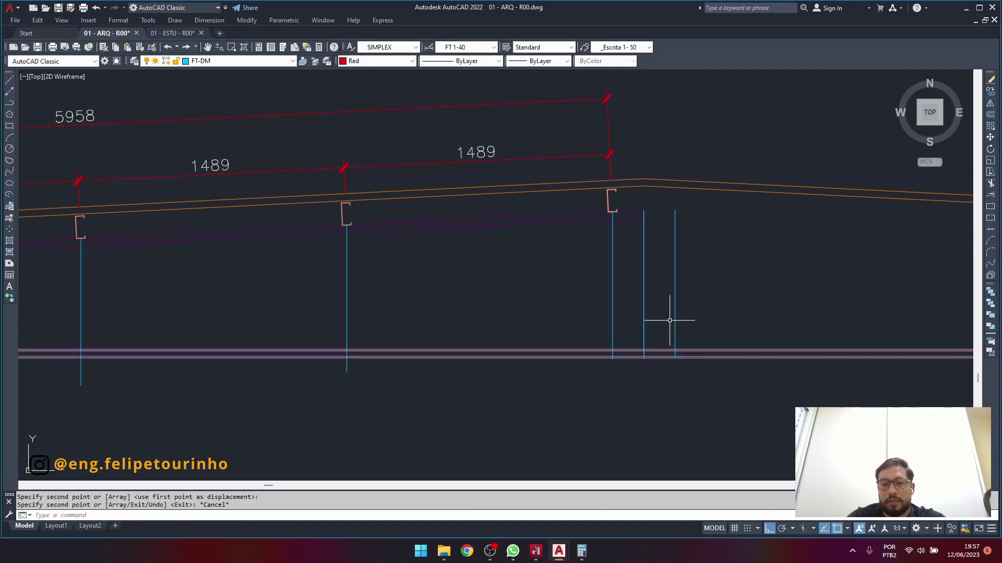
Draw two trial diagonals from the feet of the outer verticals to the top of the ridge vertical.
text(l)
key(space)
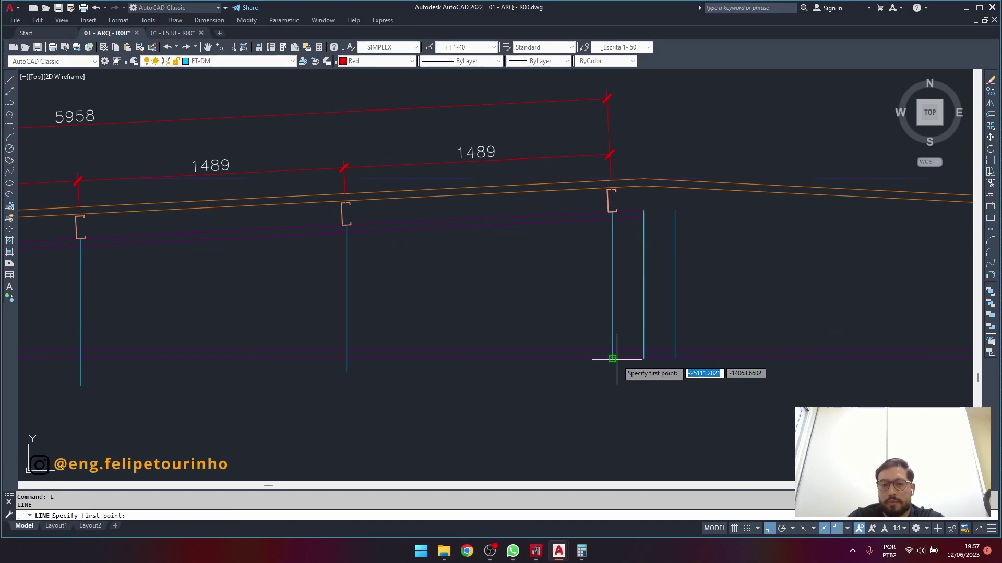
click(617, 359)
click(643, 217)
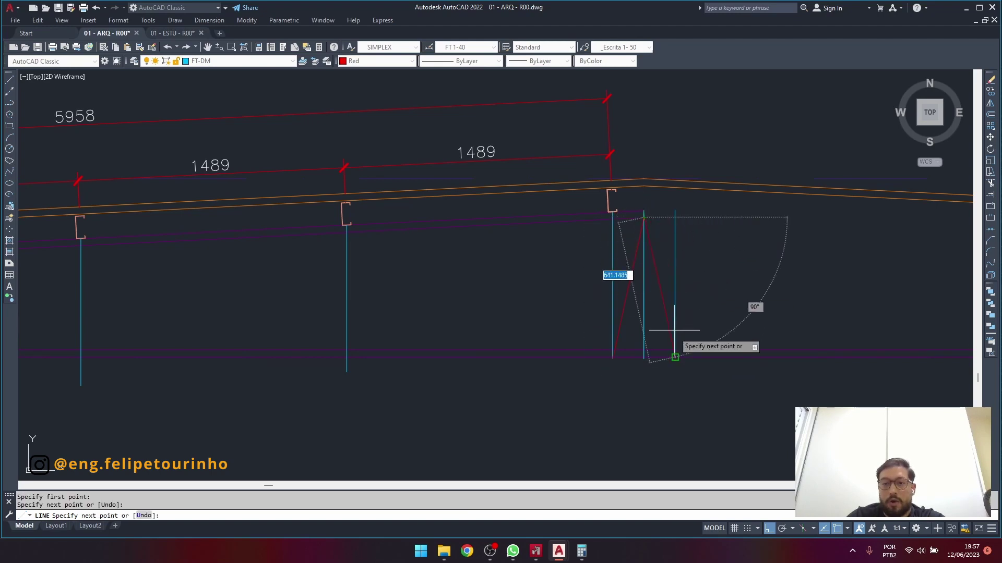
click(675, 358)
key(Escape)
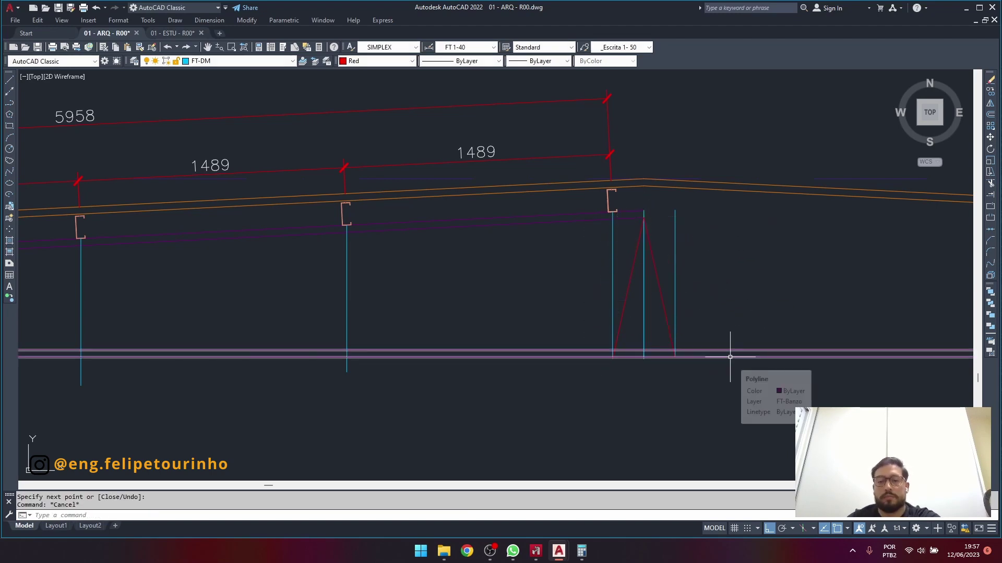
Erase the two trial diagonals and the verticals on both sides of the ridge vertical.
scroll(628, 192, up, 2)
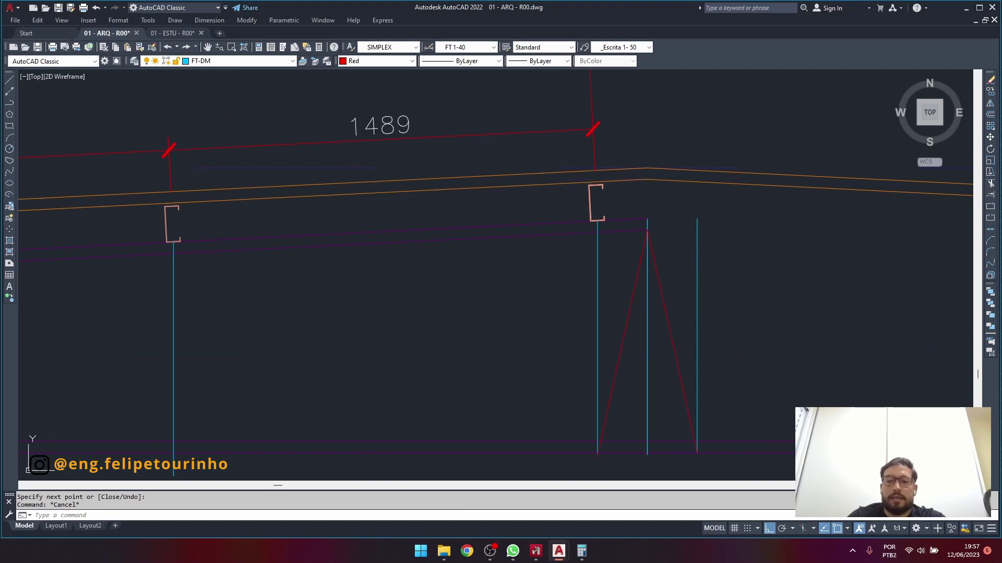
click(744, 277)
click(671, 374)
text(E)
key(Return)
click(641, 376)
click(570, 369)
key(Delete)
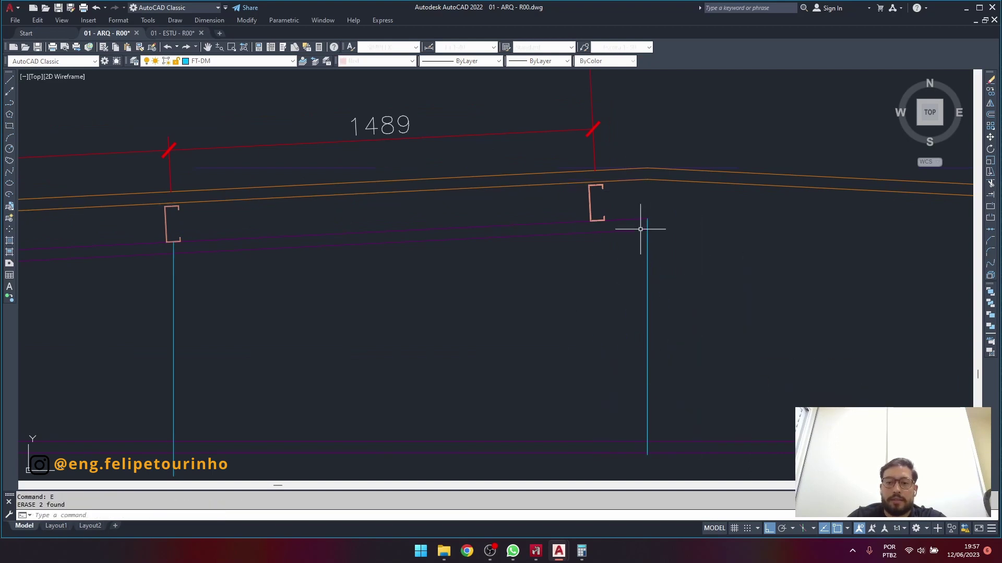
Set the current drawing color to ByLayer.
scroll(567, 150, down, 1)
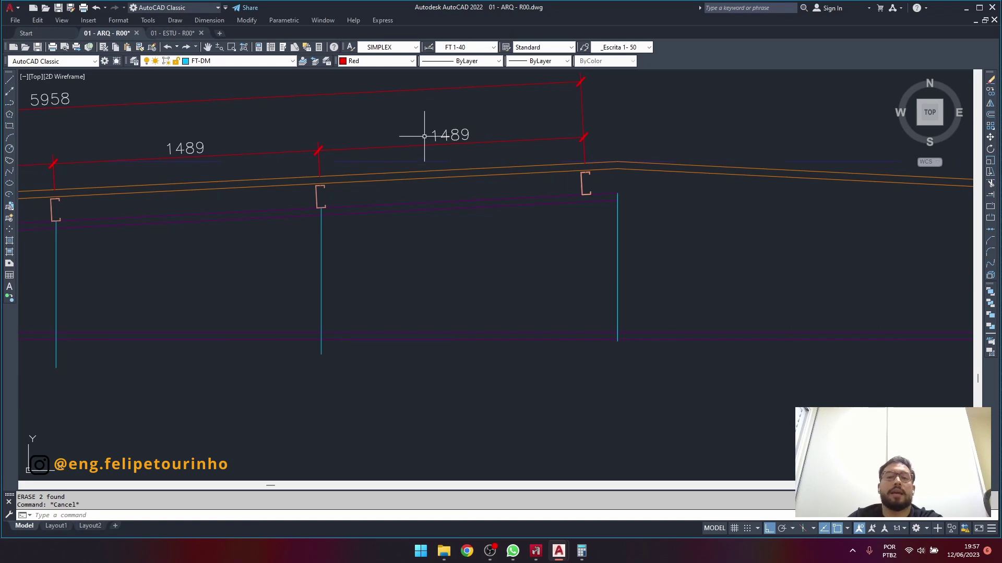
click(377, 62)
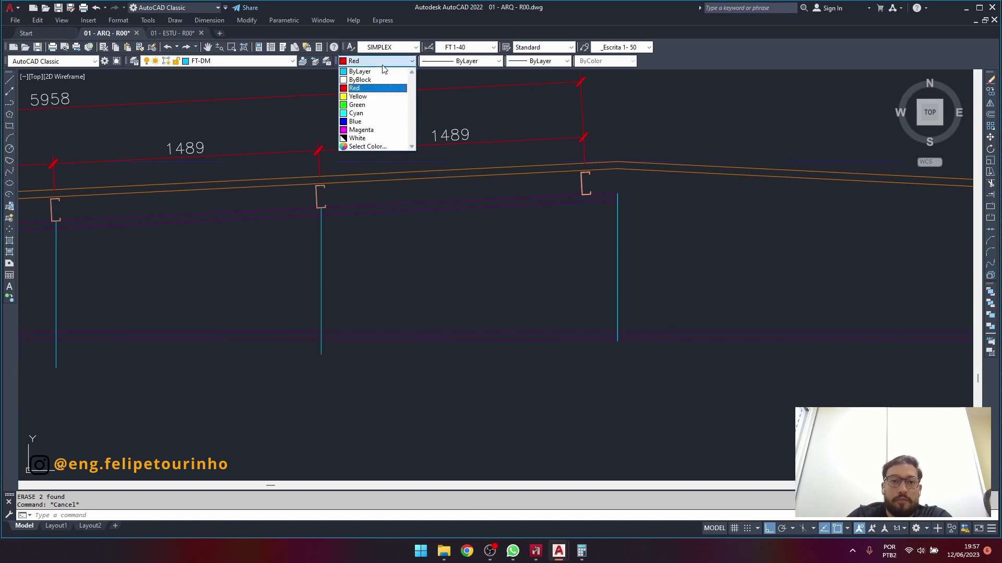
click(371, 74)
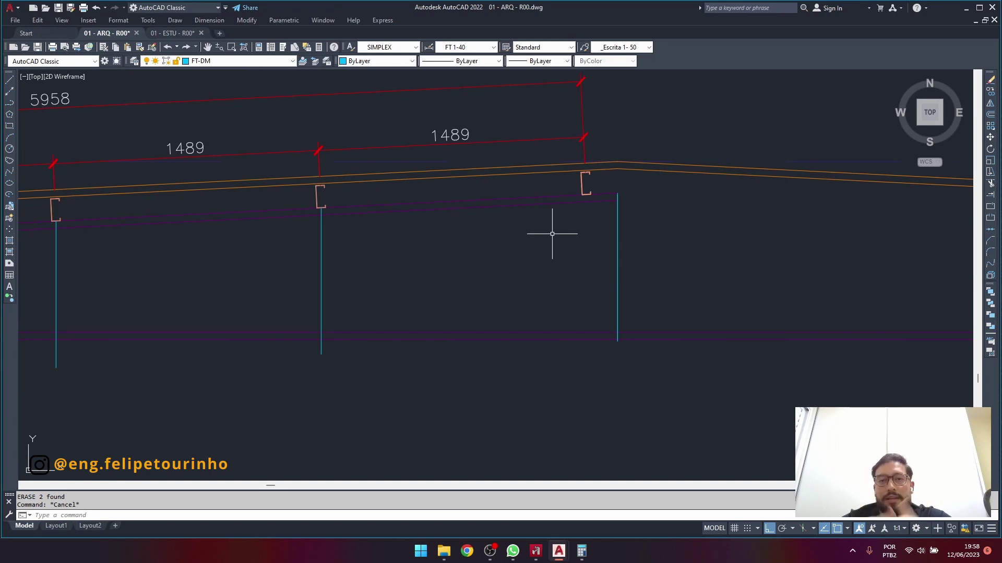
Trim the ends of the three intermediate verticals that extend below the bottom chord.
scroll(552, 234, down, 3)
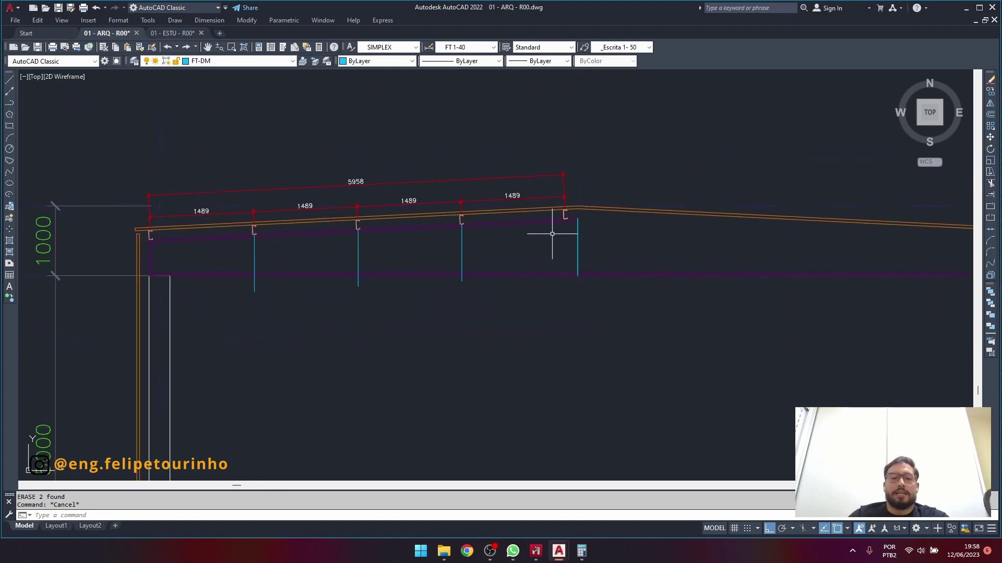
scroll(359, 316, down, 2)
scroll(544, 294, up, 2)
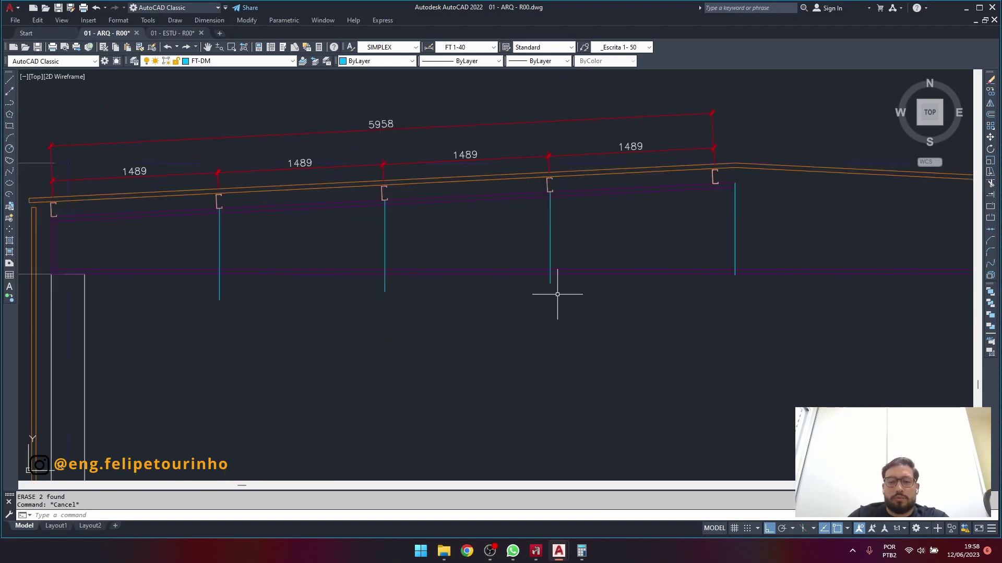
text(tr)
key(space)
click(581, 280)
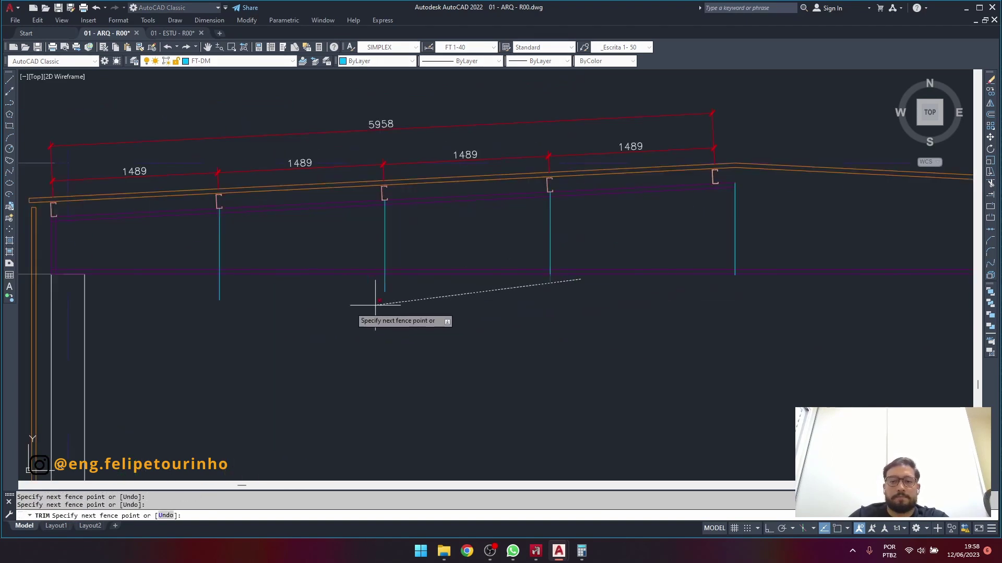
click(195, 295)
key(space)
key(Escape)
mouse_move(542, 335)
middle_down()
mouse_move(519, 359)
mouse_move(643, 358)
middle_up()
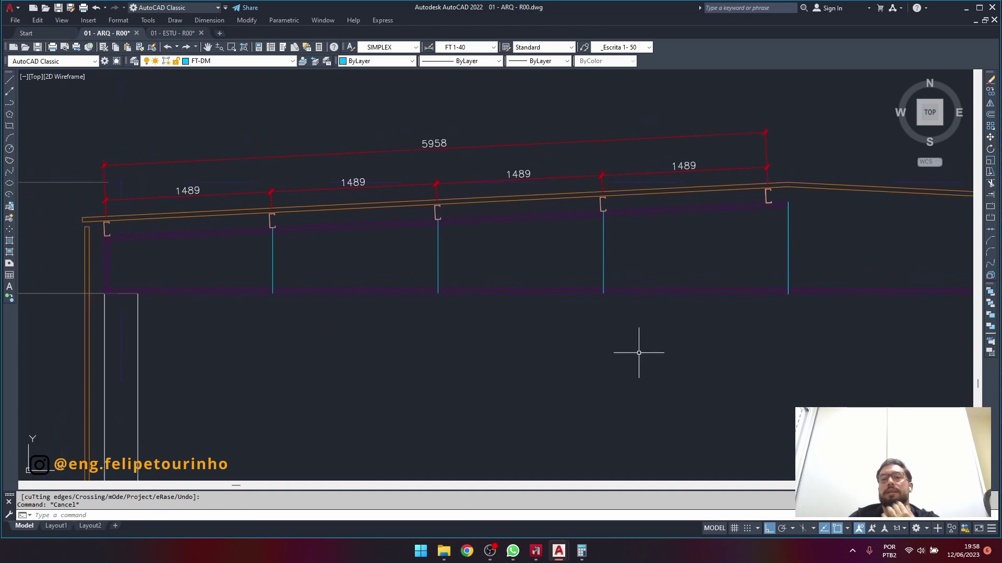
scroll(537, 265, up, 2)
middle_drag(538, 264, 509, 276)
scroll(510, 275, down, 2)
text(dd)
key(BackSpace)
key(space)
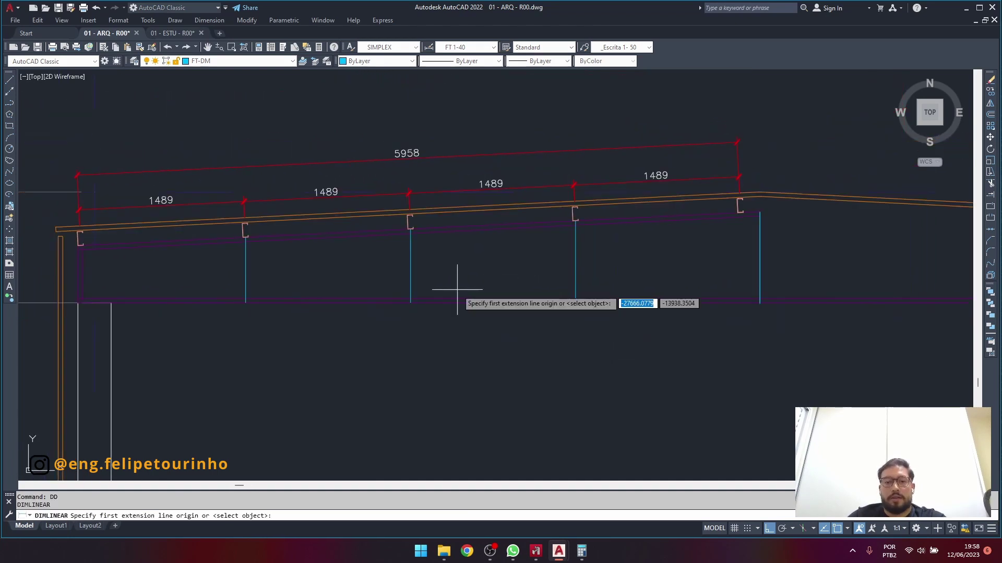
scroll(701, 305, up, 3)
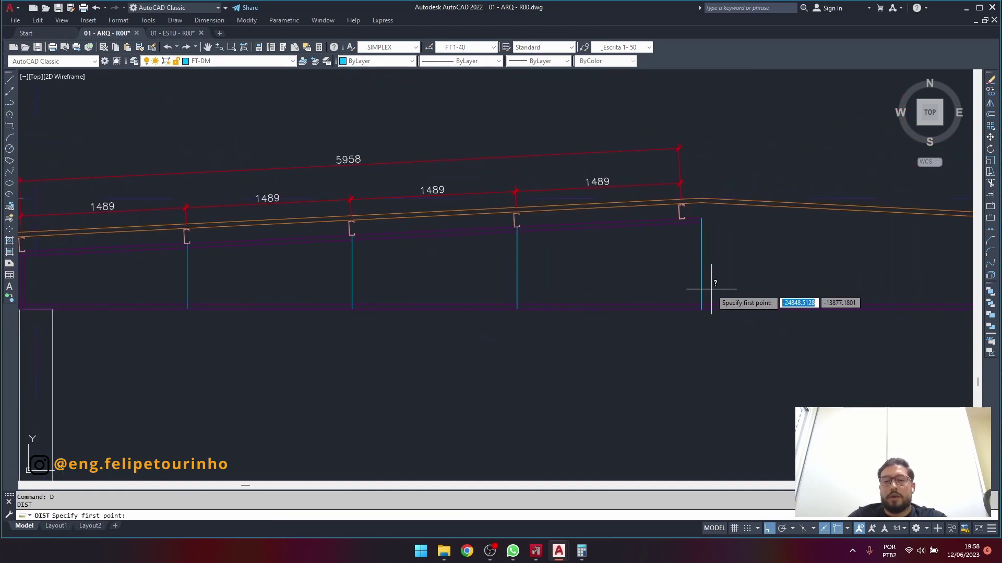
click(700, 316)
key(Escape)
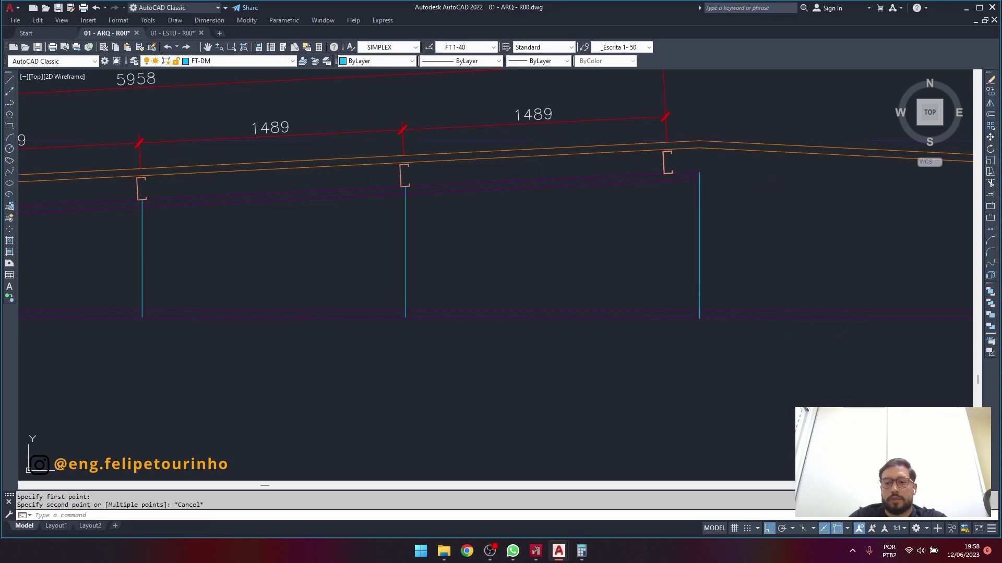
Add a linear dimension for the height of the ridge vertical between its lower and upper endpoints.
text(dli)
key(space)
click(700, 317)
click(699, 172)
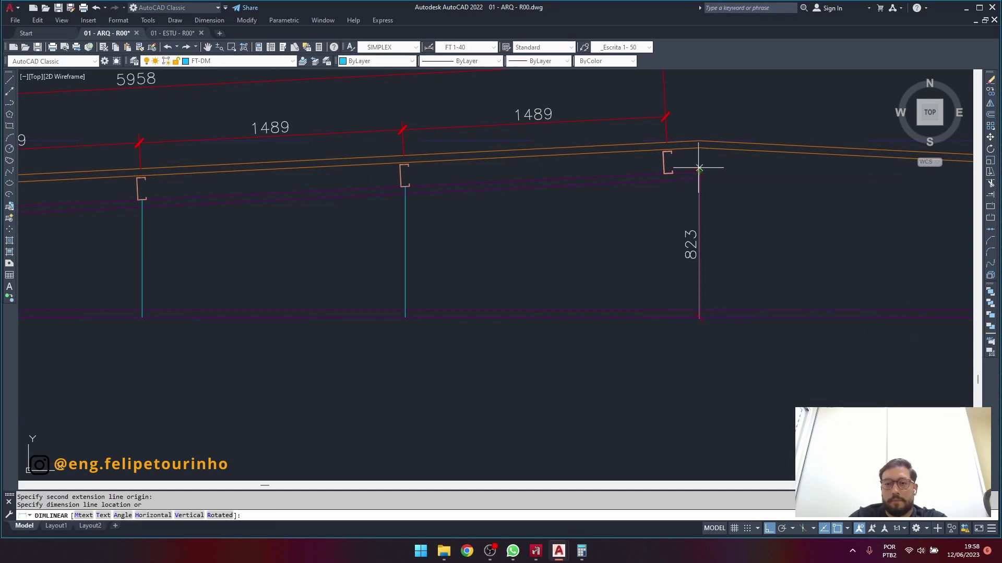
click(730, 175)
key(Escape)
Measure the height of the truss's left end post from the column top to the purlin's lower corner.
scroll(782, 331, down, 2)
mouse_move(752, 322)
middle_down()
mouse_move(697, 293)
mouse_move(772, 270)
middle_up()
middle_drag(522, 313, 595, 308)
middle_drag(335, 268, 380, 264)
scroll(185, 260, up, 6)
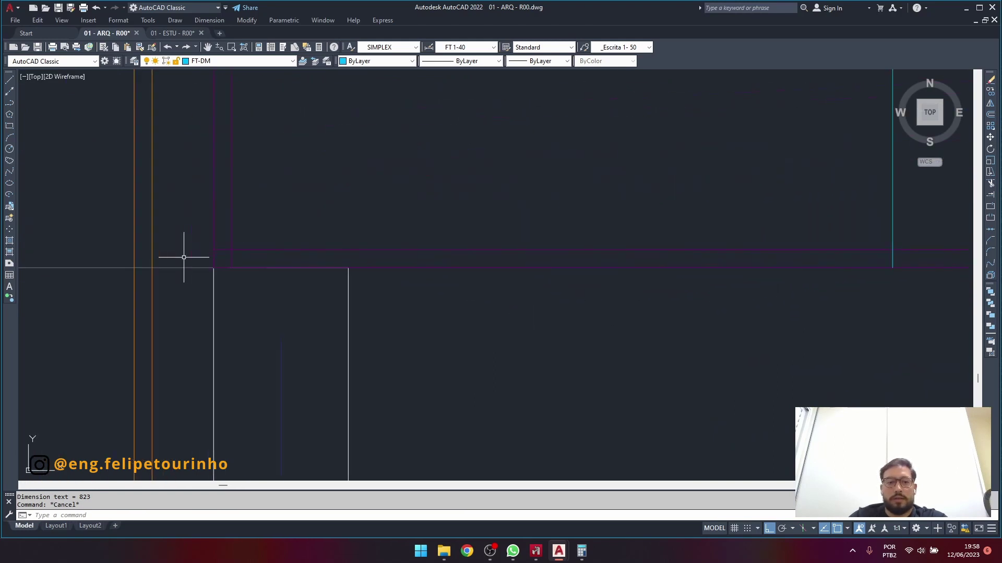
text(di)
key(space)
click(213, 268)
middle_drag(173, 162, 234, 269)
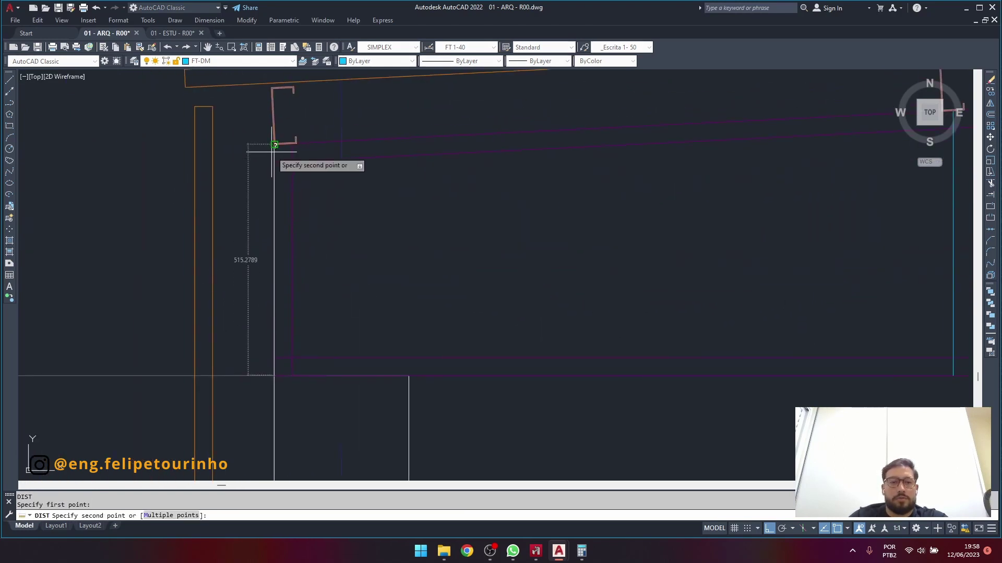
click(273, 142)
key(Escape)
Add a linear dimension for the height of the truss's left end post, from the column top to the purlin's lower corner.
text(dli)
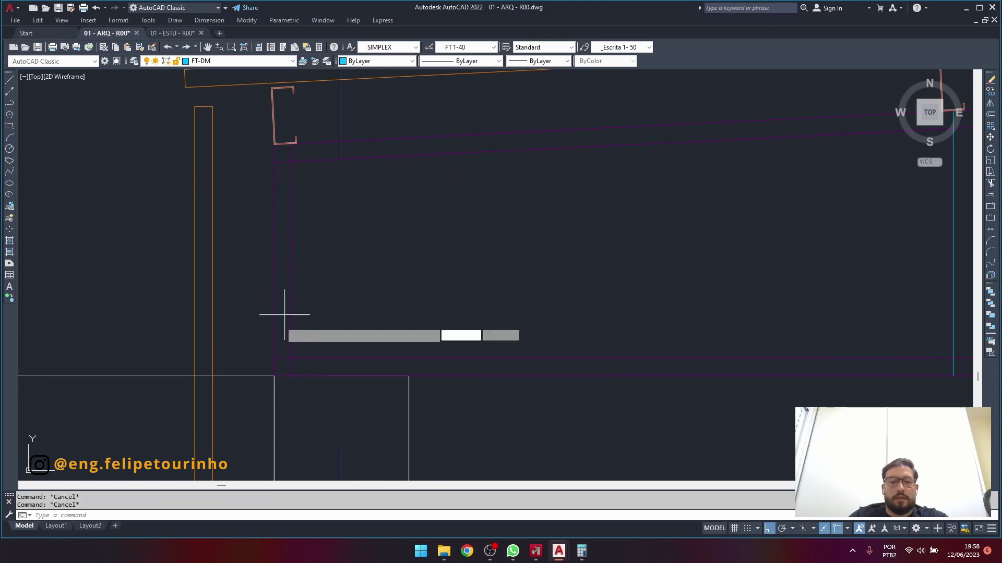
key(space)
click(274, 376)
click(274, 145)
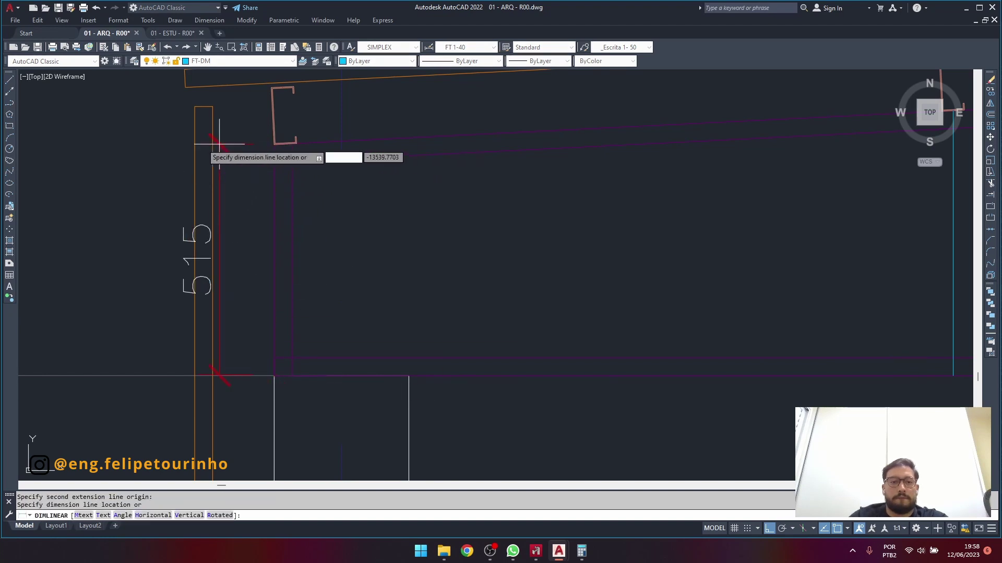
click(148, 140)
key(Escape)
Draw a diagonal line from the foot of the ridge vertical to the top of the nearest intermediate vertical.
scroll(166, 144, down, 8)
mouse_move(213, 159)
middle_down()
mouse_move(224, 232)
mouse_move(282, 235)
middle_up()
scroll(329, 237, up, 2)
middle_drag(548, 241, 407, 268)
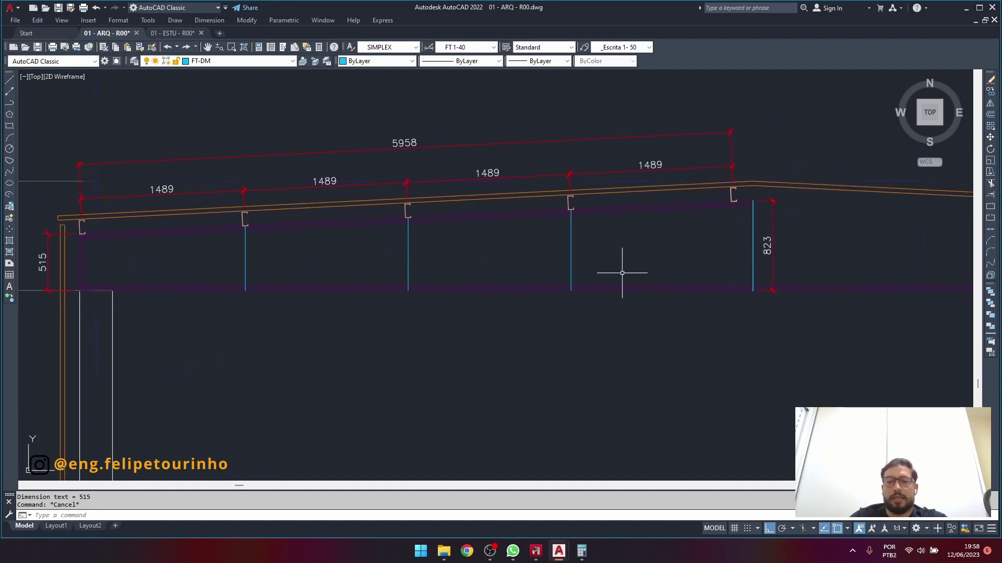
middle_drag(635, 259, 541, 277)
text(L)
key(Return)
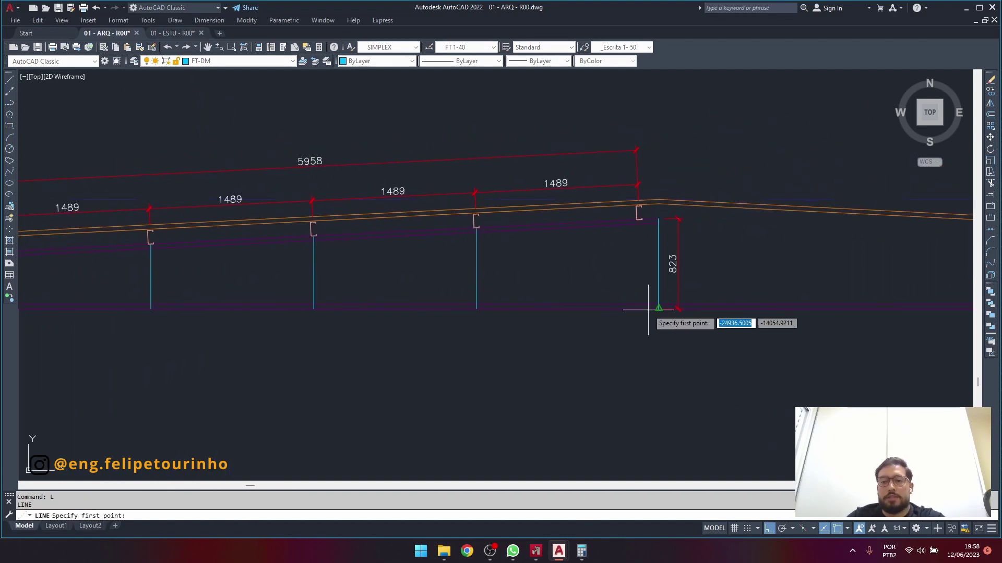
click(659, 309)
scroll(658, 309, up, 7)
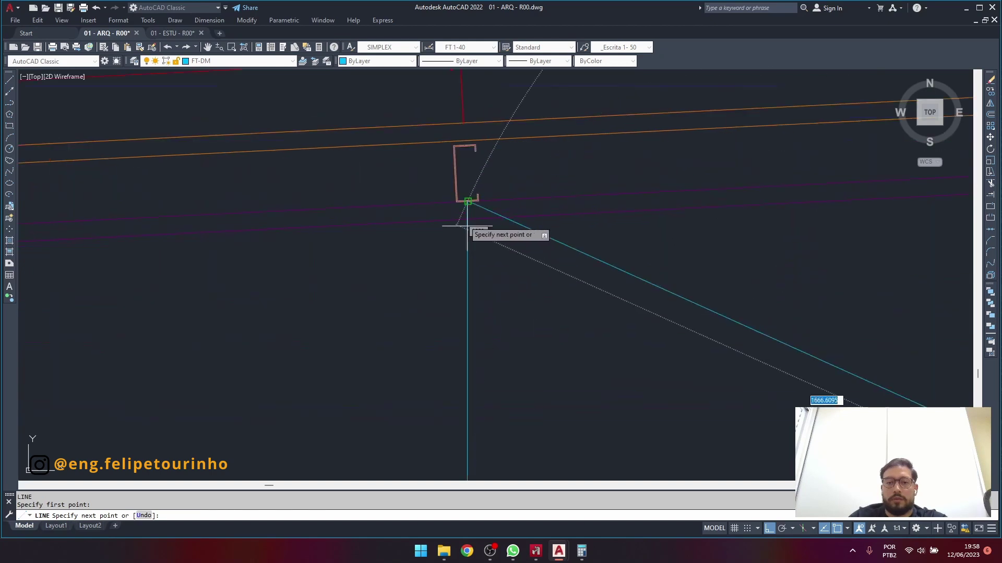
scroll(465, 202, up, 4)
click(479, 200)
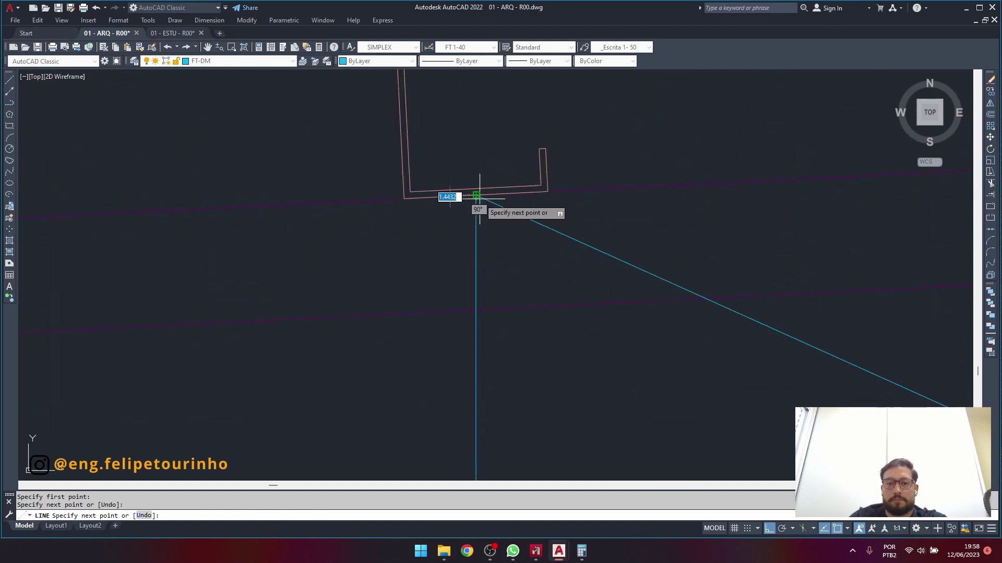
key(Return)
Add an aligned dimension along the diagonal, offset above it.
scroll(478, 199, down, 5)
middle_drag(451, 204, 470, 235)
scroll(470, 236, down, 4)
scroll(490, 235, up, 6)
text(DA)
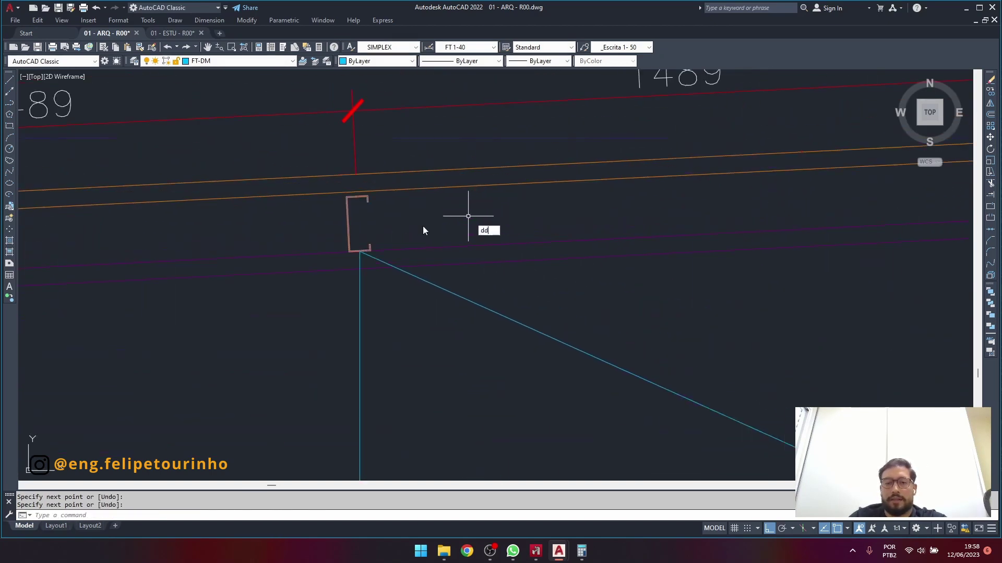
key(Return)
scroll(369, 253, up, 6)
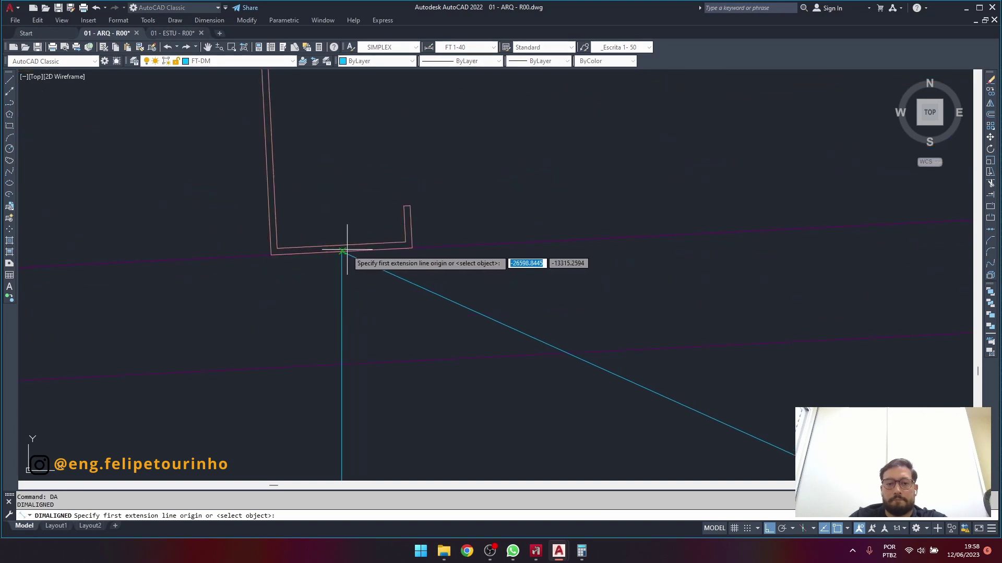
click(348, 251)
click(794, 453)
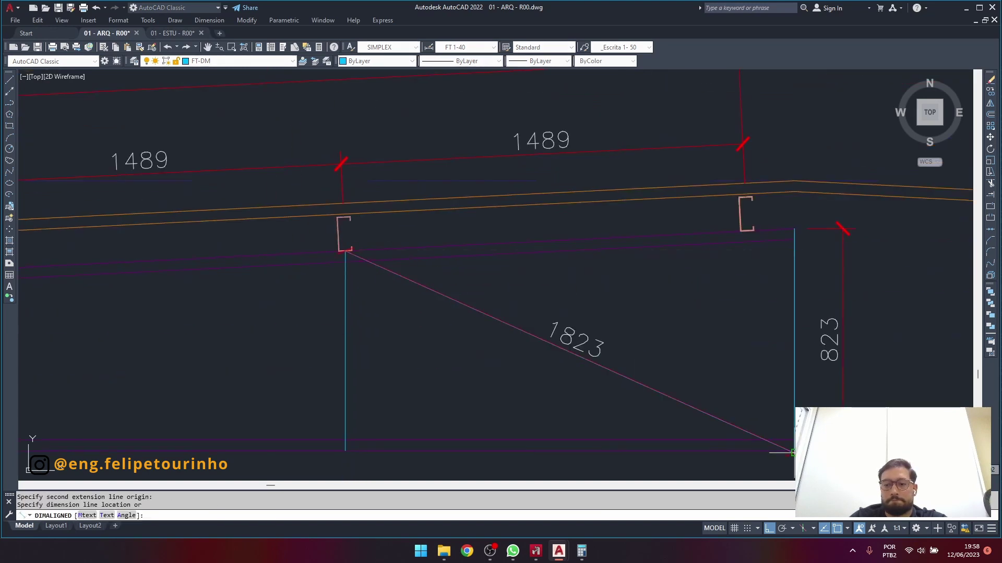
click(730, 384)
key(Escape)
Stretch the shared lower end of the ridge vertical and the diagonal up to the bottom chord's lower line.
scroll(693, 374, down, 2)
scroll(693, 374, up, 6)
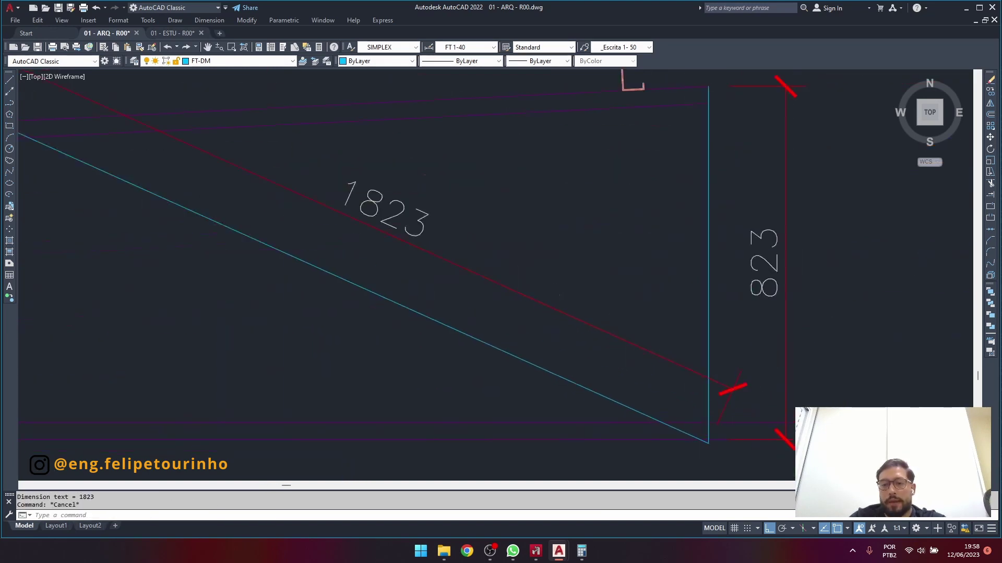
click(580, 318)
key(Escape)
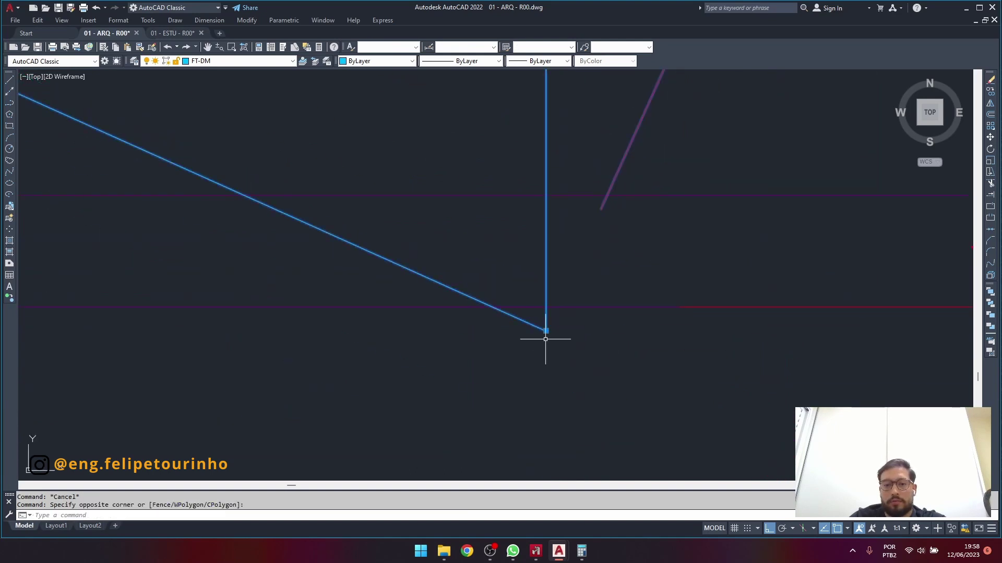
scroll(559, 320, down, 3)
scroll(562, 323, up, 3)
scroll(561, 334, up, 2)
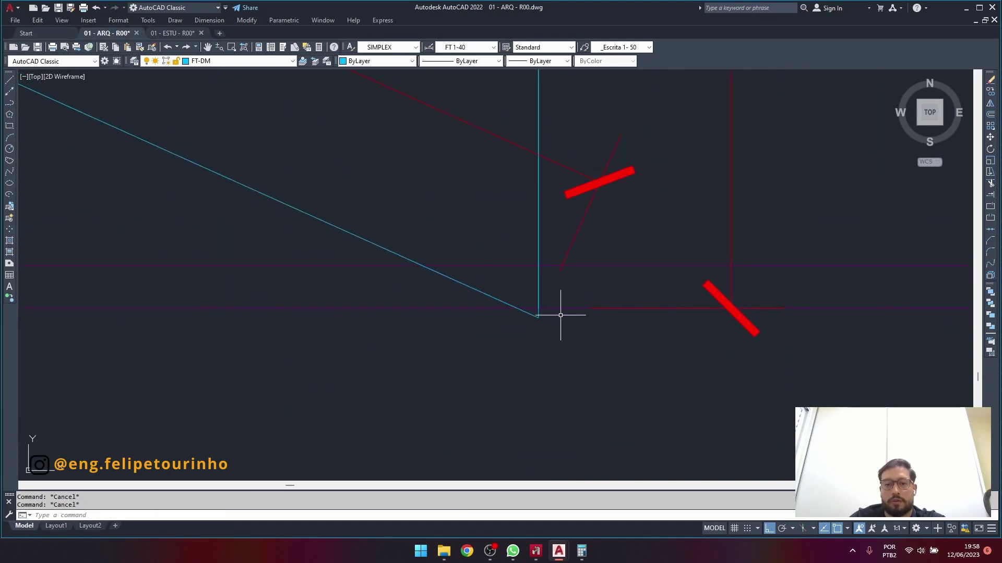
click(552, 313)
click(521, 335)
scroll(541, 309, up, 3)
text(s)
key(Return)
click(525, 345)
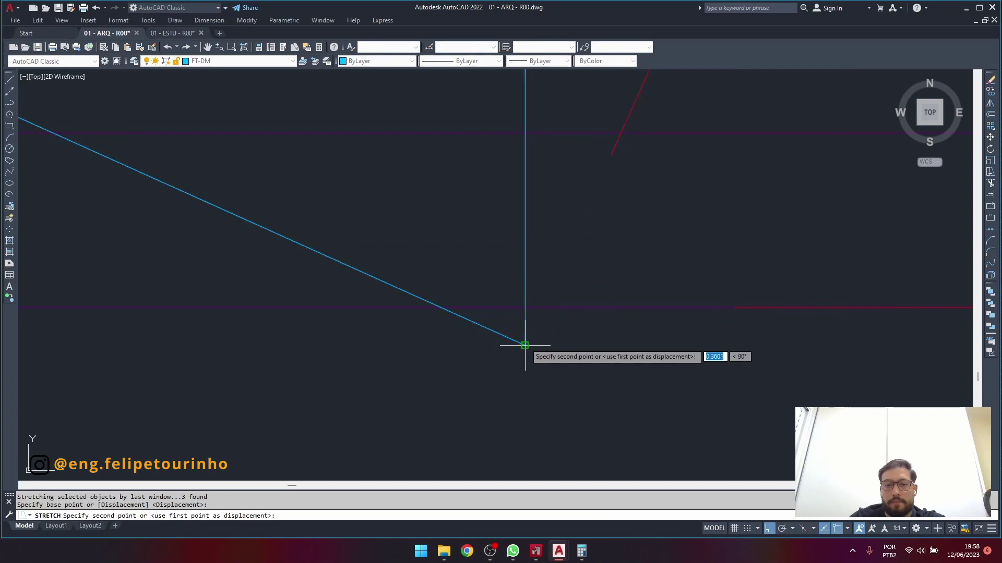
click(524, 308)
key(Escape)
Erase the diagonal and its aligned dimension.
scroll(525, 309, down, 9)
middle_drag(525, 310, 587, 375)
scroll(456, 360, up, 2)
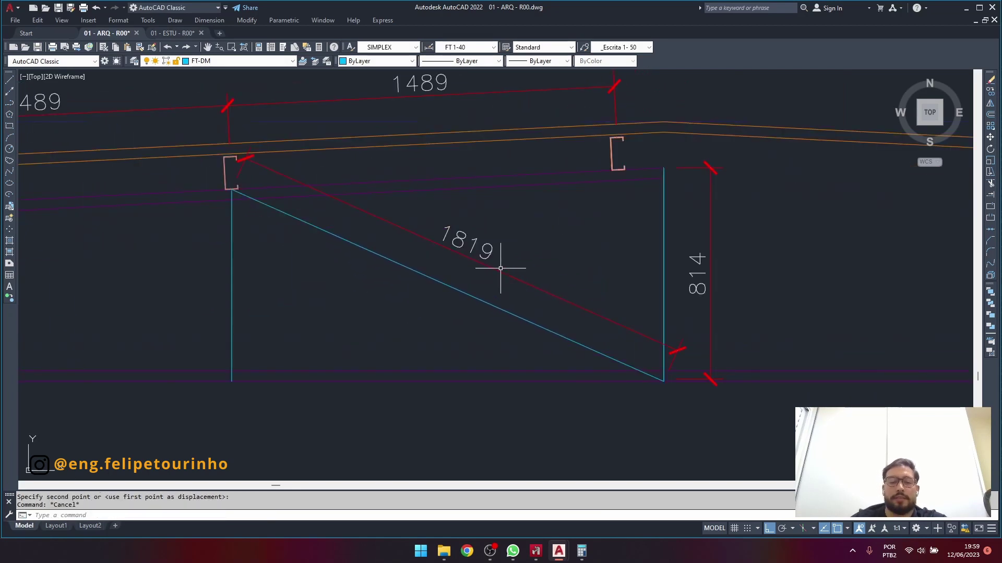
click(475, 299)
key(Escape)
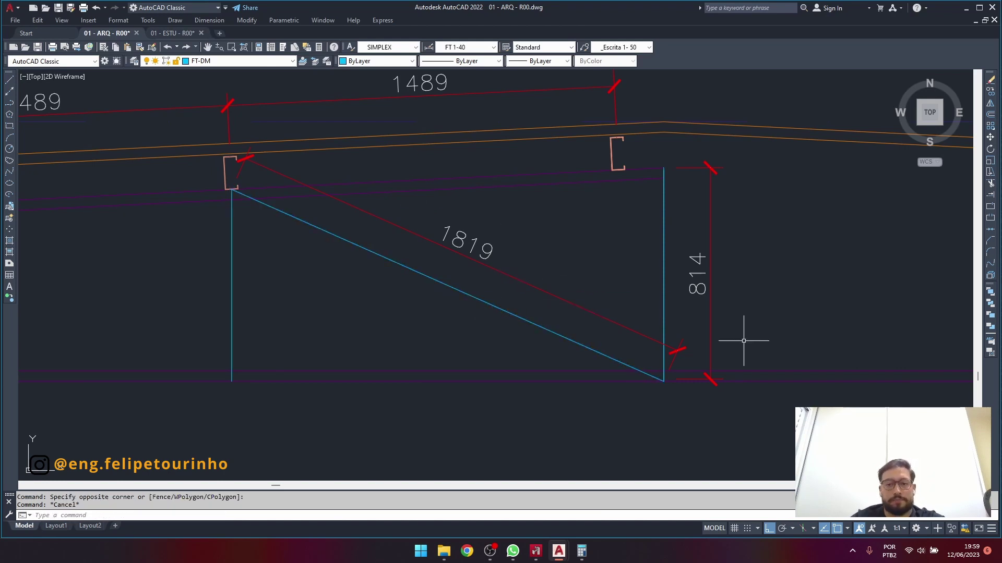
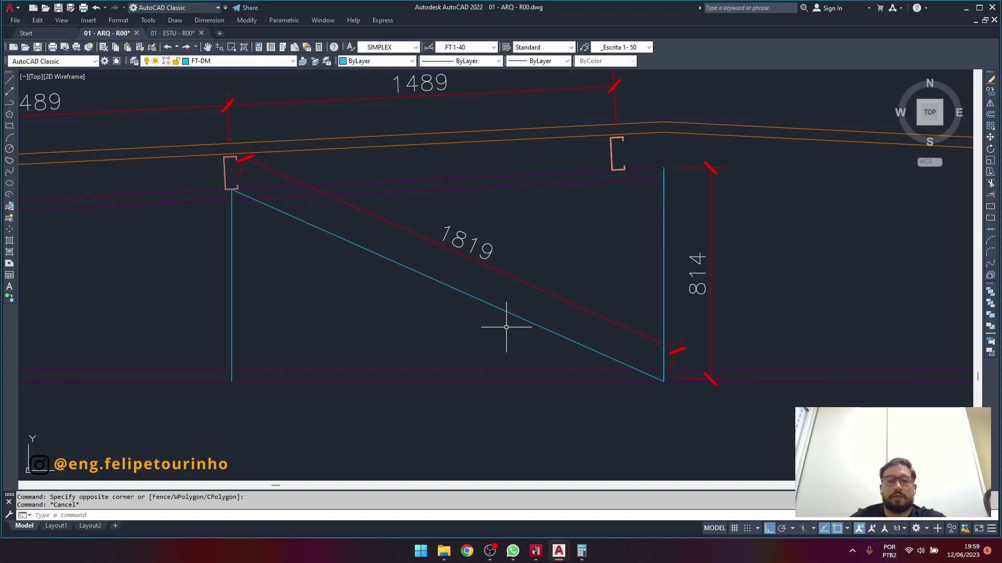
click(577, 226)
click(467, 297)
key(Delete)
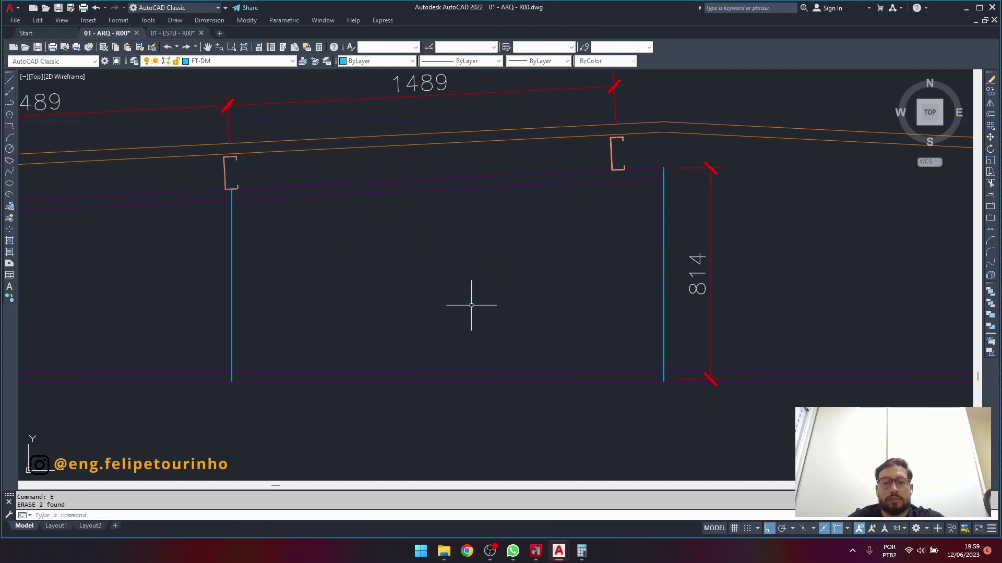
click(680, 308)
click(649, 305)
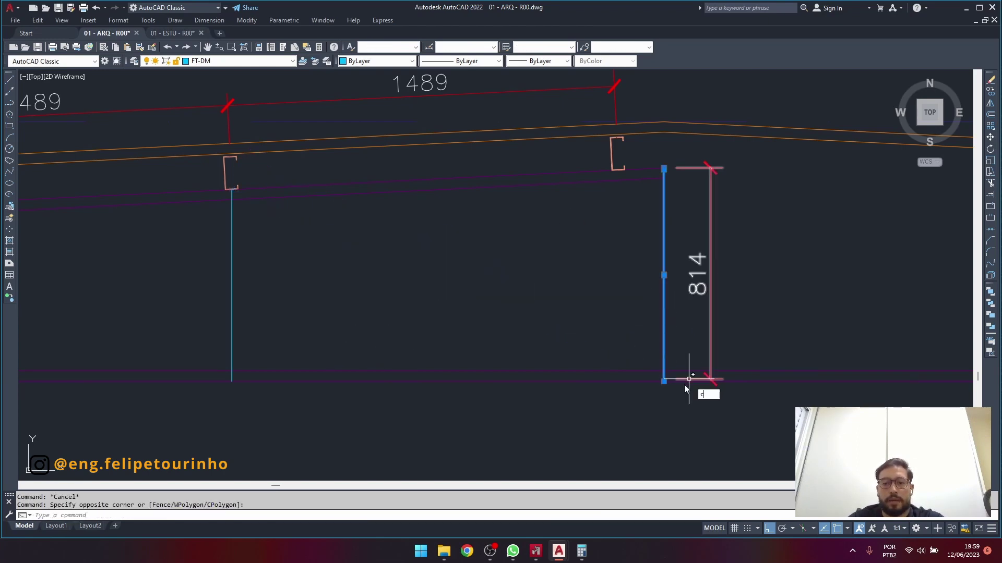
text(co)
key(Return)
click(664, 381)
key(Escape)
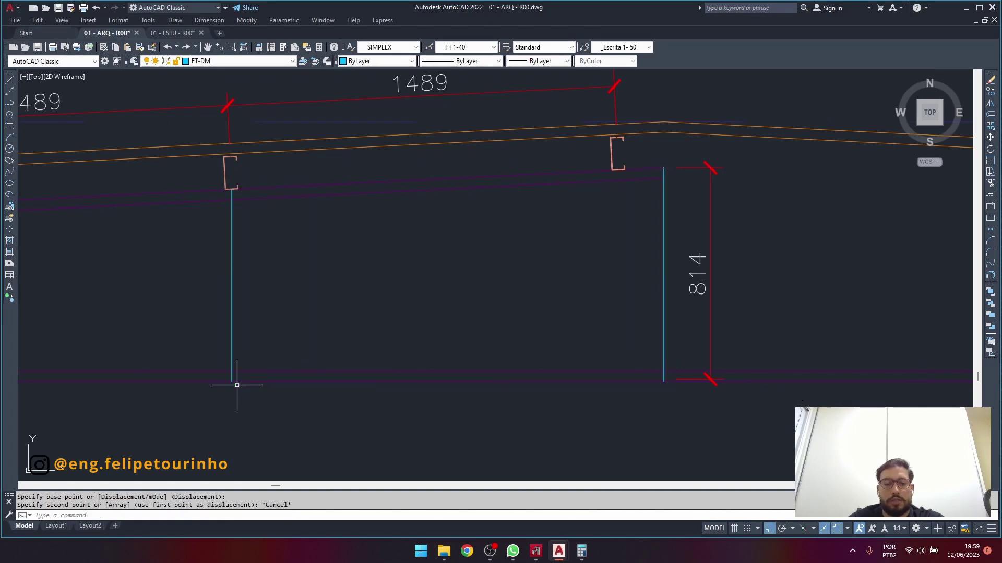
click(666, 346)
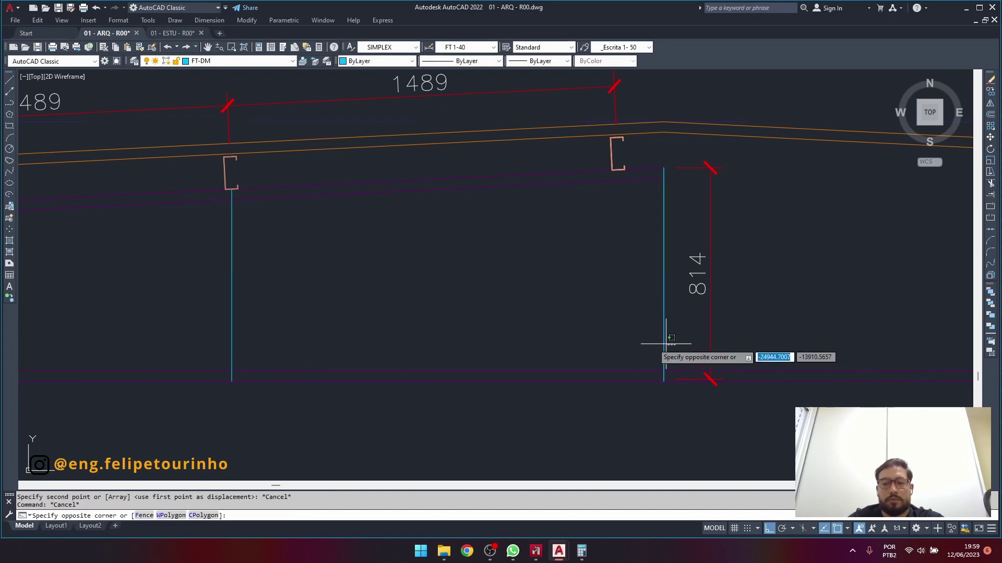
key(Escape)
Dimension the horizontal distance between the feet of the ridge vertical and its neighbouring vertical, and erase that dimension.
text(dd)
key(Return)
click(233, 381)
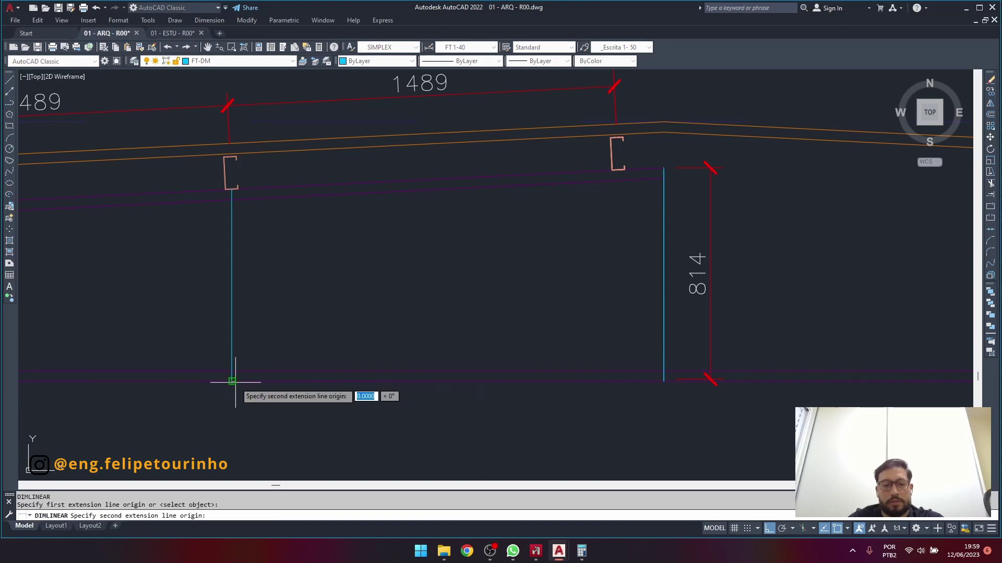
click(663, 382)
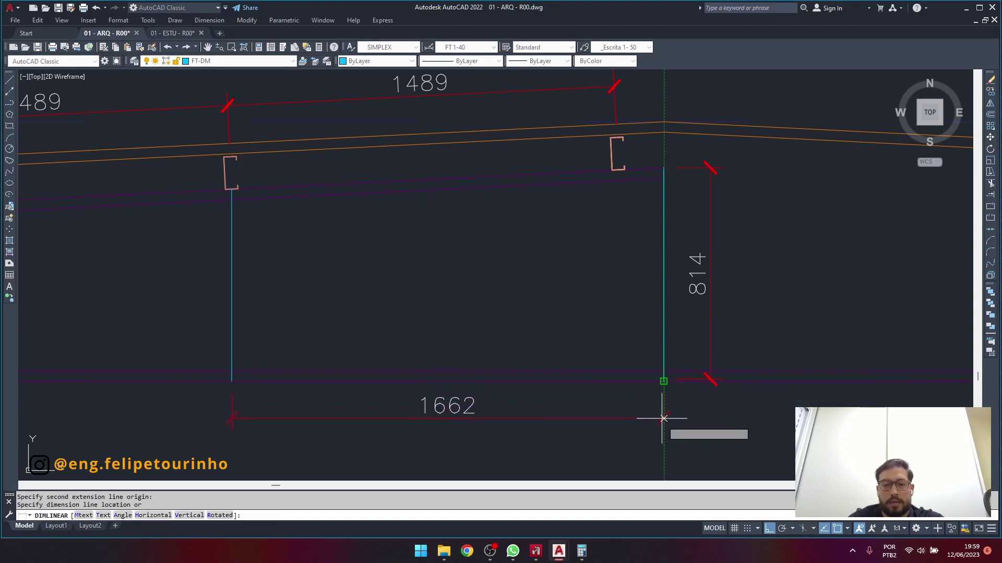
click(663, 425)
key(Escape)
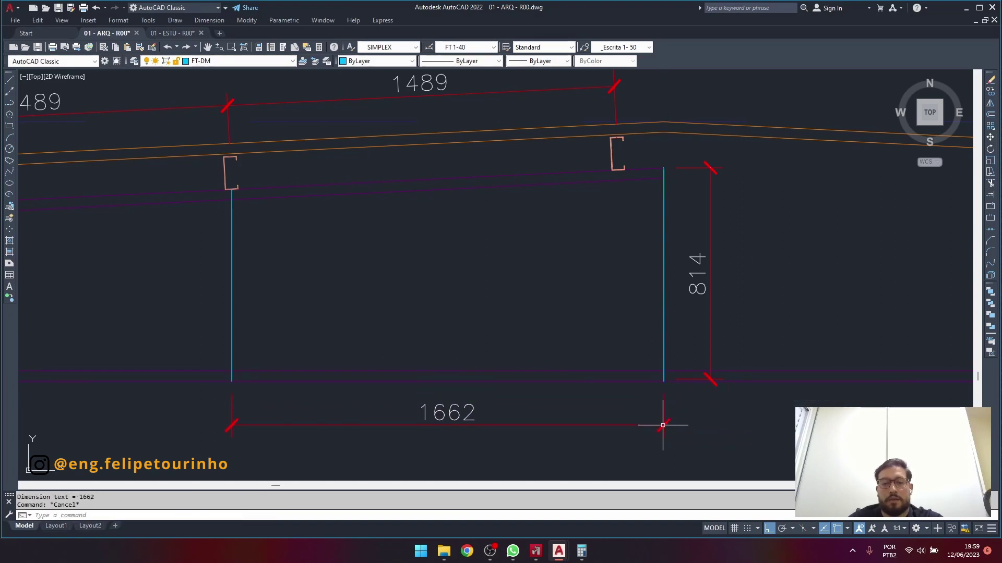
click(509, 410)
click(445, 430)
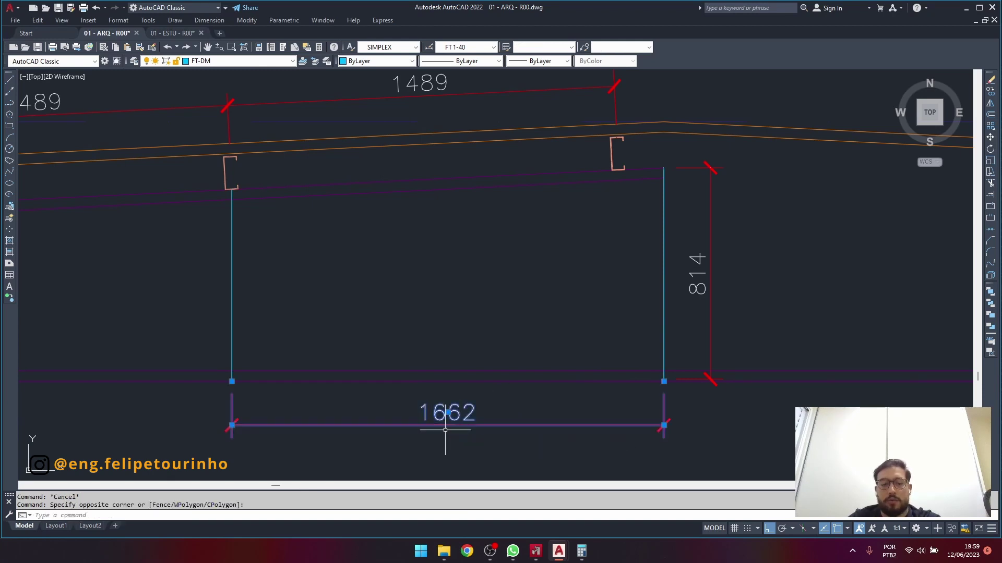
key(Return)
click(662, 334)
text(co)
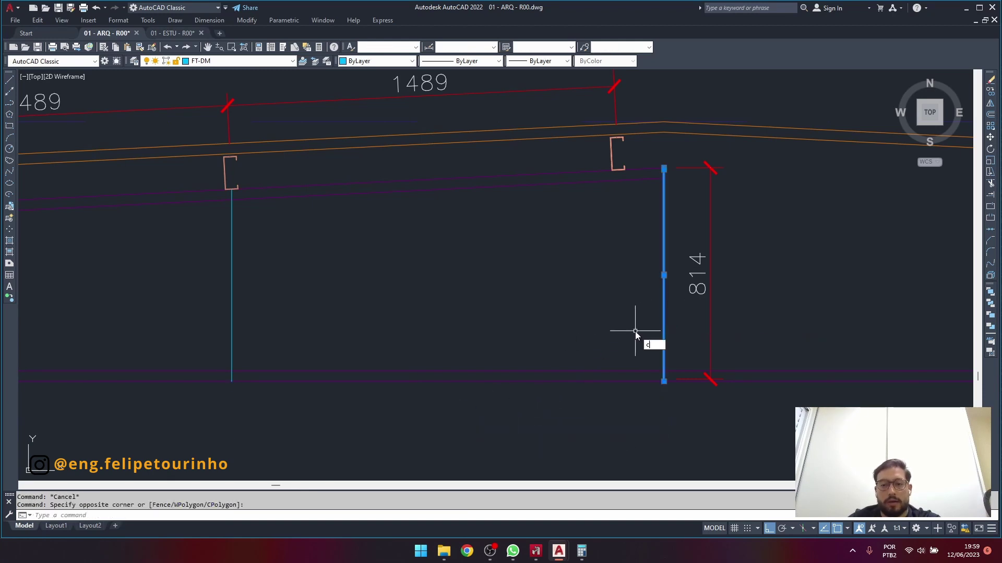
key(Return)
text(a)
key(Return)
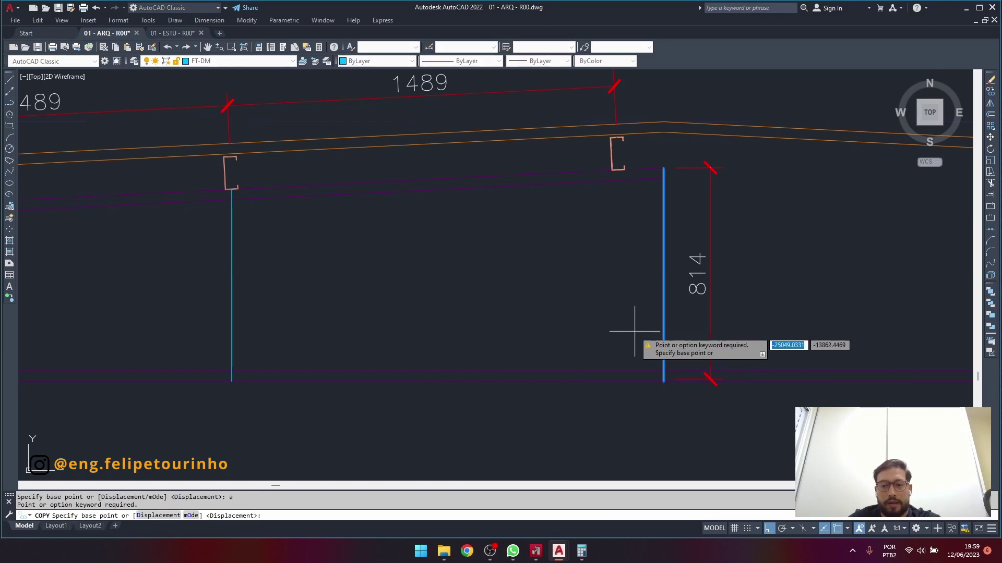
key(Escape)
Copy the ridge vertical as an array of 3 items, fitted between its foot and the foot of the neighbouring vertical.
click(673, 335)
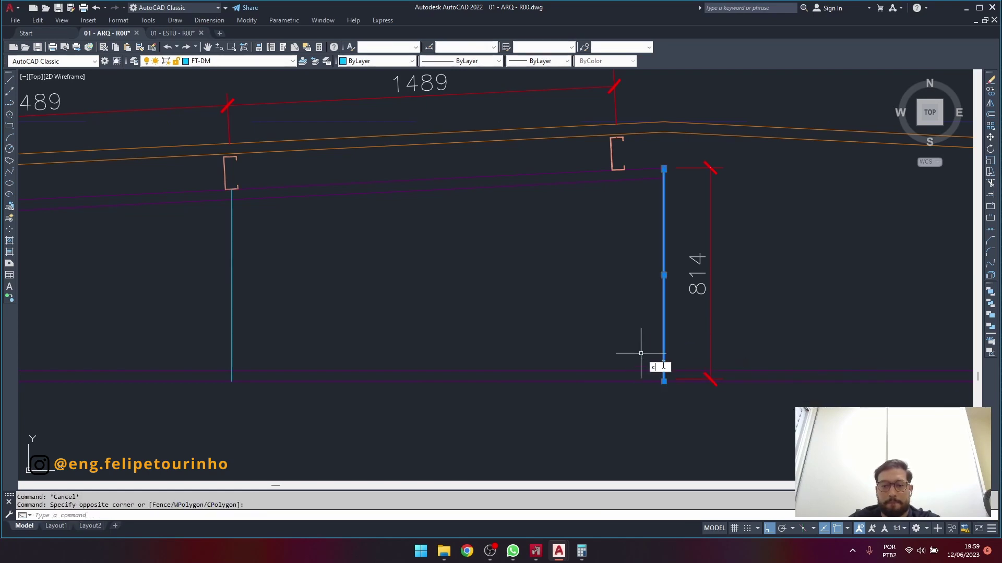
click(651, 366)
key(Return)
click(664, 381)
text(a)
key(Return)
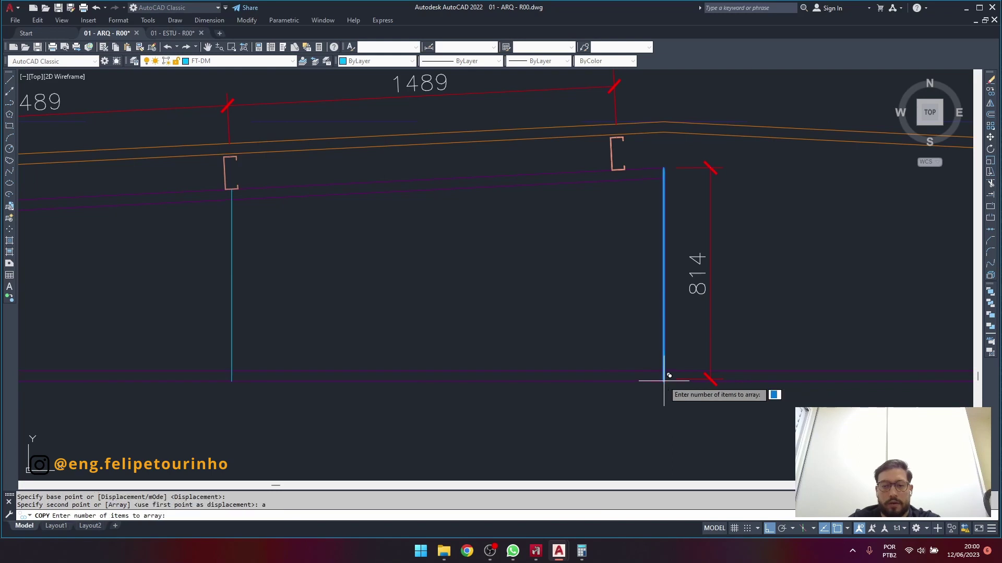
text(3)
key(Return)
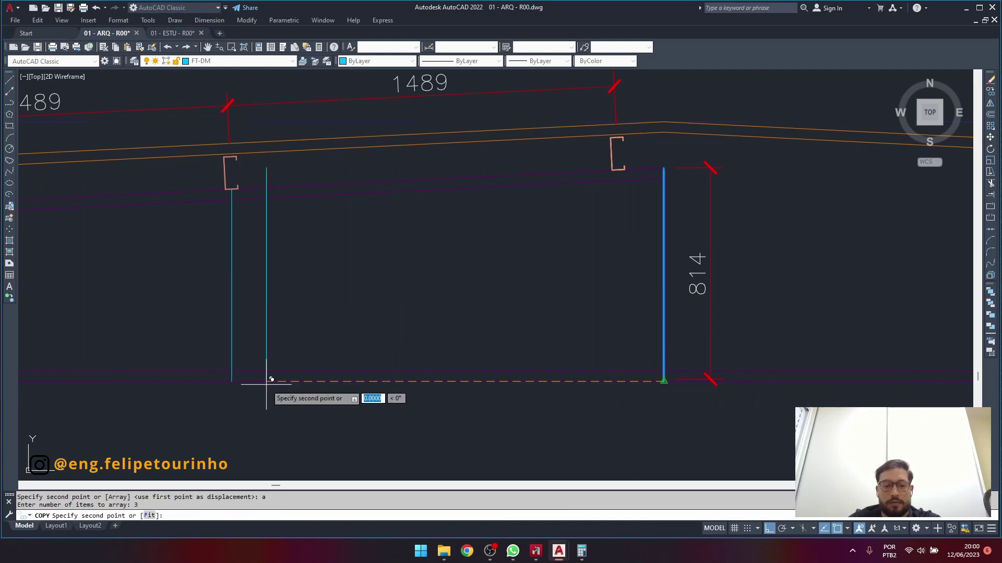
text(f)
key(Return)
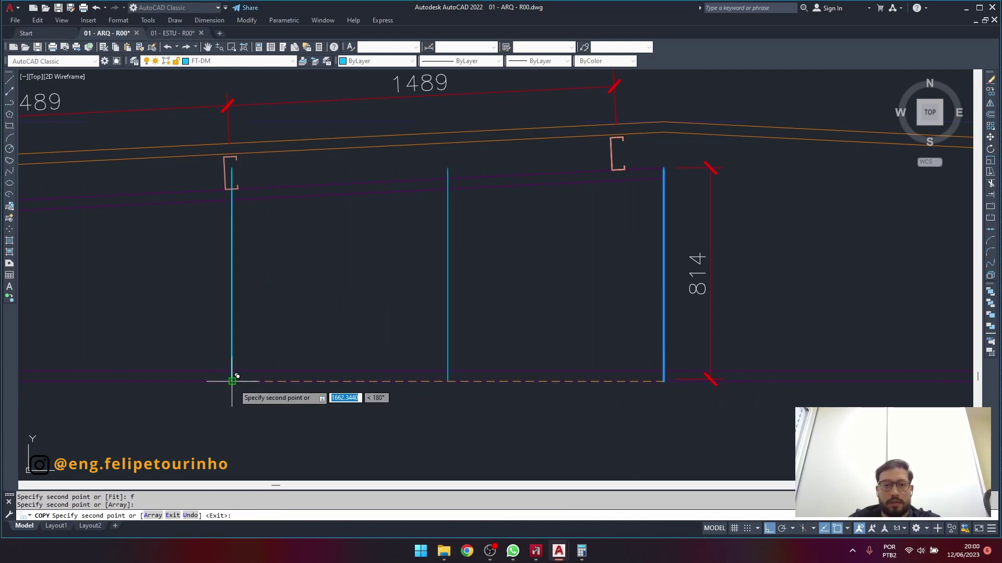
click(232, 381)
key(Escape)
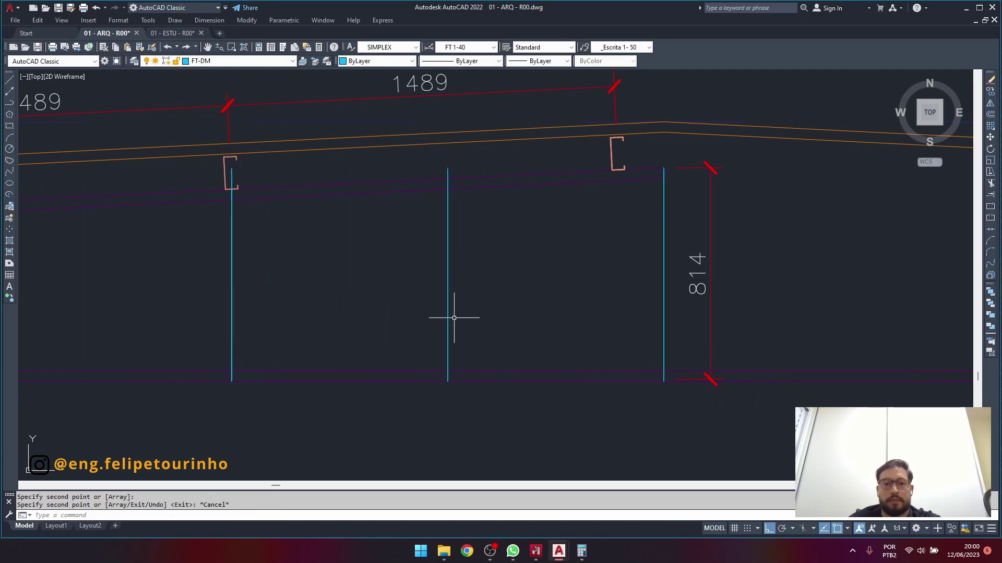
Erase the surplus copy that overlaps the existing vertical beneath the purlin.
click(233, 175)
key(Delete)
key(Escape)
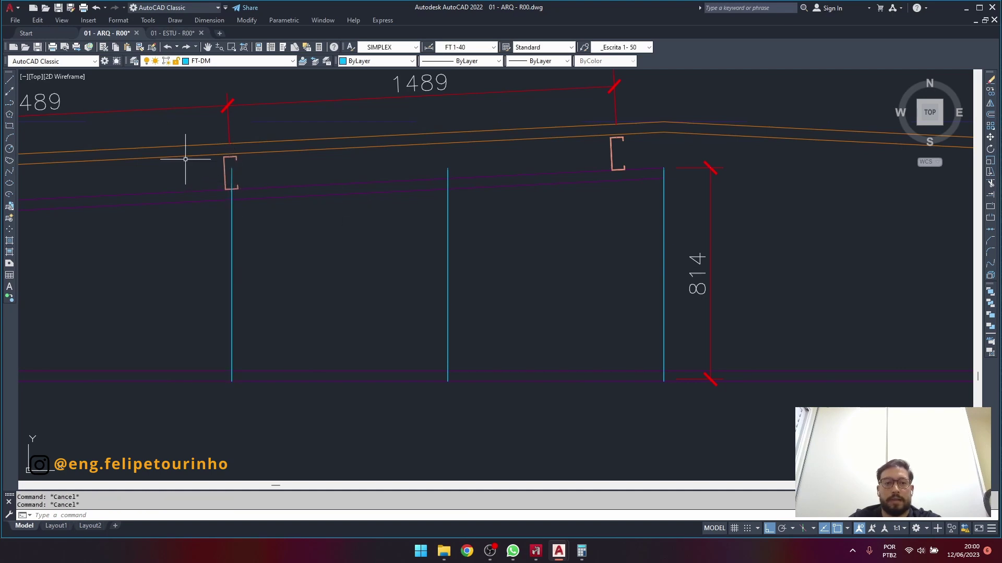
scroll(224, 170, up, 6)
scroll(357, 217, down, 6)
Trim the intermediate vertical near the ridge where it projects above the top chord.
scroll(356, 217, down, 5)
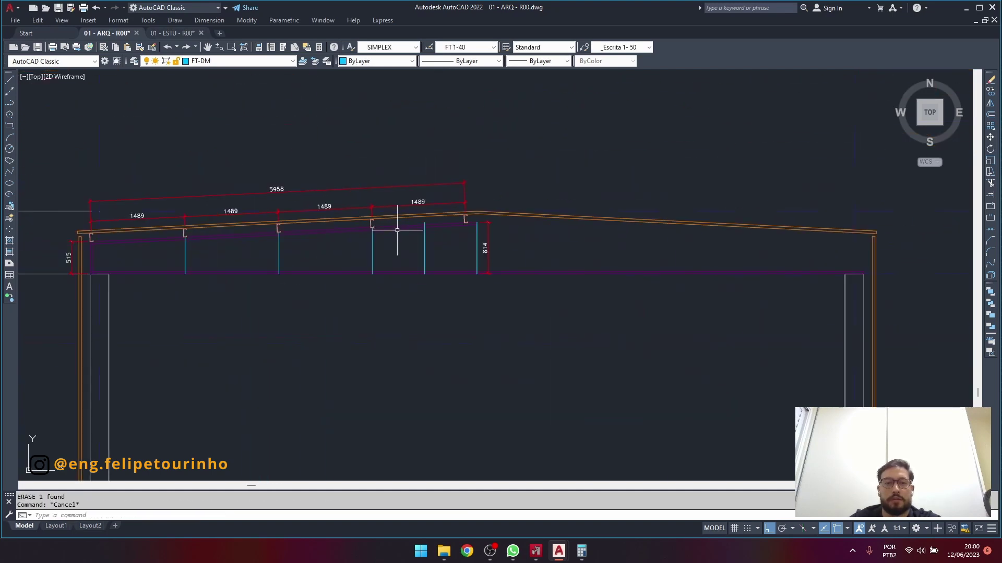
scroll(548, 247, up, 6)
text(t or)
key(Return)
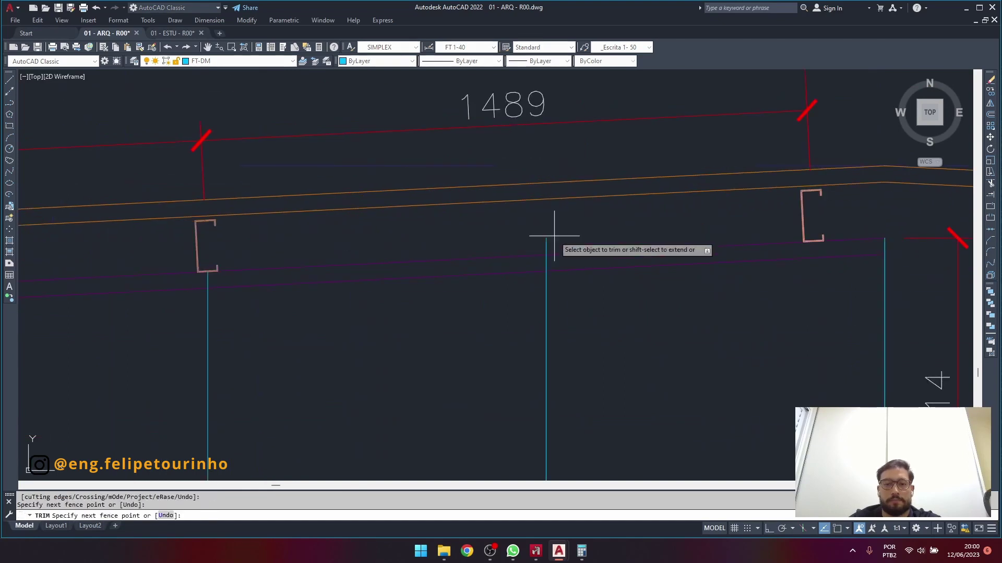
click(545, 244)
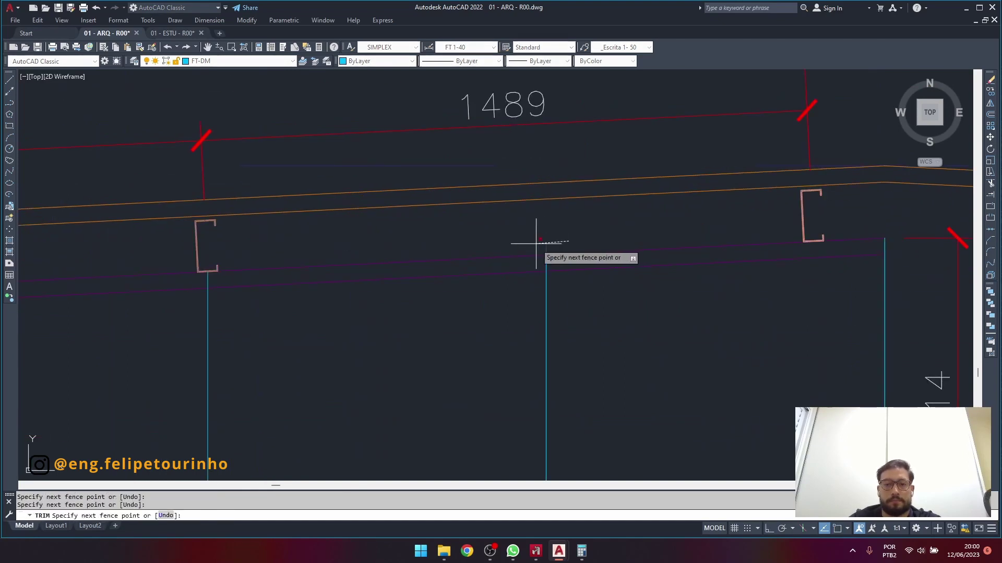
key(Escape)
scroll(660, 259, down, 5)
scroll(713, 256, up, 4)
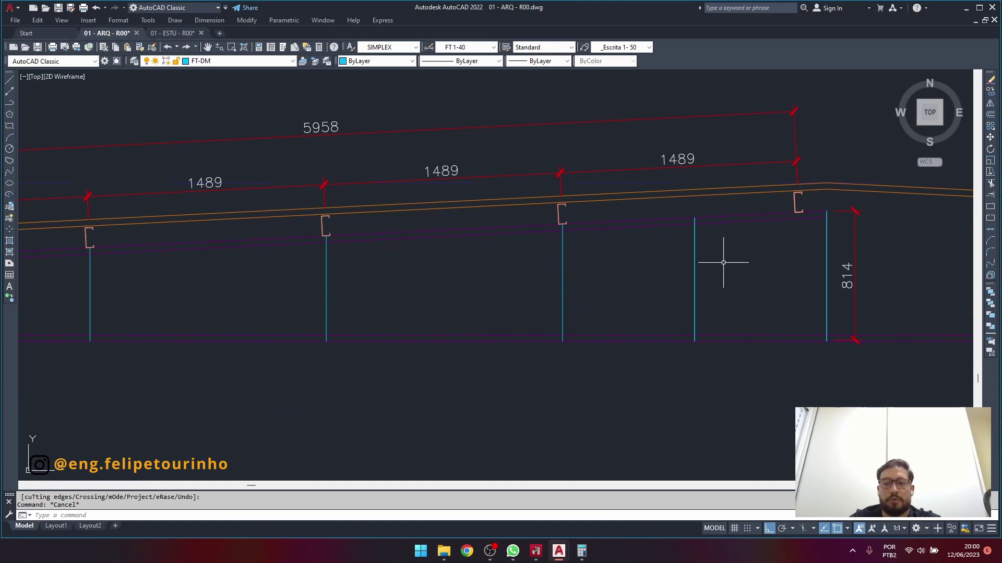
middle_drag(723, 262, 794, 261)
click(764, 277)
click(737, 283)
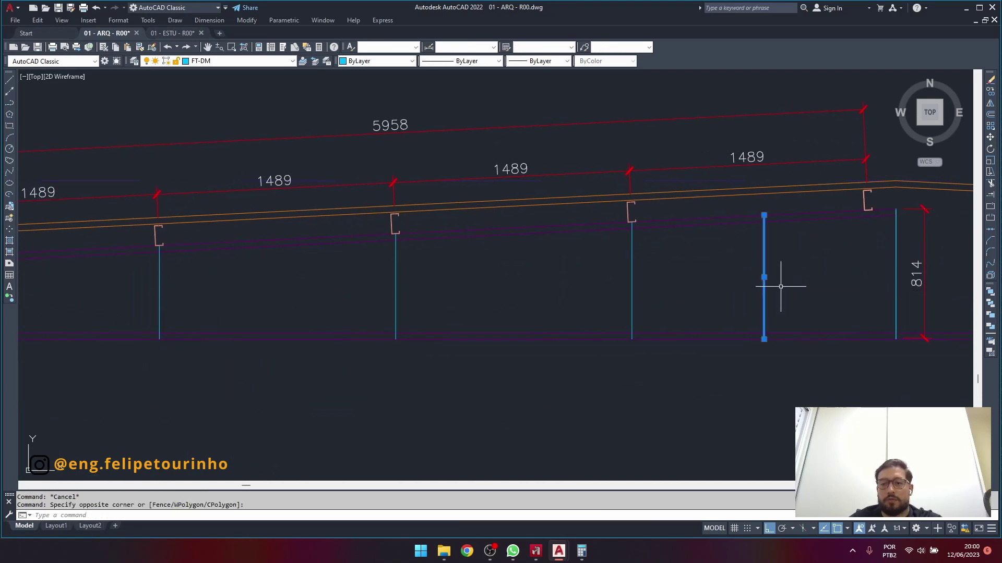
click(590, 293)
text(co)
key(Return)
click(764, 339)
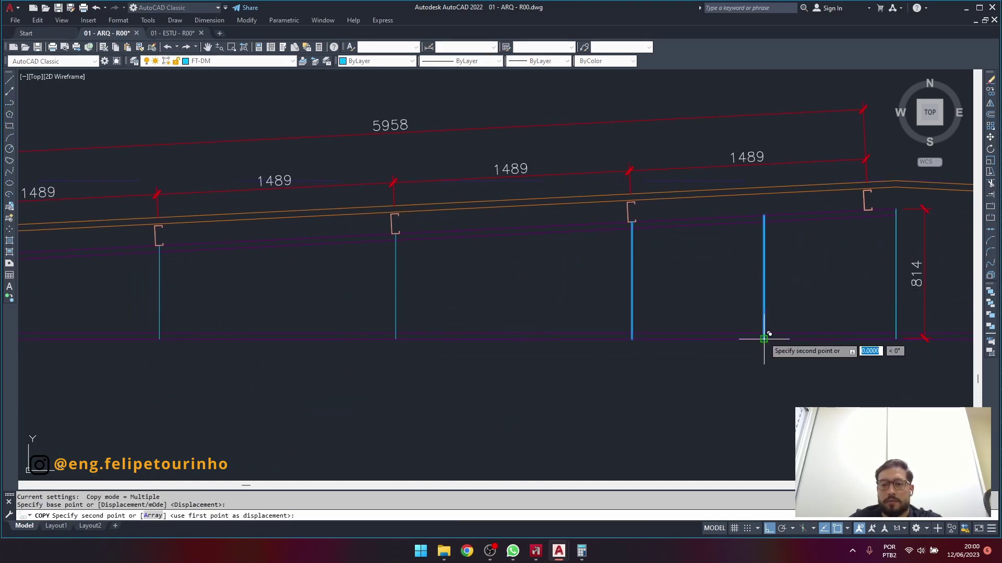
key(Escape)
key(Escape)
Copy the intermediate vertical from the ridge vertical's foot to the feet of the three verticals beneath the purlins.
click(790, 272)
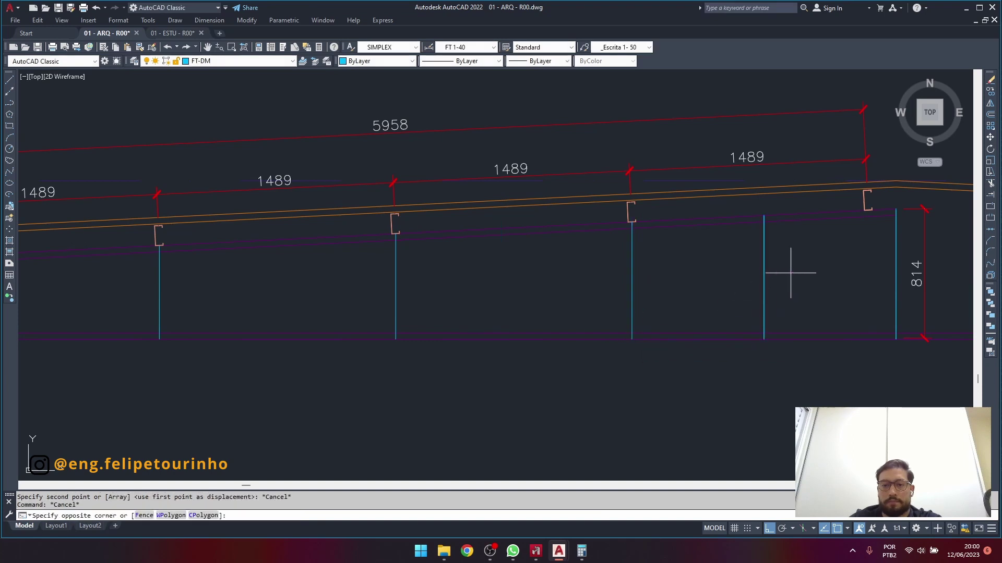
click(751, 303)
text(co)
key(Return)
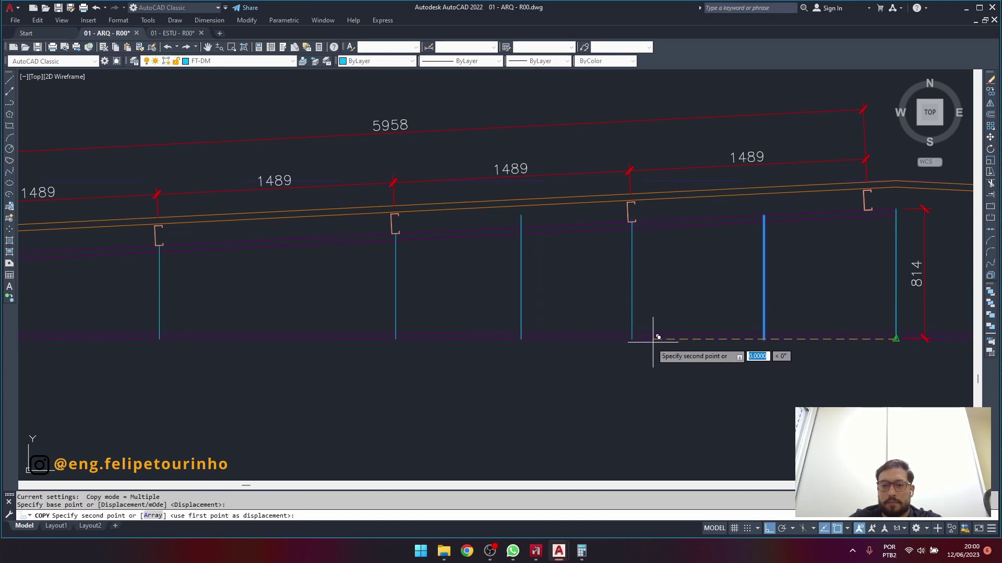
click(632, 339)
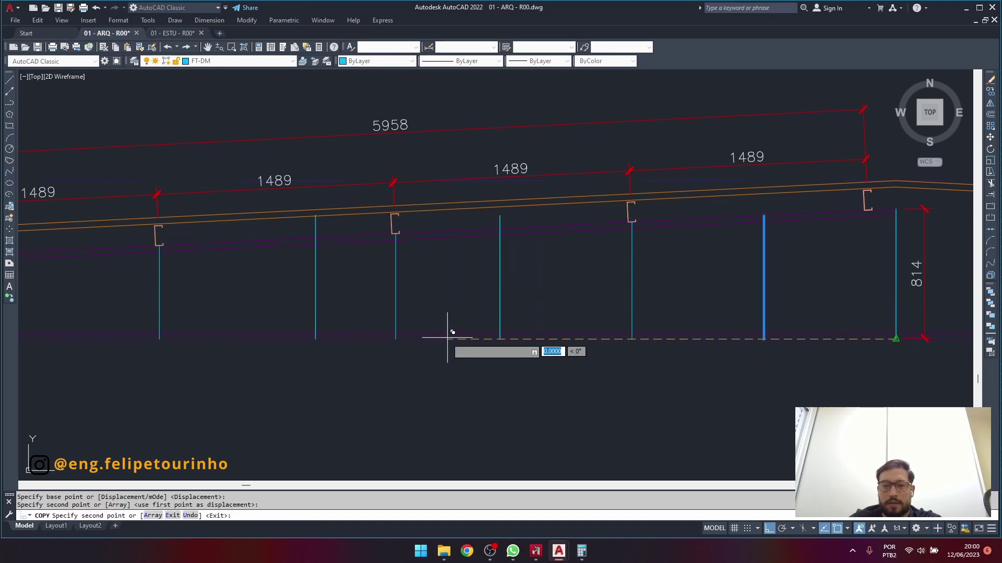
click(395, 338)
key(Escape)
Stretch the top end of the copied vertical nearest the eave down to the top chord's upper line.
middle_drag(165, 336, 537, 296)
middle_drag(362, 257, 408, 272)
scroll(394, 243, up, 5)
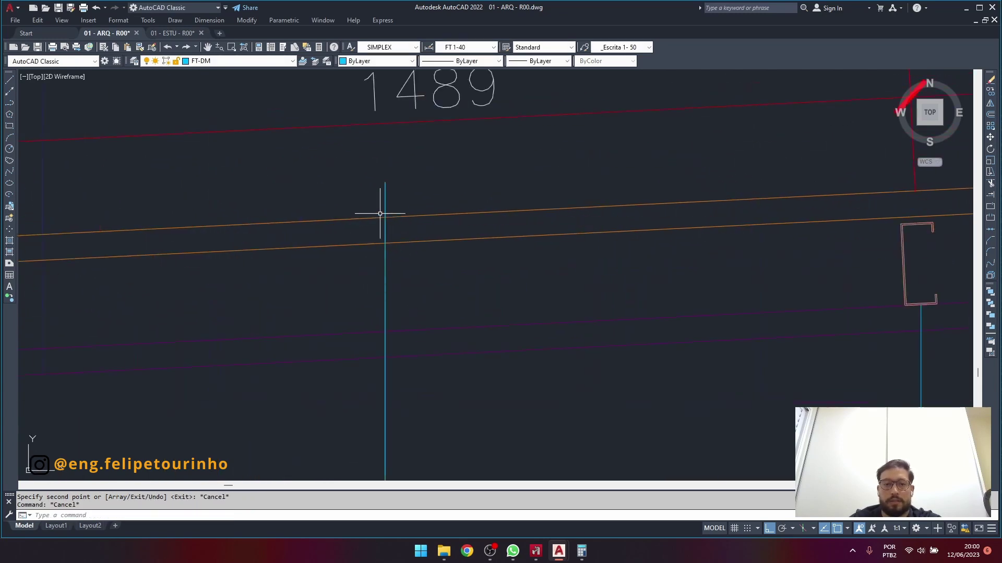
click(410, 178)
click(374, 195)
text(s)
key(space)
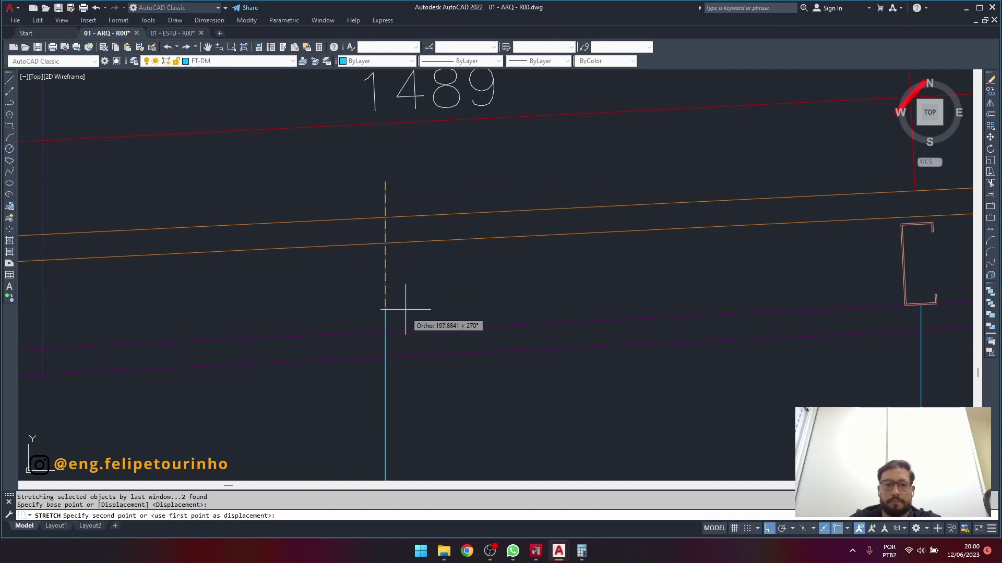
click(384, 329)
key(Escape)
Try to stretch the middle copied vertical's top end down to the top chord, and undo that stretch.
scroll(404, 284, down, 5)
scroll(550, 291, up, 6)
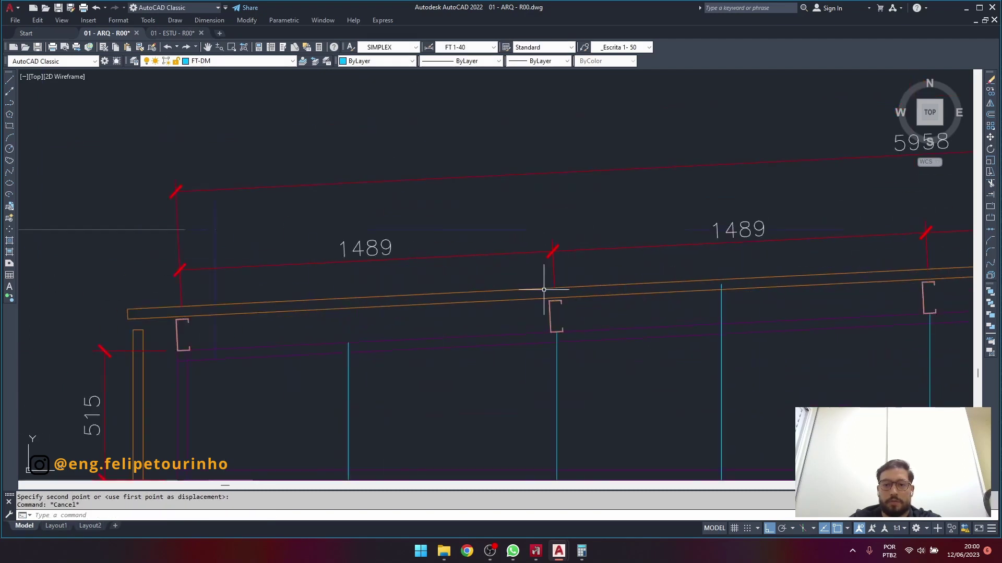
click(378, 218)
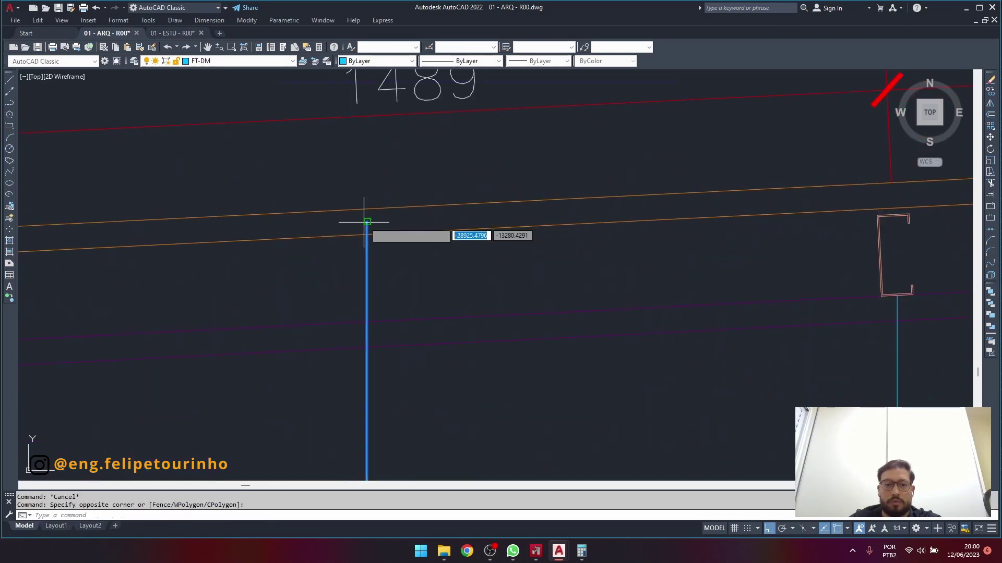
click(365, 224)
text(s)
key(space)
click(366, 224)
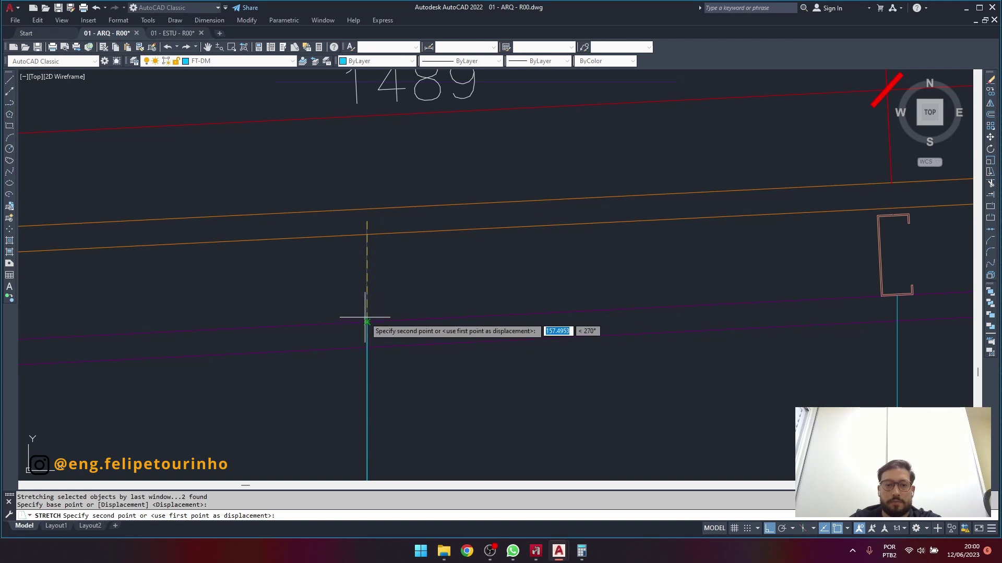
key(Escape)
scroll(376, 281, down, 4)
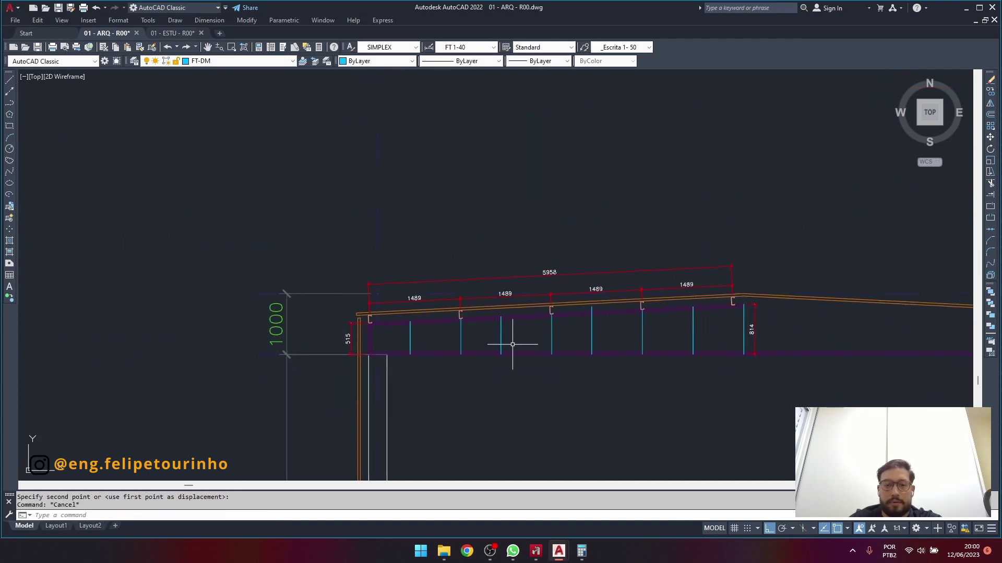
scroll(454, 297, up, 6)
text(u)
key(space)
Stretch the middle copied vertical's top end straight down to the top chord's upper line.
scroll(470, 323, up, 10)
text(s)
key(space)
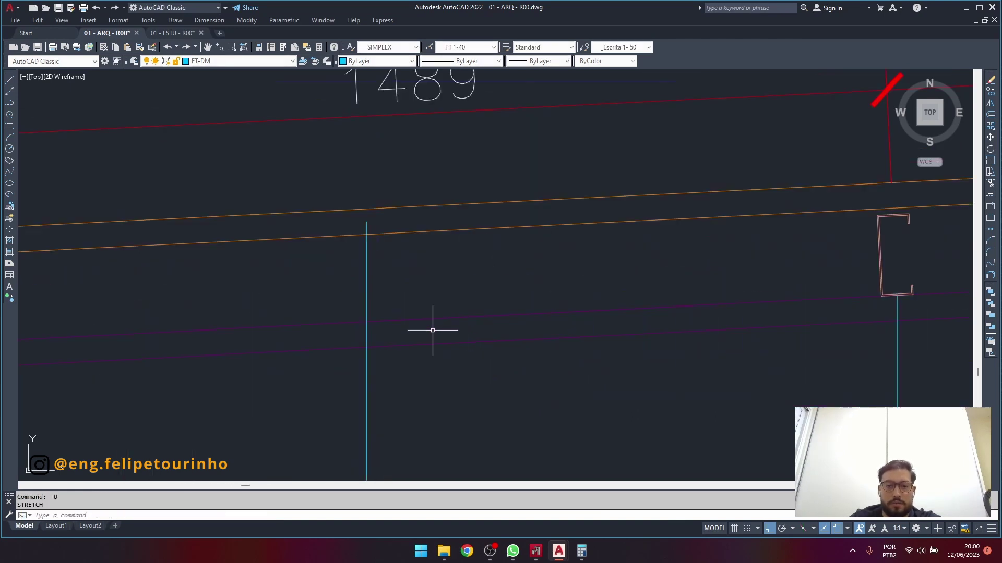
scroll(375, 237, up, 3)
click(366, 201)
click(350, 223)
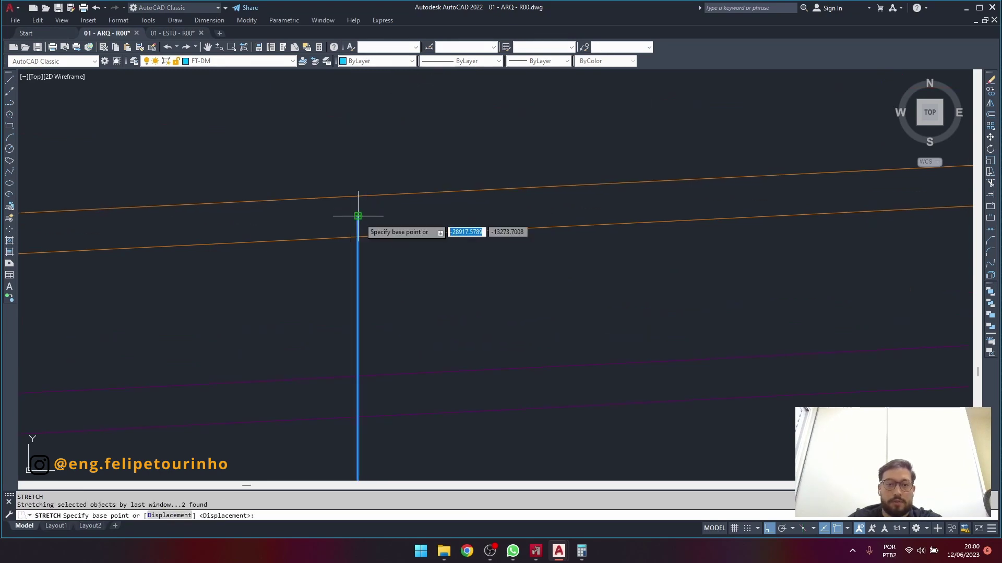
click(358, 216)
click(358, 375)
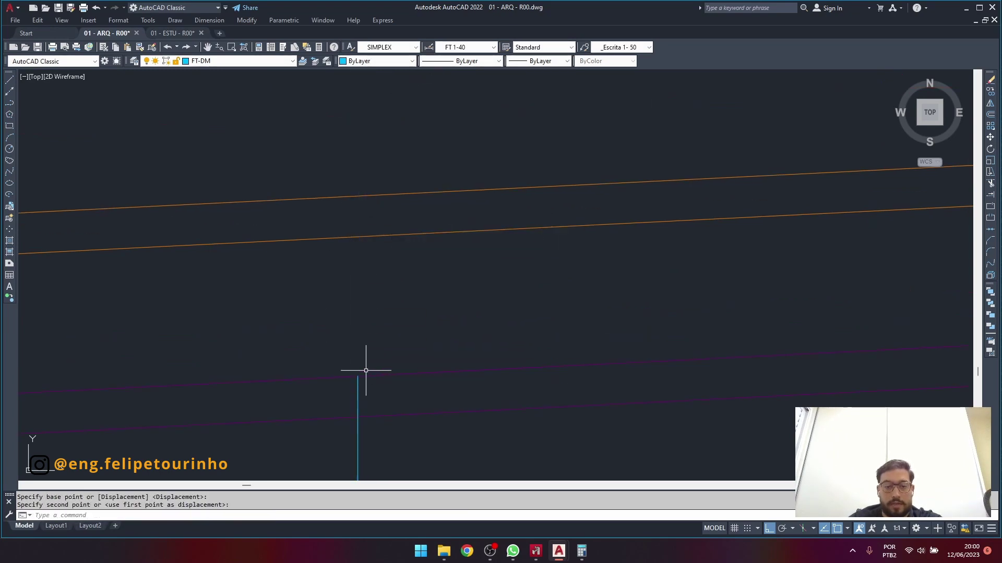
Stretch the top end of the copied vertical nearest the ridge down to the top chord's upper line.
scroll(360, 366, down, 8)
scroll(521, 251, up, 4)
key(space)
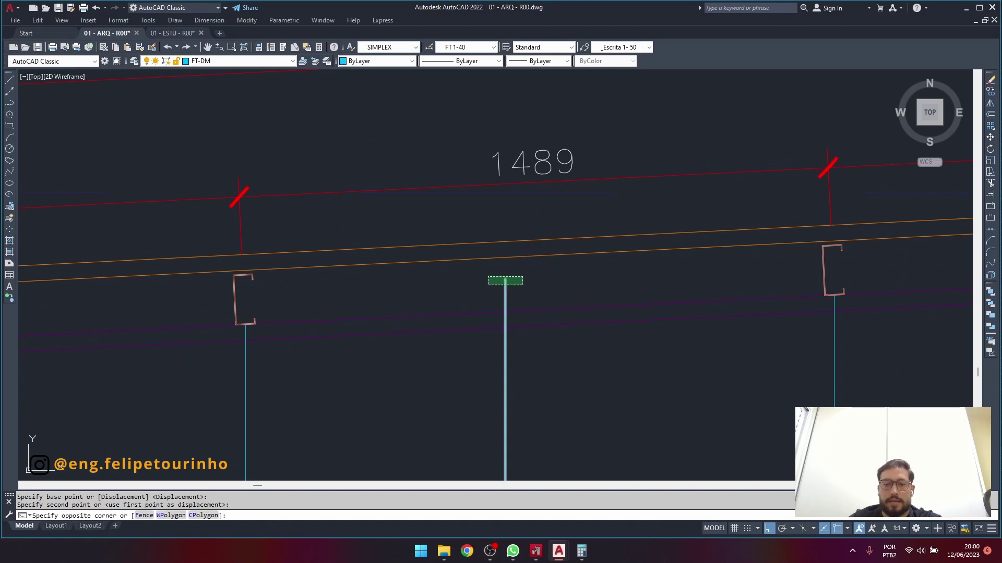
click(504, 280)
scroll(504, 280, up, 2)
click(504, 314)
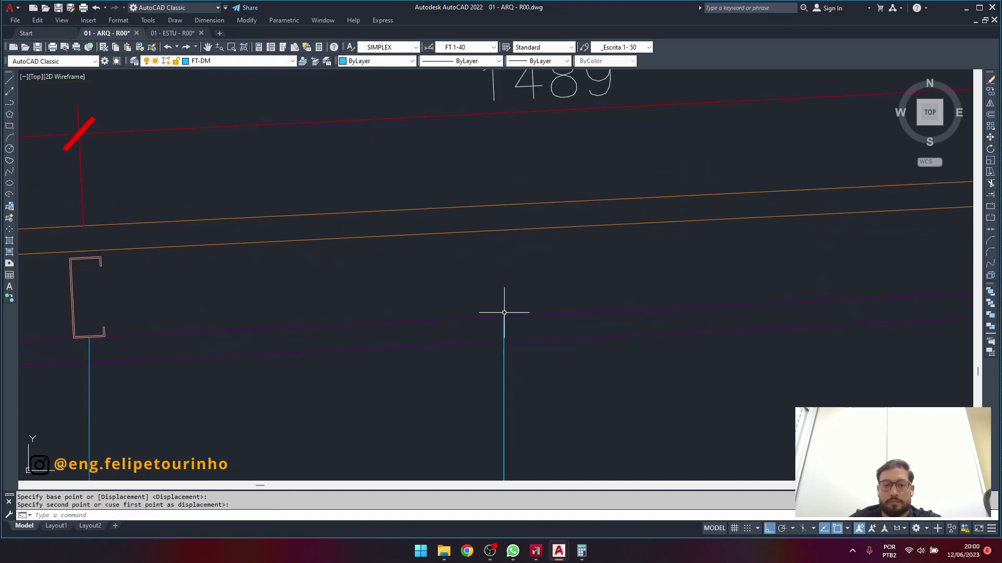
Draw a diagonal line from the ridge vertical's foot to the top of the adjacent vertical, with Ortho off.
scroll(507, 313, down, 5)
middle_drag(539, 272, 687, 234)
mouse_move(830, 300)
middle_down()
mouse_move(731, 273)
mouse_move(701, 282)
middle_up()
text(L)
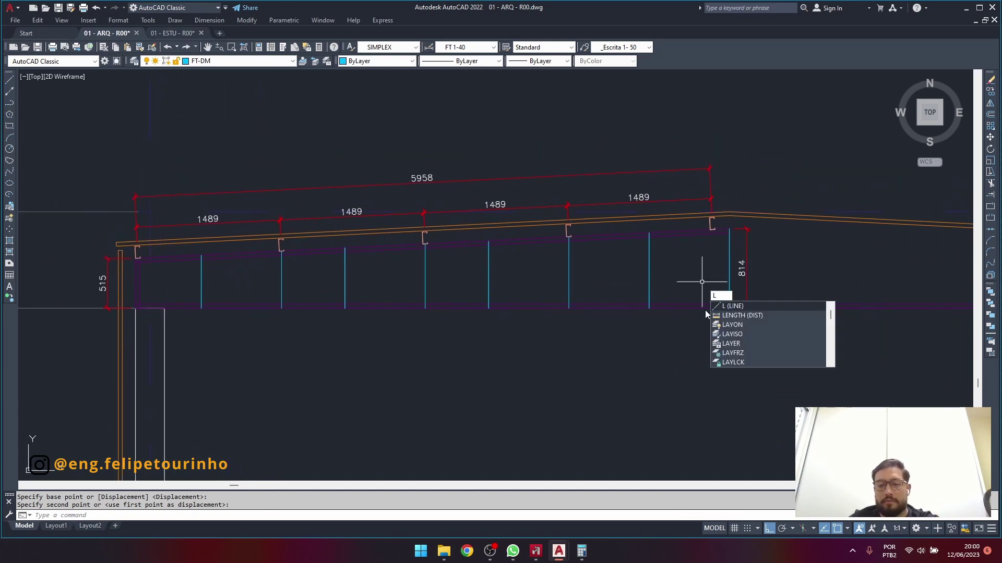
key(Return)
scroll(743, 318, up, 2)
middle_drag(670, 245, 678, 285)
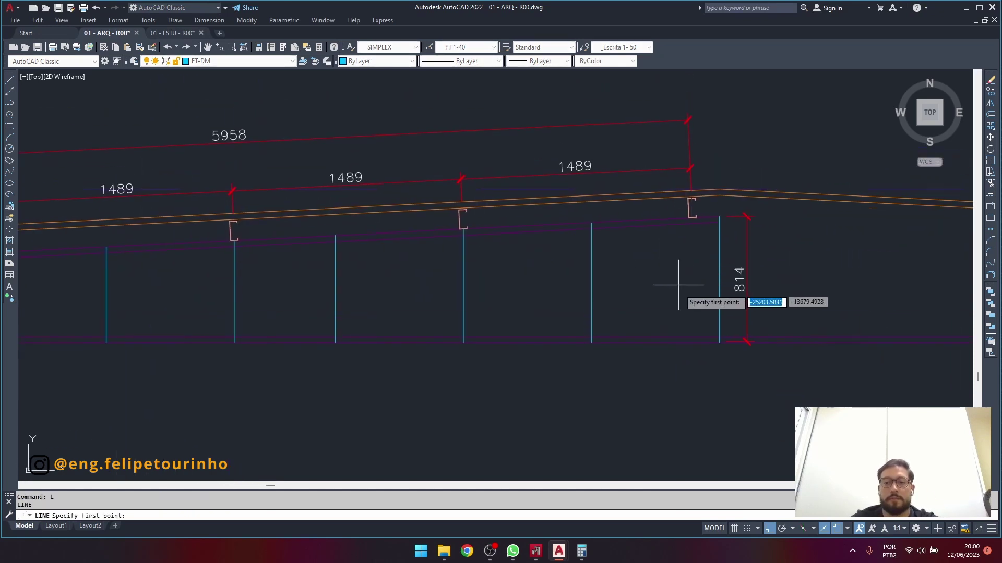
scroll(678, 285, up, 3)
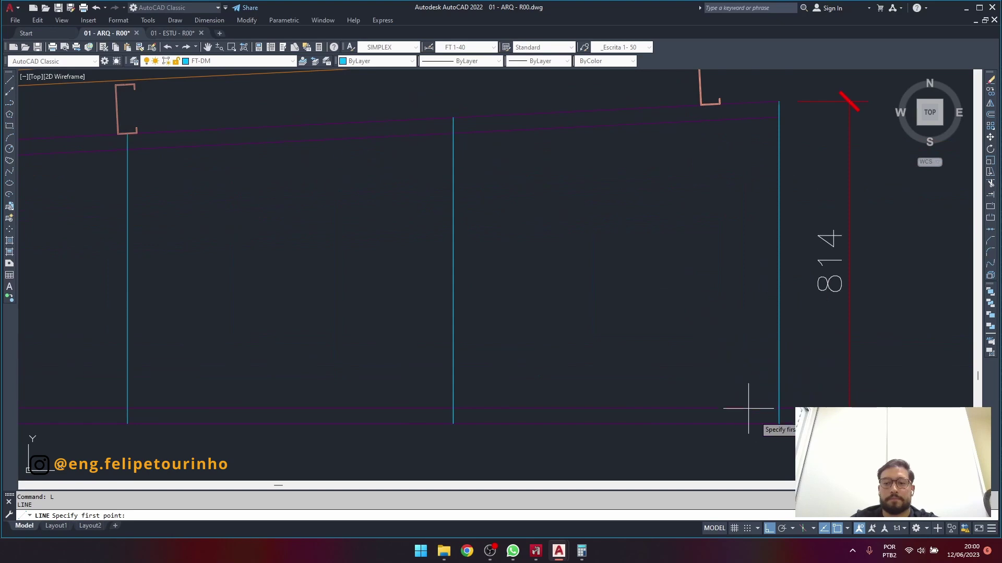
click(778, 424)
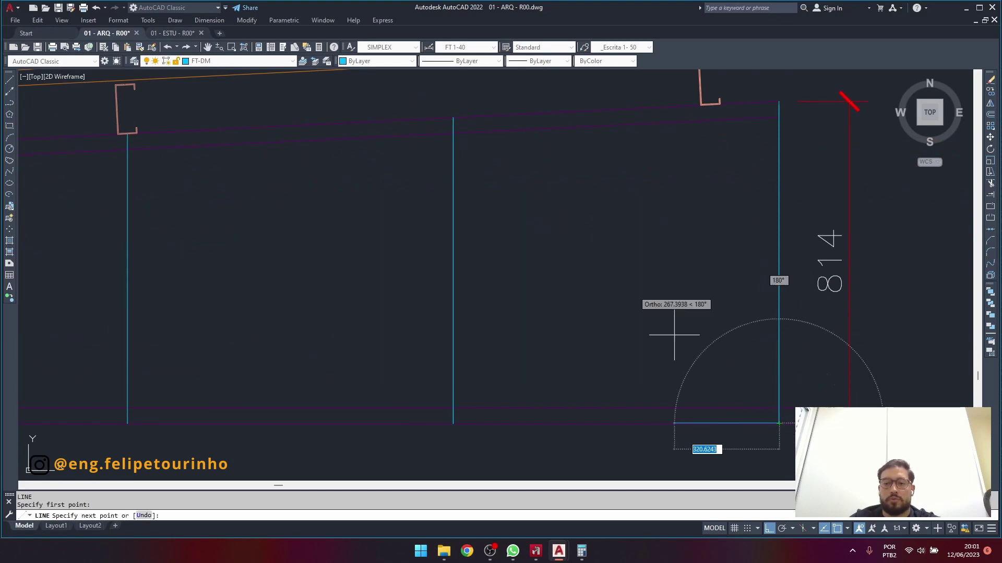
click(455, 112)
key(F8)
key(Return)
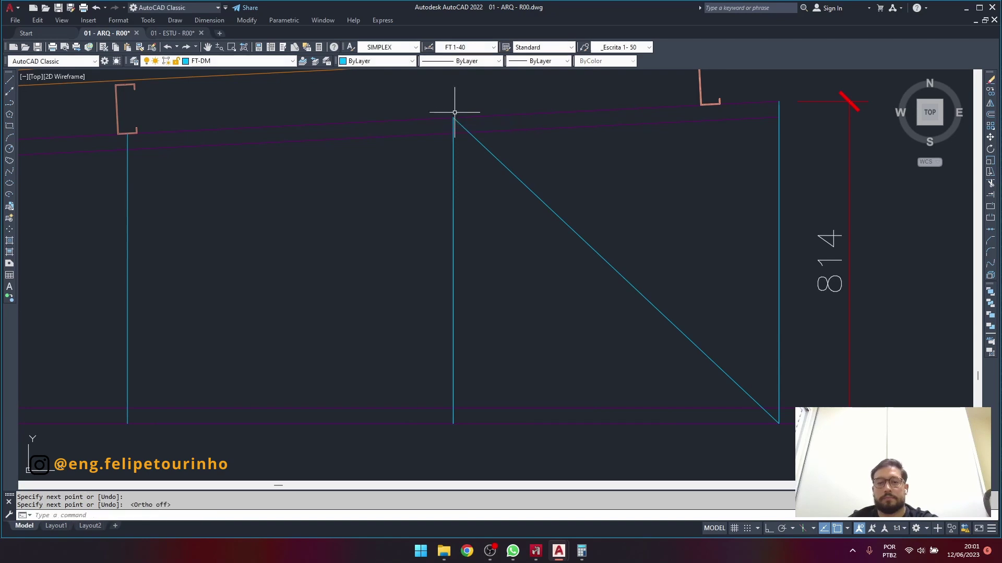
Draw the second diagonal from the foot of the second vertical from the ridge to the third vertical's top beneath the purlin.
scroll(545, 239, down, 6)
scroll(547, 268, up, 5)
key(Return)
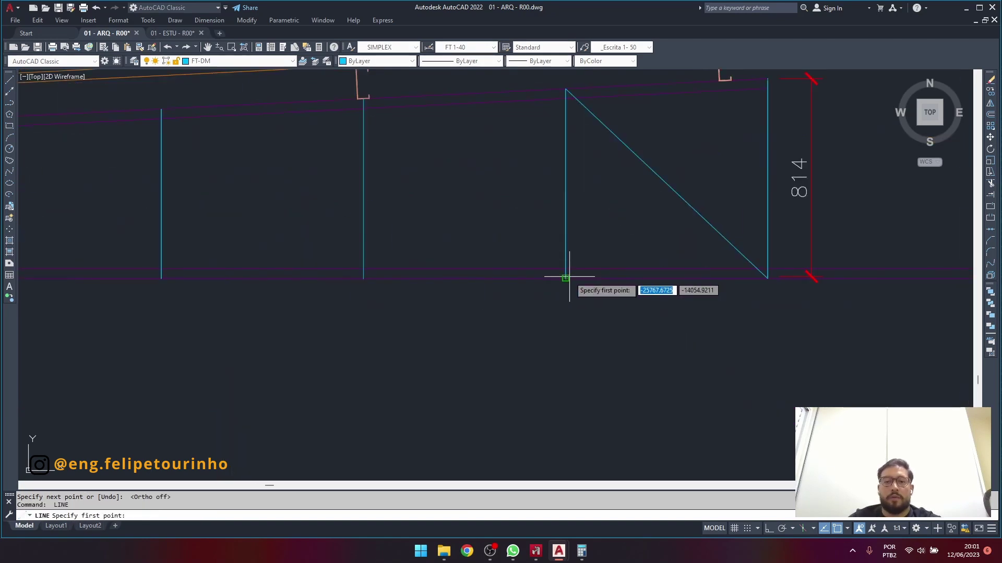
click(567, 278)
scroll(361, 101, up, 3)
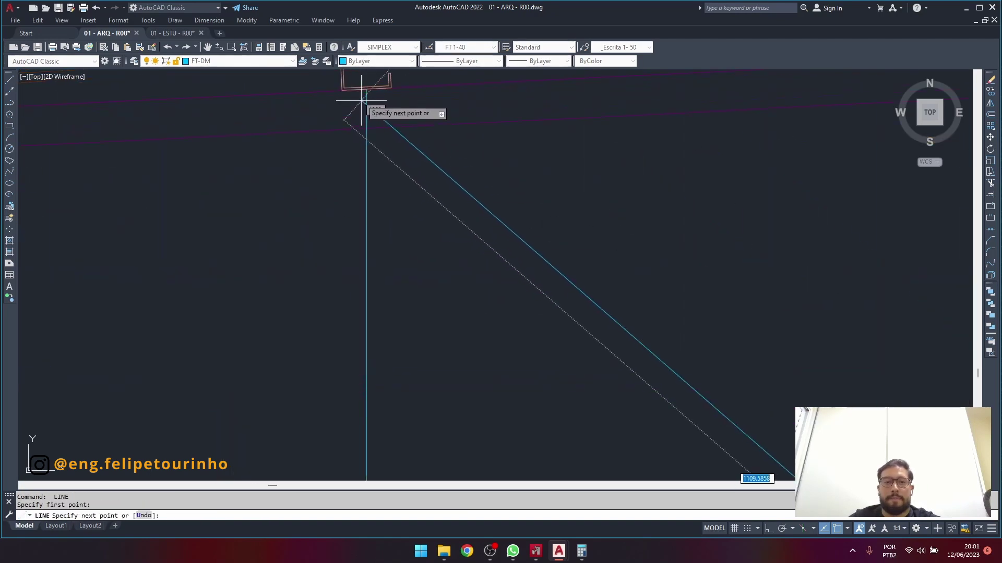
click(363, 99)
key(Return)
Draw the third diagonal from the foot of the third vertical from the ridge to the top of the fourth.
key(Return)
scroll(366, 96, down, 4)
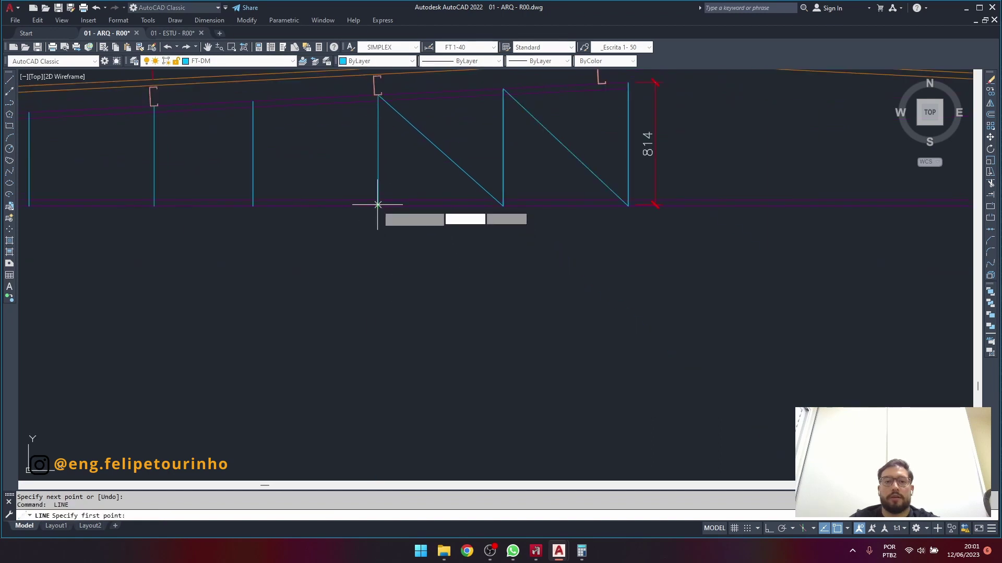
click(378, 205)
scroll(264, 138, up, 3)
click(377, 97)
key(Return)
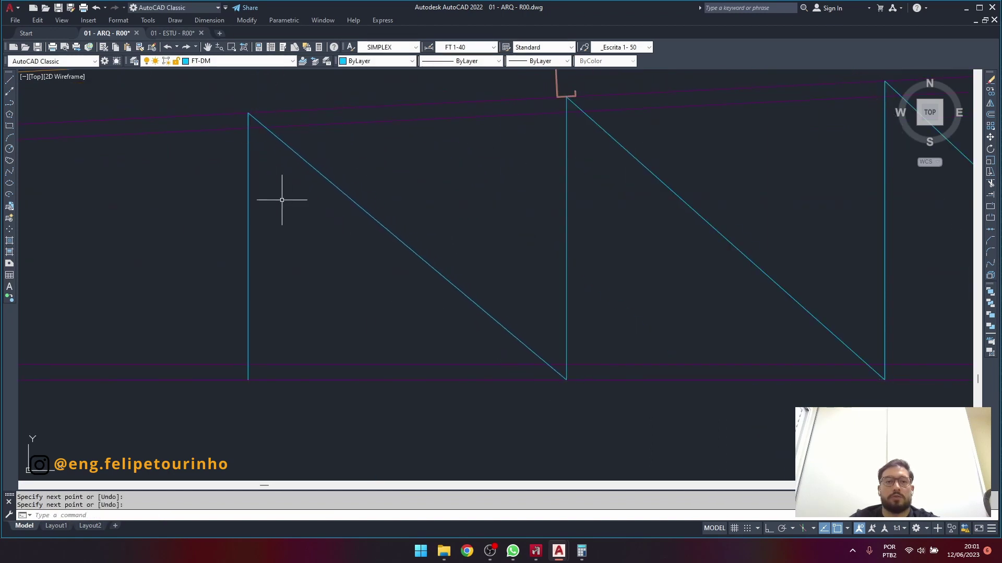
Draw the fourth diagonal from the foot of the fourth vertical from the ridge to the fifth vertical's top beneath the purlin.
scroll(287, 205, down, 6)
middle_drag(296, 213, 668, 248)
scroll(658, 251, up, 2)
key(Return)
click(640, 295)
scroll(557, 188, up, 4)
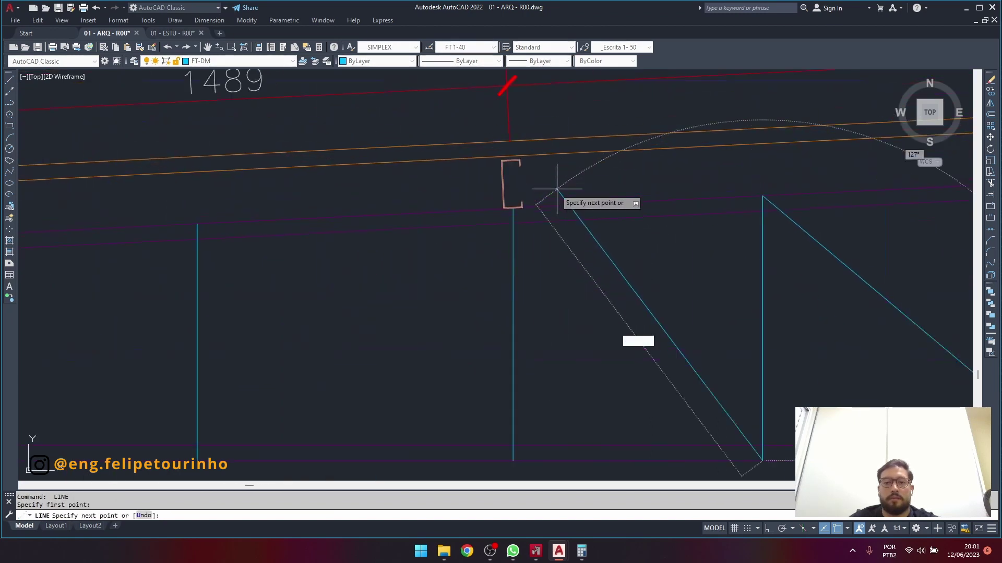
scroll(557, 189, up, 3)
click(513, 209)
key(Return)
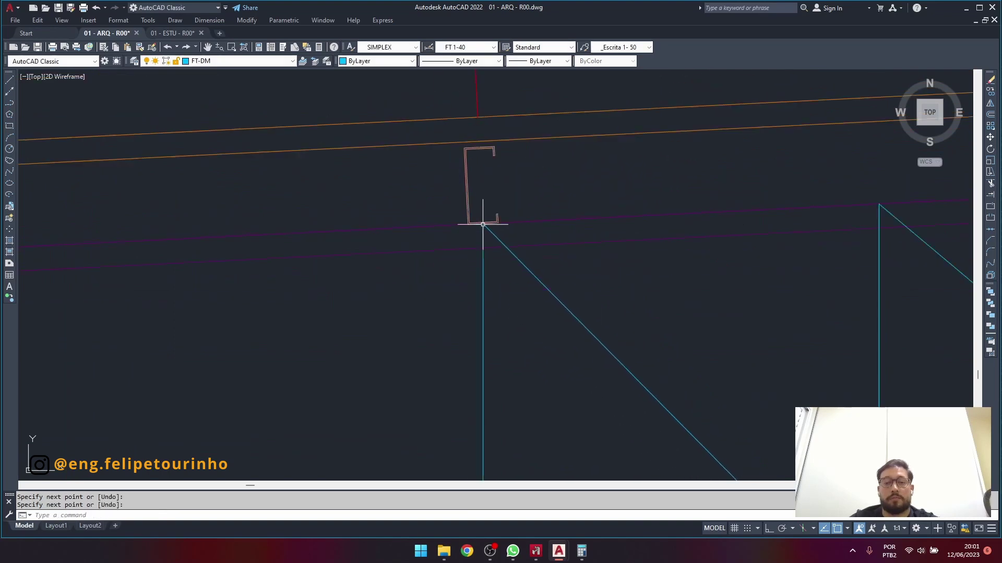
Draw the fifth diagonal from the foot of the fifth vertical from the ridge to the top of the sixth.
scroll(483, 225, down, 5)
scroll(485, 339, up, 4)
key(Return)
click(478, 349)
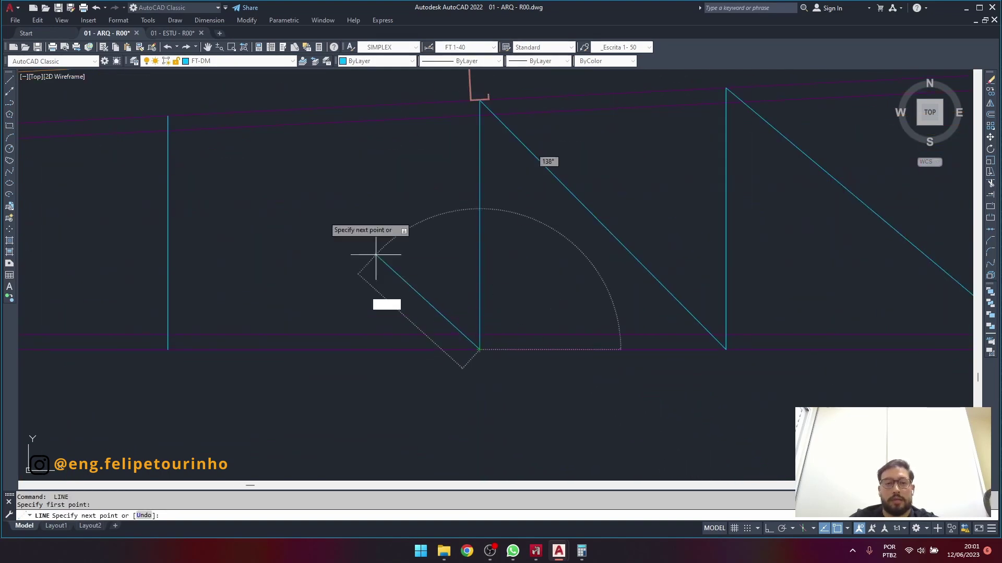
click(167, 116)
key(Return)
Draw the sixth diagonal from the foot of the sixth vertical from the ridge to the seventh vertical's top beneath the purlin.
scroll(273, 130, down, 5)
scroll(602, 182, up, 5)
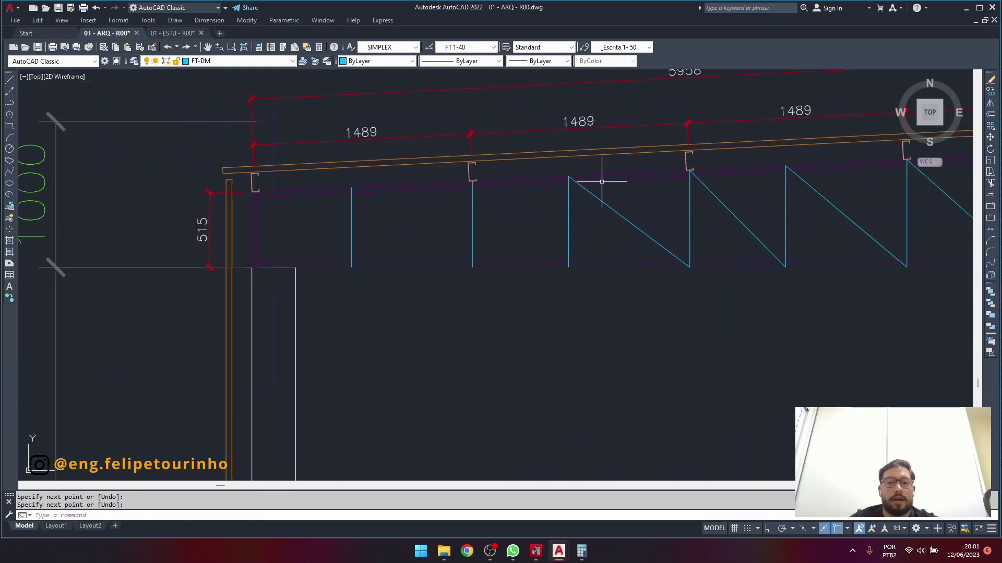
scroll(568, 209, up, 4)
key(Return)
click(565, 367)
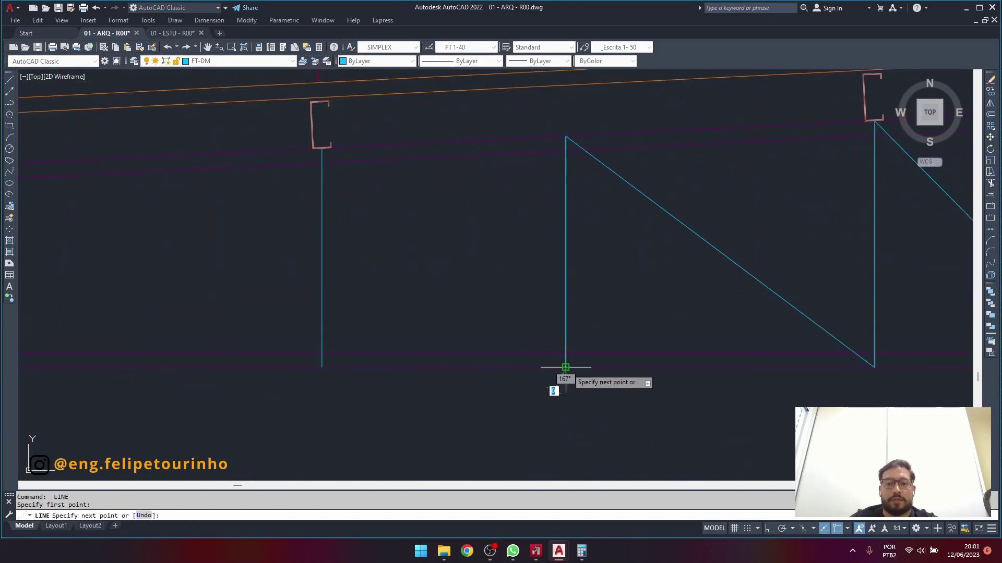
scroll(326, 147, up, 6)
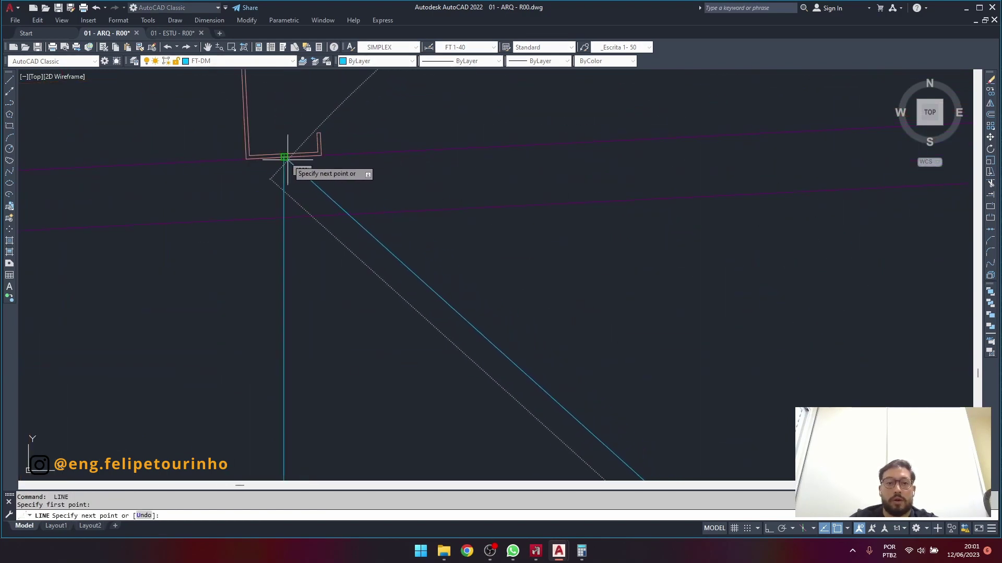
click(284, 157)
key(Return)
Draw the seventh diagonal from the foot of the seventh vertical from the ridge to the top of the eighth.
scroll(284, 158, down, 6)
middle_drag(353, 162, 733, 169)
scroll(731, 172, up, 3)
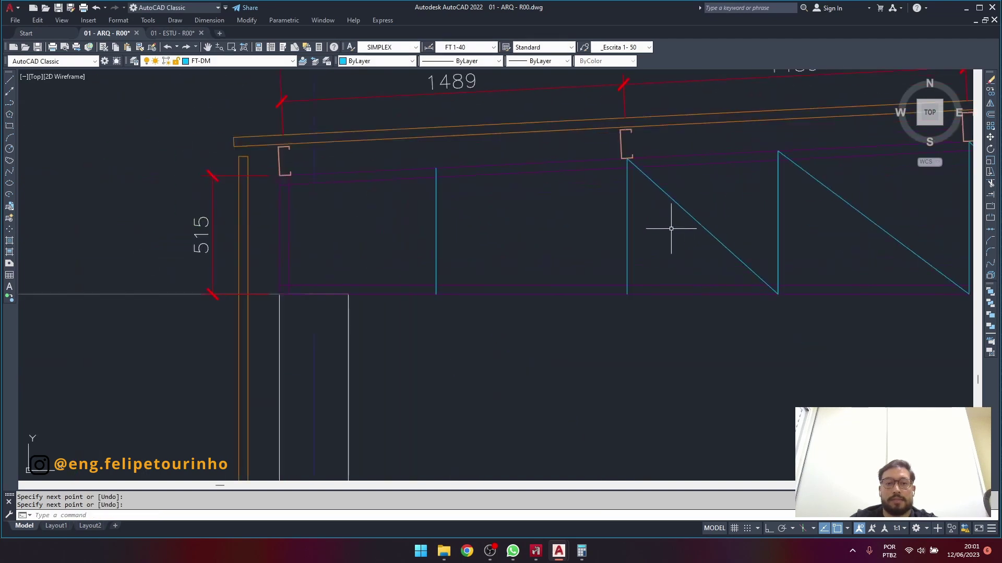
key(Return)
click(627, 294)
scroll(447, 159, up, 5)
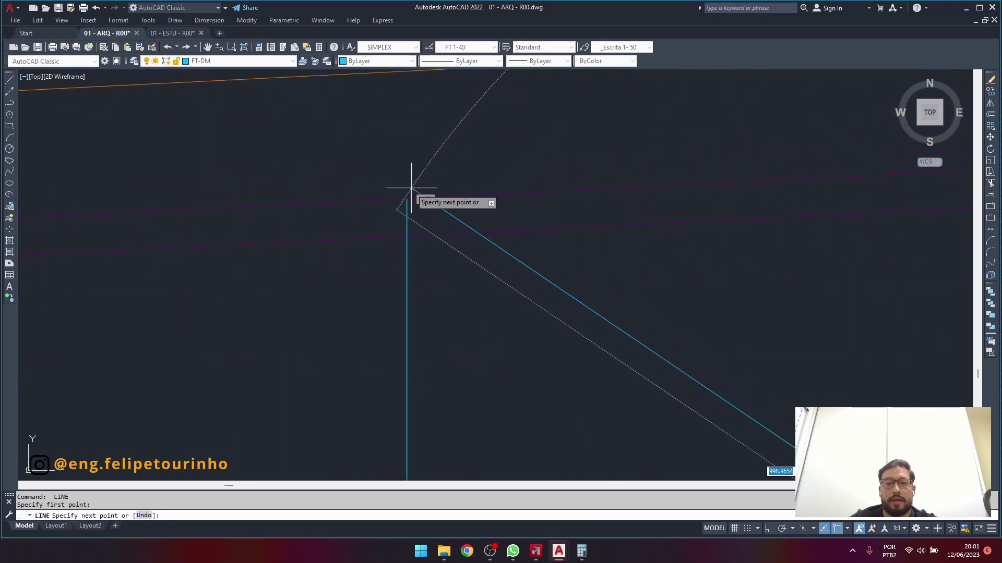
click(435, 168)
key(Return)
Draw the last diagonal from the foot of the eighth vertical to the top corner of the truss beneath the eave purlin.
scroll(410, 198, down, 5)
scroll(416, 297, up, 2)
key(Return)
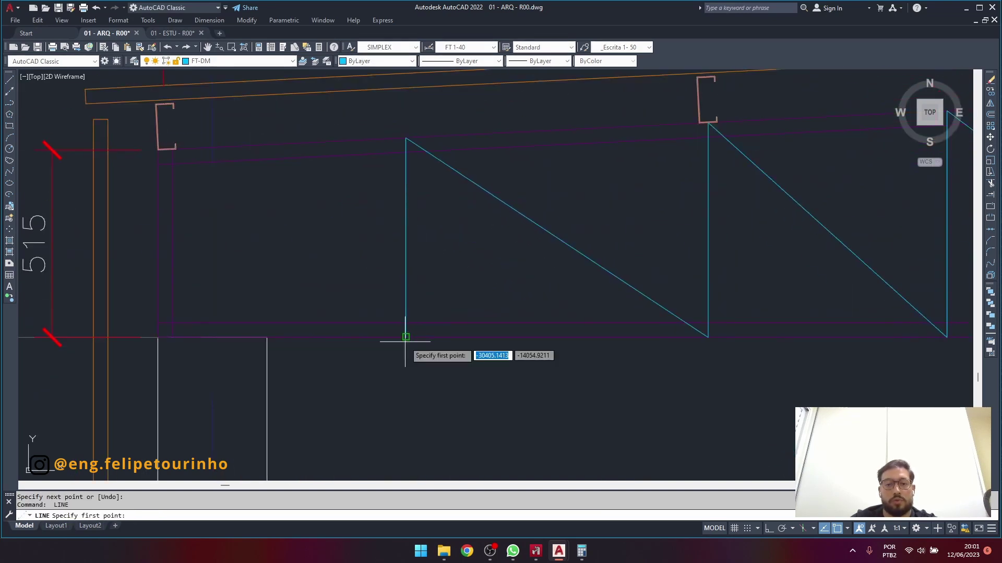
click(405, 337)
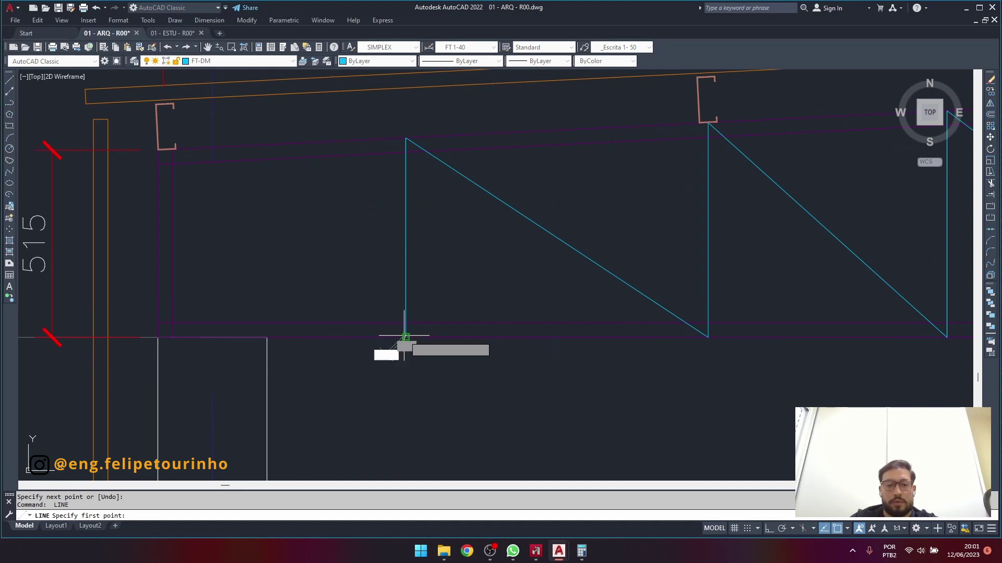
scroll(177, 156, up, 8)
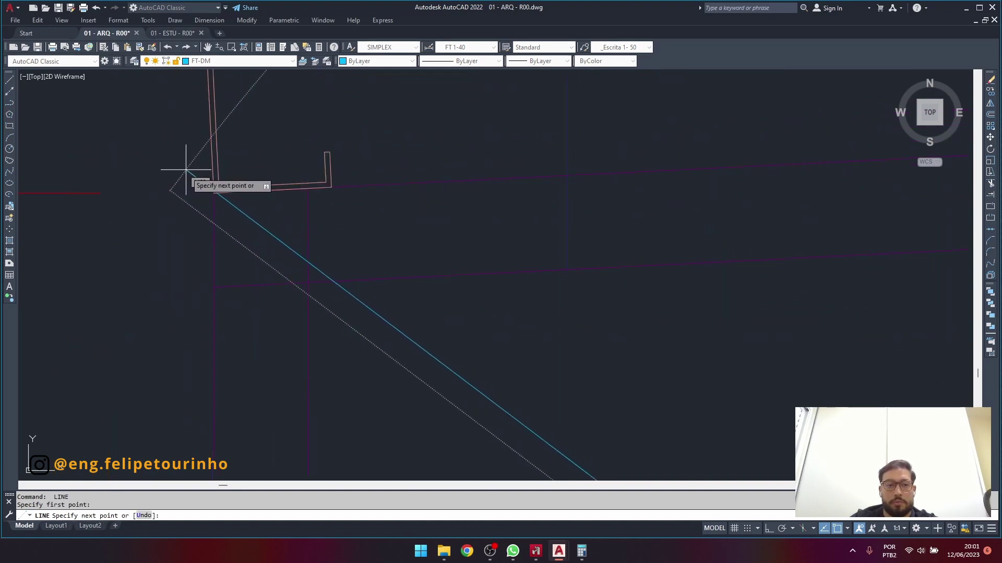
click(218, 185)
key(Return)
Mirror the finished left half of the truss with its purlins and dimensions about the vertical line through the ridge, keeping the source objects.
scroll(501, 224, down, 8)
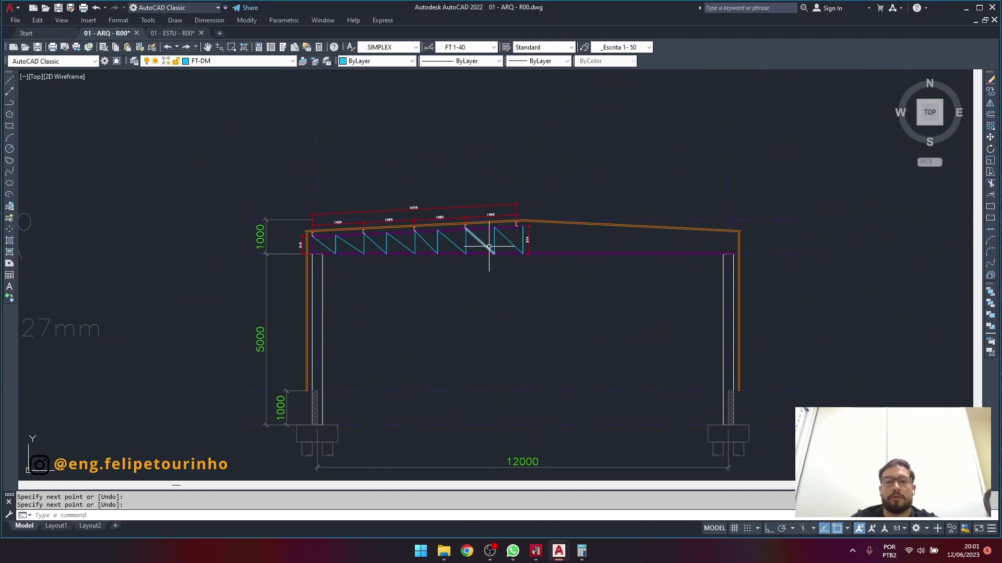
scroll(488, 247, up, 2)
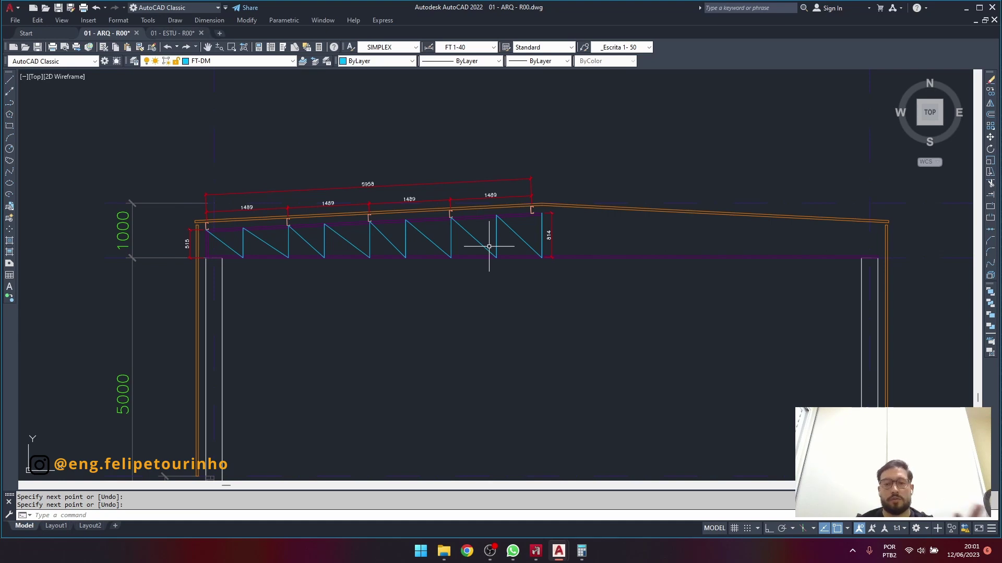
scroll(489, 247, up, 2)
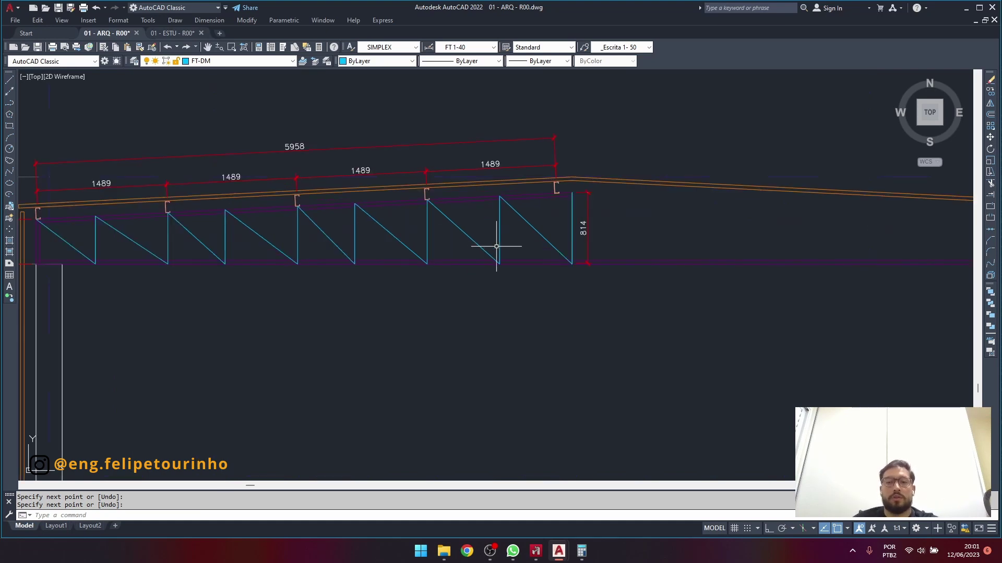
scroll(543, 235, up, 2)
scroll(730, 267, down, 4)
mouse_move(602, 243)
middle_down()
mouse_move(396, 282)
mouse_move(427, 280)
middle_up()
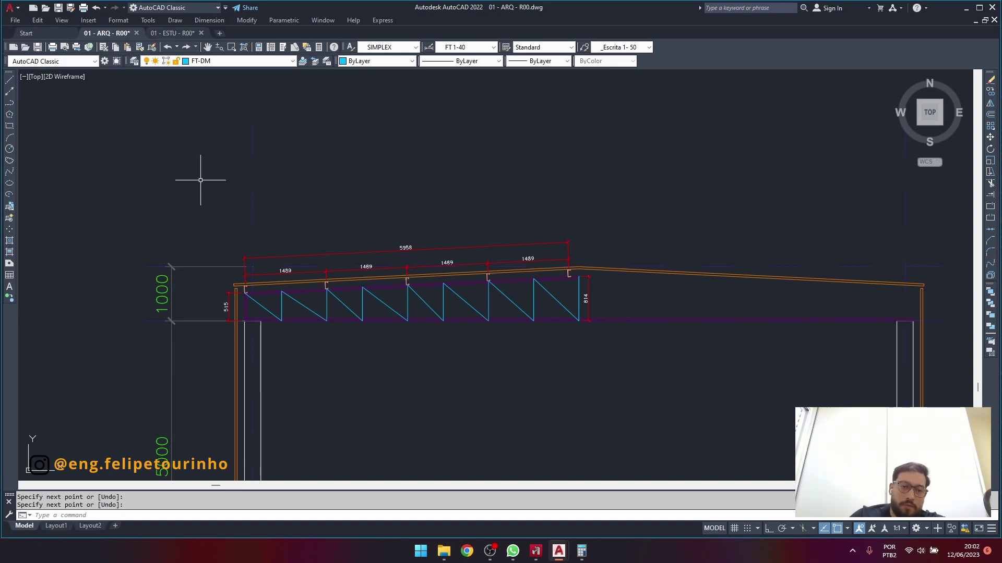
click(222, 213)
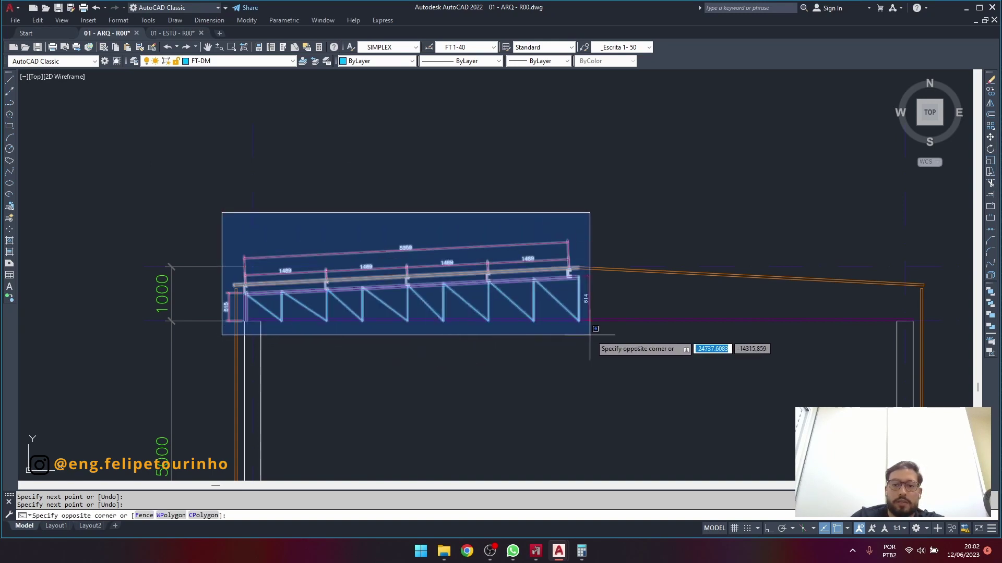
click(602, 332)
scroll(583, 307, up, 4)
click(604, 294)
shift+click(608, 283)
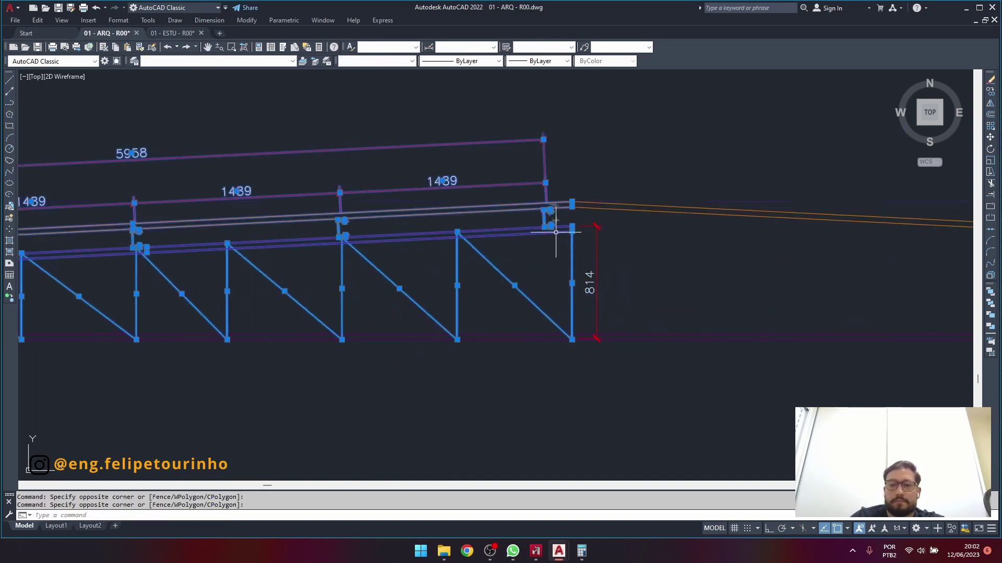
scroll(594, 217, up, 5)
shift+click(703, 264)
shift+click(646, 180)
scroll(624, 141, down, 5)
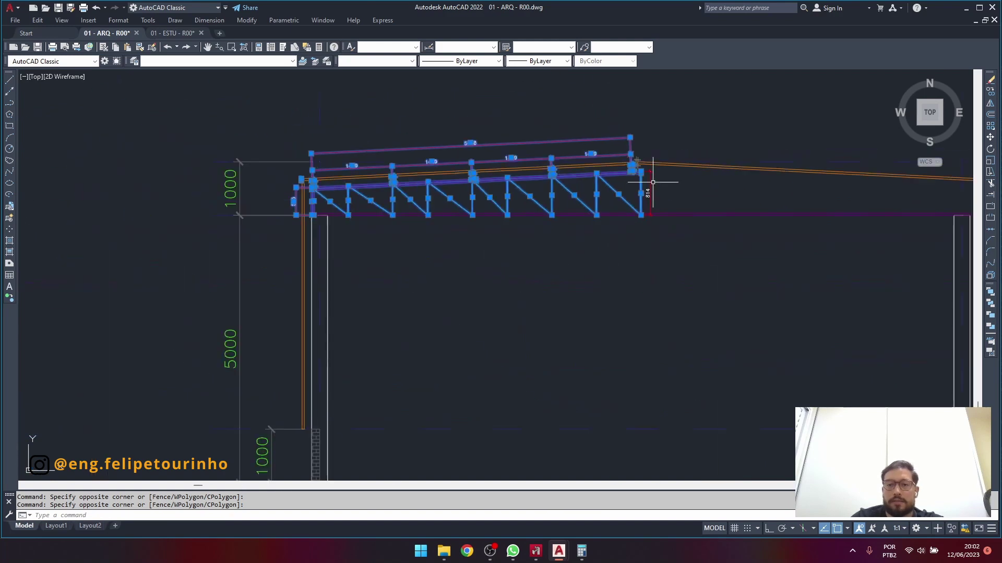
scroll(519, 112, up, 5)
scroll(543, 185, down, 5)
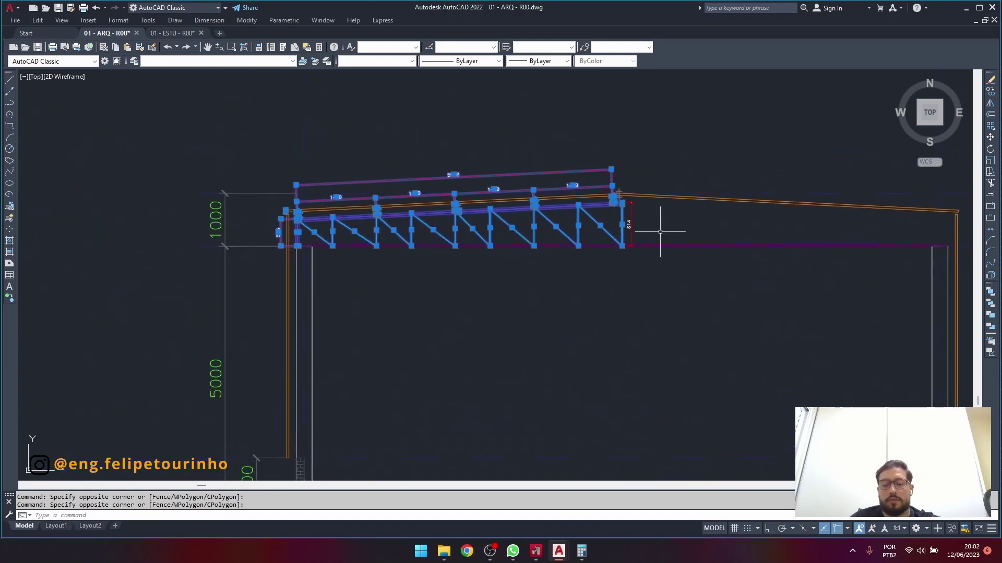
text(mi)
key(Return)
scroll(606, 221, up, 5)
click(582, 216)
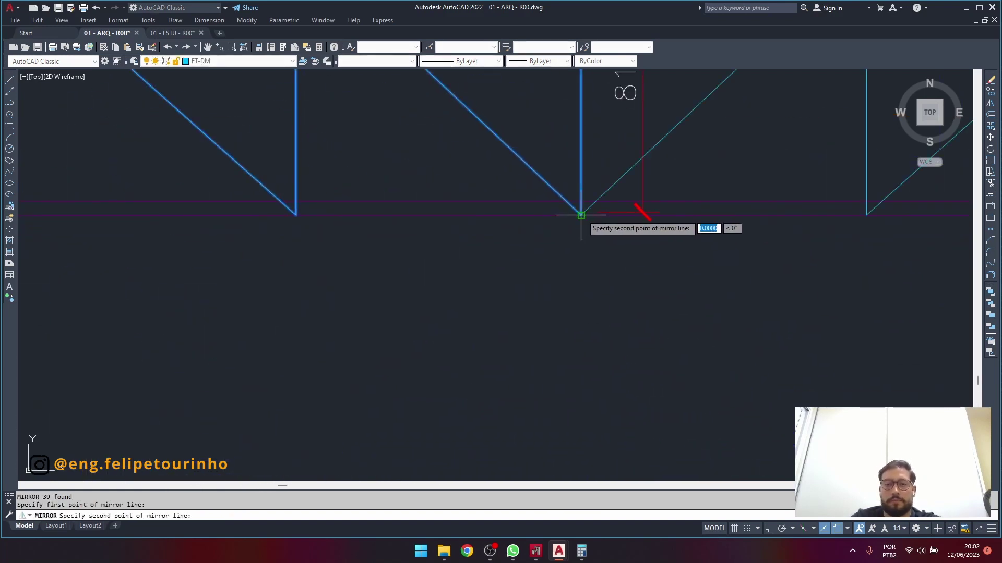
key(F8)
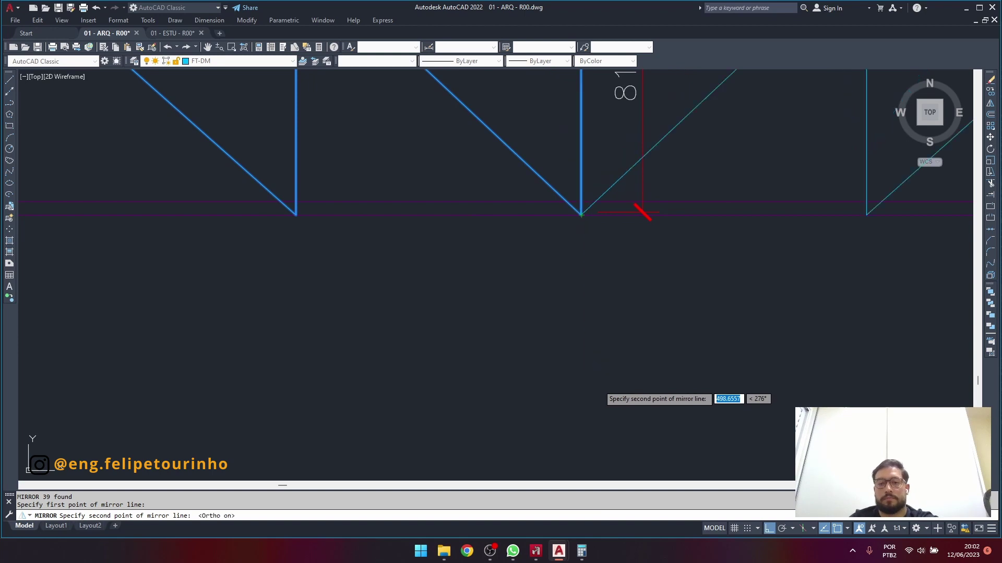
scroll(595, 378, down, 5)
click(588, 388)
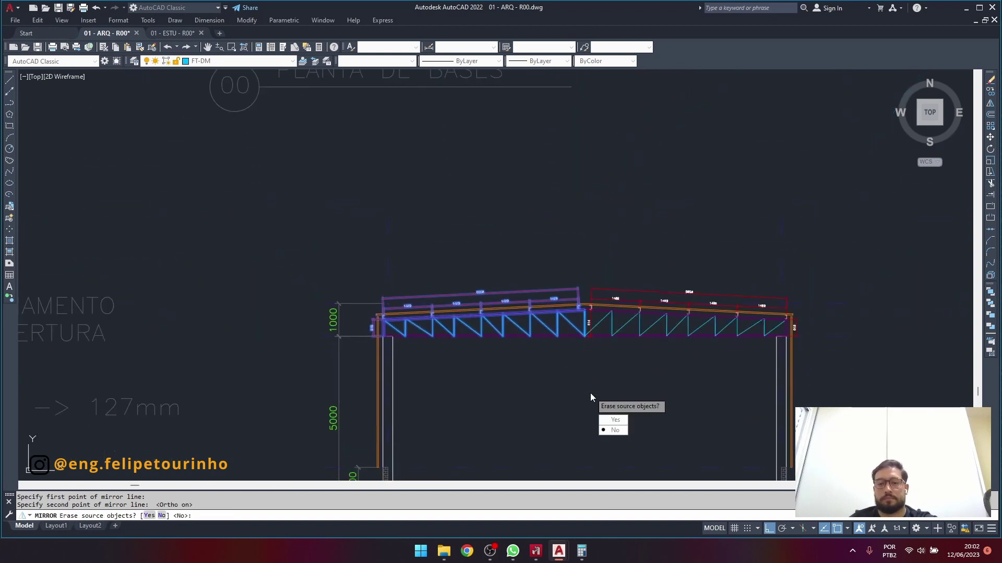
text(n)
key(Return)
middle_drag(626, 253, 598, 224)
Erase the 814 height dimension beside the ridge vertical.
scroll(599, 225, up, 3)
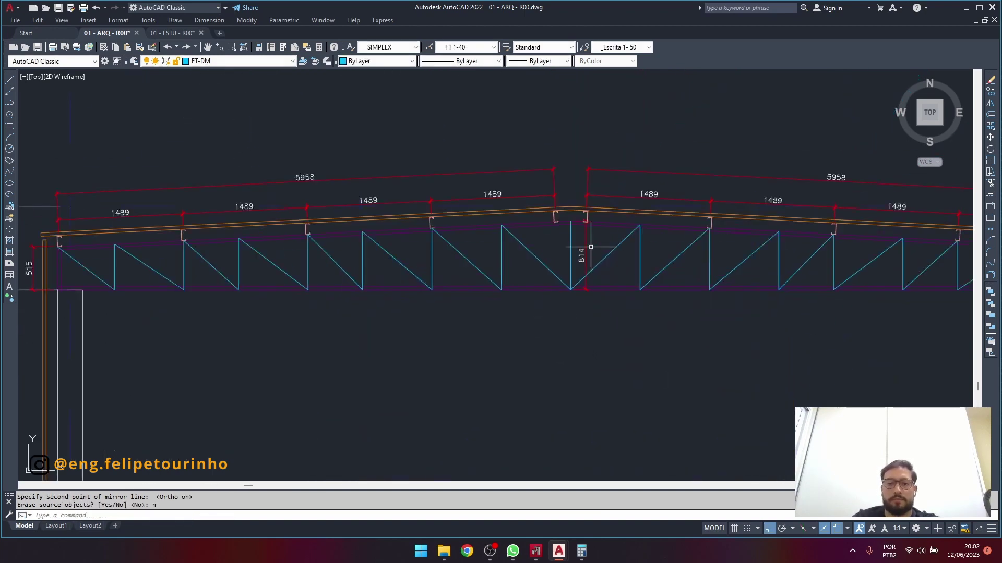
click(583, 250)
text(E)
key(Return)
Erase the mirrored purlin spacing dimensions and the overall slope dimension above the right roof slope.
scroll(703, 188, up, 3)
click(703, 188)
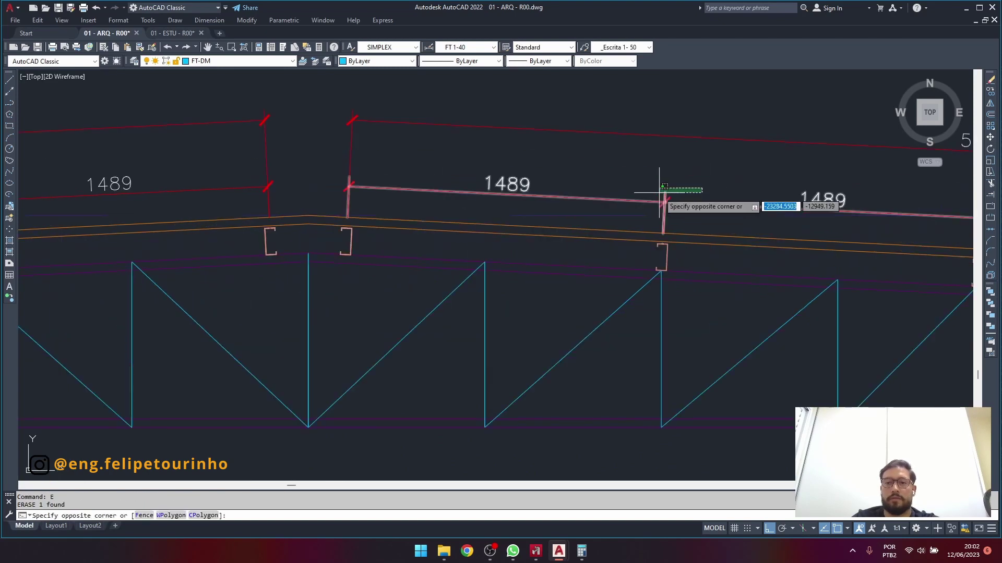
scroll(662, 188, down, 5)
scroll(712, 217, up, 5)
click(617, 233)
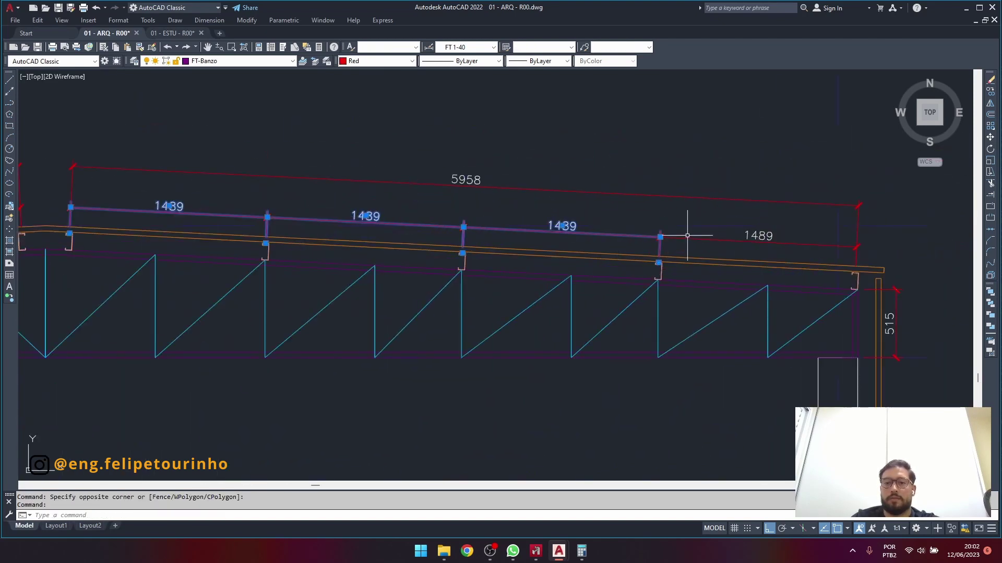
scroll(697, 237, down, 2)
click(611, 205)
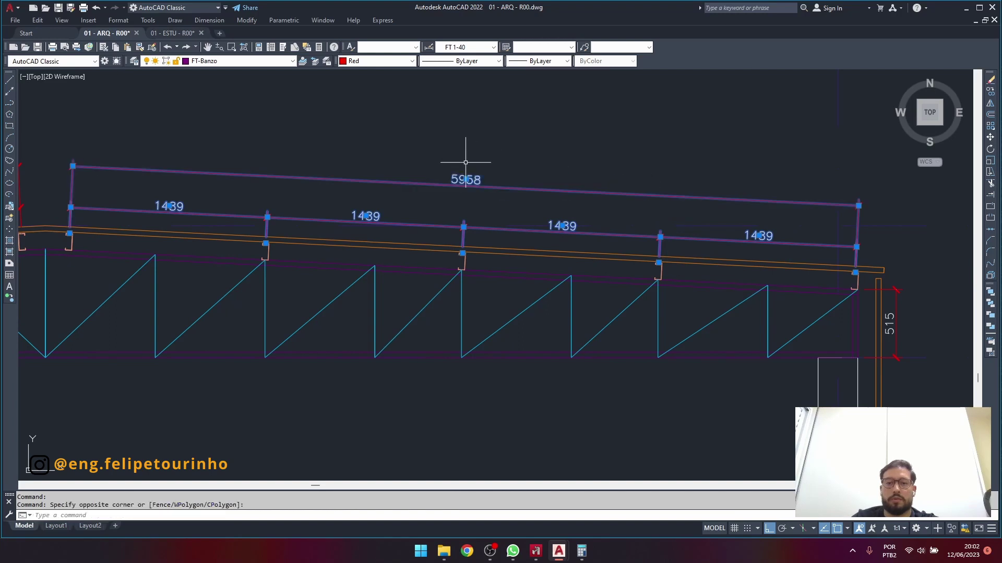
click(467, 175)
text(E)
key(Return)
Erase the mirrored 515 height dimension at the right eave.
scroll(474, 164, down, 3)
mouse_move(474, 164)
middle_down()
mouse_move(731, 161)
mouse_move(585, 141)
middle_up()
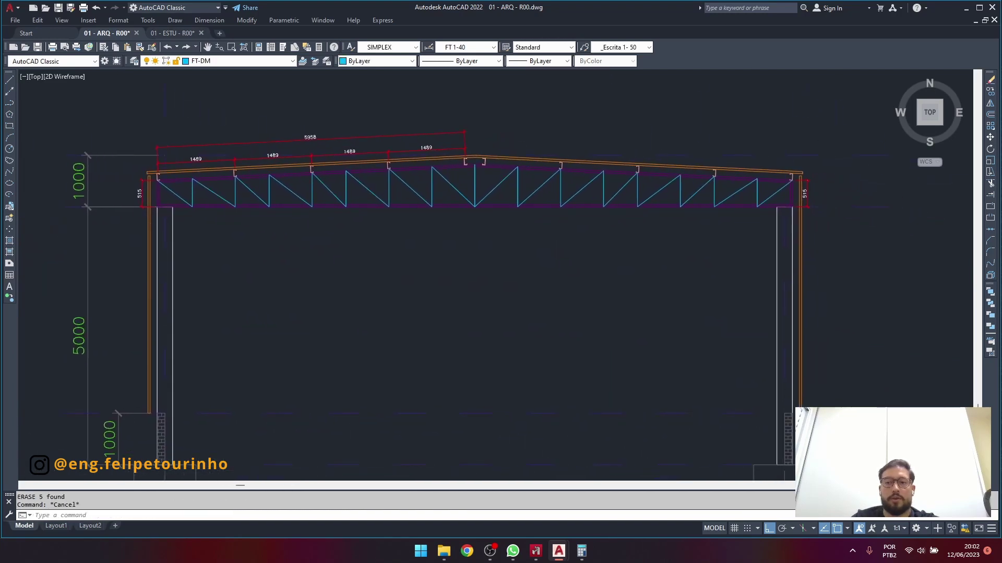
scroll(825, 187, up, 5)
click(773, 179)
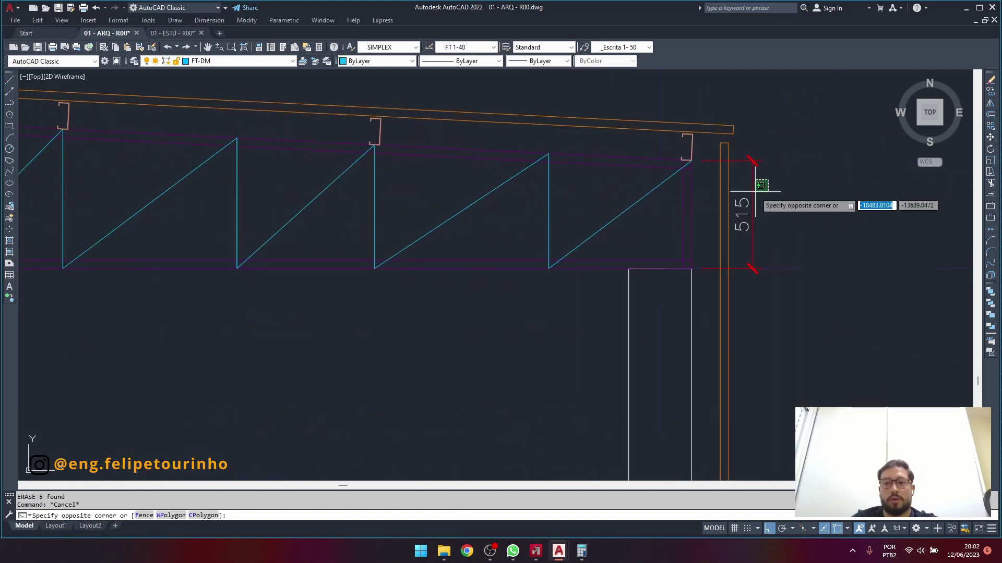
click(749, 205)
text(e)
key(Return)
Examine the full-span truss in the front elevation and the roof purlin pre-sizing note beside it.
scroll(750, 205, down, 7)
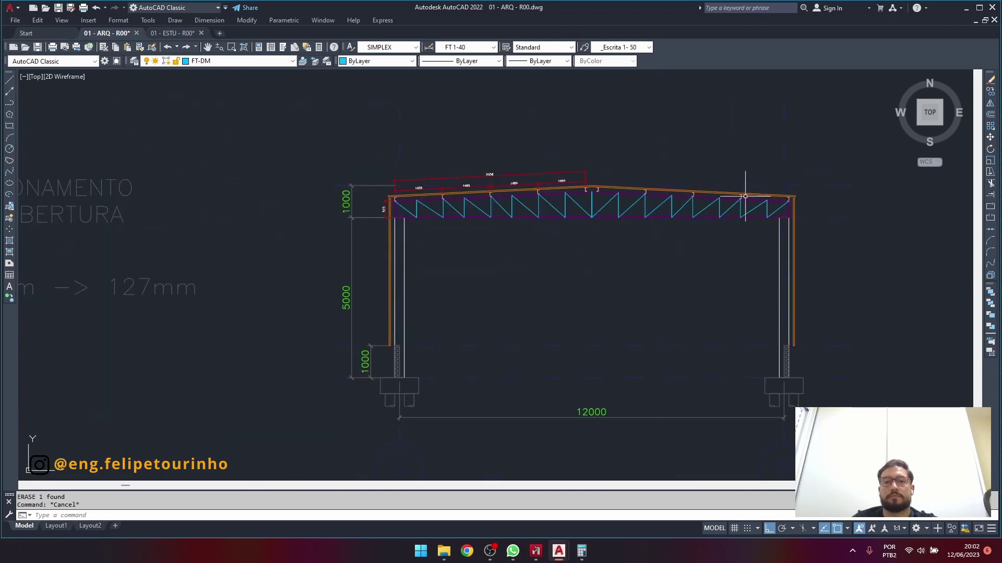
scroll(453, 190, up, 3)
scroll(454, 190, down, 4)
middle_drag(453, 191, 346, 150)
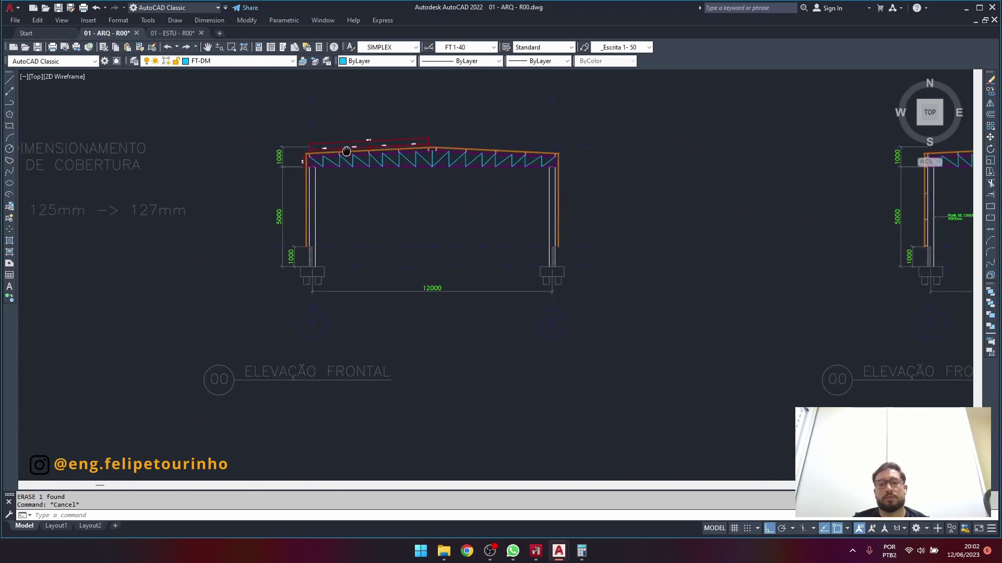
mouse_move(346, 150)
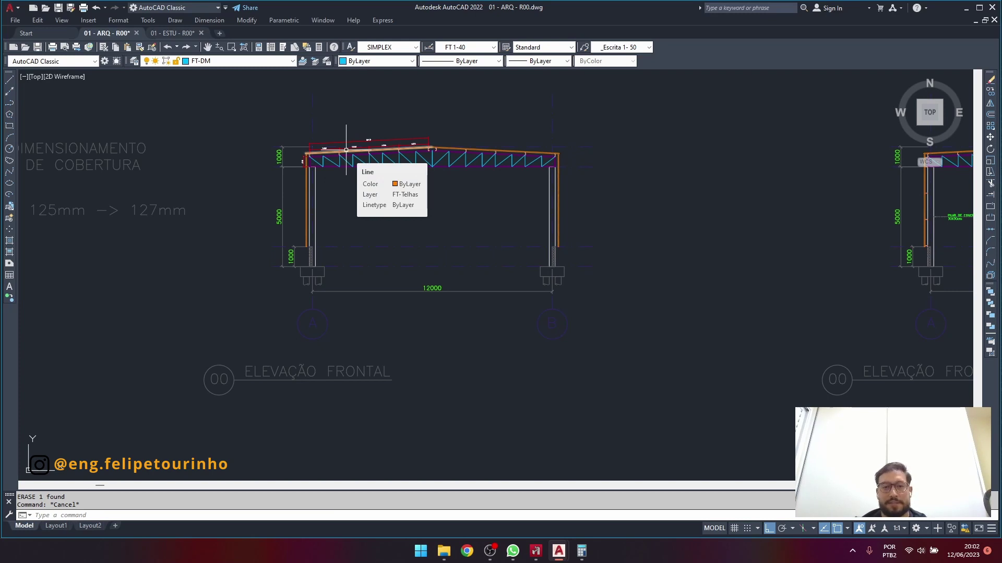
scroll(346, 150, up, 2)
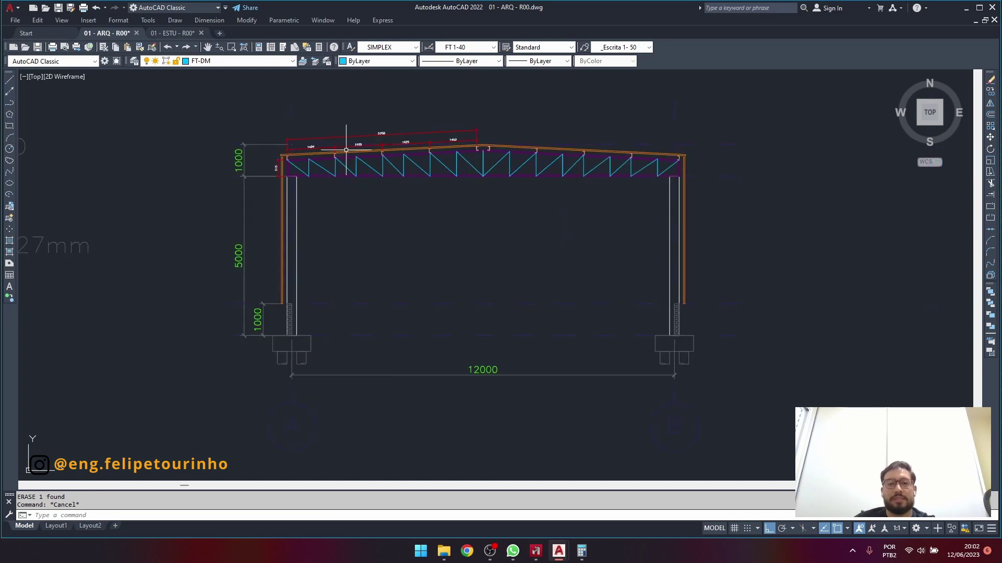
mouse_move(612, 260)
middle_down()
mouse_move(485, 290)
mouse_move(547, 260)
middle_up()
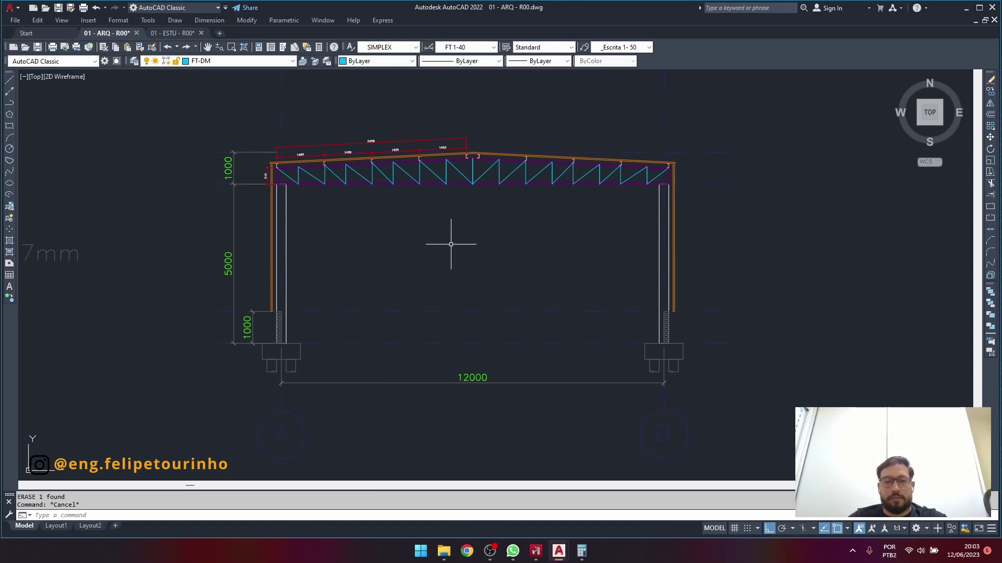
scroll(402, 279, down, 6)
scroll(502, 290, up, 3)
middle_drag(502, 291, 471, 280)
scroll(473, 283, up, 4)
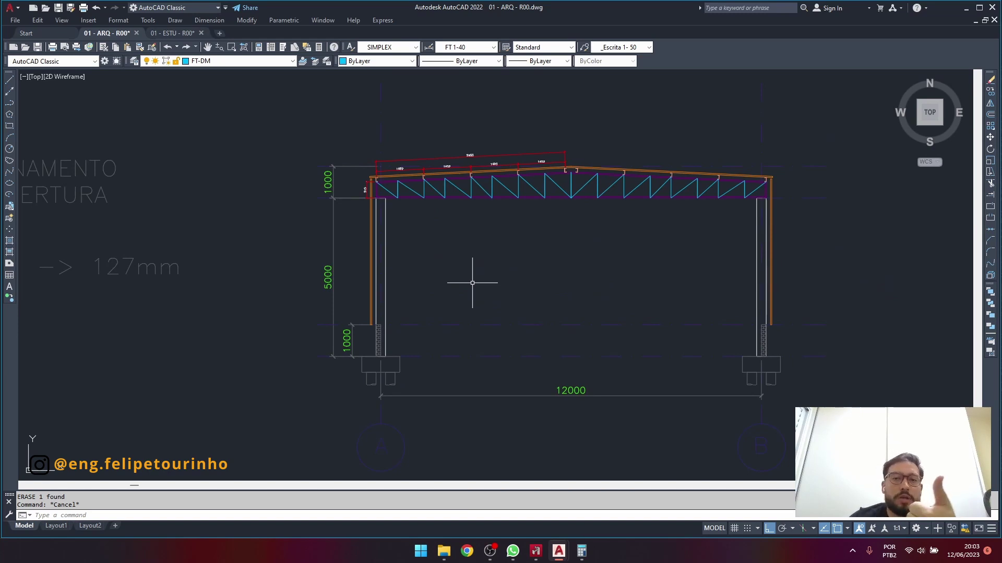
mouse_move(472, 283)
middle_down()
mouse_move(362, 336)
mouse_move(356, 291)
middle_up()
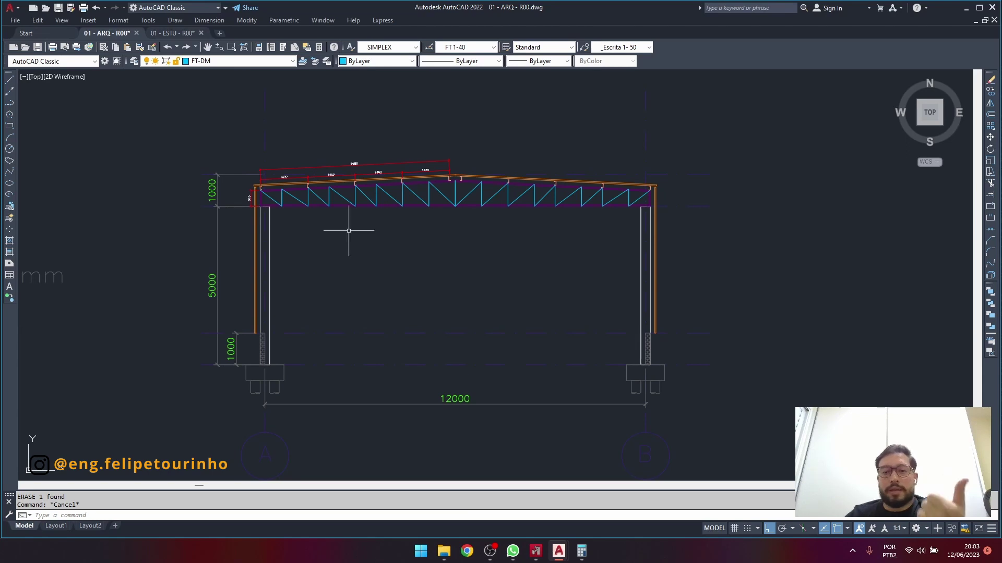
scroll(433, 236, down, 5)
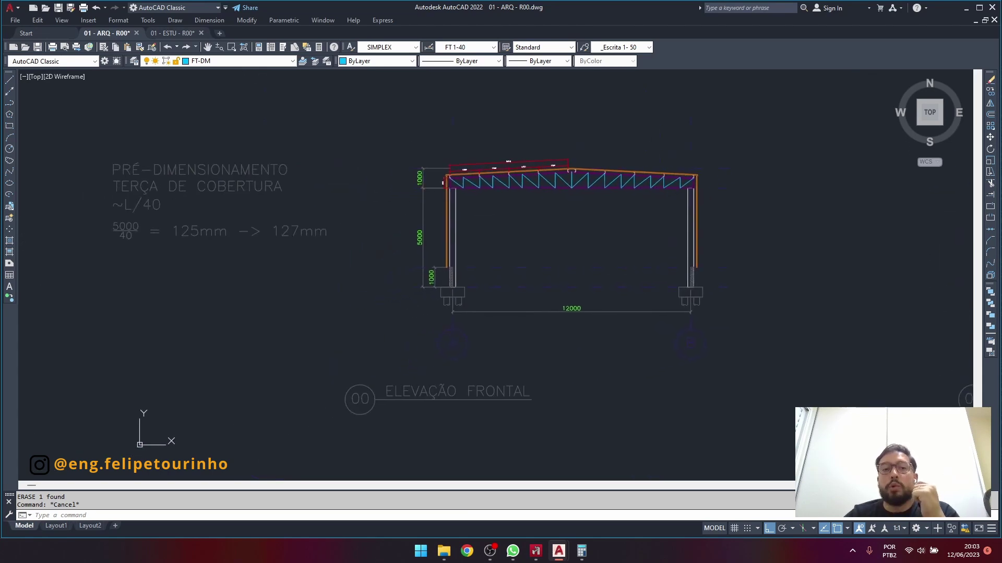
click(52, 155)
click(338, 286)
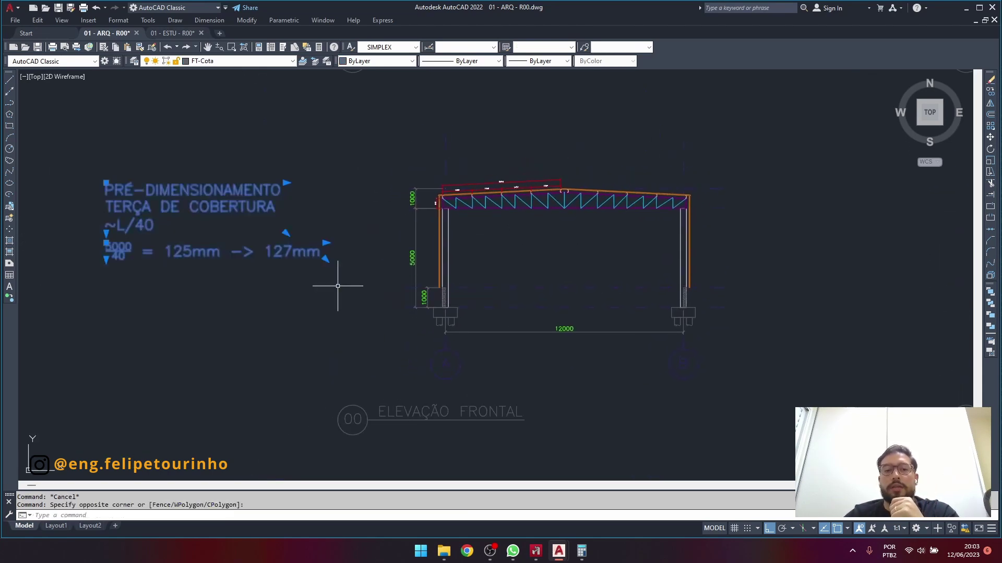
key(Escape)
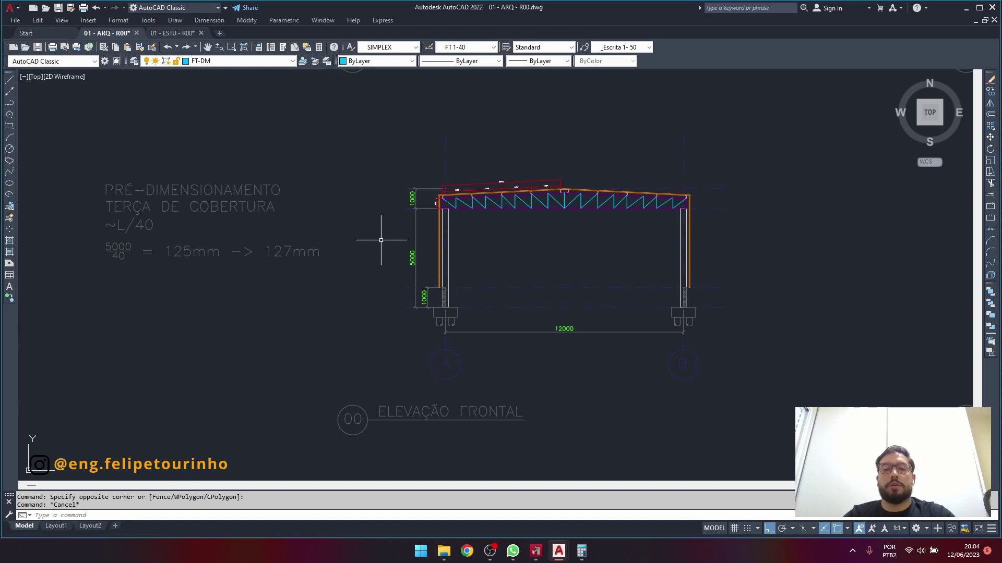
scroll(440, 212, up, 10)
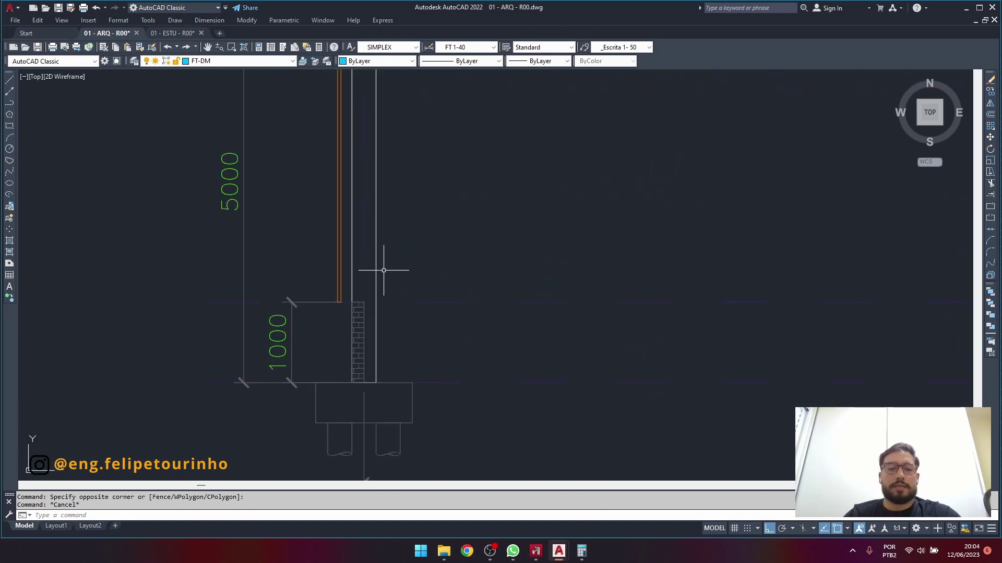
middle_drag(319, 309, 369, 291)
scroll(340, 362, down, 5)
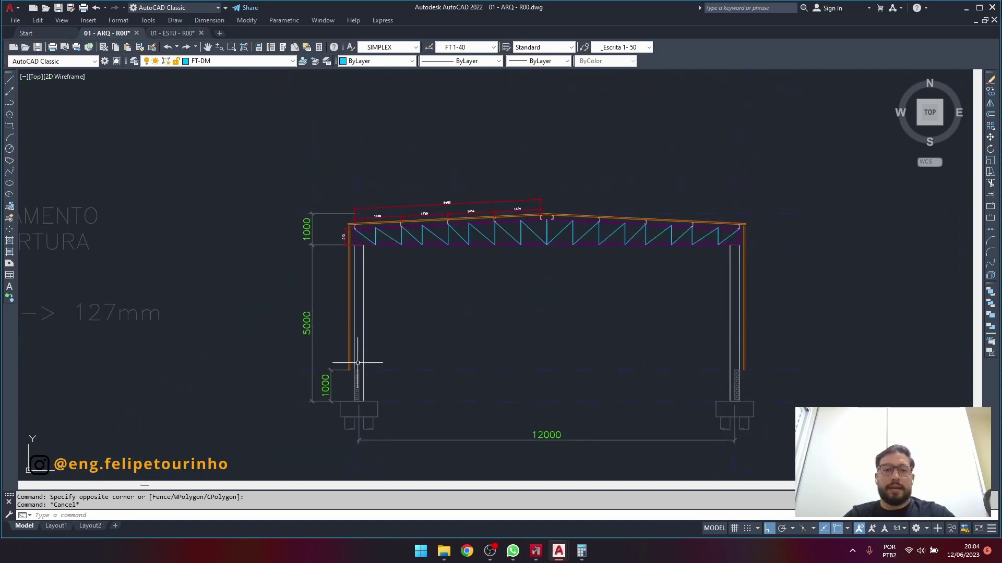
scroll(341, 270, up, 4)
scroll(341, 270, up, 8)
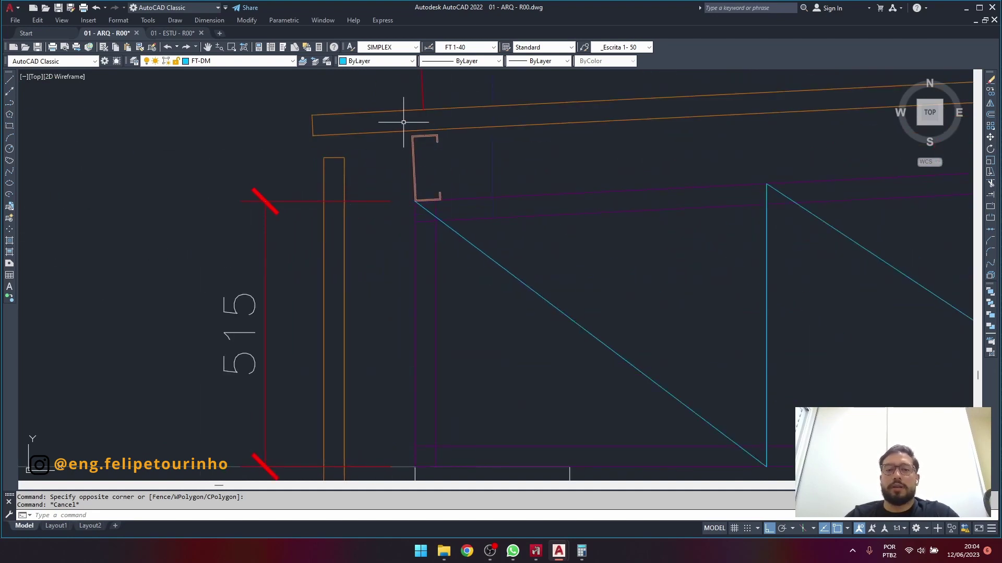
middle_drag(403, 122, 316, 207)
click(301, 174)
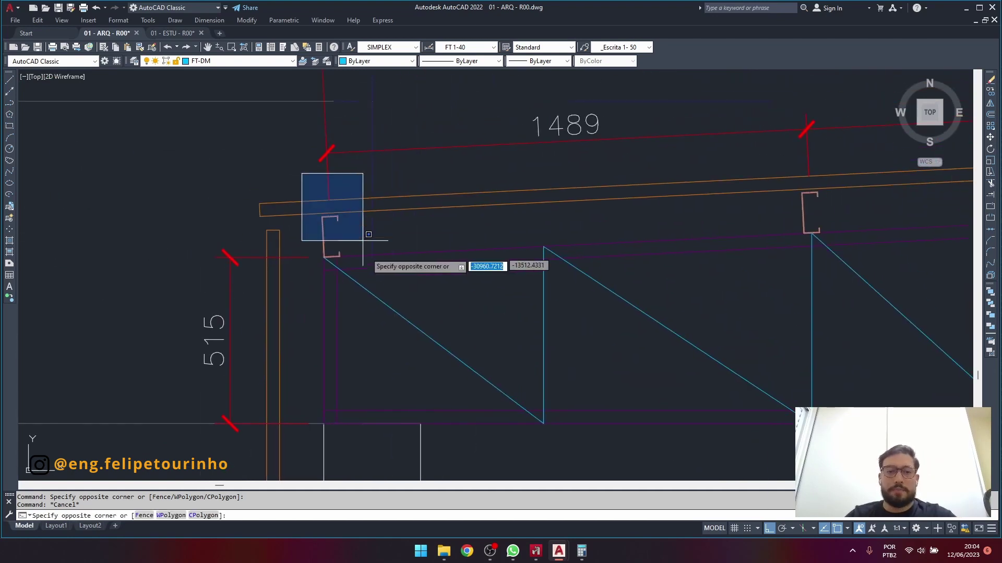
click(362, 242)
scroll(464, 283, down, 5)
scroll(522, 225, up, 3)
click(553, 201)
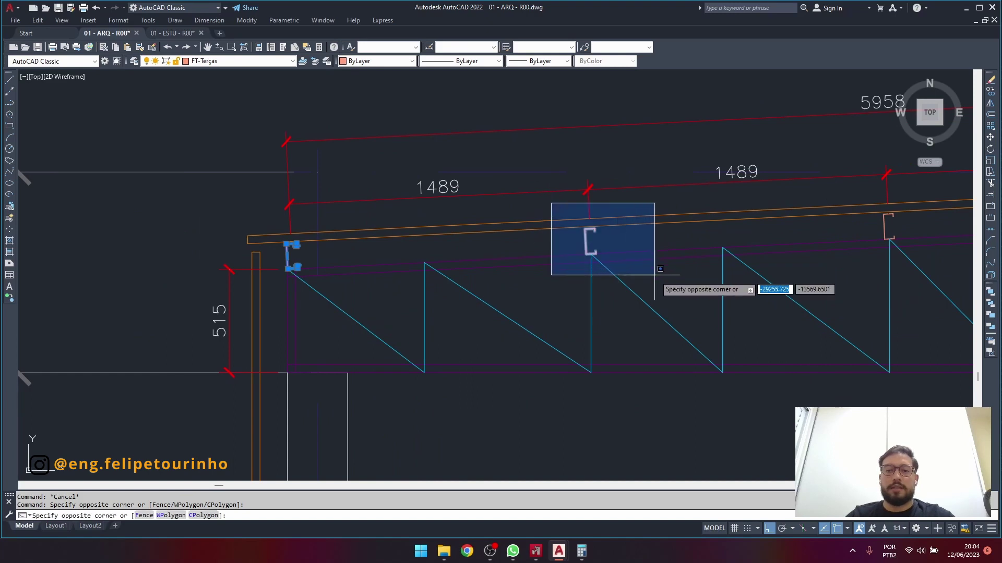
click(656, 276)
scroll(558, 295, down, 2)
scroll(631, 239, up, 7)
key(Escape)
scroll(632, 239, down, 3)
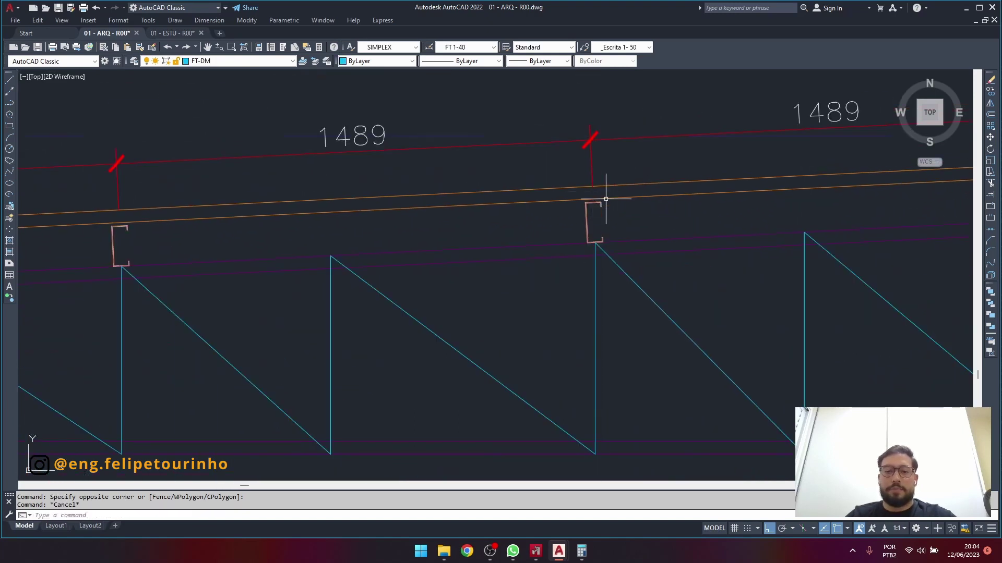
Move the purlin profiles on the left roof slope 10 mm up towards the roofing, along the direction of their webs.
scroll(559, 230, up, 5)
scroll(574, 267, down, 6)
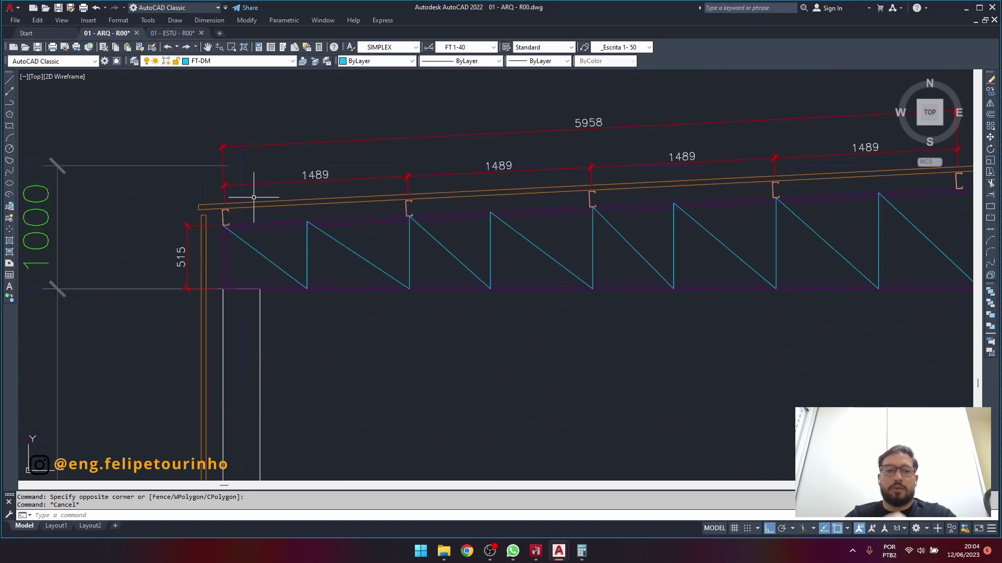
scroll(253, 197, up, 2)
click(192, 190)
click(236, 259)
click(484, 186)
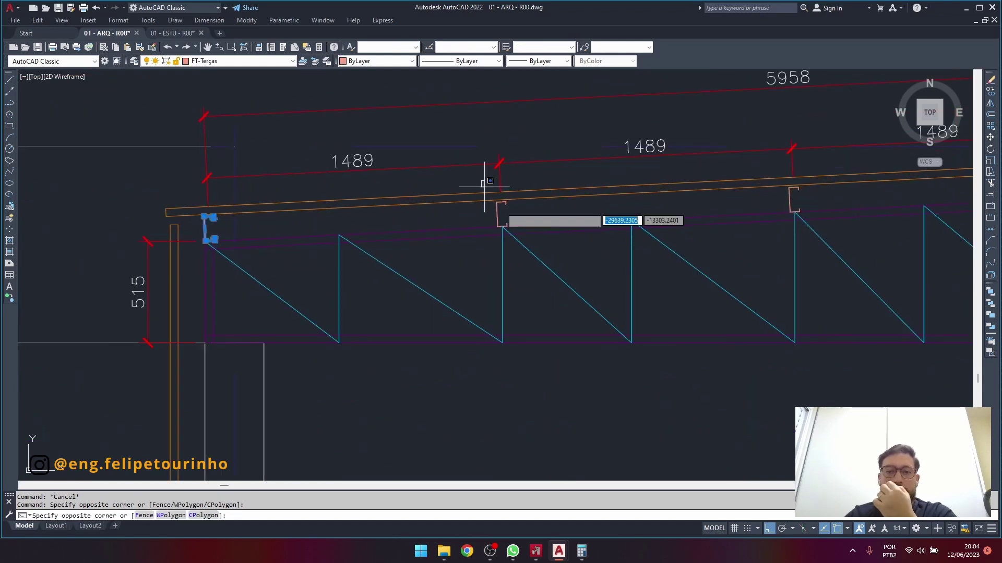
click(521, 237)
click(772, 172)
click(842, 226)
middle_drag(841, 226, 352, 264)
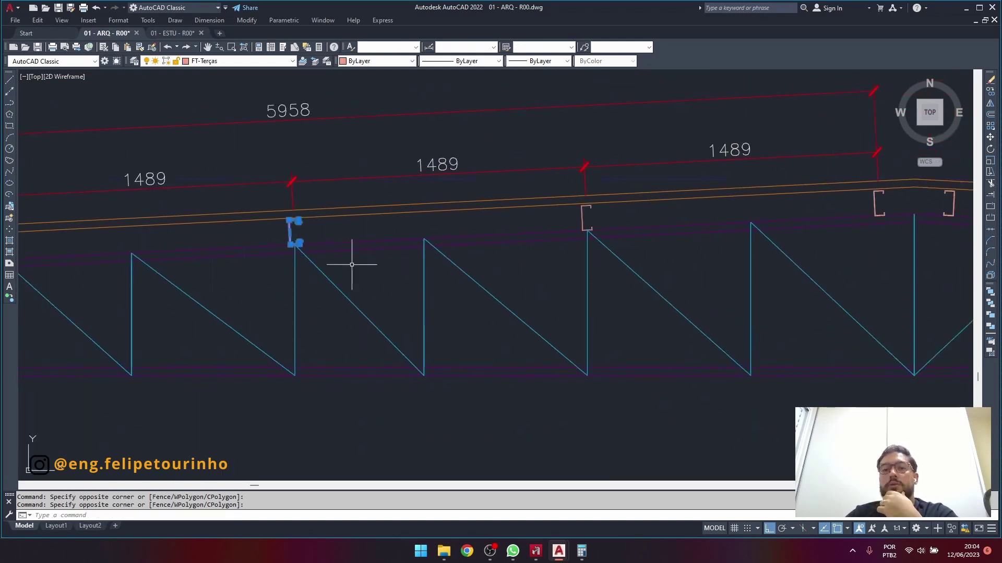
click(548, 174)
click(791, 269)
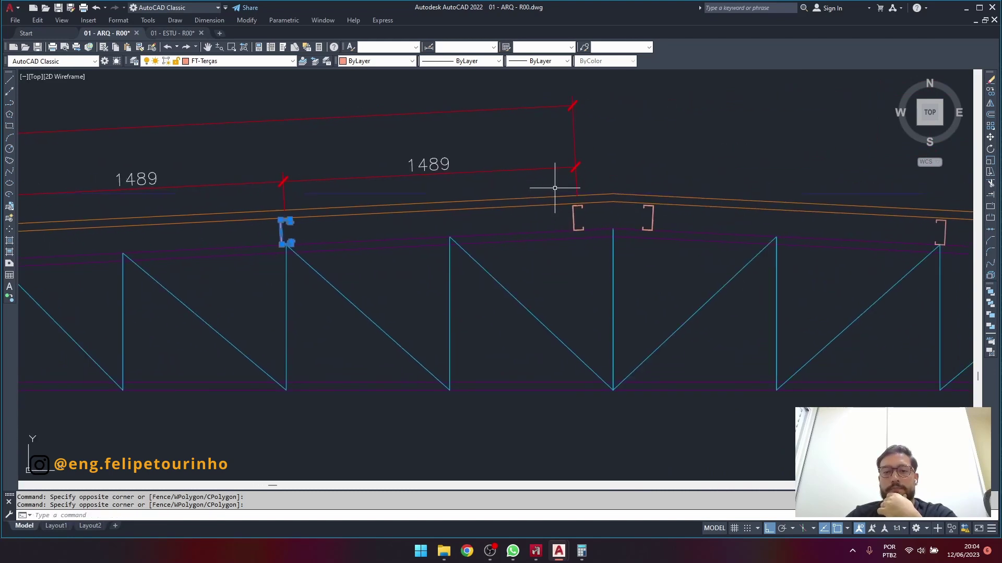
click(555, 188)
click(592, 245)
scroll(591, 246, up, 4)
text(m)
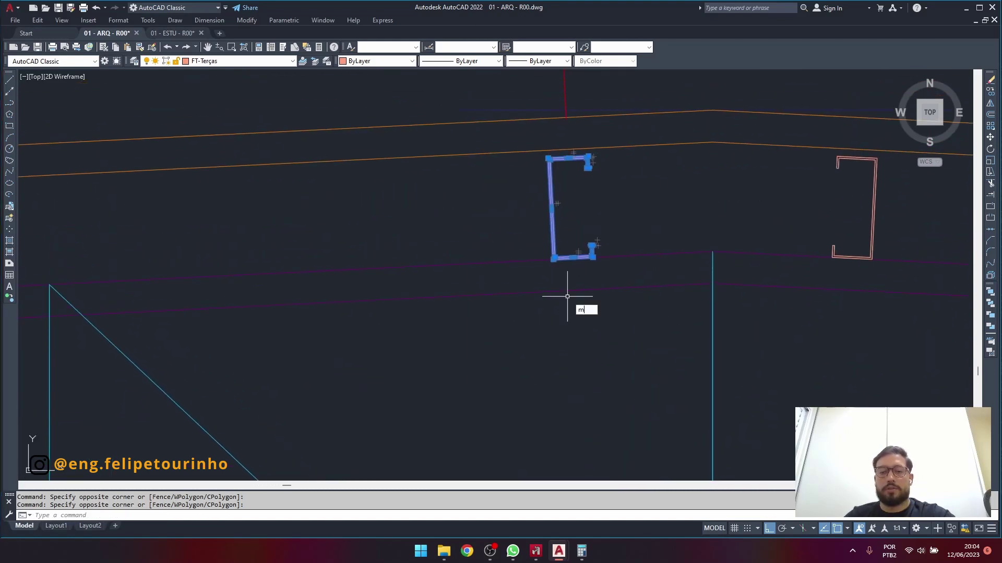
key(Return)
scroll(547, 292, up, 4)
click(474, 340)
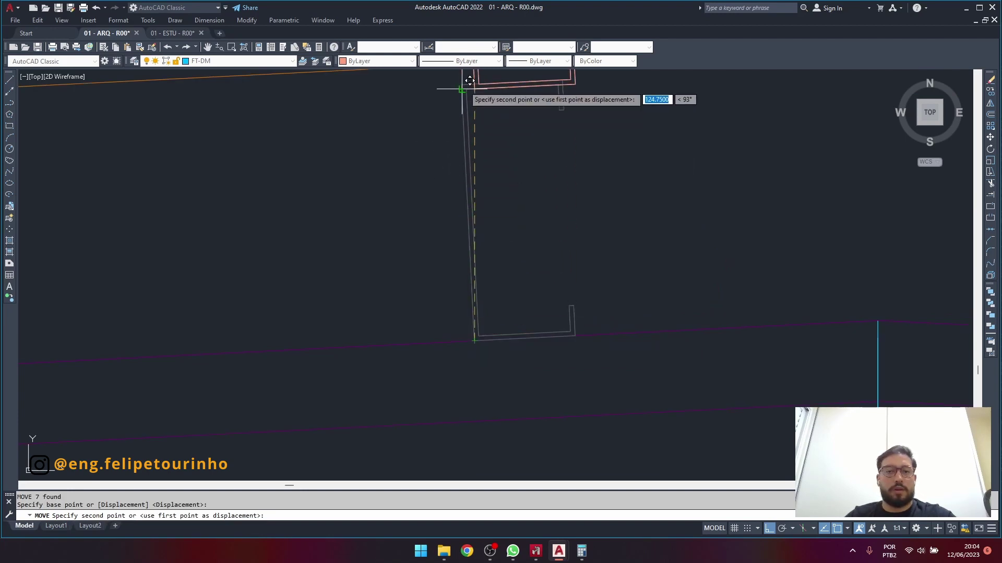
scroll(463, 90, up, 3)
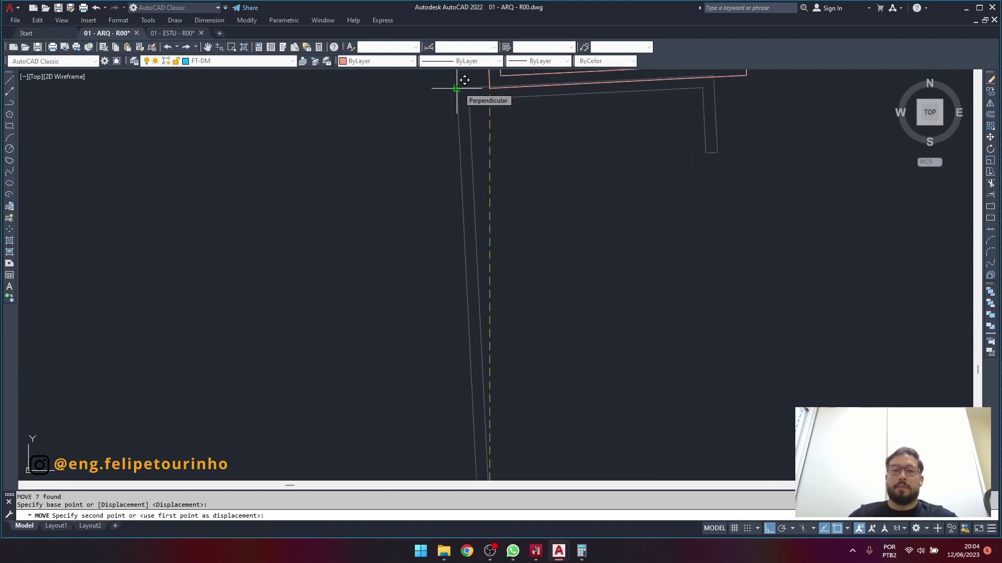
text(10)
key(Return)
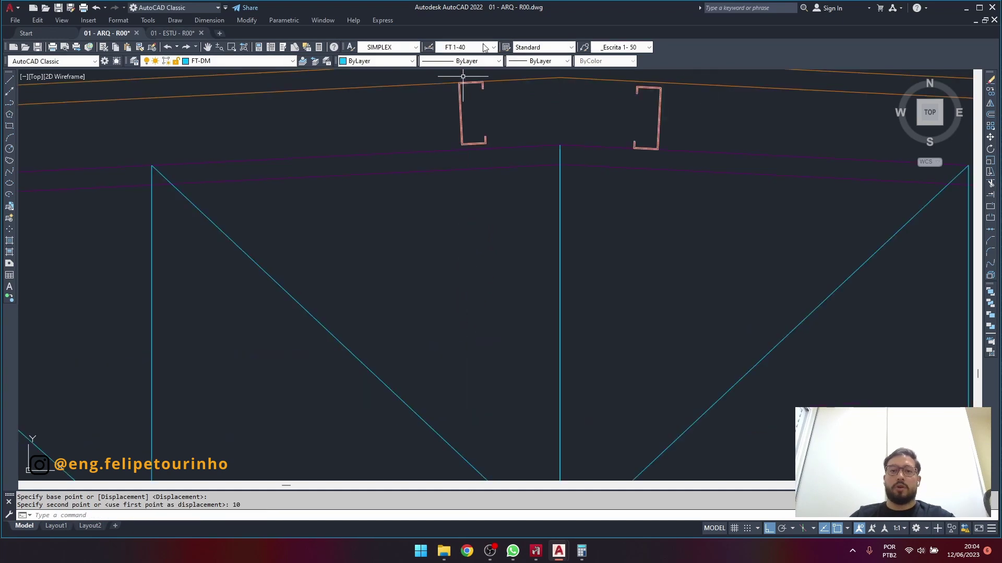
Move the purlin profiles on the right roof slope 10 mm up towards the roofing, along the direction of their webs.
scroll(588, 231, down, 5)
scroll(454, 159, up, 3)
click(455, 158)
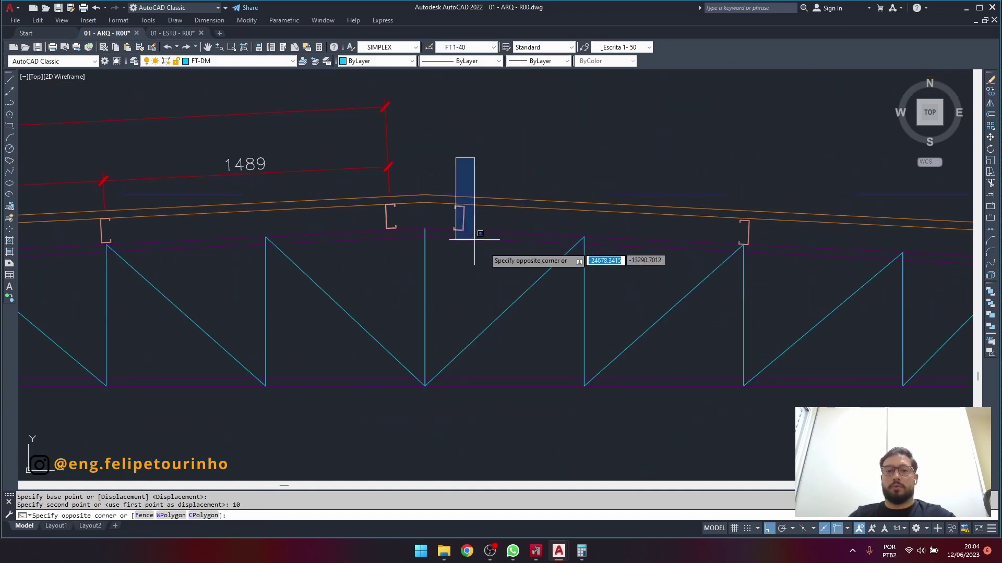
scroll(467, 201, up, 4)
click(414, 166)
click(486, 356)
scroll(543, 355, down, 6)
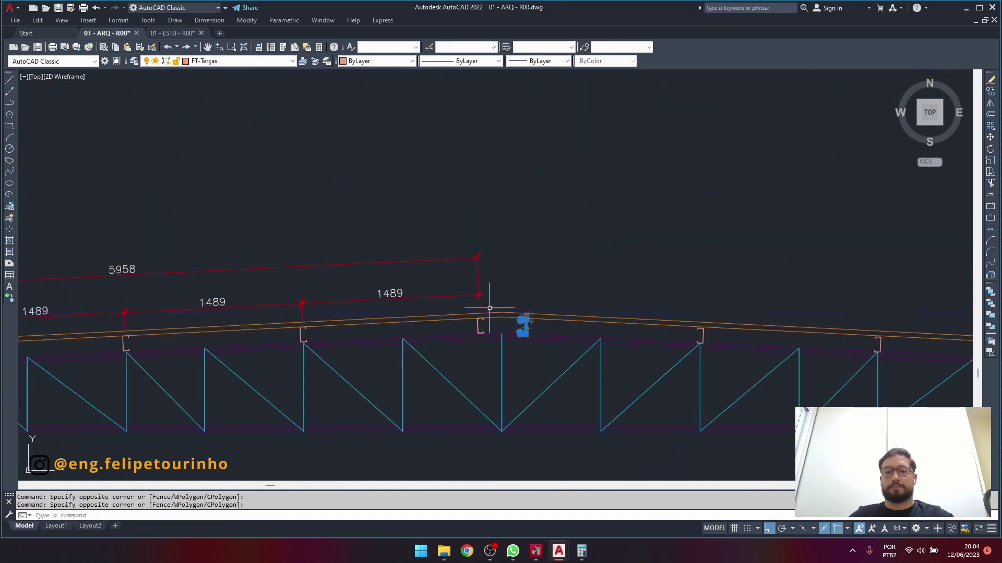
middle_drag(470, 297, 294, 213)
click(489, 199)
click(723, 287)
middle_drag(855, 301, 379, 291)
click(373, 215)
click(593, 278)
scroll(633, 284, up, 8)
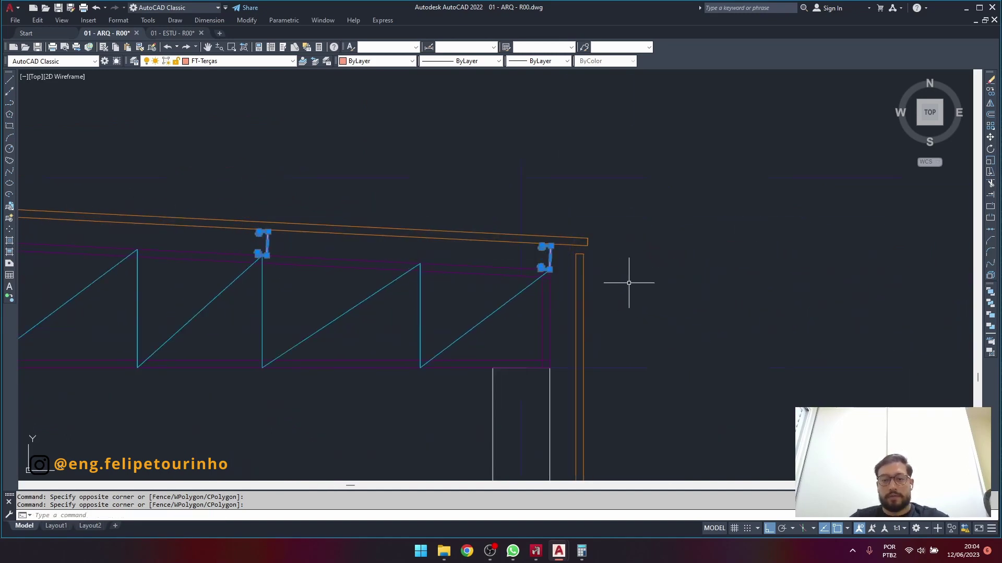
scroll(475, 276, up, 6)
text(m)
key(Return)
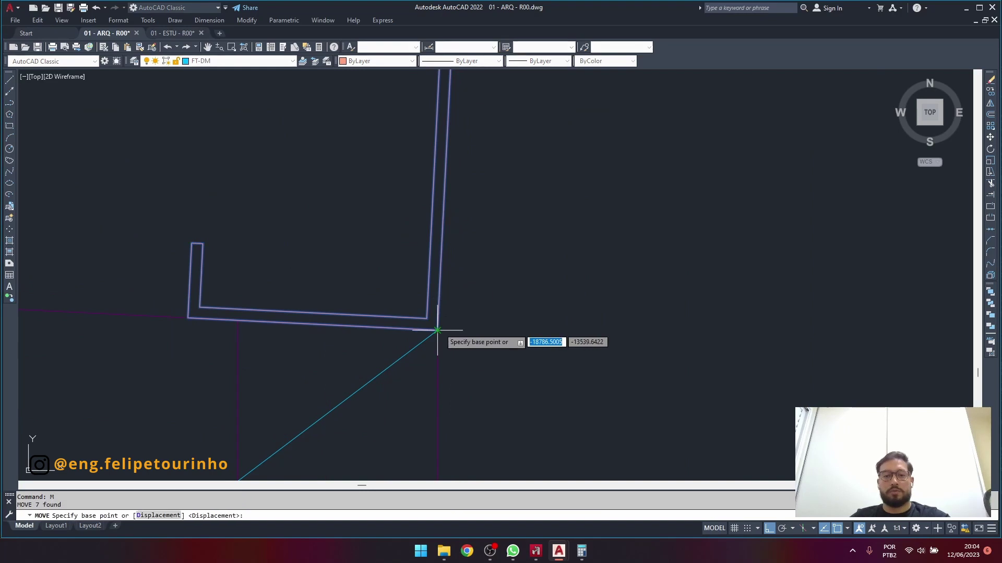
click(437, 330)
scroll(446, 309, down, 6)
scroll(450, 178, up, 6)
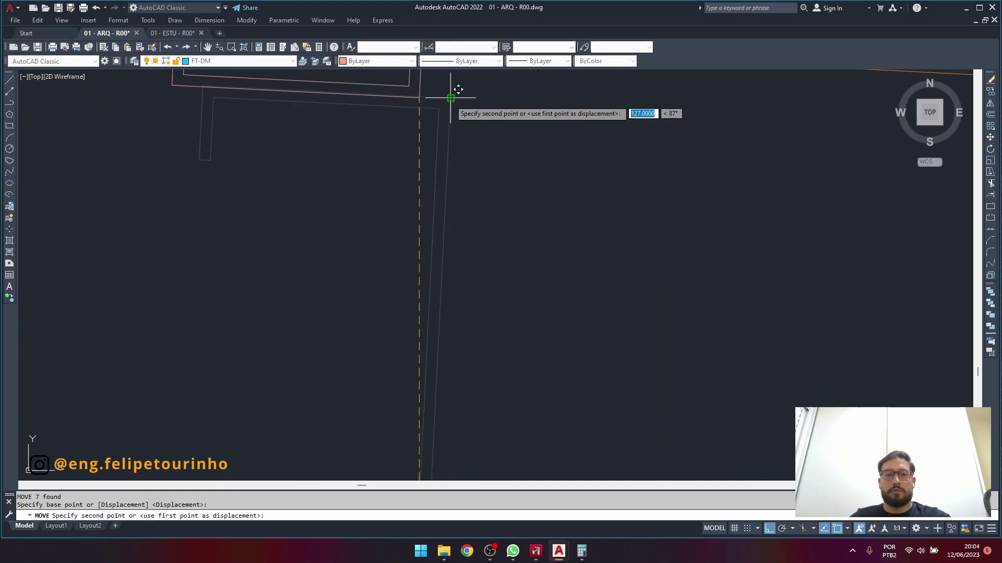
text(10)
key(Return)
Examine the purlin positions along both roof slopes and the whole front elevation with its pre-sizing note.
scroll(448, 99, down, 15)
middle_drag(543, 162, 782, 229)
middle_drag(118, 187, 525, 183)
scroll(417, 132, up, 8)
scroll(402, 124, down, 8)
middle_drag(404, 131, 737, 90)
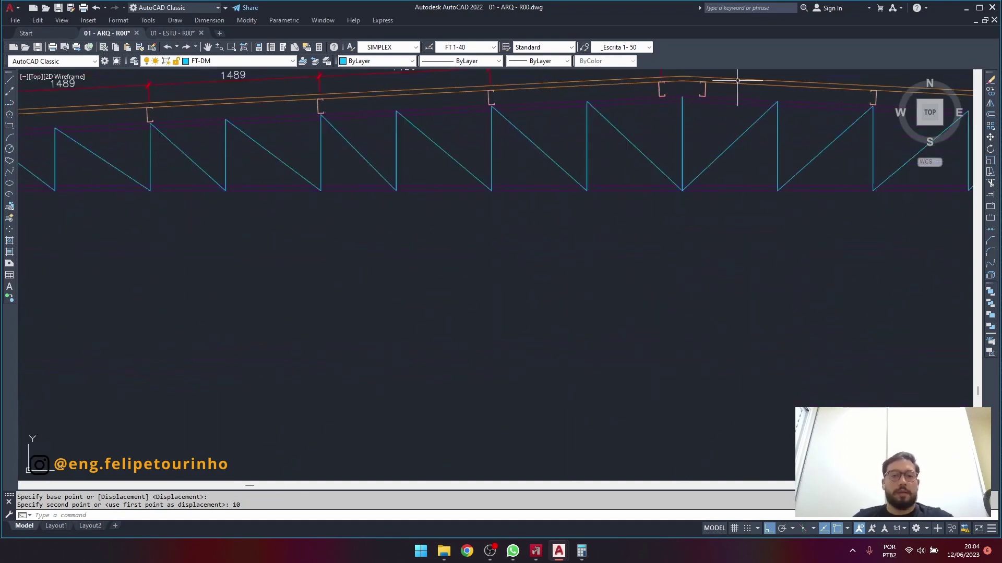
middle_drag(538, 78, 451, 130)
scroll(433, 124, down, 7)
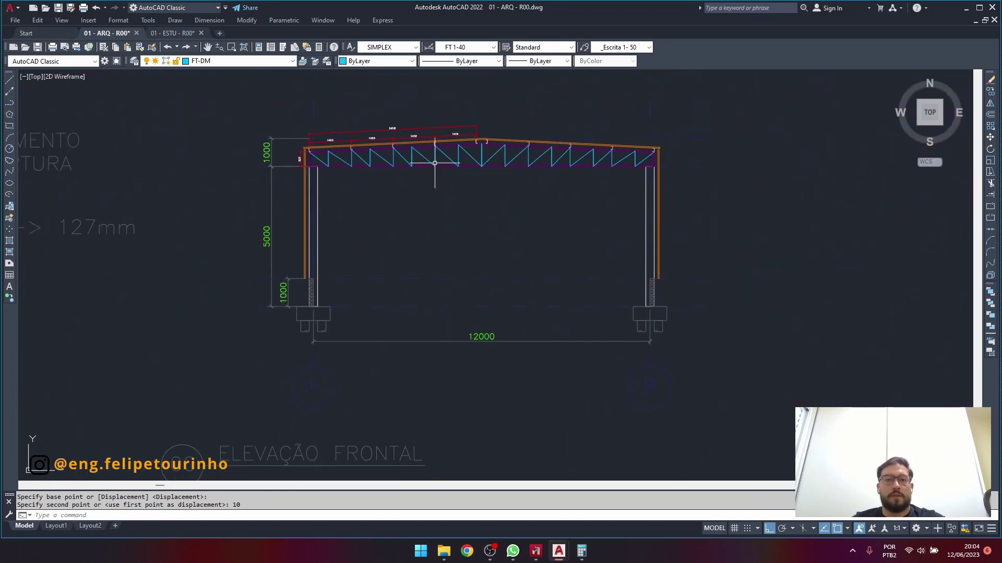
scroll(437, 155, down, 5)
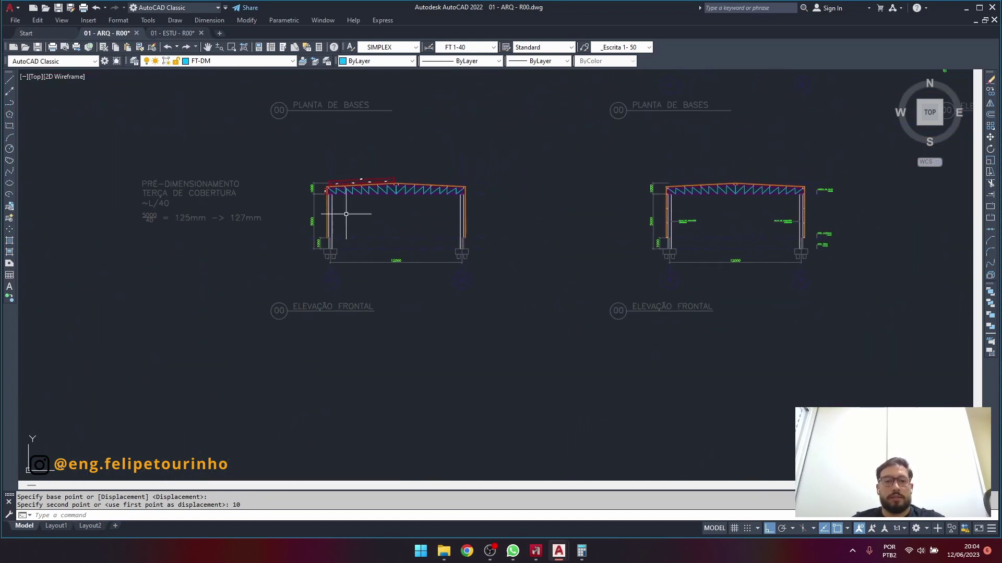
scroll(334, 234, up, 2)
mouse_move(332, 252)
middle_down()
mouse_move(454, 255)
mouse_move(425, 301)
middle_up()
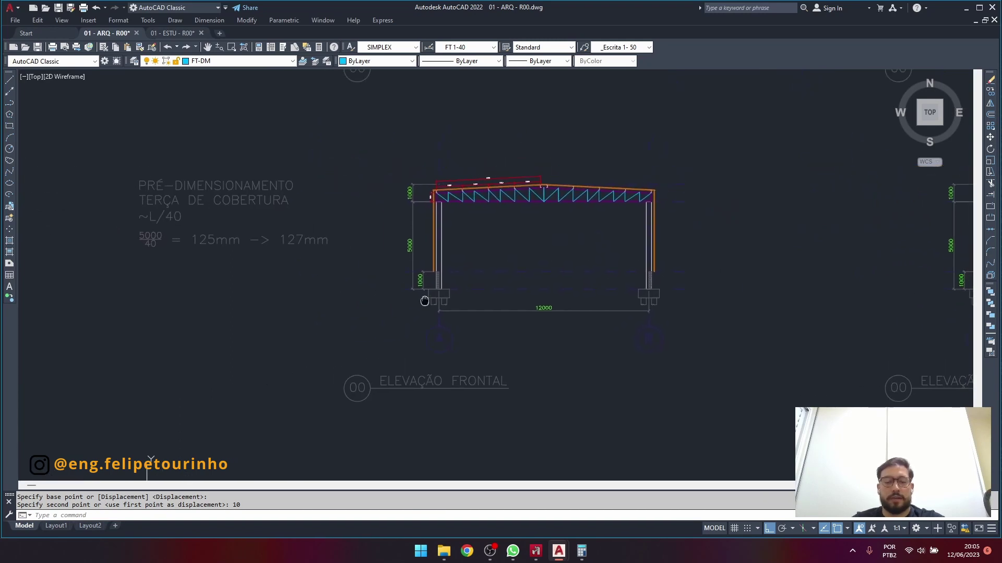
middle_drag(563, 218, 526, 216)
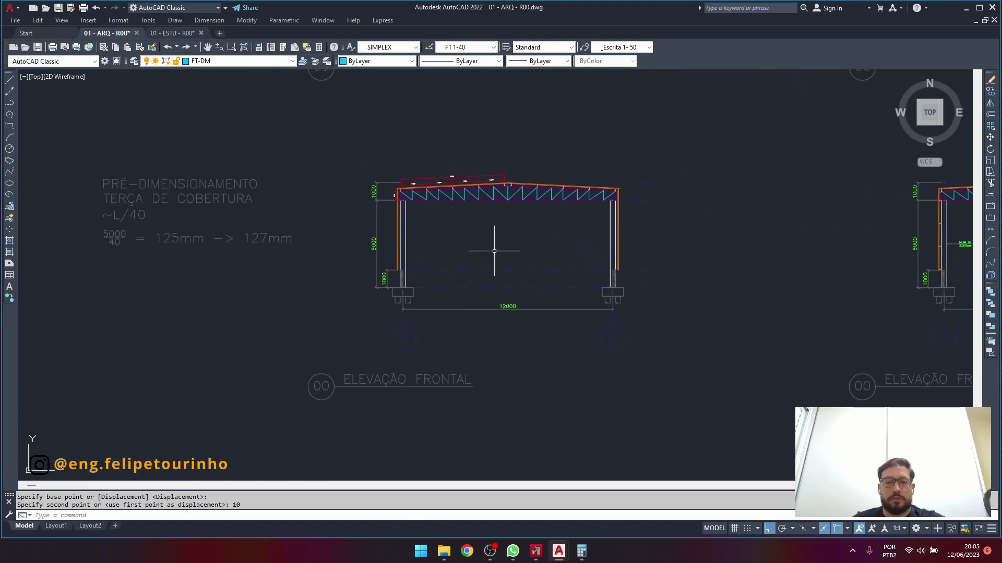
middle_drag(499, 272, 552, 272)
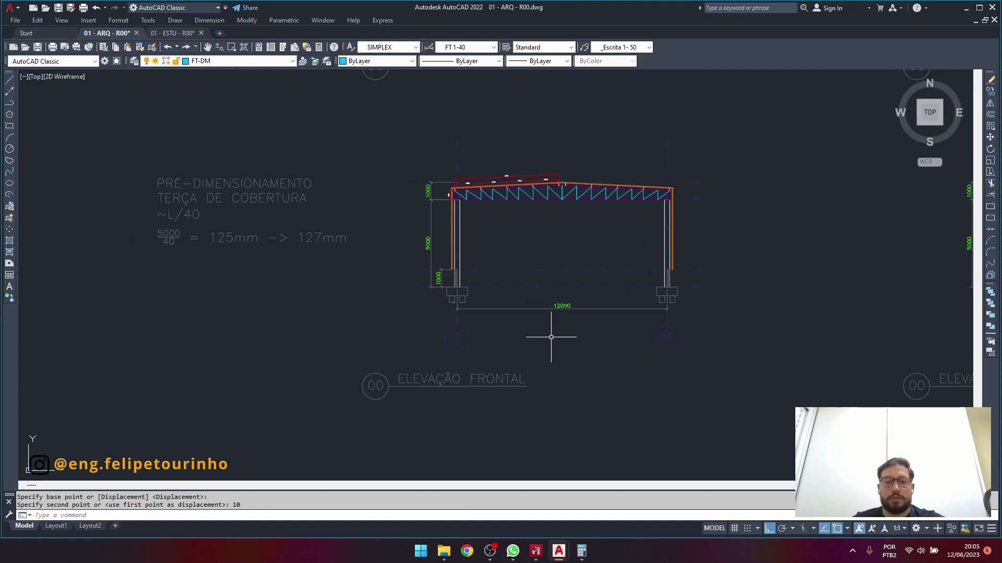
Copy the left eave purlin profile downward, placing its upper lip corner on the truss's top-left corner where the first diagonal starts.
scroll(438, 166, up, 10)
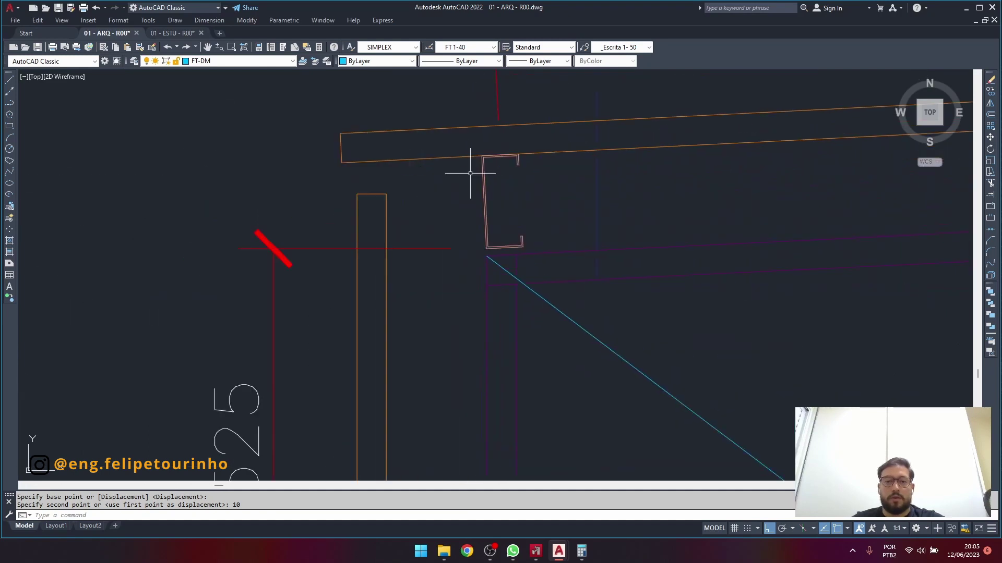
click(461, 141)
click(550, 271)
scroll(552, 274, down, 6)
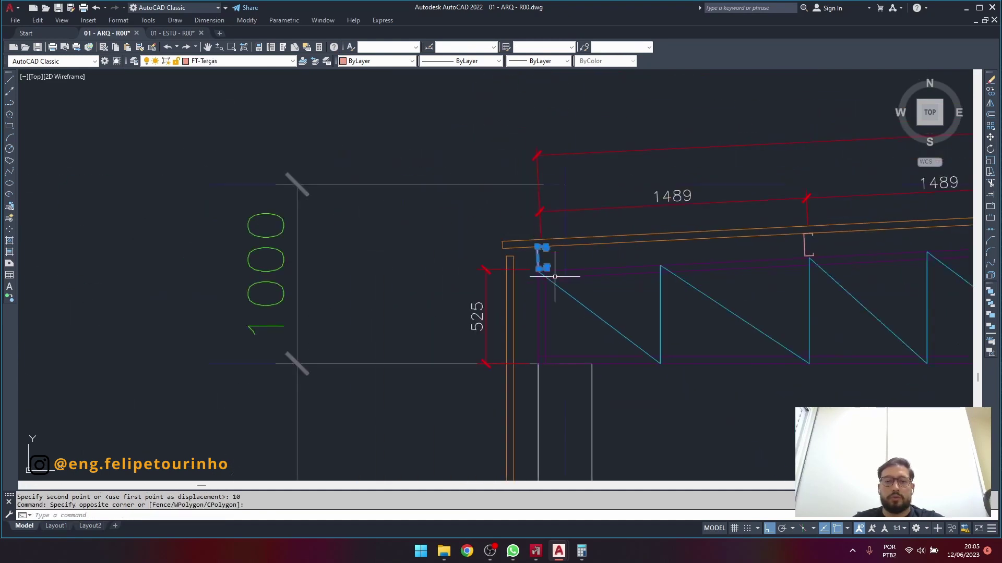
scroll(473, 179, up, 4)
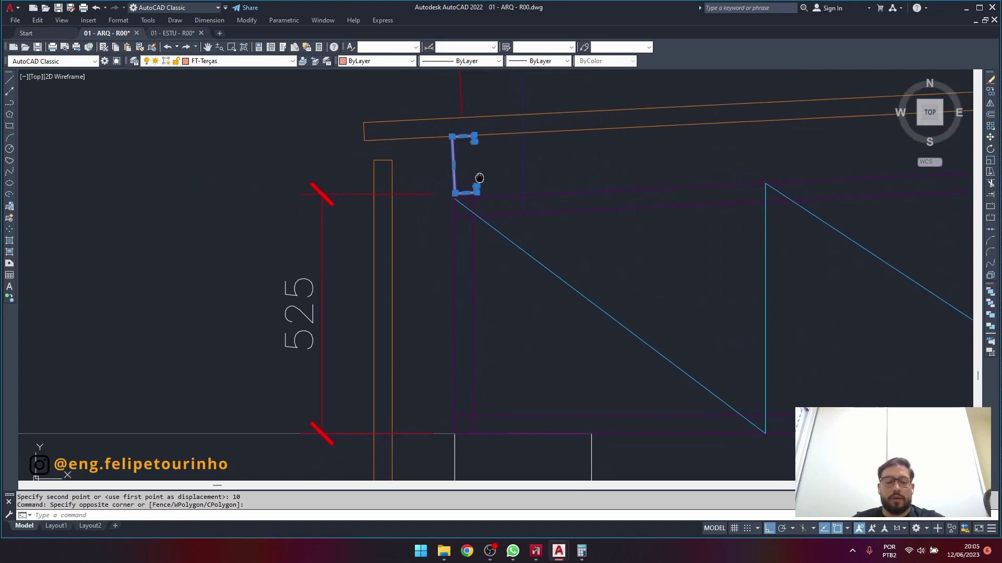
scroll(465, 201, up, 4)
text(co)
key(Return)
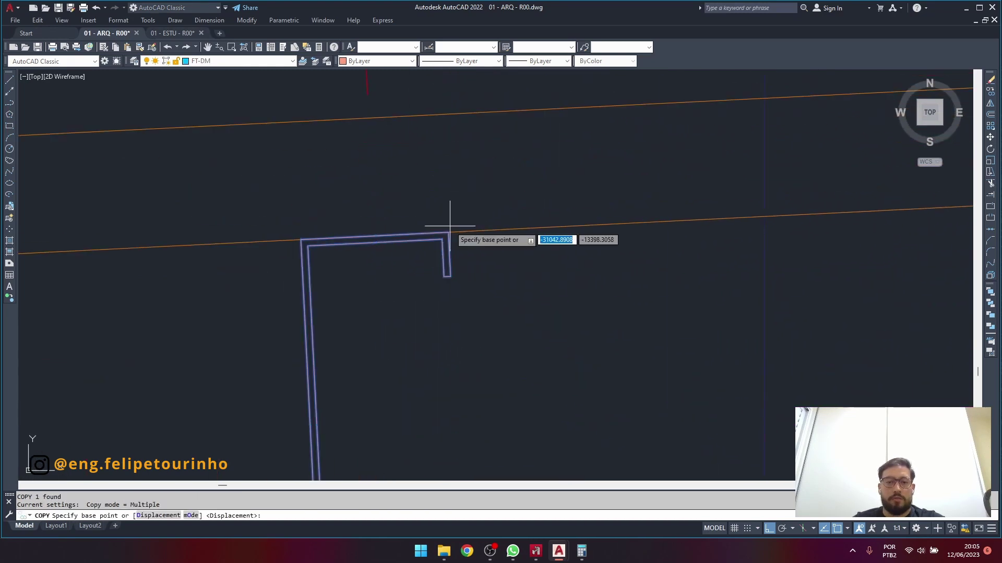
scroll(448, 231, down, 3)
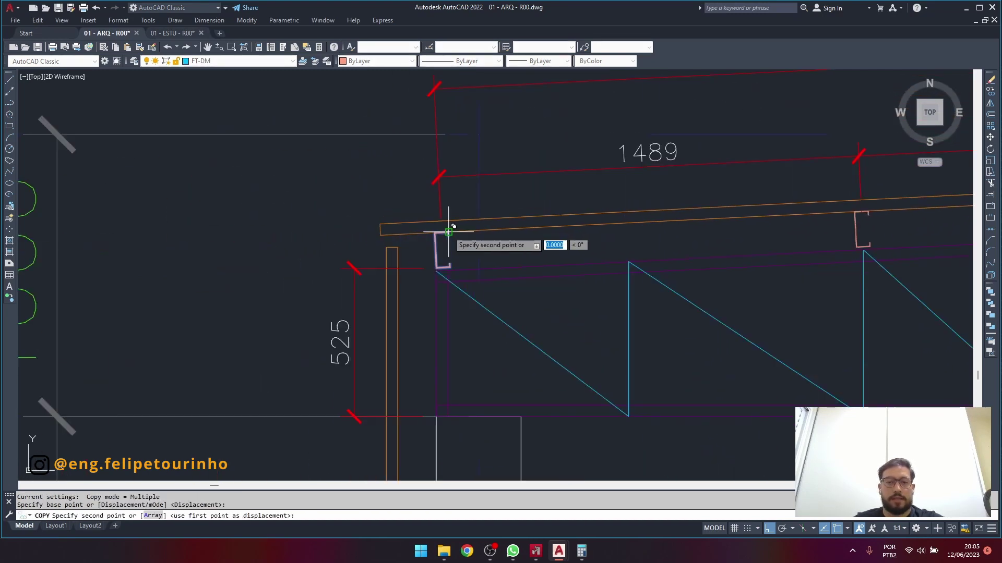
click(429, 273)
scroll(434, 265, up, 3)
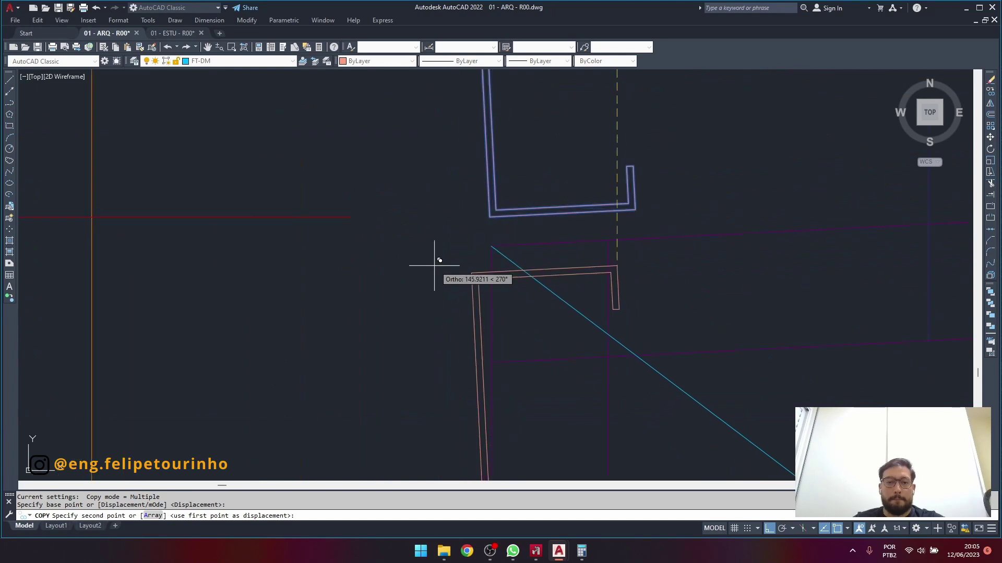
click(491, 245)
scroll(465, 261, down, 3)
key(Escape)
Rotate the copied eave profile about its upper lip corner by reference, aligning its upper flange vertically so the profile opens upward.
click(466, 261)
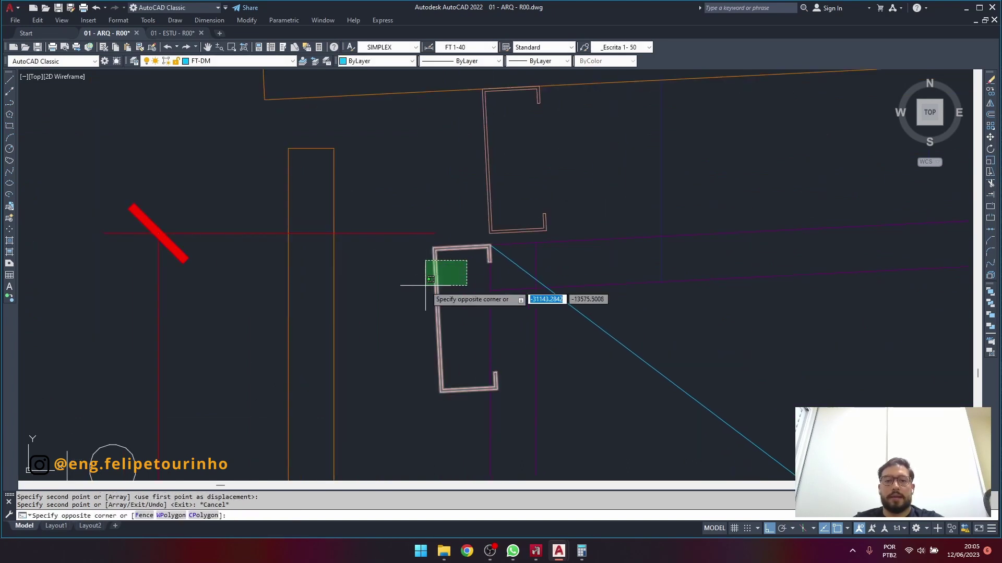
key(Escape)
click(441, 290)
click(427, 294)
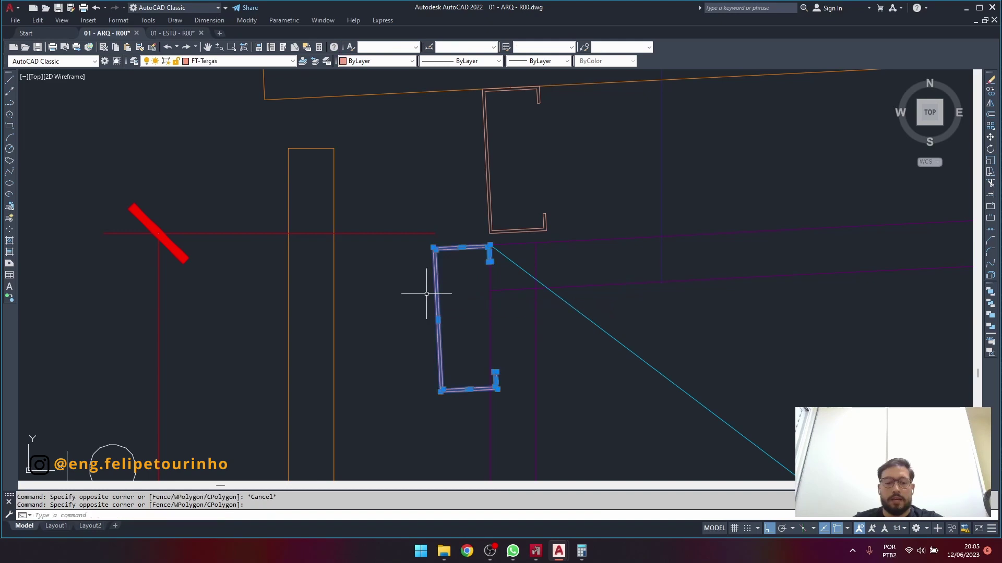
text(ro)
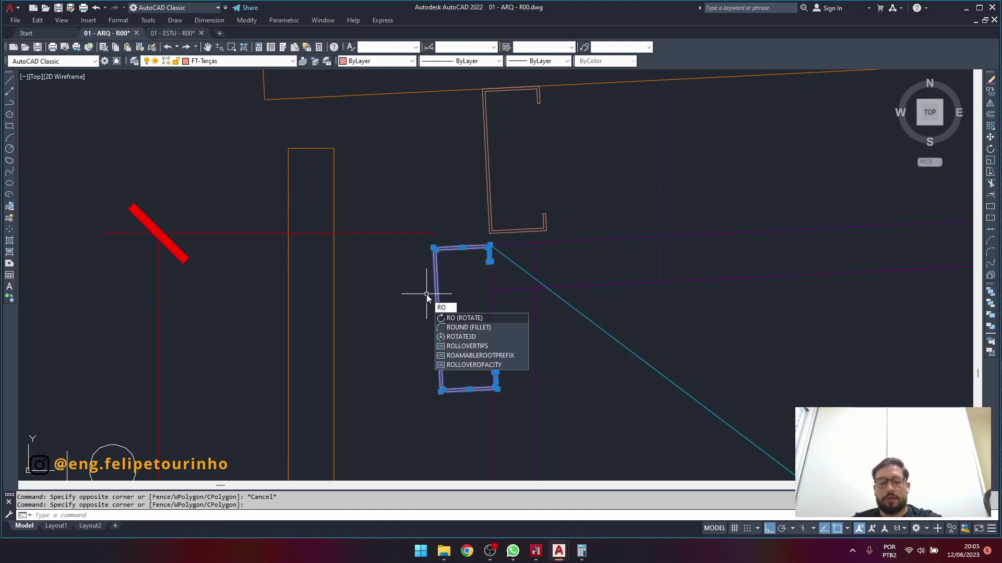
key(Return)
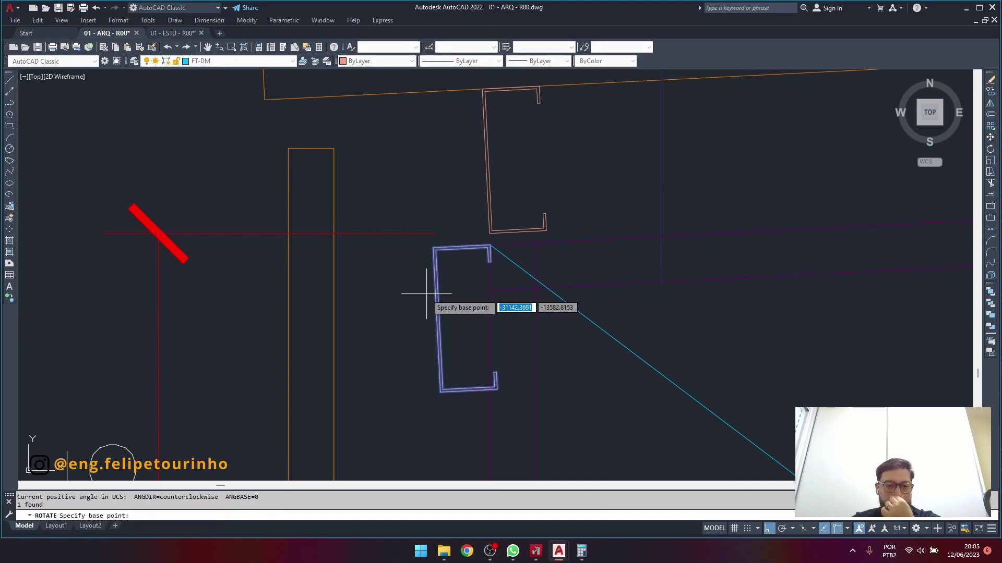
scroll(481, 261, up, 6)
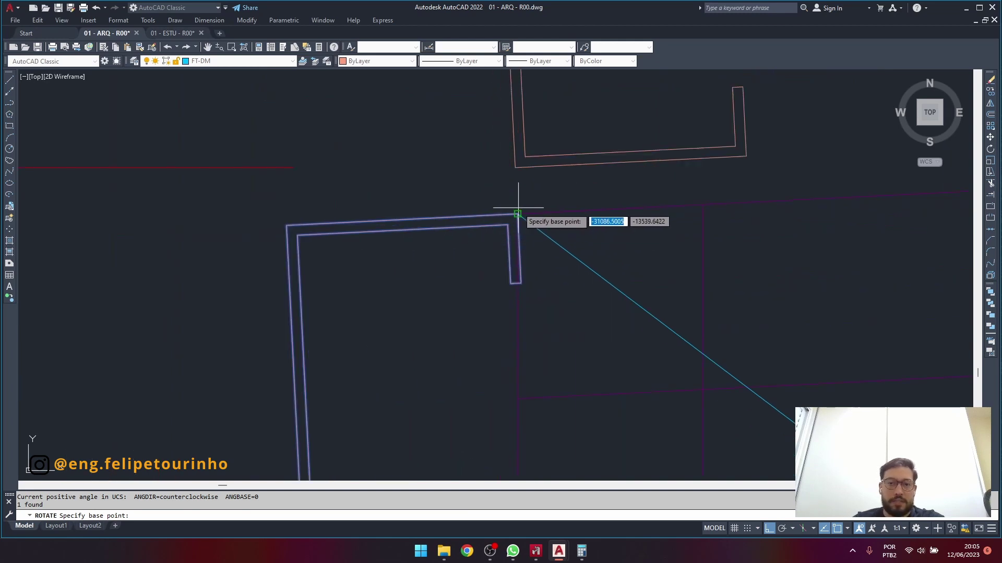
click(518, 213)
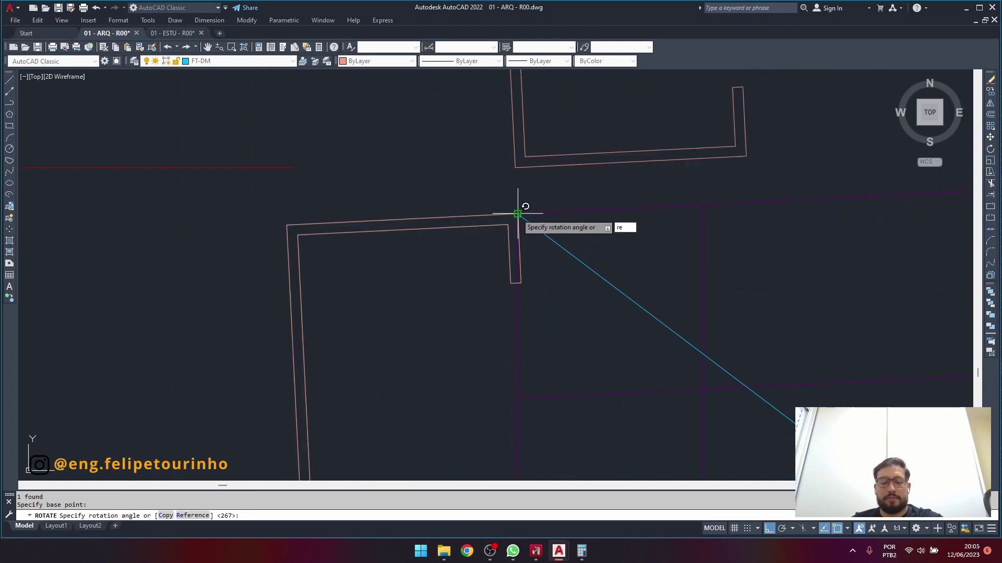
key(Return)
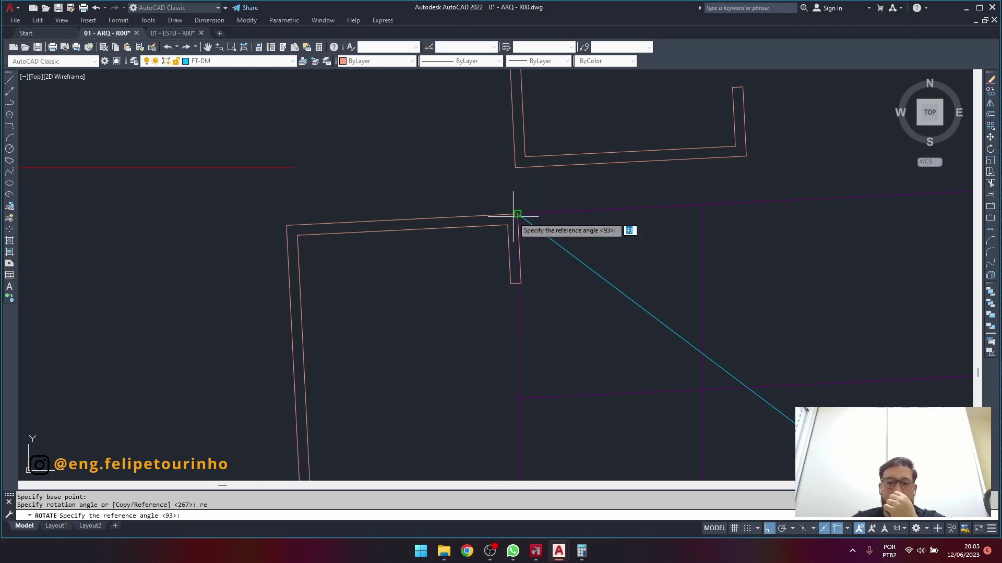
click(517, 213)
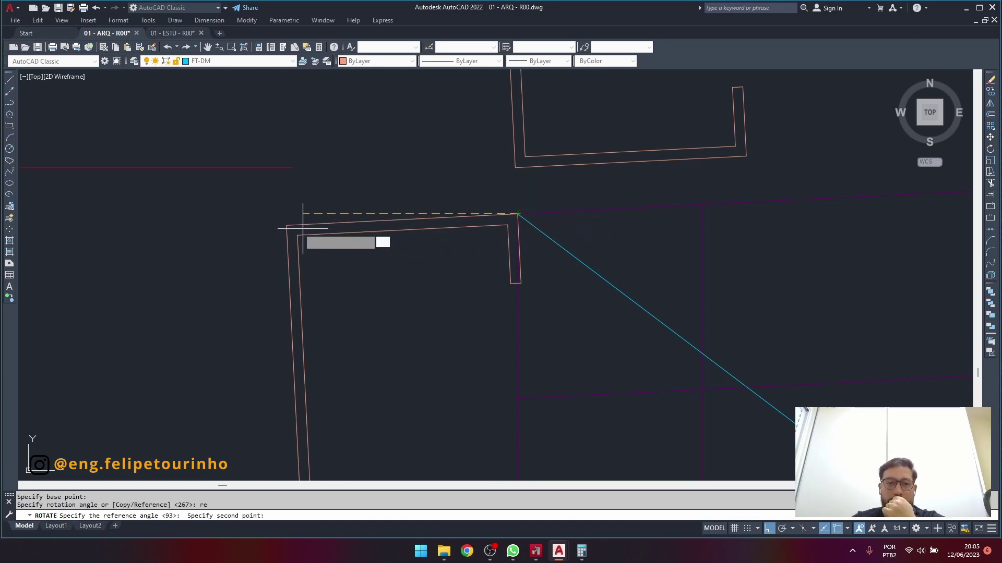
click(287, 225)
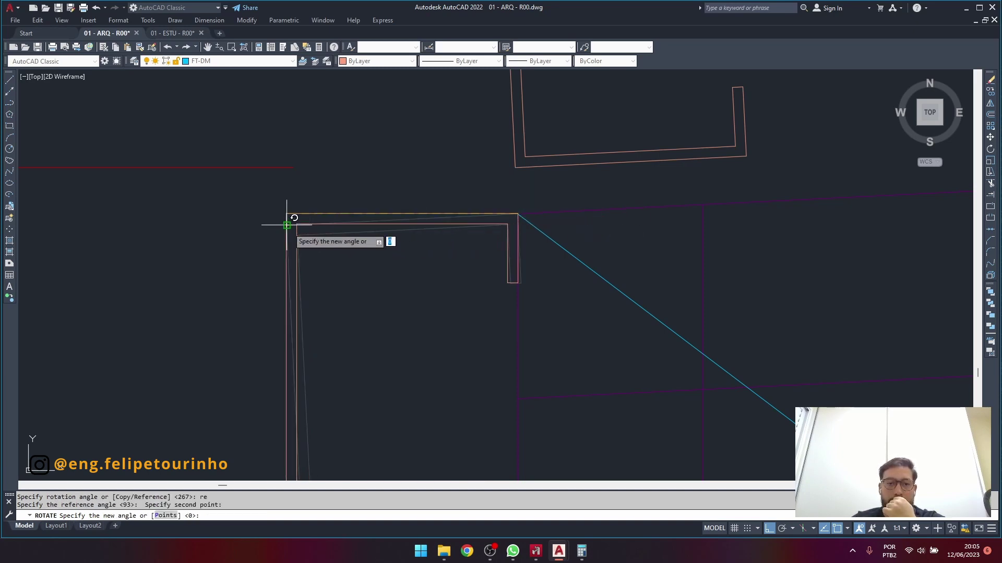
click(523, 398)
Move the rotated profile horizontally outward until its inner lower corner lies on the outer face of the truss's left end vertical.
mouse_move(523, 398)
middle_down()
mouse_move(644, 380)
mouse_move(547, 335)
mouse_move(646, 341)
middle_up()
scroll(508, 353, up, 6)
click(550, 329)
click(516, 320)
text(m)
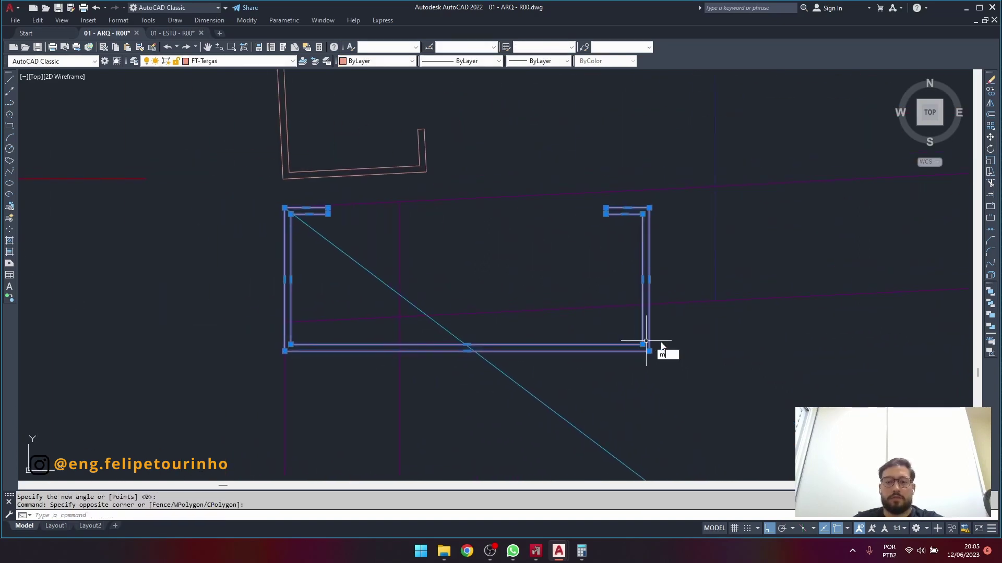
key(Return)
click(649, 351)
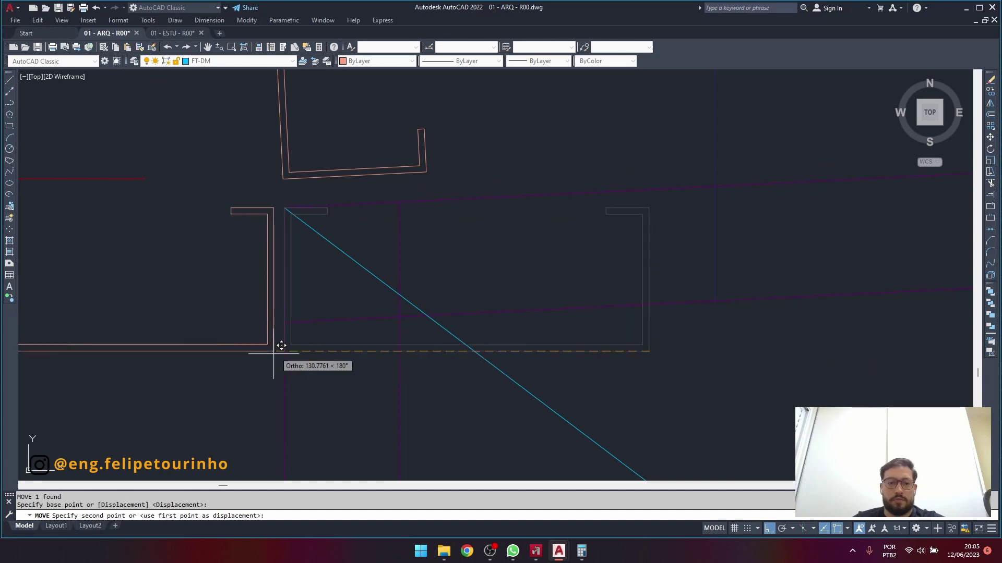
click(285, 351)
key(Escape)
scroll(286, 351, down, 6)
middle_drag(306, 349, 505, 223)
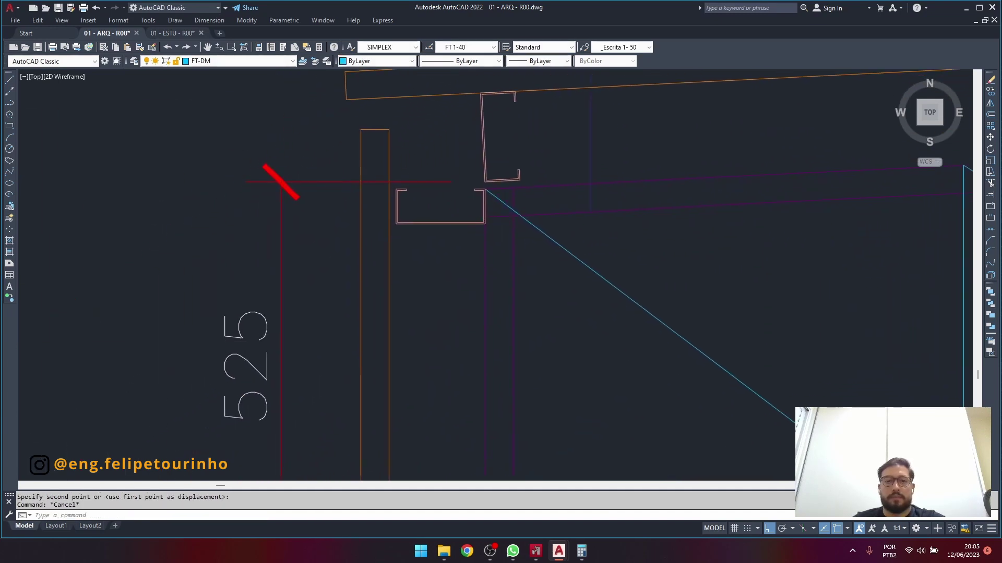
Measure the horizontal gap between the rotated profile's outer upper corner and the inner face of the left side cladding.
scroll(432, 193, up, 2)
middle_drag(432, 193, 492, 251)
scroll(425, 238, up, 6)
text(di)
key(Return)
click(458, 264)
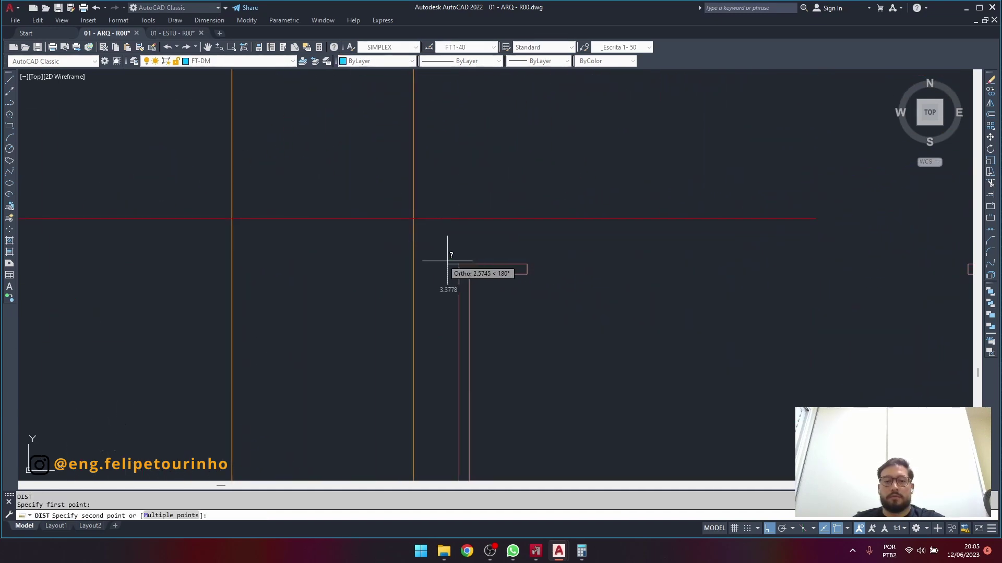
click(413, 263)
middle_drag(414, 264, 293, 204)
scroll(449, 238, up, 2)
middle_drag(449, 239, 581, 248)
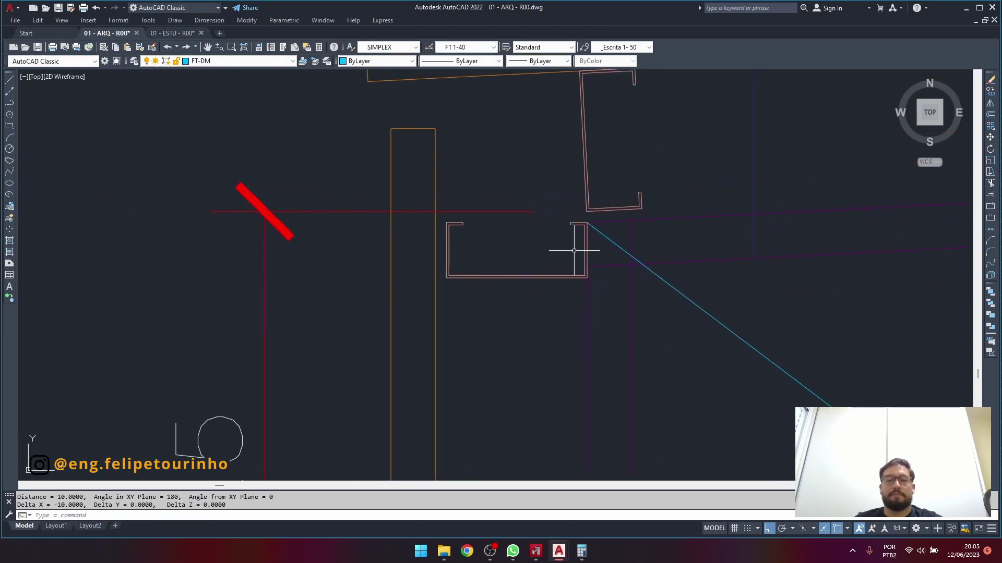
Move the rotated profile 10 mm outward, away from the truss and towards the left side cladding.
scroll(554, 228, up, 2)
click(564, 243)
click(536, 307)
middle_drag(544, 358, 609, 300)
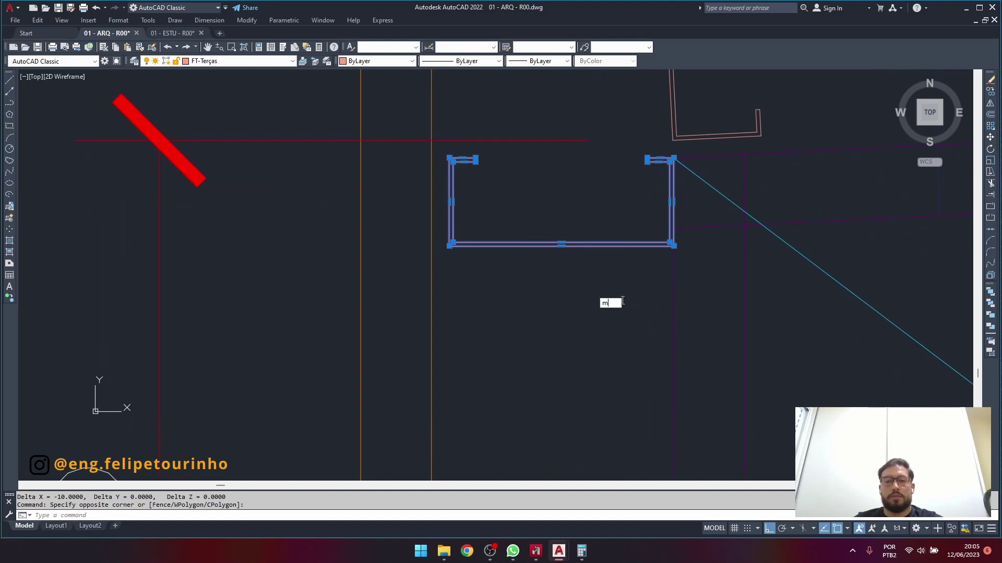
key(m)
key(space)
click(645, 300)
text(10)
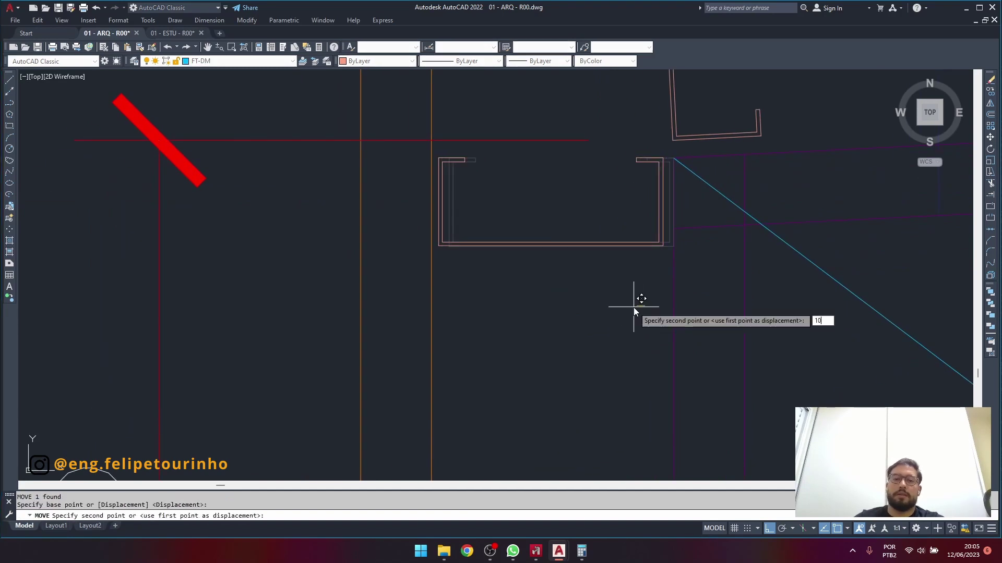
key(Return)
key(Escape)
scroll(485, 223, down, 4)
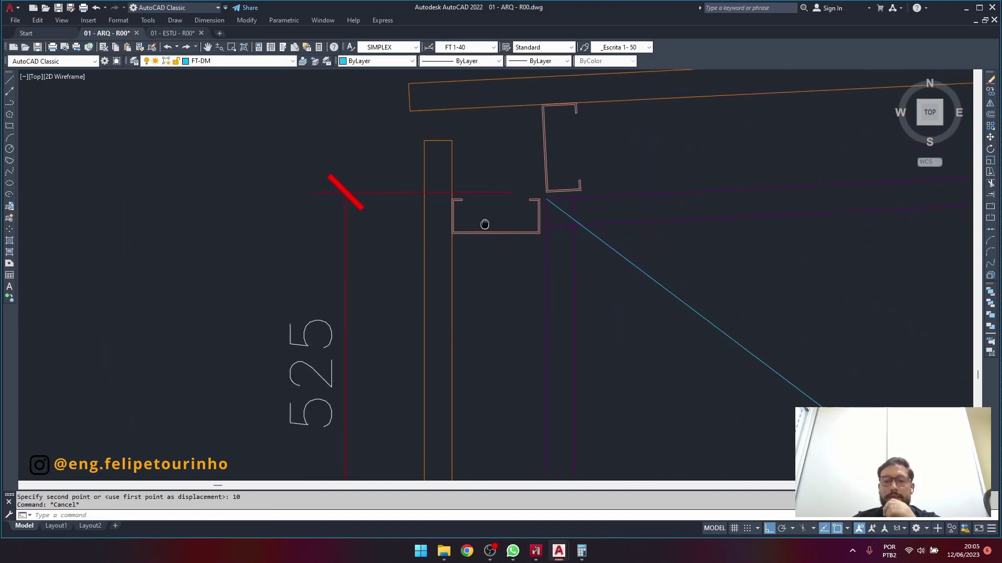
Examine how the rotated profile fits between the side cladding and the truss end at the left eave.
middle_drag(485, 224, 447, 206)
scroll(446, 204, down, 2)
scroll(446, 204, up, 2)
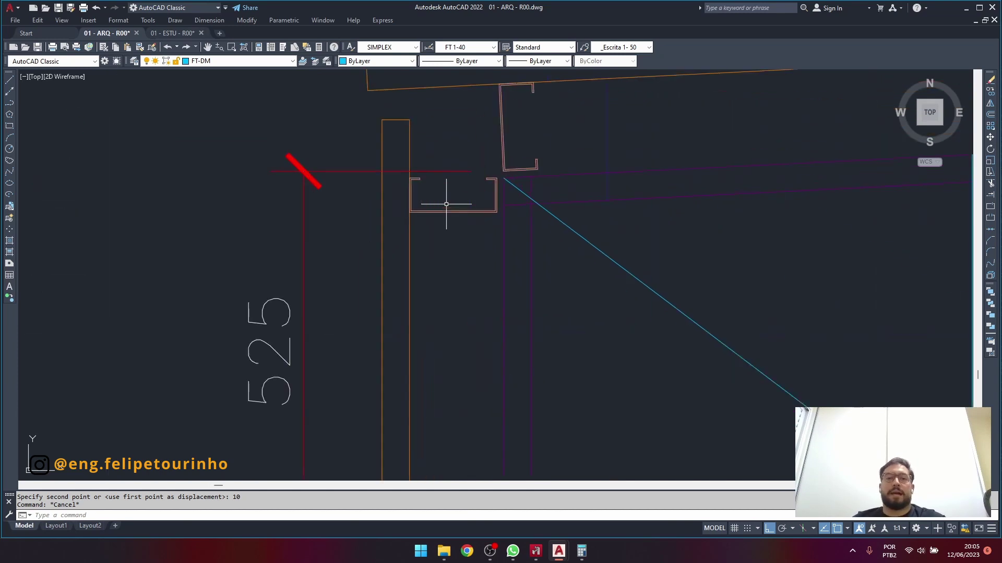
scroll(449, 198, down, 3)
scroll(413, 168, up, 1)
scroll(433, 162, down, 3)
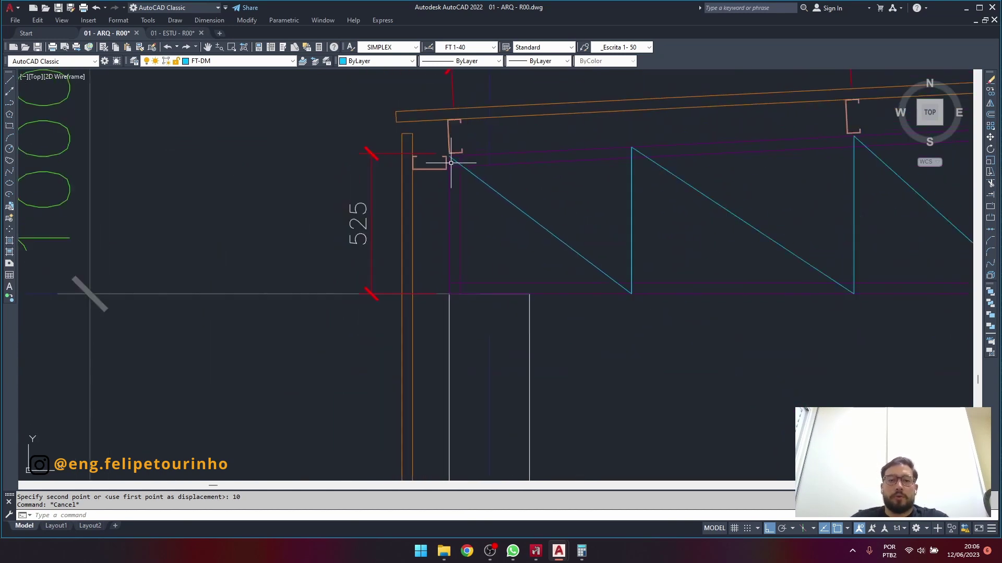
scroll(447, 156, up, 6)
click(447, 152)
click(402, 207)
right_click(402, 207)
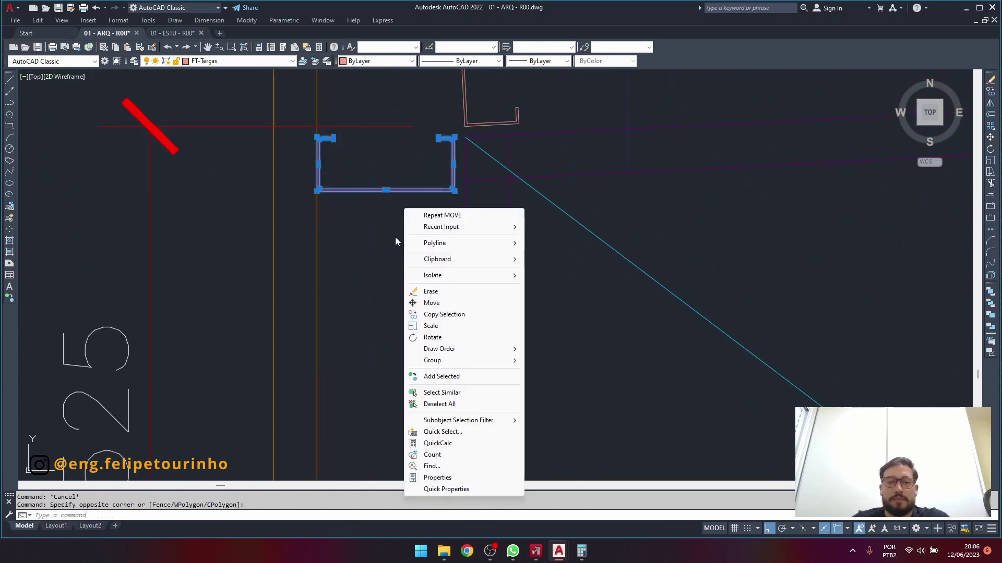
key(Escape)
scroll(399, 199, down, 5)
scroll(409, 193, up, 3)
scroll(389, 181, up, 1)
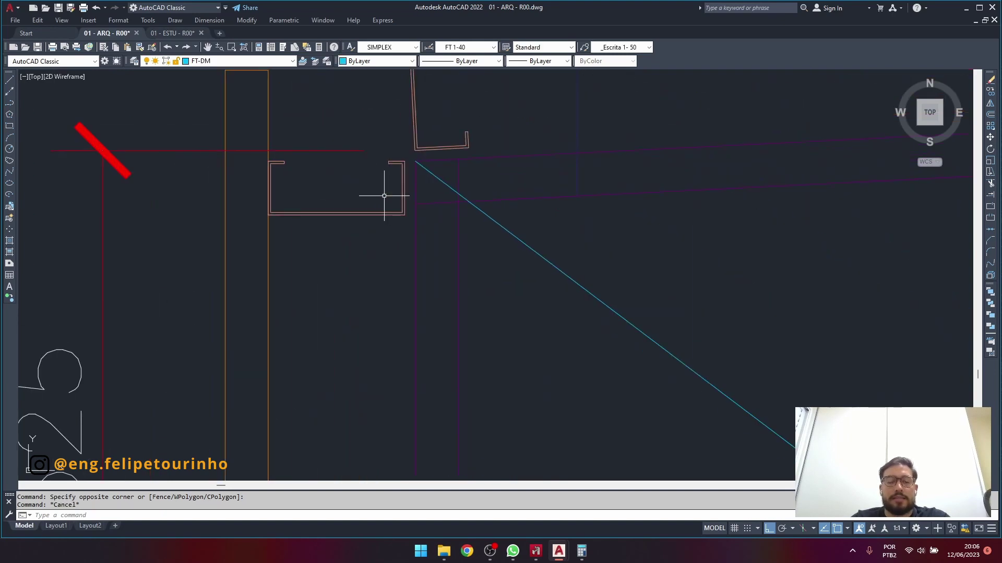
scroll(385, 196, down, 4)
scroll(376, 193, up, 2)
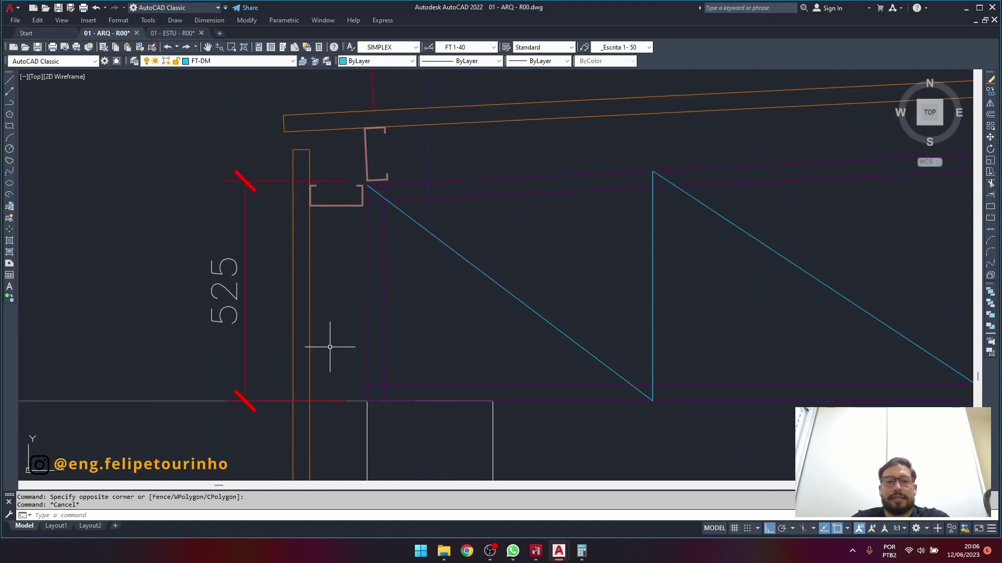
Erase the 525 height dimension beside the truss's left end.
click(264, 201)
click(218, 242)
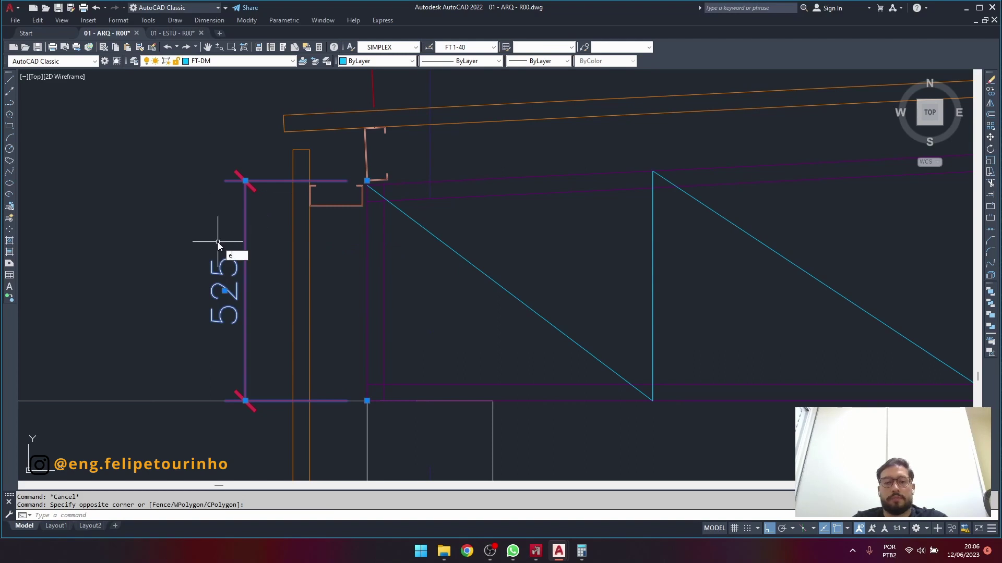
key(Return)
middle_drag(358, 284, 386, 251)
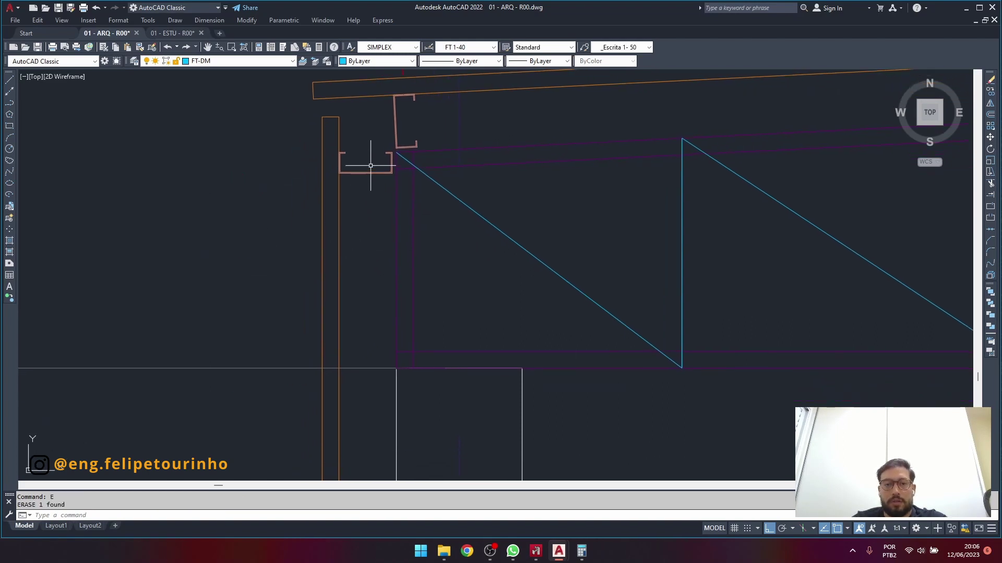
middle_drag(370, 164, 426, 158)
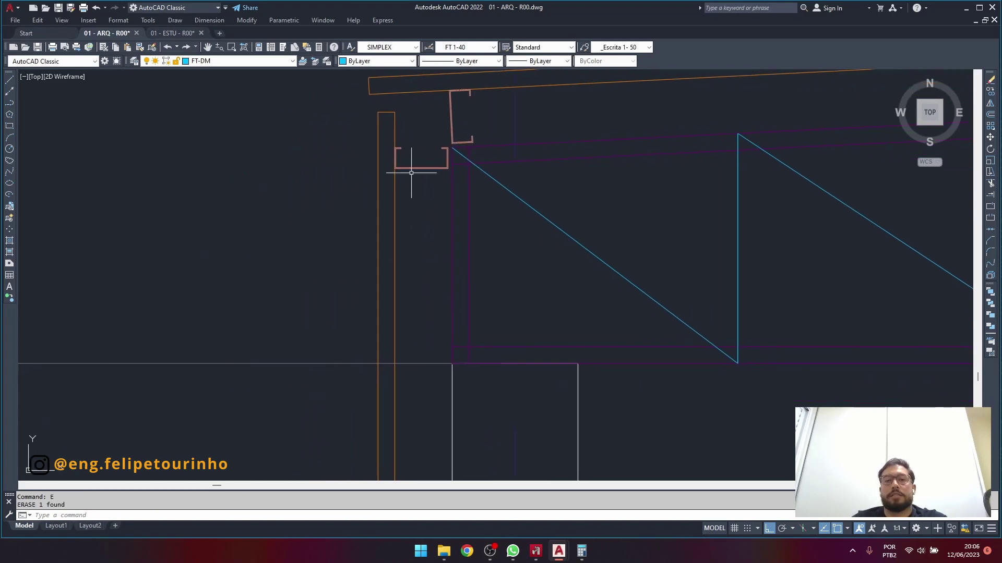
Copy the side profile straight down, using the truss's top-left corner as base point and the column's top-left corner as destination.
click(356, 130)
click(495, 199)
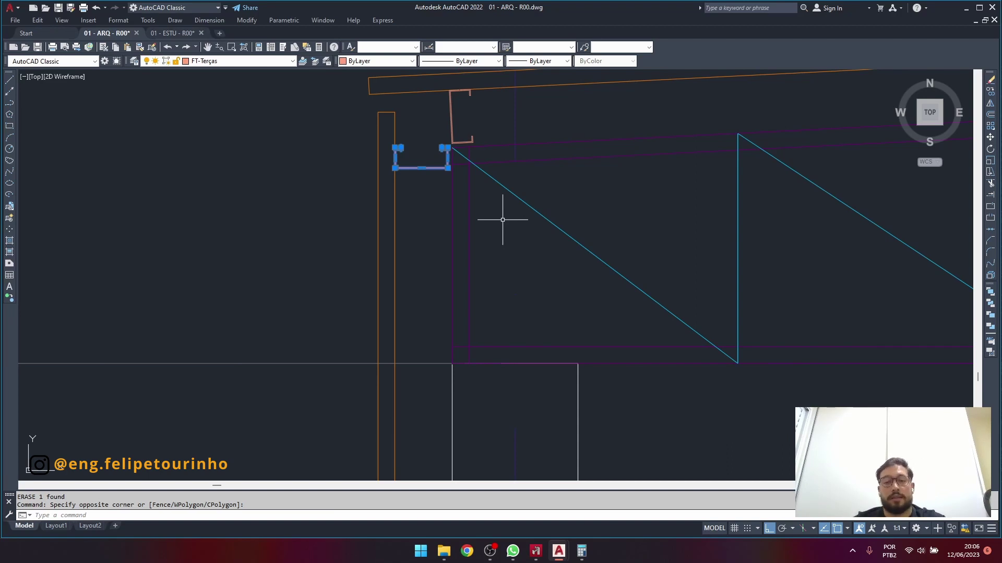
scroll(449, 128, up, 5)
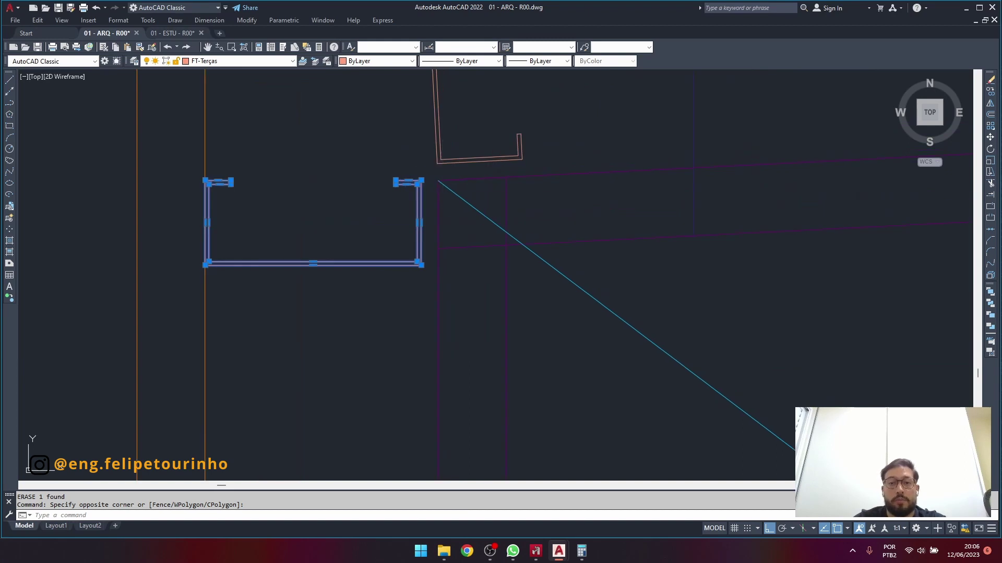
text(co)
key(space)
click(438, 181)
scroll(438, 183, down, 7)
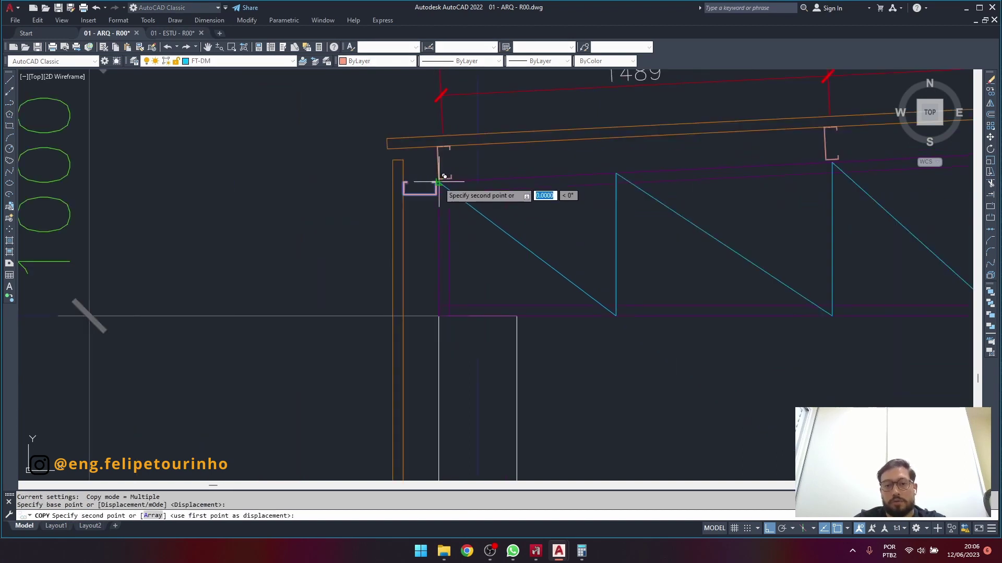
scroll(438, 318, up, 5)
click(438, 291)
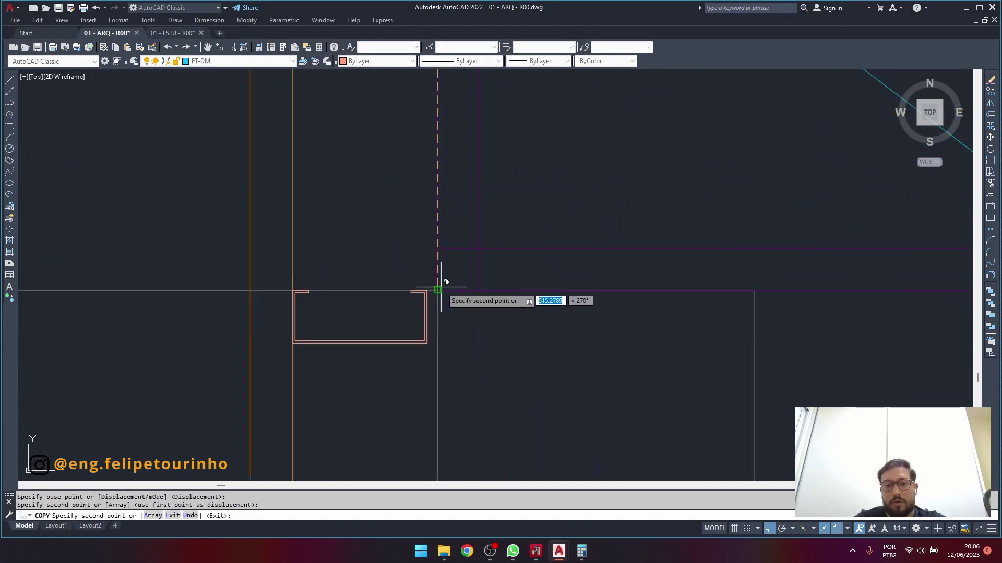
key(Escape)
scroll(360, 261, down, 4)
middle_drag(353, 260, 358, 252)
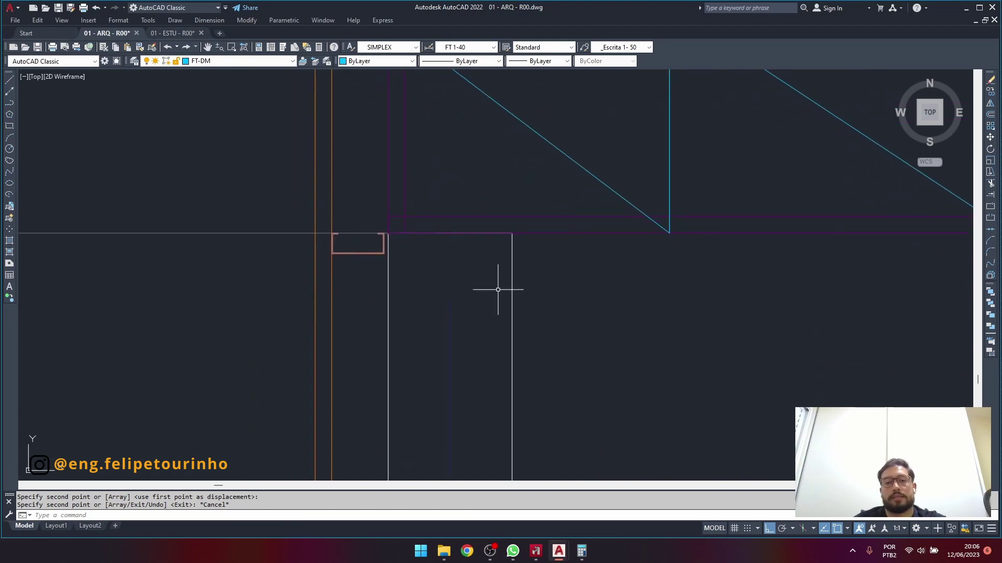
Mirror the profile at the column top about its horizontal mid-height axis, erasing the source, so its open side faces down.
scroll(387, 229, up, 4)
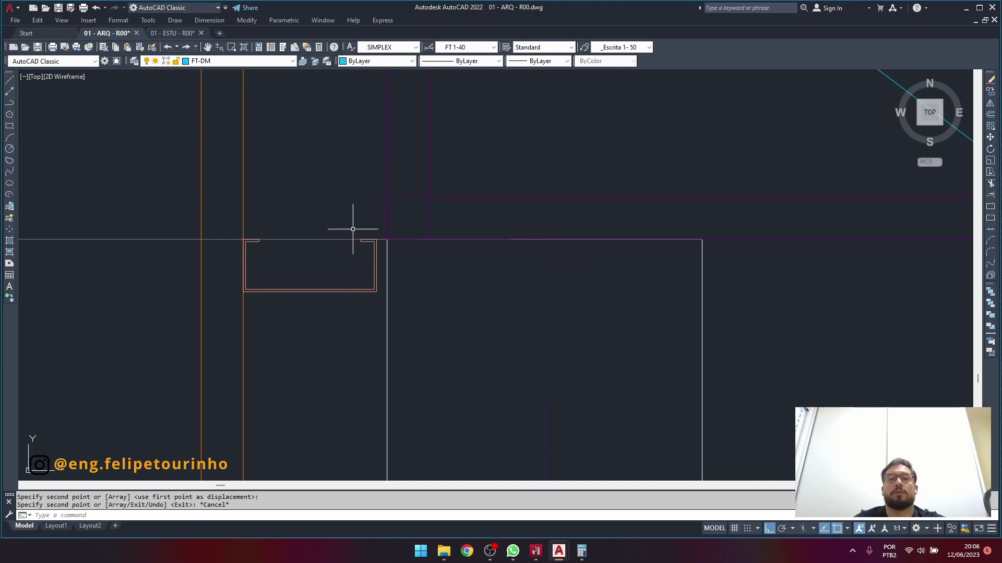
scroll(353, 229, down, 5)
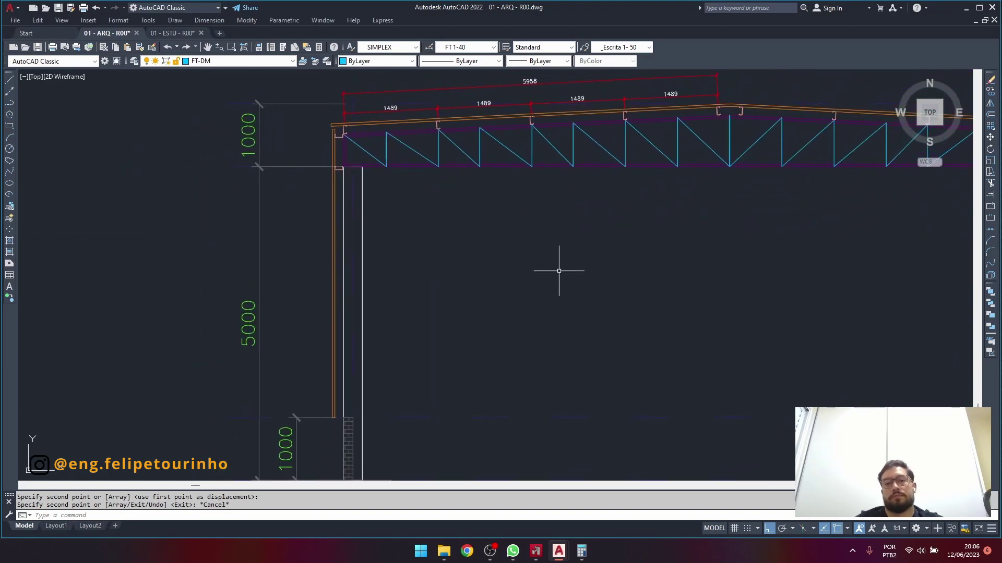
scroll(348, 162, up, 10)
click(232, 156)
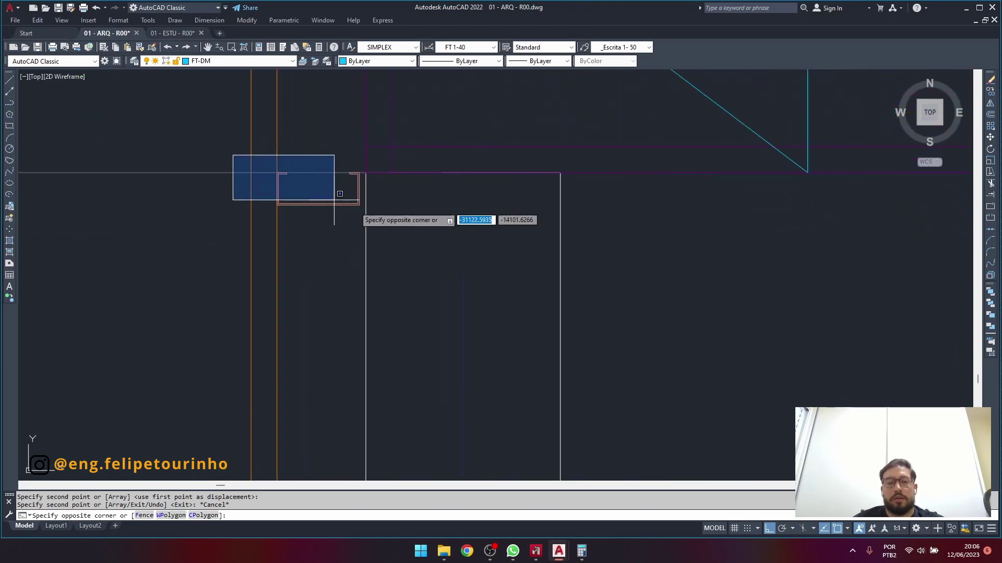
click(388, 216)
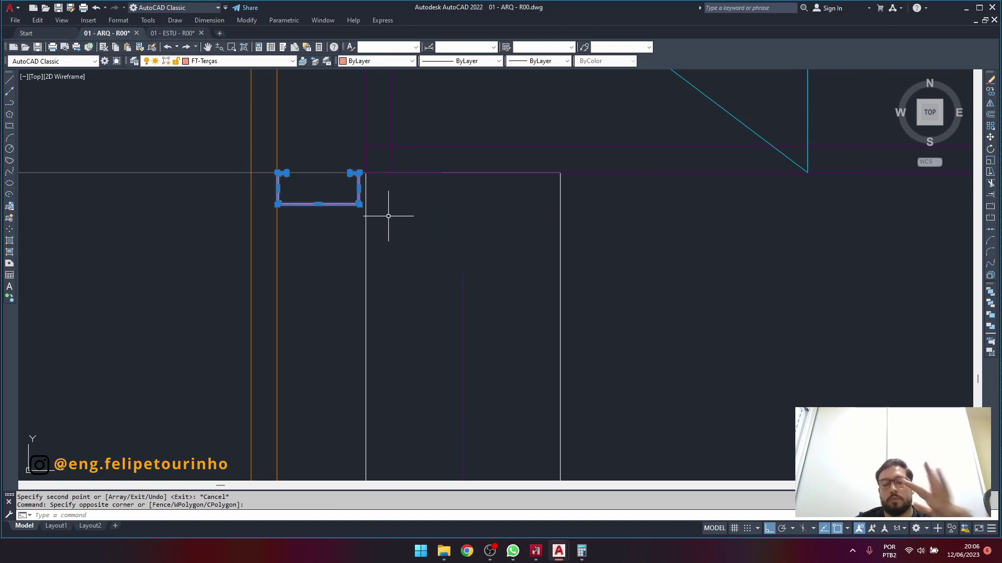
scroll(388, 216, down, 2)
middle_drag(376, 228, 242, 350)
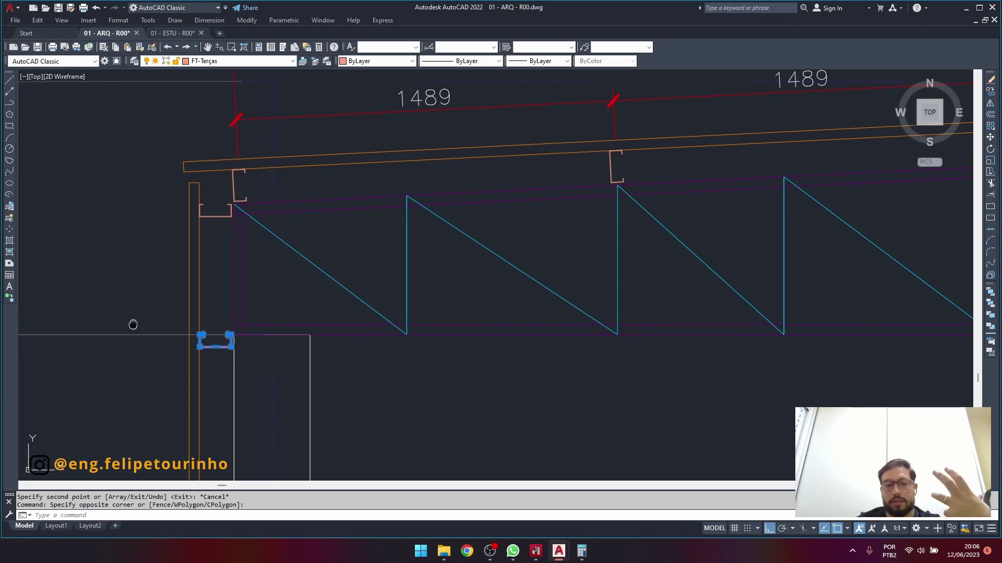
middle_drag(134, 324, 309, 301)
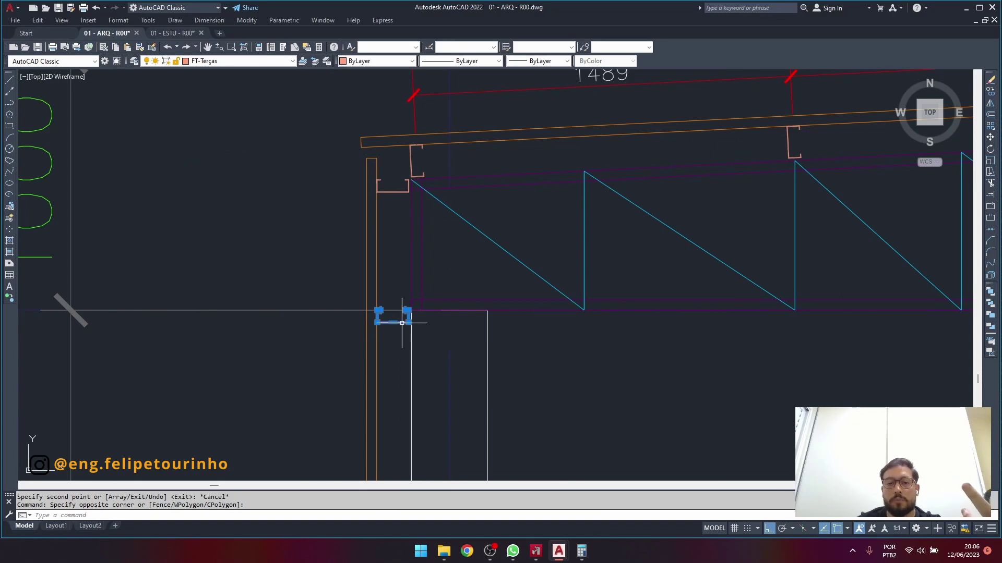
text(mi)
key(Return)
scroll(402, 323, up, 5)
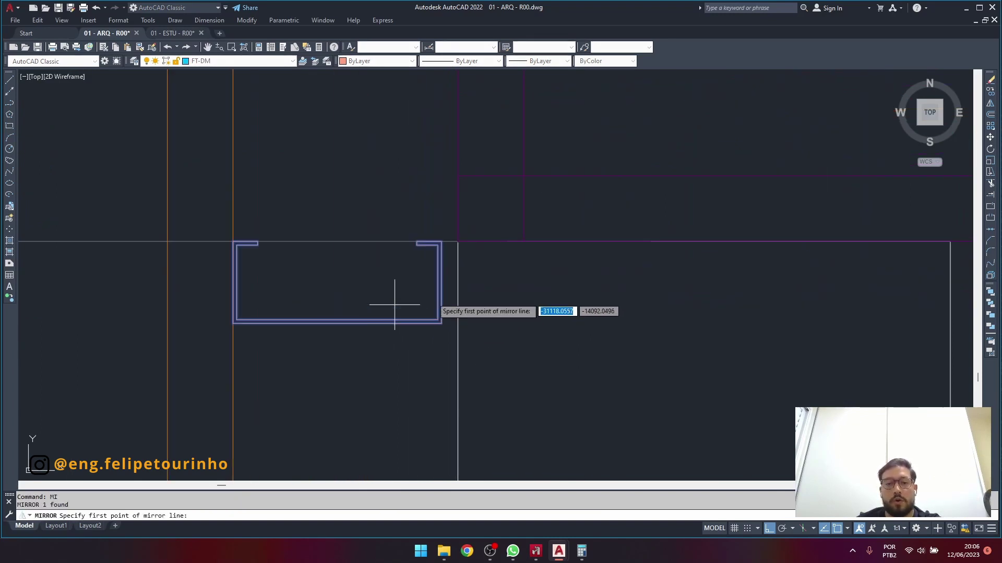
click(233, 282)
click(98, 292)
text(y)
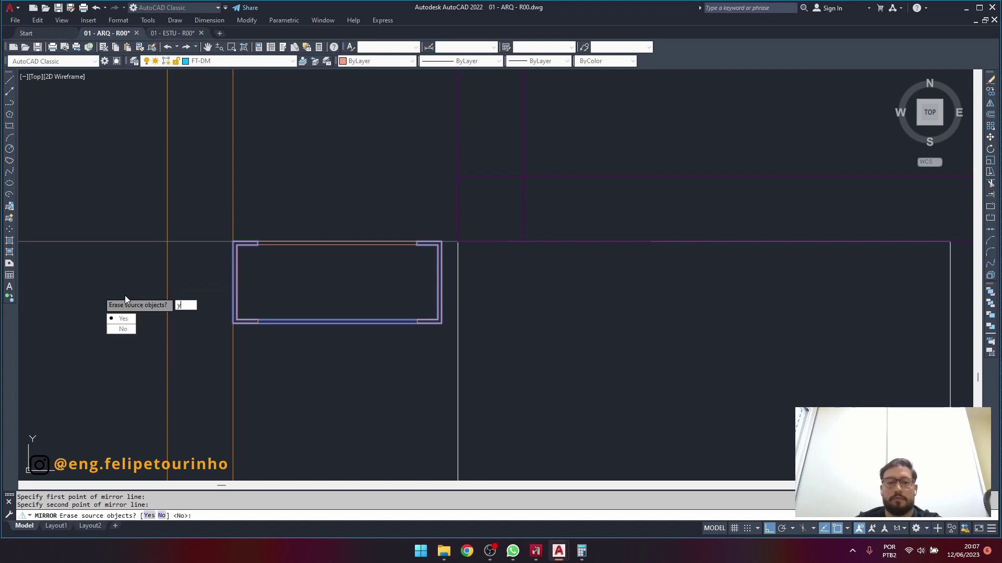
key(Return)
key(Escape)
Copy the flipped profile straight down, using the column's top-left corner as base point and the masonry wall's top-left corner as destination.
middle_drag(254, 245, 246, 239)
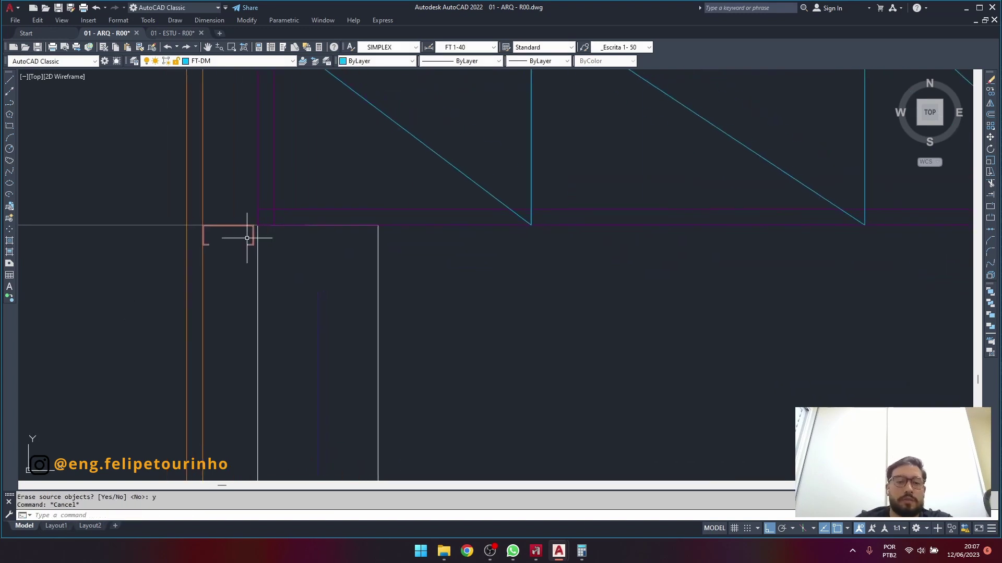
scroll(309, 243, down, 2)
middle_drag(321, 245, 386, 151)
scroll(385, 151, down, 1)
scroll(382, 149, up, 5)
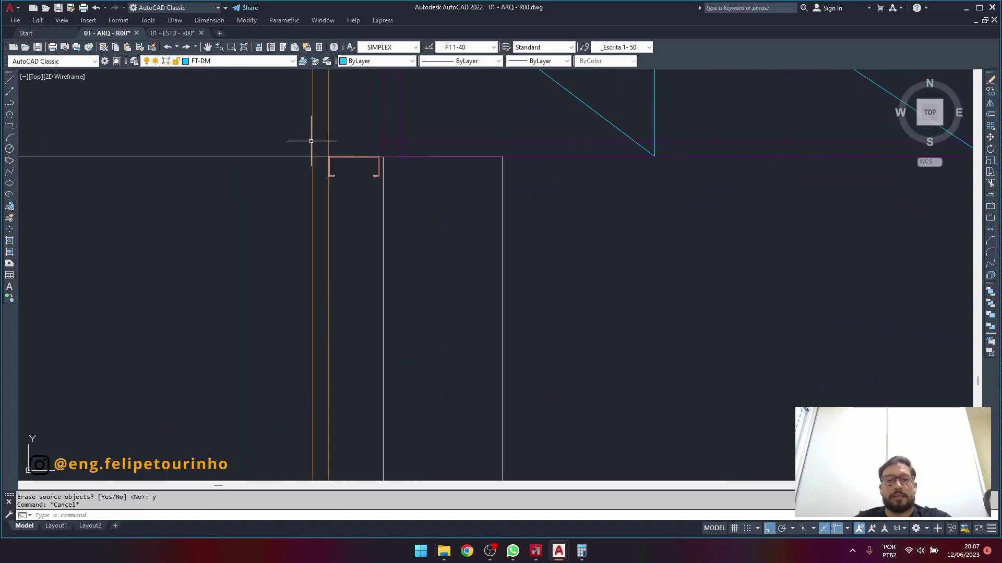
click(296, 142)
click(398, 176)
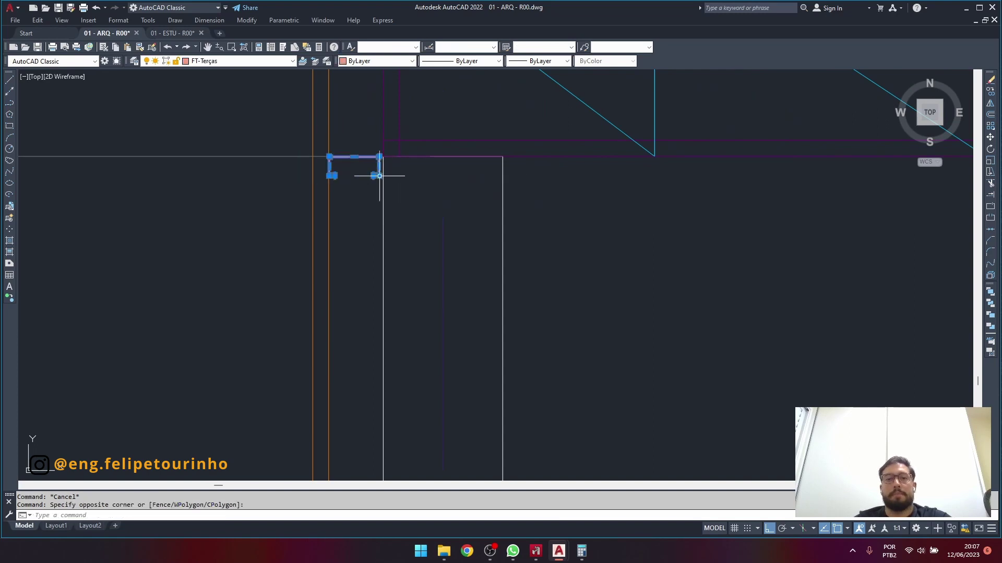
scroll(525, 179, down, 2)
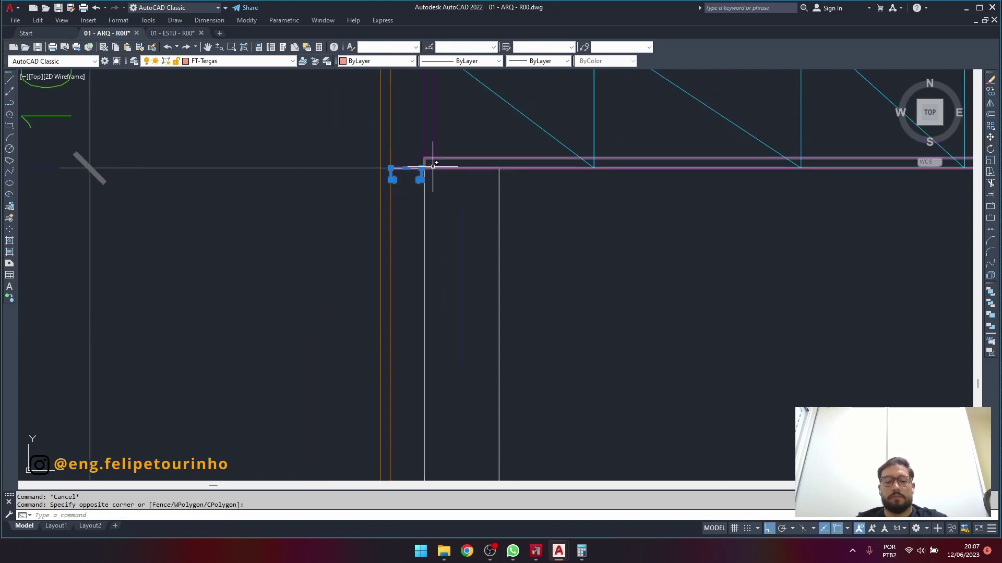
text(co)
key(space)
scroll(423, 168, up, 8)
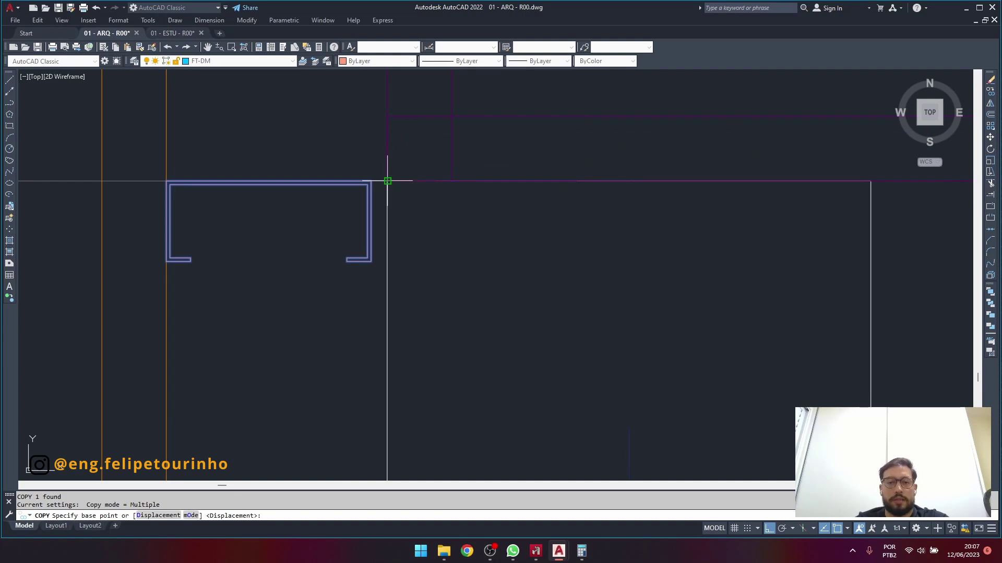
click(389, 176)
scroll(392, 175, down, 6)
scroll(386, 417, up, 6)
scroll(386, 436, up, 6)
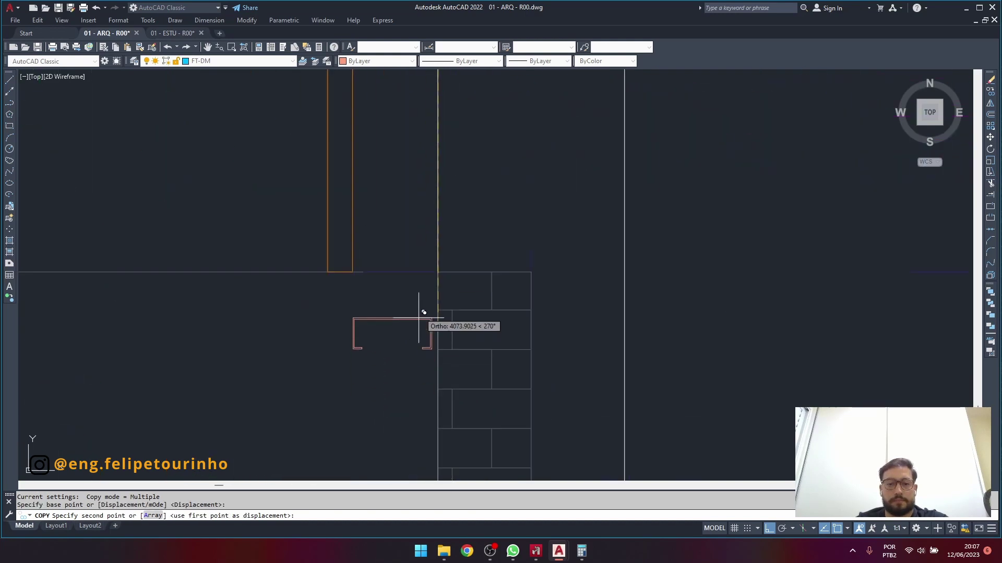
click(438, 272)
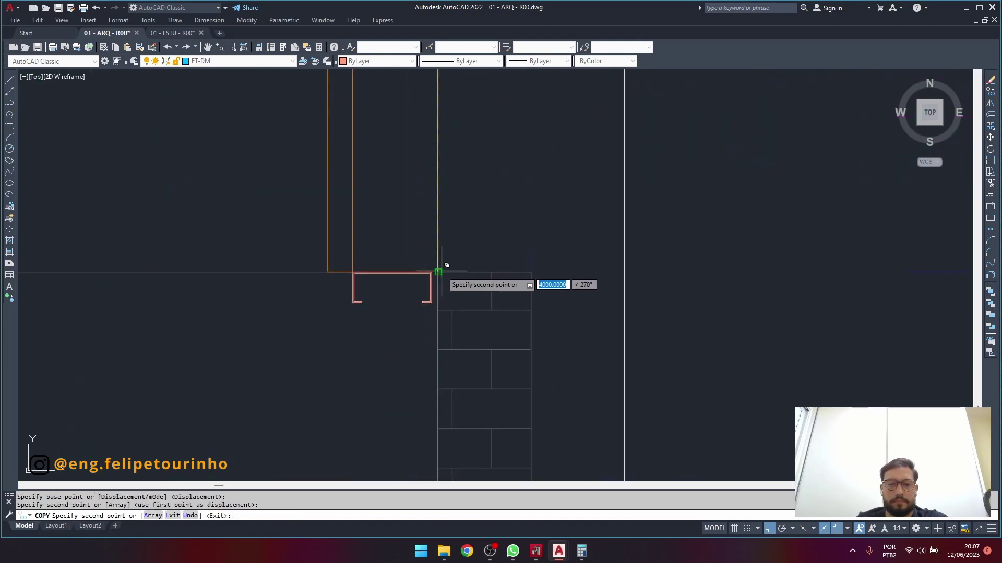
key(Escape)
Move the copied lower profile straight up so that it sits above the masonry wall's top level.
scroll(339, 276, up, 2)
click(291, 246)
click(502, 339)
scroll(493, 324, up, 2)
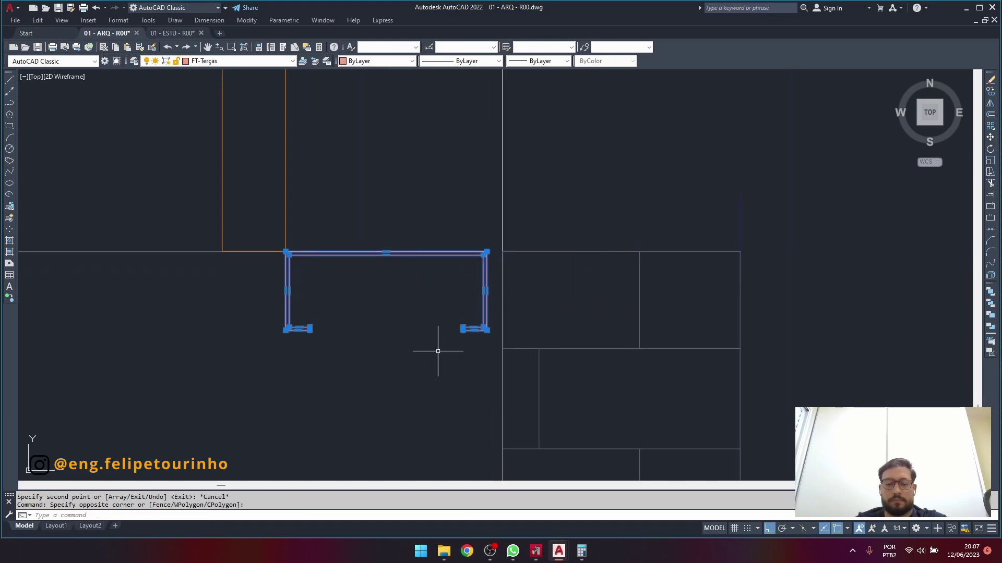
text(m)
key(Return)
click(488, 319)
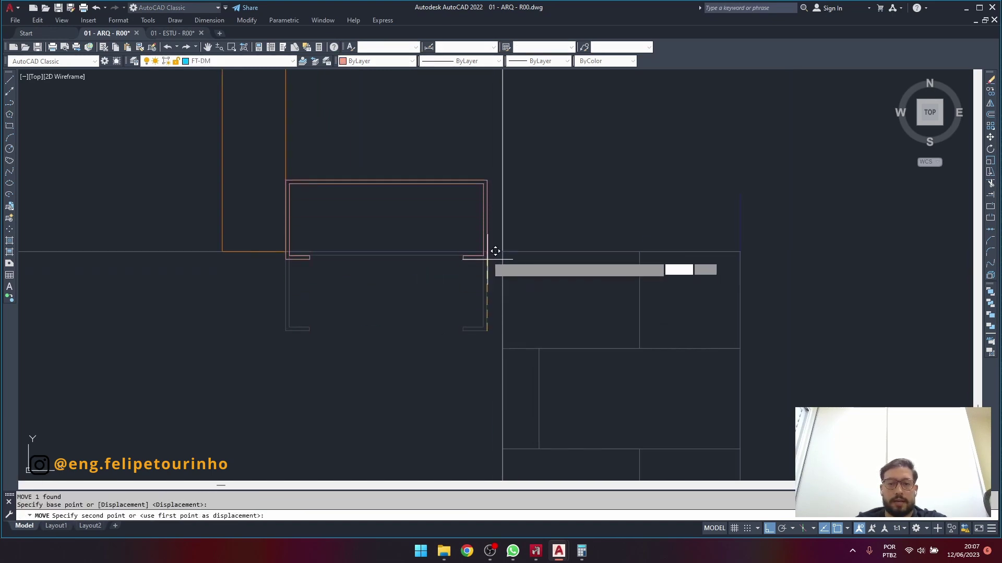
click(490, 251)
key(Escape)
Move the lower profile by its bottom-right outer corner to align its underside exactly with the masonry wall's top line.
scroll(459, 252, down, 5)
scroll(462, 246, up, 10)
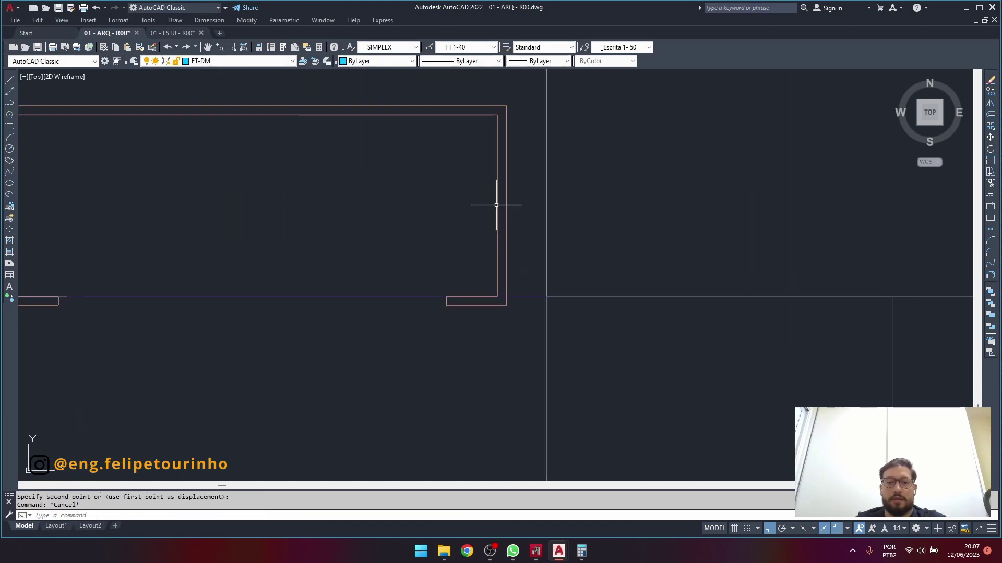
click(522, 95)
click(481, 209)
middle_drag(484, 220, 511, 289)
text(m)
key(Return)
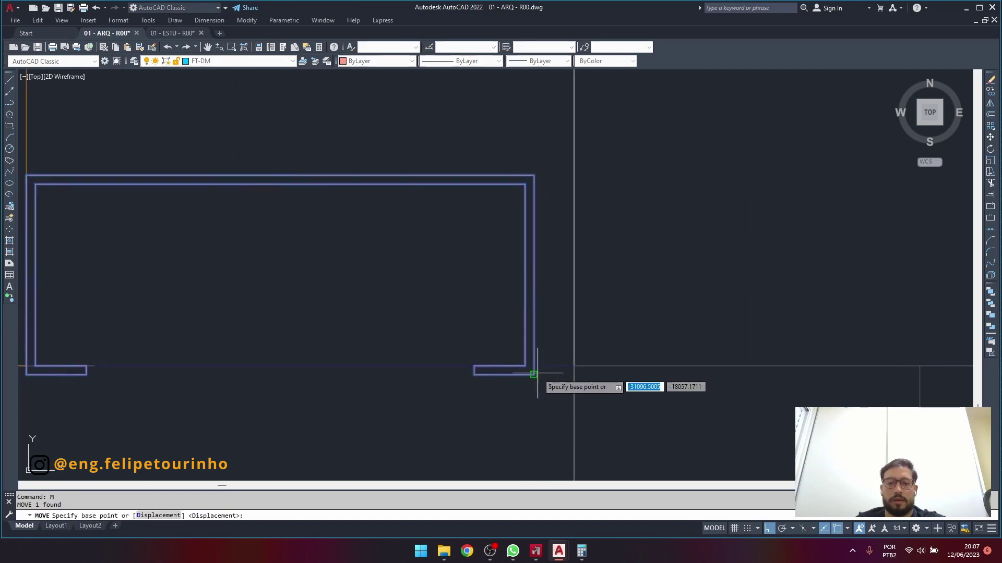
click(533, 374)
scroll(534, 375, down, 3)
key(Escape)
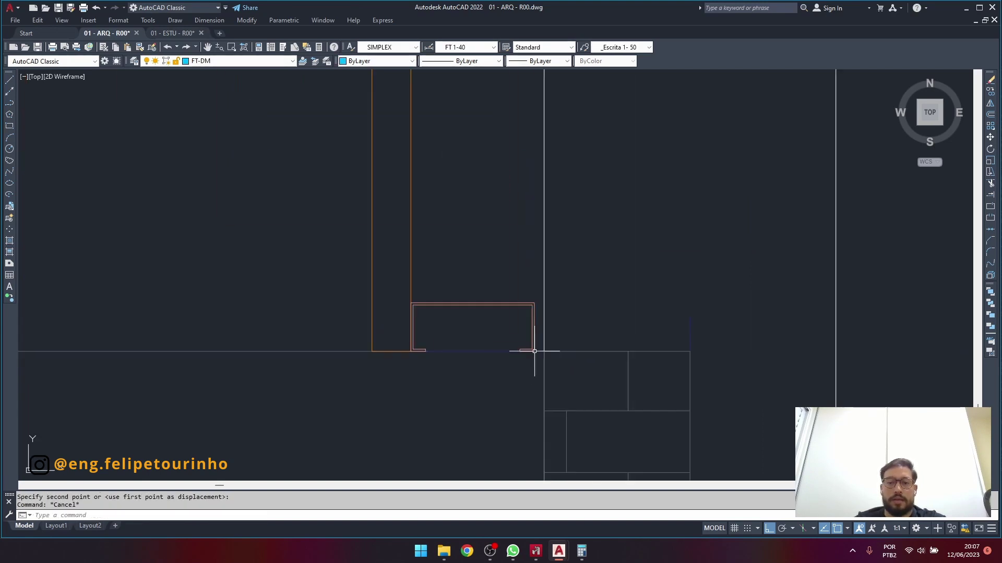
click(457, 227)
scroll(346, 224, down, 2)
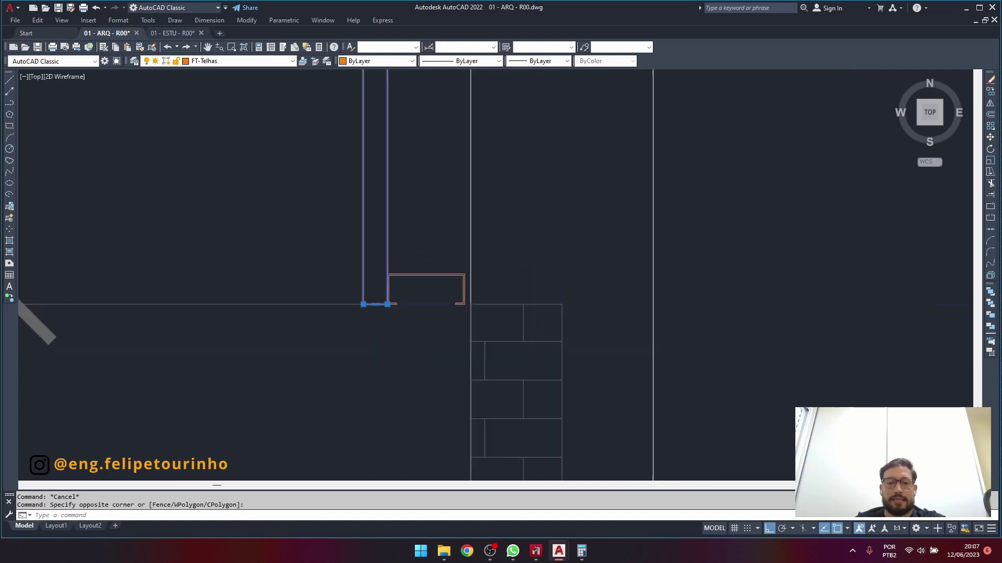
scroll(315, 304, down, 6)
scroll(394, 245, up, 5)
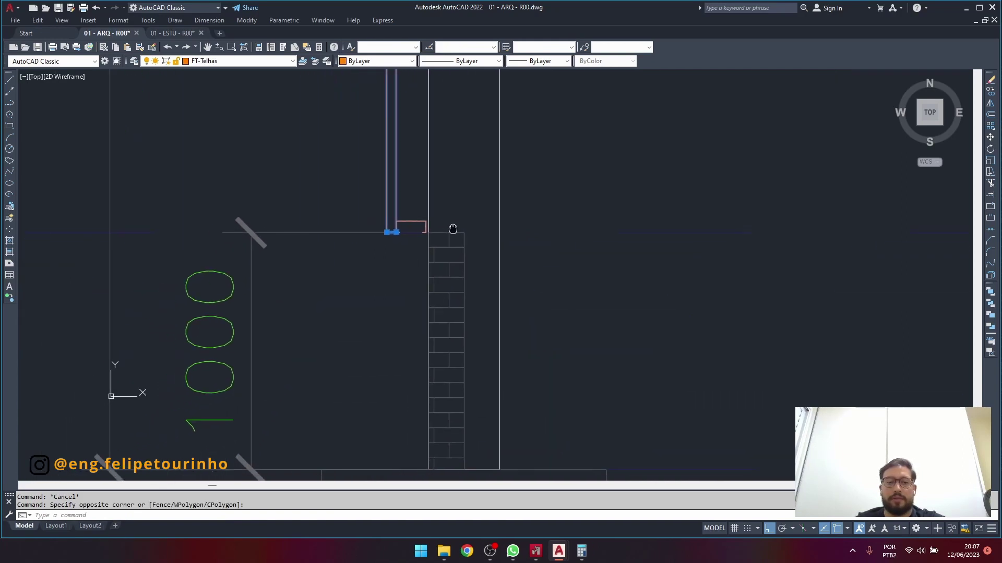
scroll(503, 223, up, 1)
scroll(462, 233, down, 3)
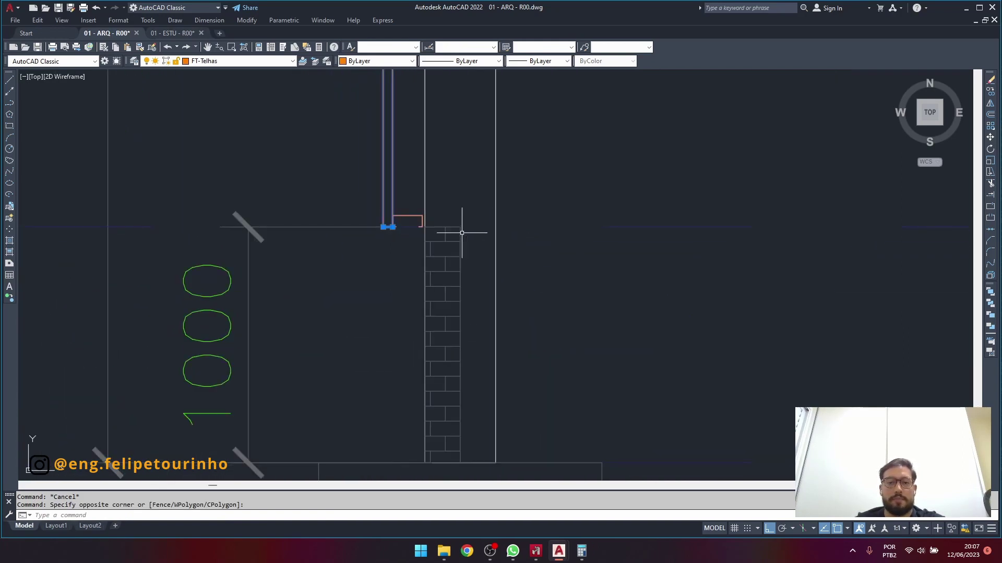
click(440, 283)
click(432, 300)
key(Escape)
key(Escape)
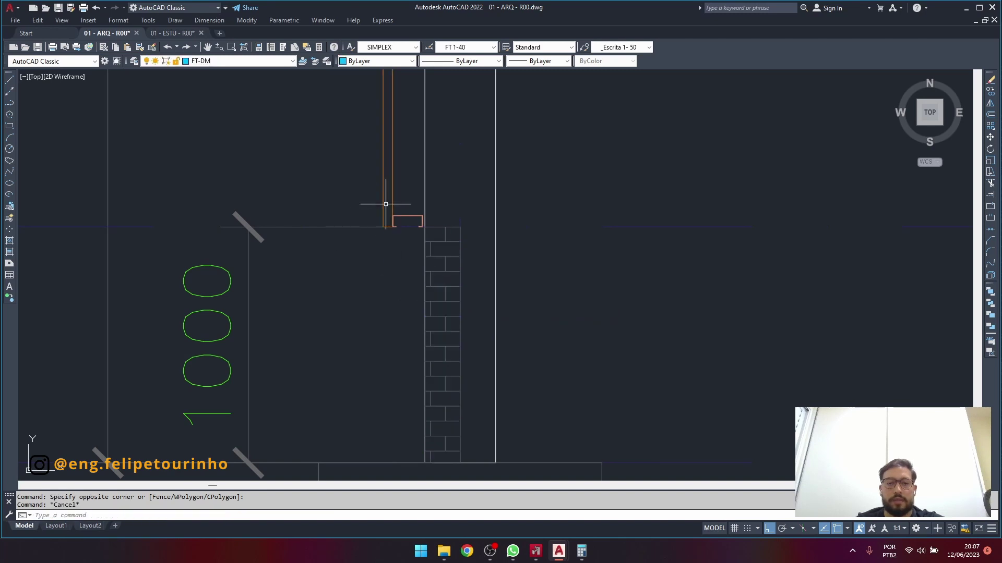
scroll(393, 203, up, 5)
scroll(382, 299, up, 2)
click(423, 277)
click(331, 319)
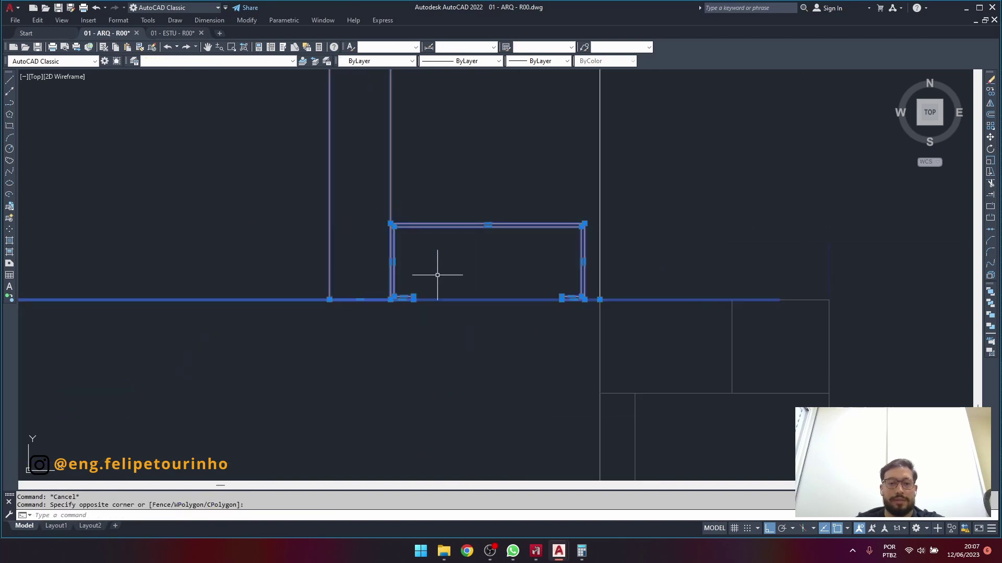
key(Escape)
Stretch the lower end of the left side cladding 150 mm downward, keeping the profile and the dimension out of the selection.
click(415, 279)
click(313, 315)
click(526, 246)
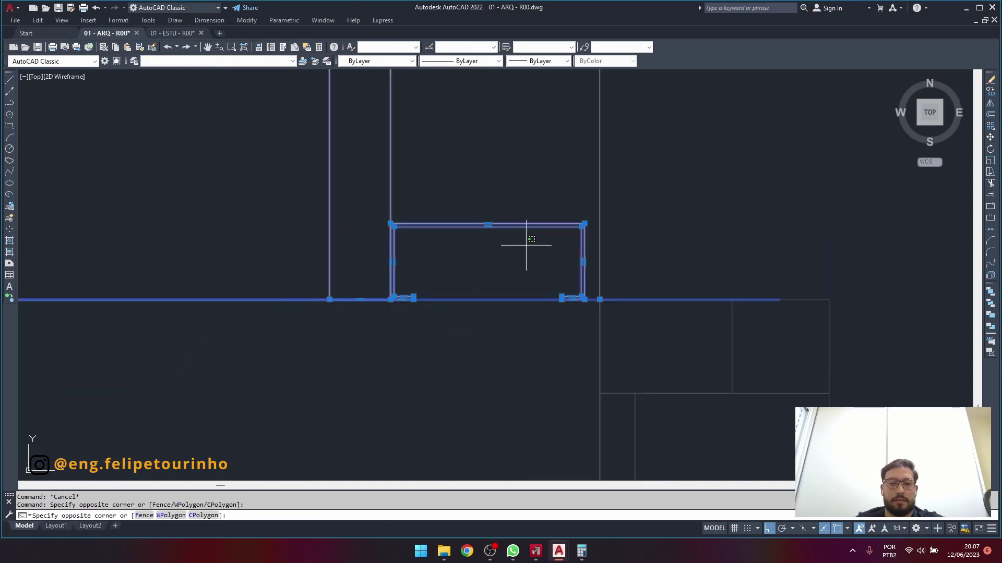
shift+click(467, 193)
shift+click(247, 285)
shift+click(214, 330)
scroll(215, 331, down, 6)
middle_drag(215, 331, 487, 227)
text(s)
key(Return)
click(488, 169)
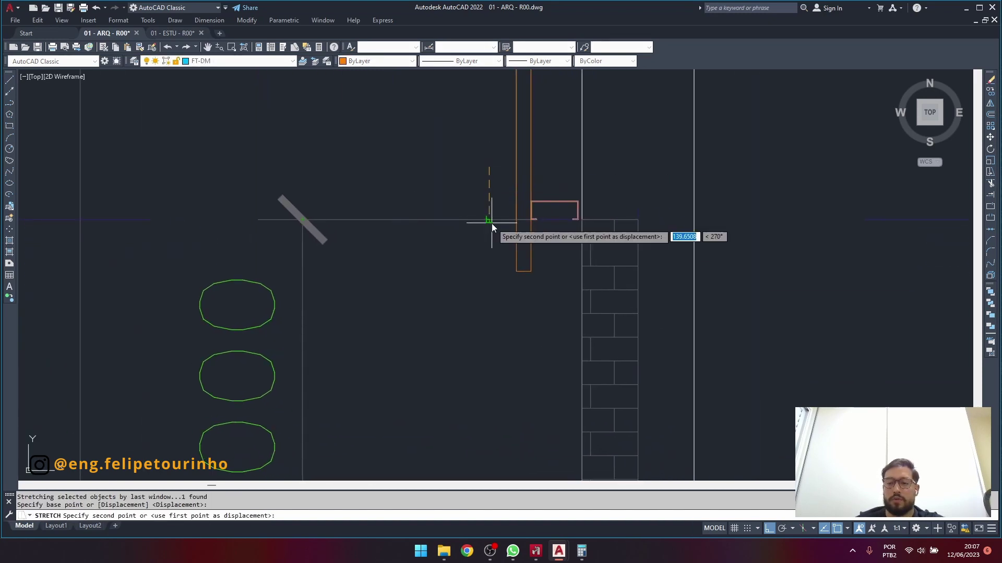
text(150)
key(Return)
scroll(491, 223, down, 3)
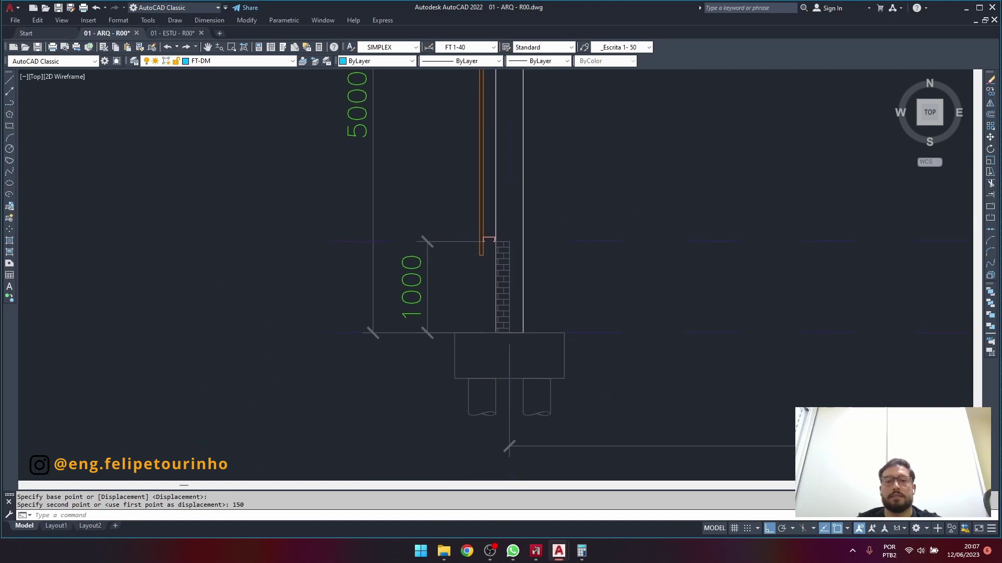
scroll(488, 232, up, 5)
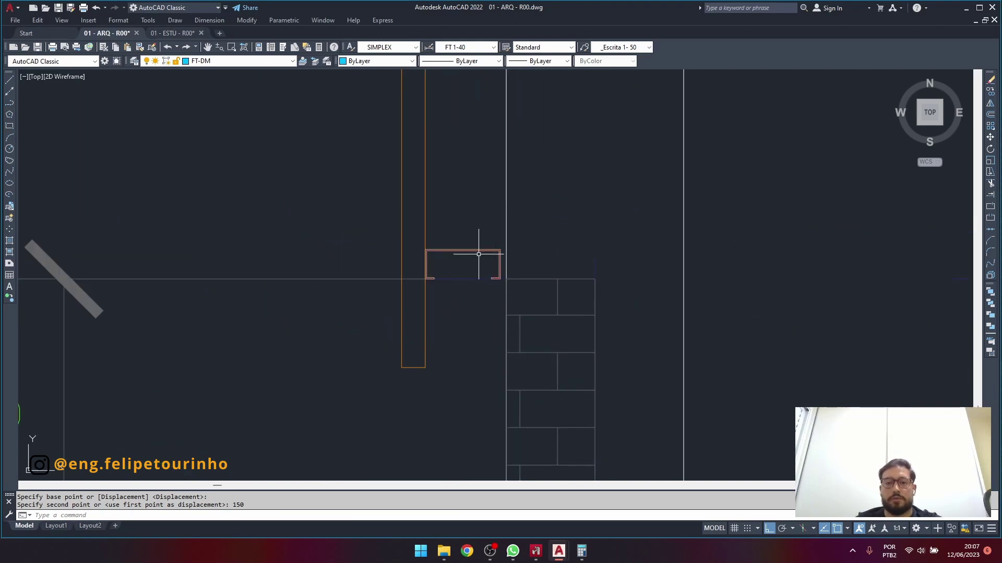
click(369, 350)
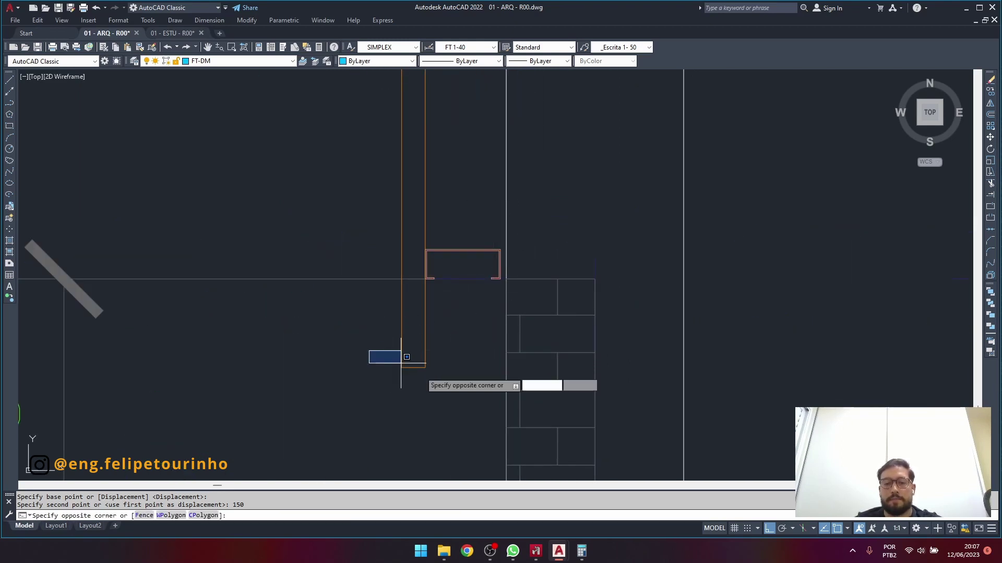
click(448, 387)
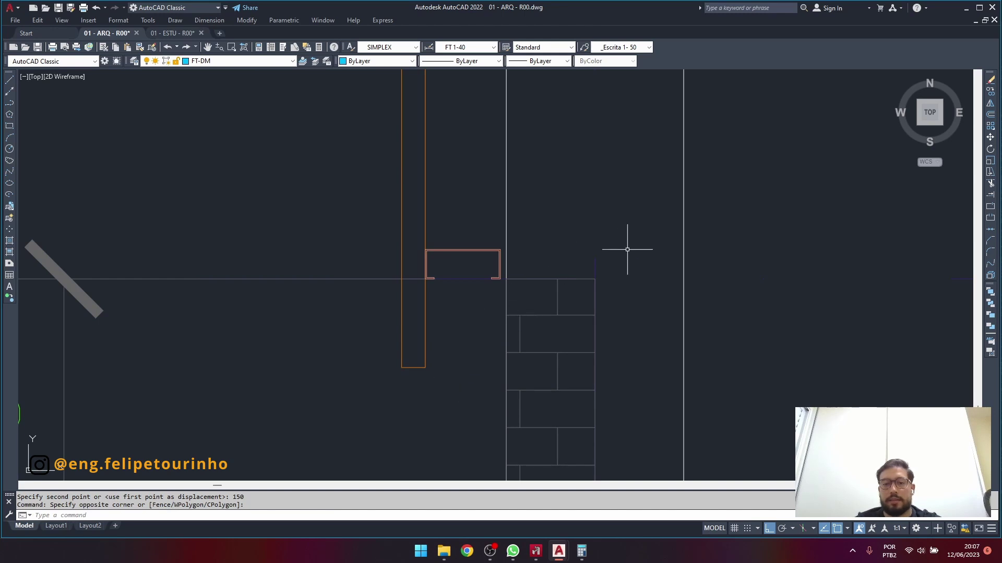
Examine the lower and upper girts on the left column together with the column and masonry wall height dimensions.
scroll(588, 292, down, 5)
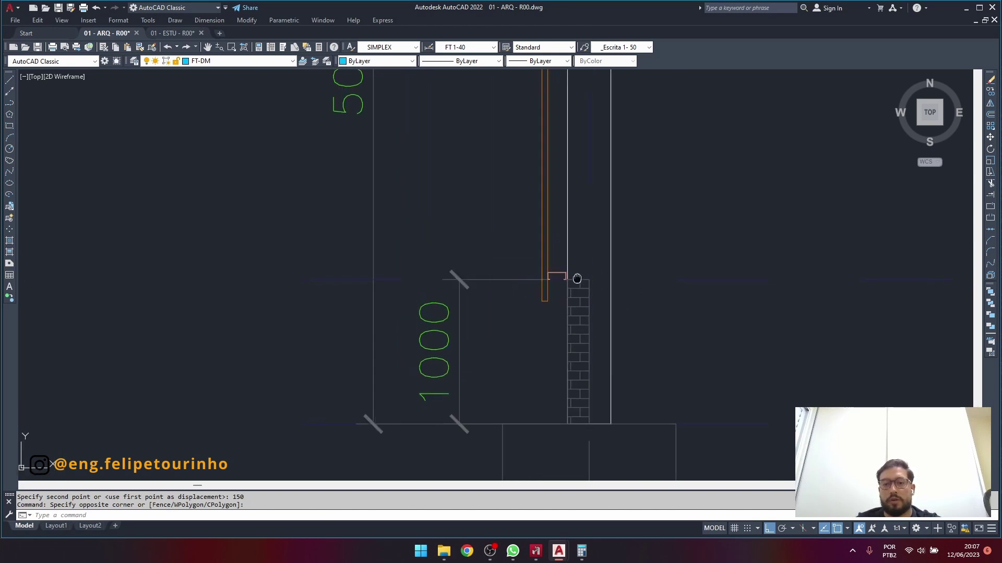
mouse_move(575, 277)
middle_down()
mouse_move(402, 221)
mouse_move(384, 284)
middle_up()
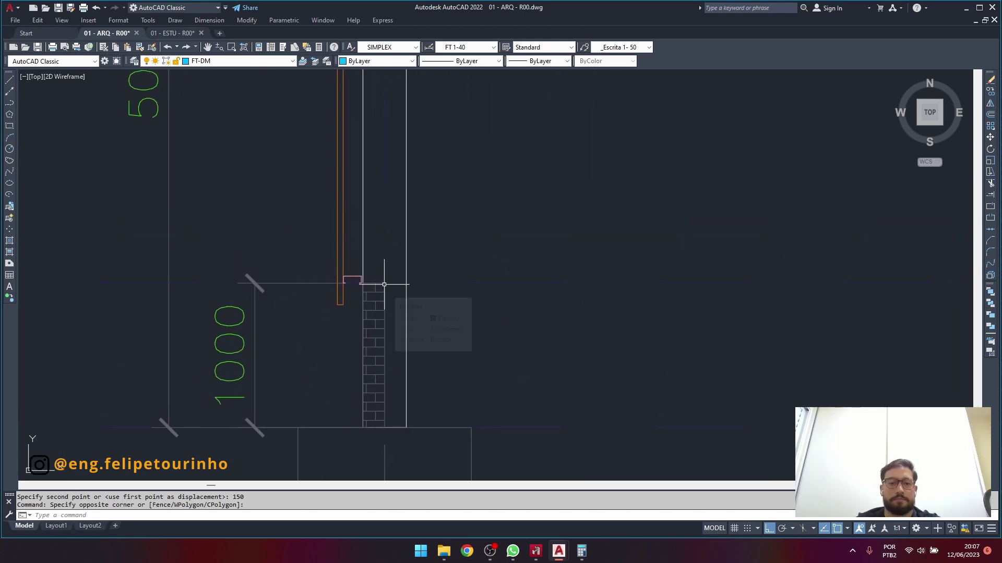
scroll(384, 285, down, 5)
scroll(360, 301, up, 8)
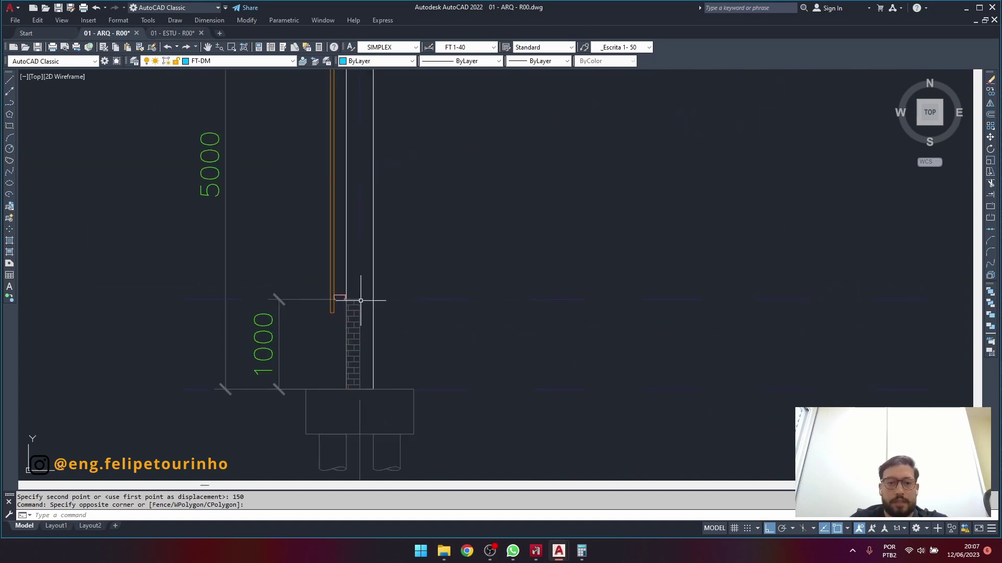
click(271, 279)
click(385, 321)
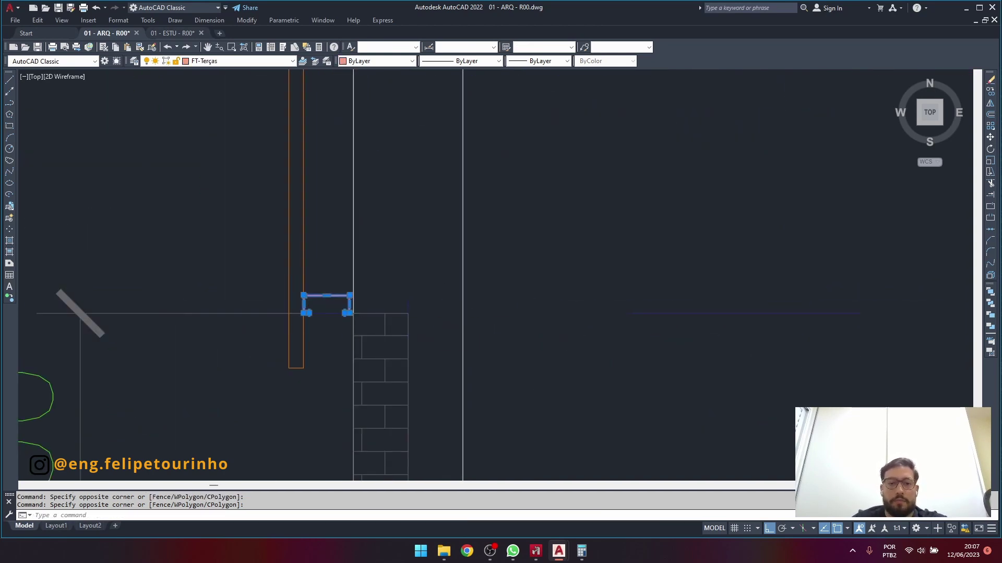
scroll(532, 264, down, 4)
middle_drag(533, 264, 473, 425)
scroll(490, 370, down, 2)
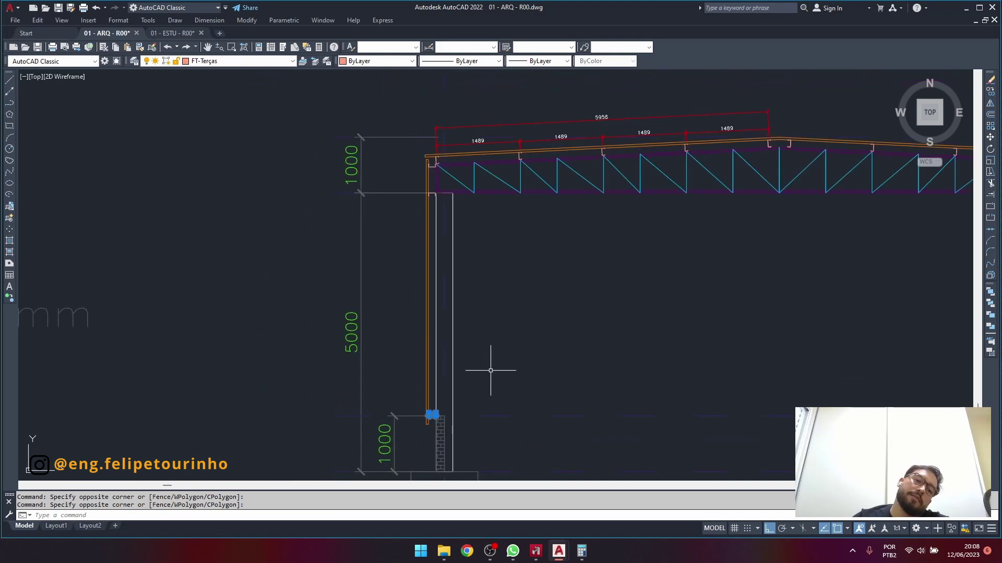
scroll(471, 185, up, 6)
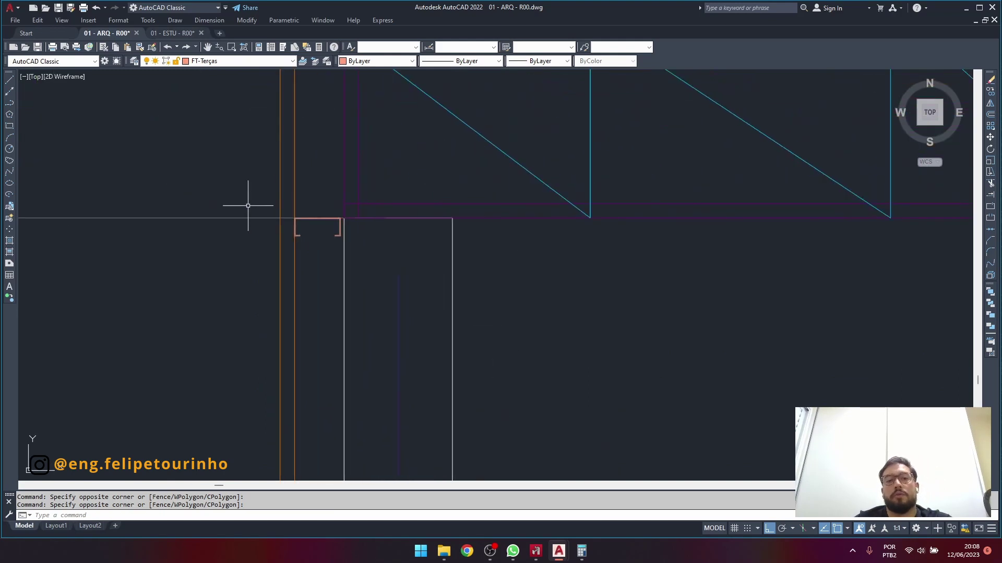
click(248, 206)
click(372, 249)
scroll(371, 249, down, 5)
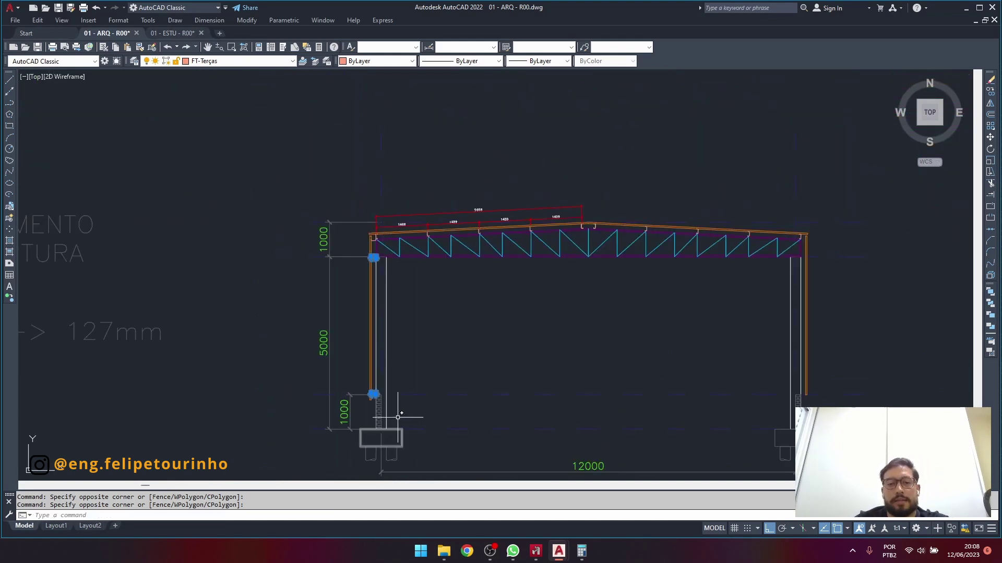
scroll(384, 368, up, 2)
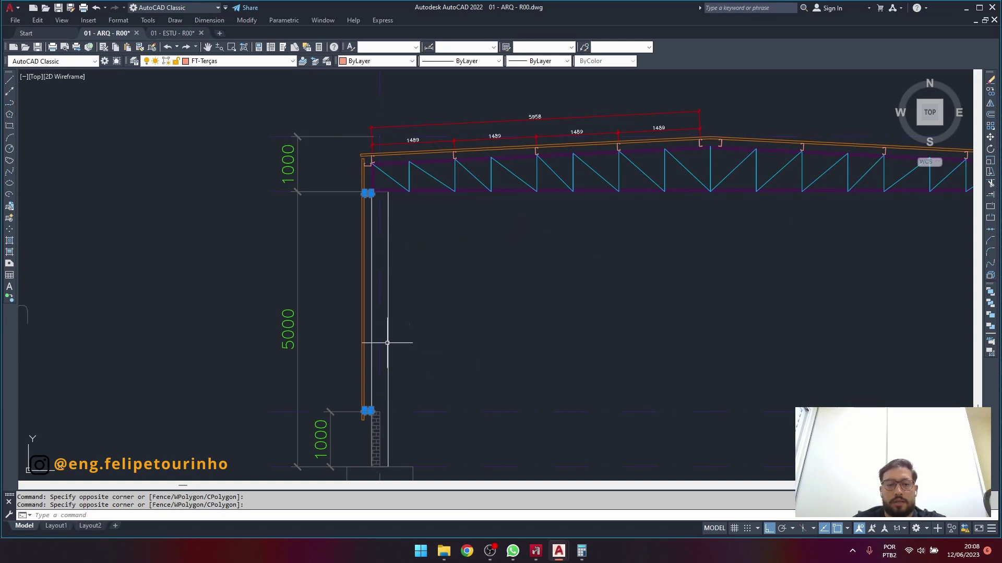
key(Escape)
click(314, 324)
click(265, 336)
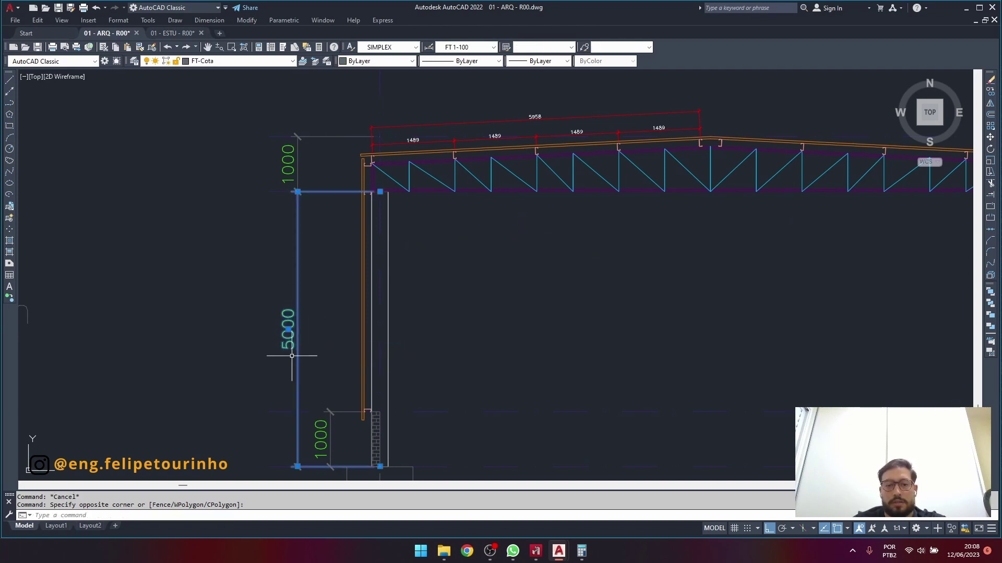
middle_drag(366, 340, 365, 297)
key(Escape)
click(342, 400)
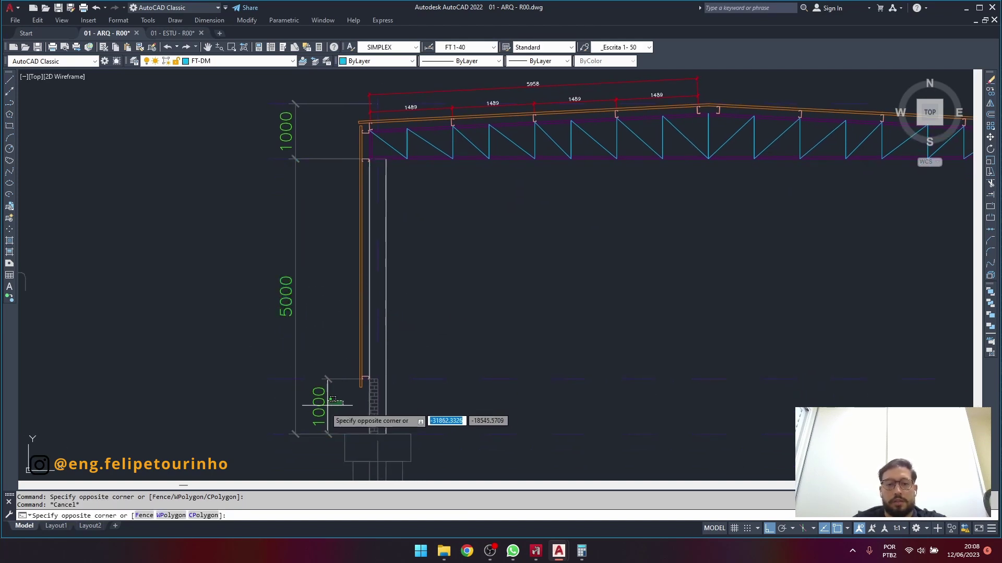
click(320, 405)
key(Escape)
key(Escape)
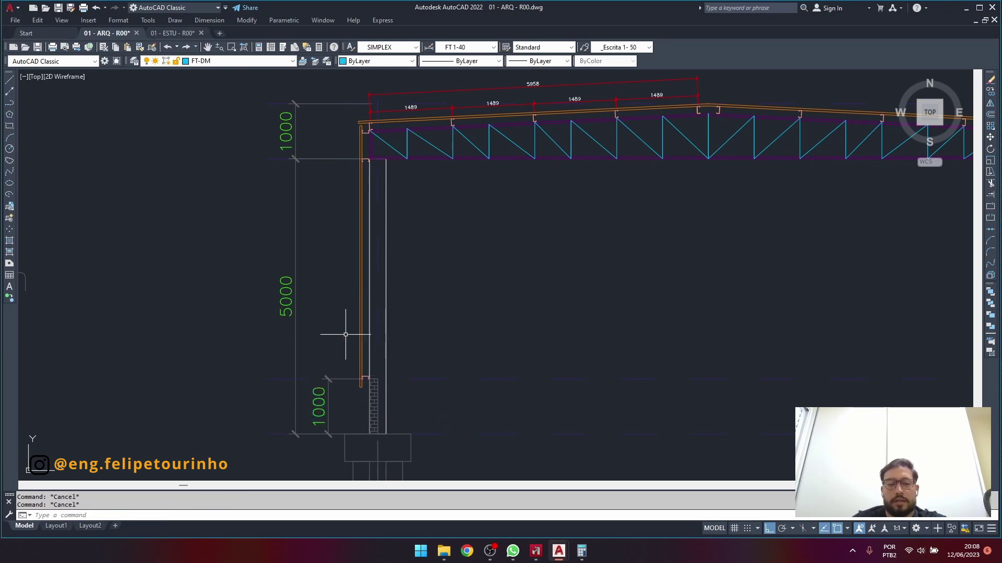
Try to continue the masonry wall's height dimension up to the left column's top.
key(Return)
click(321, 412)
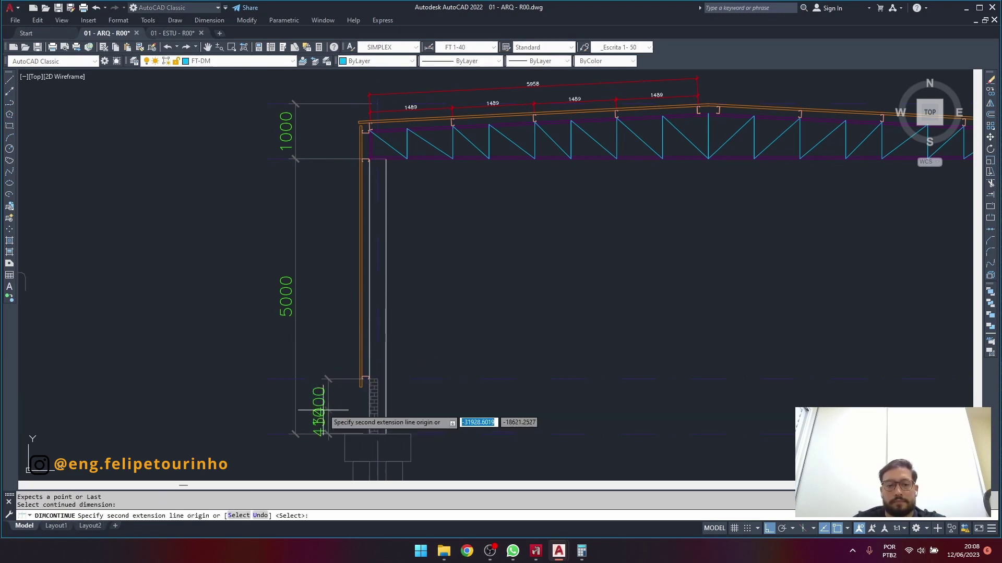
click(359, 160)
key(Escape)
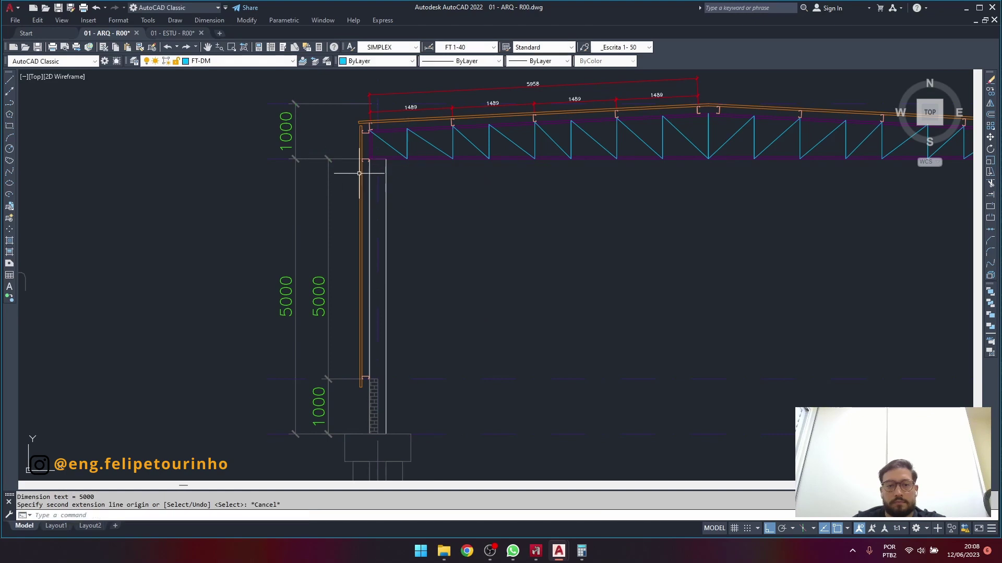
click(329, 251)
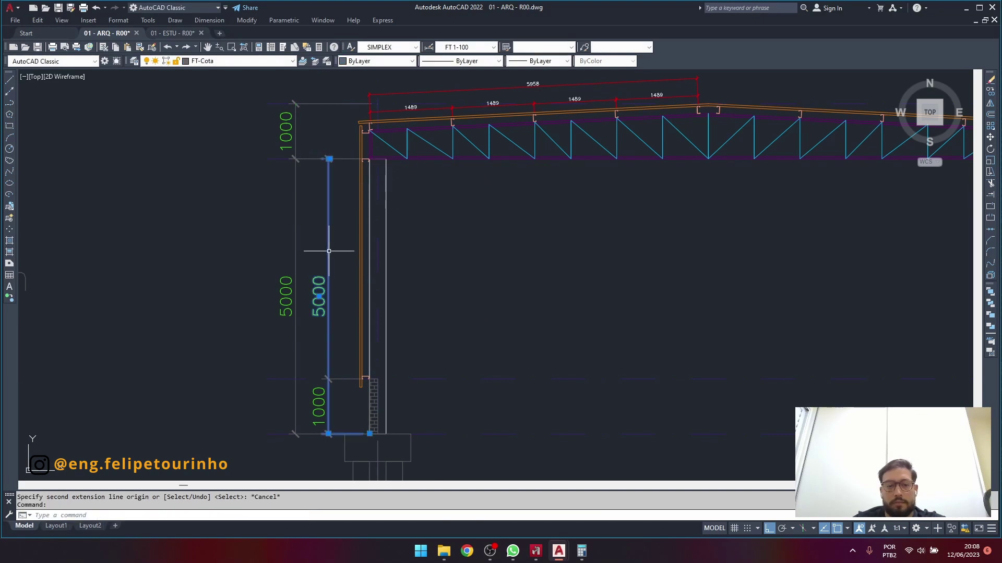
key(Delete)
Add a vertical linear dimension from the masonry wall's top to the left column's top, placed left of the cladding.
scroll(335, 391, up, 4)
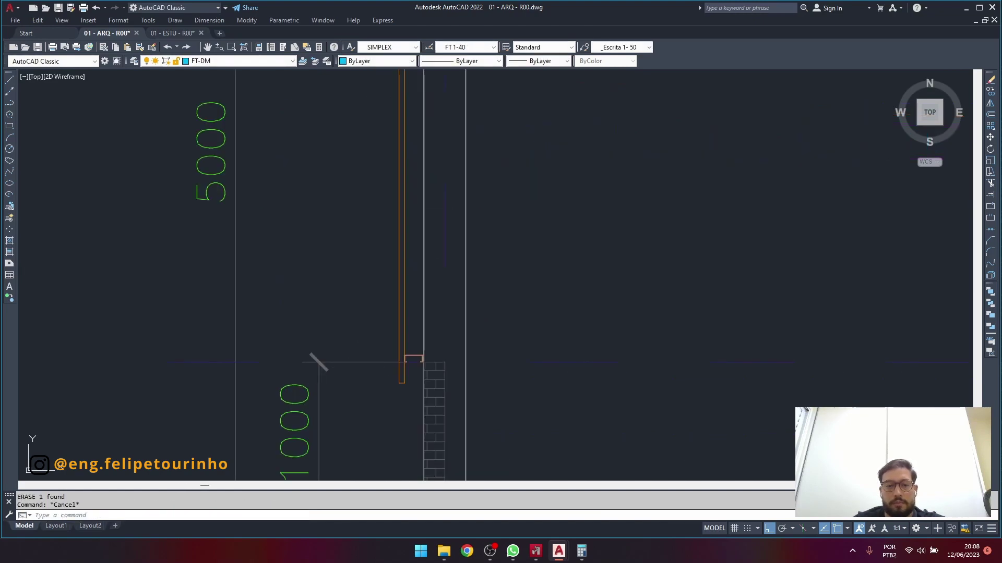
text(dd)
key(Return)
scroll(360, 360, up, 4)
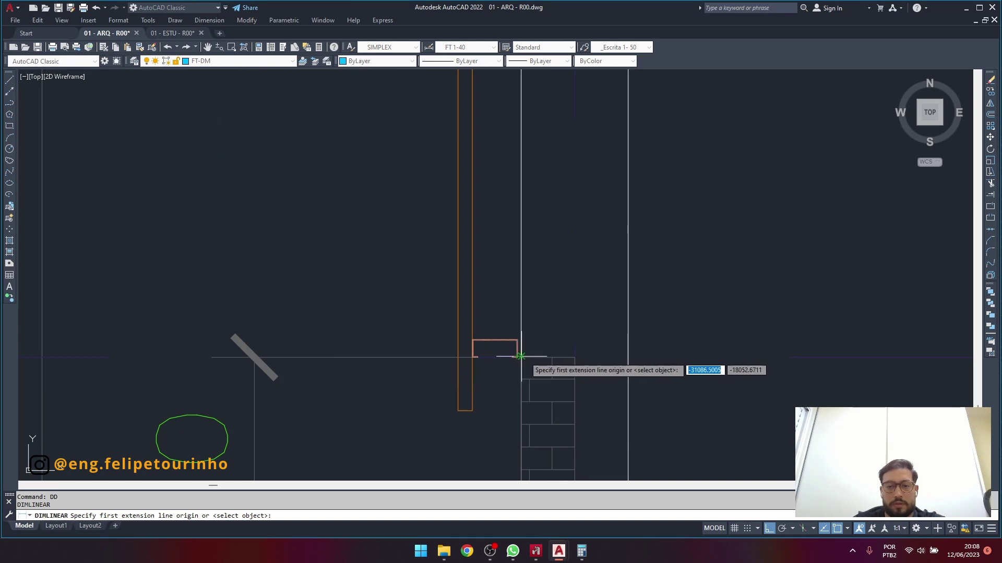
scroll(526, 356, up, 3)
click(507, 360)
scroll(510, 351, down, 5)
middle_drag(510, 351, 457, 480)
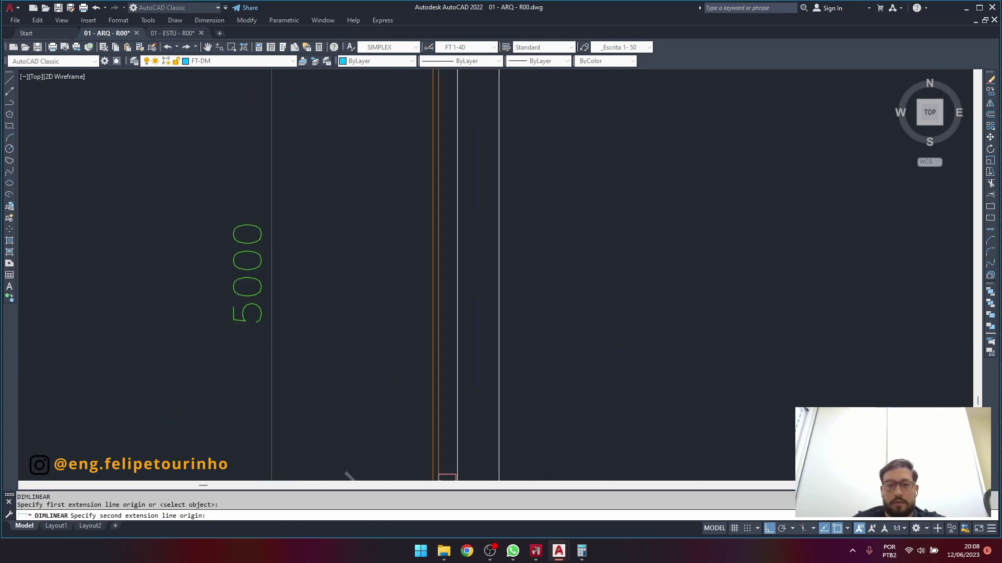
scroll(448, 294, down, 5)
scroll(447, 261, up, 9)
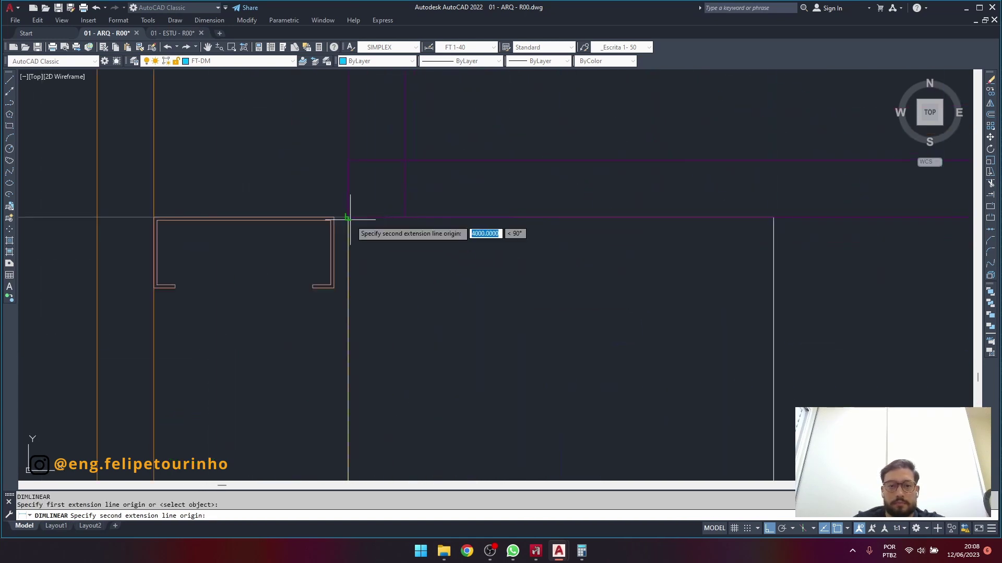
click(348, 218)
scroll(347, 223, down, 3)
click(260, 224)
key(Escape)
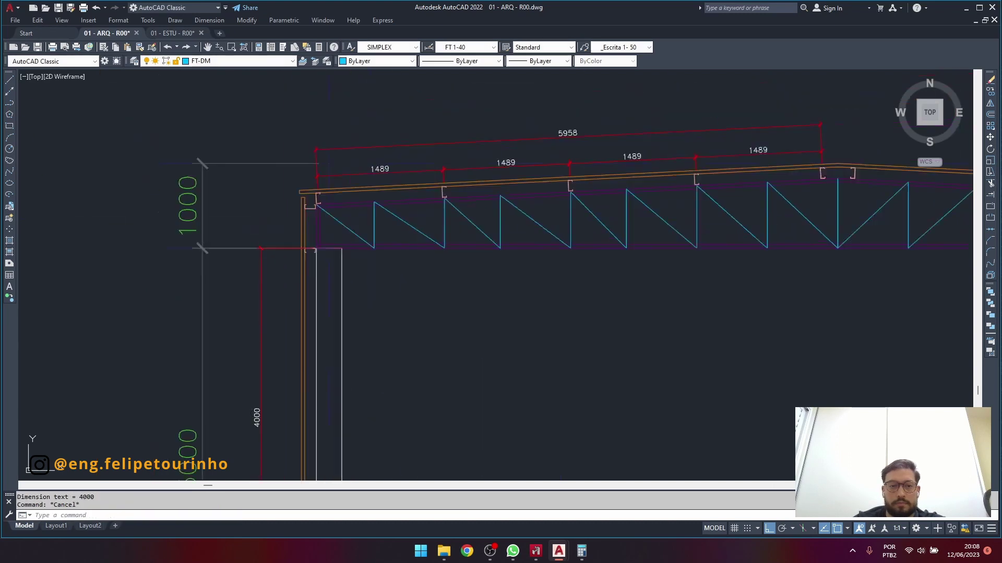
Match the new vertical dimension's properties to those of the masonry wall's height dimension.
middle_drag(257, 469, 479, 235)
text(ma)
key(space)
click(467, 381)
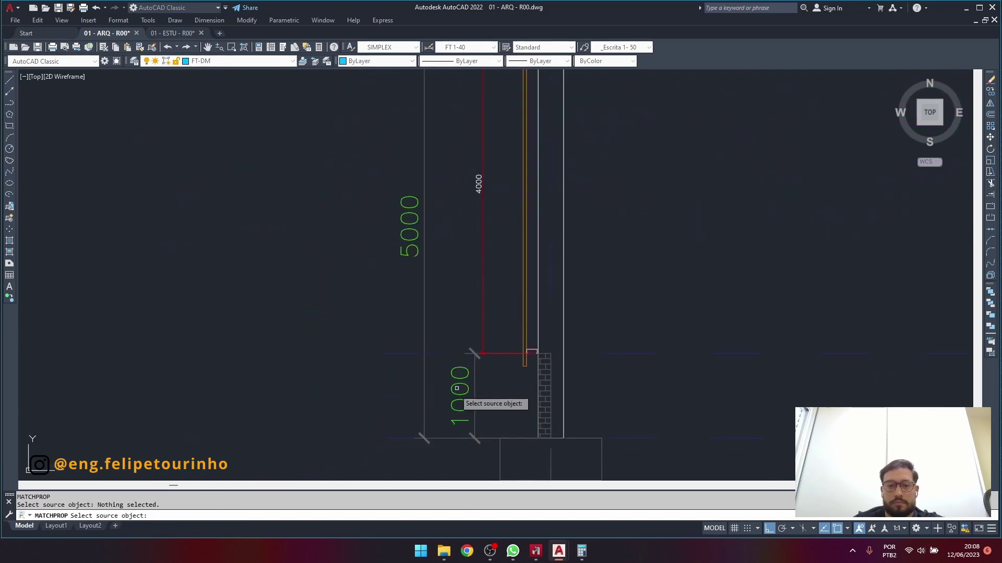
click(460, 383)
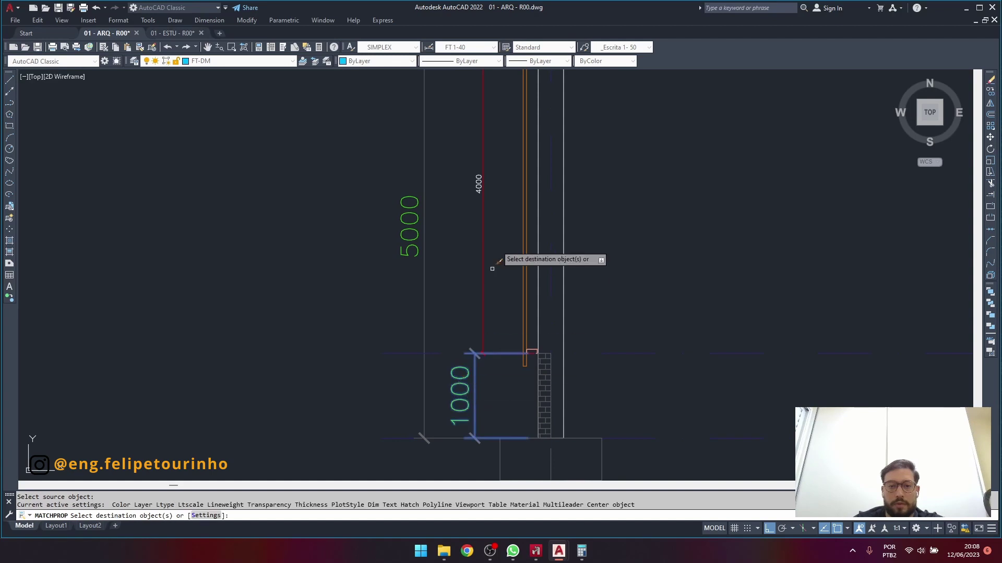
click(480, 209)
key(Escape)
mouse_move(462, 250)
middle_down()
mouse_move(321, 347)
mouse_move(390, 263)
mouse_move(380, 297)
middle_up()
scroll(387, 275, down, 2)
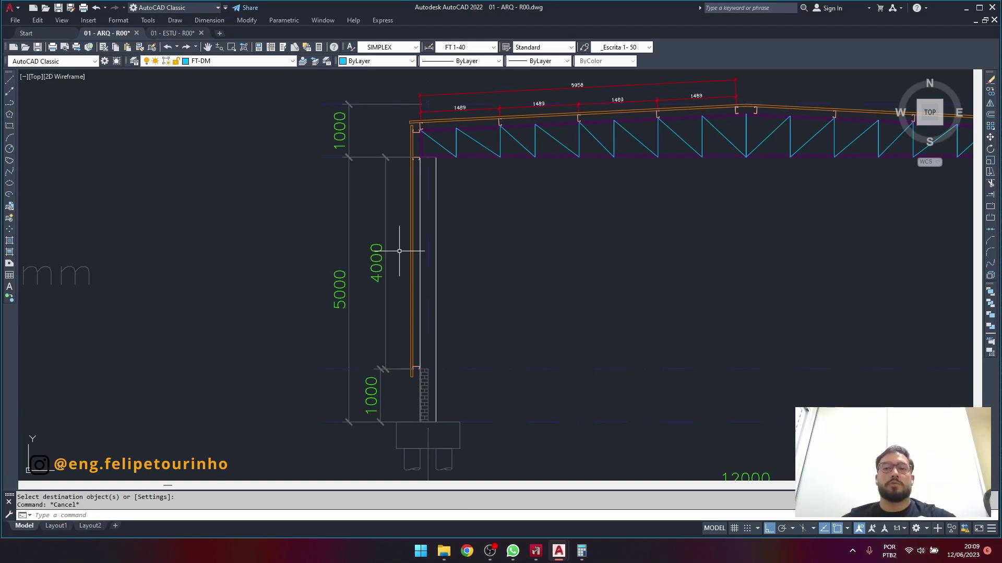
Erase the vertical dimension between the masonry wall's top and the column's top.
scroll(399, 251, up, 4)
click(399, 251)
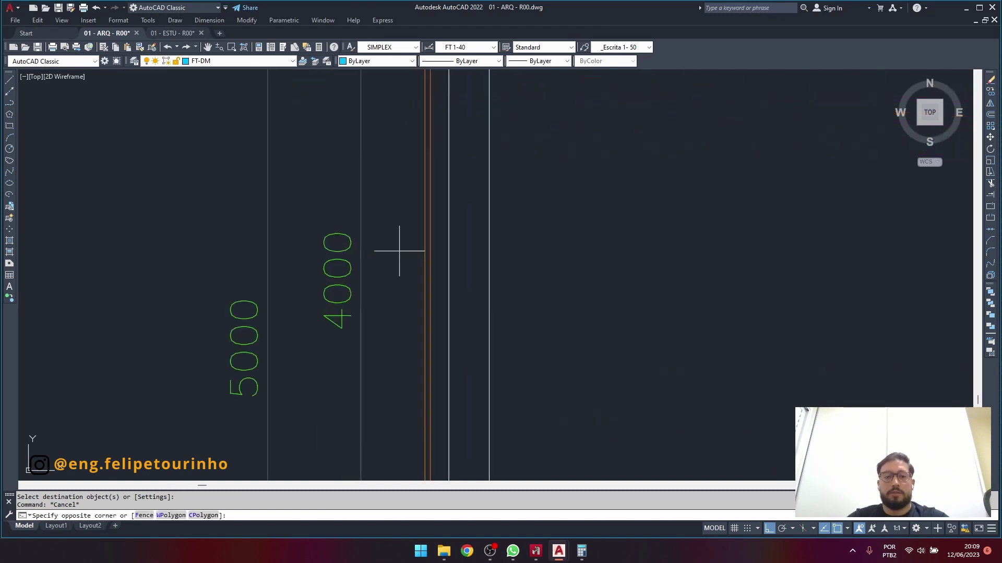
click(322, 286)
scroll(382, 269, down, 6)
text(e)
key(Return)
Copy the upper girt downward as a fitted array of 4 items, from the column's top-left corner to the lower girt's top level.
scroll(400, 252, up, 8)
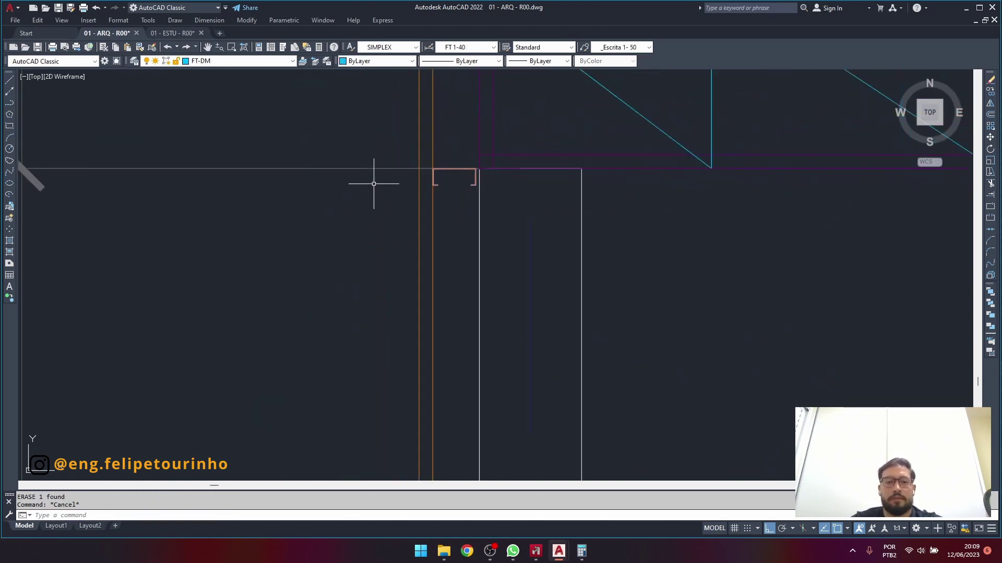
click(398, 148)
click(500, 199)
scroll(501, 200, down, 5)
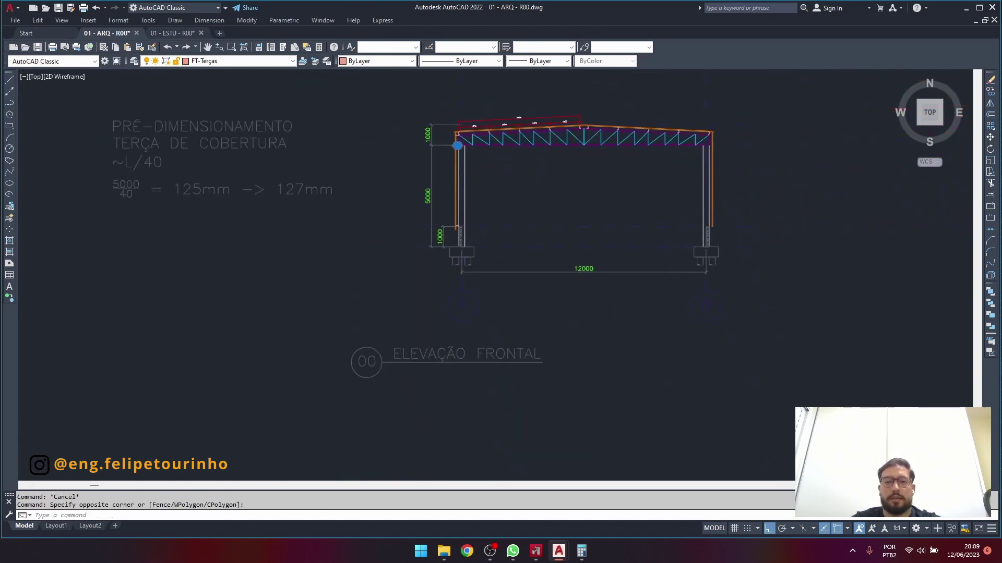
scroll(460, 149, up, 4)
text(co)
key(Return)
scroll(461, 149, up, 6)
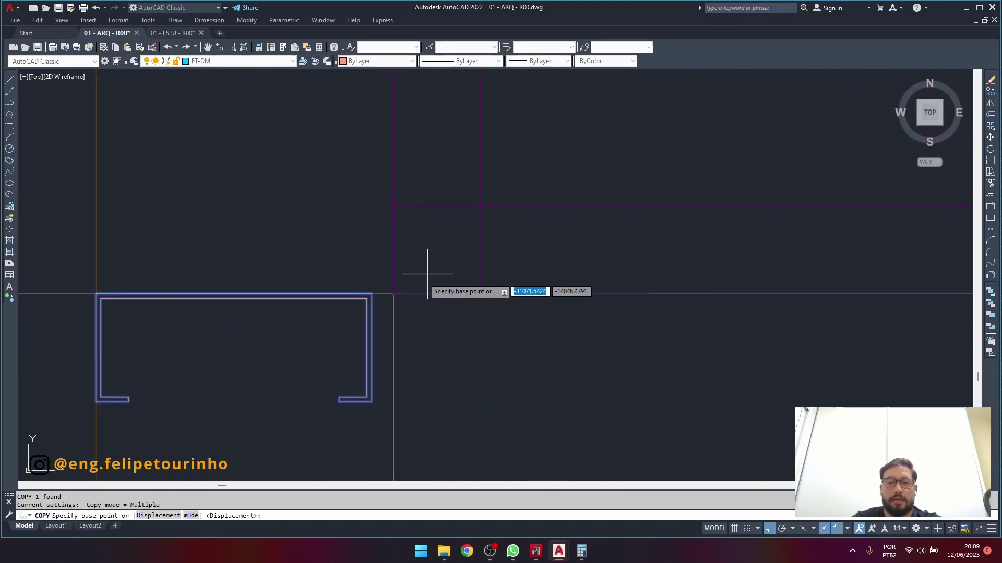
click(394, 293)
scroll(394, 292, down, 6)
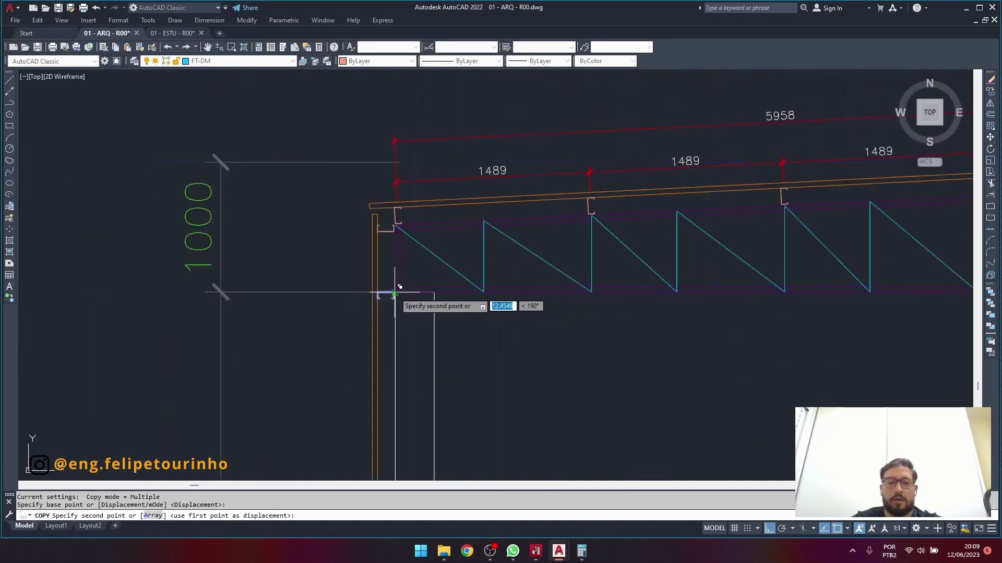
text(a)
key(Return)
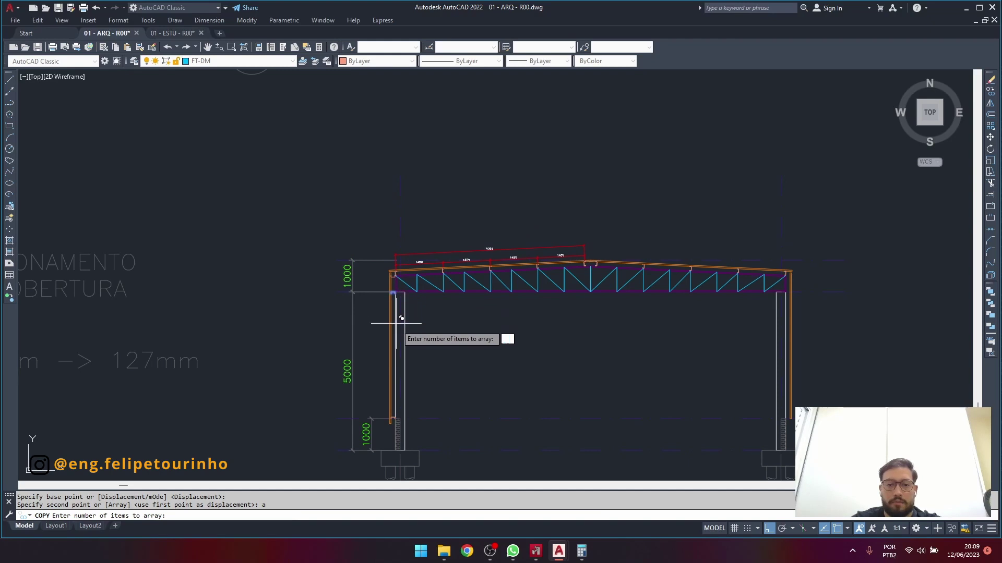
key(Return)
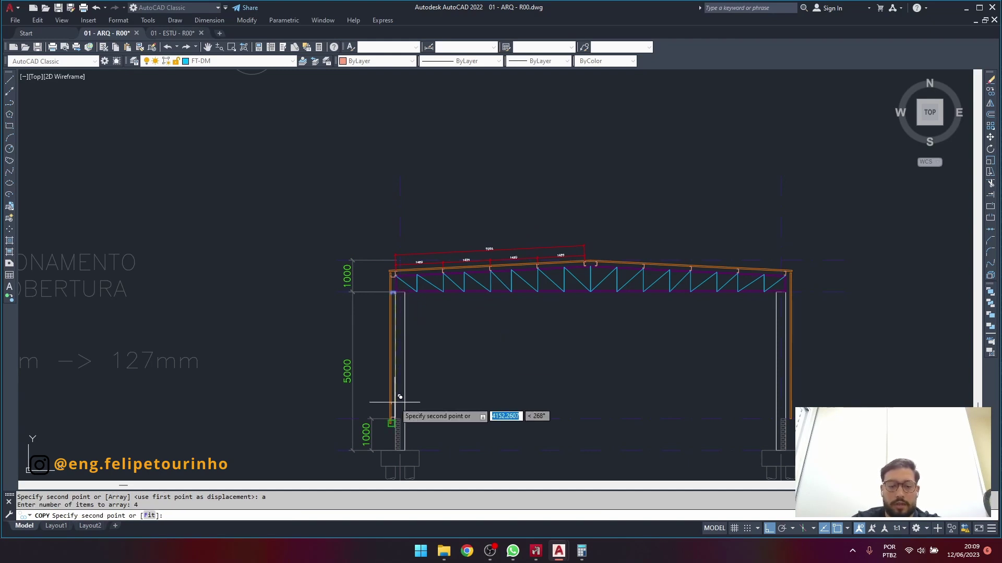
scroll(399, 413, up, 5)
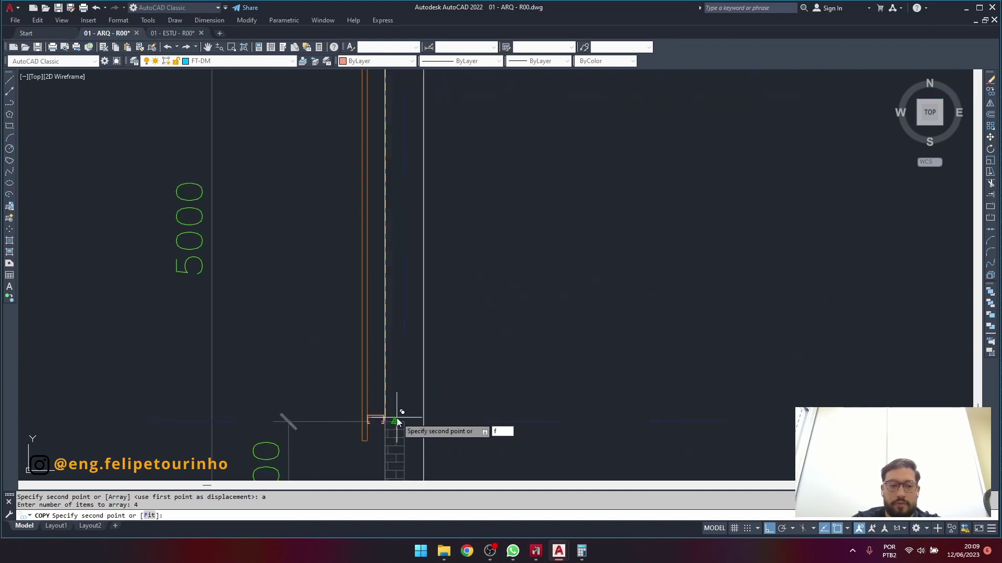
key(Return)
scroll(365, 423, up, 10)
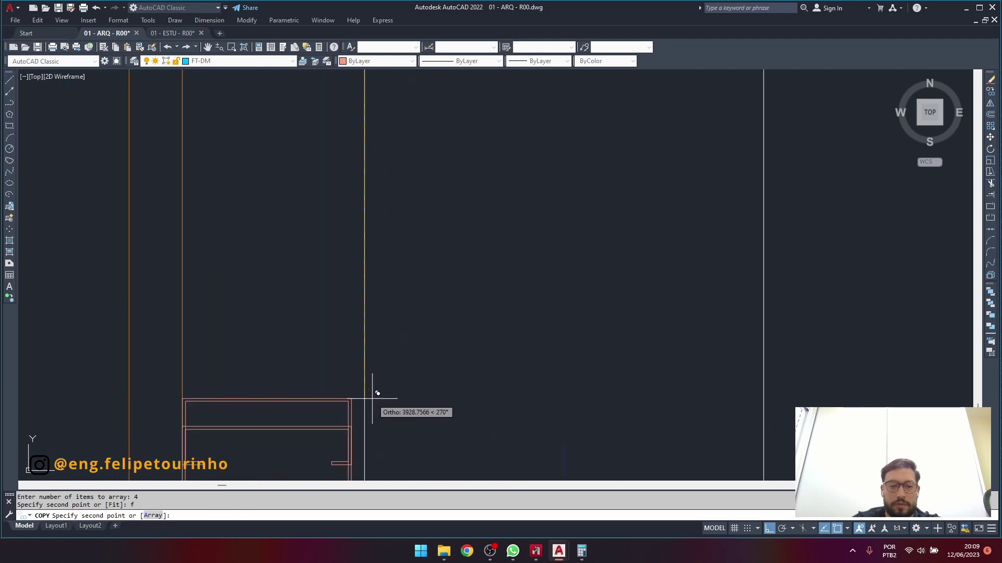
click(364, 426)
scroll(368, 422, down, 5)
key(Return)
scroll(407, 396, down, 4)
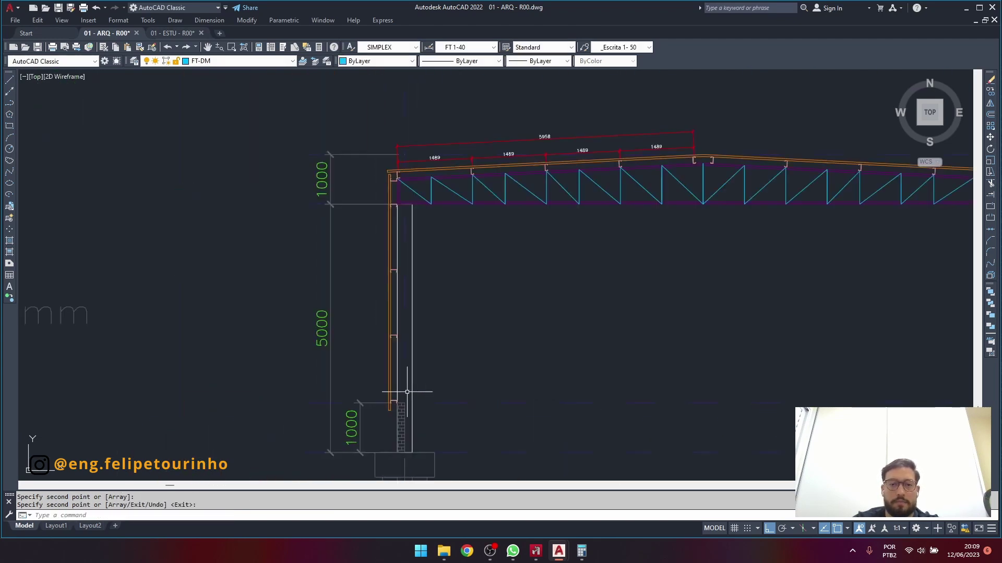
Dimension the vertical spacing between the two lowest girts, placing the dimension just left of the side cladding.
scroll(406, 394, up, 2)
text(dli)
key(Return)
scroll(385, 398, up, 4)
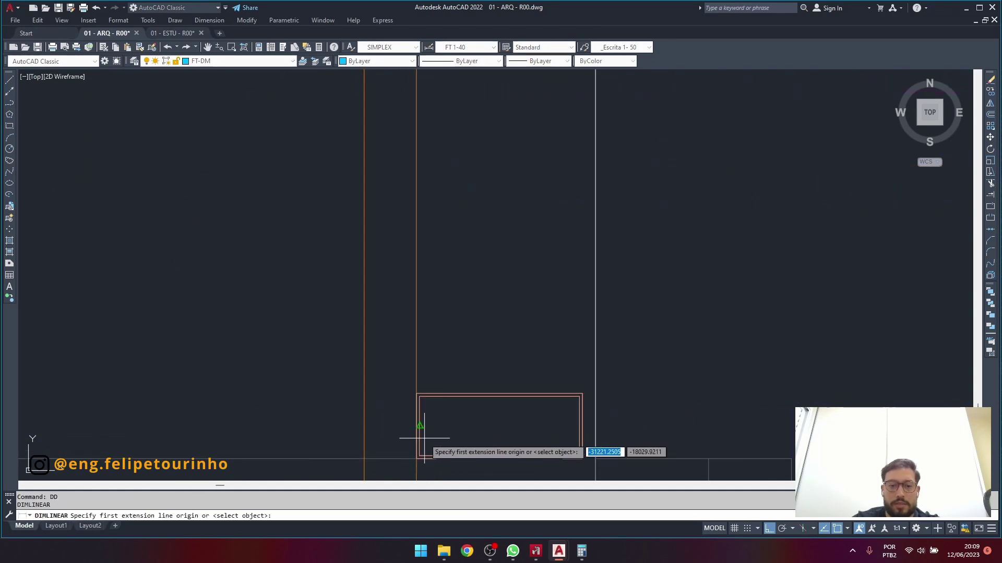
click(420, 428)
scroll(413, 235, down, 5)
scroll(421, 175, up, 4)
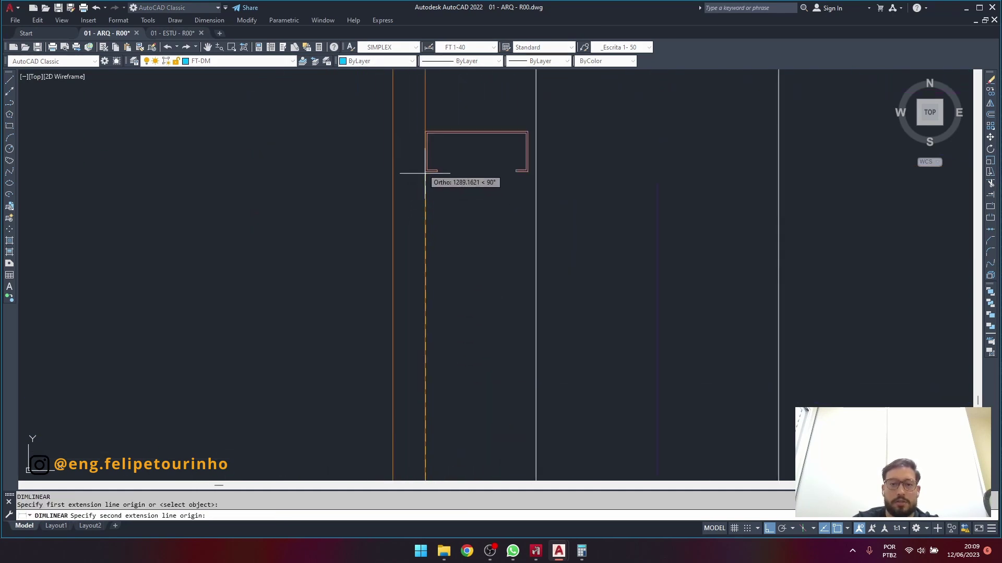
click(415, 152)
scroll(381, 147, down, 3)
click(337, 149)
scroll(347, 292, down, 5)
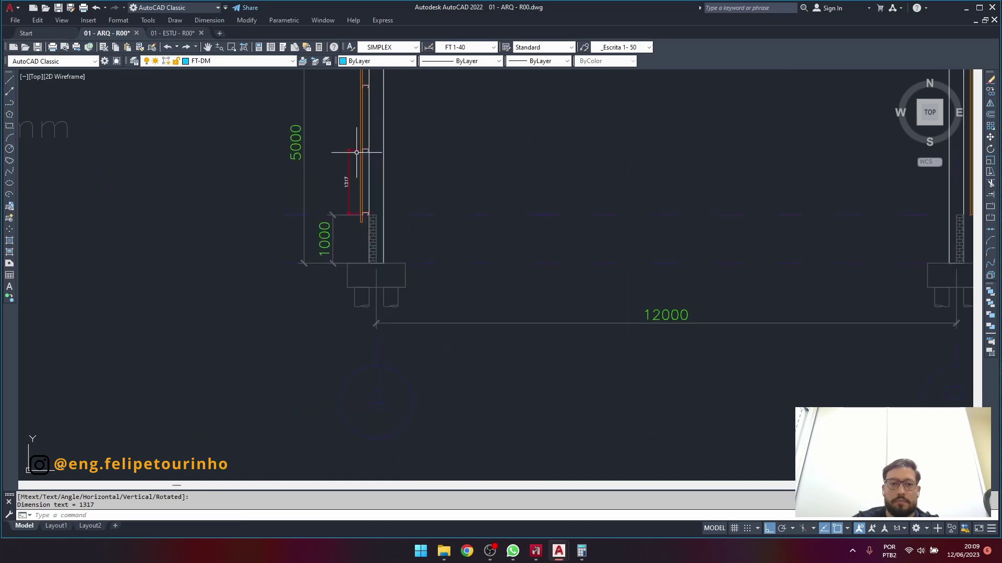
Continue the girt spacing dimension upward through the two remaining girts to the one at the column's top.
text(ddd)
key(Return)
scroll(365, 245, up, 5)
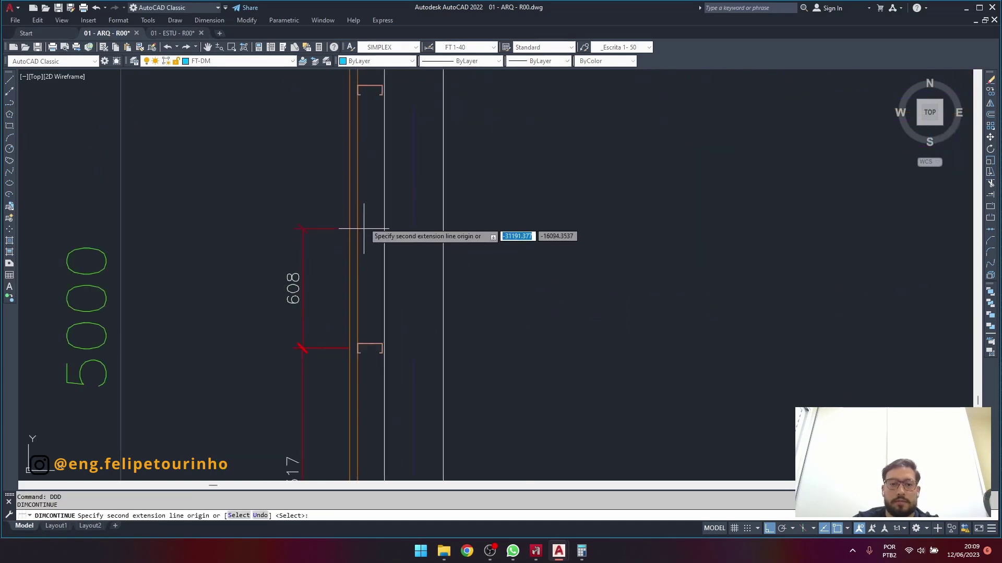
scroll(333, 245, down, 3)
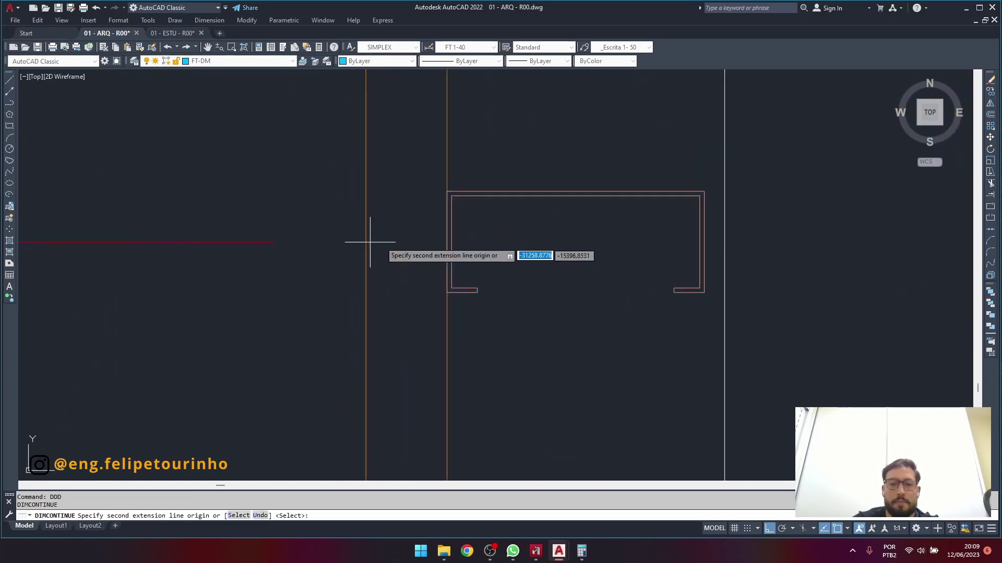
click(447, 241)
scroll(446, 234, up, 3)
scroll(412, 209, up, 5)
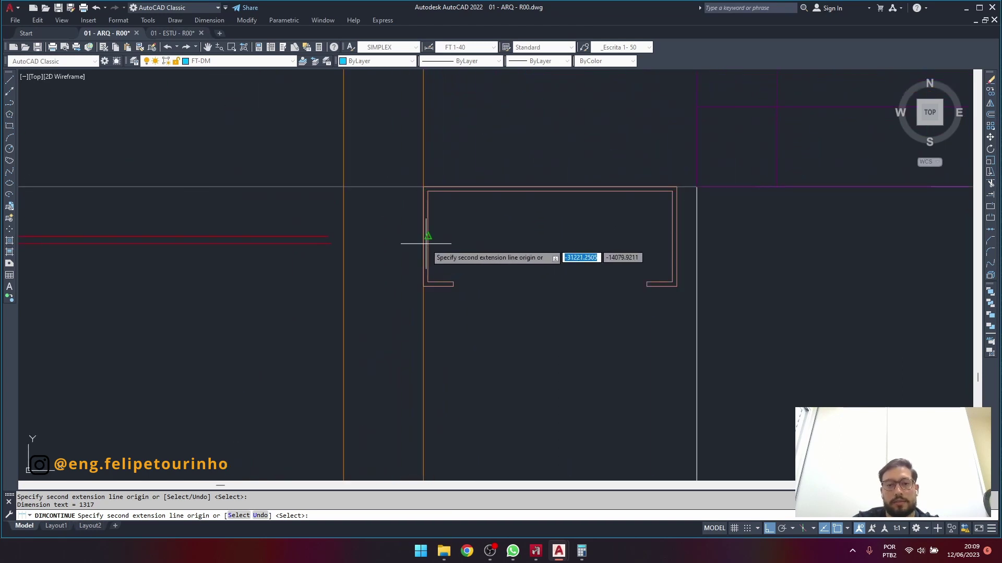
key(Escape)
scroll(427, 242, down, 3)
scroll(347, 250, up, 2)
middle_drag(347, 250, 259, 213)
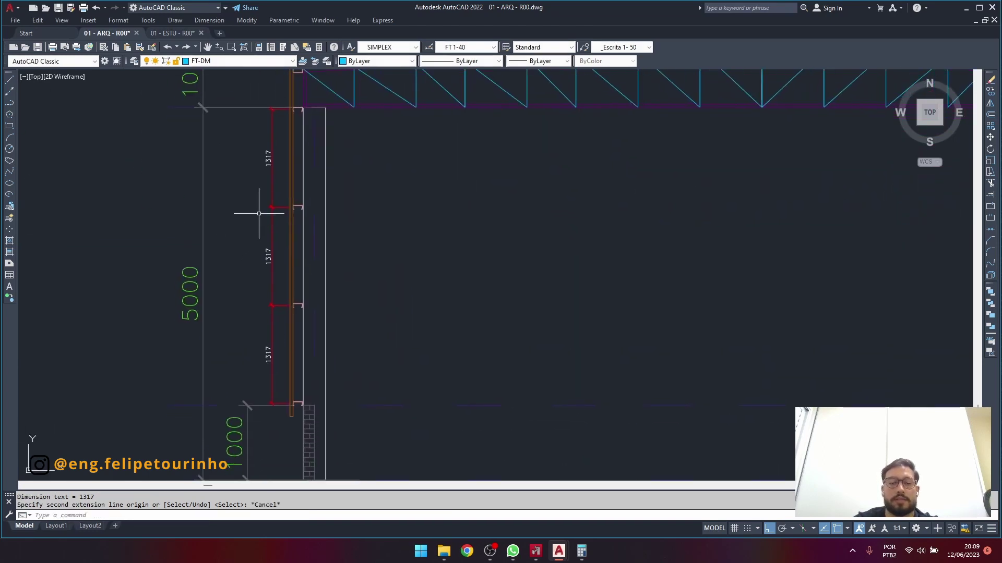
Erase the three vertical girt spacing dimensions beside the left side cladding.
click(282, 183)
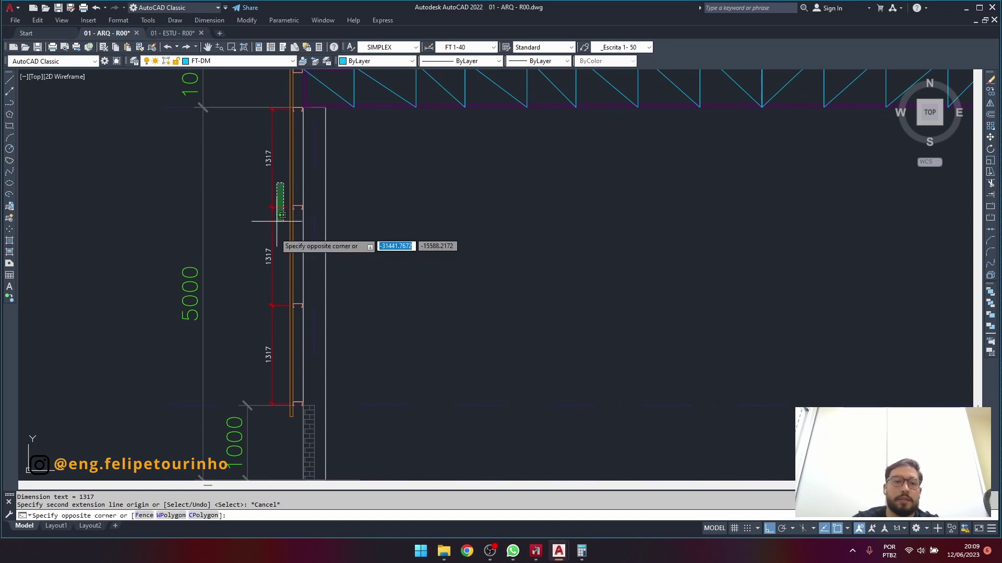
click(254, 325)
key(Escape)
scroll(409, 339, down, 4)
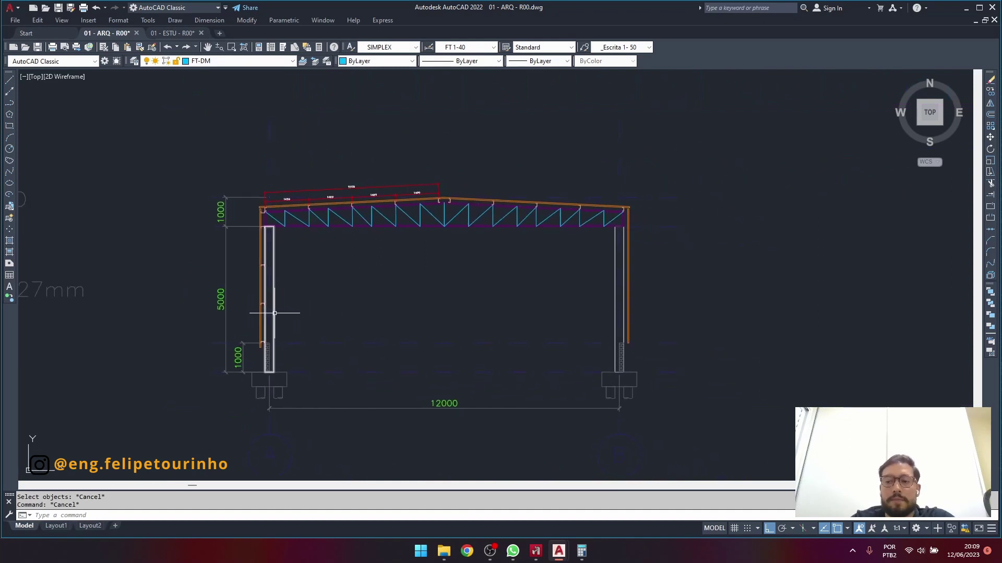
scroll(274, 313, up, 2)
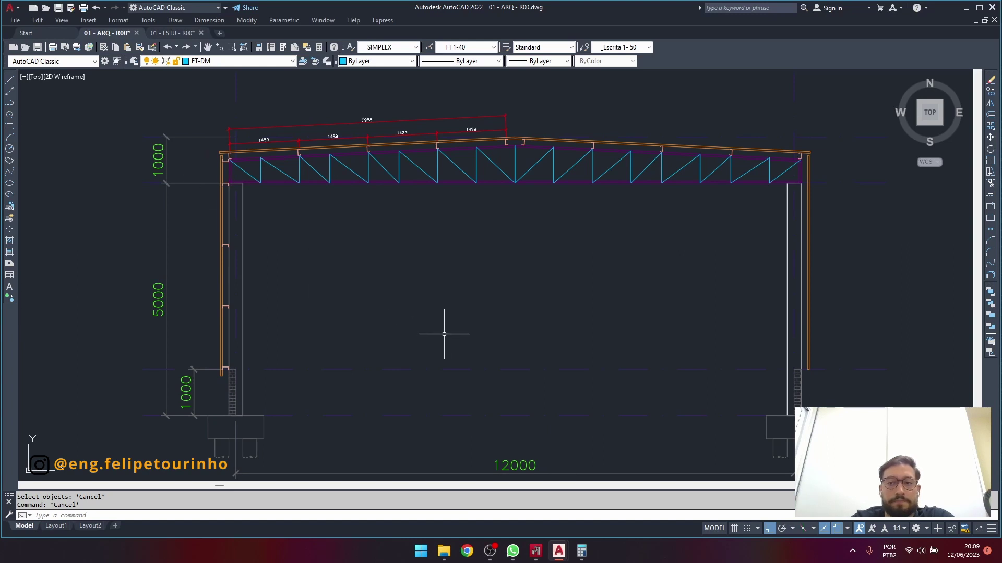
Mirror the left side's girts to the right column about the truss's vertical centre line, keeping the originals.
click(209, 165)
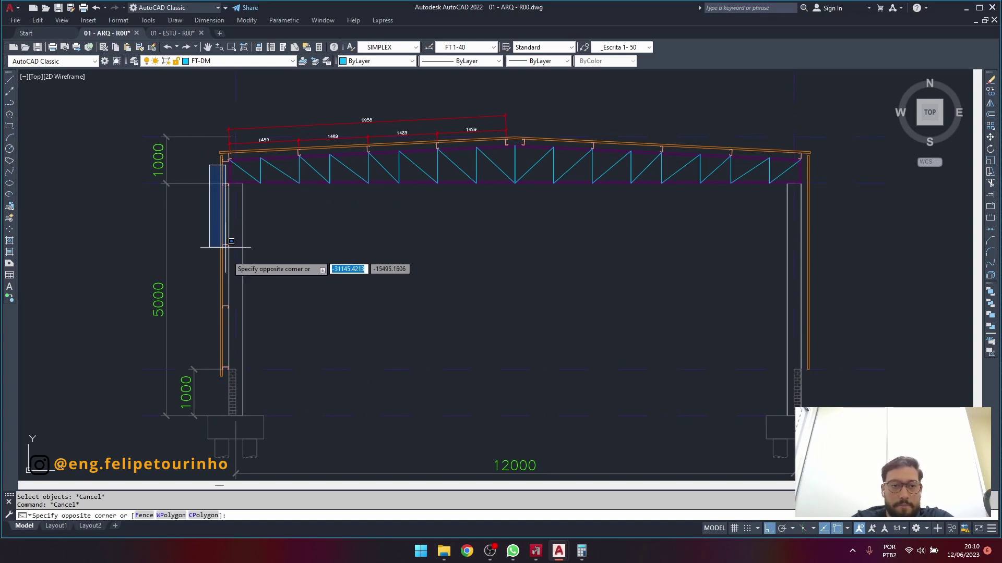
click(236, 365)
scroll(246, 198, up, 3)
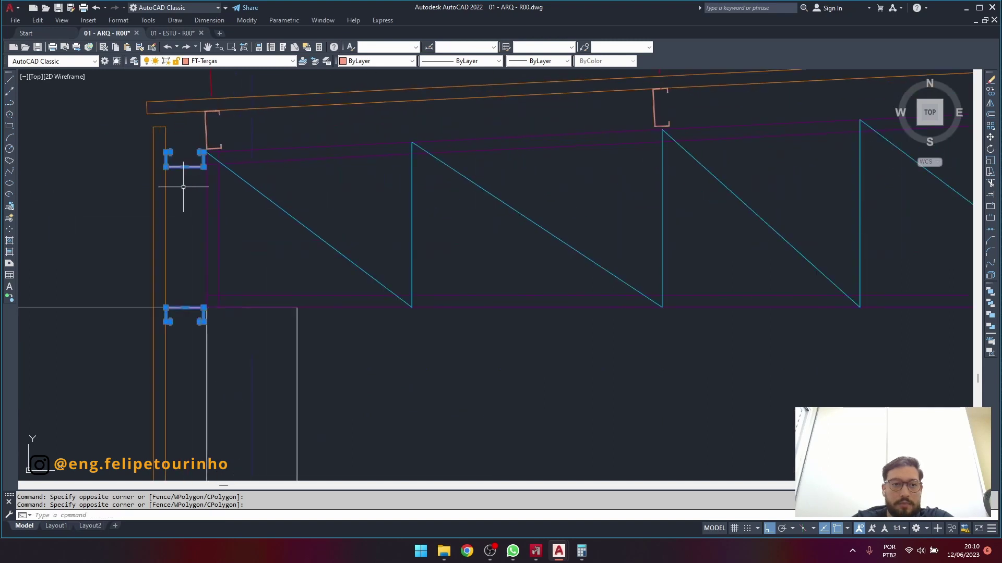
scroll(183, 187, down, 6)
middle_drag(154, 178, 195, 185)
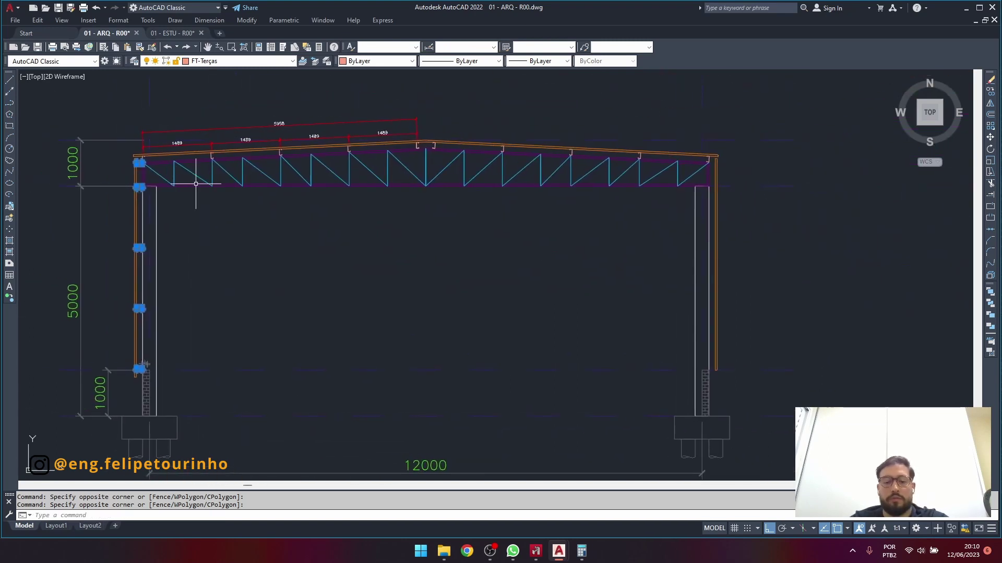
key(Return)
scroll(407, 206, up, 8)
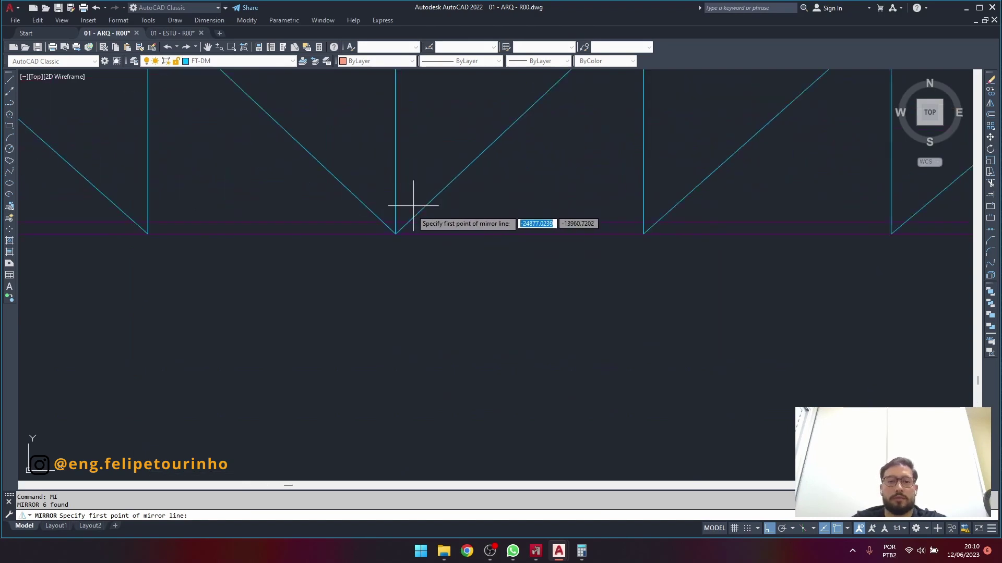
click(374, 252)
scroll(374, 255, down, 8)
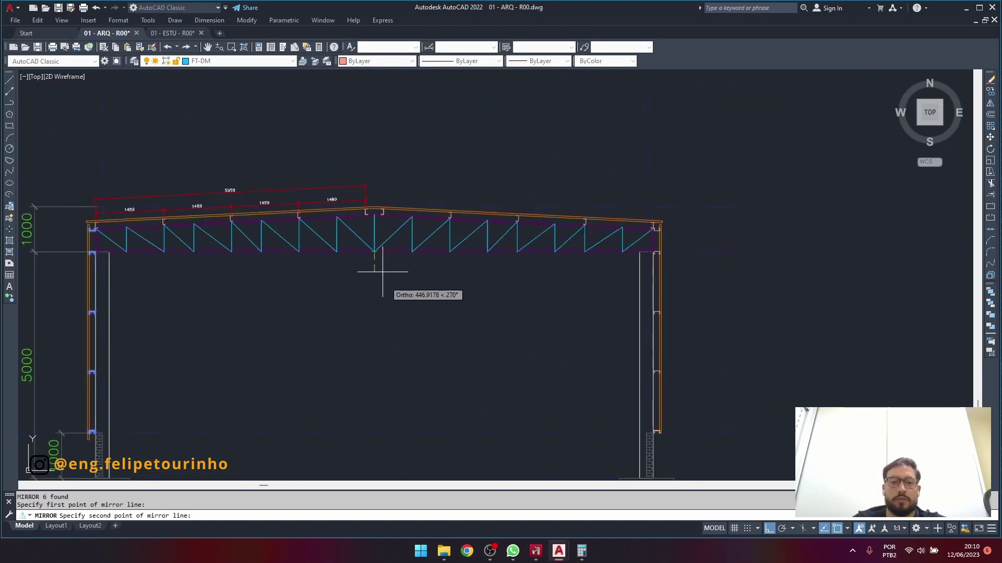
click(398, 326)
text(n)
key(Return)
middle_drag(398, 320, 489, 235)
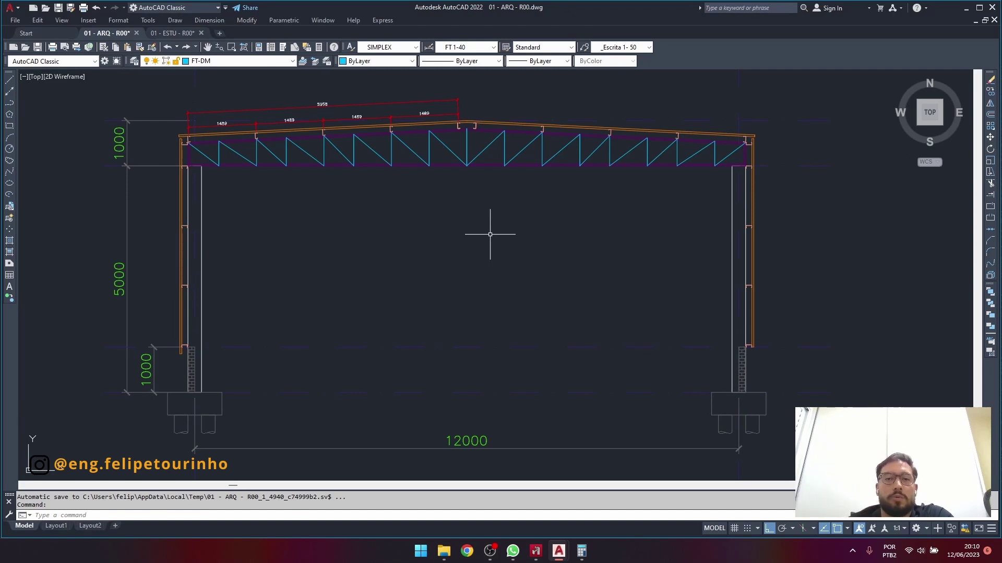
Switch to CYPE 3D and create a new empty job (Obra vazia) with the file name 000 - MINI CURSO.
click(537, 551)
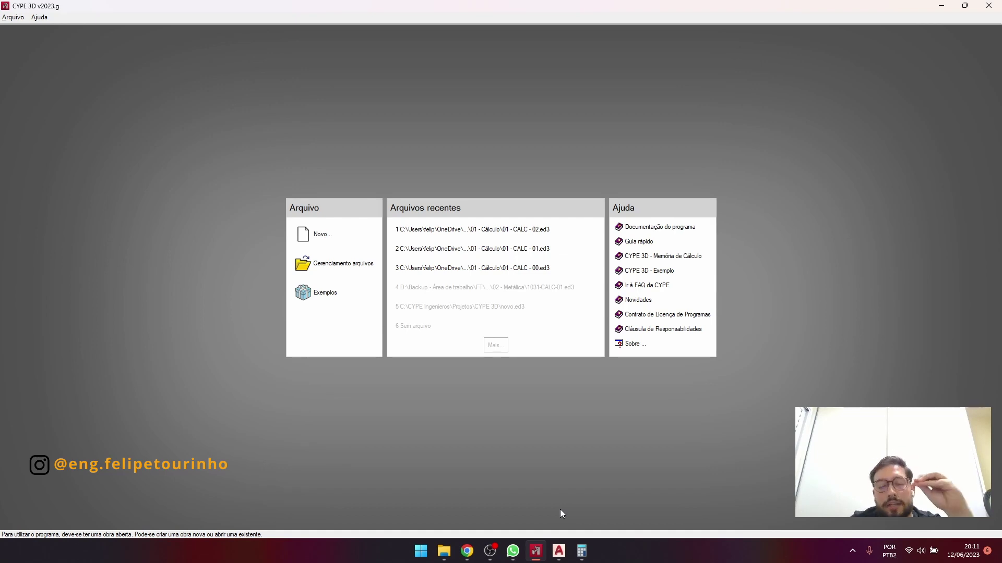
mouse_move(490, 551)
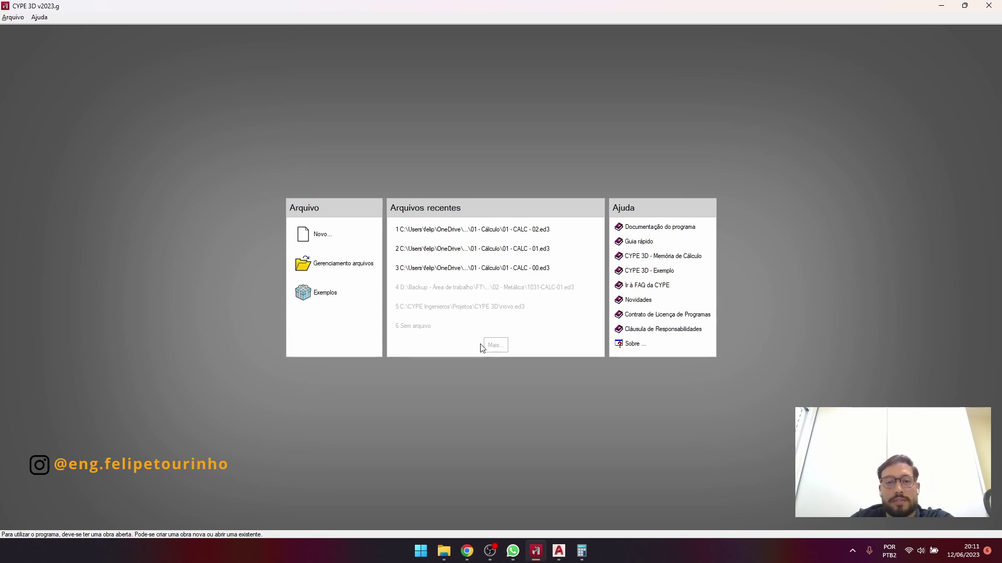
click(320, 234)
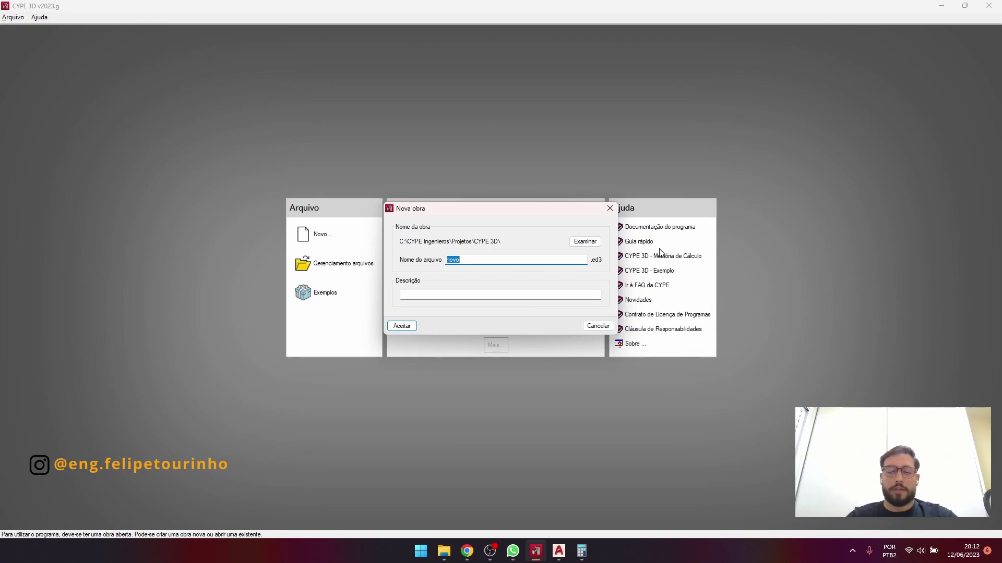
text(000)
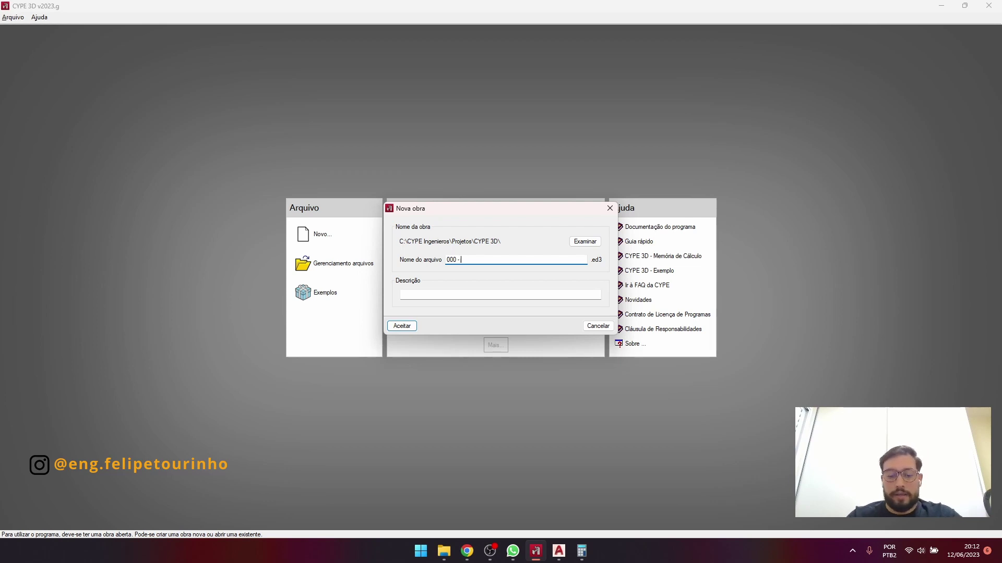
text(- MINI CURSO)
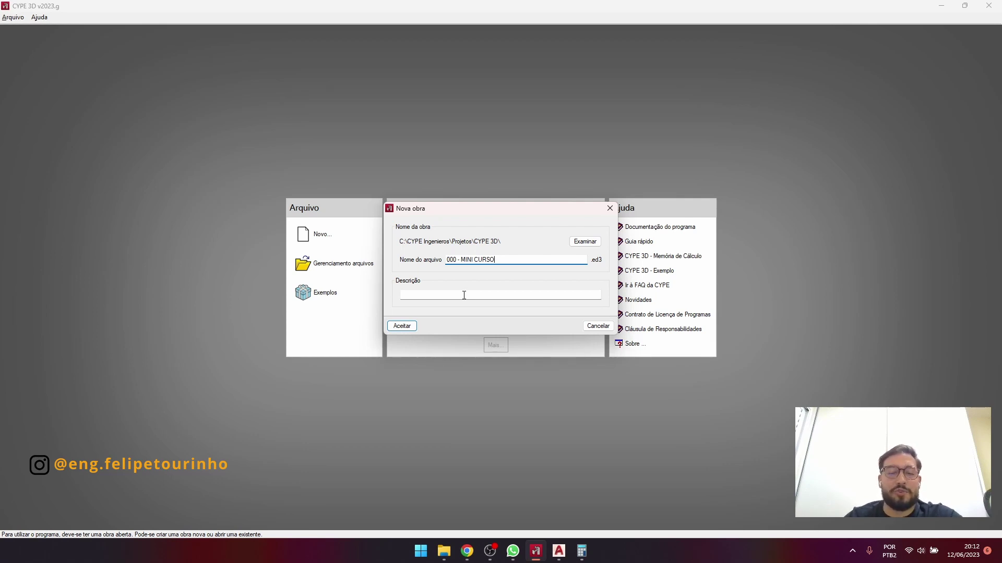
click(414, 325)
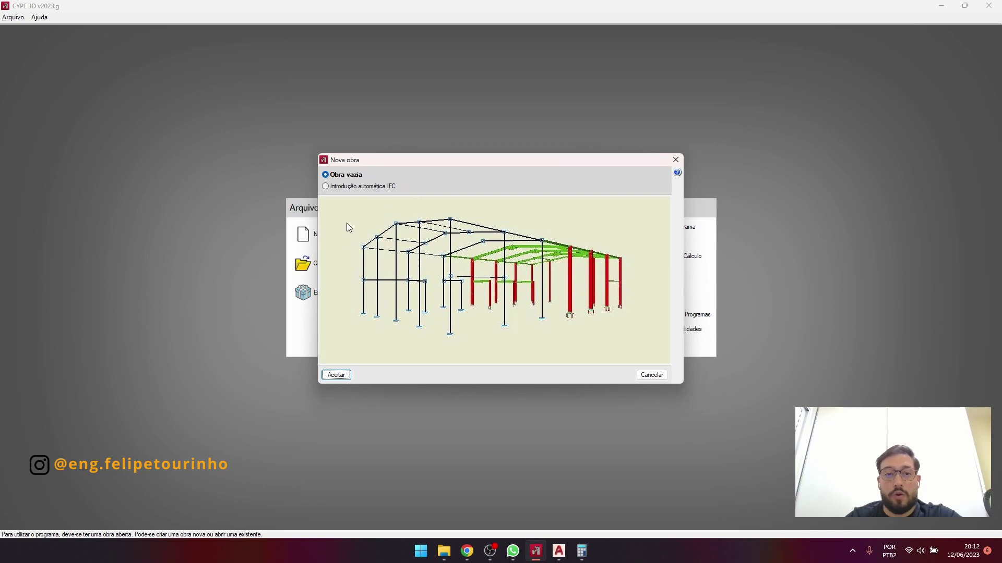
click(330, 376)
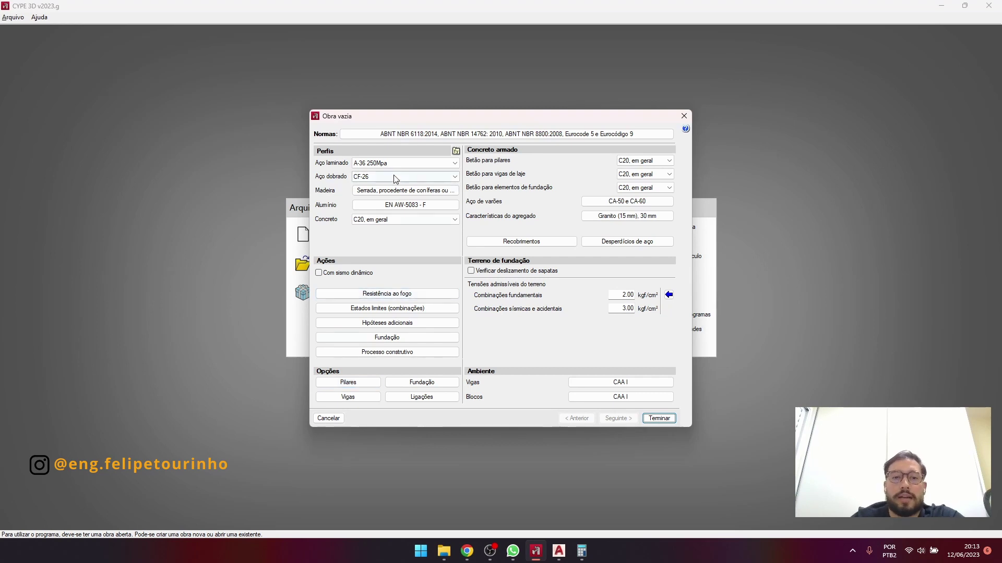
Check and accept the design standards ABNT NBR 6118:2014 for concrete, NBR 14762: 2010 for cold-formed steel and NBR 8800:2008 for rolled steel.
click(360, 140)
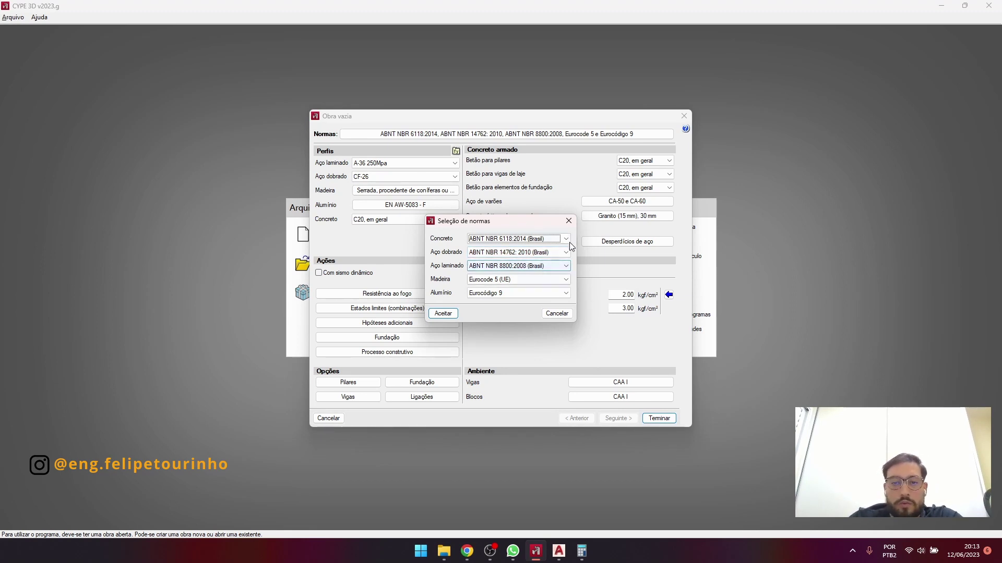
click(543, 255)
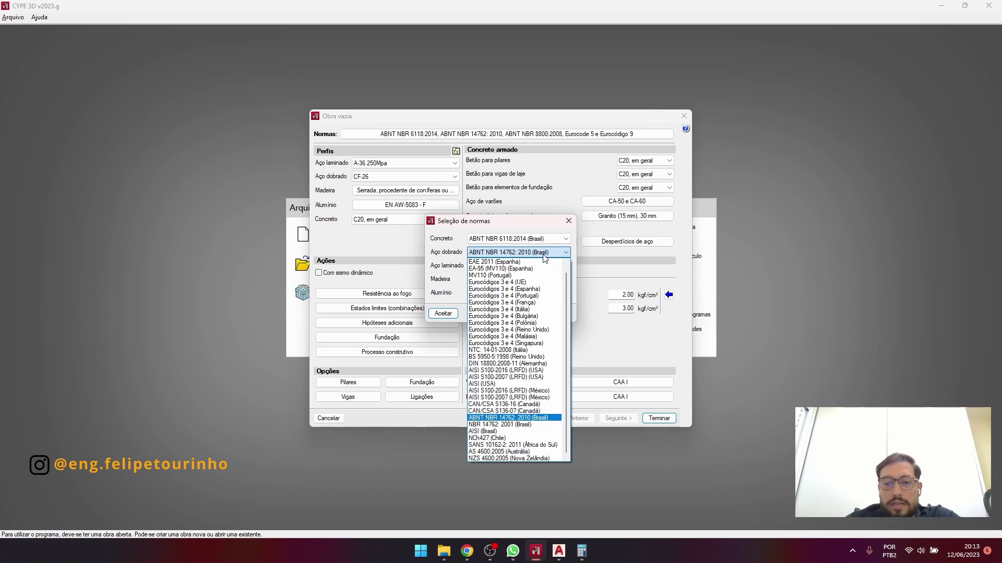
click(544, 254)
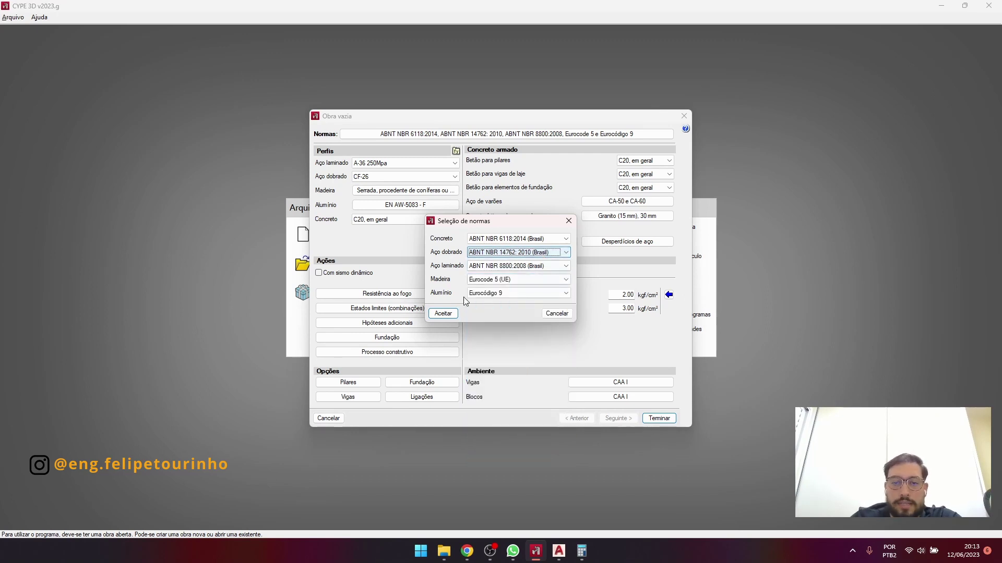
click(524, 267)
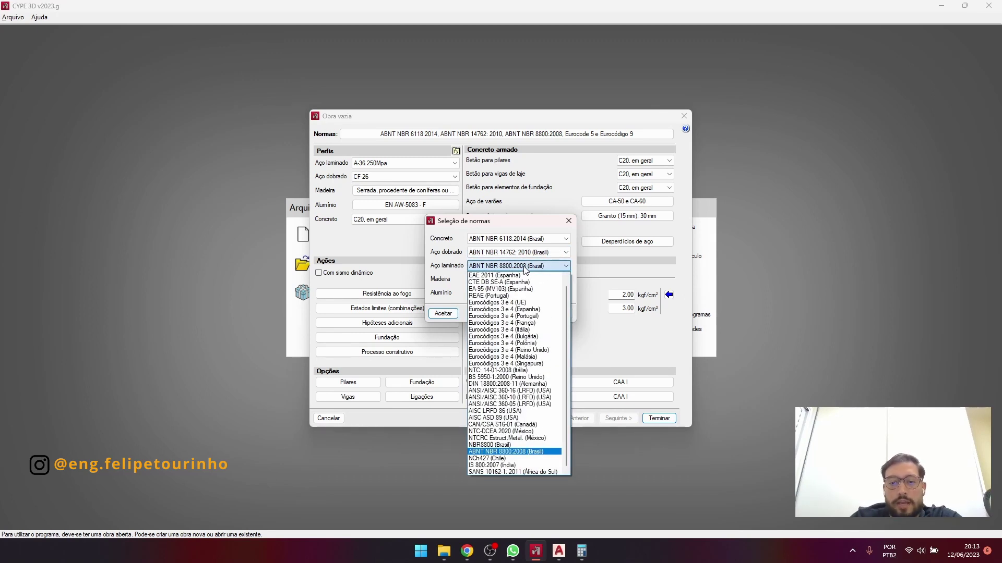
click(525, 267)
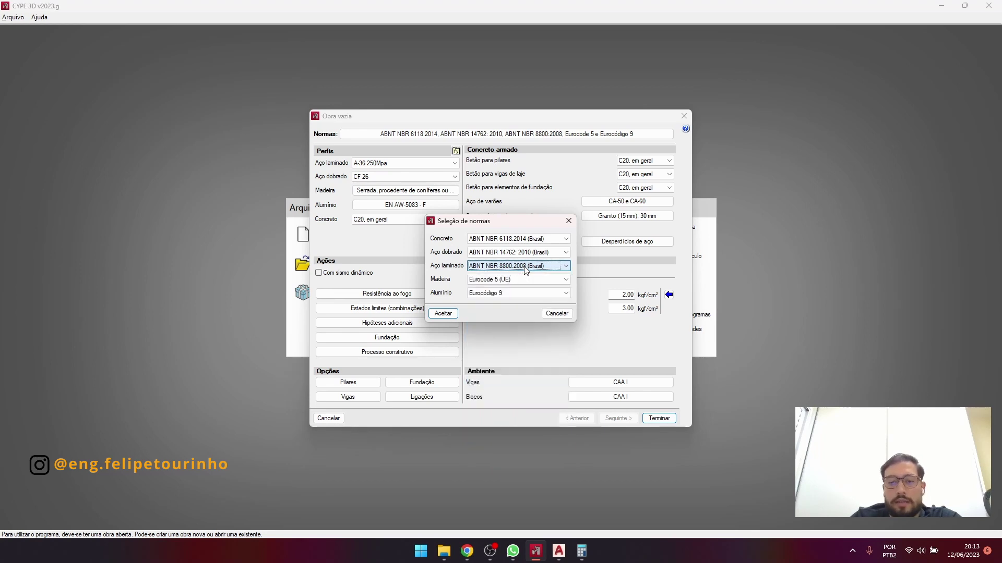
click(456, 314)
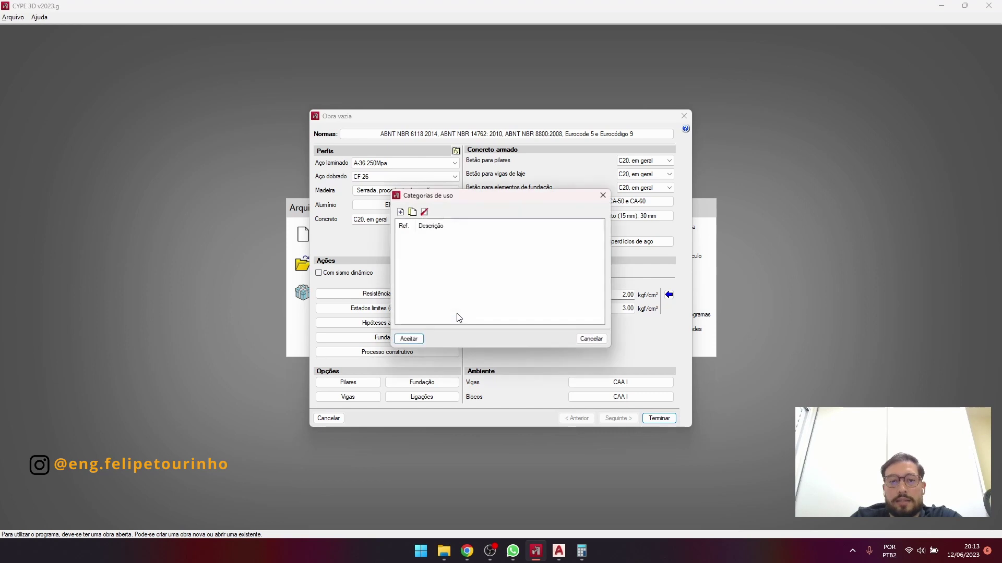
Add the use category "Bibliotecas, arquivos, depósitos, oficinas e garagens", keeping "A. Domésticos e residenciais" for timber and aluminium.
click(400, 212)
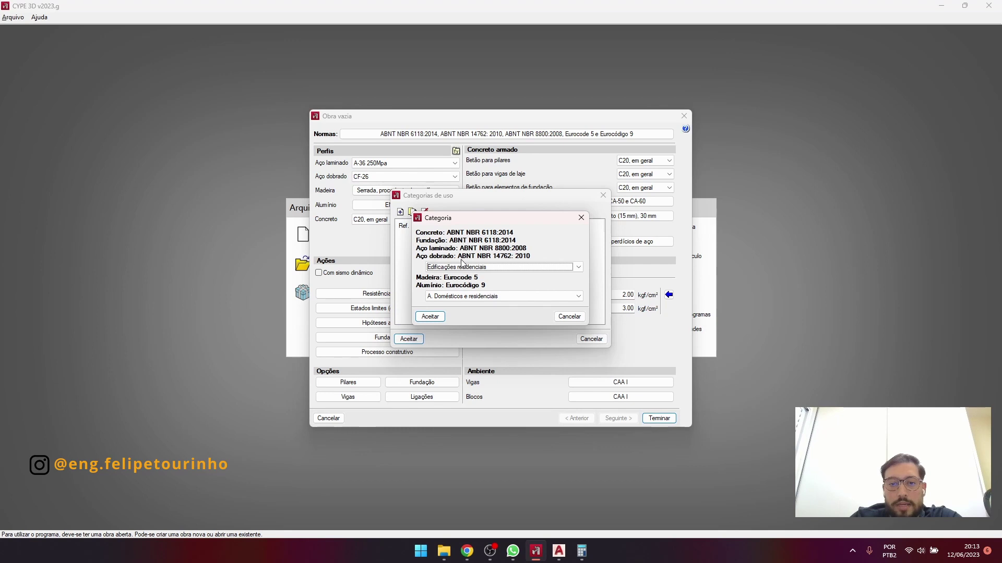
click(454, 267)
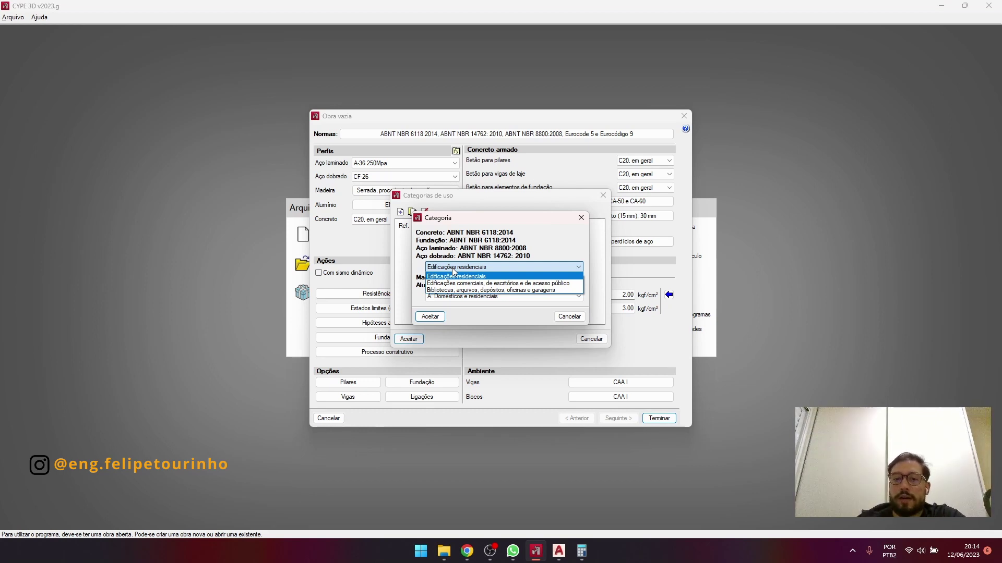
click(524, 291)
click(441, 319)
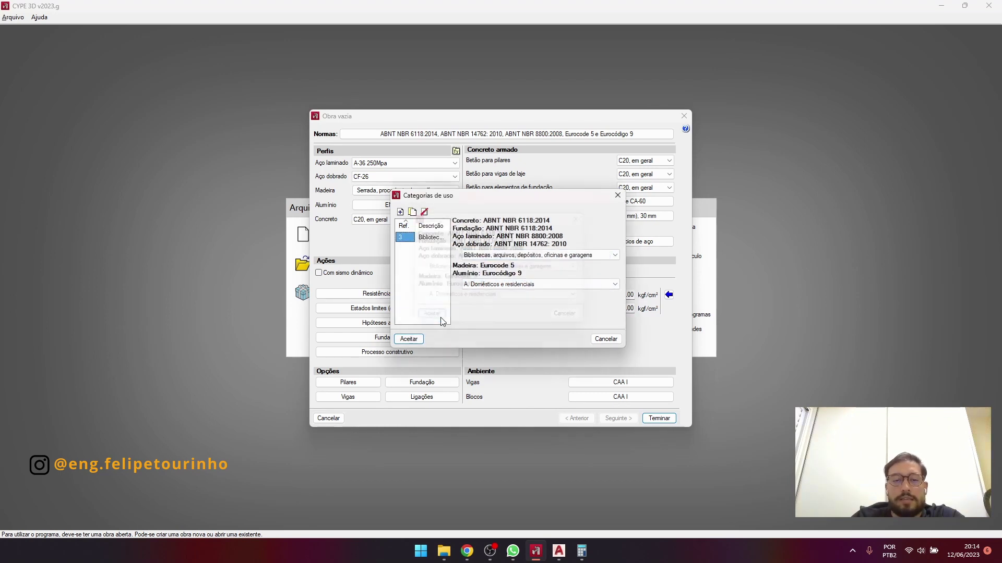
click(558, 287)
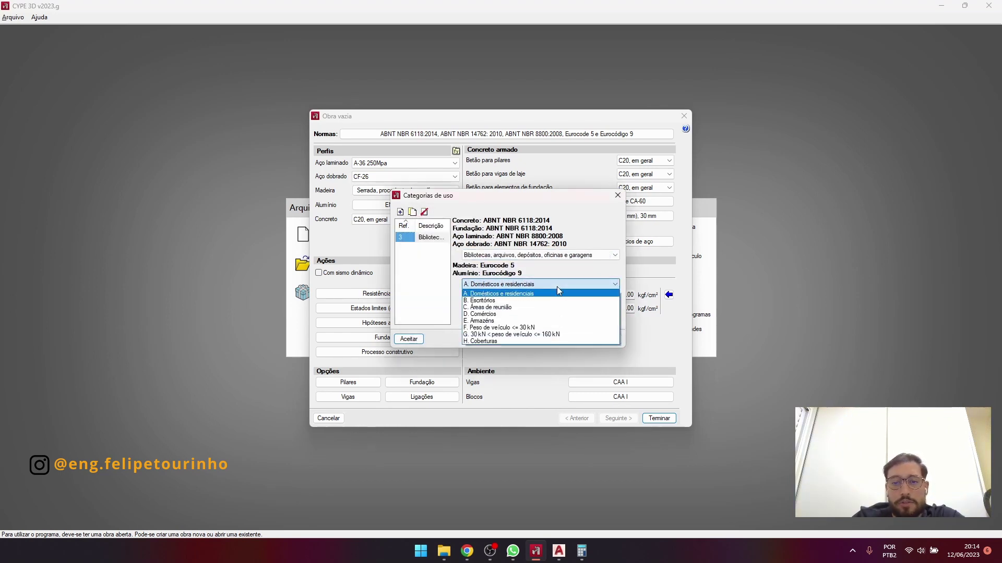
click(556, 287)
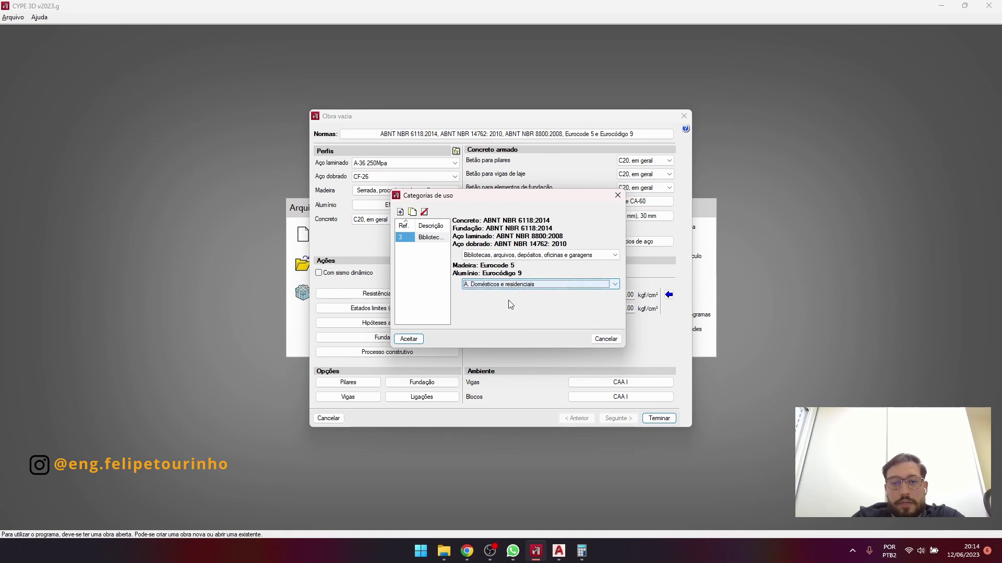
click(418, 340)
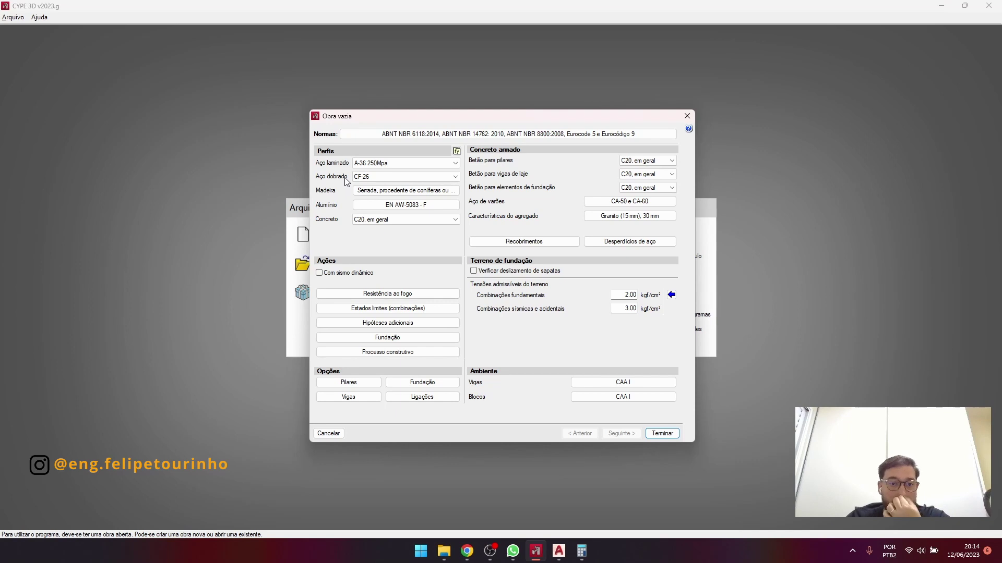
Keep A-36 250Mpa as the rolled steel and set the cold-formed steel (Aço dobrado) to A-36.
click(398, 164)
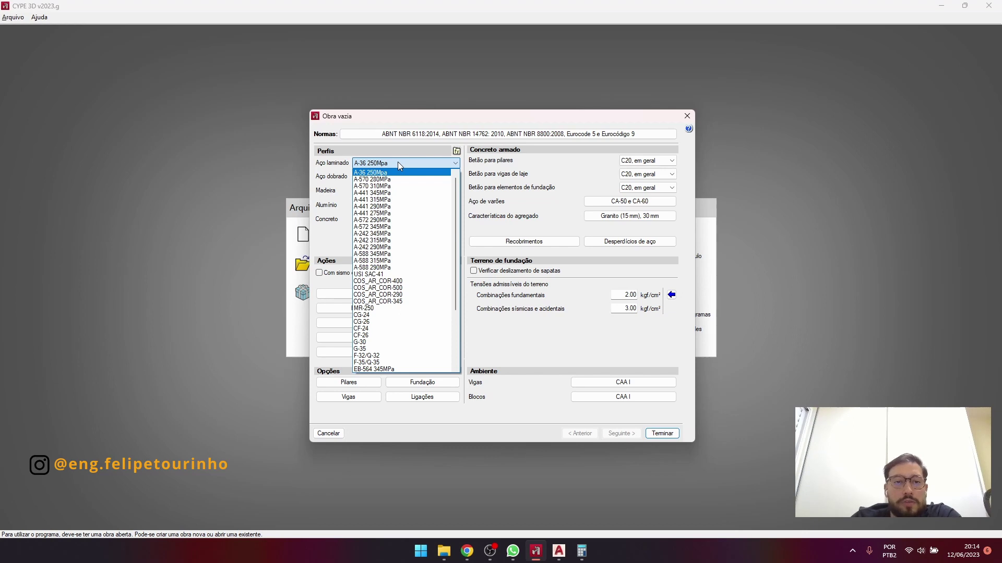
click(398, 163)
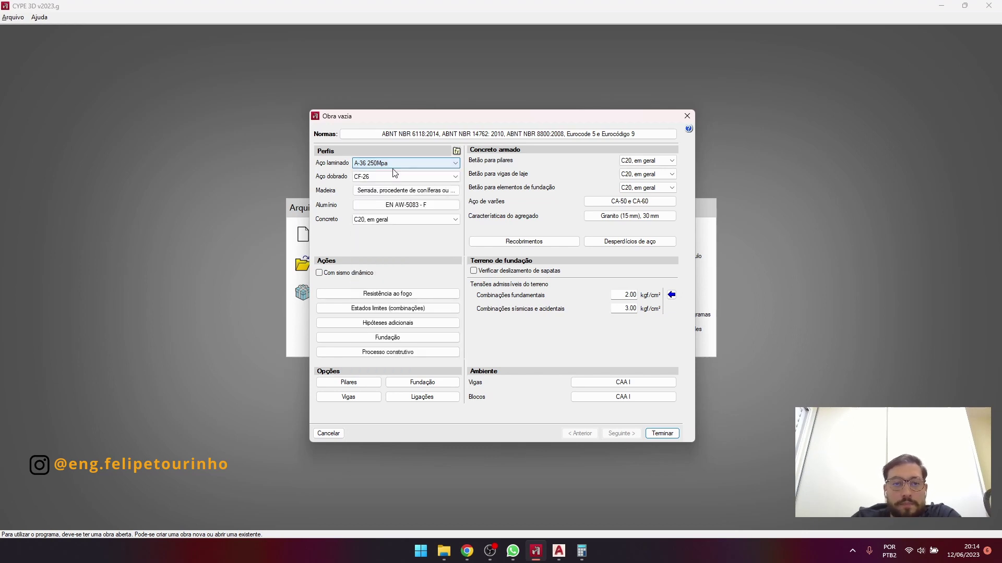
click(402, 176)
drag(456, 228, 454, 254)
click(402, 356)
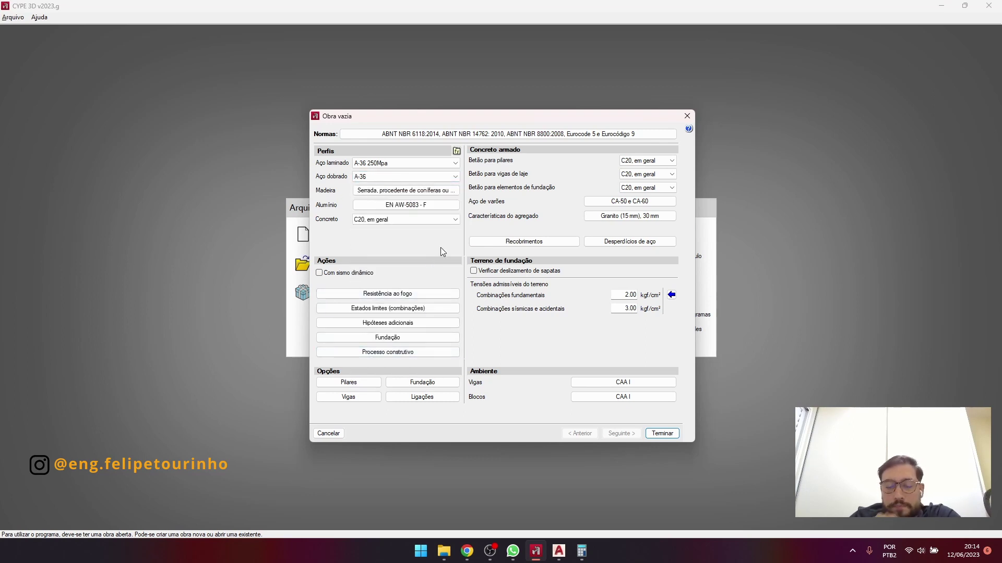
click(456, 151)
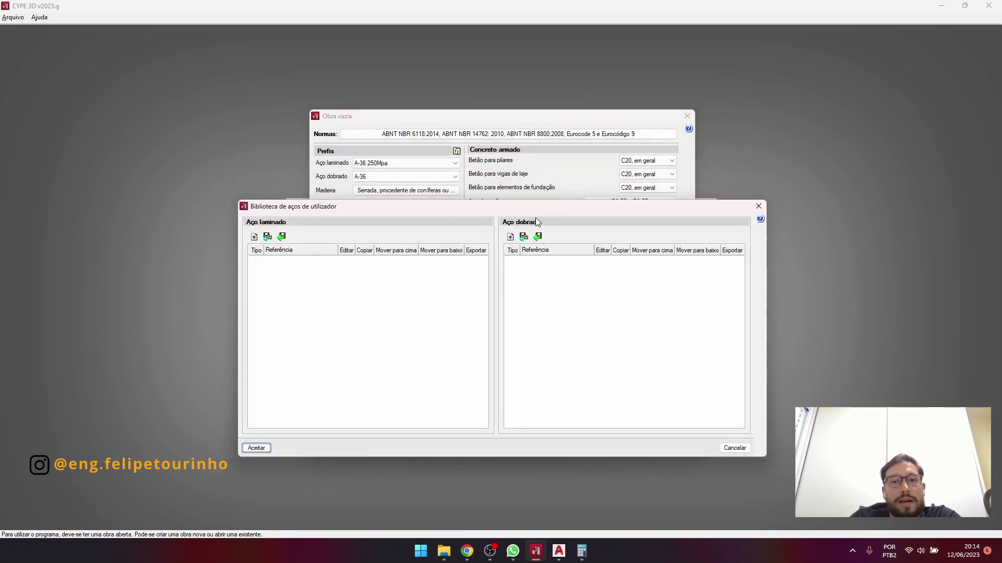
click(510, 238)
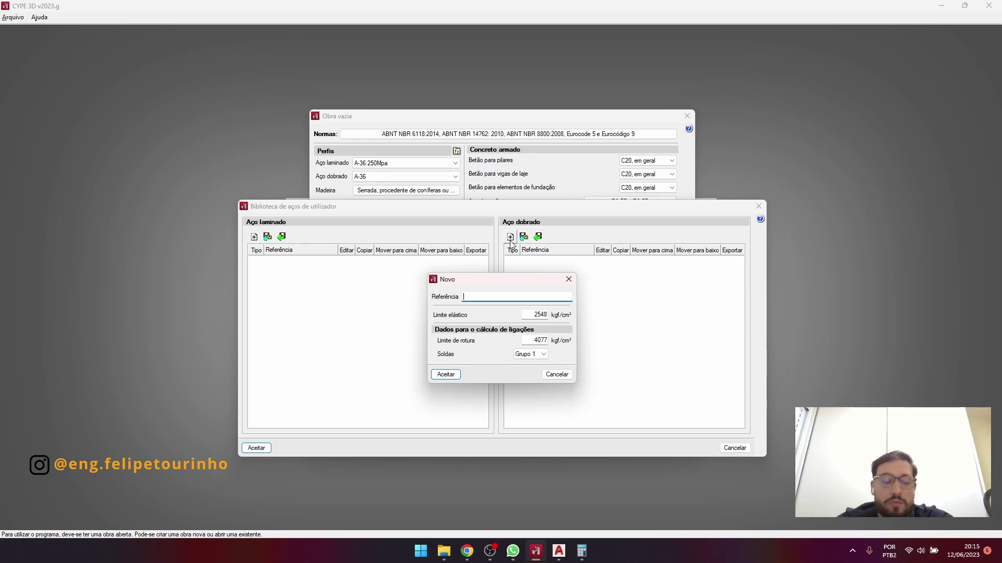
key(Escape)
key(Escape)
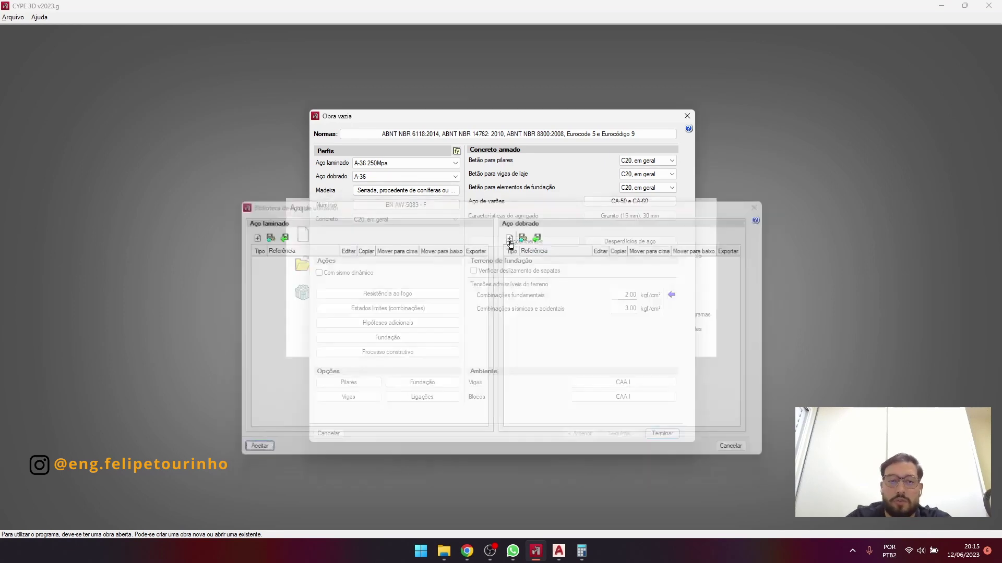
Add a cold-formed steel named ZAR-800 to the user steel library with yield limit 8000 kgf/cm², rupture limit 9000 kgf/cm² and weld group Grupo 1.
click(457, 151)
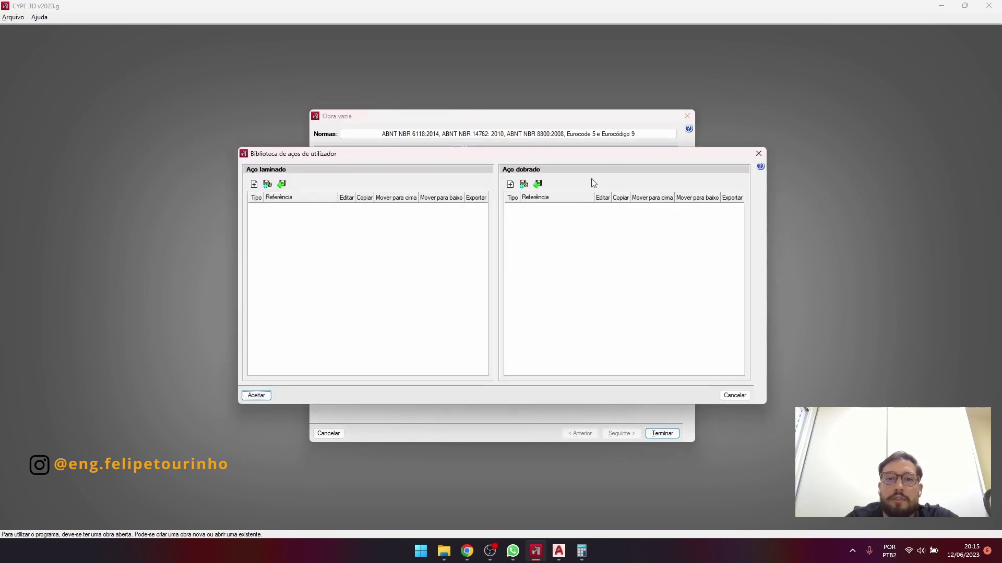
click(510, 184)
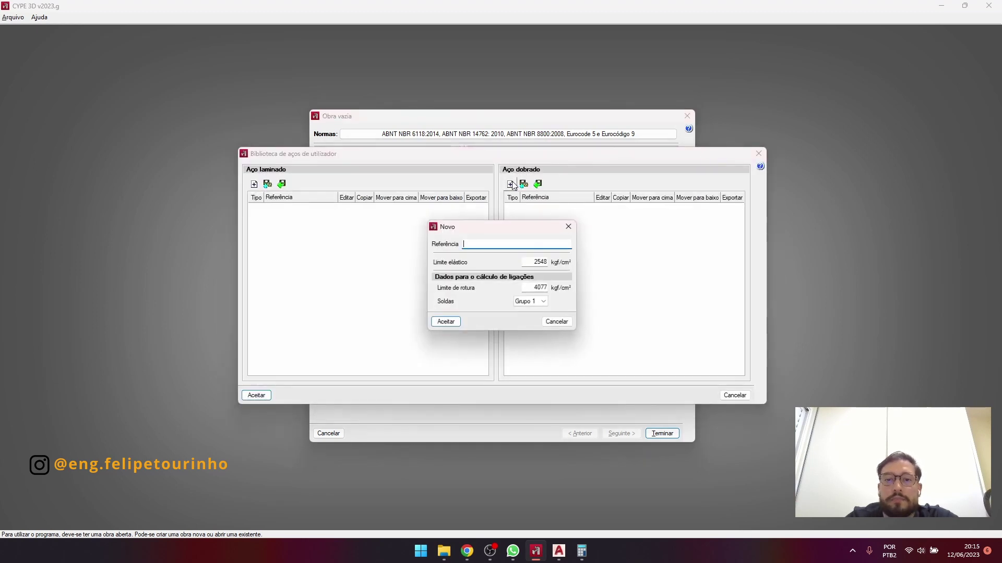
text(ZAR)
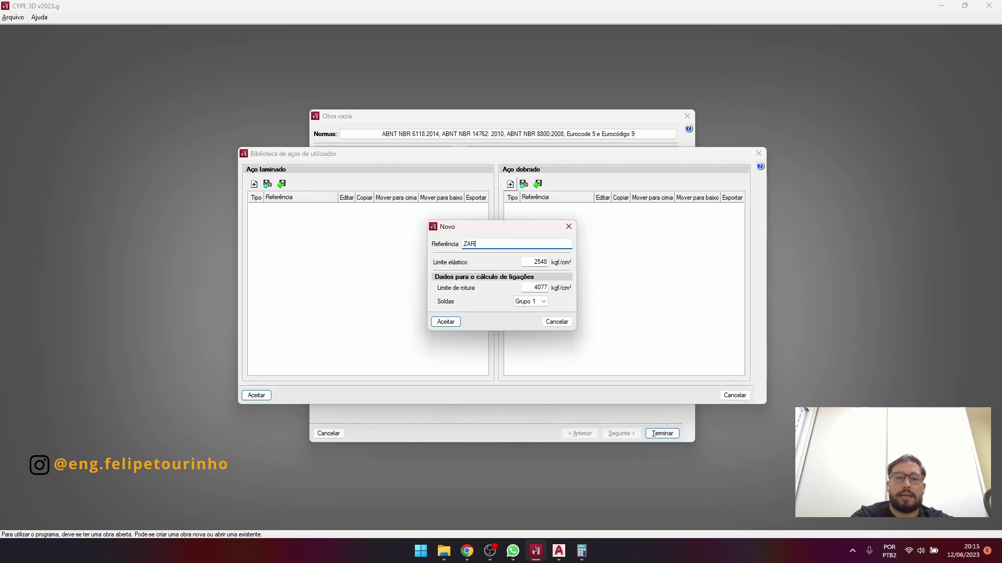
text(-800)
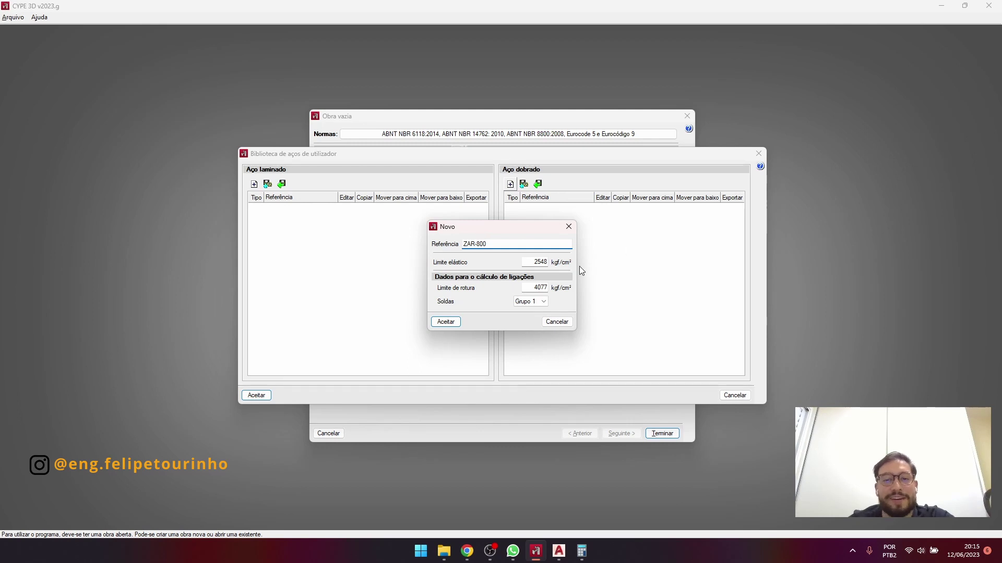
double_click(541, 264)
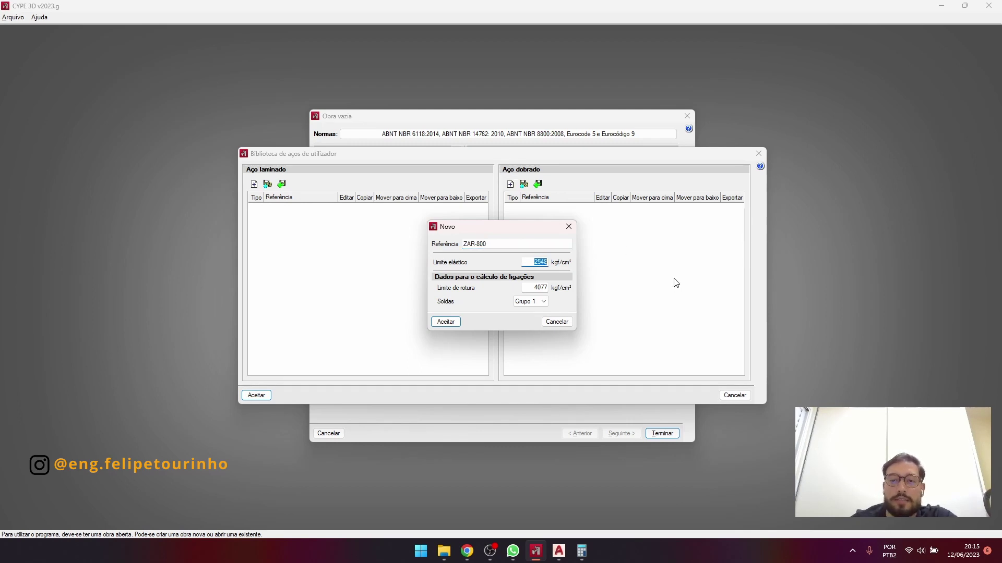
text(8000)
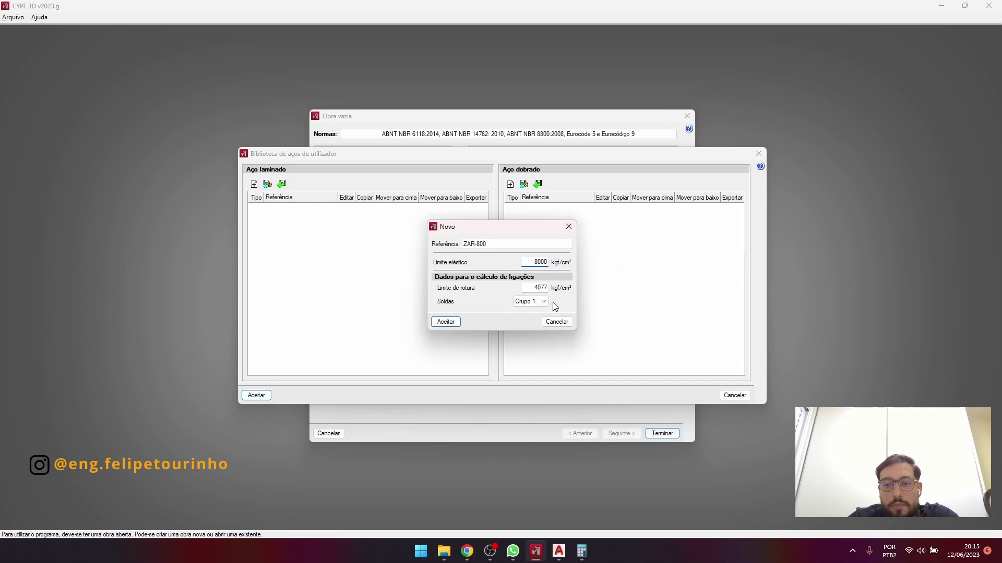
double_click(532, 288)
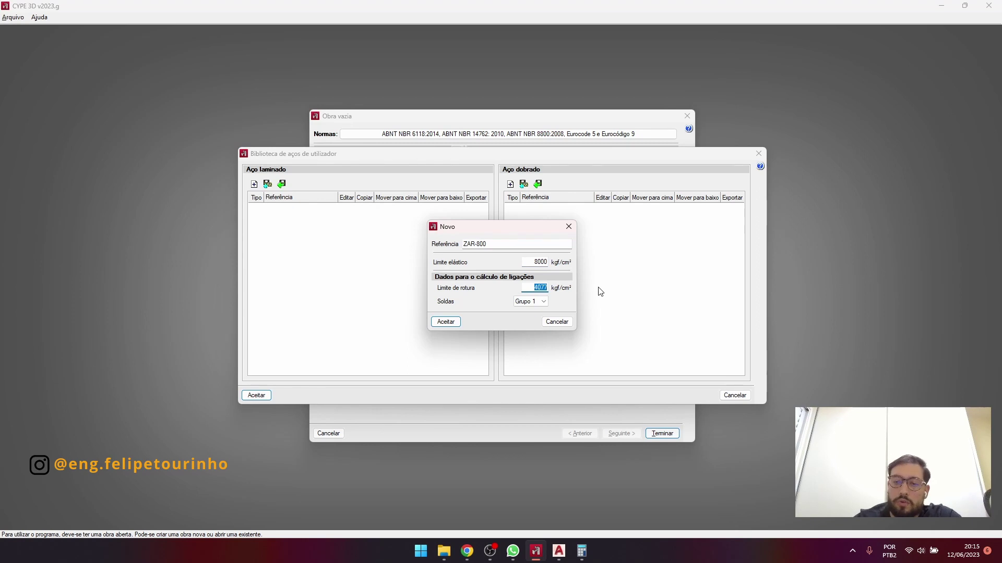
text(9000)
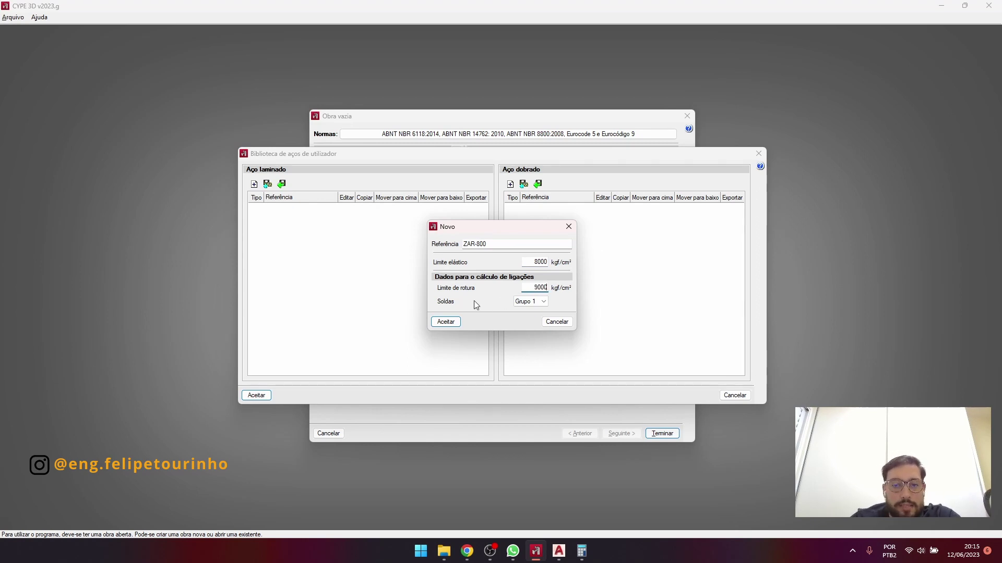
click(541, 312)
click(535, 310)
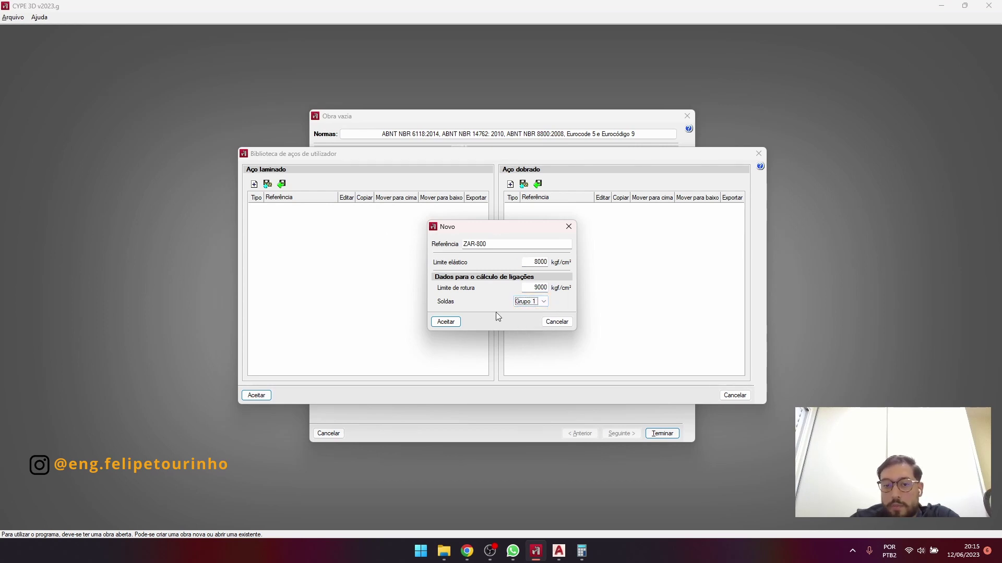
click(444, 322)
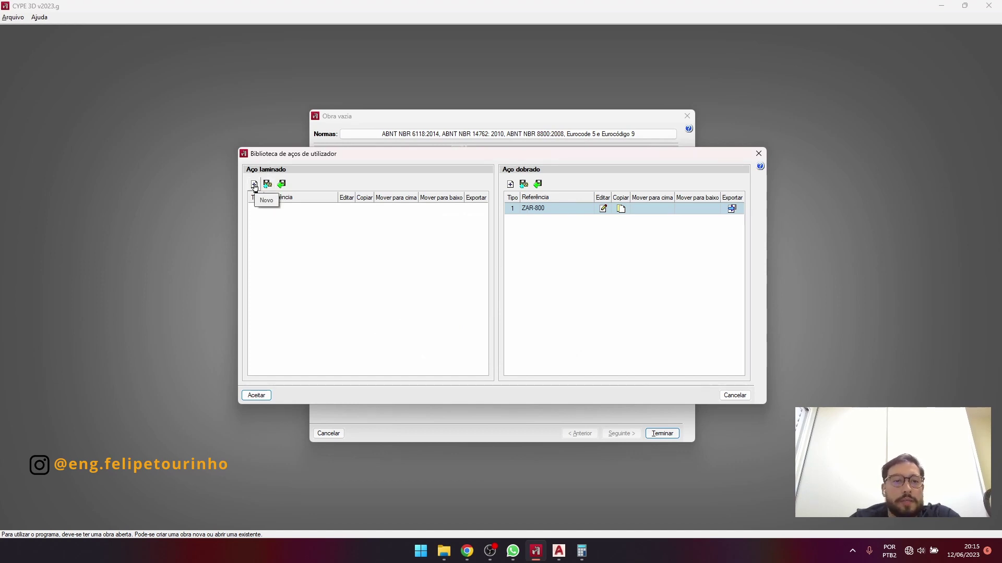
click(254, 184)
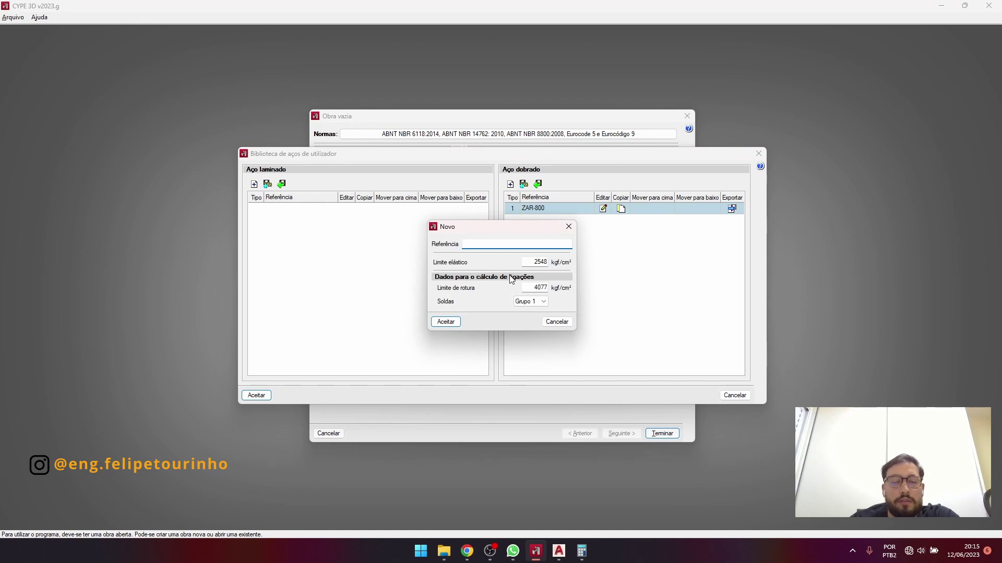
key(Tab)
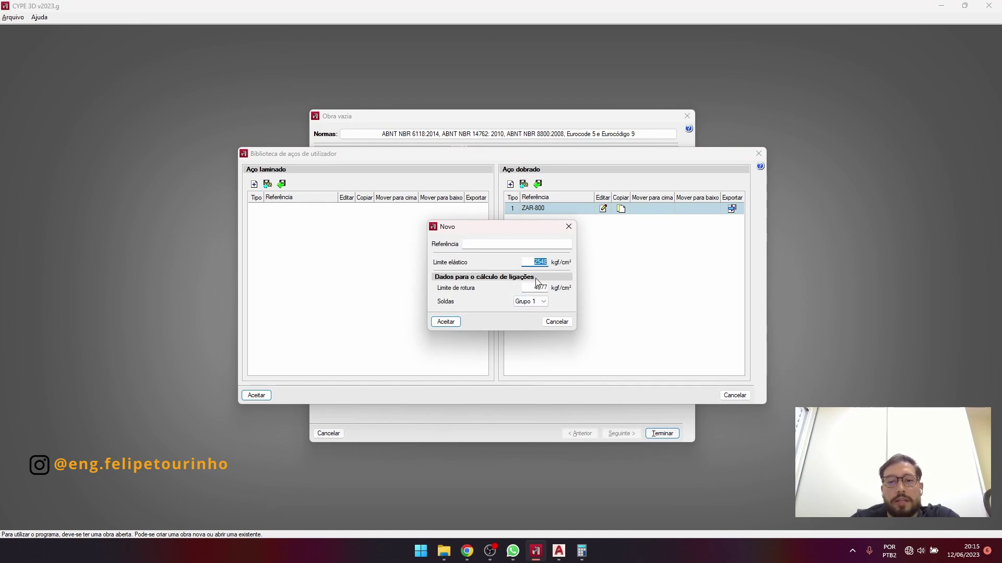
key(Tab)
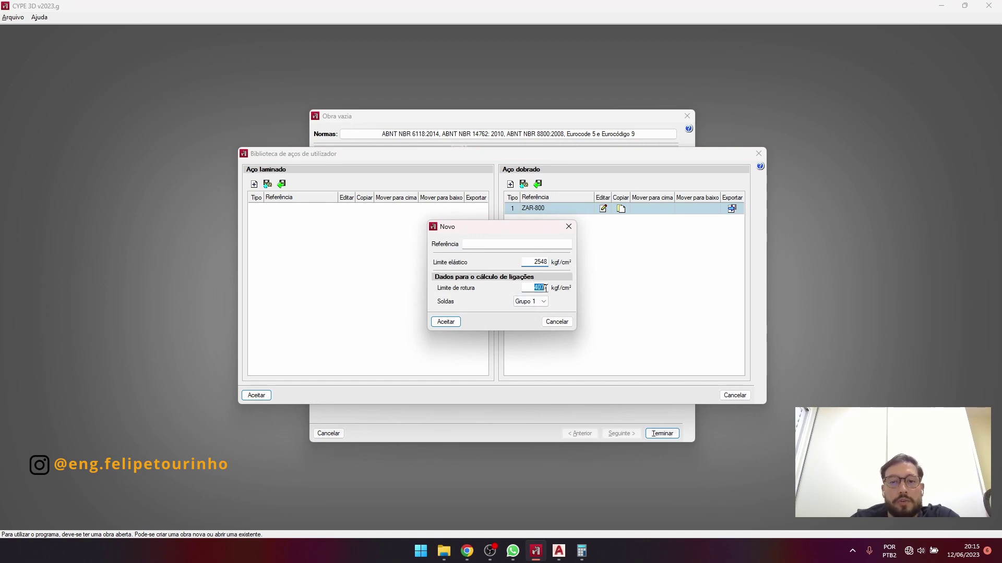
click(557, 322)
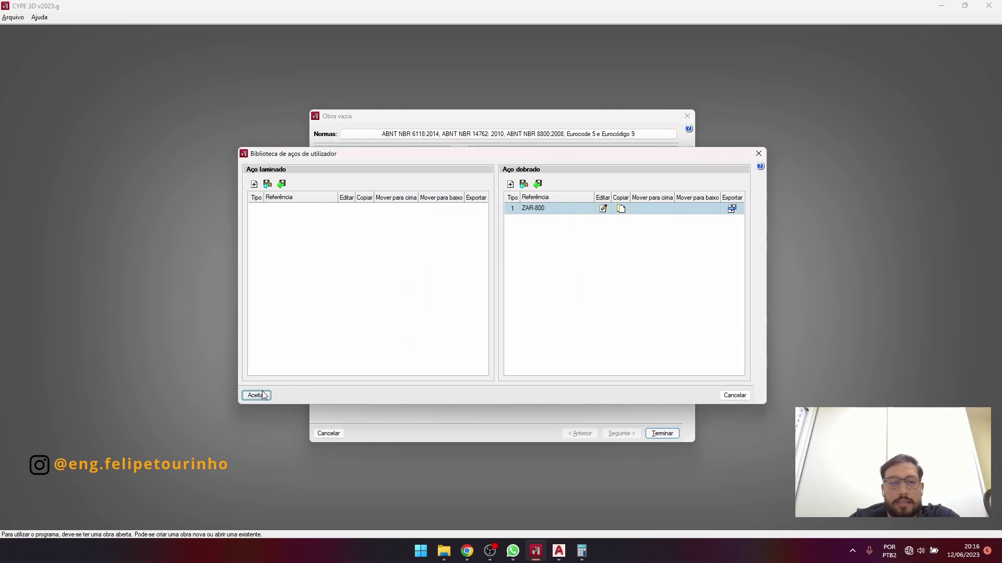
Accept the user steel library, try ZAR-800 as the cold-formed steel (Aço dobrado) and set it back to A-36.
click(256, 396)
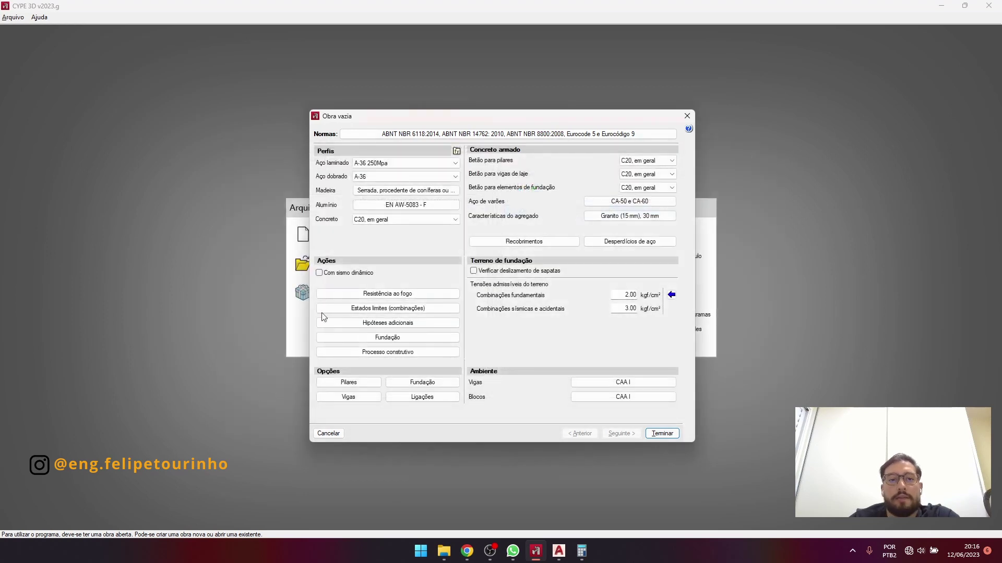
click(441, 177)
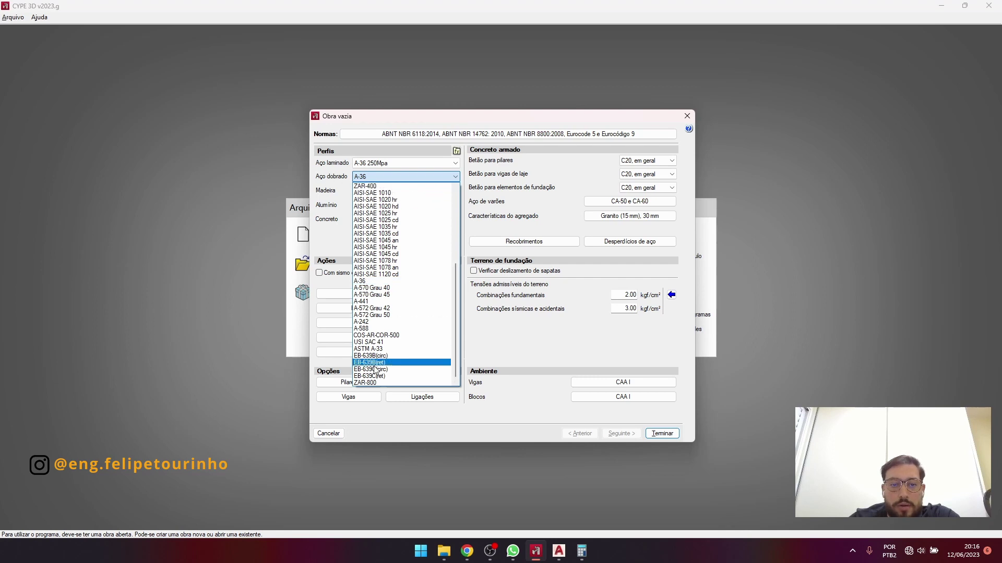
click(369, 383)
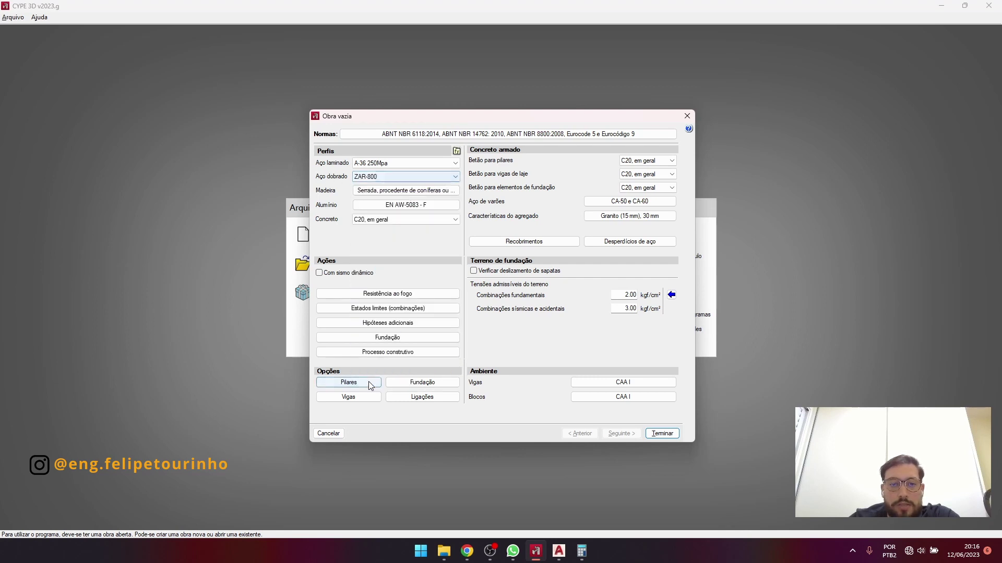
click(410, 177)
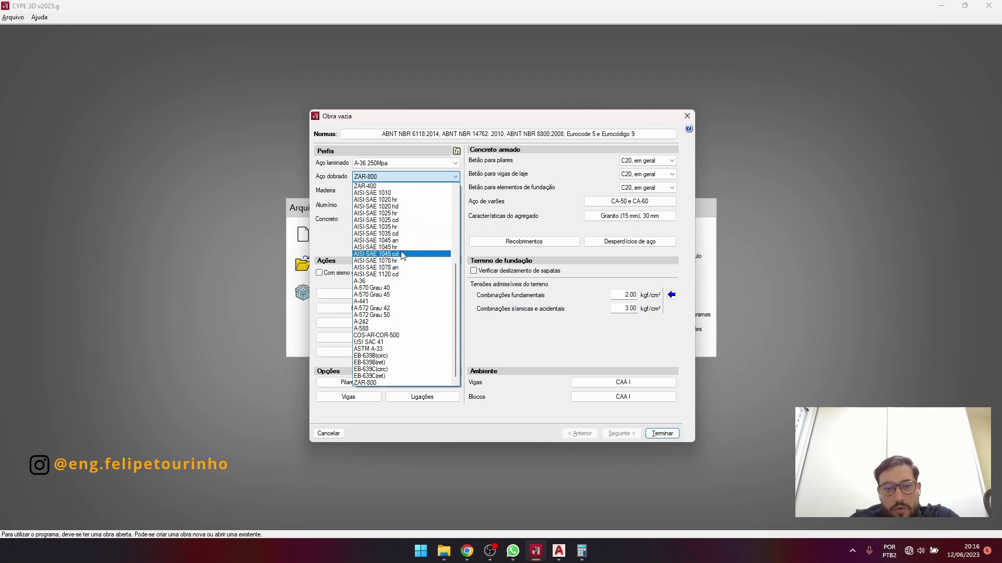
click(388, 282)
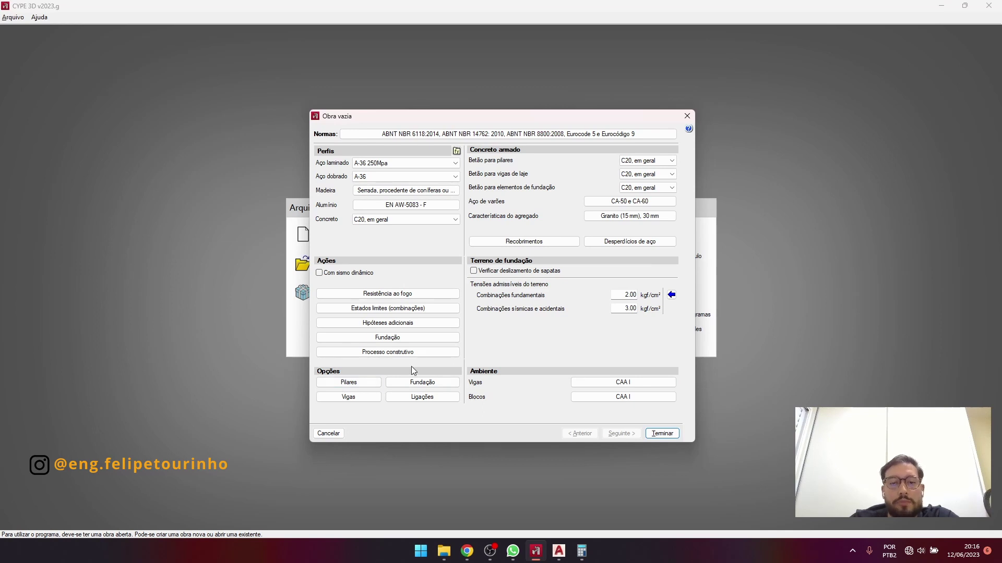
Check the fire resistance options and the limit state combinations (Estados limites) without changing them.
click(413, 293)
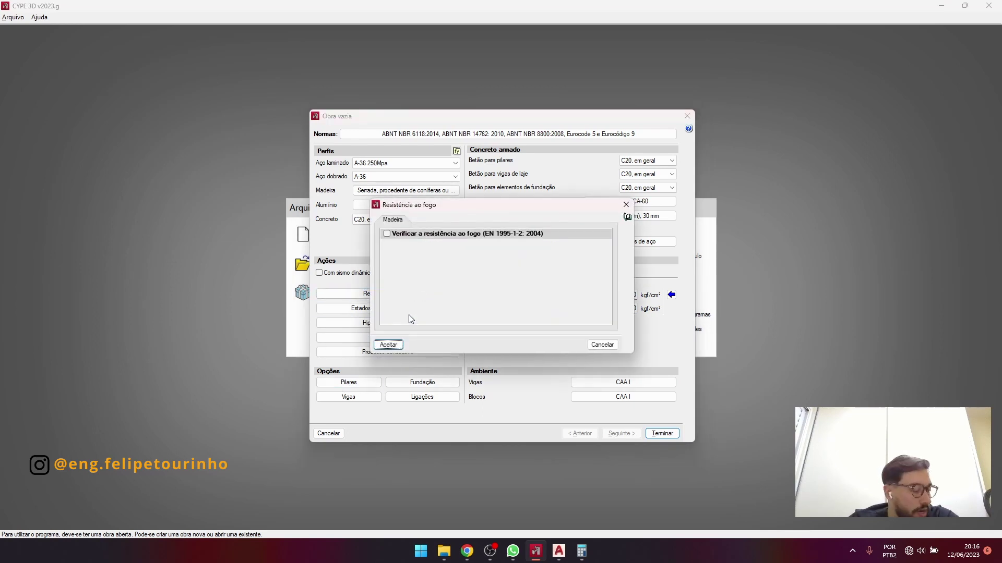
click(594, 344)
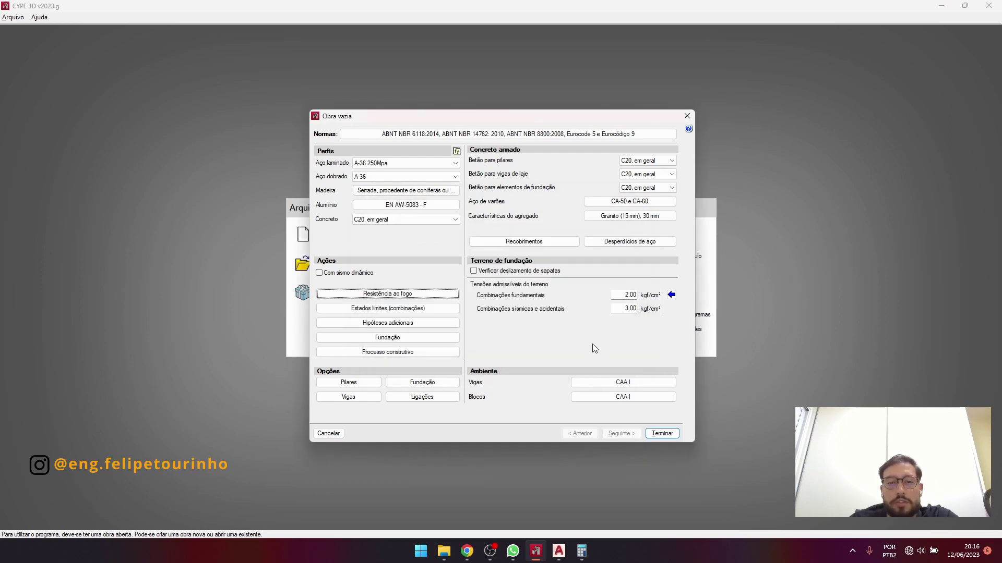
click(427, 308)
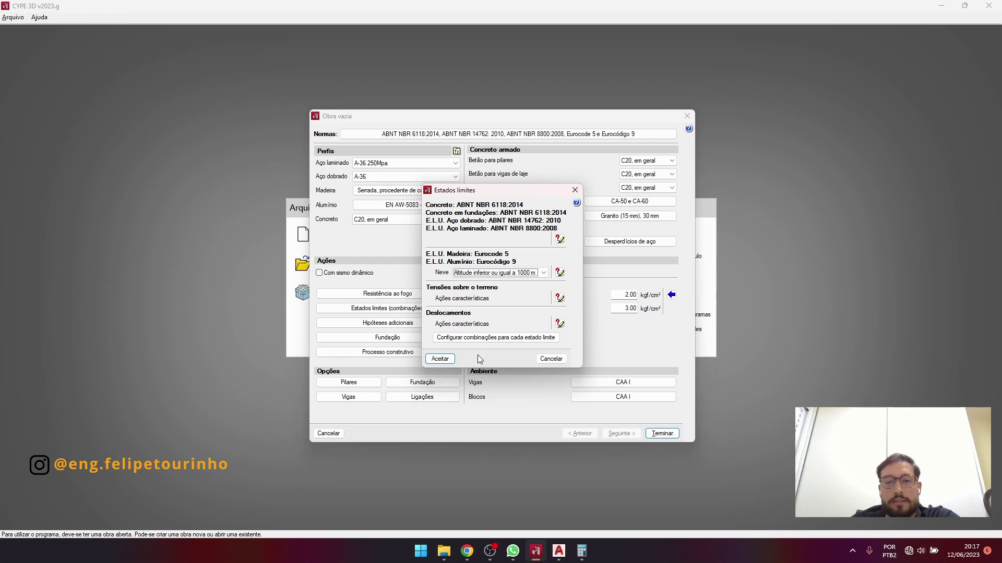
click(440, 358)
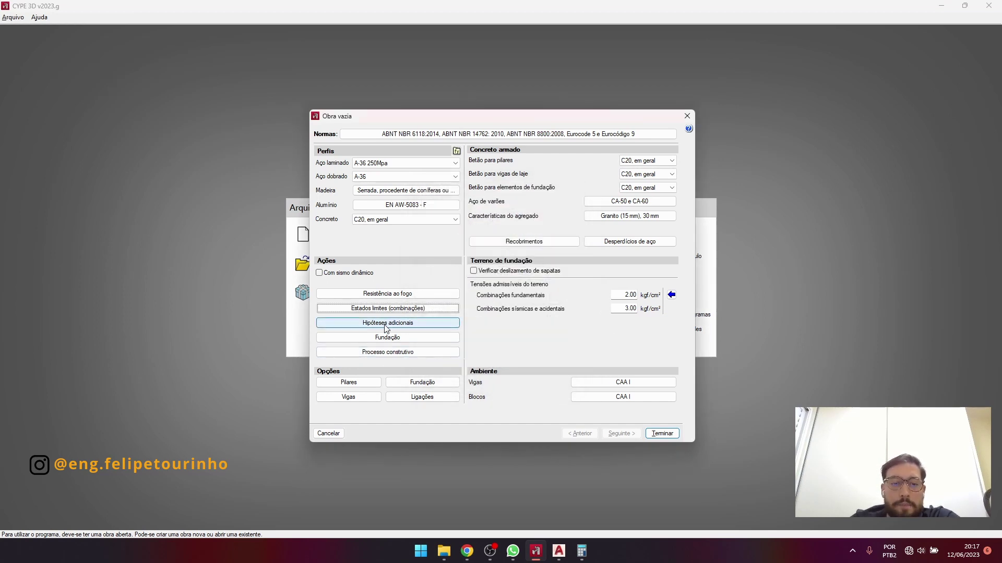
Examine the additional load cases (Hipóteses adicionais) and the definition form for a new permanent load, adding none.
click(445, 323)
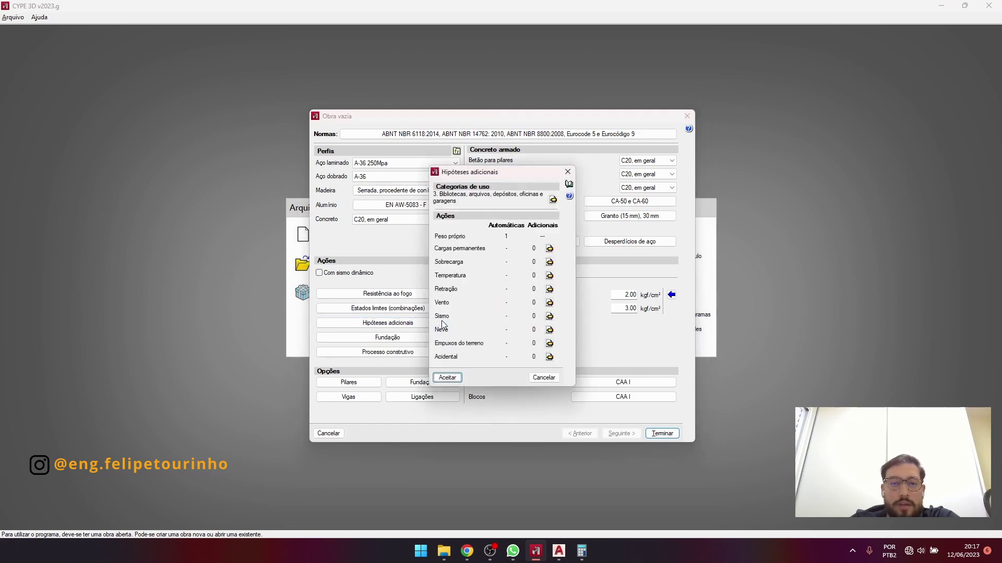
click(549, 248)
click(486, 238)
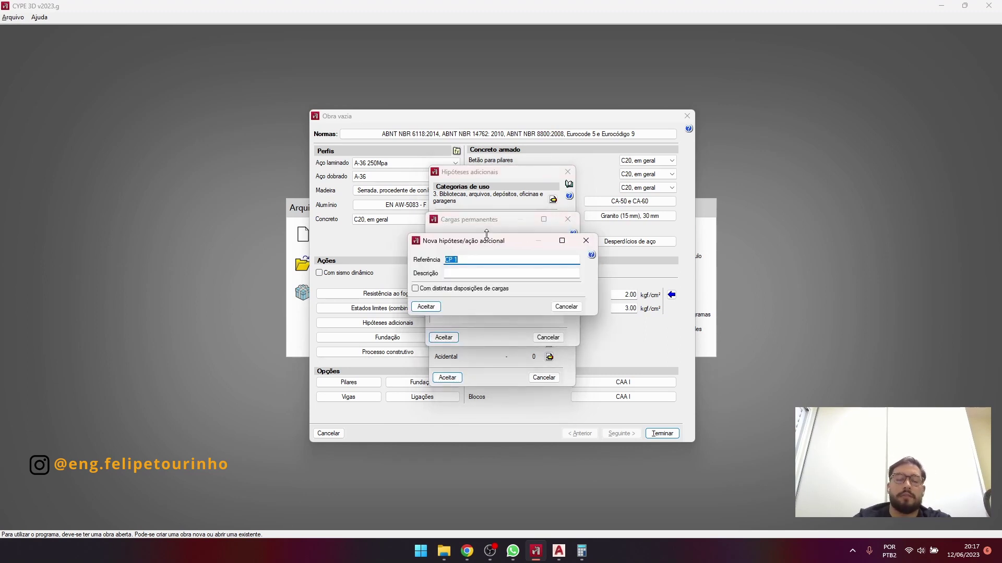
key(Escape)
key(Escape)
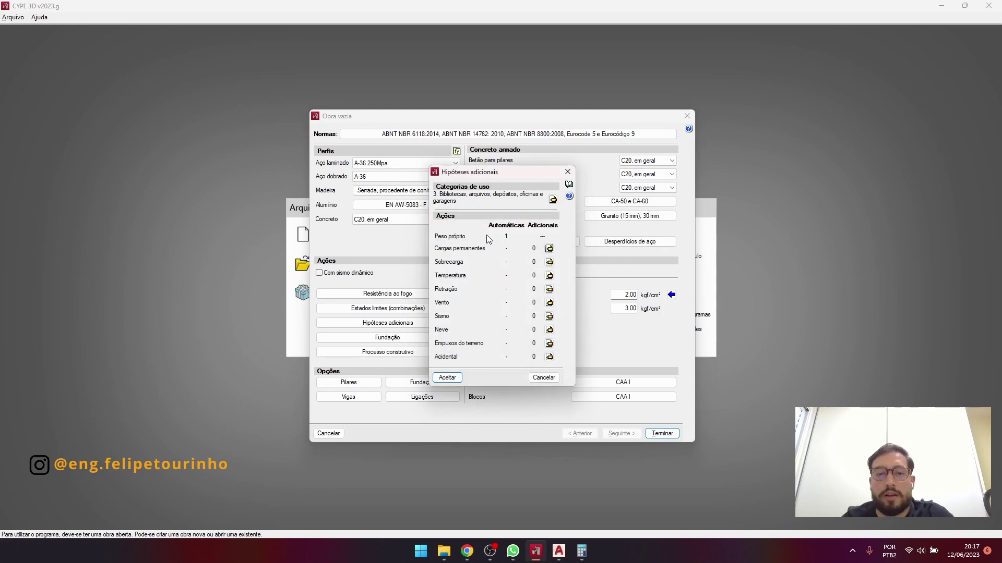
click(448, 378)
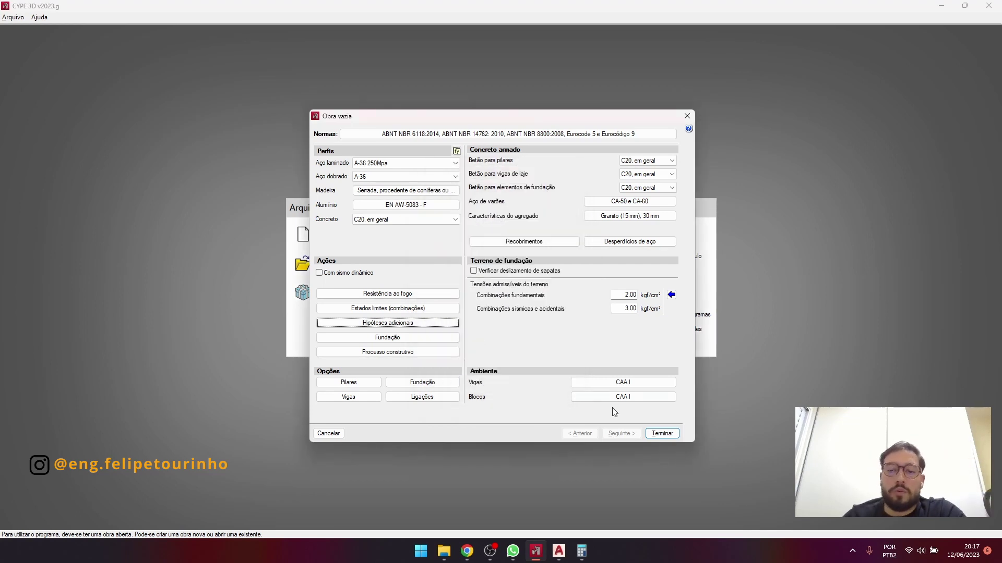
Finish the empty job setup with the chosen data and enter the 3D modelling workspace.
click(665, 434)
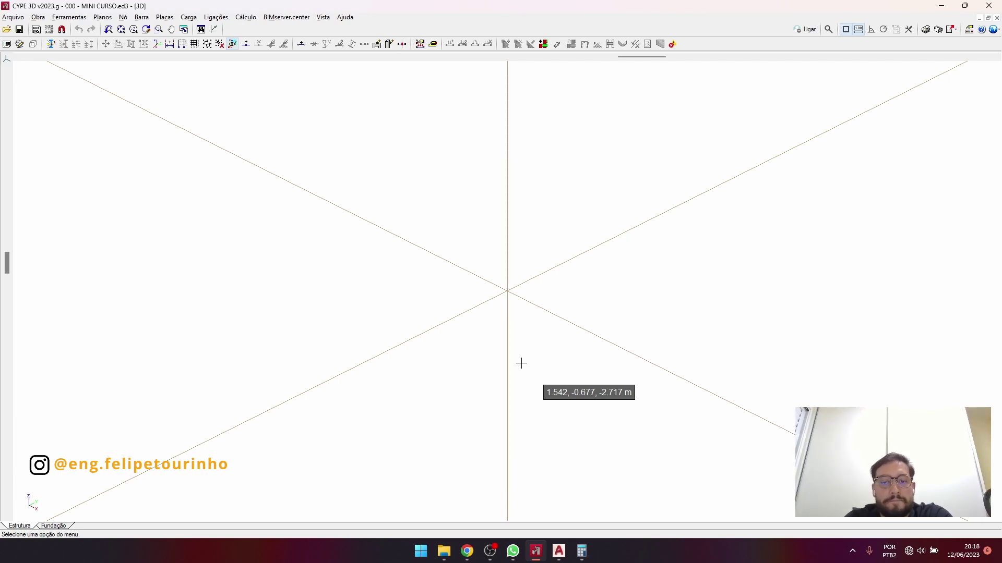
middle_drag(521, 363, 488, 337)
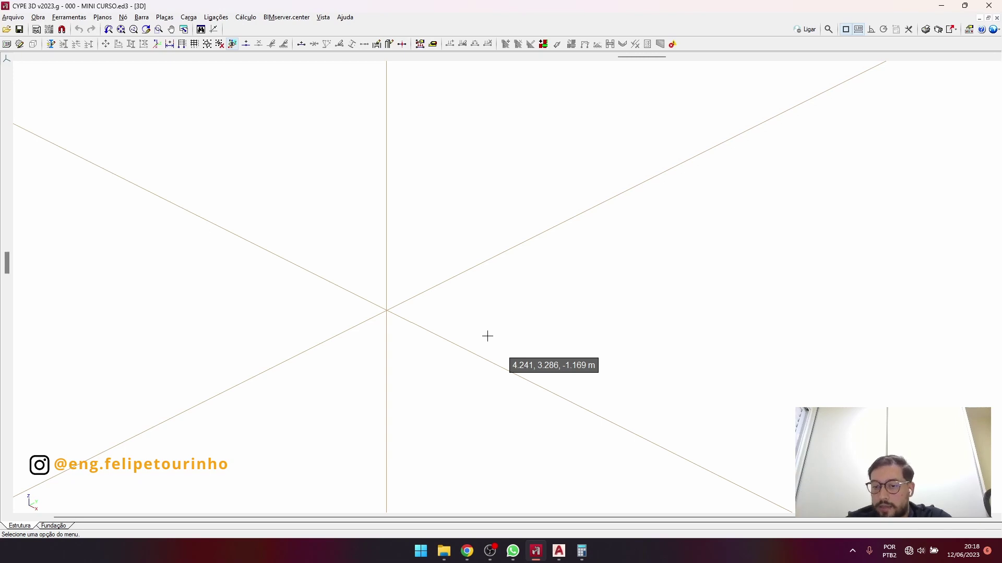
click(909, 553)
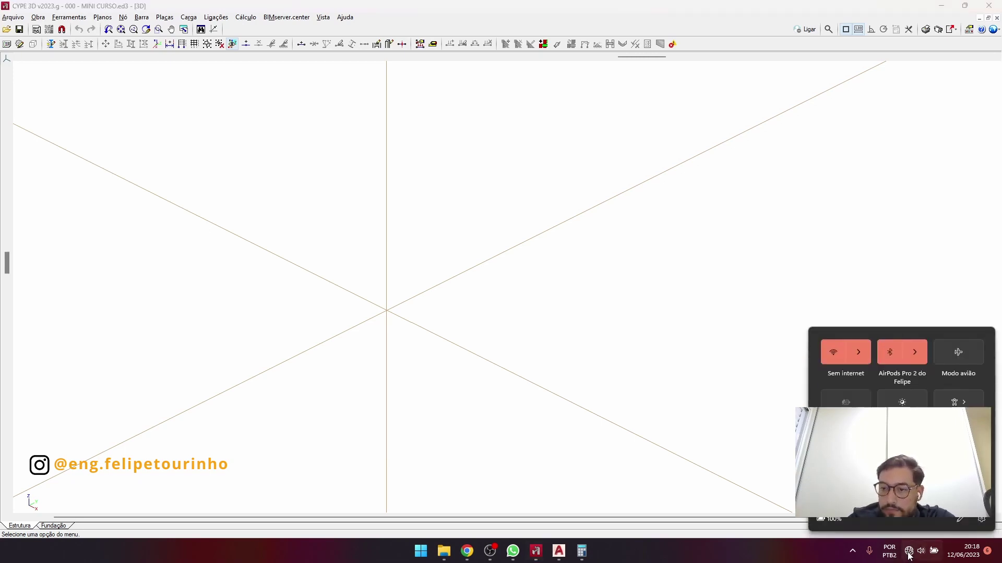
click(866, 349)
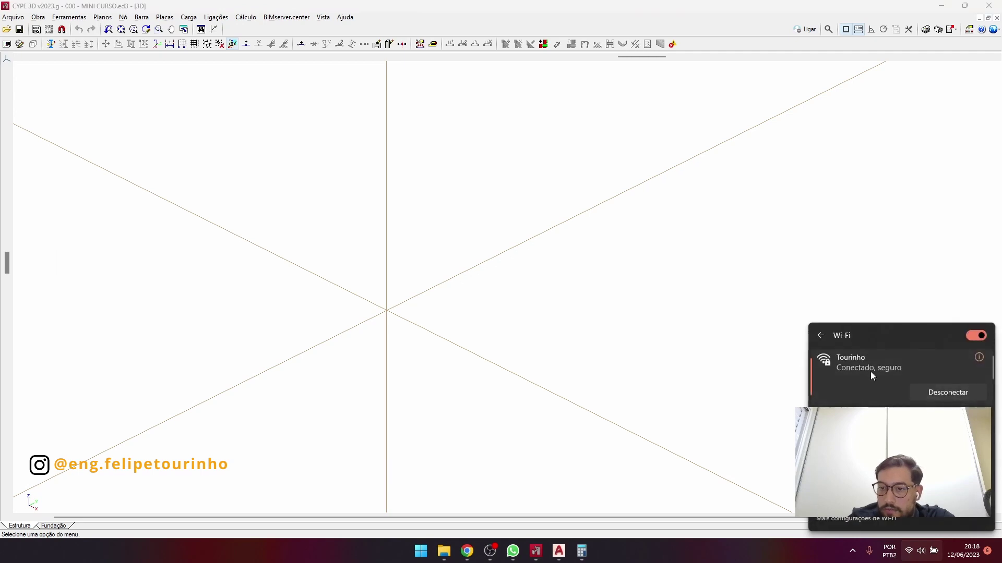
scroll(874, 377, down, 2)
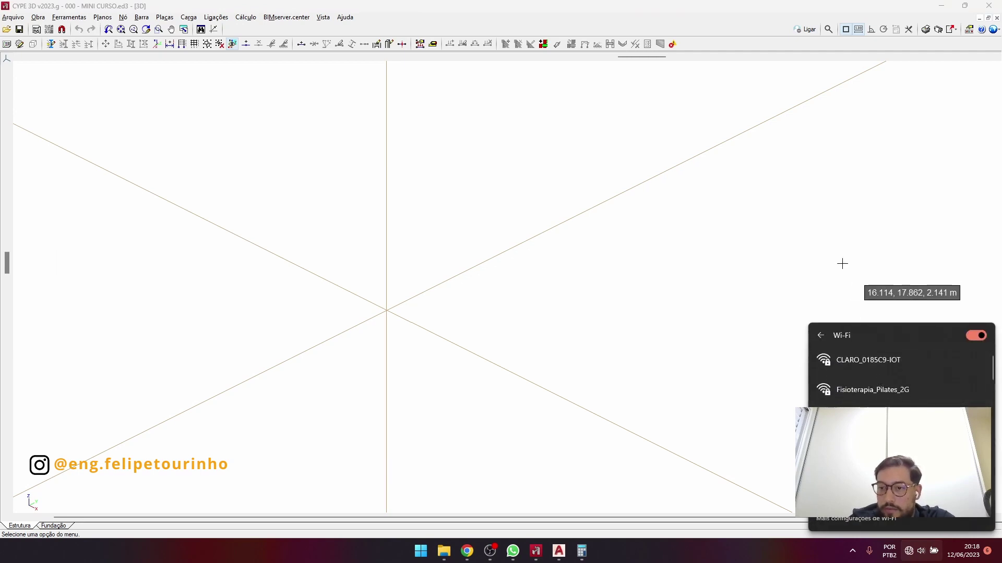
click(879, 271)
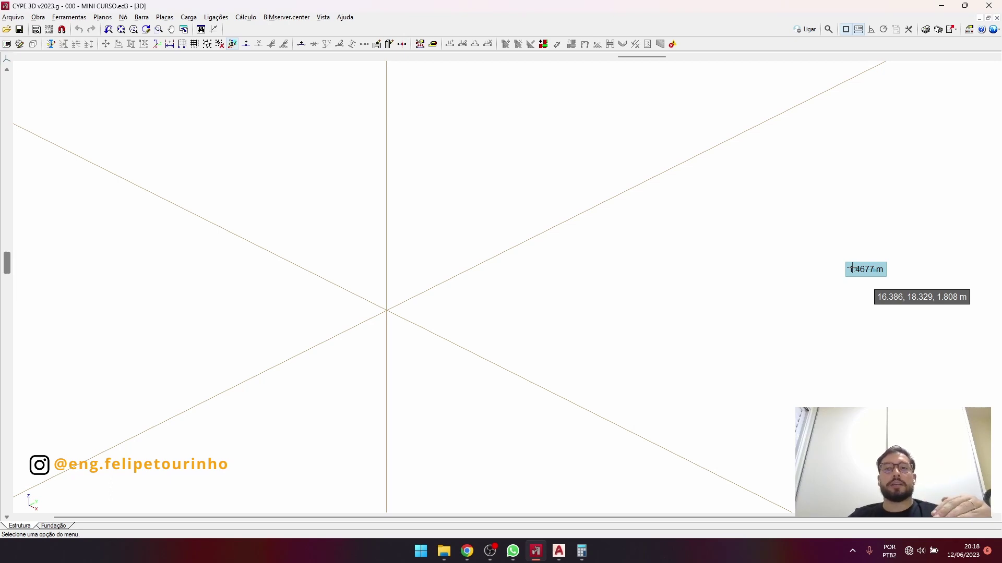
right_click(812, 314)
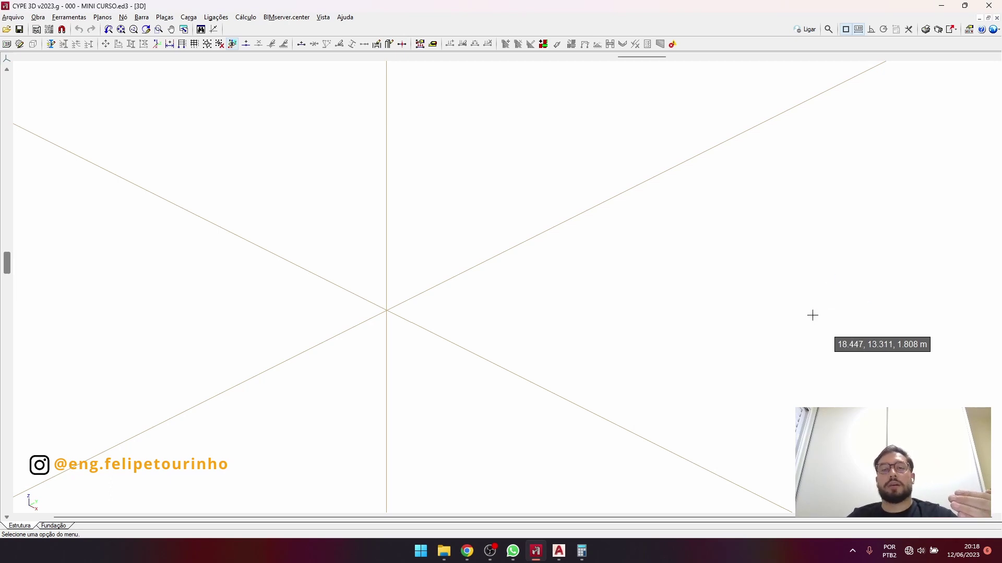